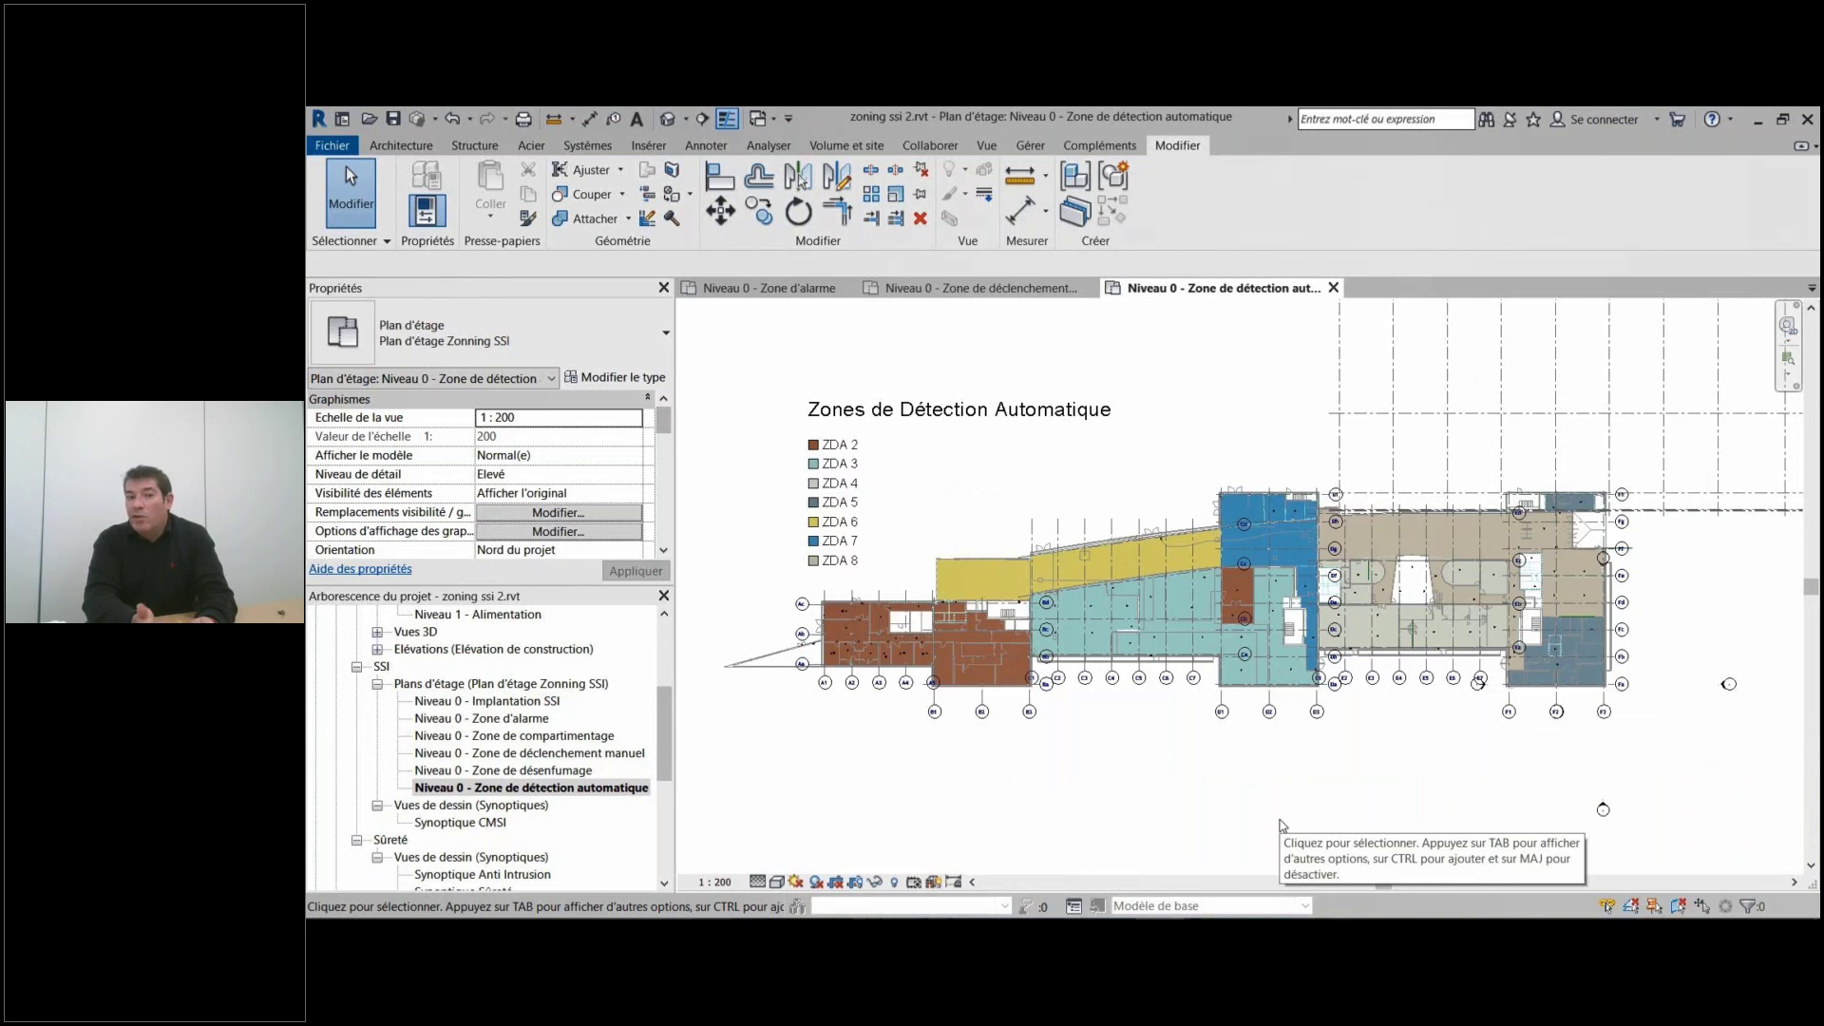
In the Niveau 0 - Implantation SSI plan, place an ART-CFA-SSI-DM Déclencheur Manuel on the end wall at grid A1, between Ac and Ab.
{"action": "scroll", "coordinate": [823, 478], "scroll_direction": "down", "scroll_amount": 1}
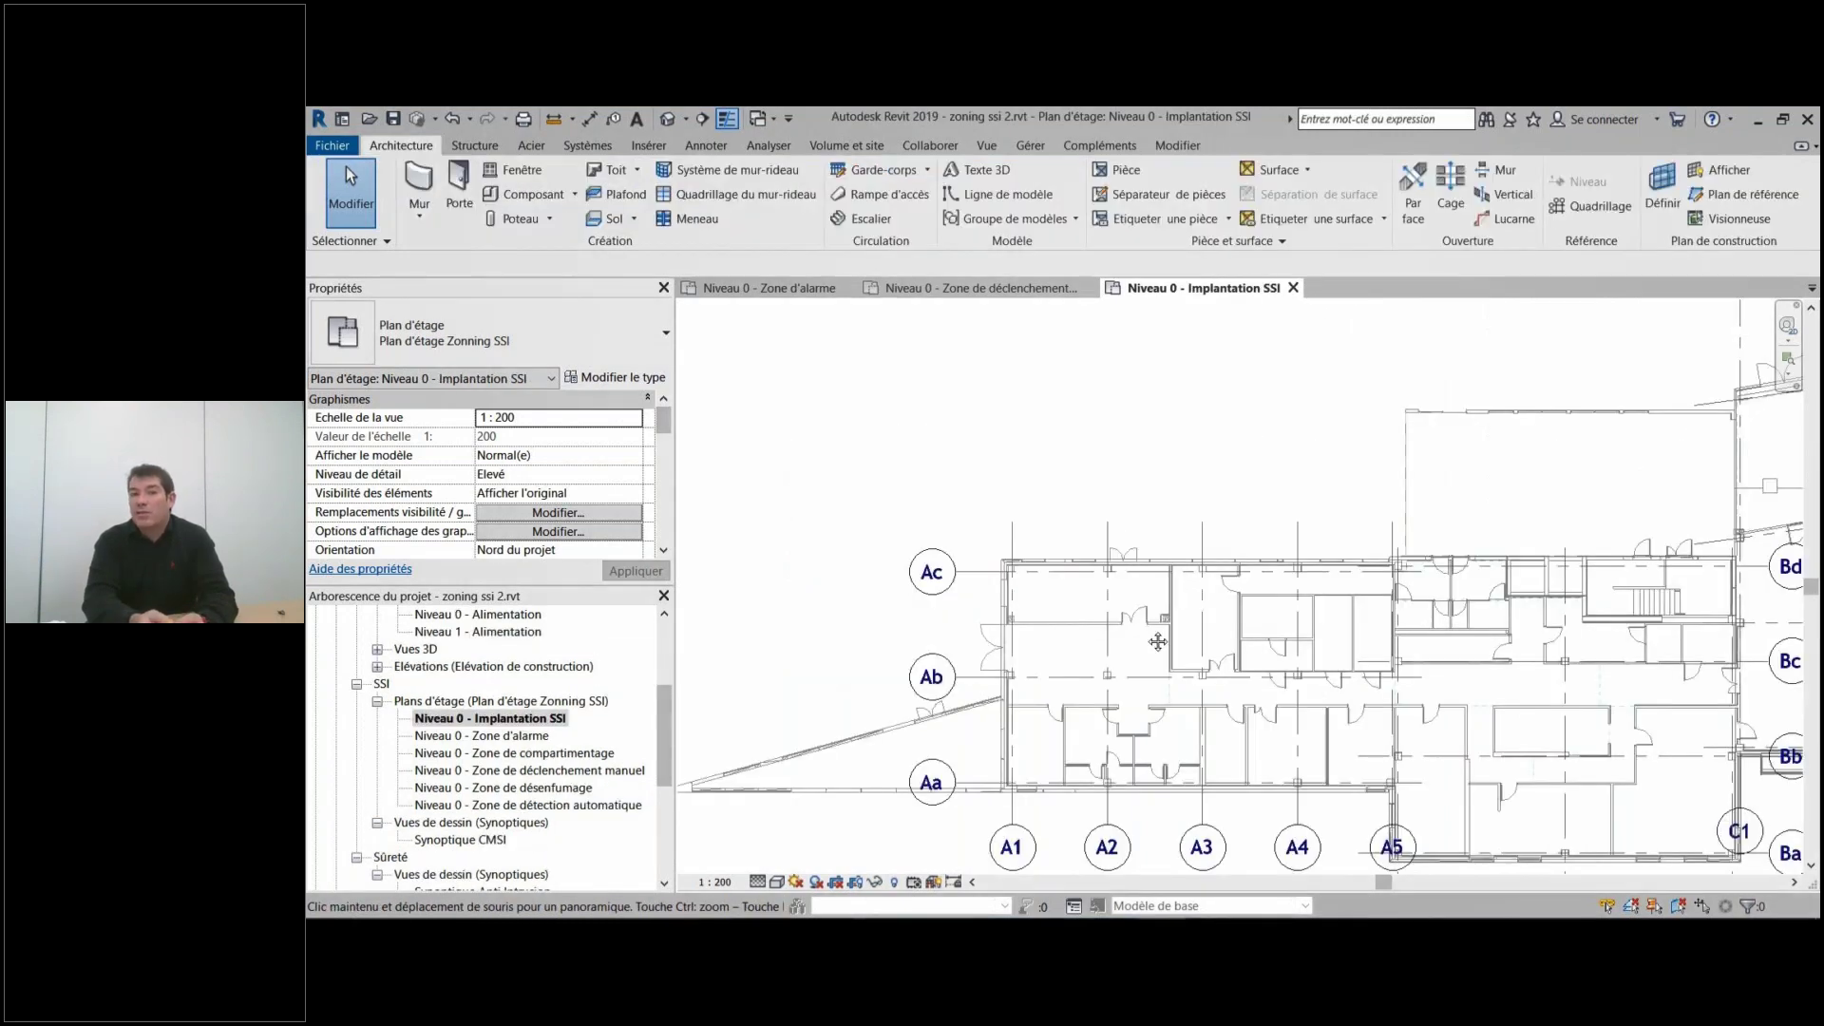
{"action": "middle_click_drag", "start_coordinate": [1157, 643], "coordinate": [1160, 538]}
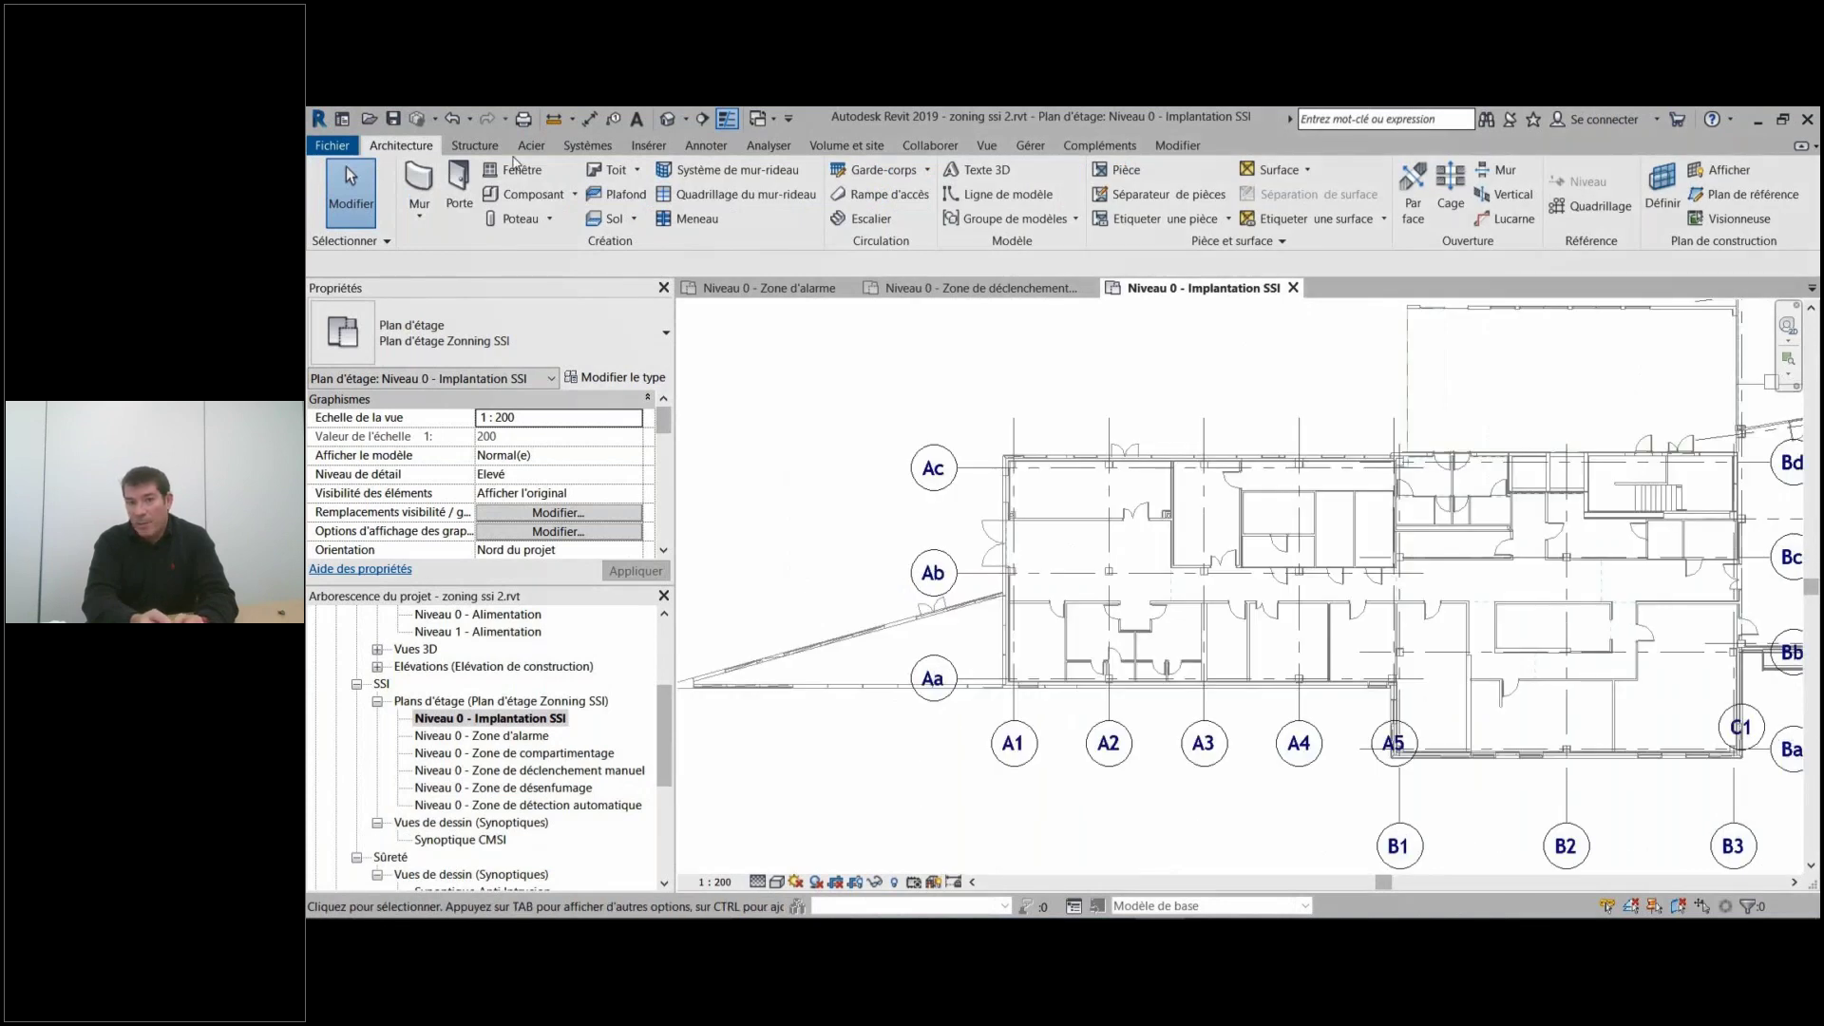
{"action": "left_click", "coordinate": [587, 145]}
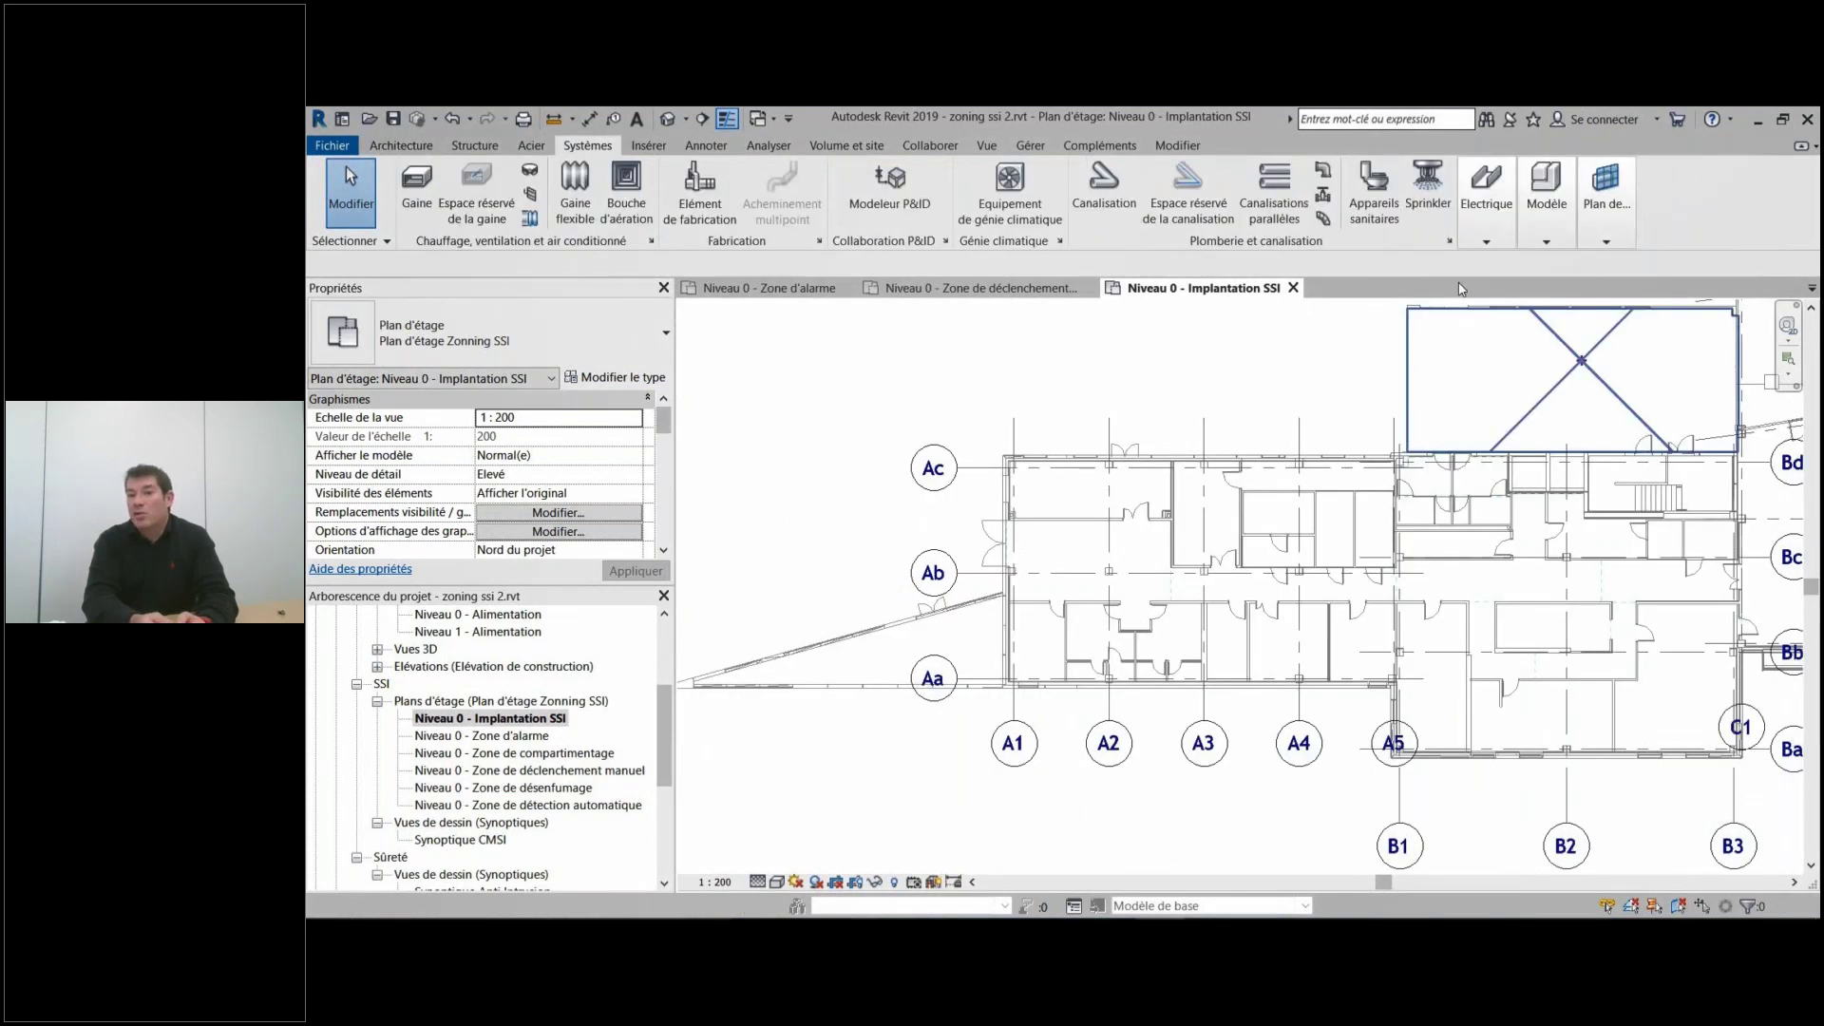
{"action": "left_click", "coordinate": [1486, 200]}
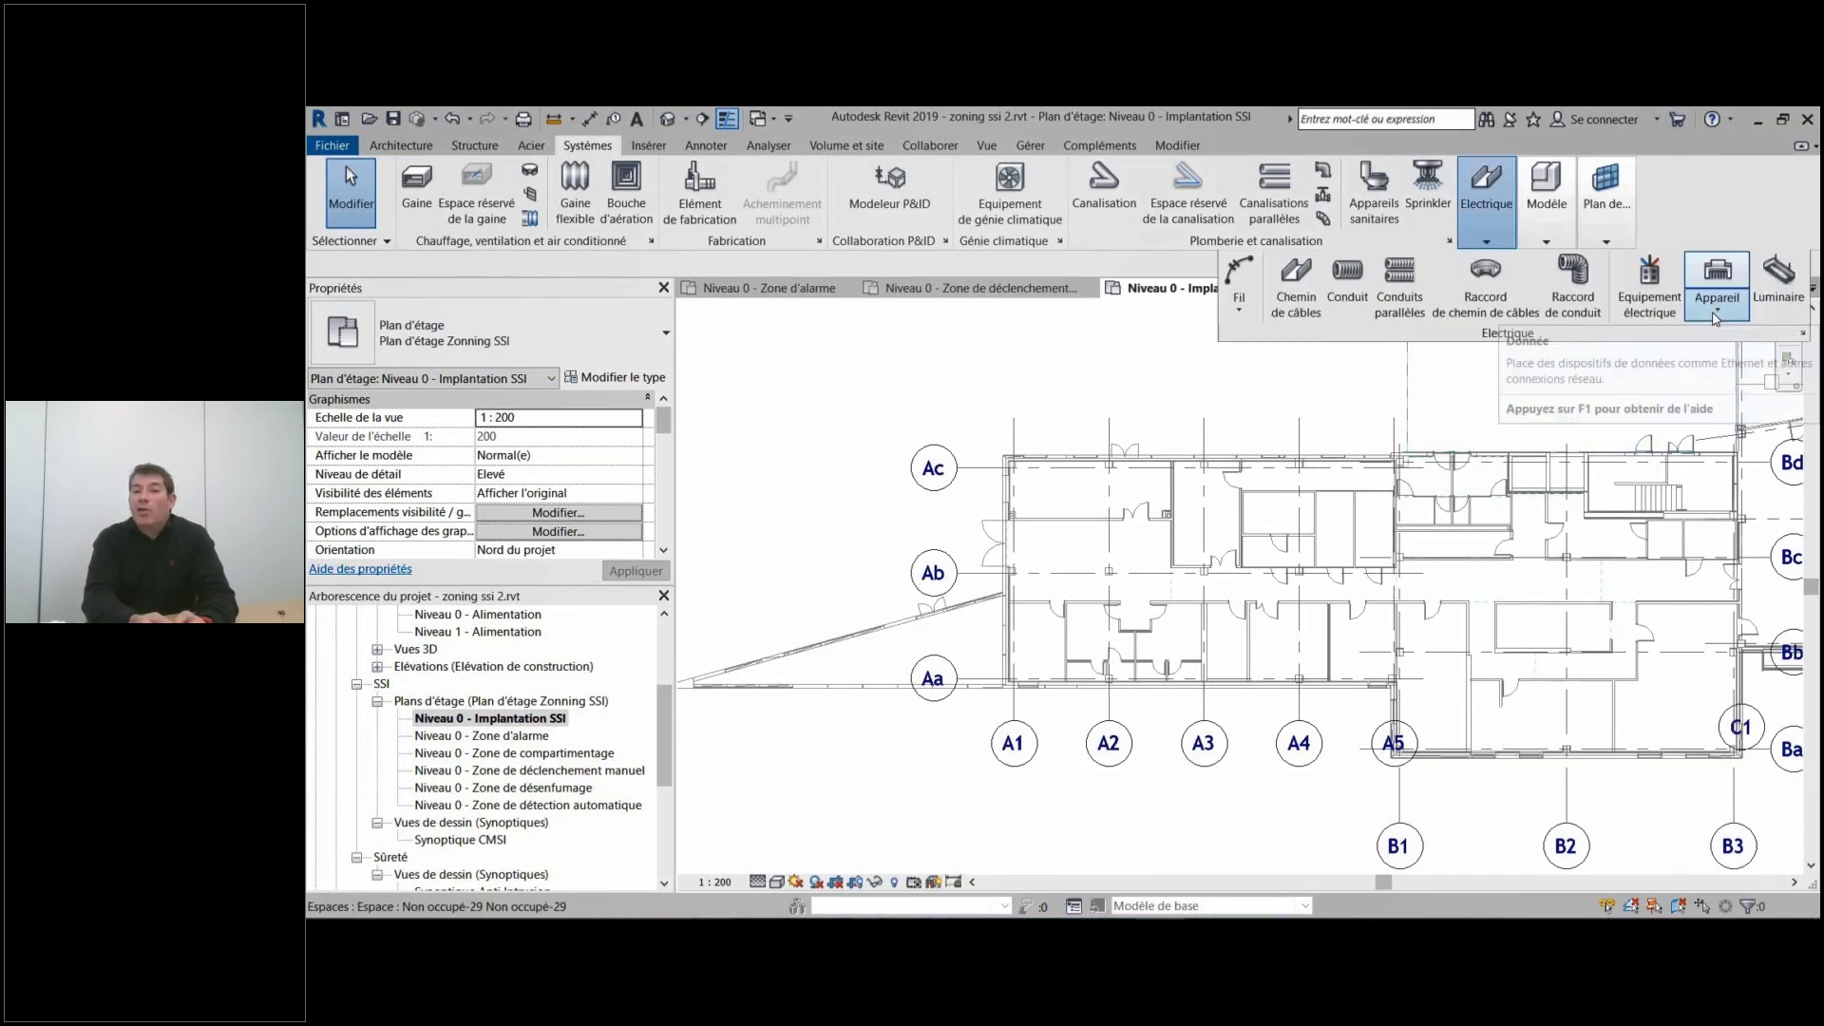
{"action": "left_click", "coordinate": [1715, 319]}
{"action": "left_click", "coordinate": [1739, 450]}
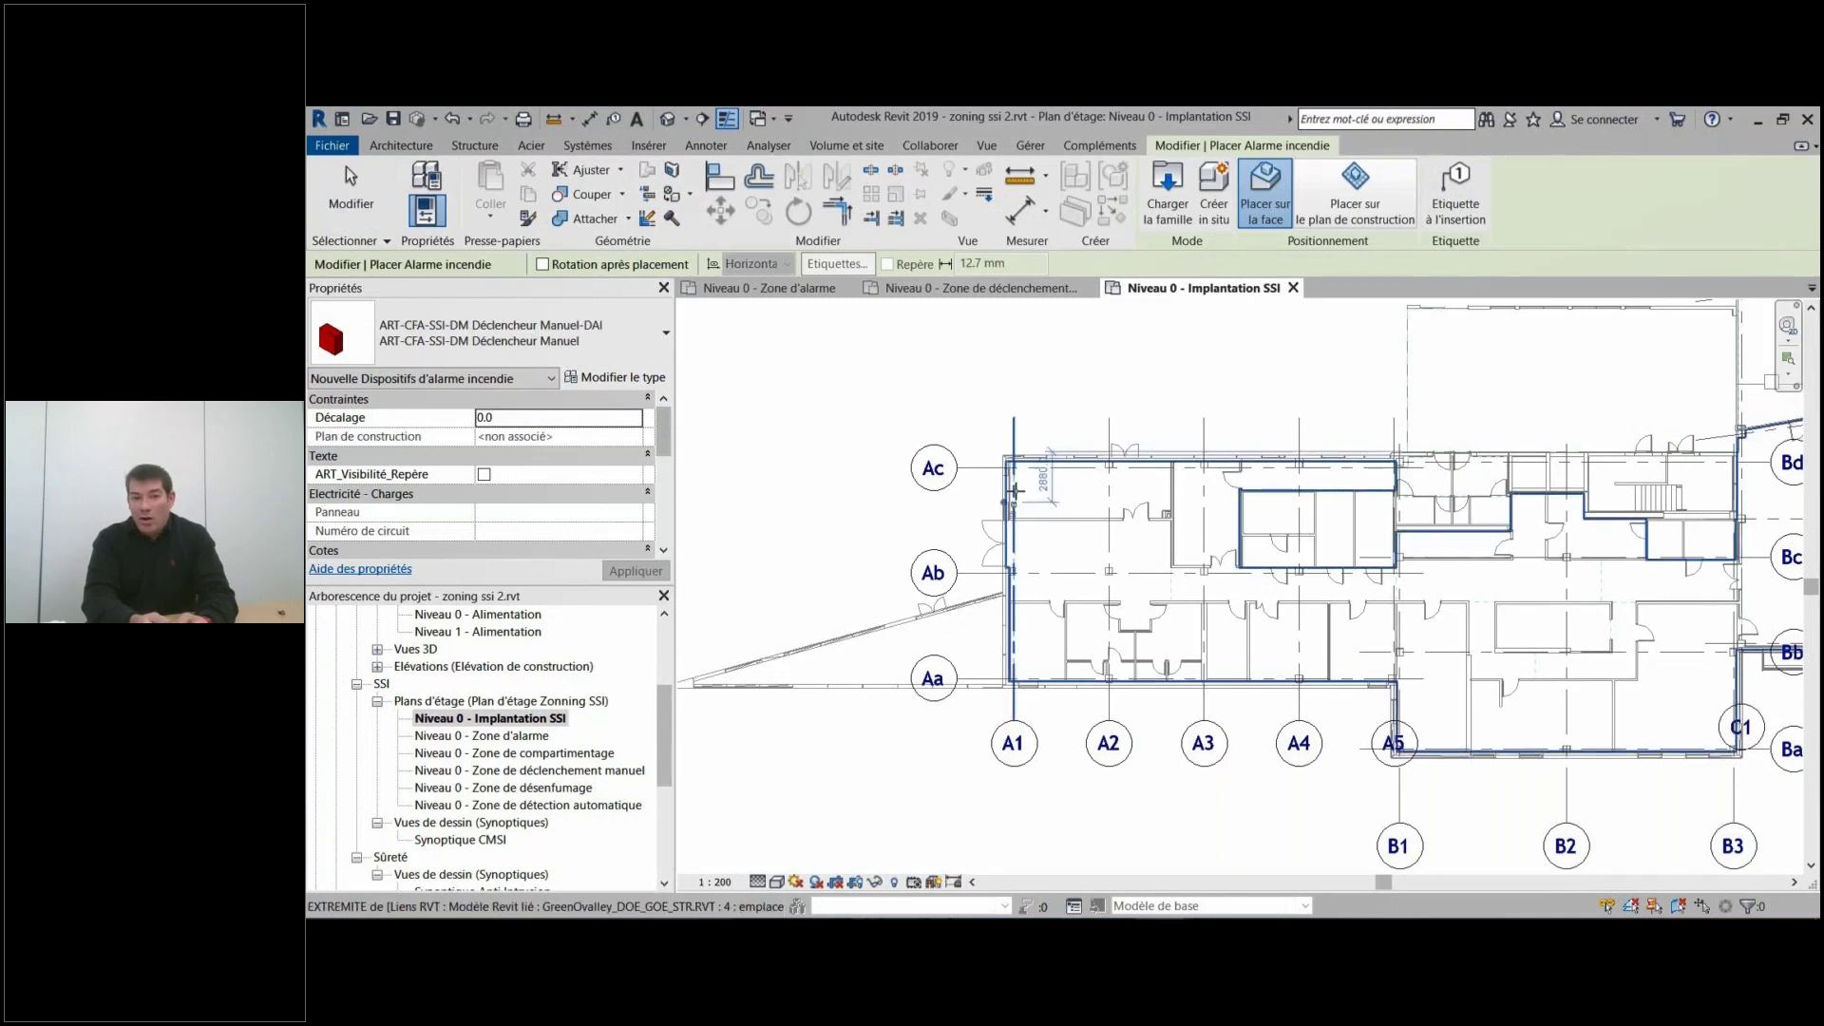
{"action": "scroll", "coordinate": [1015, 490], "scroll_direction": "up", "scroll_amount": 5}
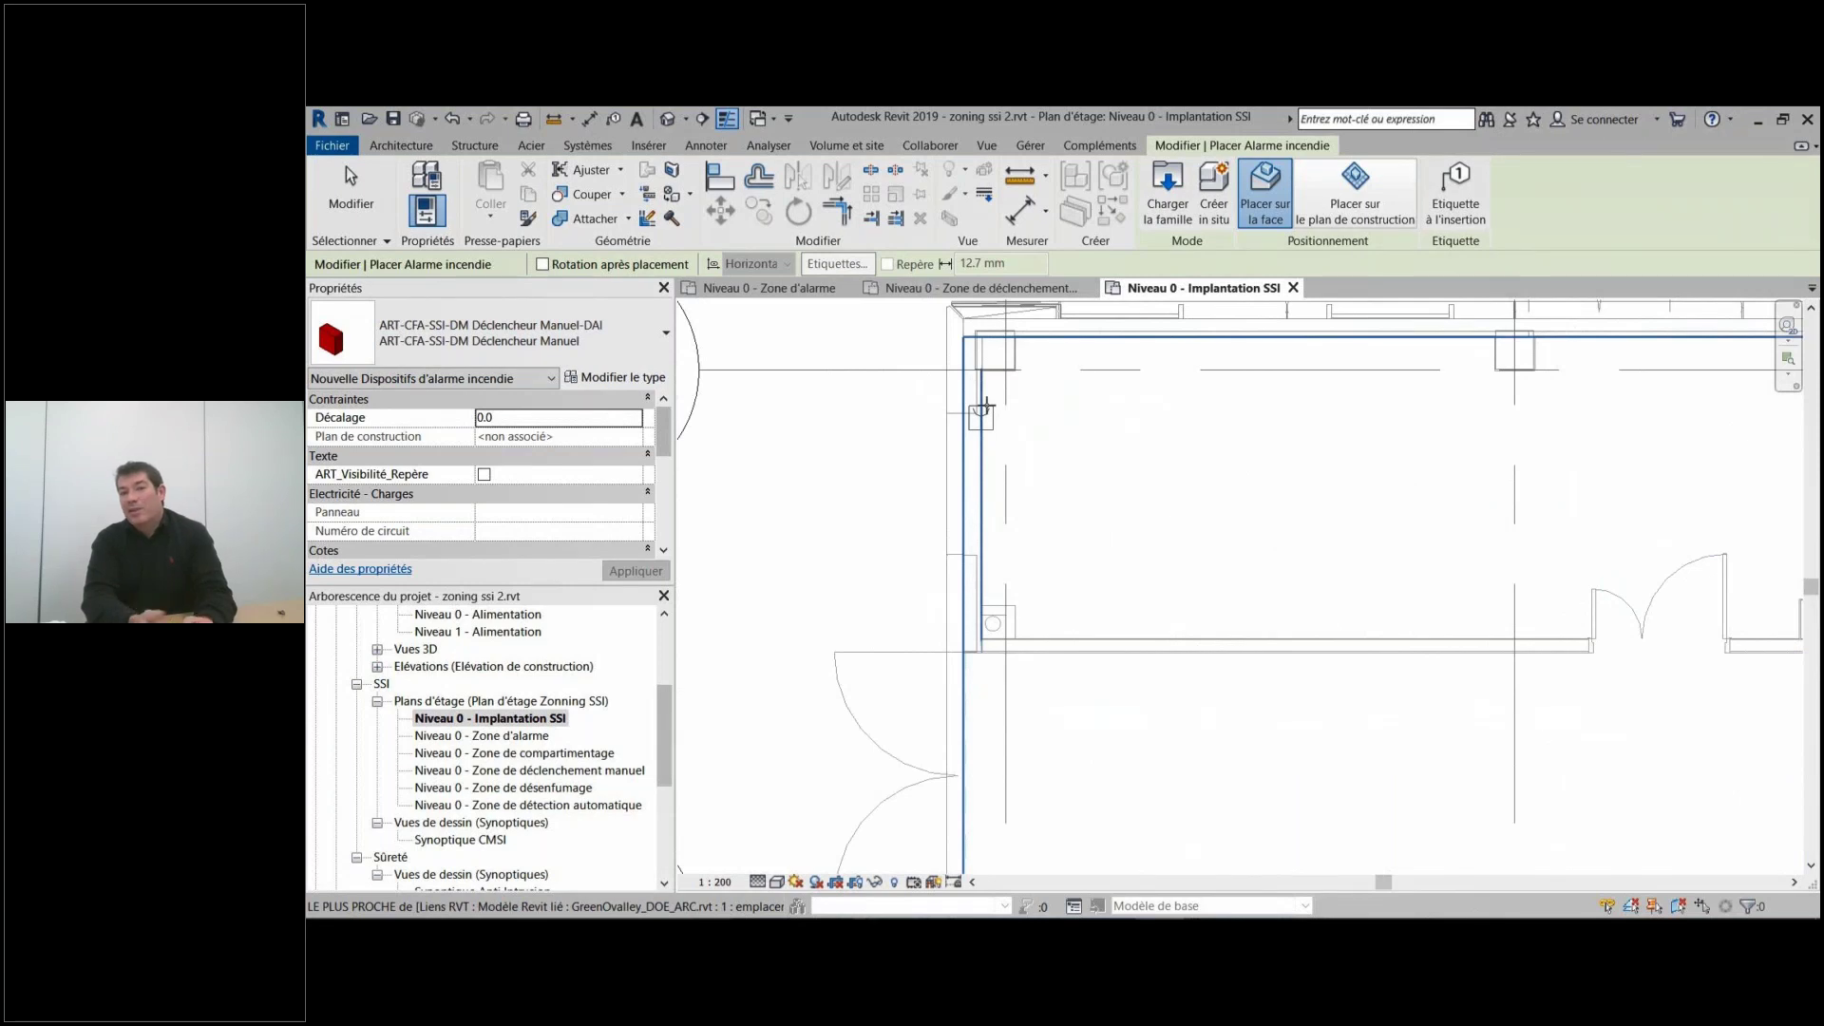
{"action": "scroll", "coordinate": [864, 546], "scroll_direction": "down", "scroll_amount": 3}
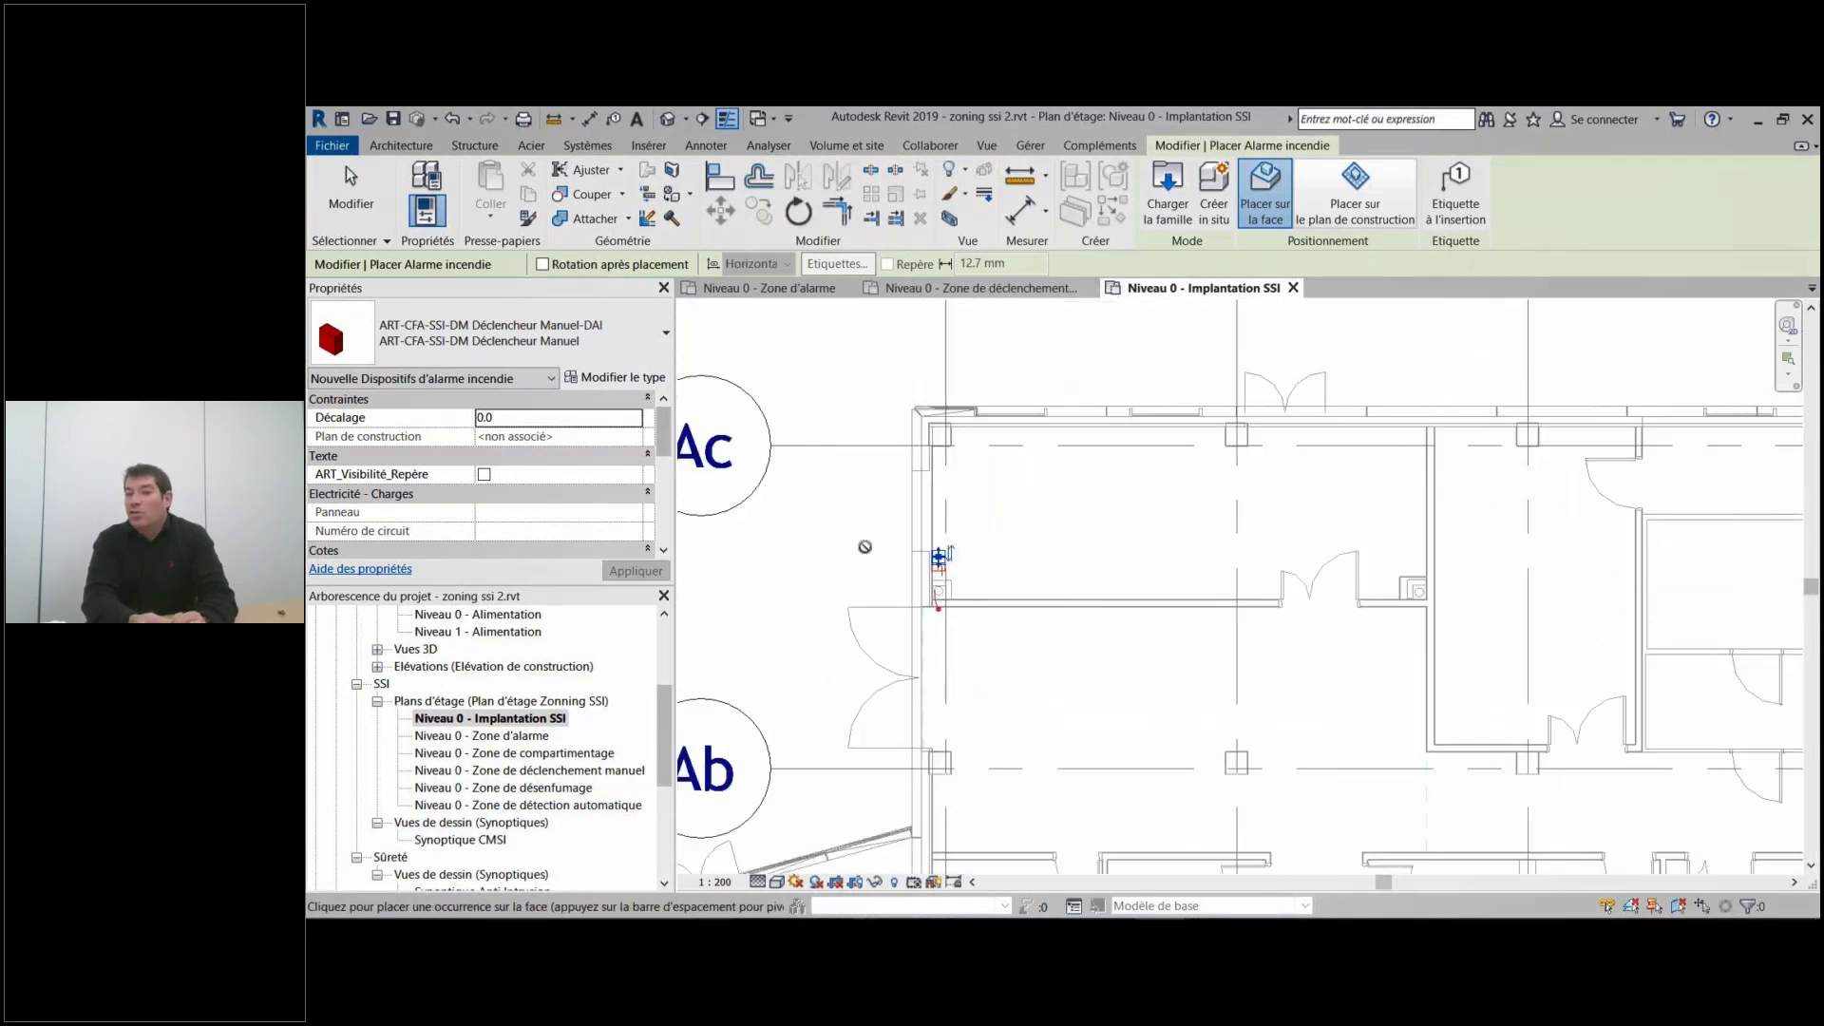
{"action": "scroll", "coordinate": [1364, 432], "scroll_direction": "up", "scroll_amount": 2}
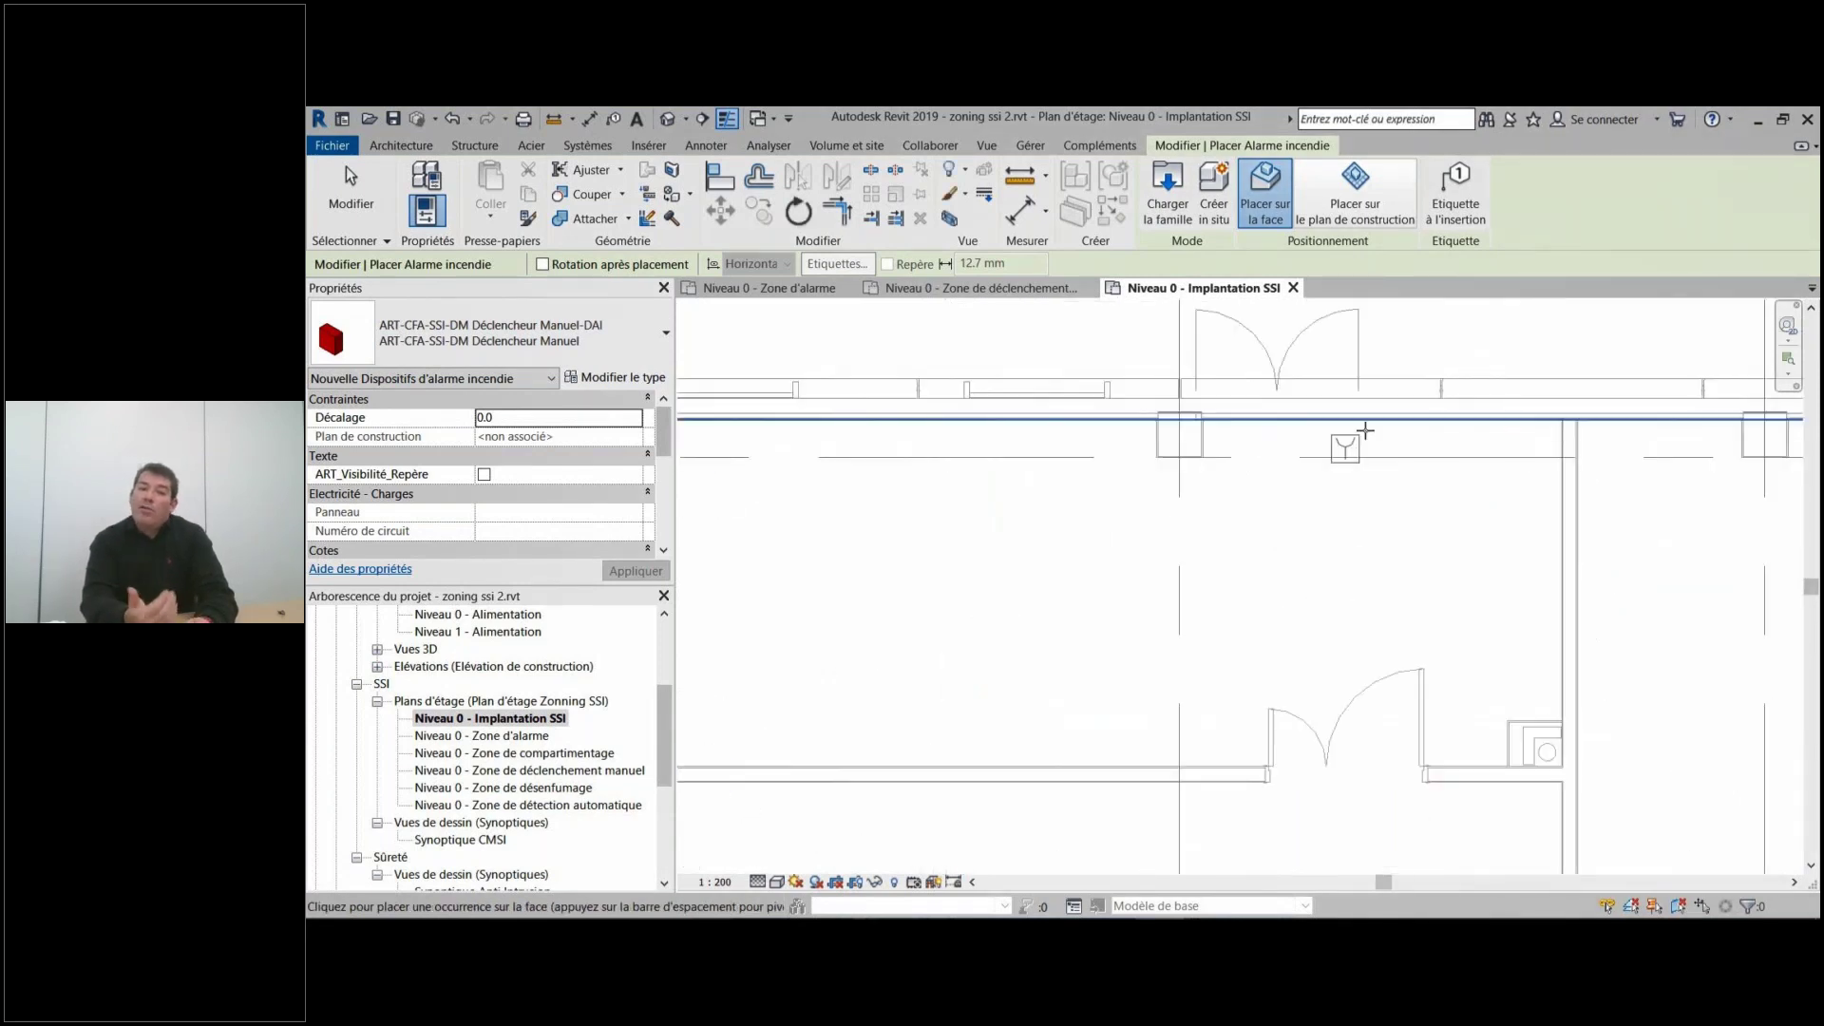
Place more manual call points on the Ac façade wall, beside the double door near A2 and either side of the twin doors past A5.
{"action": "left_click", "coordinate": [1365, 432]}
{"action": "scroll", "coordinate": [927, 484], "scroll_direction": "down", "scroll_amount": 2}
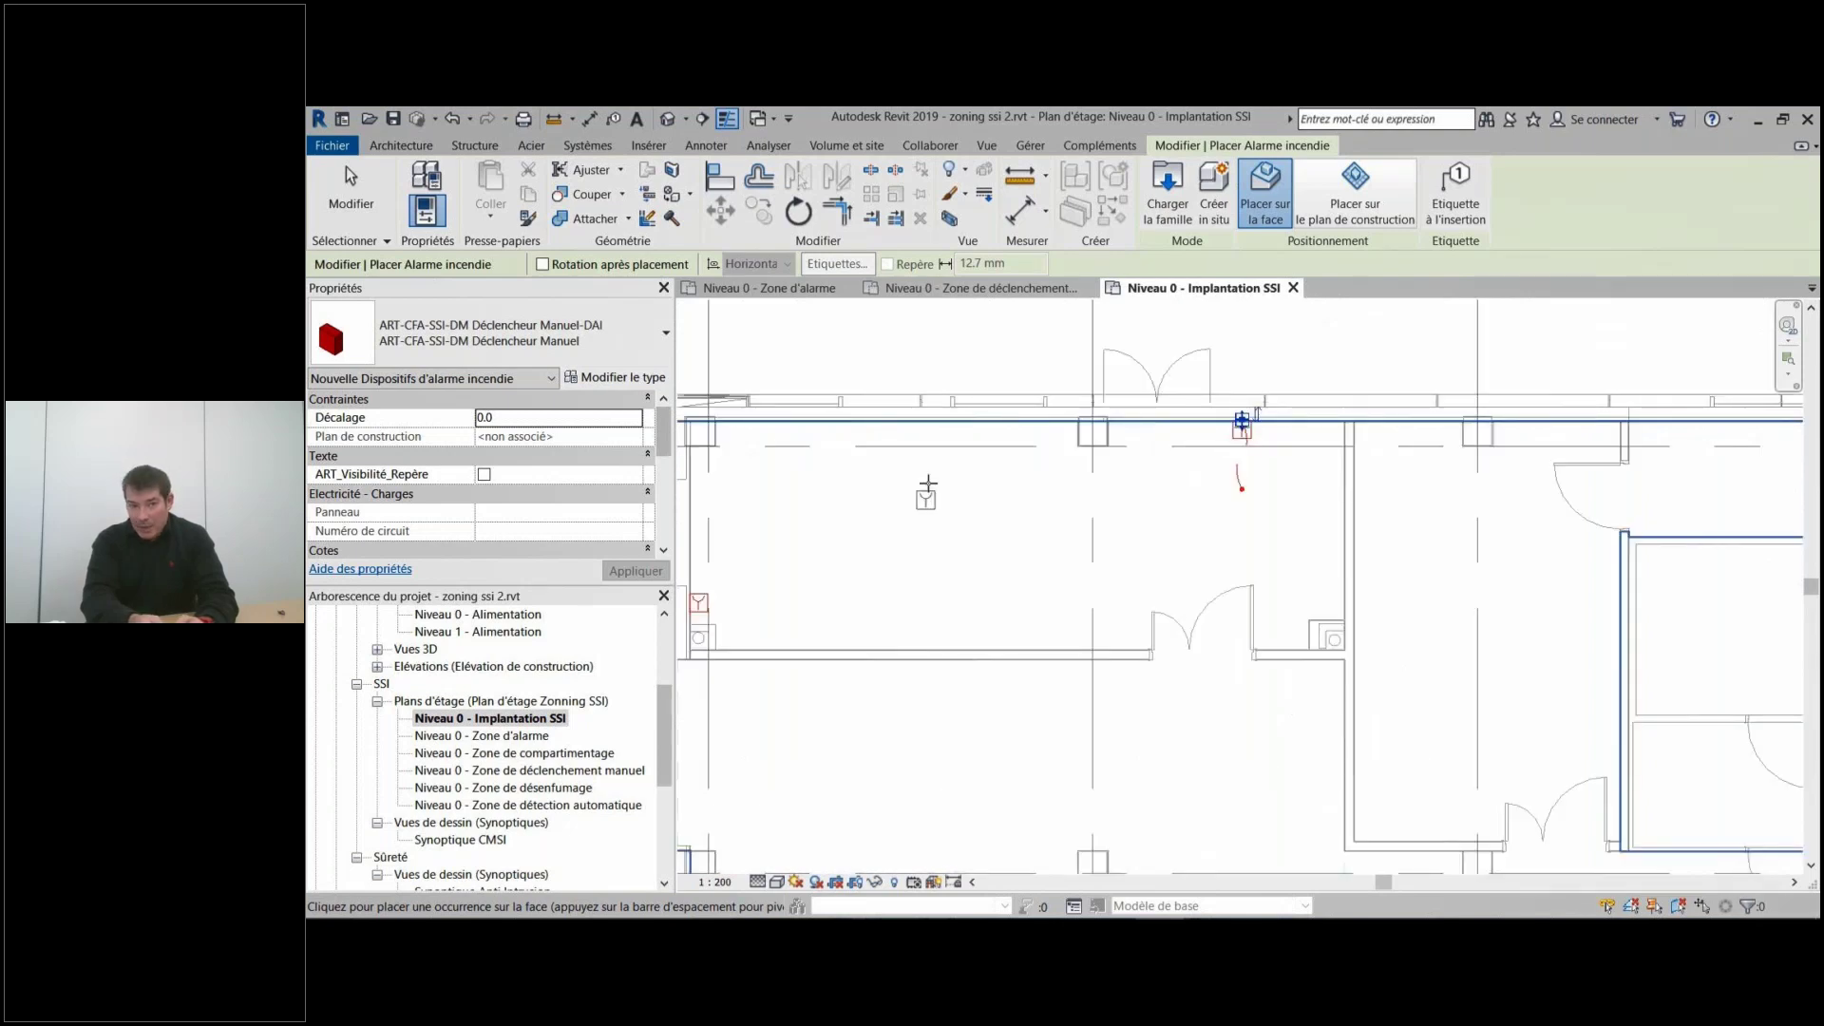
{"action": "scroll", "coordinate": [927, 485], "scroll_direction": "down", "scroll_amount": 3}
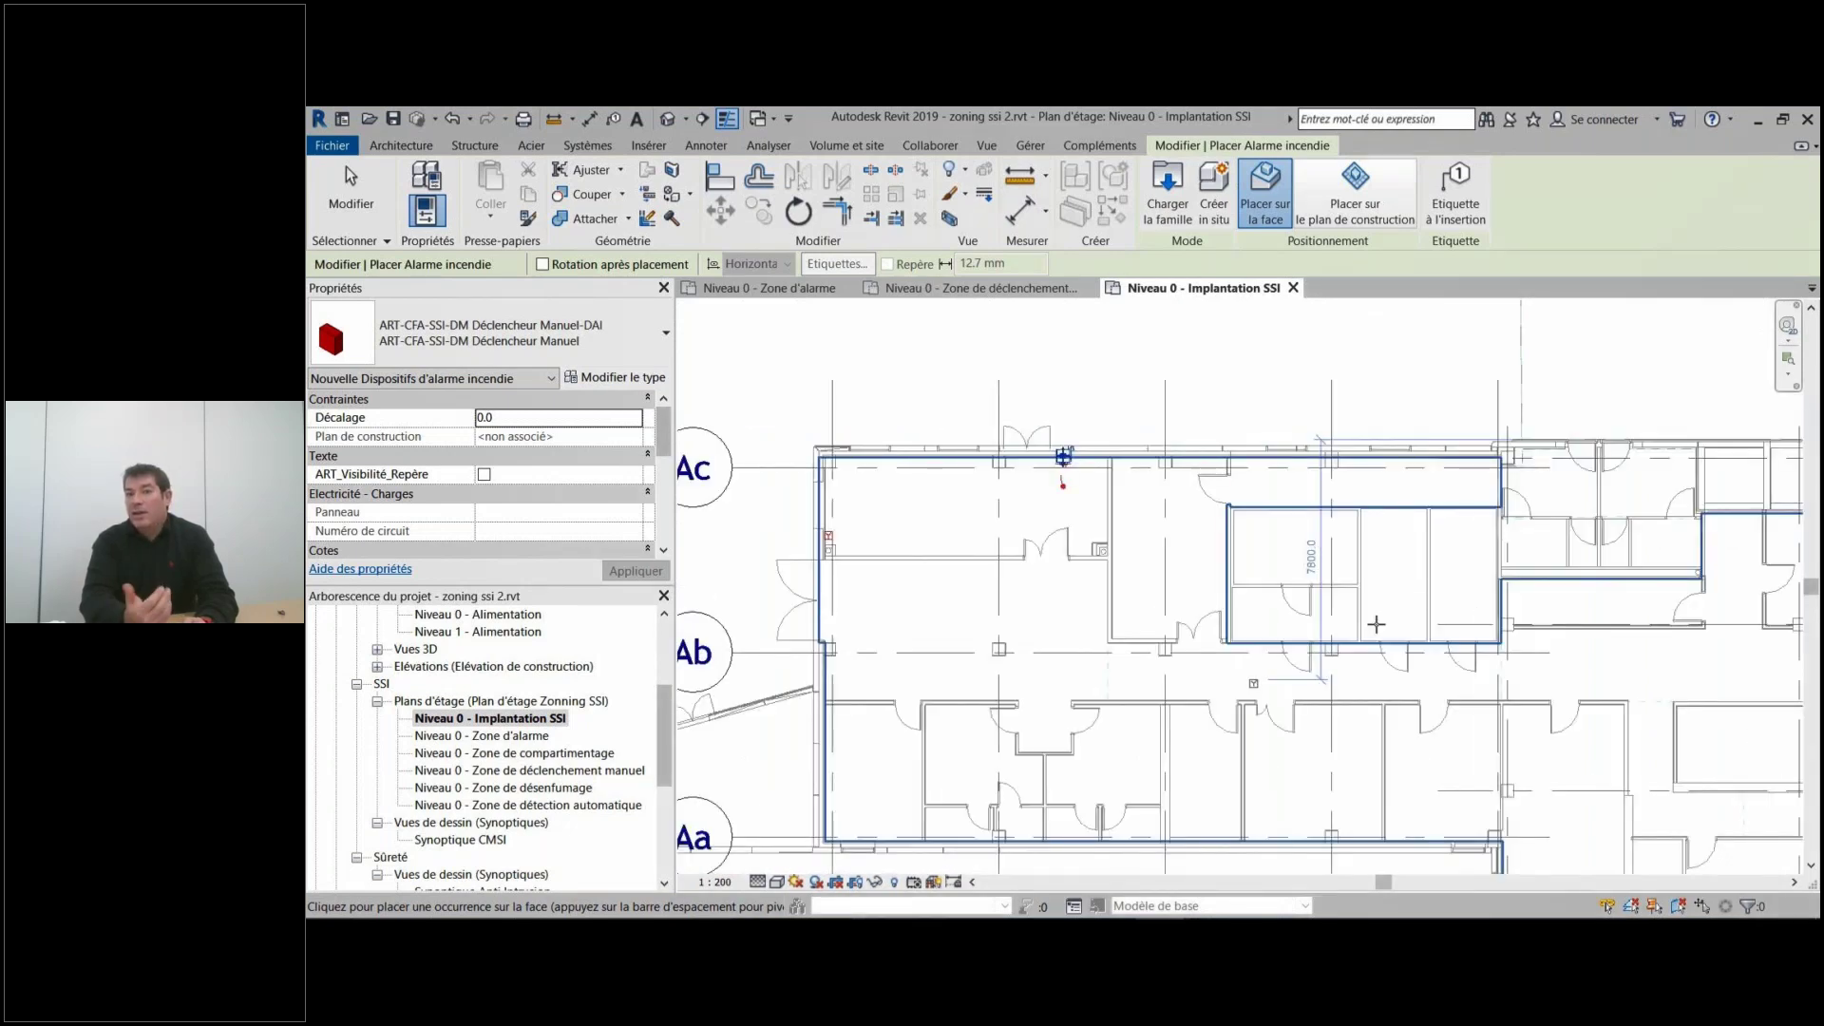
{"action": "scroll", "coordinate": [1376, 625], "scroll_direction": "up", "scroll_amount": 4}
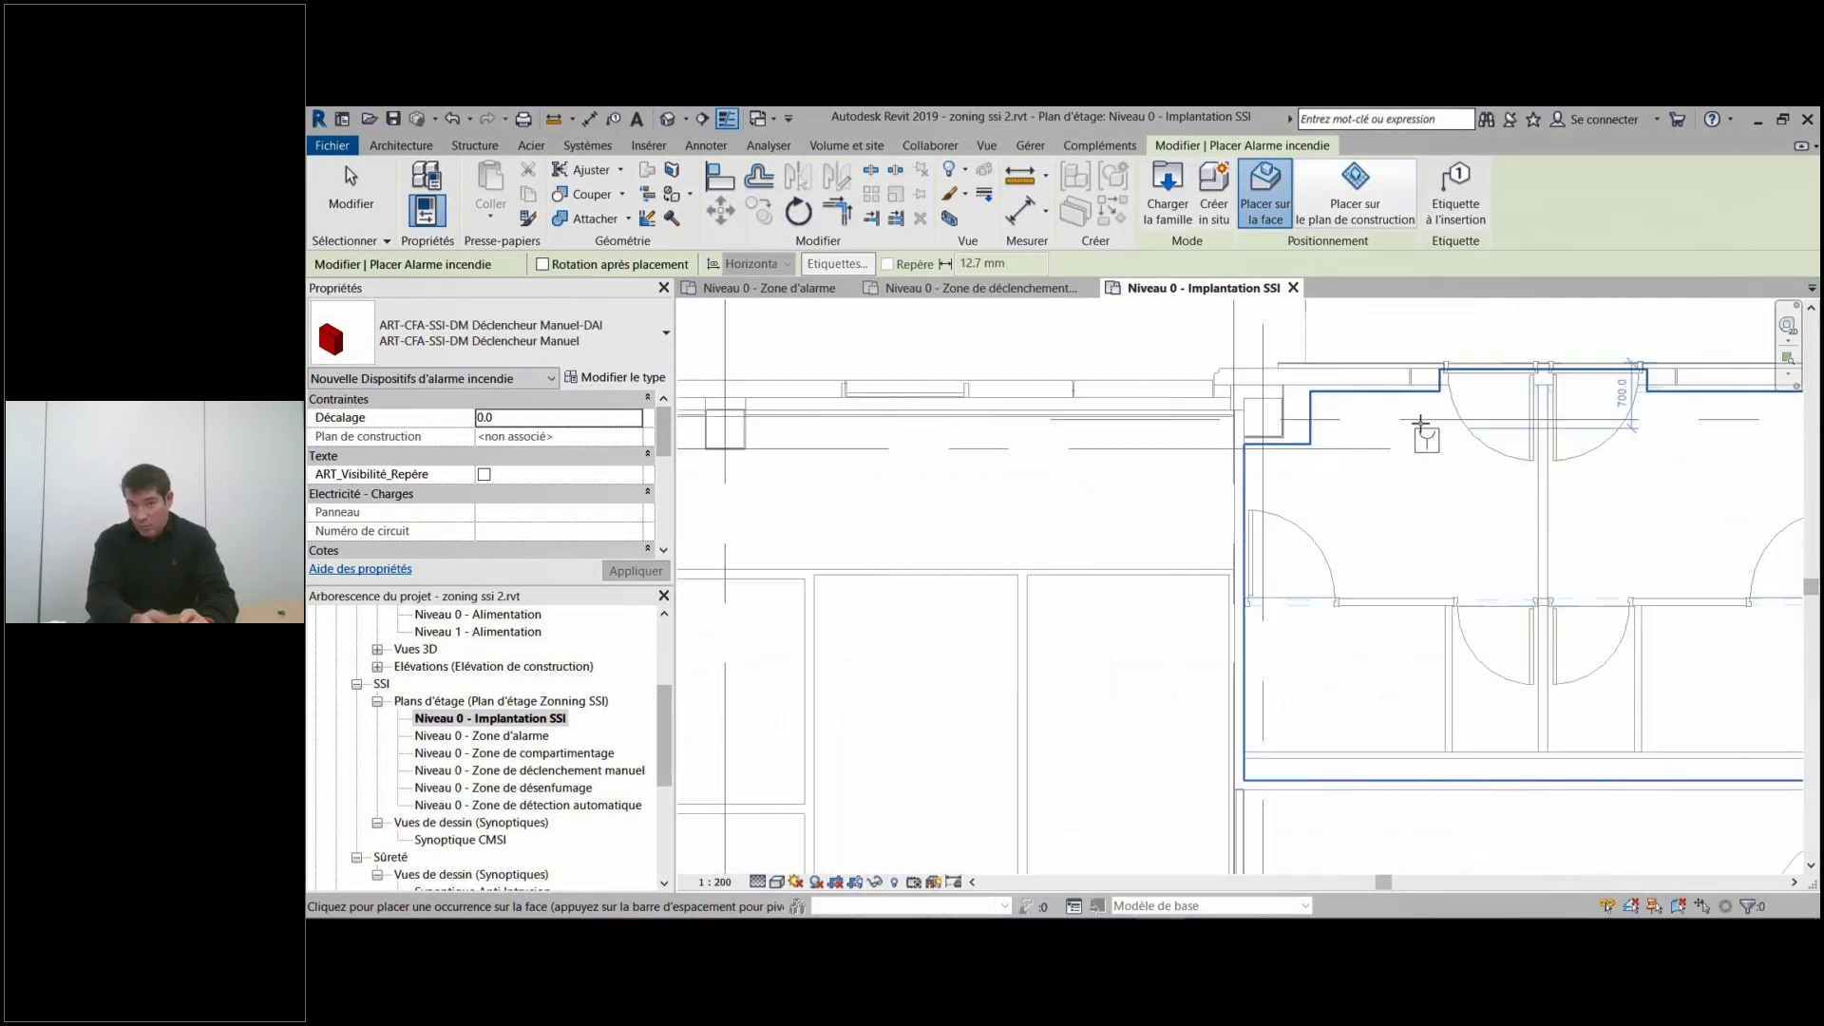
{"action": "left_click", "coordinate": [1423, 399]}
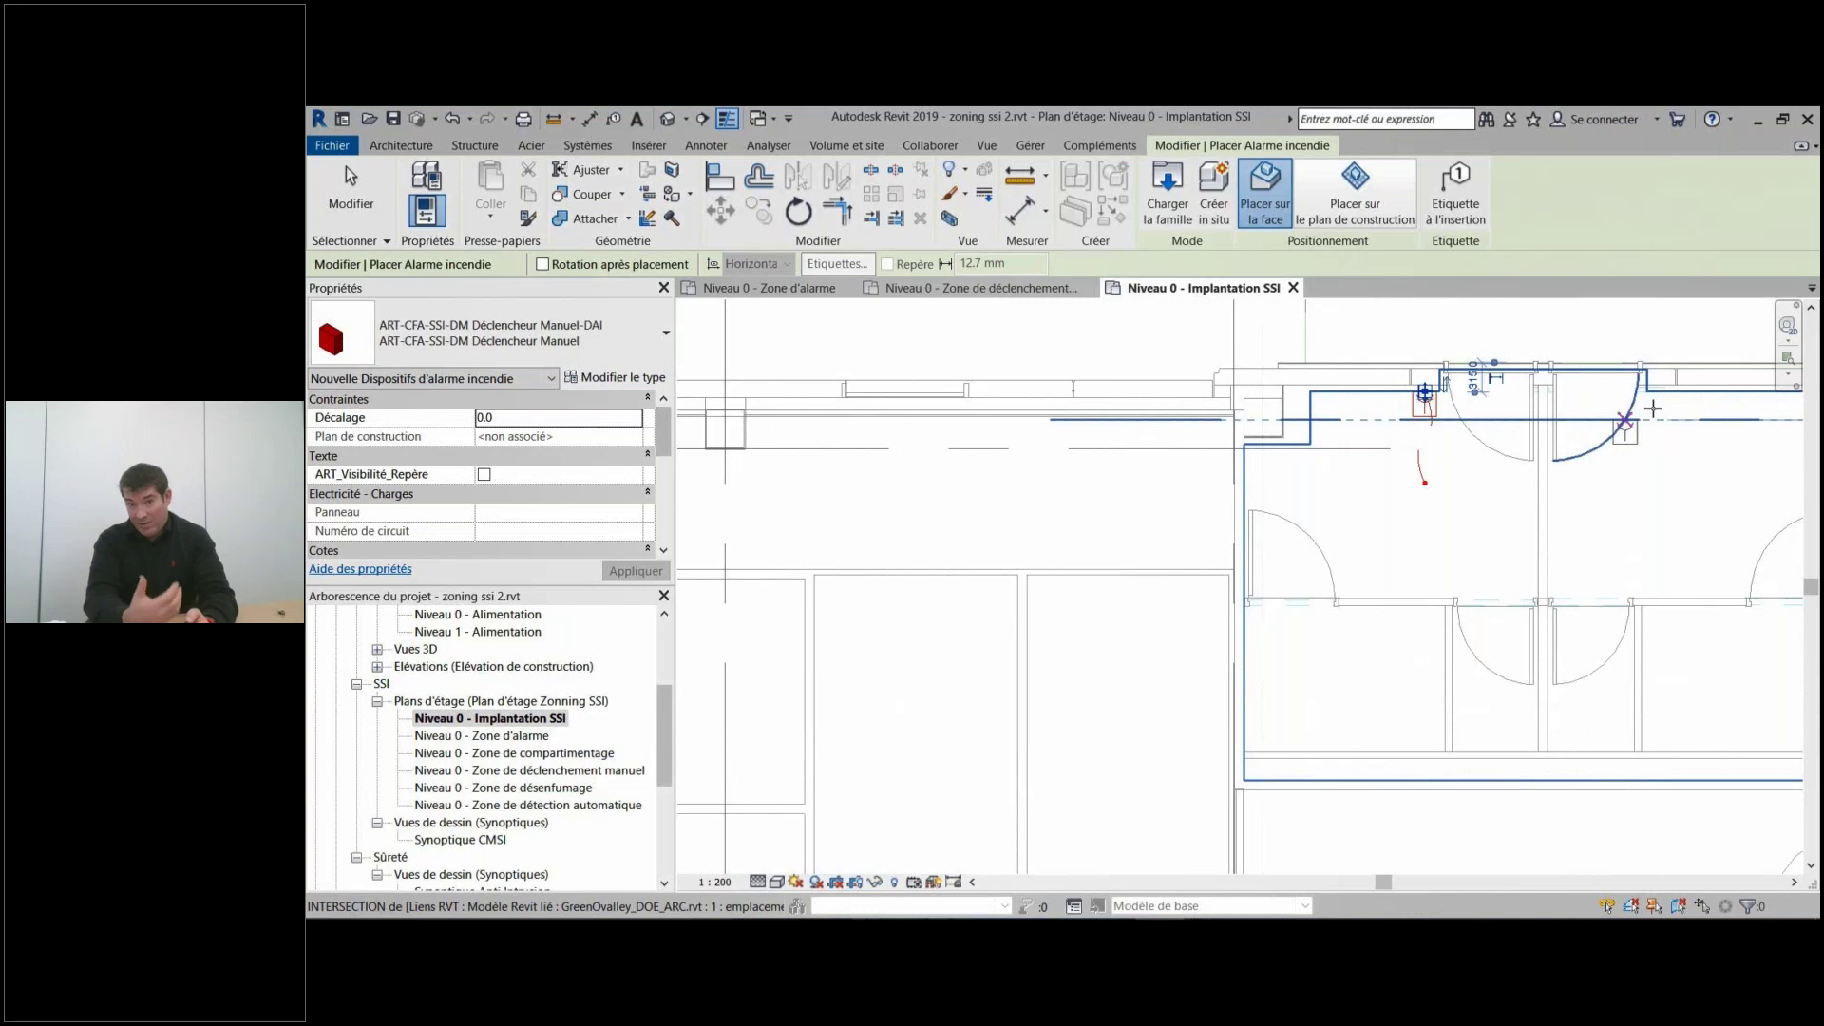
{"action": "scroll", "coordinate": [1249, 492], "scroll_direction": "down", "scroll_amount": 3}
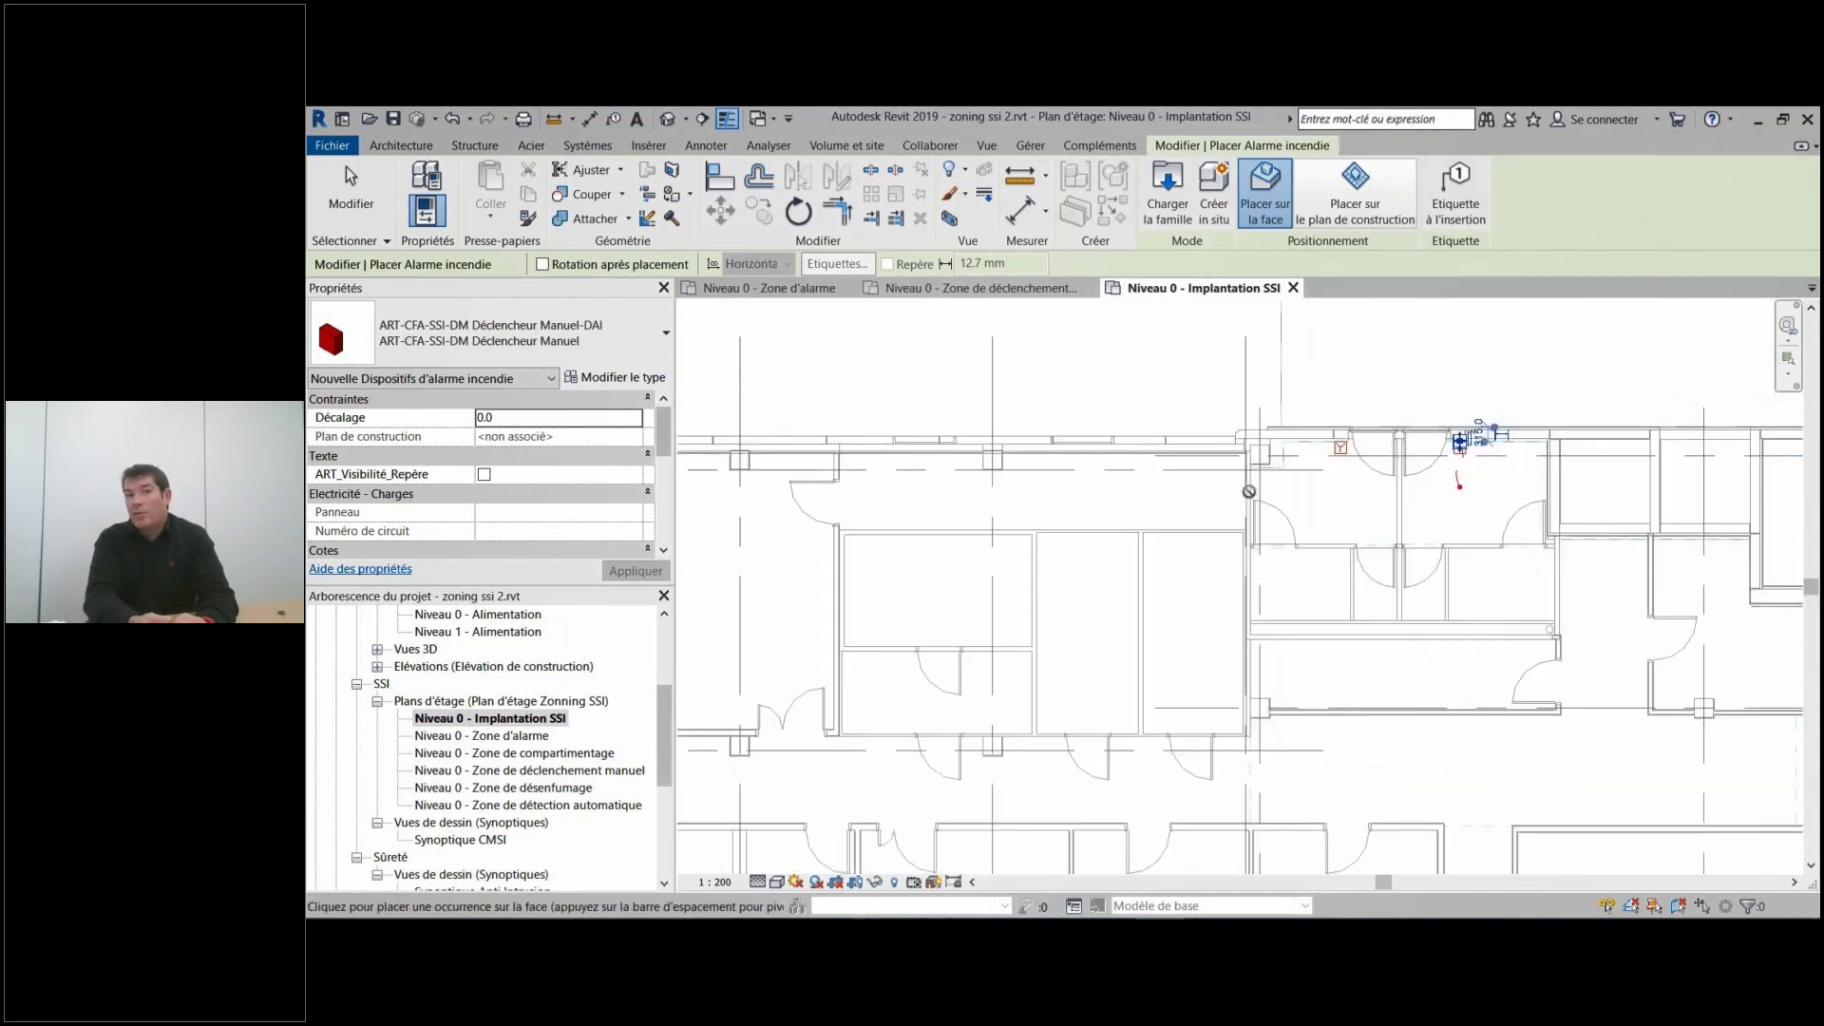
{"action": "scroll", "coordinate": [1249, 492], "scroll_direction": "down", "scroll_amount": 2}
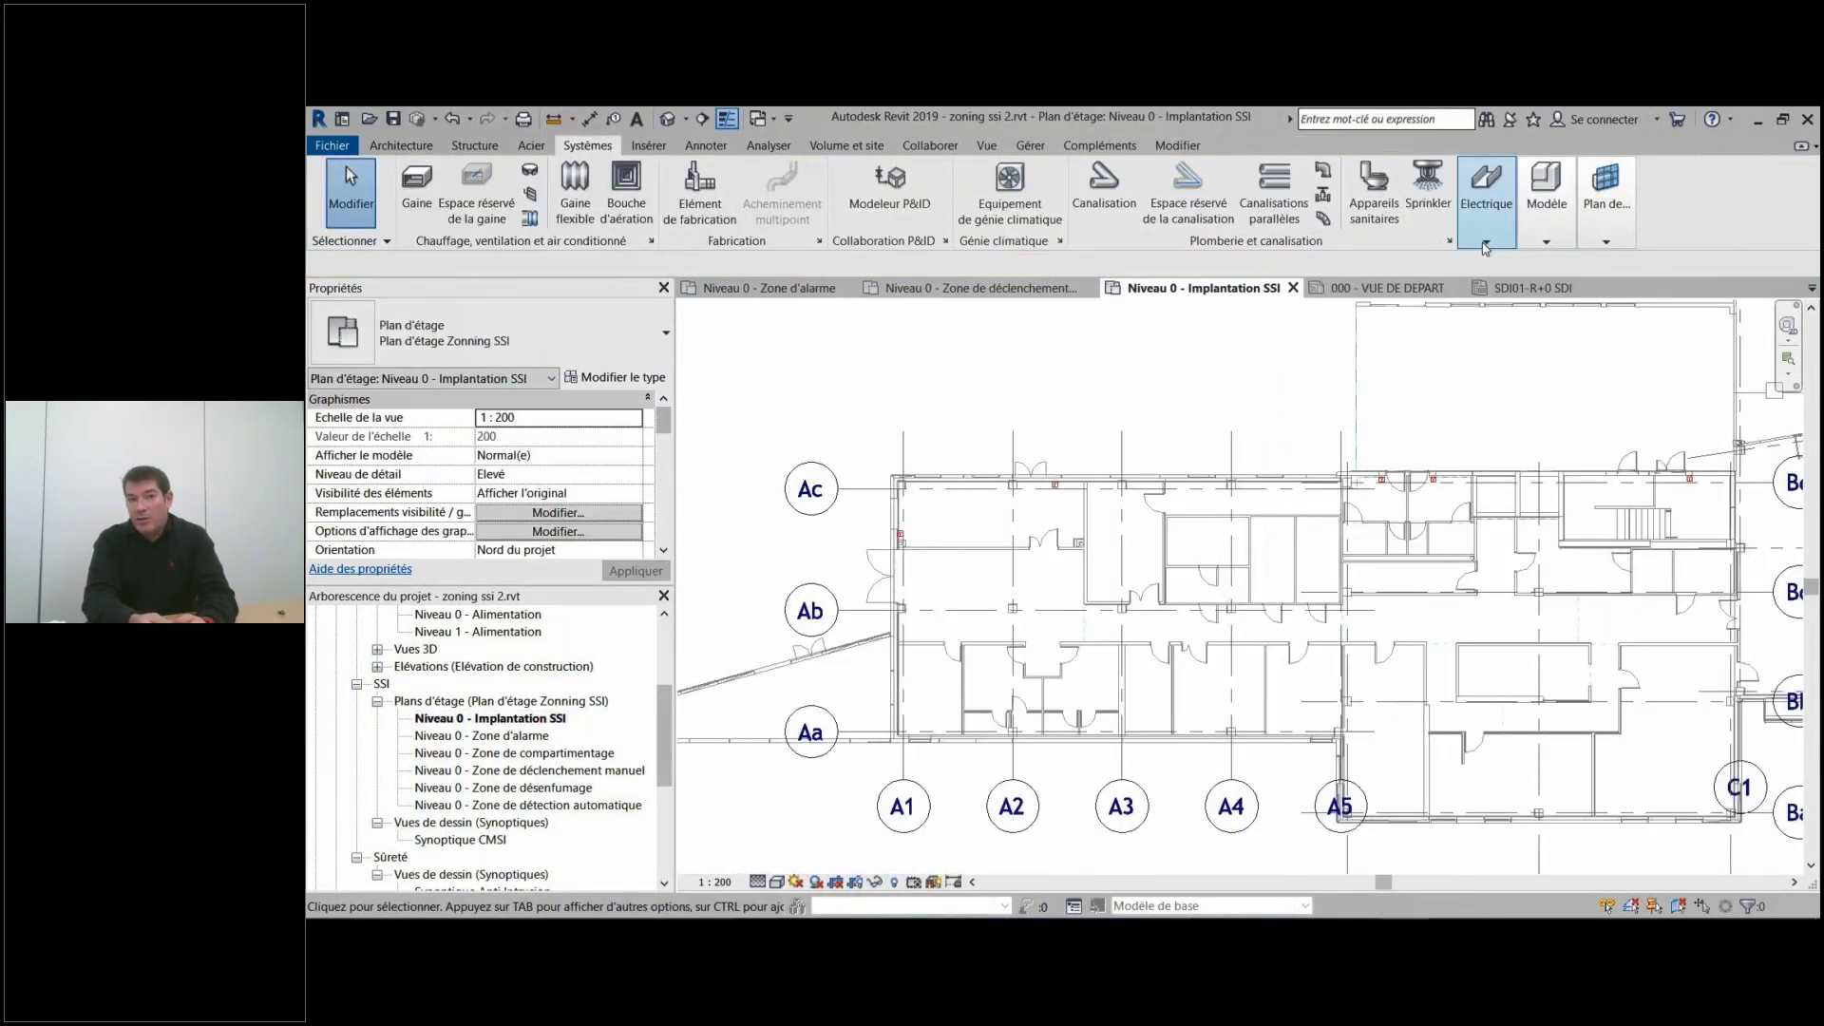
Place ART-CFA-SON-Haut Parleur Encastré speakers on the fx plafond niv0 reference plane, in the two stacked spaces between A1 and A3.
{"action": "left_click", "coordinate": [1717, 393]}
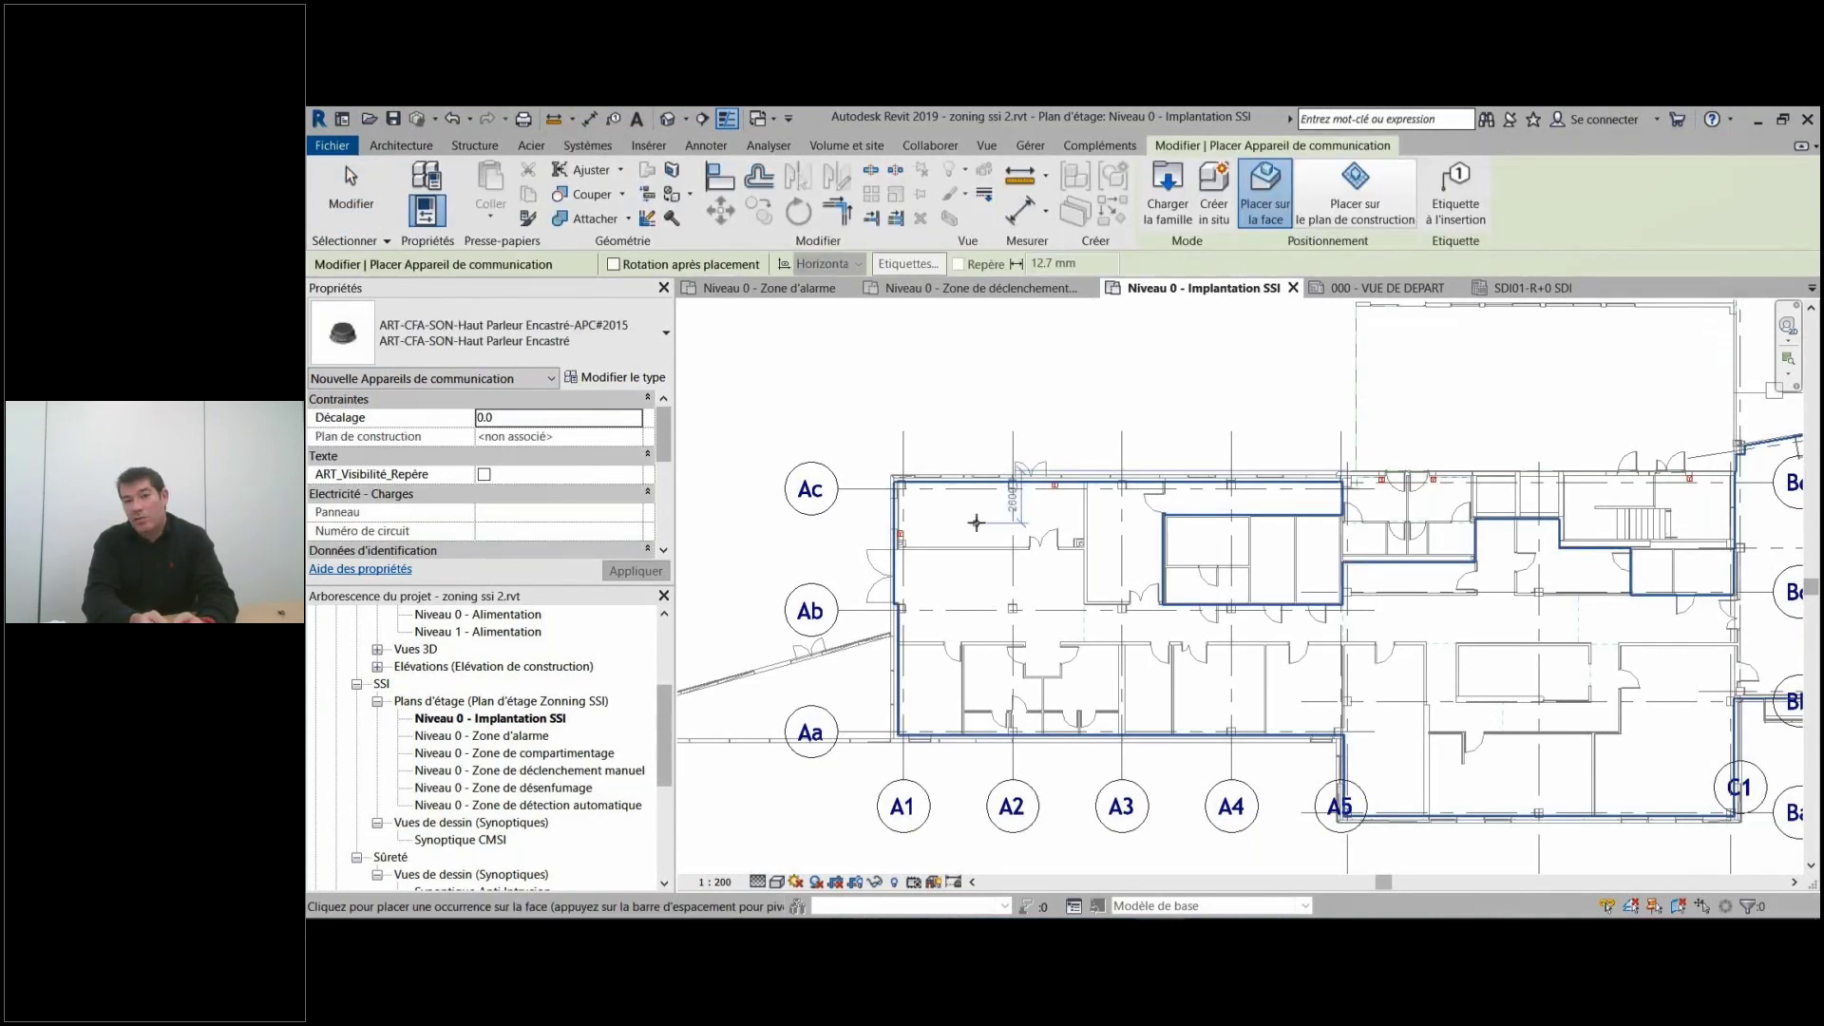
{"action": "left_click", "coordinate": [1362, 199]}
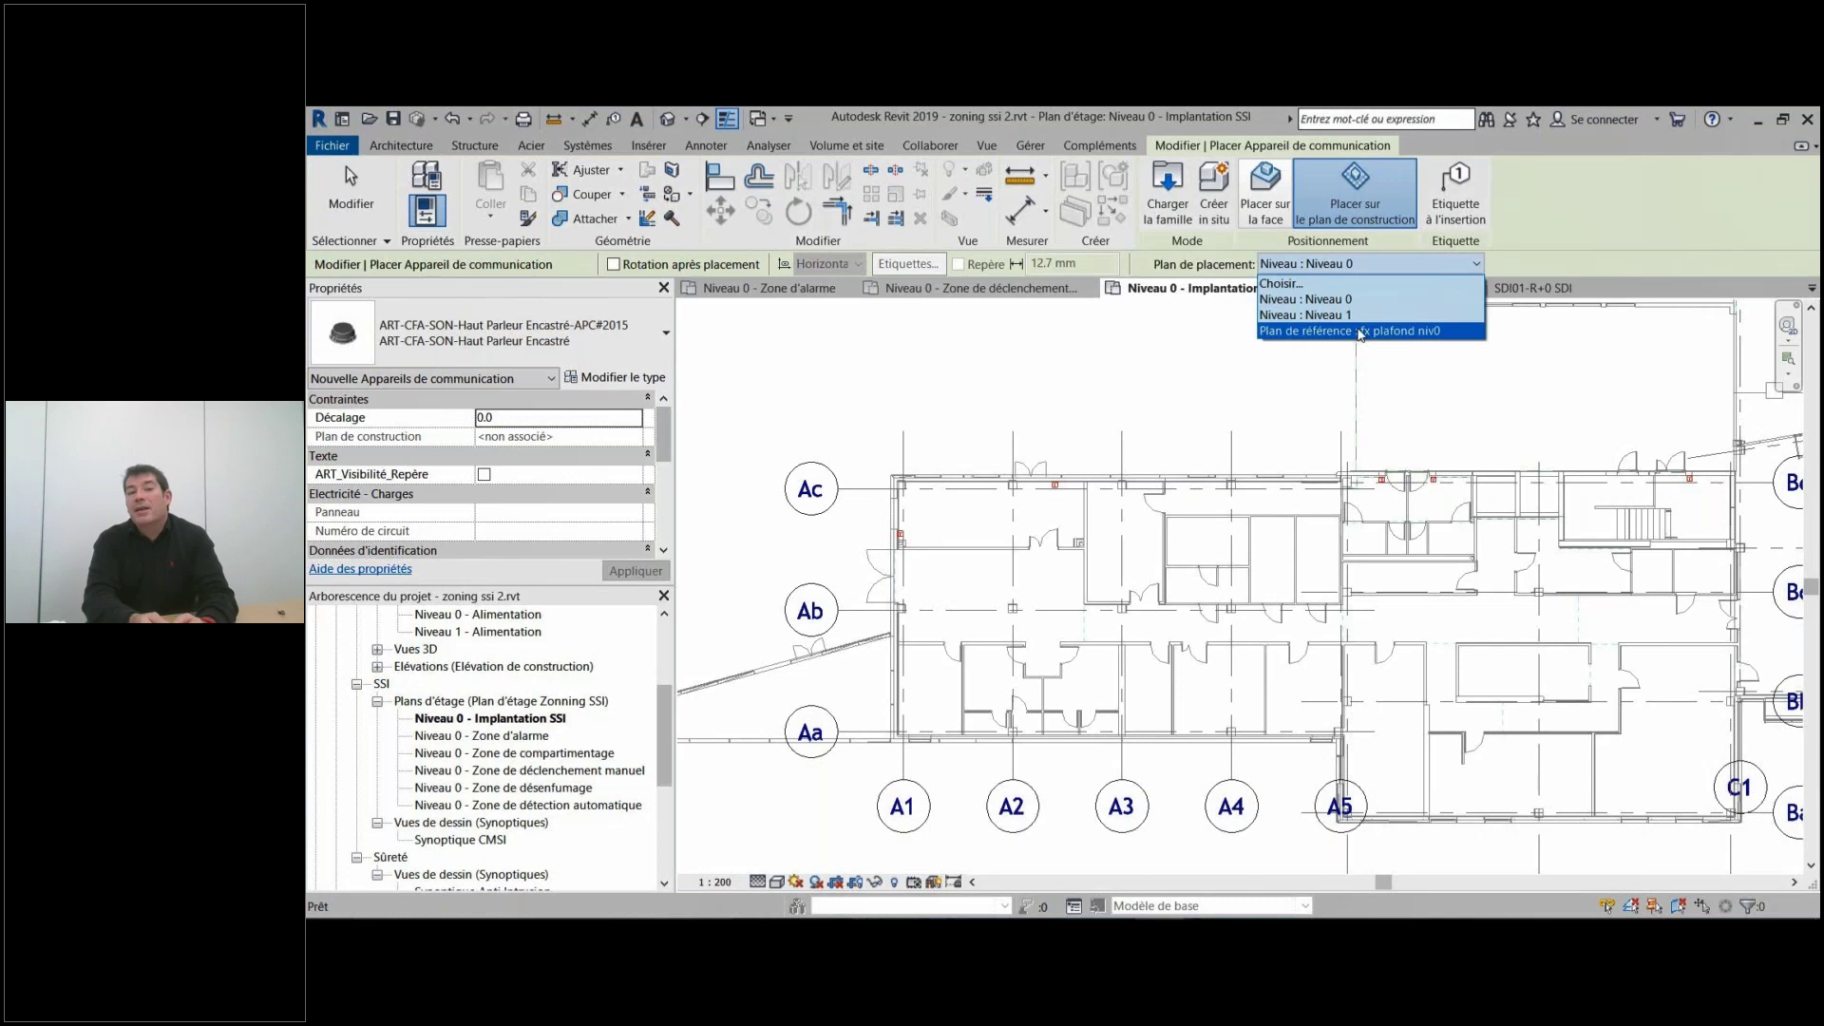
{"action": "left_click", "coordinate": [1360, 331]}
{"action": "scroll", "coordinate": [1012, 514], "scroll_direction": "up", "scroll_amount": 3}
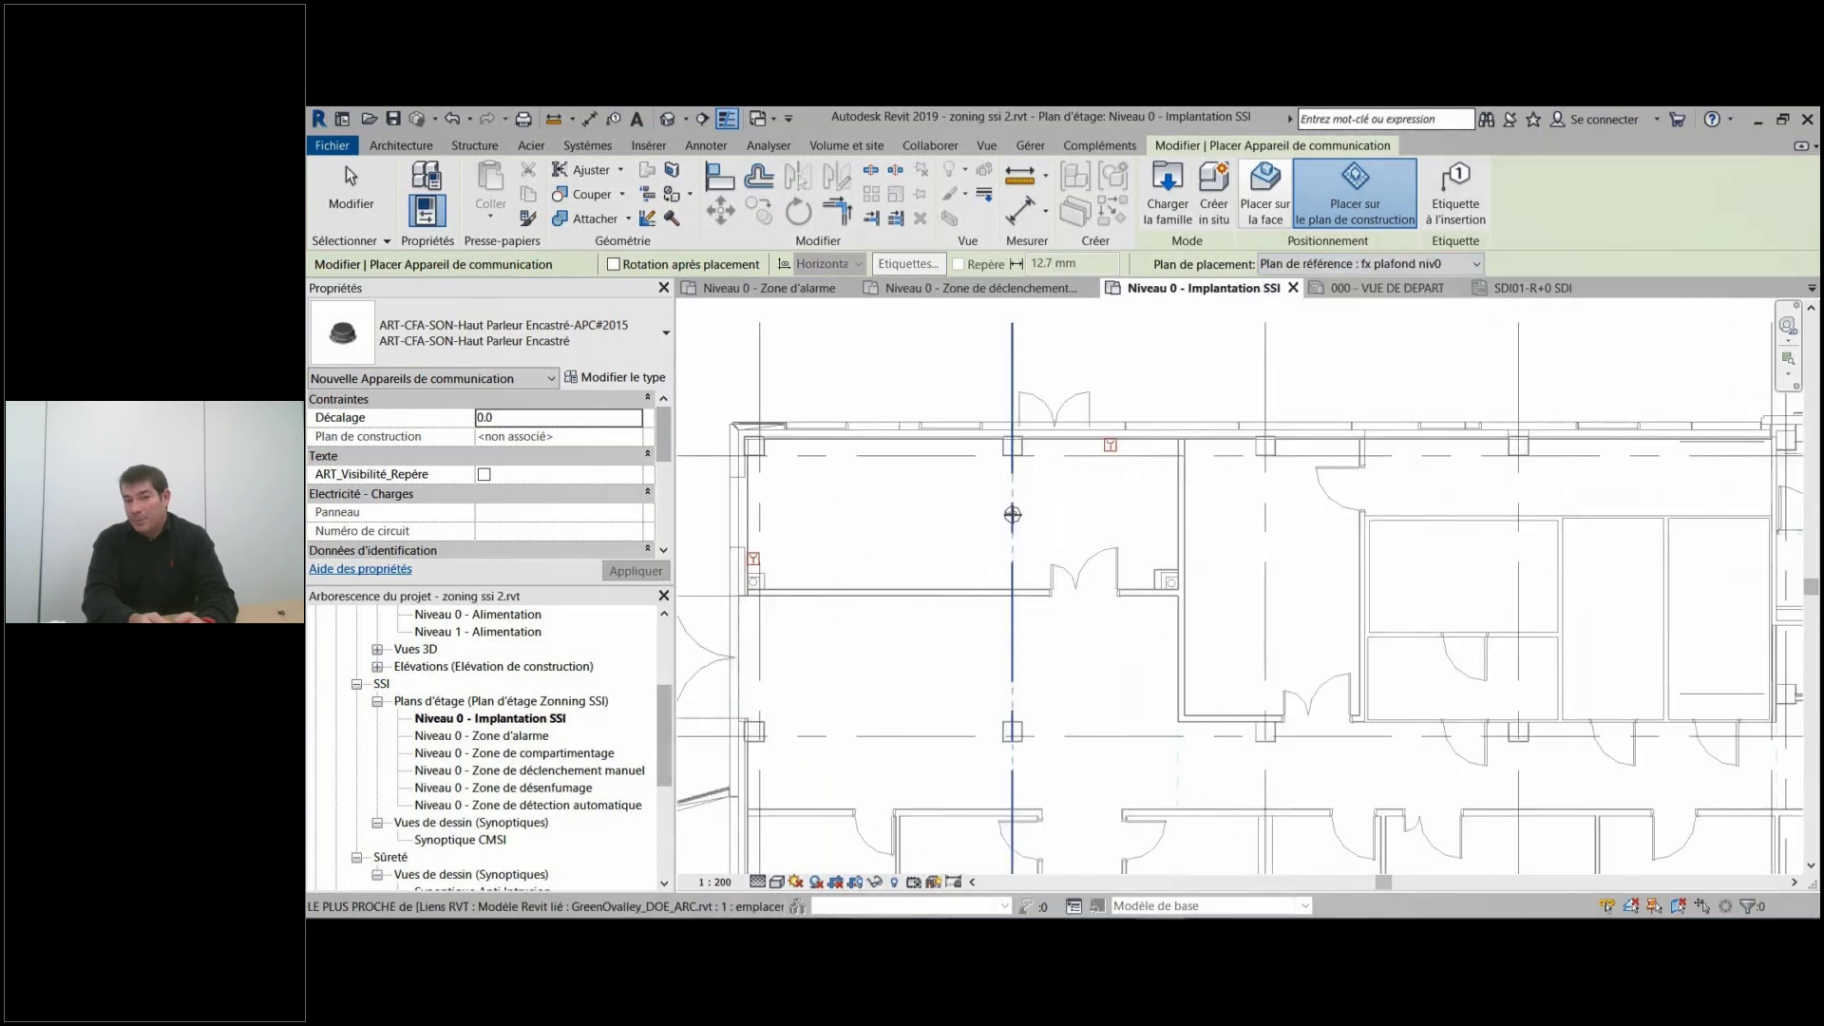
{"action": "scroll", "coordinate": [905, 508], "scroll_direction": "down", "scroll_amount": 1}
{"action": "left_click", "coordinate": [953, 515]}
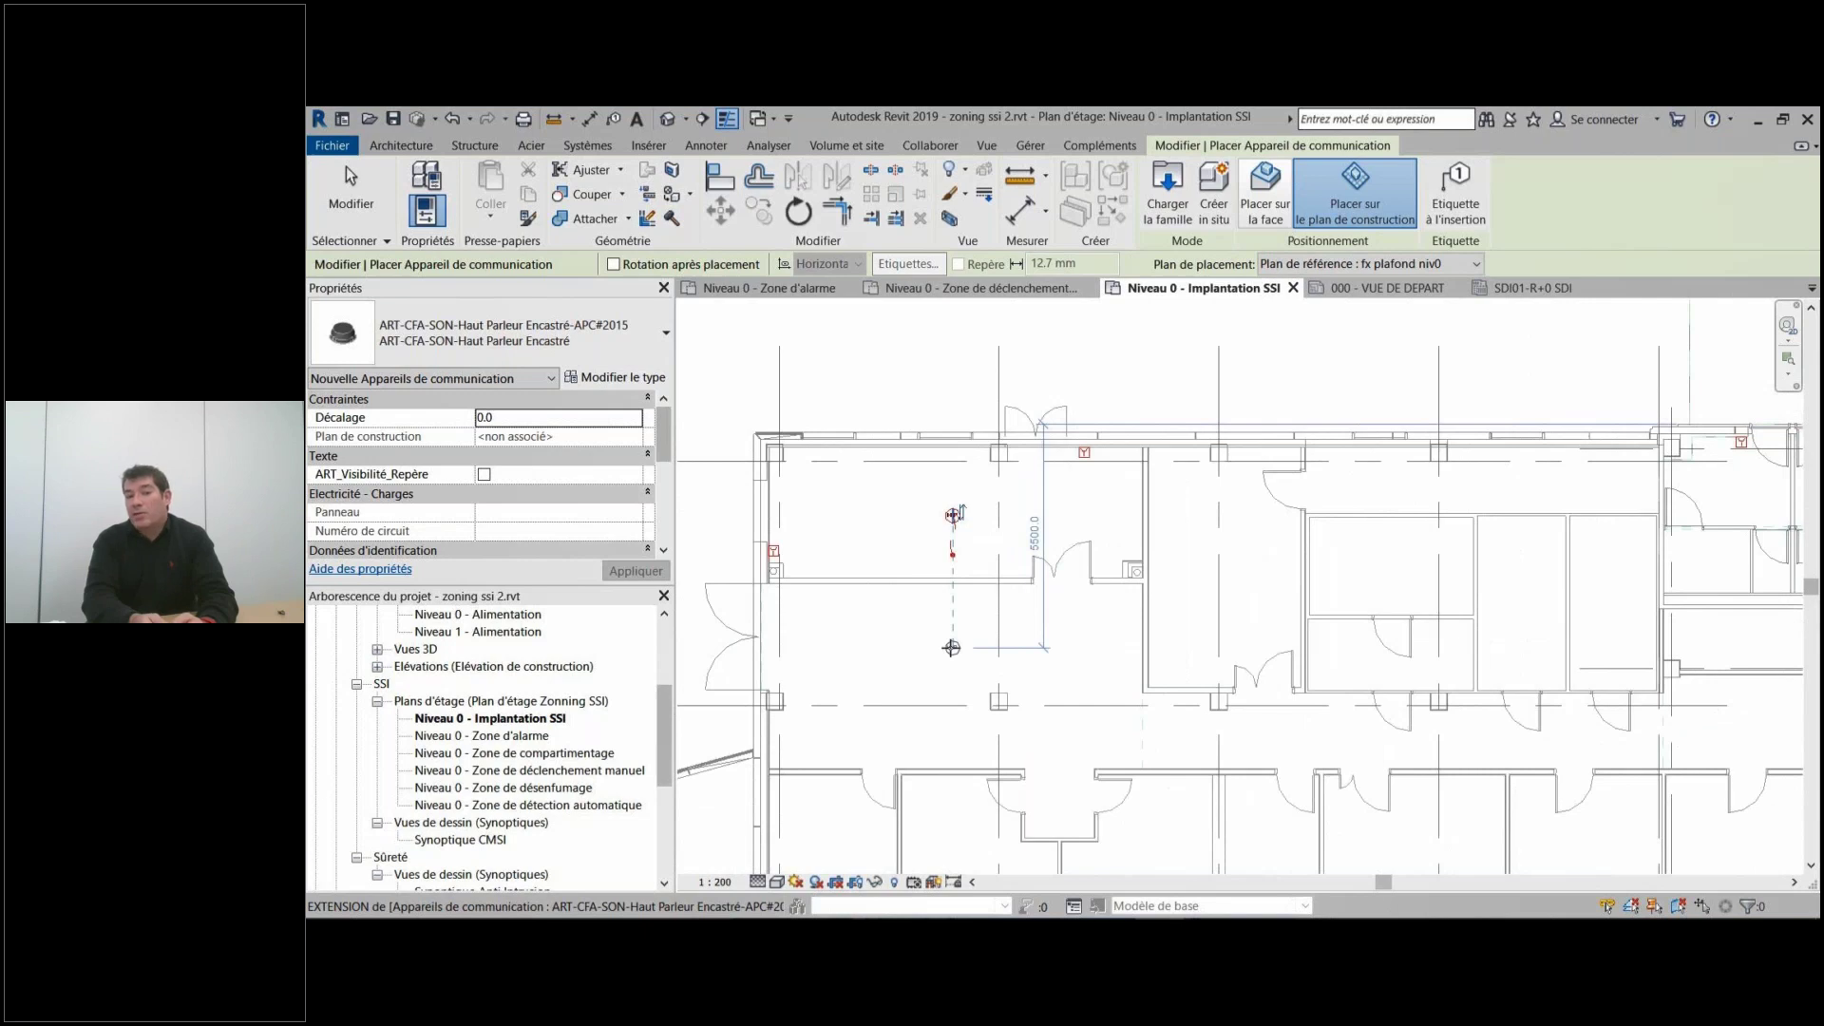
{"action": "left_click", "coordinate": [952, 650]}
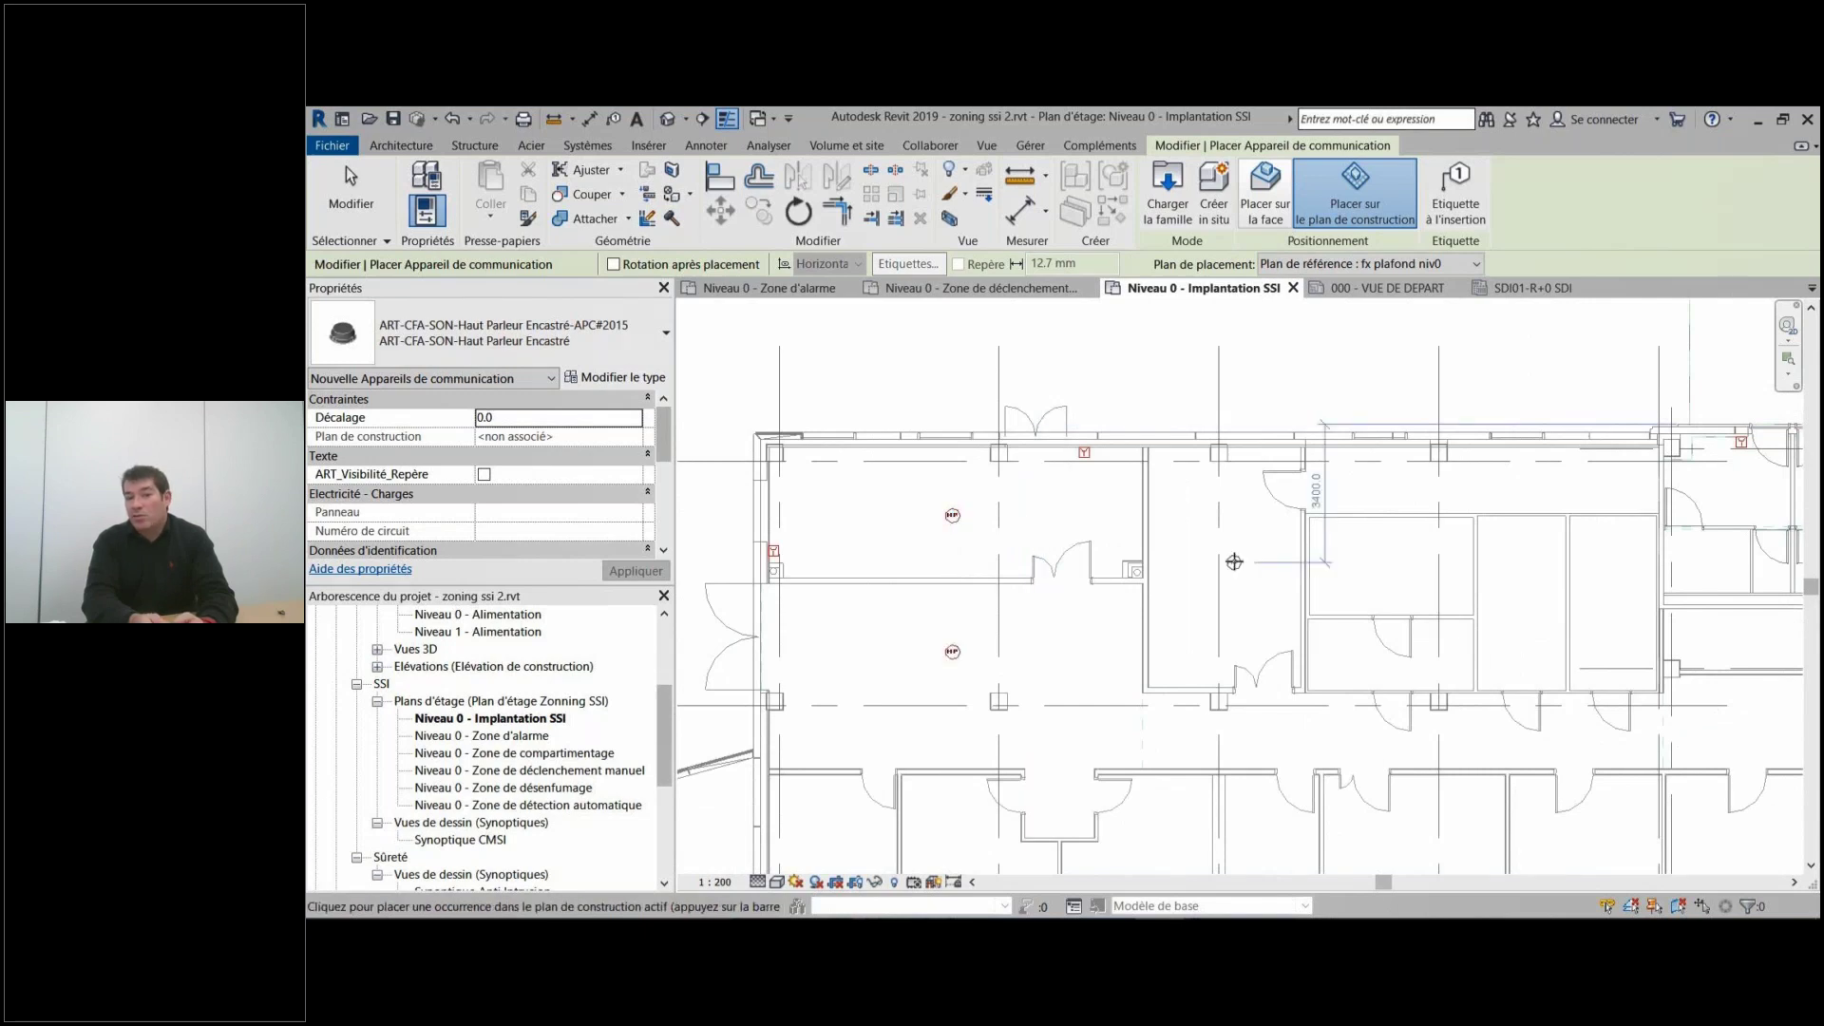
Place more recessed ceiling speakers in the room around grid A3 and in the row of rooms between Ab and Aa.
{"action": "left_click", "coordinate": [1235, 561]}
{"action": "scroll", "coordinate": [1083, 593], "scroll_direction": "down", "scroll_amount": 2}
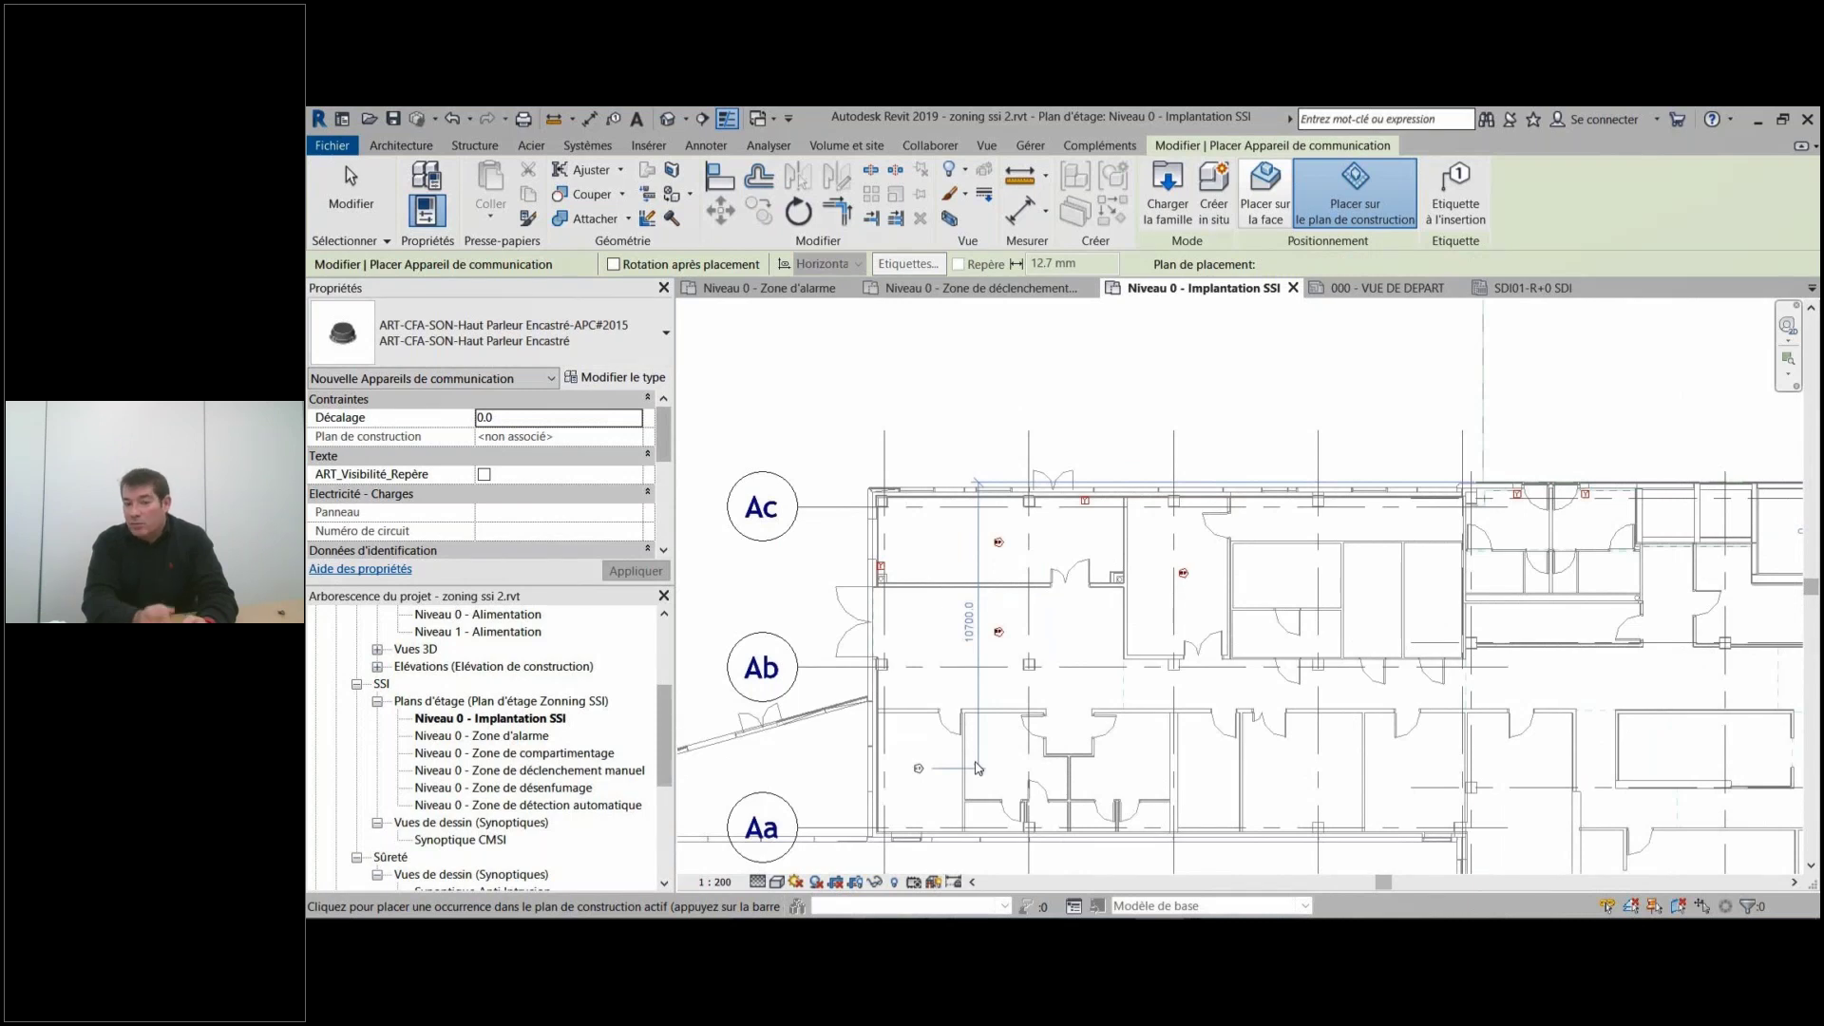
{"action": "left_click", "coordinate": [1007, 753]}
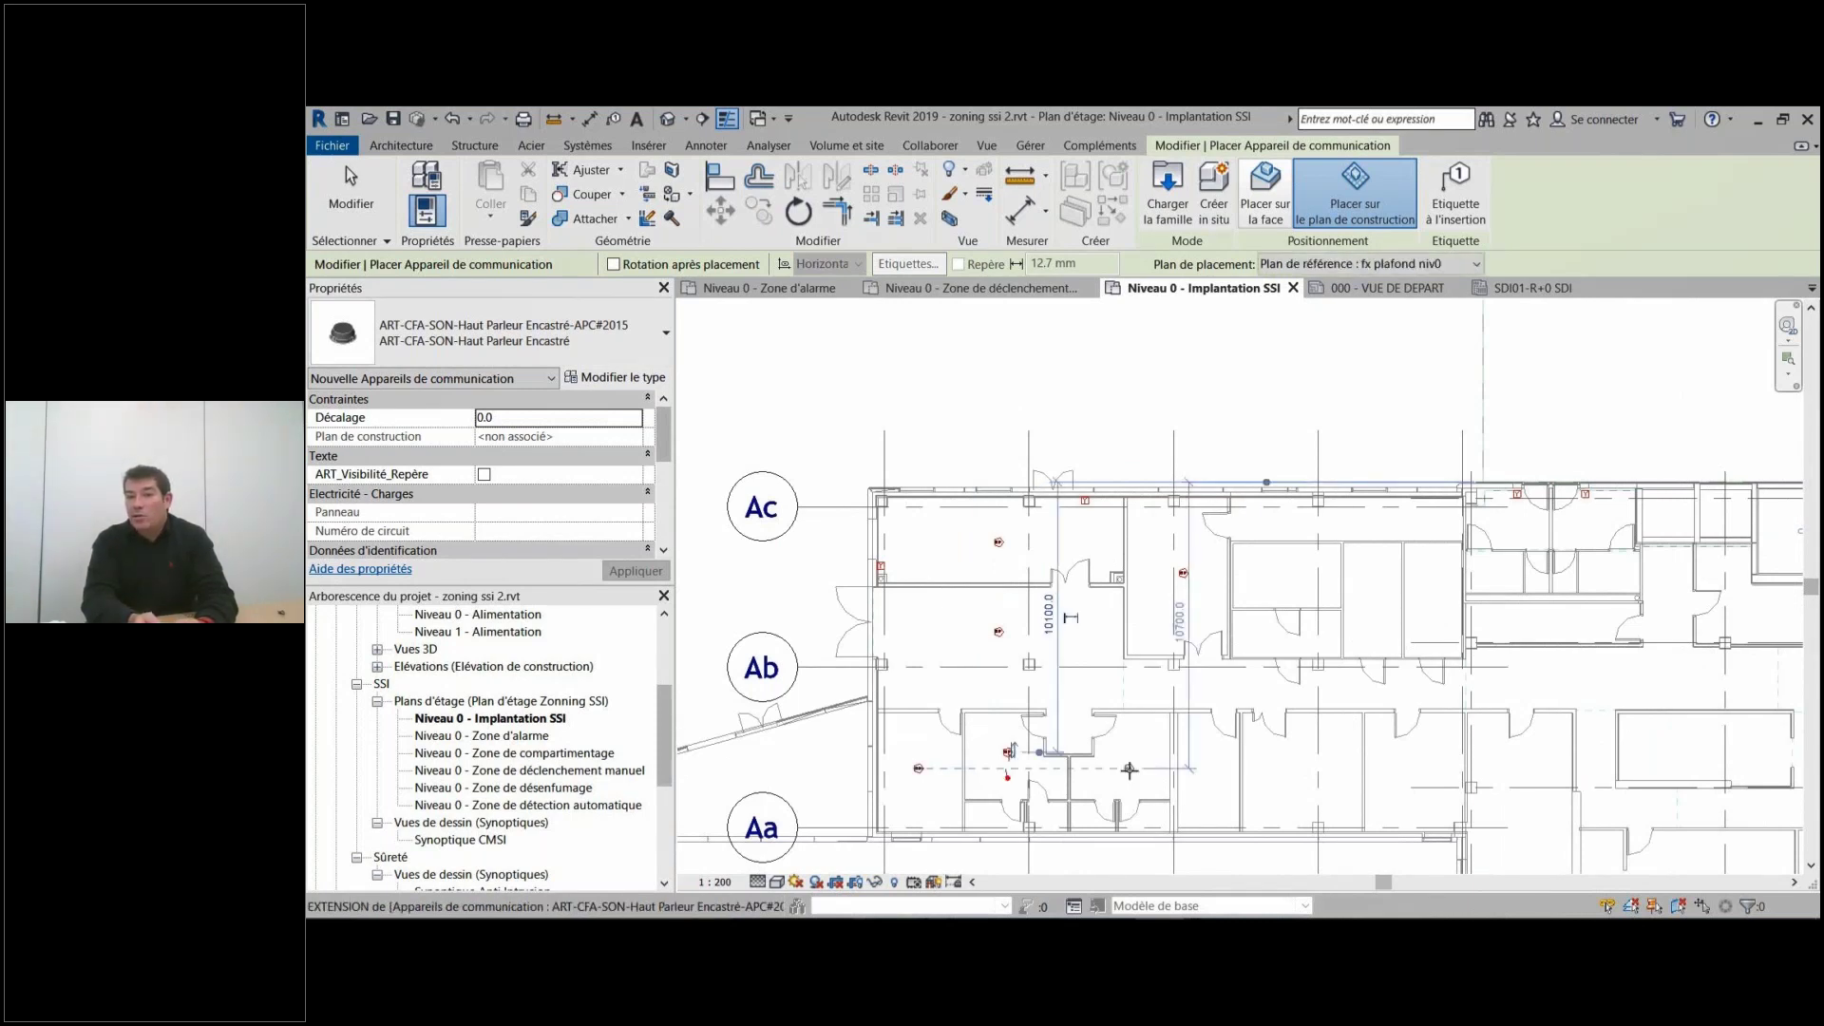
{"action": "left_click", "coordinate": [1129, 769]}
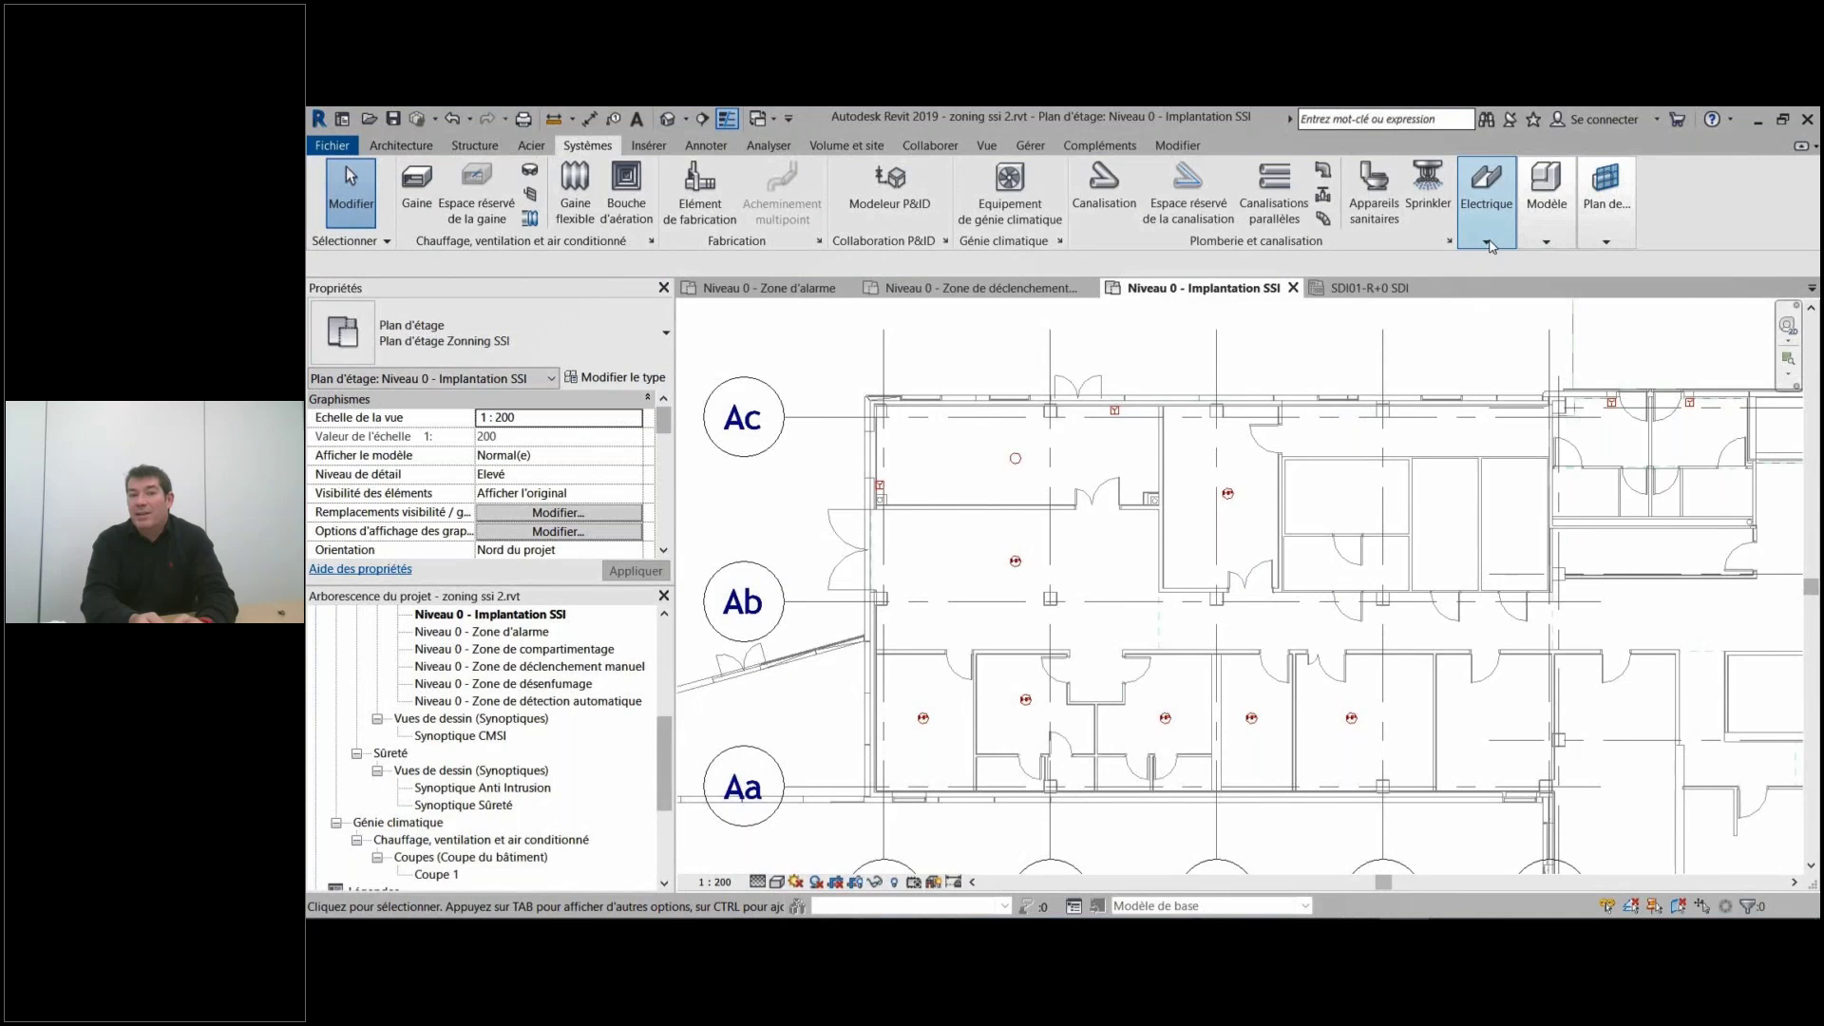
Place ART-CFA-SSI-Détecteur de Fumée Ponctuel detectors on the fx plafond niv0 reference plane, beside the speakers in the rooms between A1 and A5.
{"action": "left_click", "coordinate": [1488, 243]}
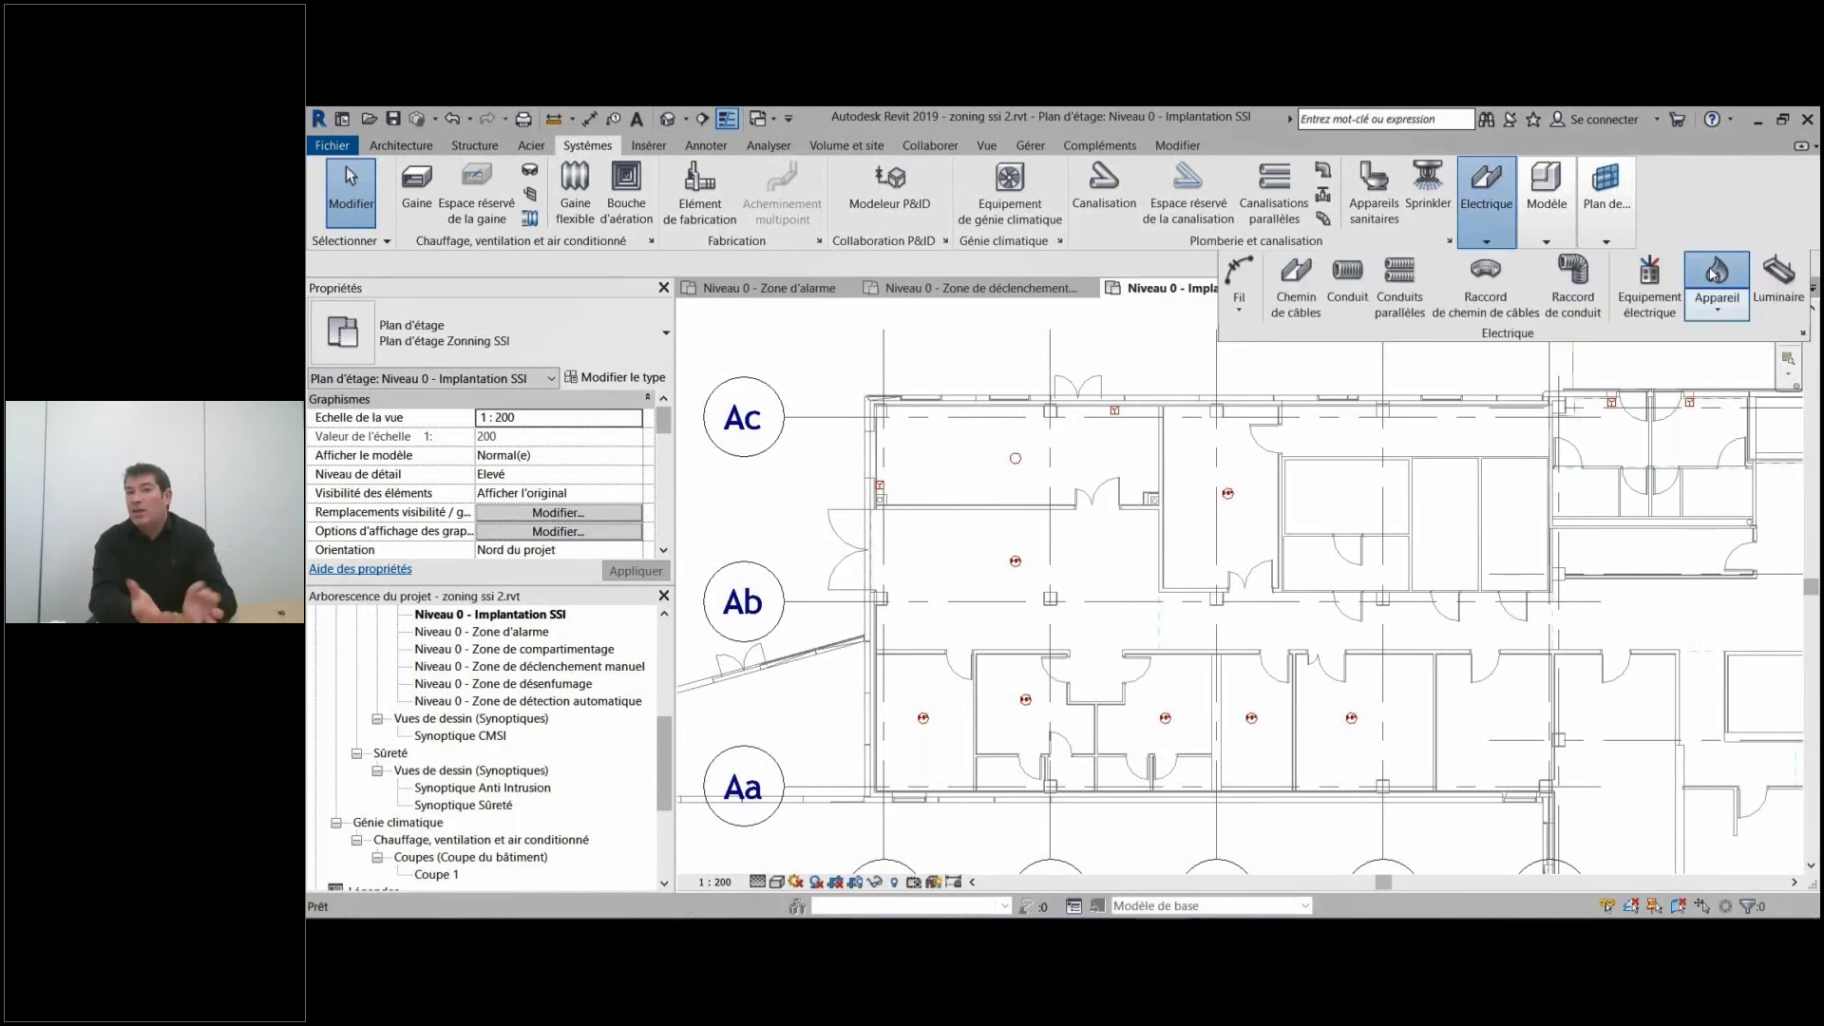
{"action": "left_click", "coordinate": [1715, 275]}
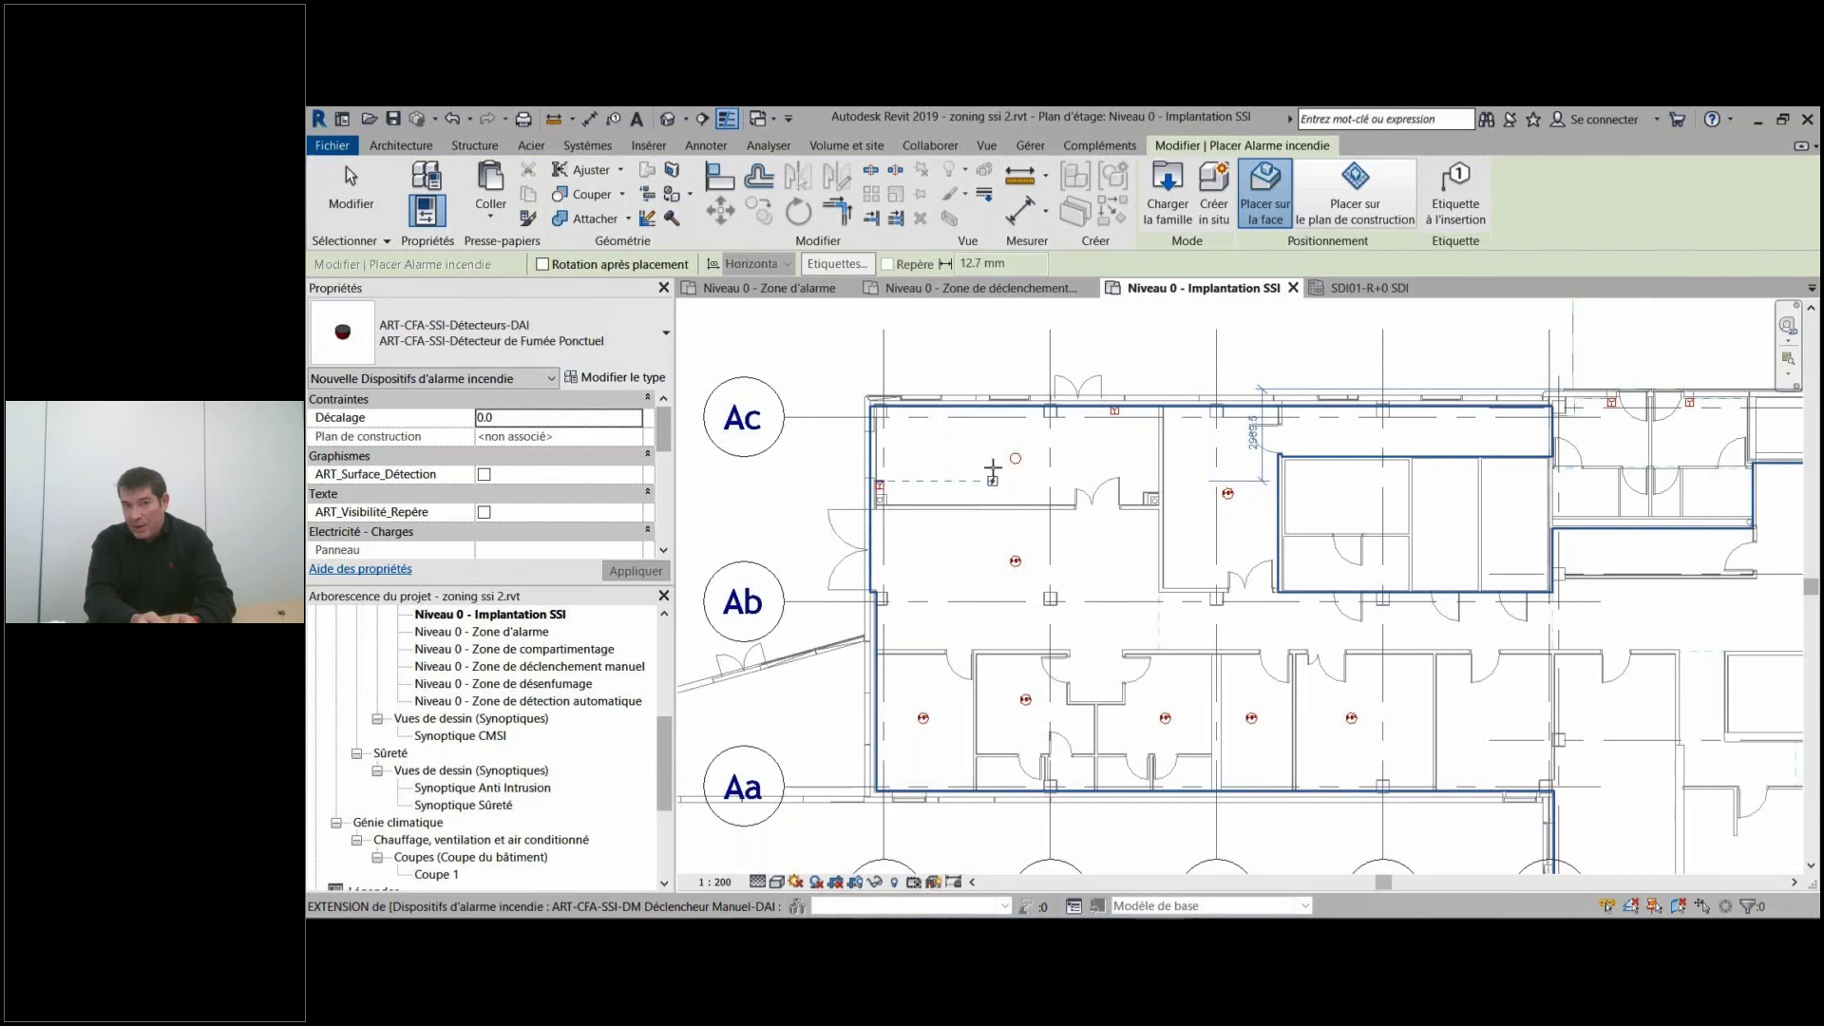
{"action": "left_click", "coordinate": [1354, 194]}
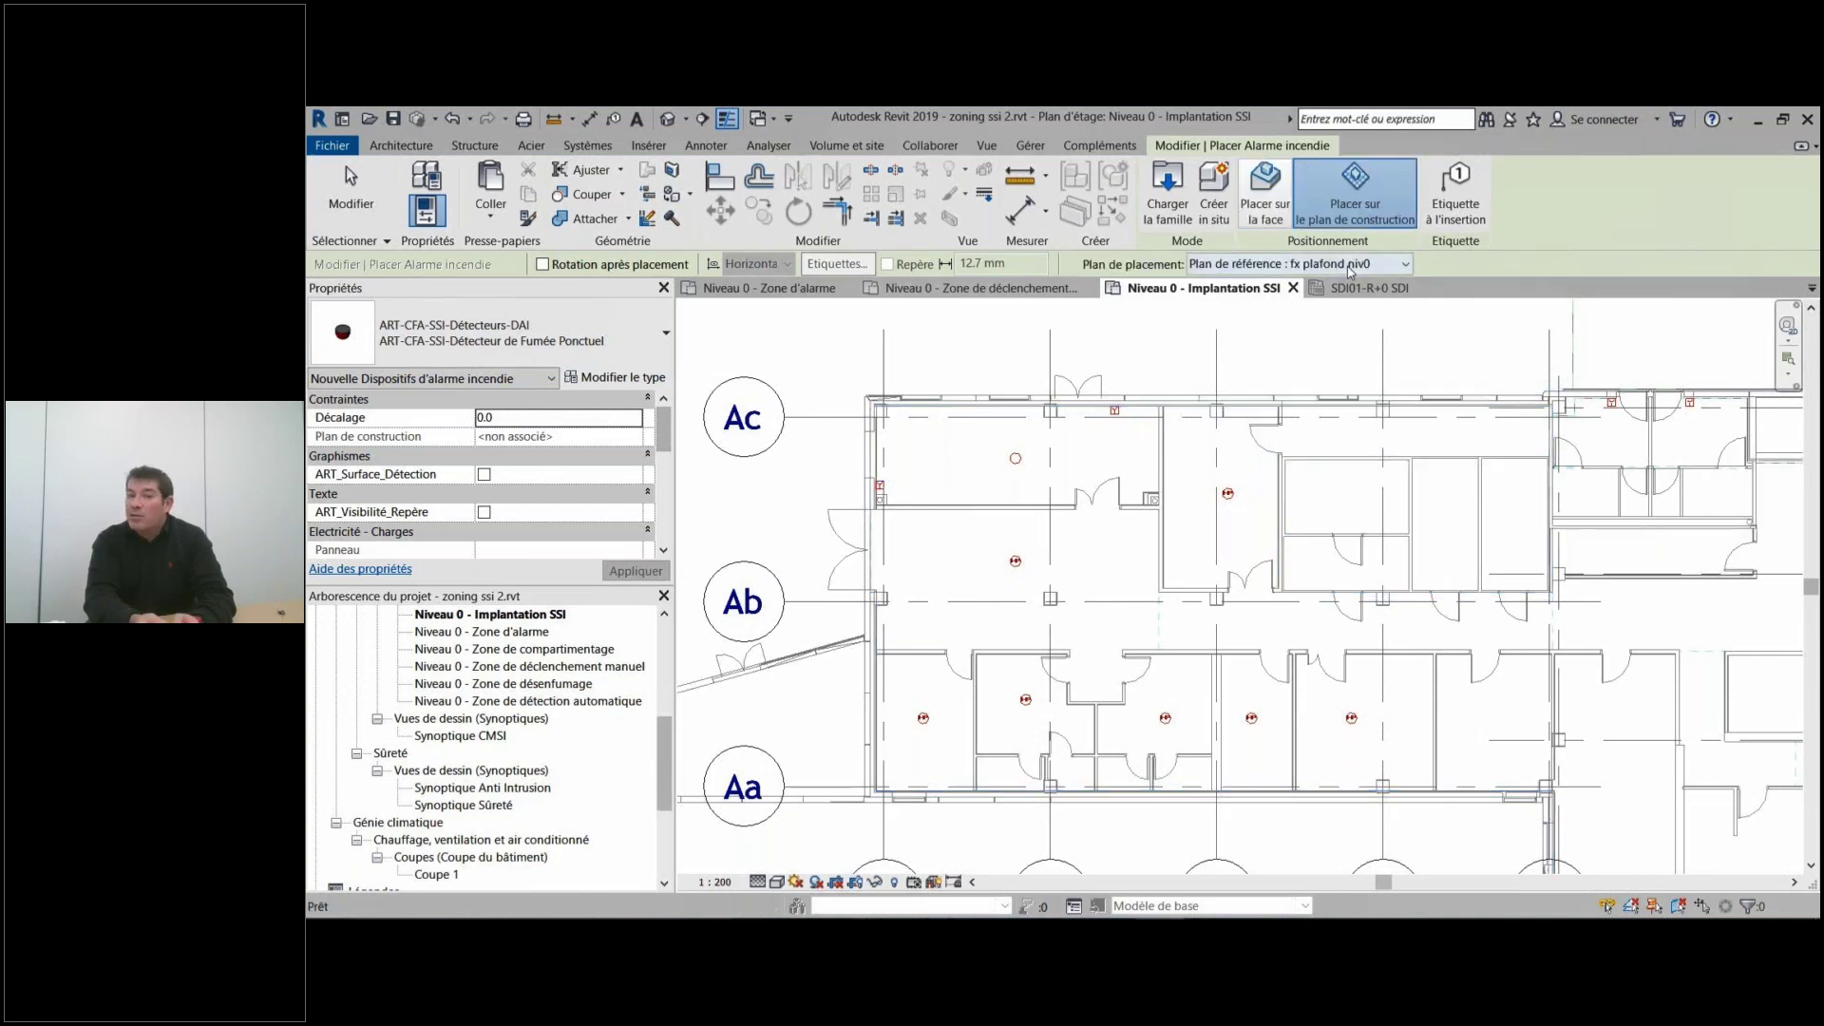
{"action": "left_click", "coordinate": [979, 454]}
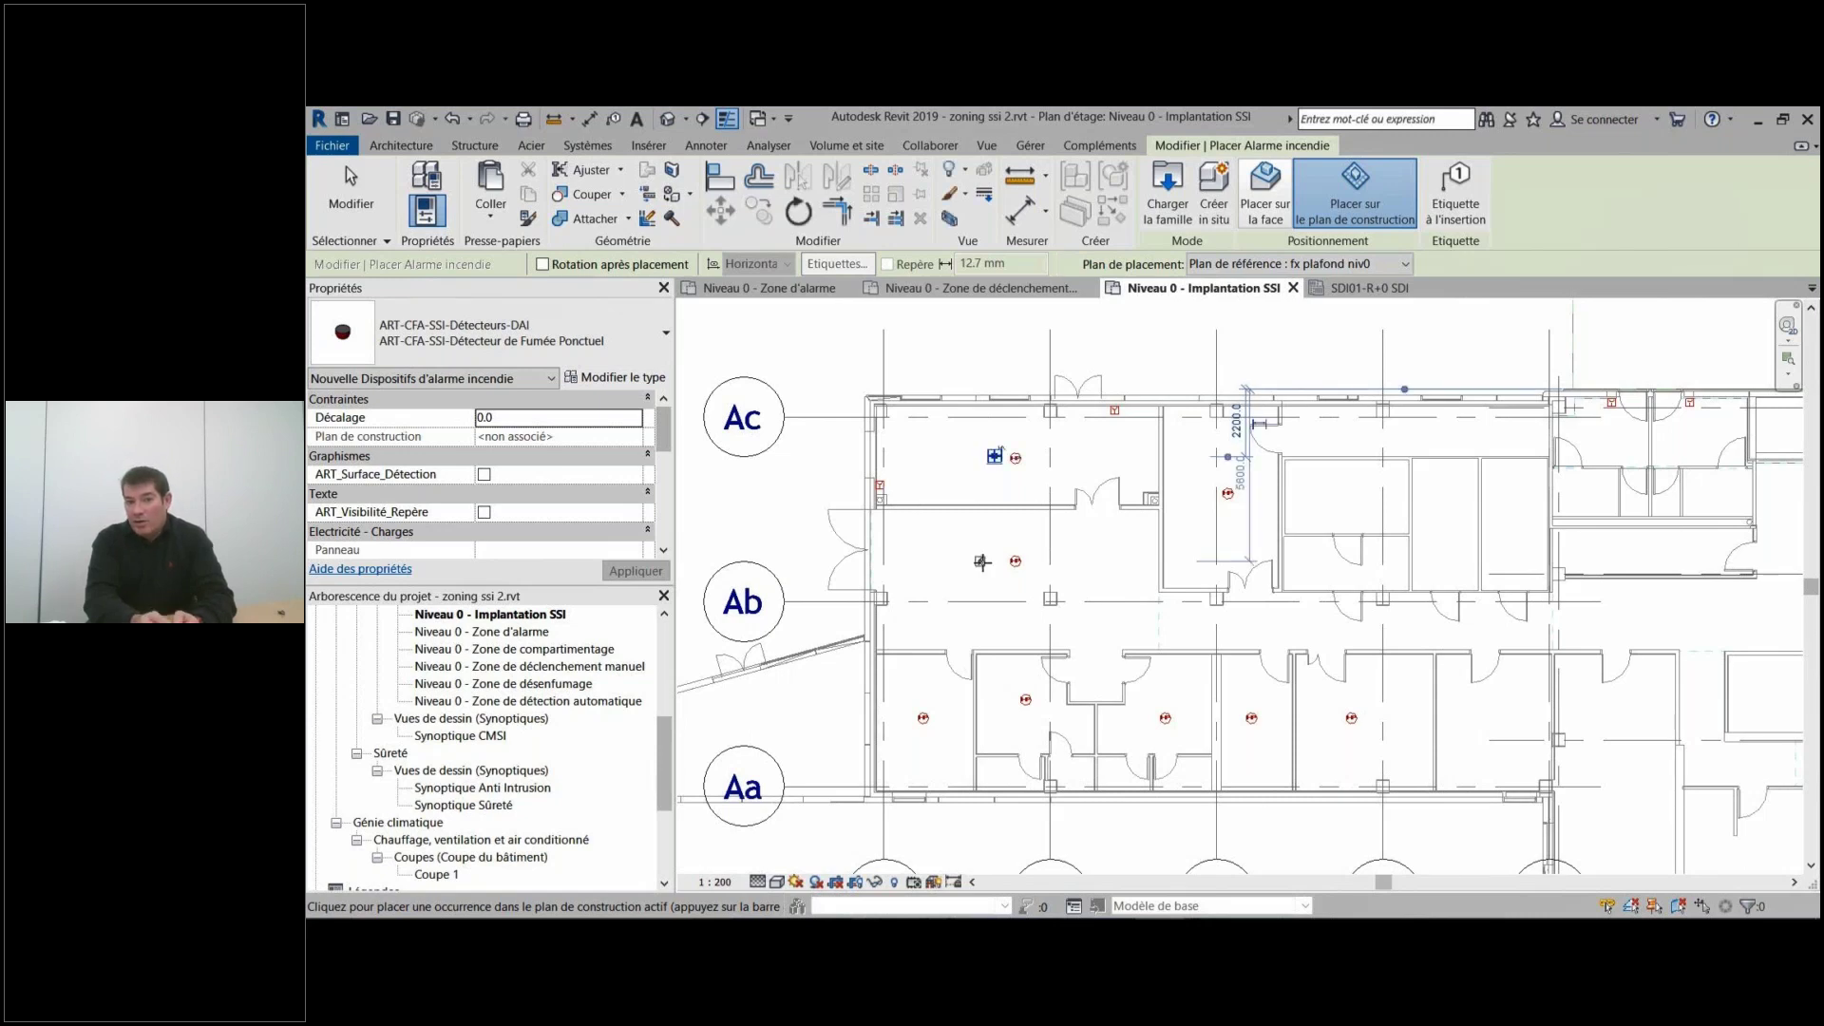
{"action": "left_click", "coordinate": [981, 562]}
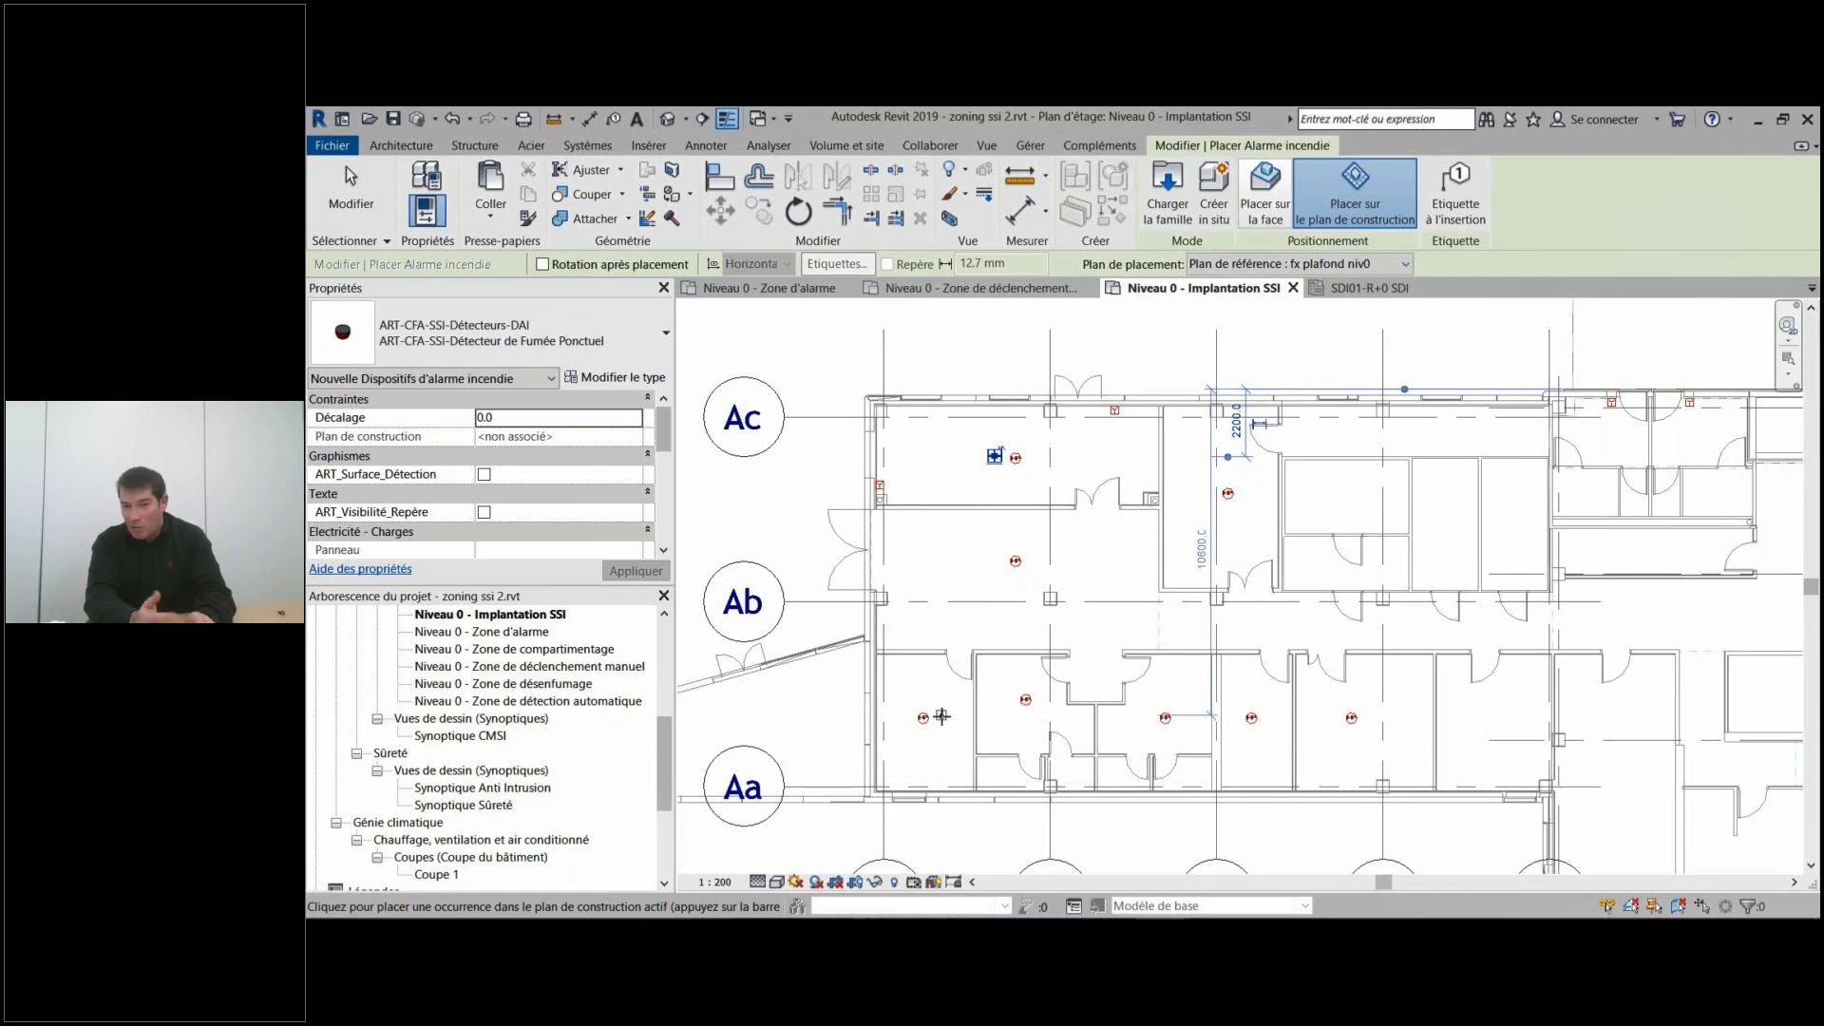
{"action": "left_click", "coordinate": [1164, 703]}
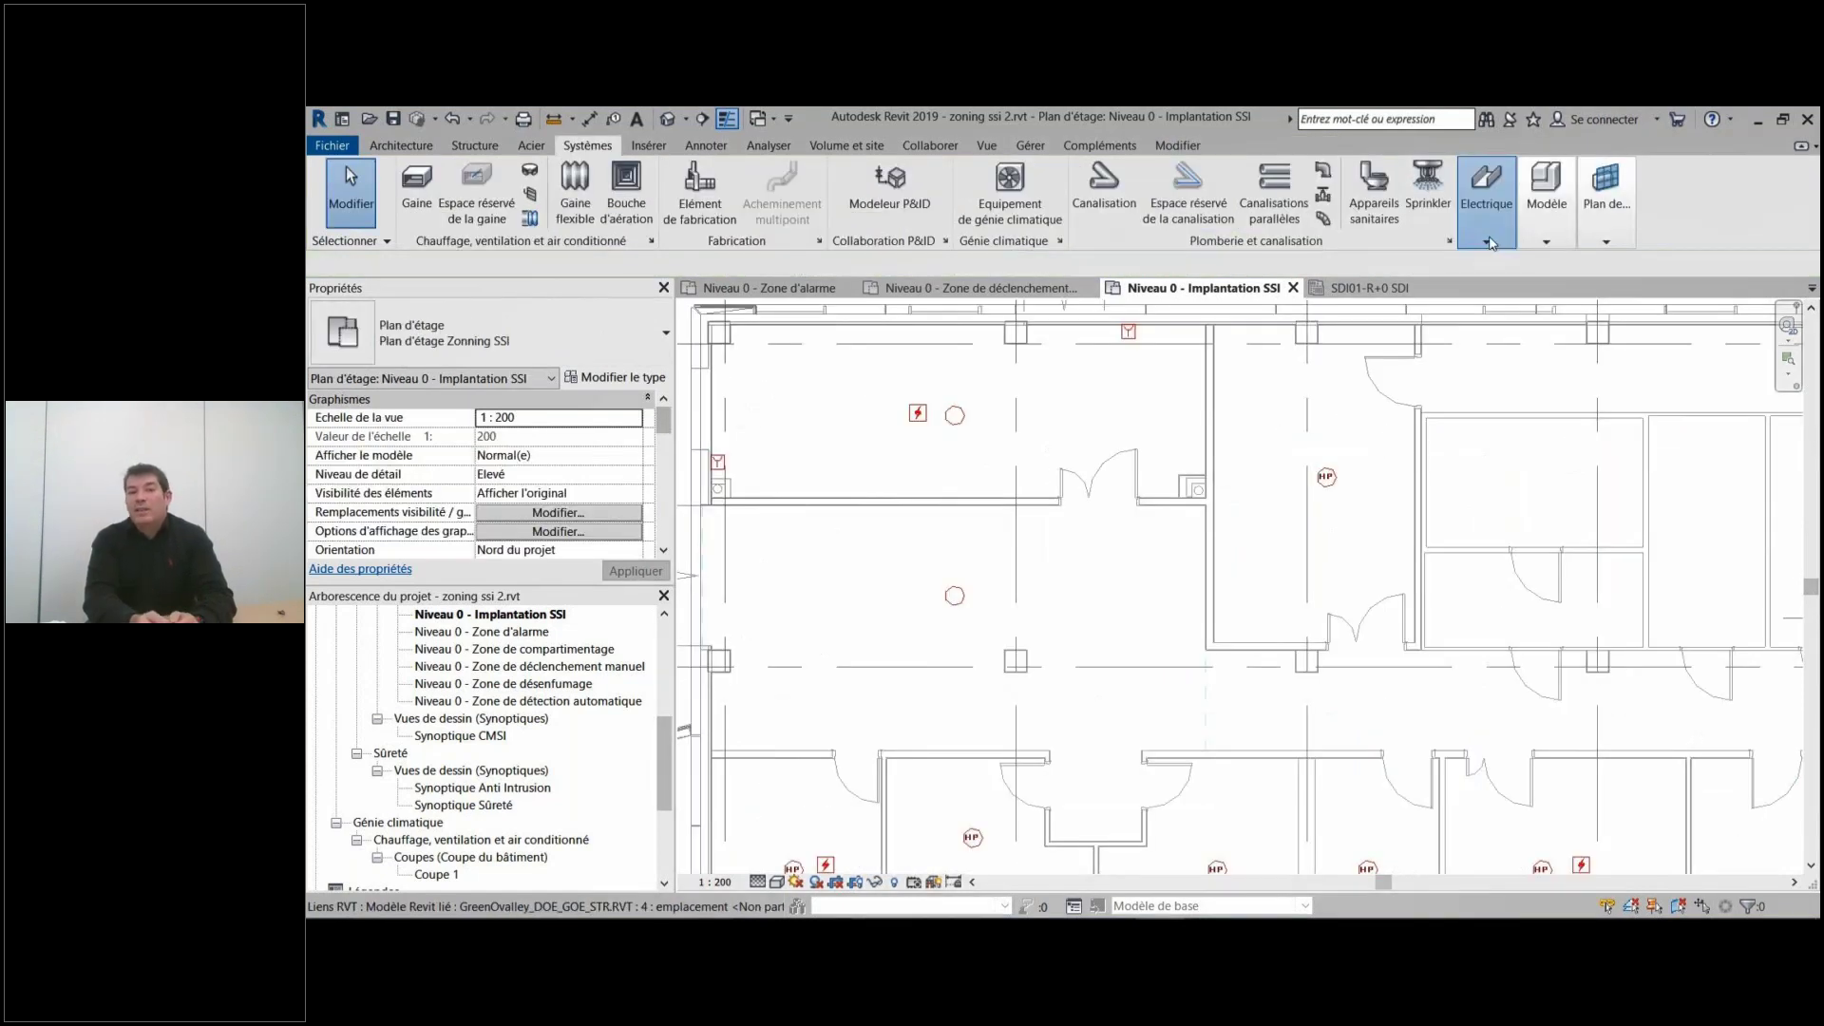
Place ART-CFA-SSI-Indicateur d'Action devices on the walls at the double door, the door past A3 and the first corridor door near A1.
{"action": "left_click", "coordinate": [1487, 239]}
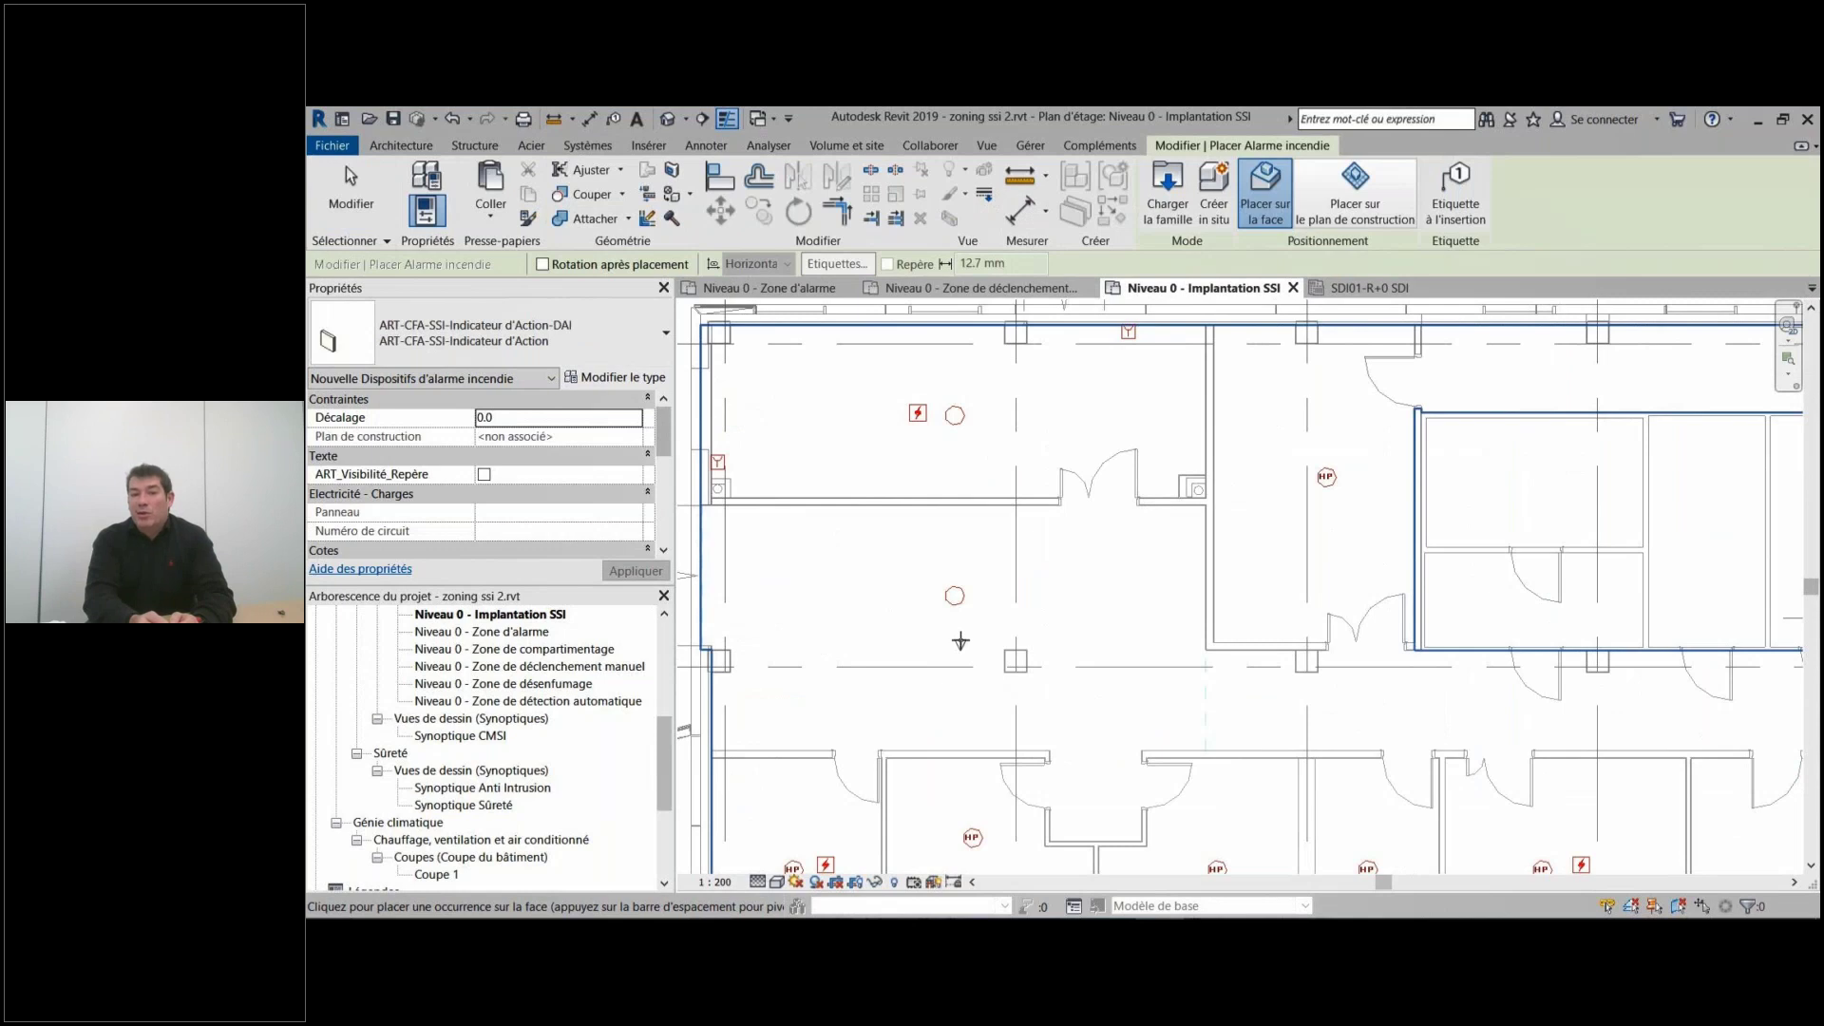
{"action": "left_click", "coordinate": [1100, 537]}
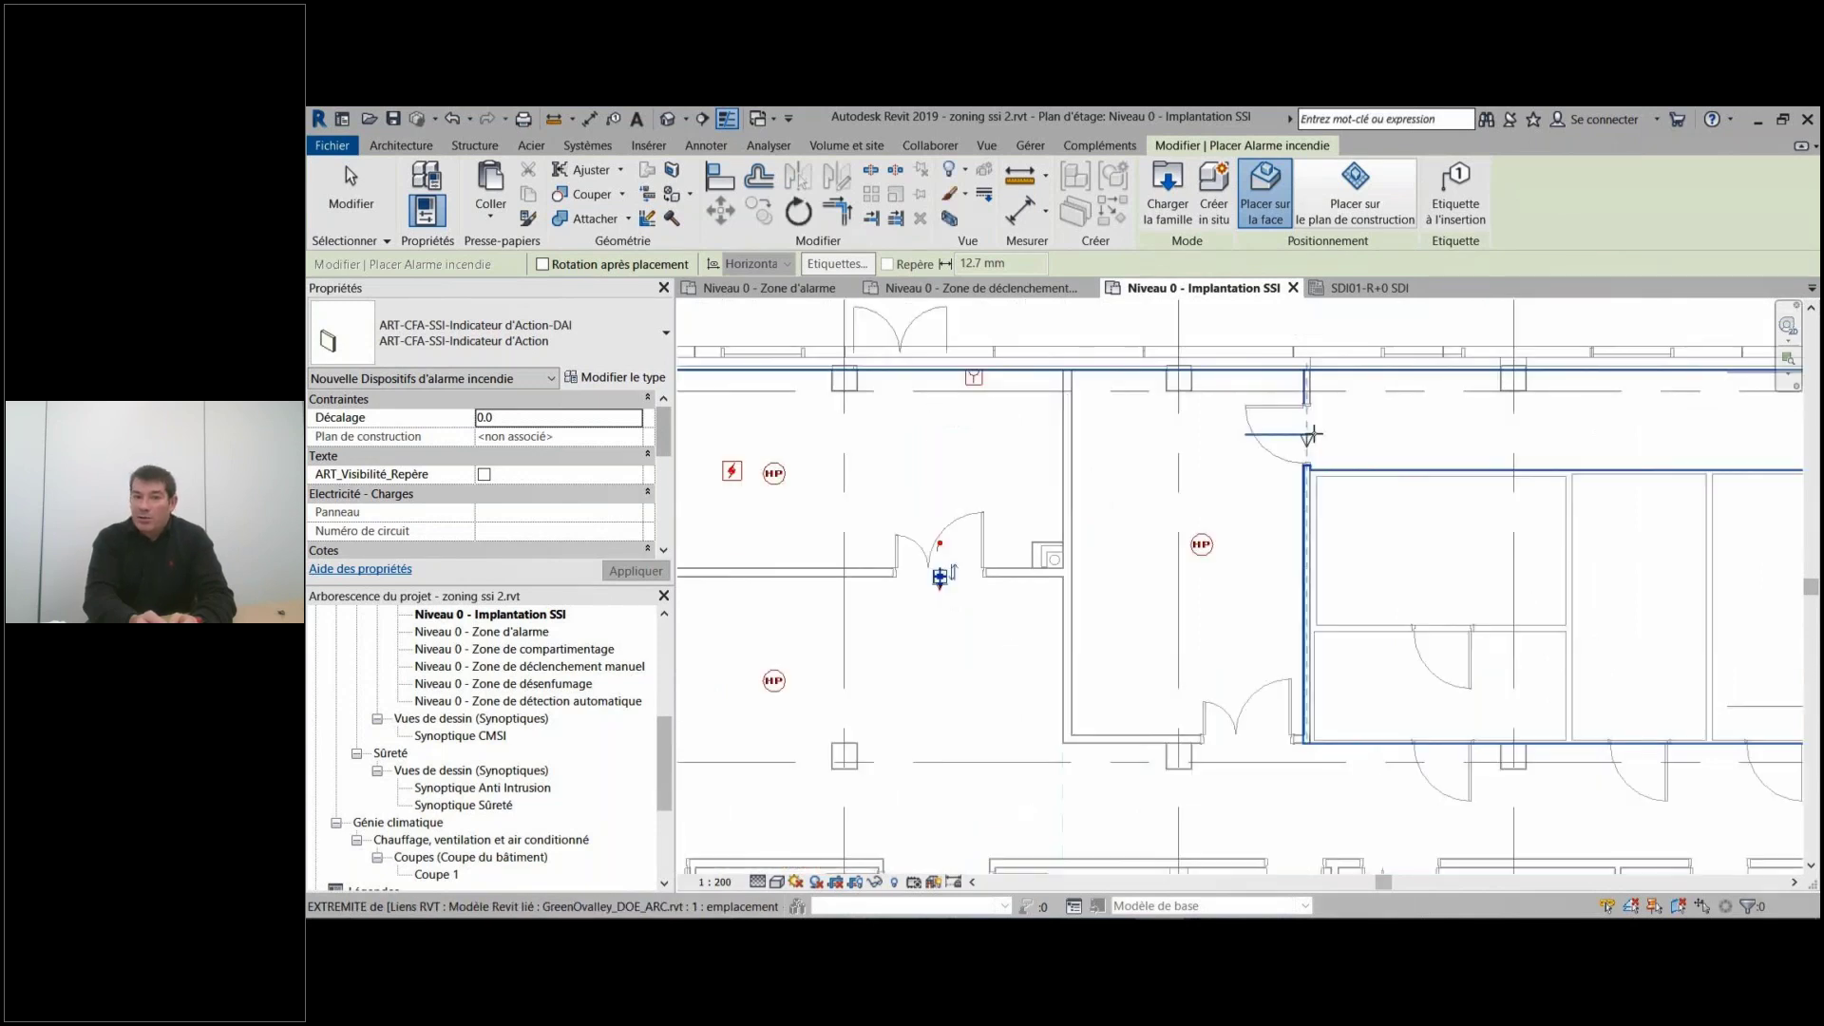
{"action": "scroll", "coordinate": [1310, 436], "scroll_direction": "up", "scroll_amount": 3}
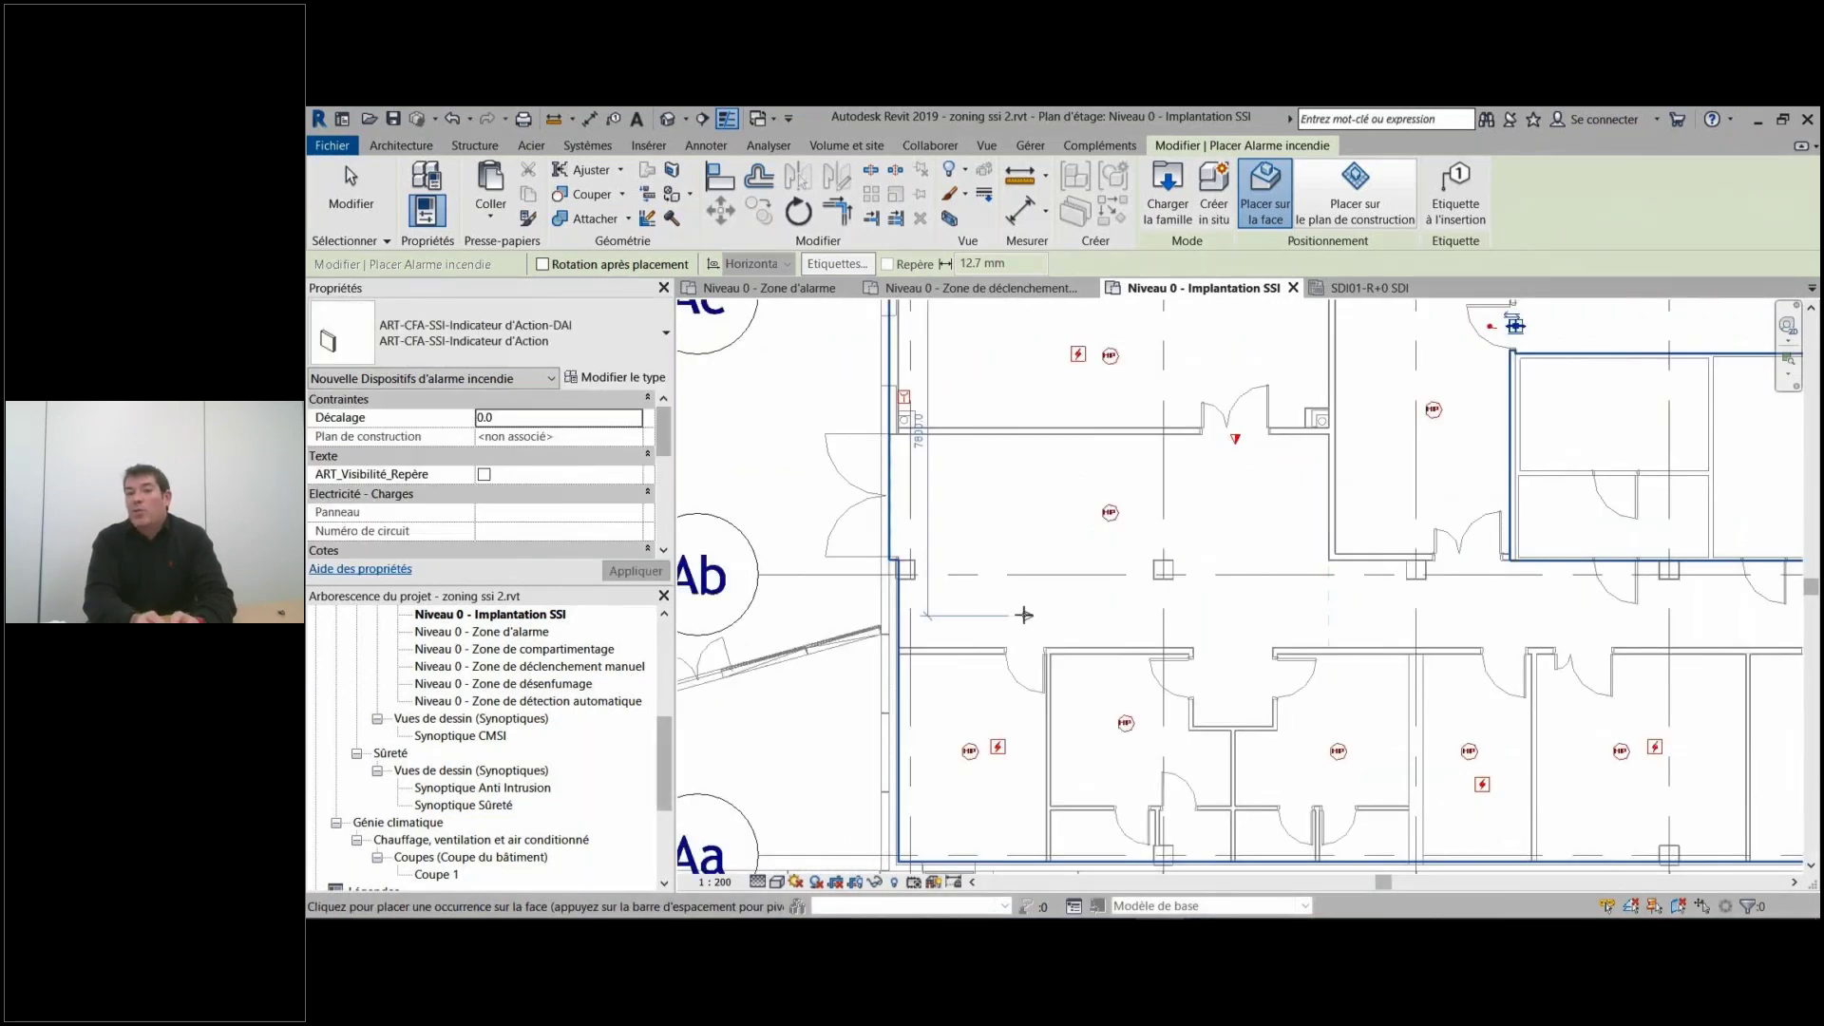
{"action": "key", "text": "space"}
{"action": "left_click", "coordinate": [1026, 647]}
{"action": "middle_click_drag", "start_coordinate": [1180, 617], "coordinate": [1260, 620]}
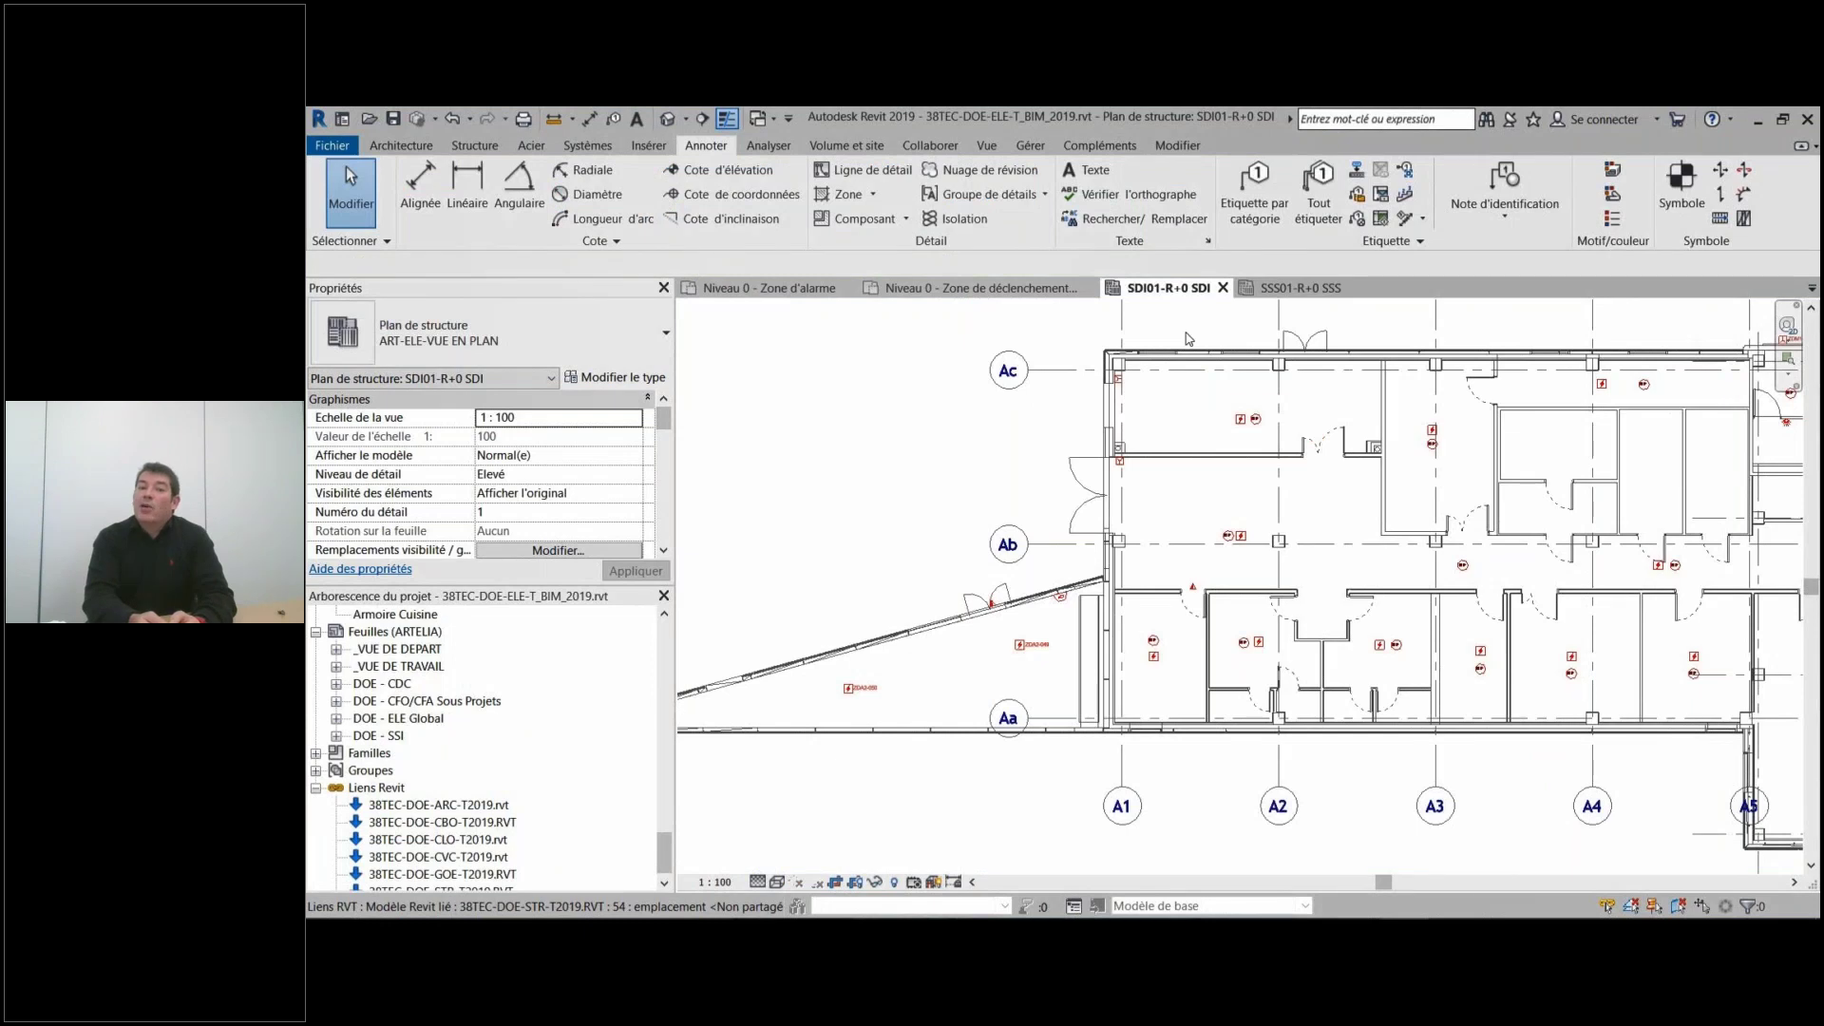
In the SDI01-R+0 SDI plan of the 38TEC-DOE-ELE-T_BIM_2019 project, tag the manual call points and smoke detectors between grids A1 and A5.
{"action": "key", "text": "t"}
{"action": "key", "text": "g"}
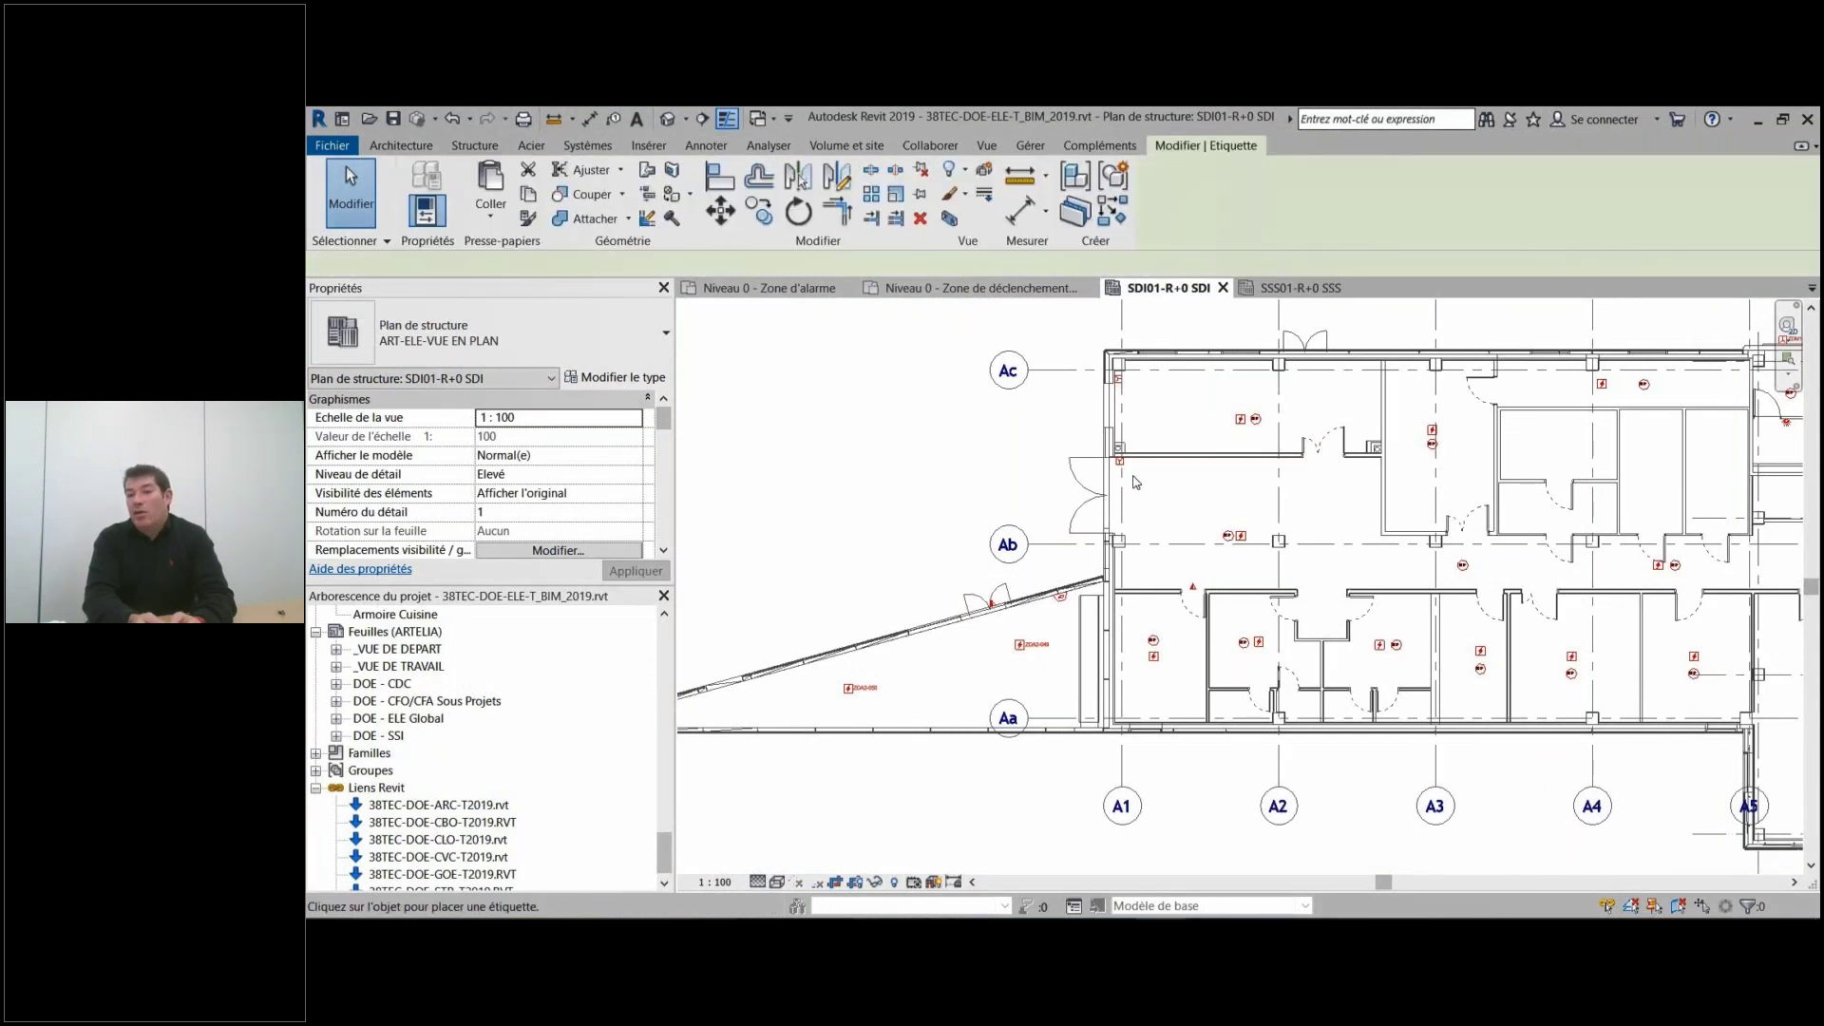
{"action": "scroll", "coordinate": [1134, 482], "scroll_direction": "up", "scroll_amount": 4}
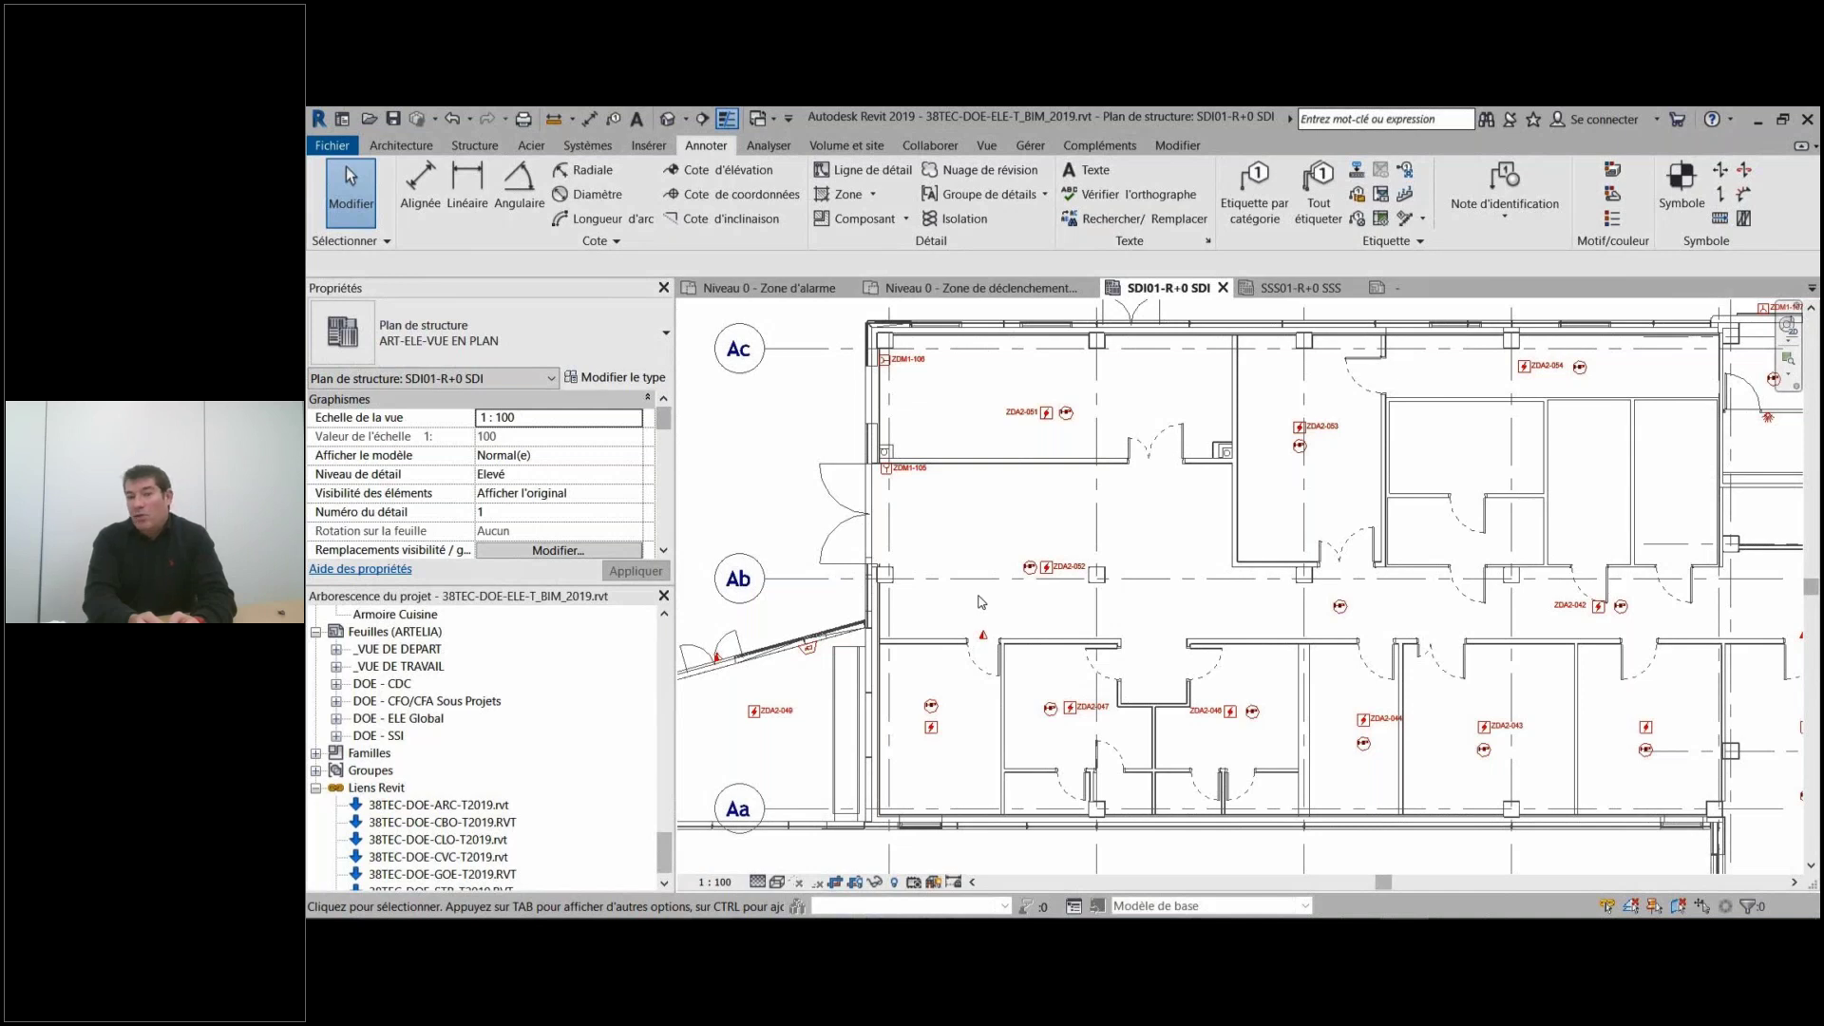
{"action": "scroll", "coordinate": [982, 602], "scroll_direction": "down", "scroll_amount": 5}
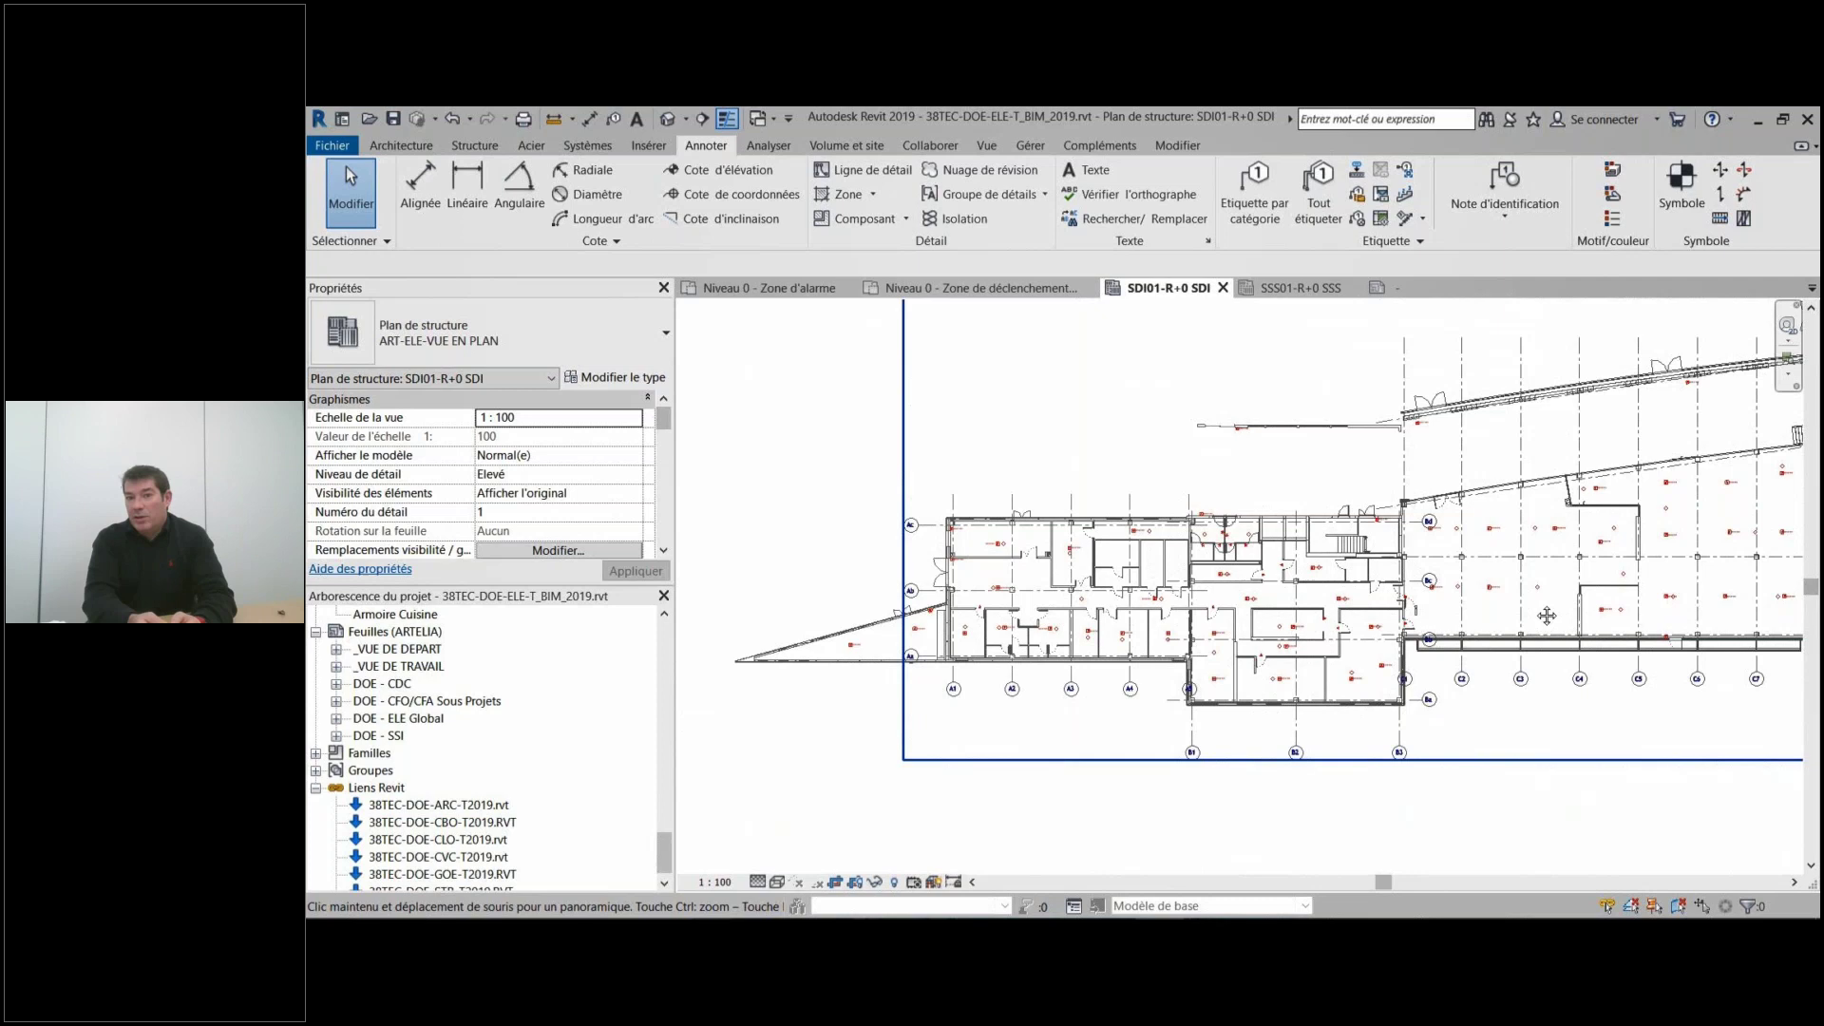
Create a fire alarm circuit from smoke detector ZDA4-001 beside the Baie SSI, connected to panel Baie SSI 800x800.
{"action": "scroll", "coordinate": [1547, 616], "scroll_direction": "up", "scroll_amount": 5}
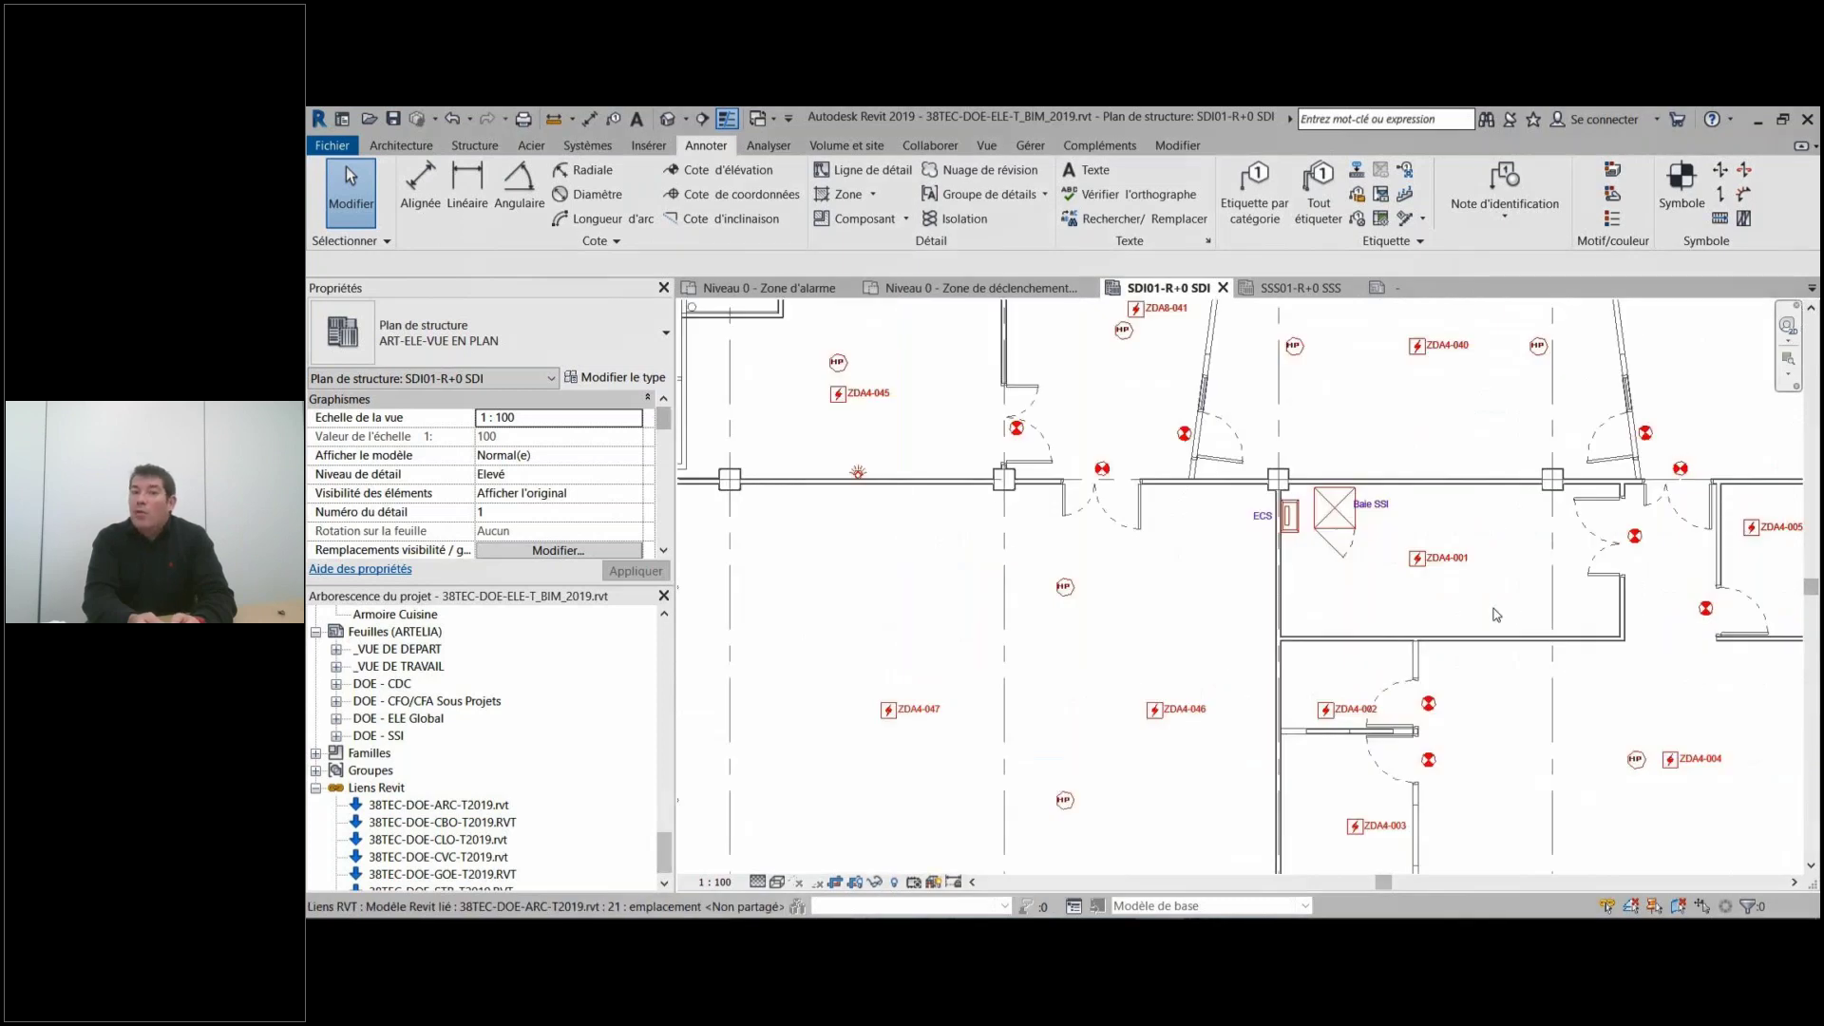
{"action": "middle_click_drag", "start_coordinate": [1496, 615], "coordinate": [1449, 541]}
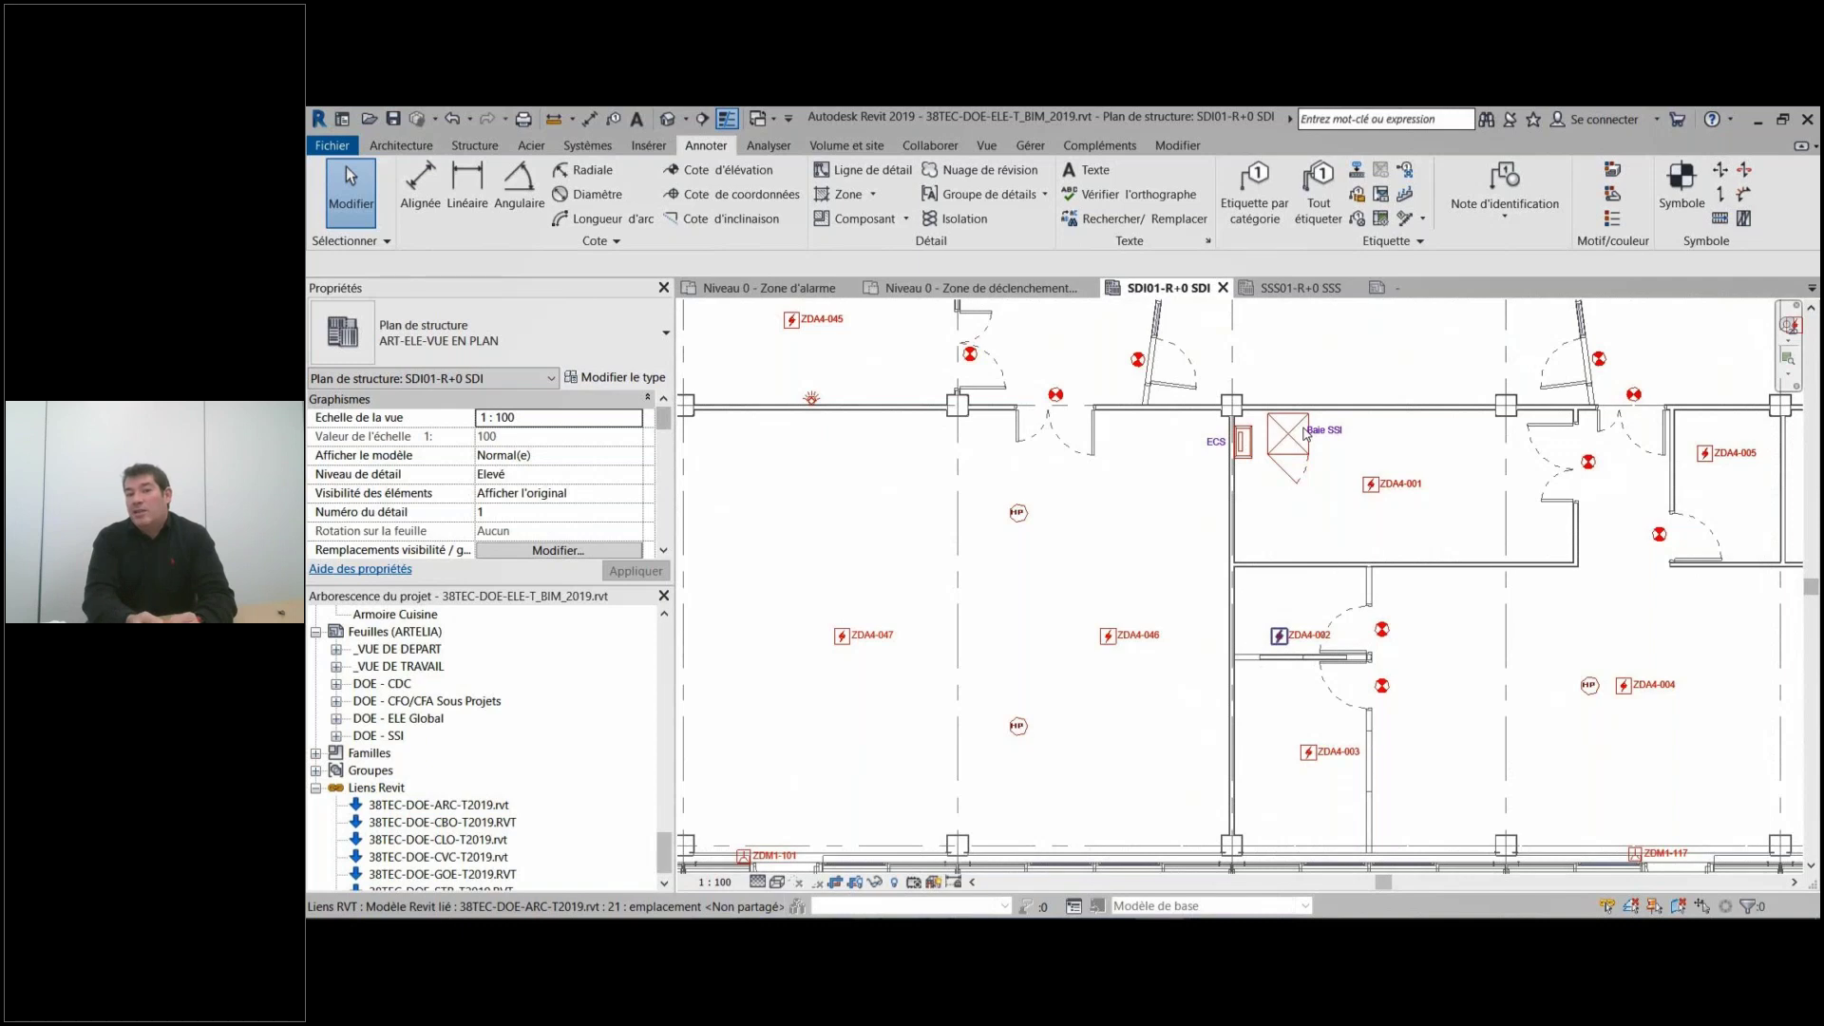
{"action": "left_click", "coordinate": [1372, 552]}
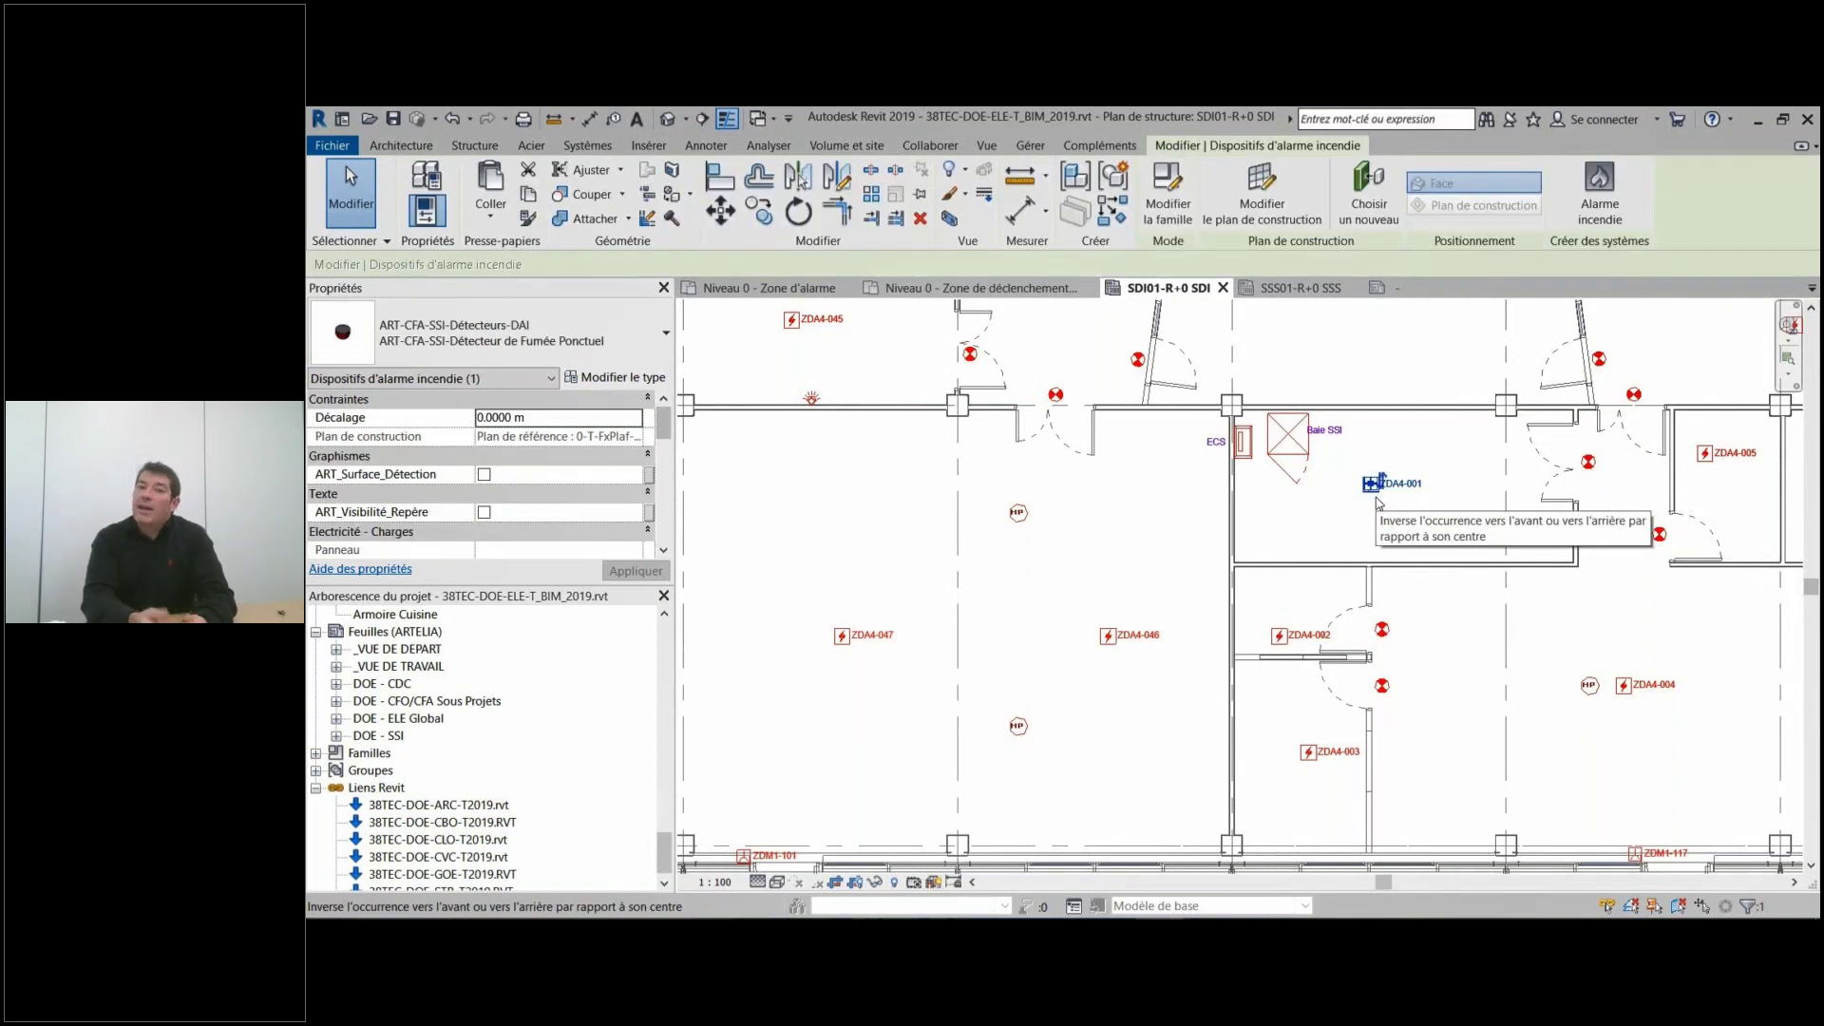
{"action": "left_click", "coordinate": [1600, 190]}
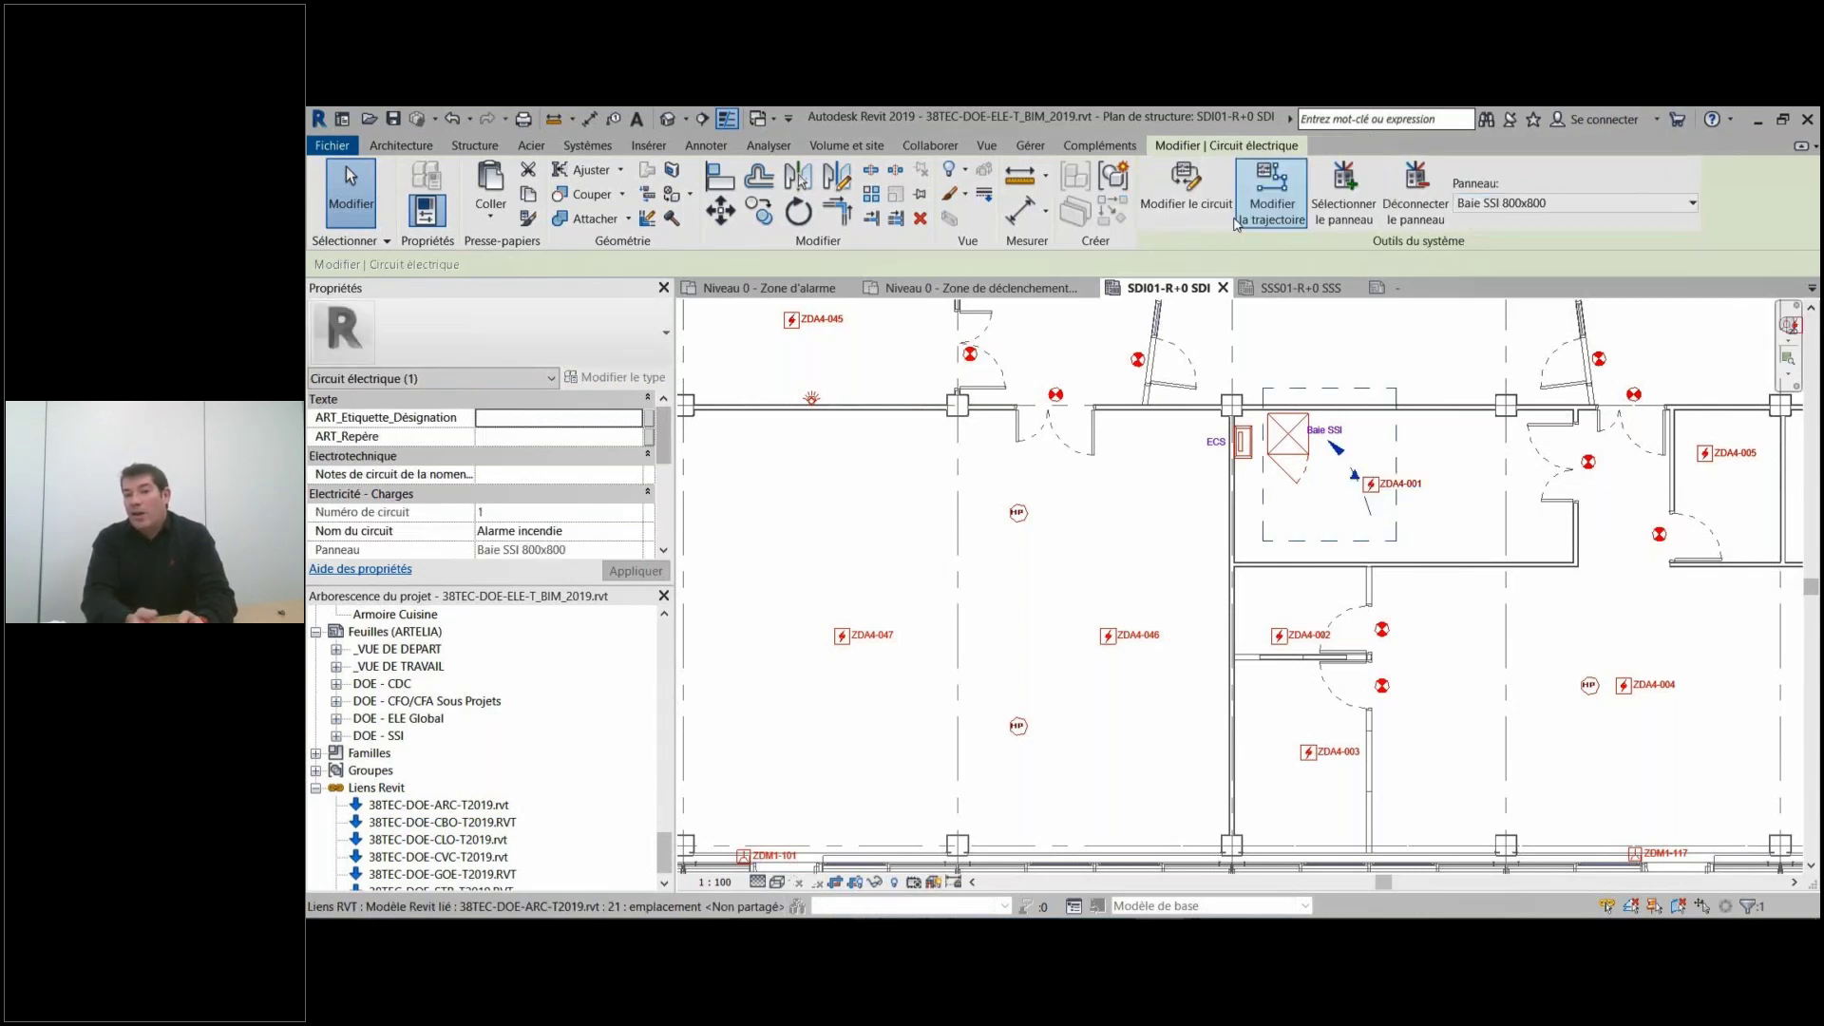
Add the ZDA4 smoke detectors in the surrounding rooms, from ZDA4-002 through ZDA4-011, to the Baie SSI fire alarm circuit.
{"action": "left_click", "coordinate": [1218, 211]}
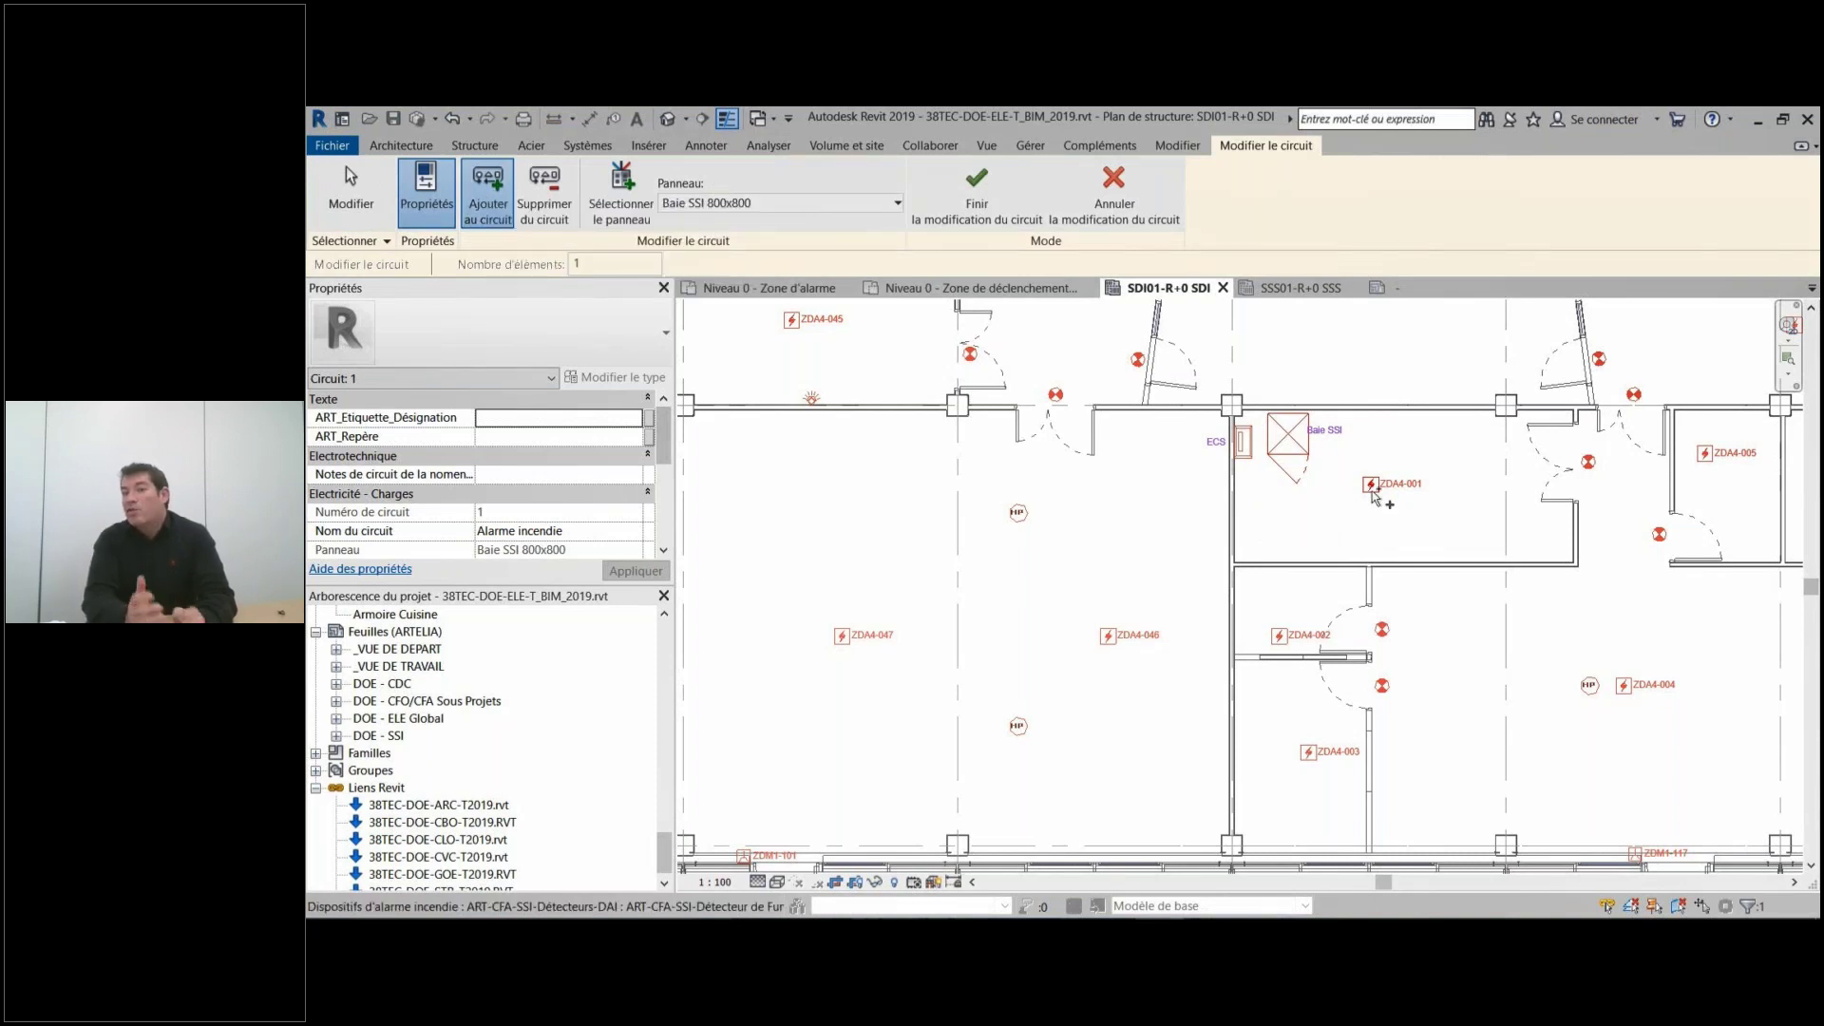
{"action": "left_click", "coordinate": [1301, 758]}
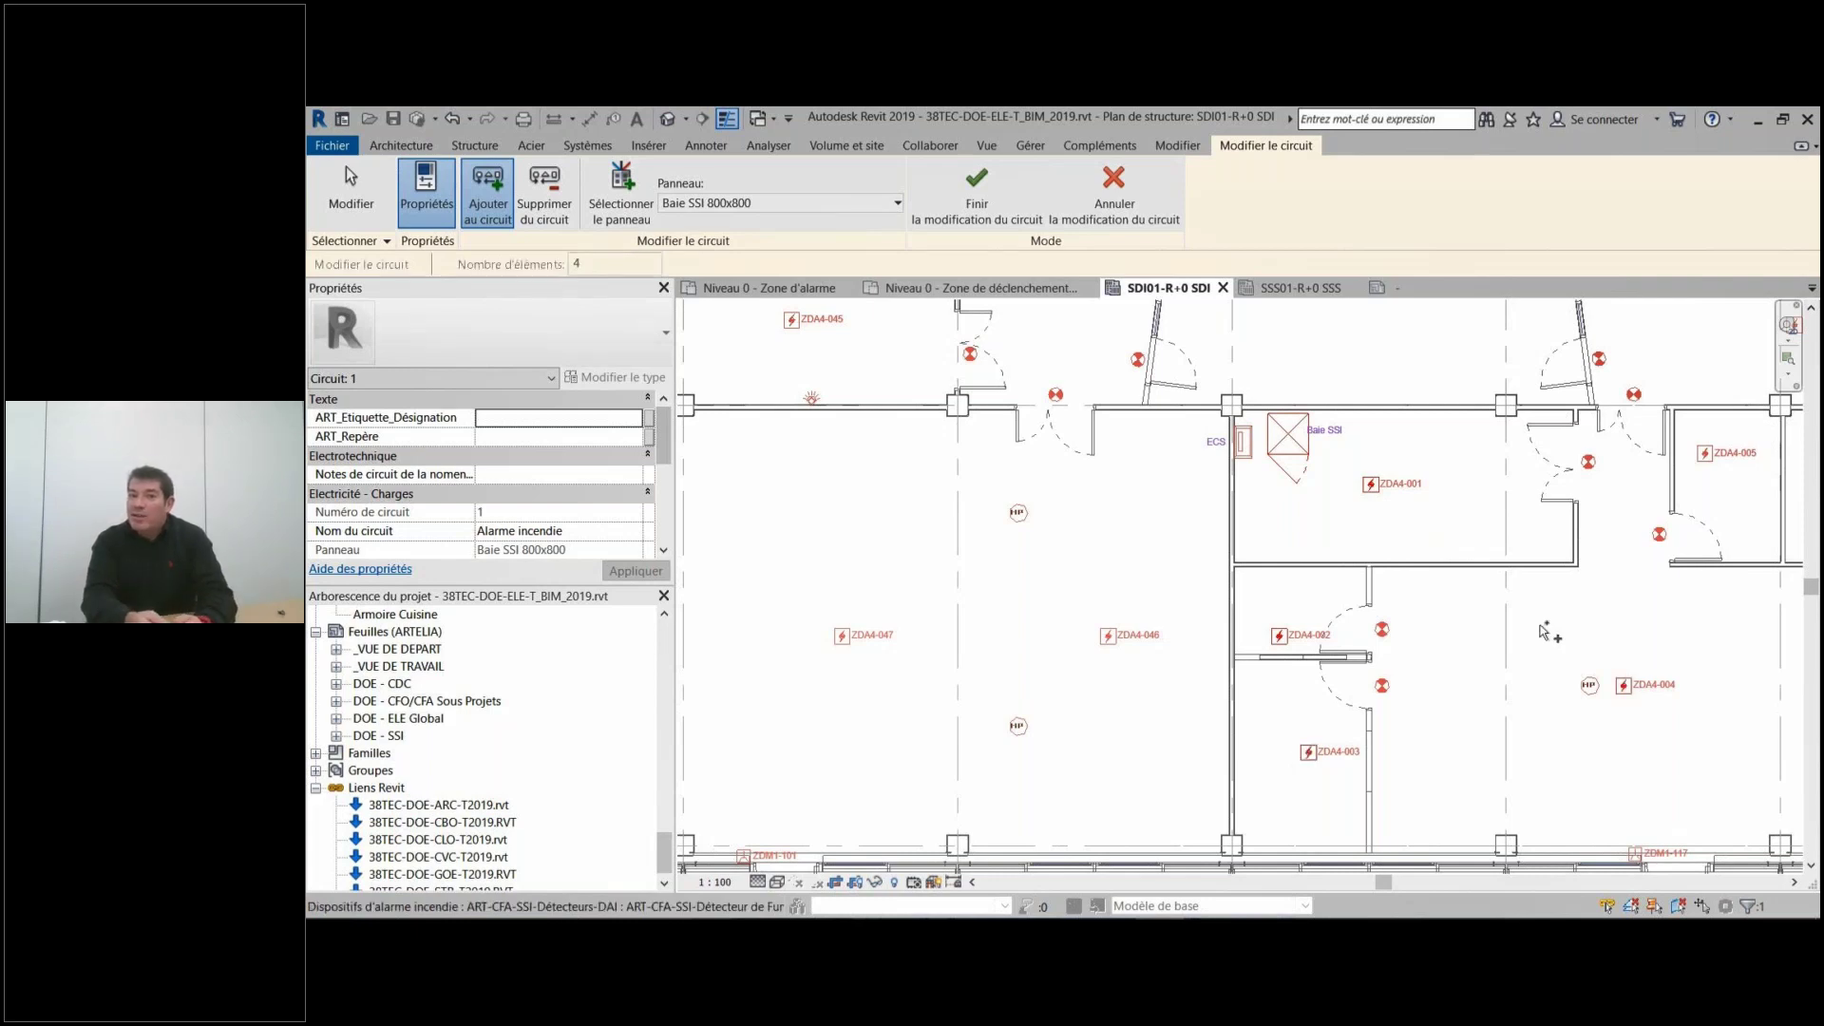
{"action": "middle_click_drag", "start_coordinate": [1496, 532], "coordinate": [1213, 528]}
{"action": "scroll", "coordinate": [1213, 528], "scroll_direction": "down", "scroll_amount": 1}
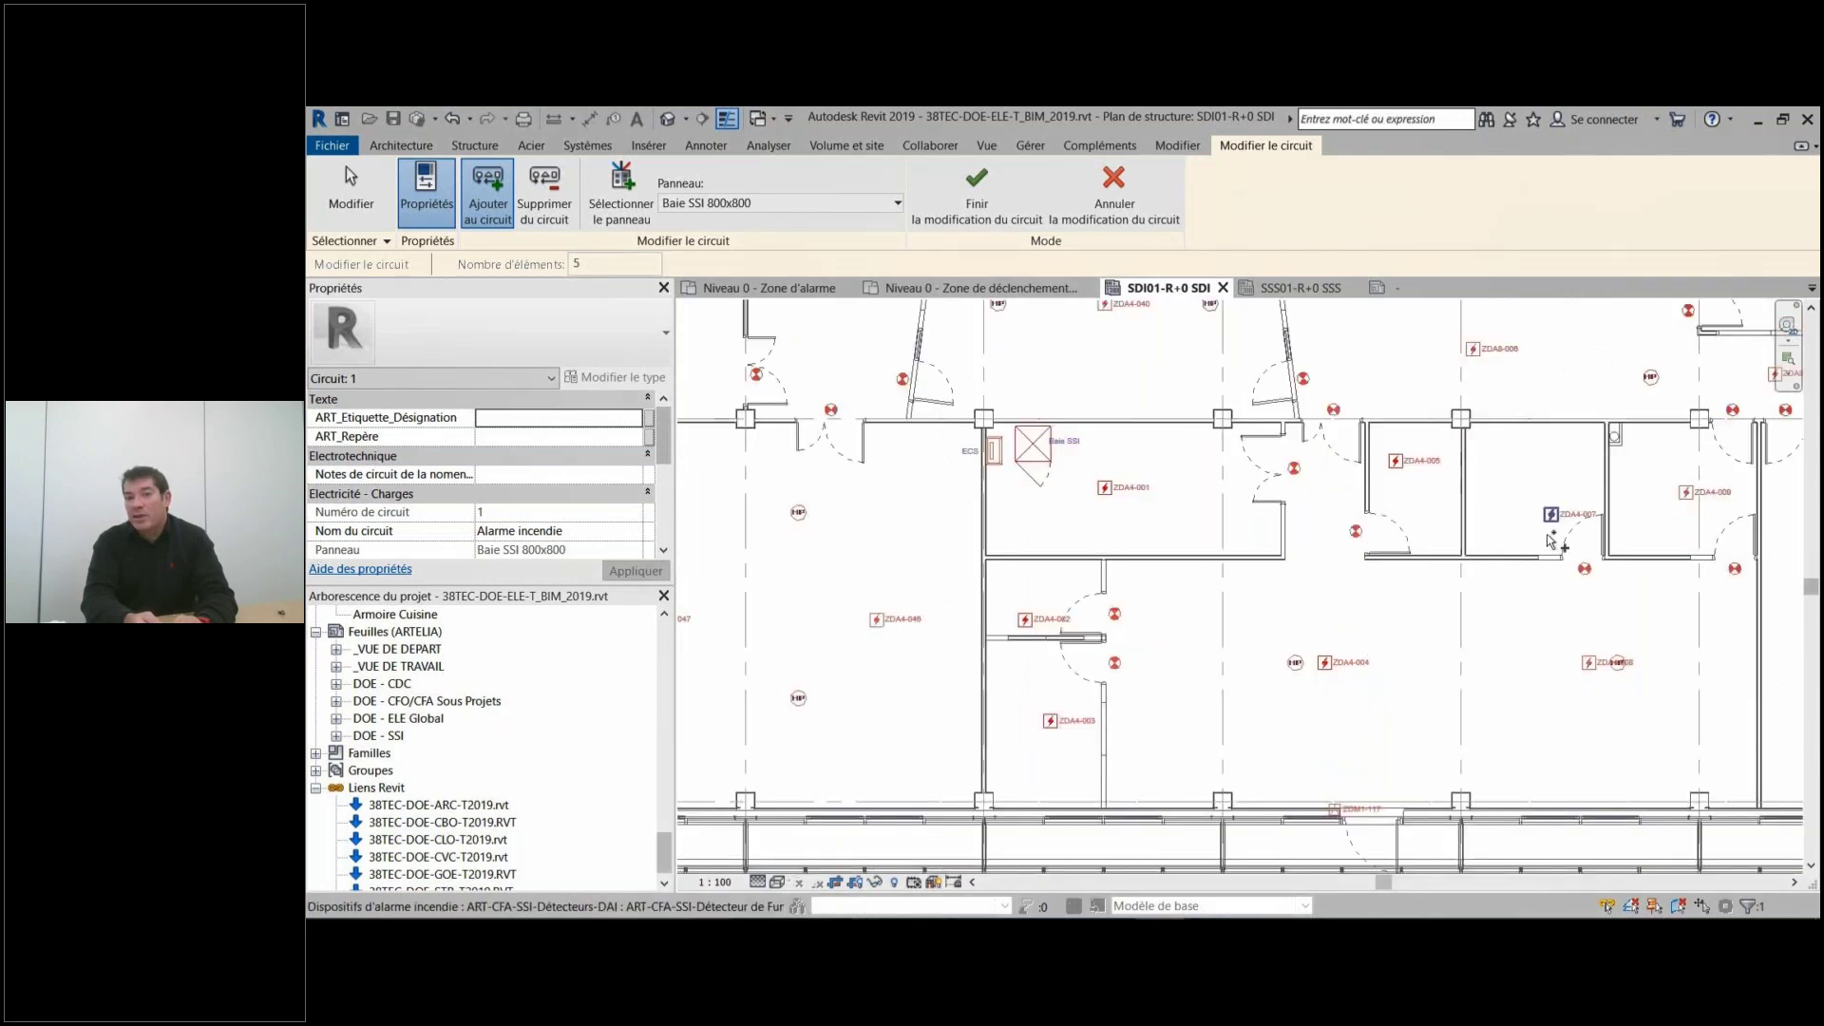
{"action": "left_click", "coordinate": [1549, 540]}
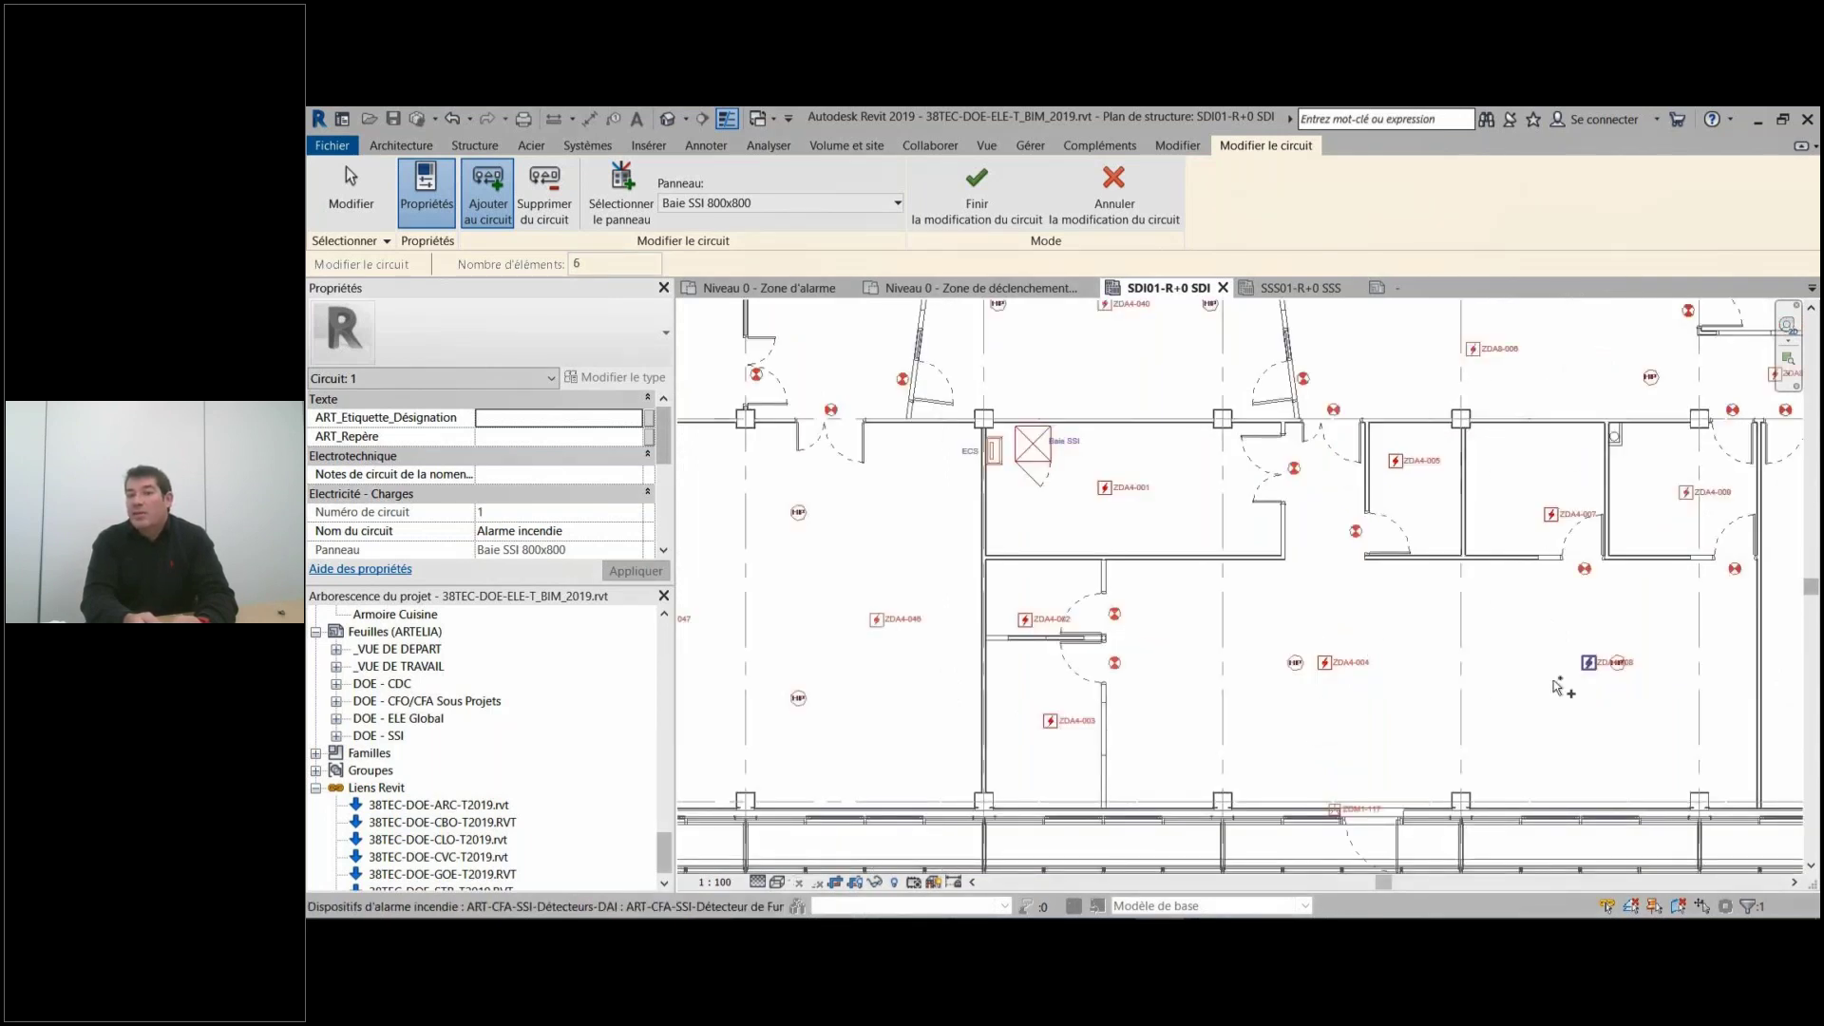
{"action": "left_click", "coordinate": [1556, 686]}
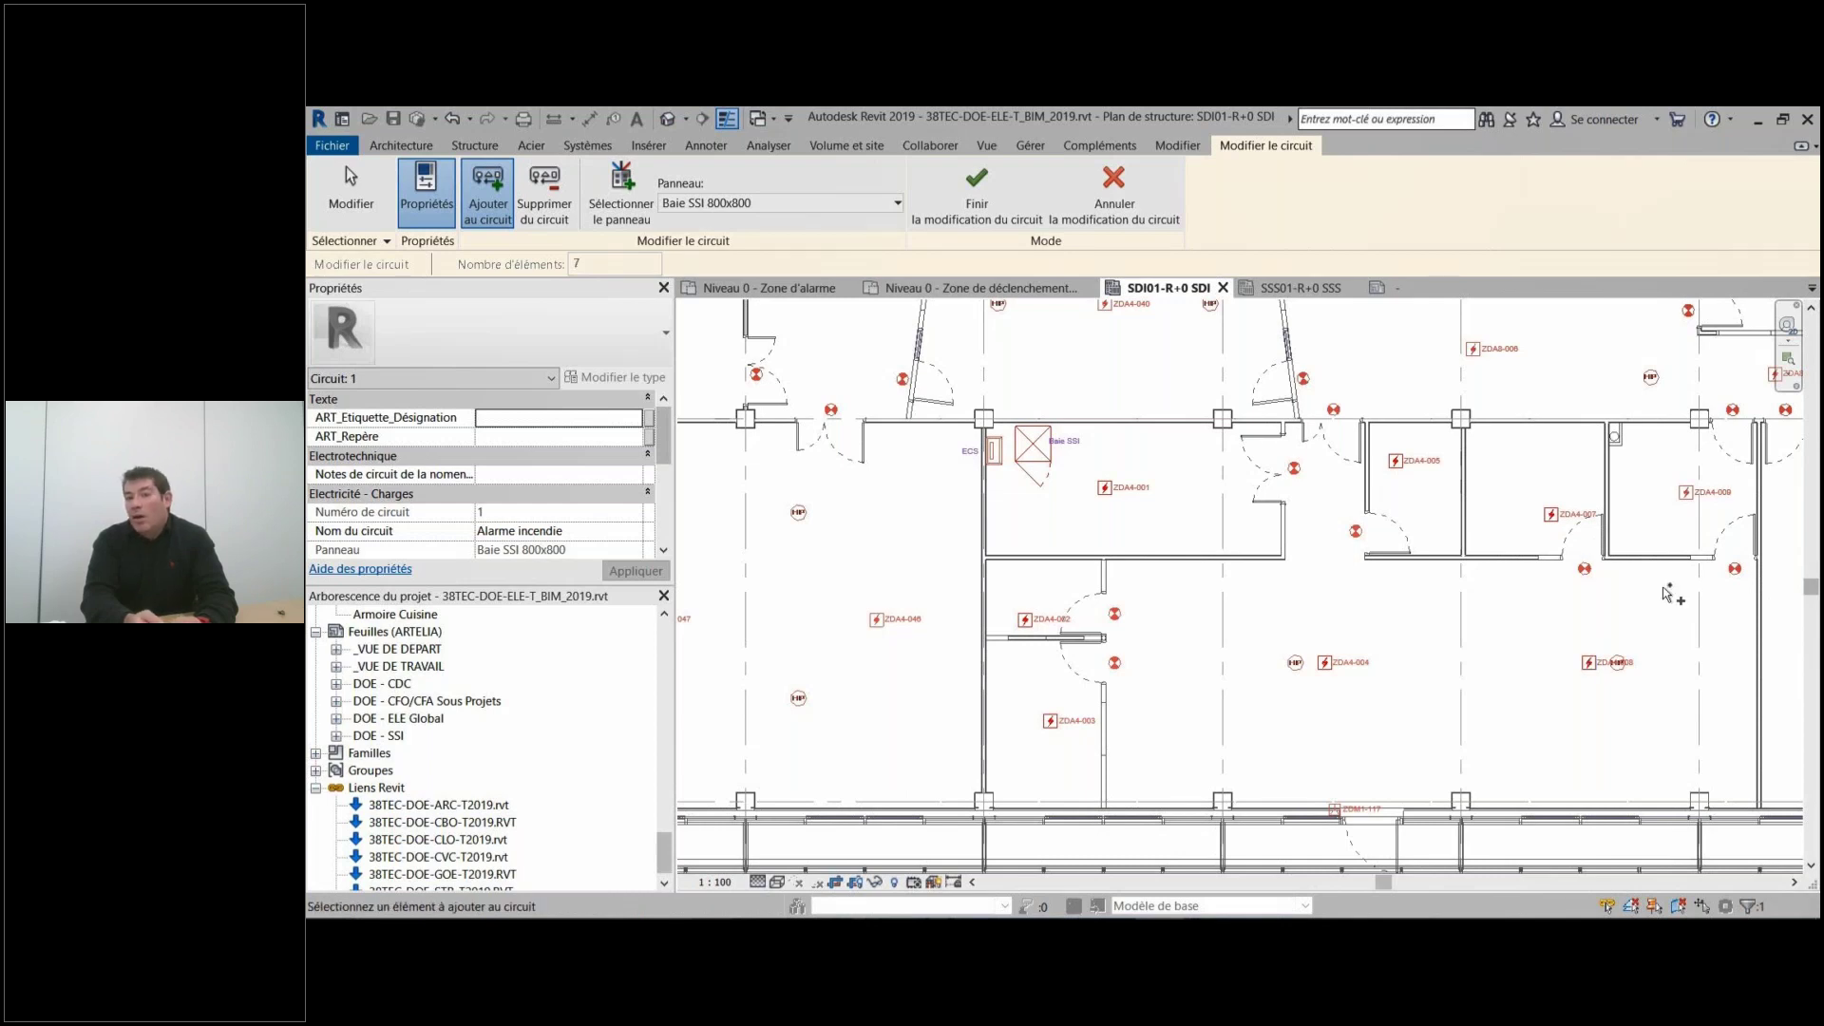
{"action": "left_click", "coordinate": [1686, 493]}
{"action": "middle_click_drag", "start_coordinate": [1621, 575], "coordinate": [1313, 604]}
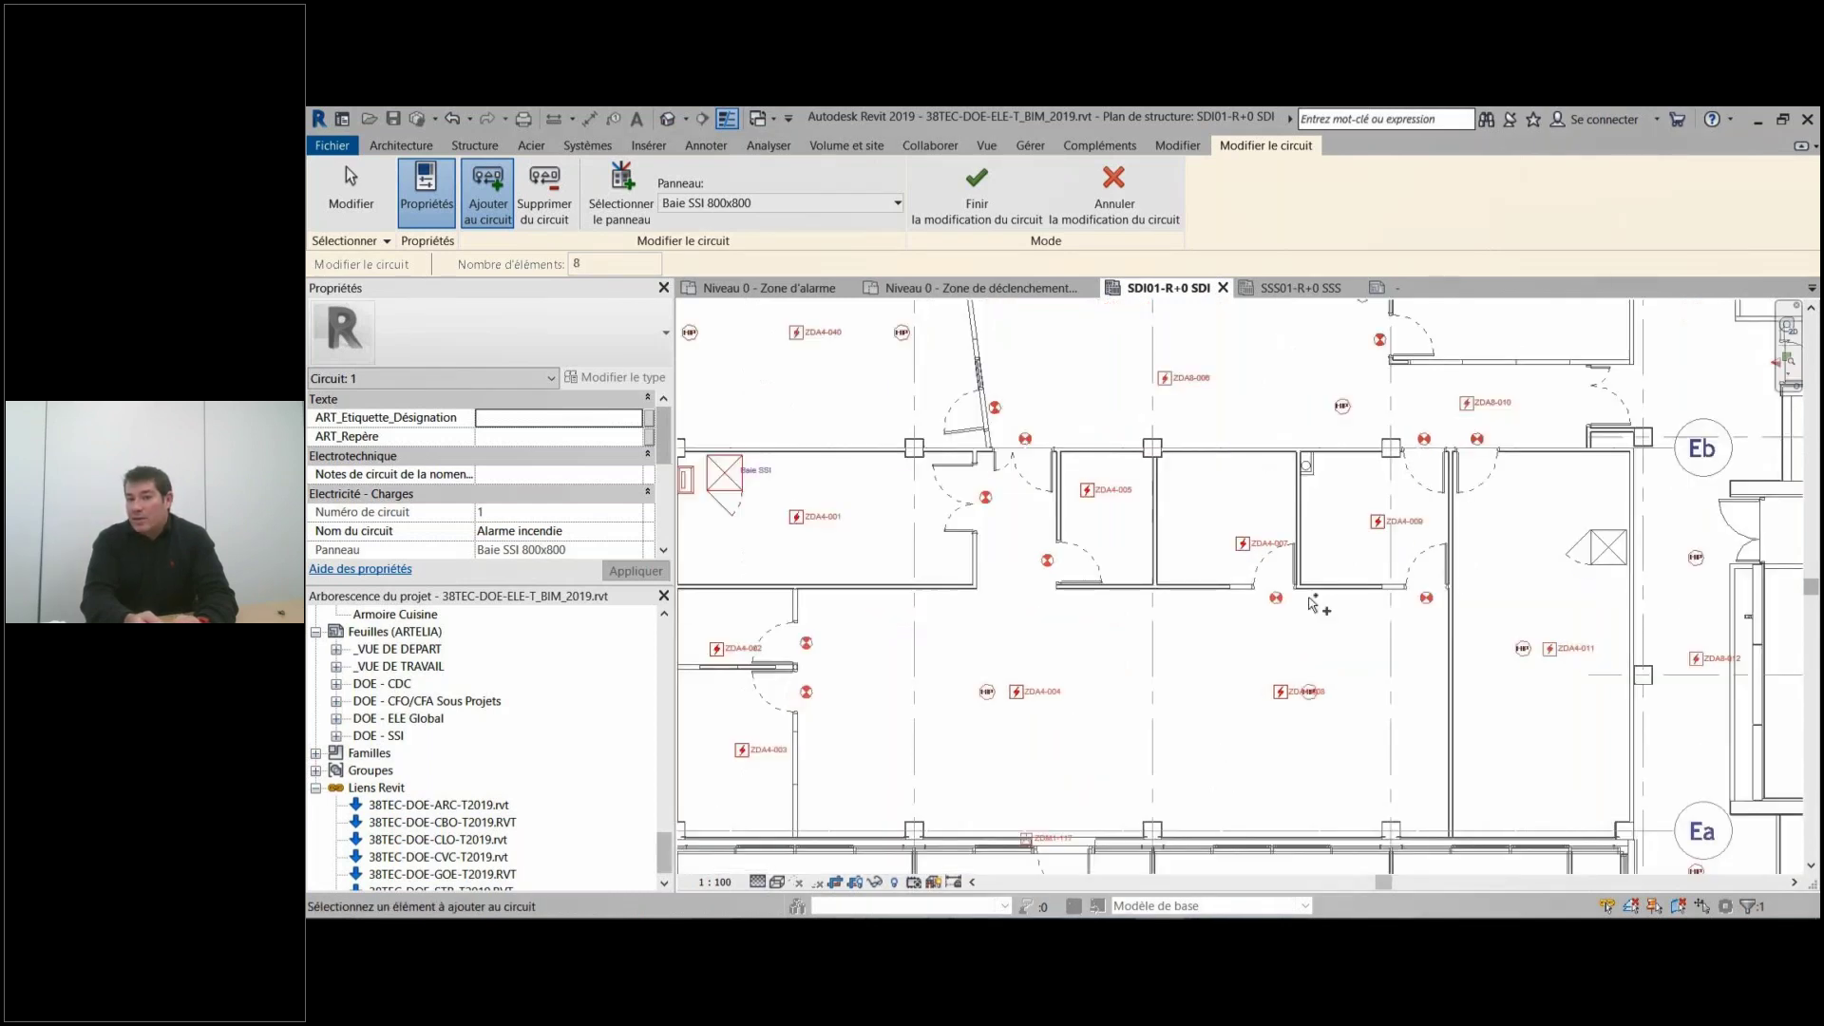
{"action": "left_click", "coordinate": [1549, 654]}
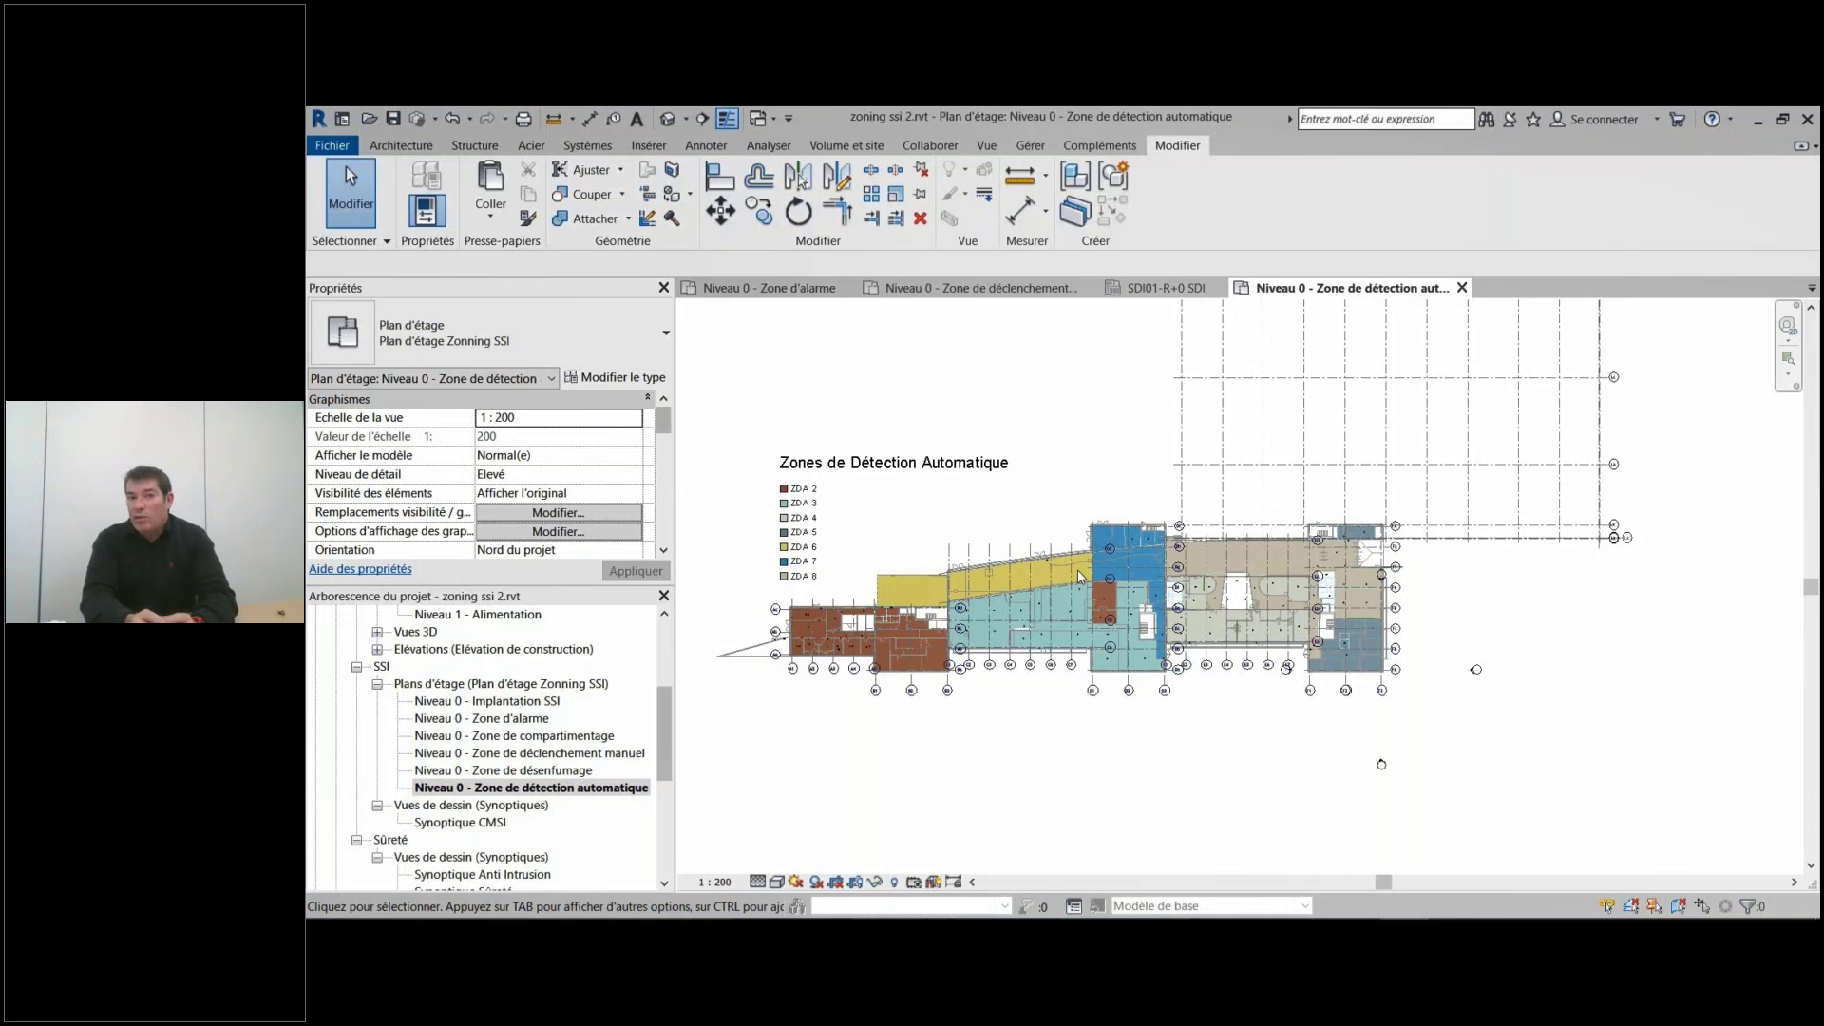
Display the system browser and compare fire alarm circuits 1 and 2 of the Baie SSI with the Niveau 0 automatic detection zones.
{"action": "left_click", "coordinate": [1168, 288]}
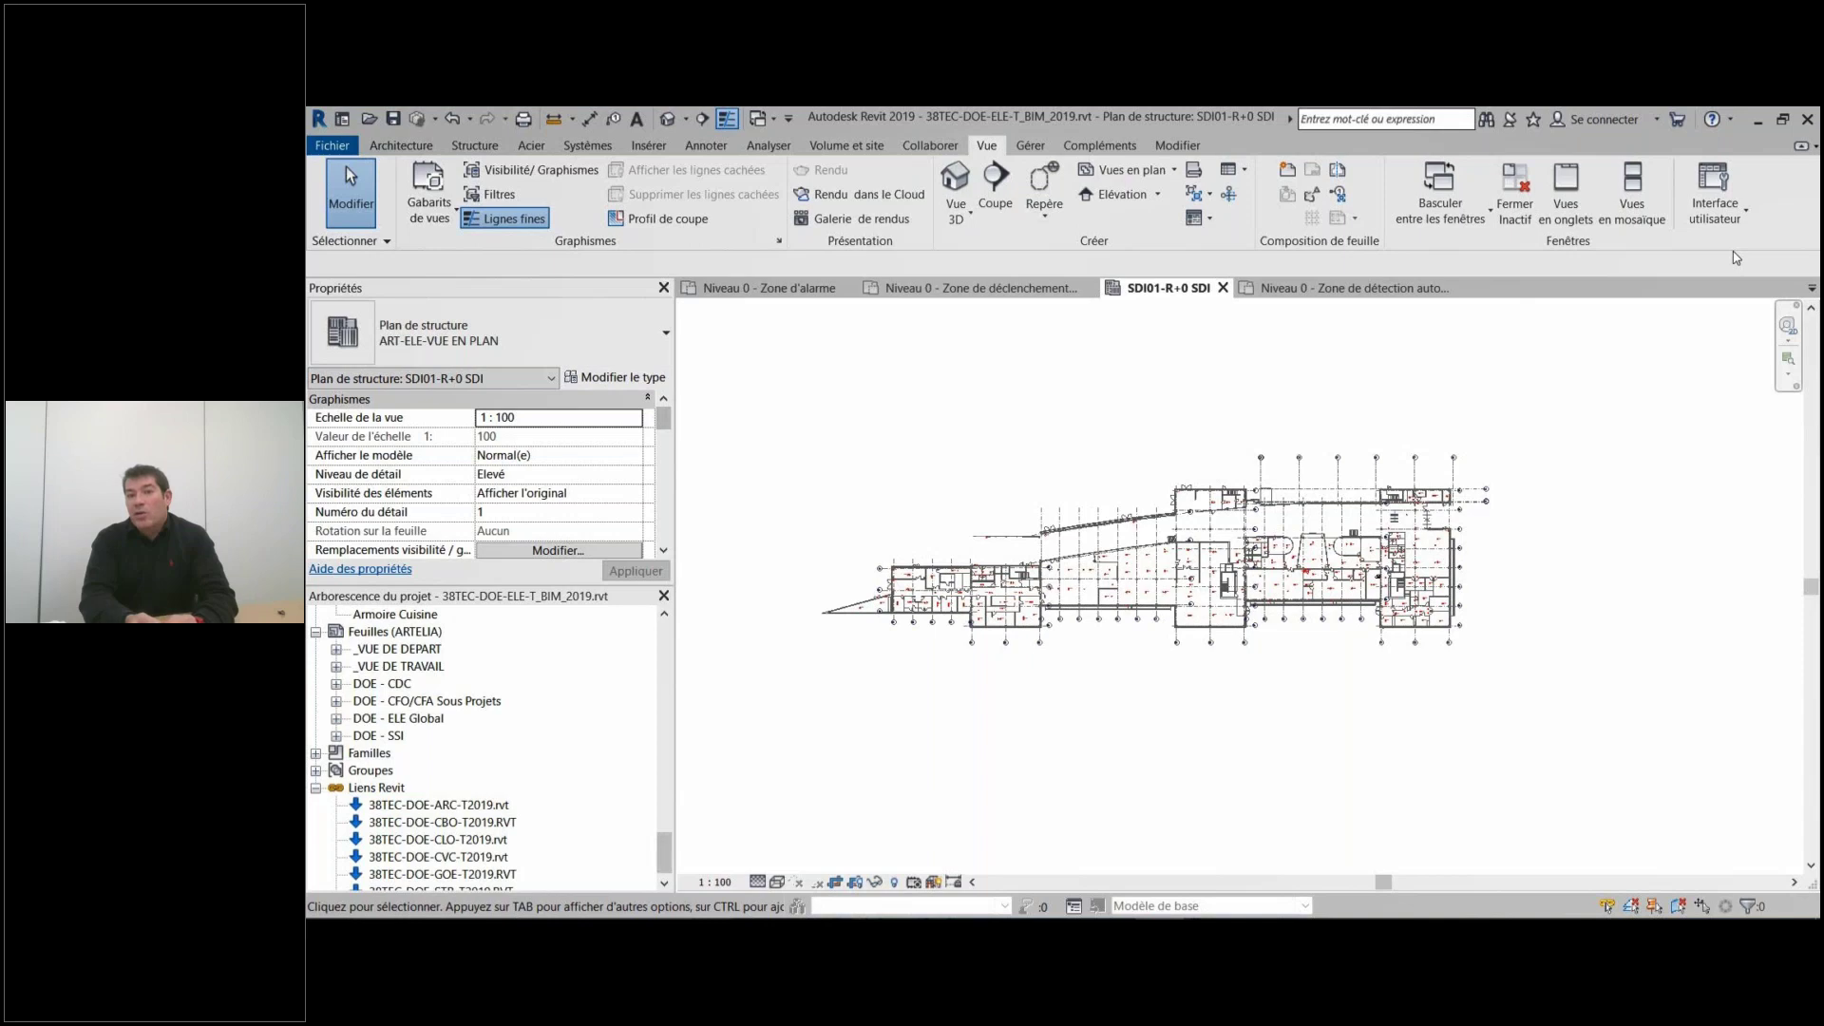
{"action": "key", "text": "F9"}
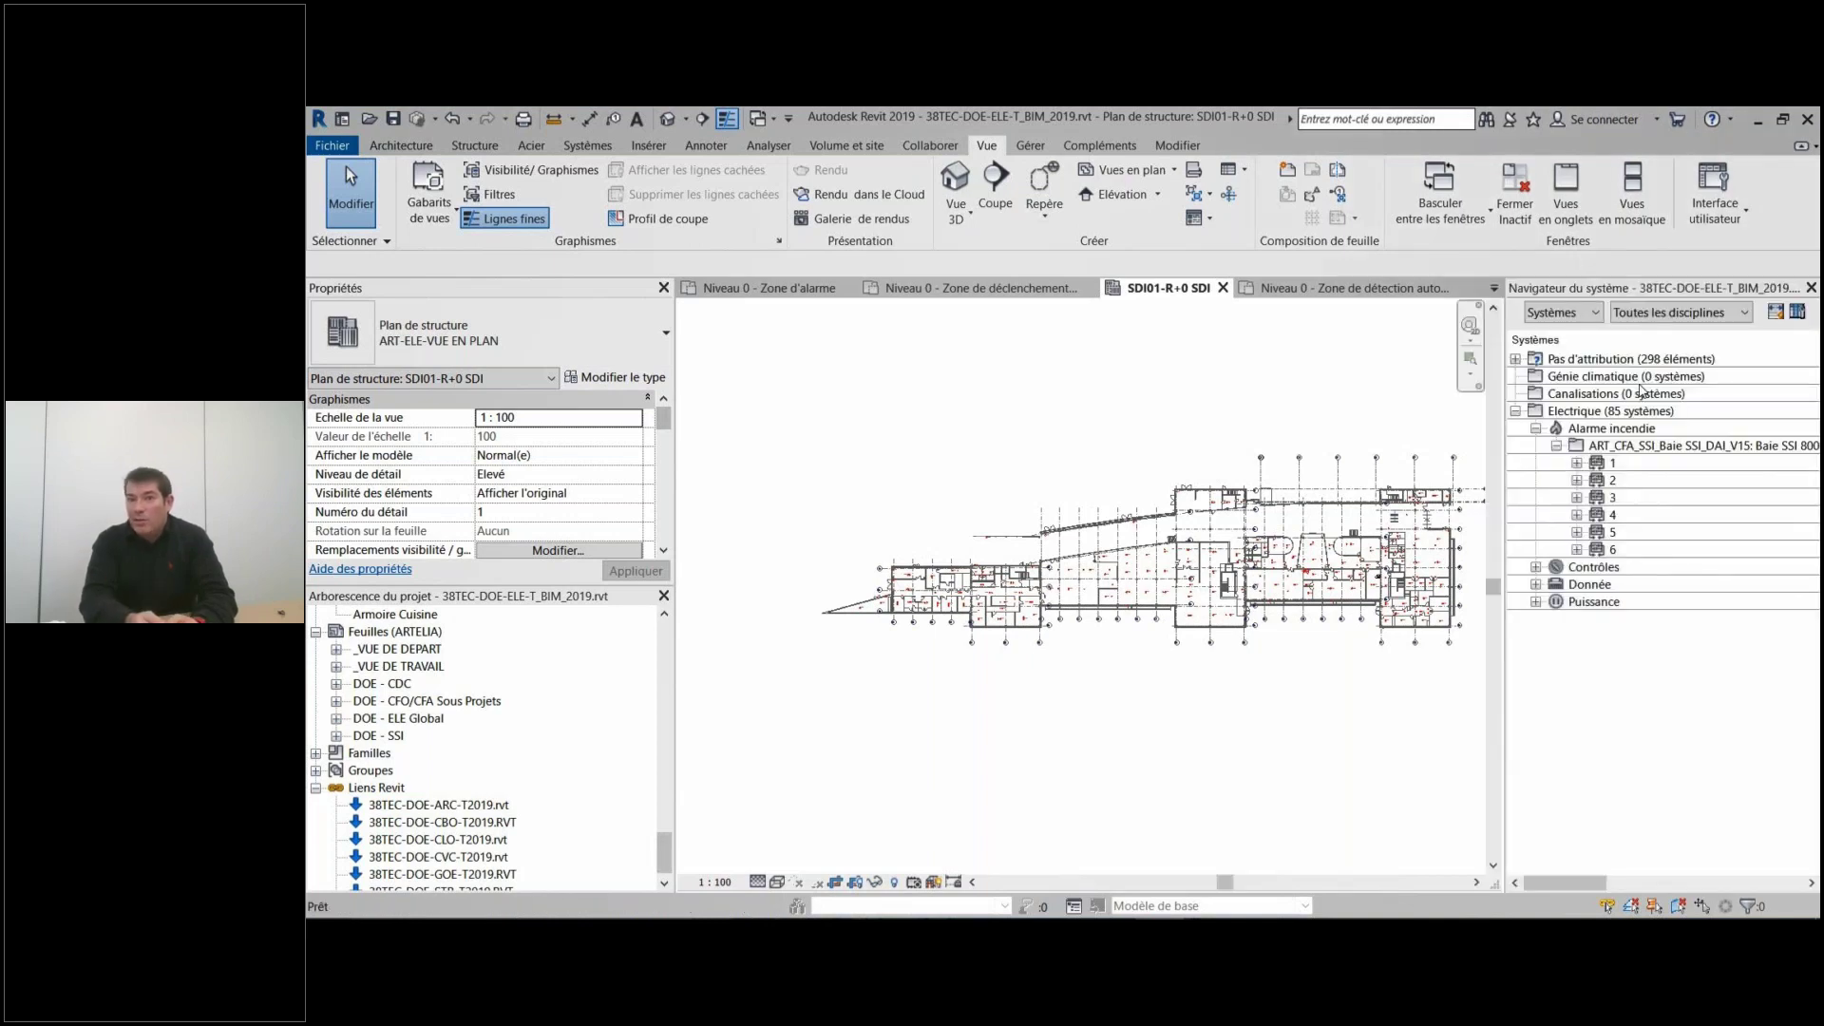
{"action": "left_click", "coordinate": [1613, 464]}
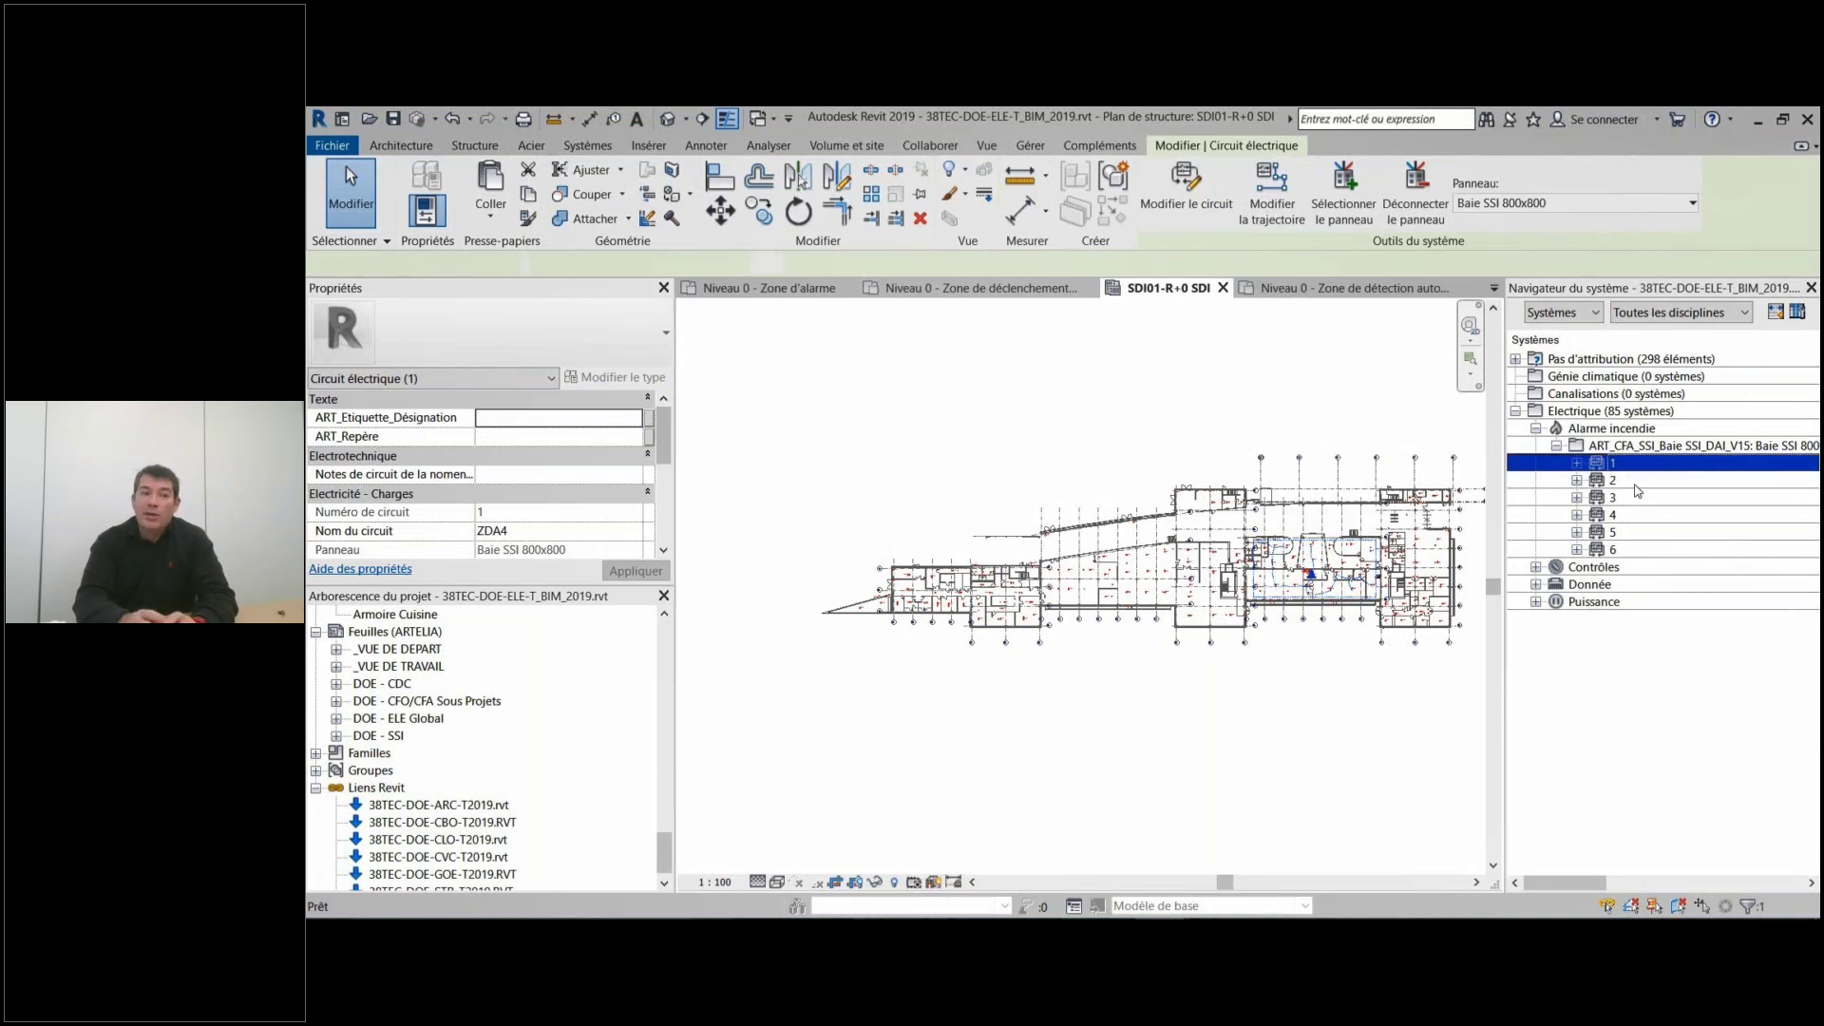
{"action": "left_click", "coordinate": [1635, 482]}
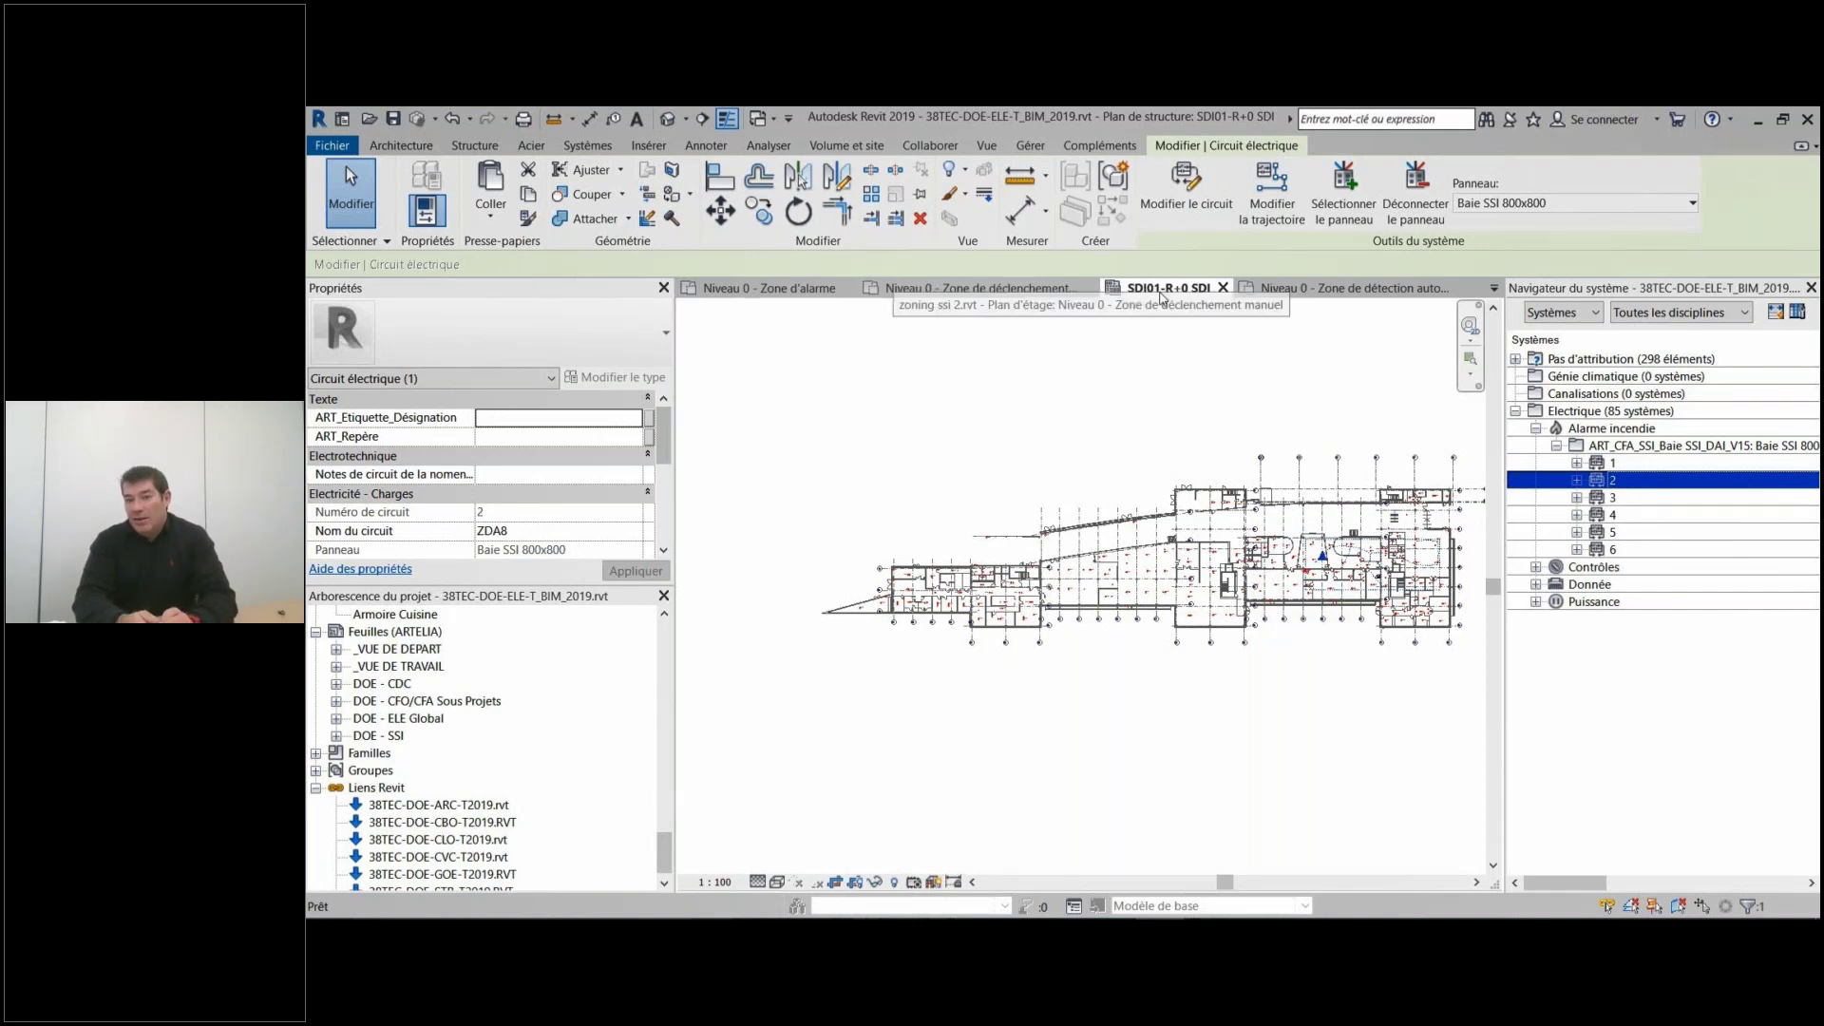
{"action": "left_click", "coordinate": [1354, 287]}
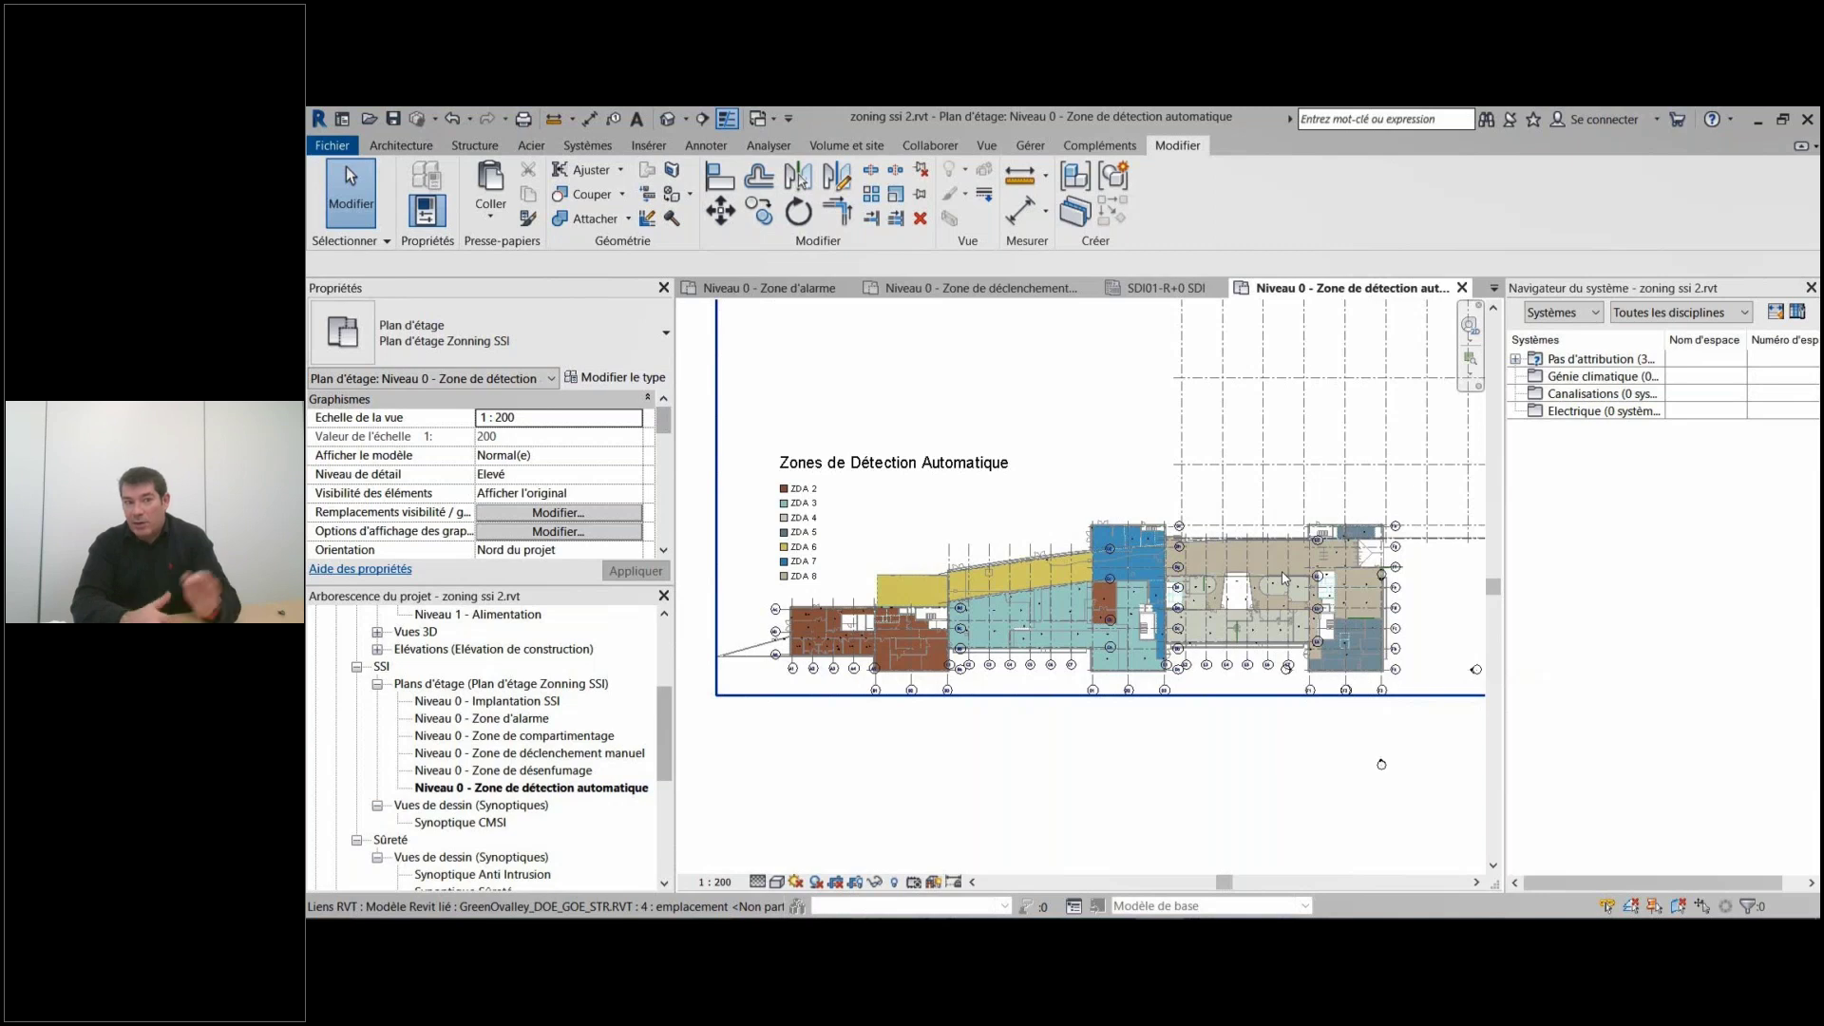
{"action": "left_click", "coordinate": [1167, 288]}
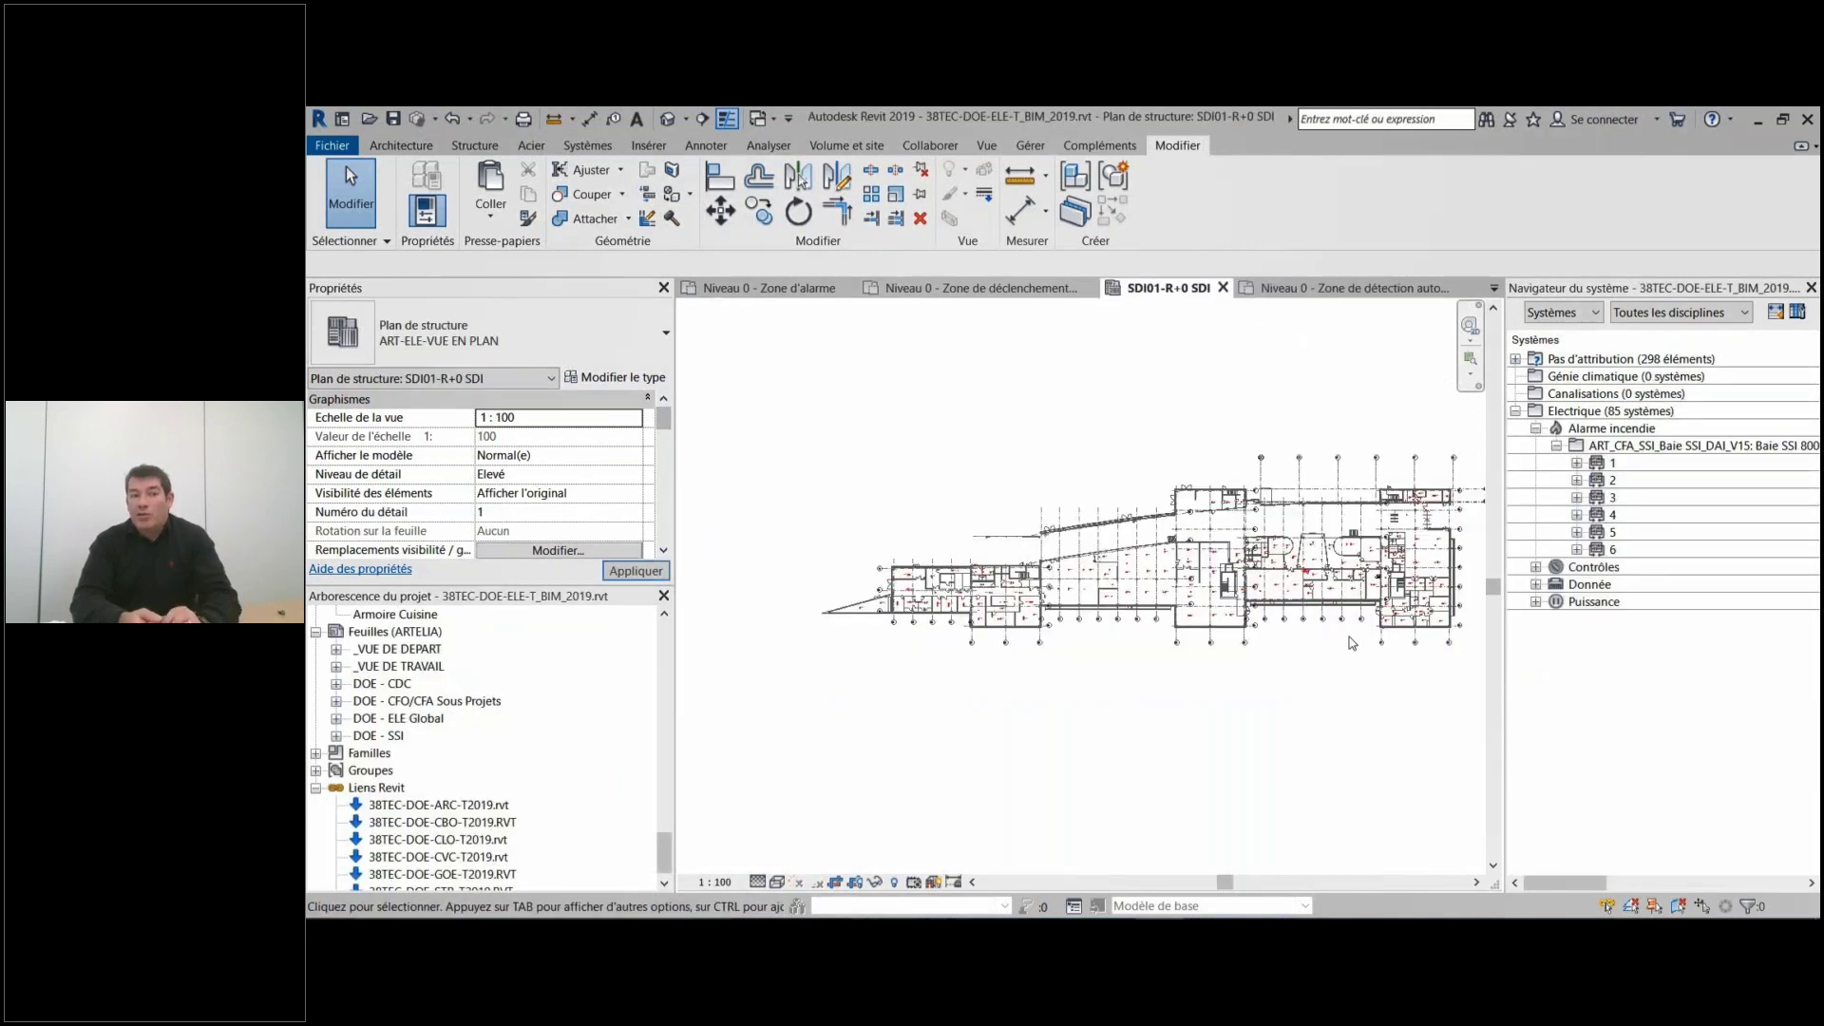
Examine Baie SSI circuits 2 to 5 one after another on the SDI01-R+0 SDI plan, then return to the detection zone plan.
{"action": "left_click", "coordinate": [1613, 480]}
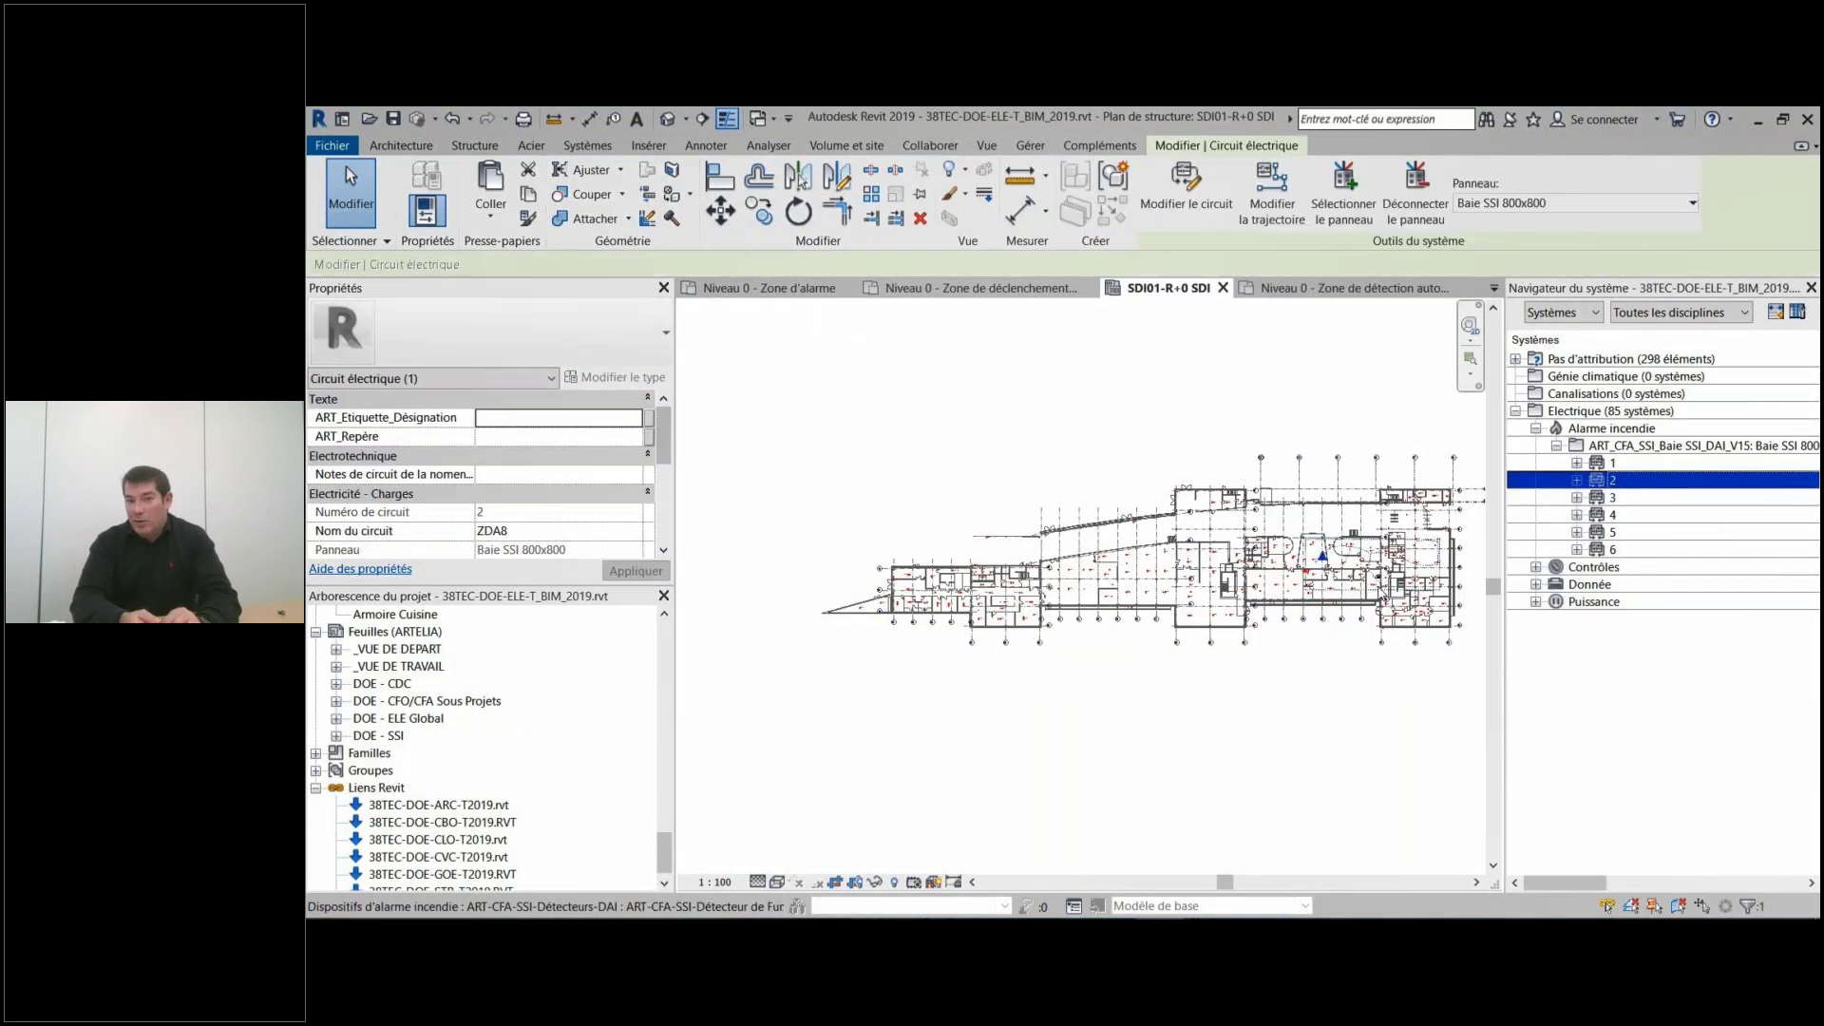
{"action": "left_click", "coordinate": [1612, 498]}
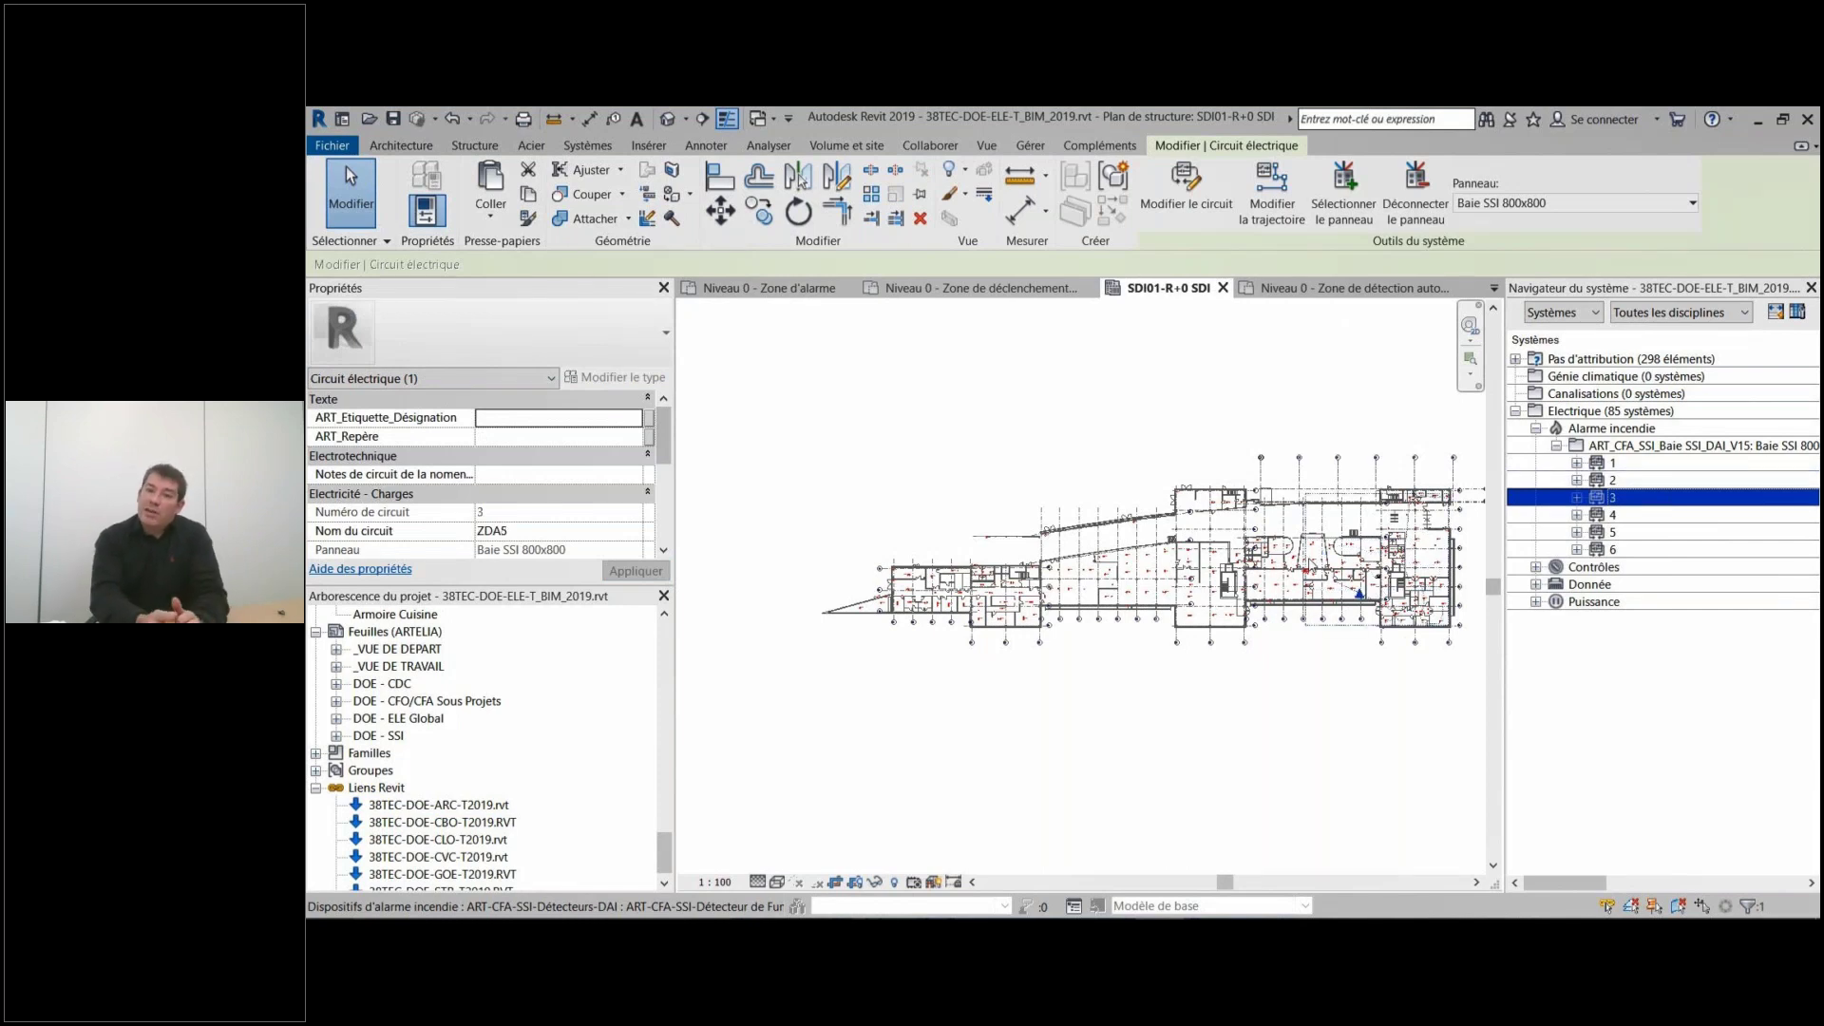
{"action": "left_click", "coordinate": [1613, 515]}
{"action": "scroll", "coordinate": [1227, 571], "scroll_direction": "up", "scroll_amount": 3}
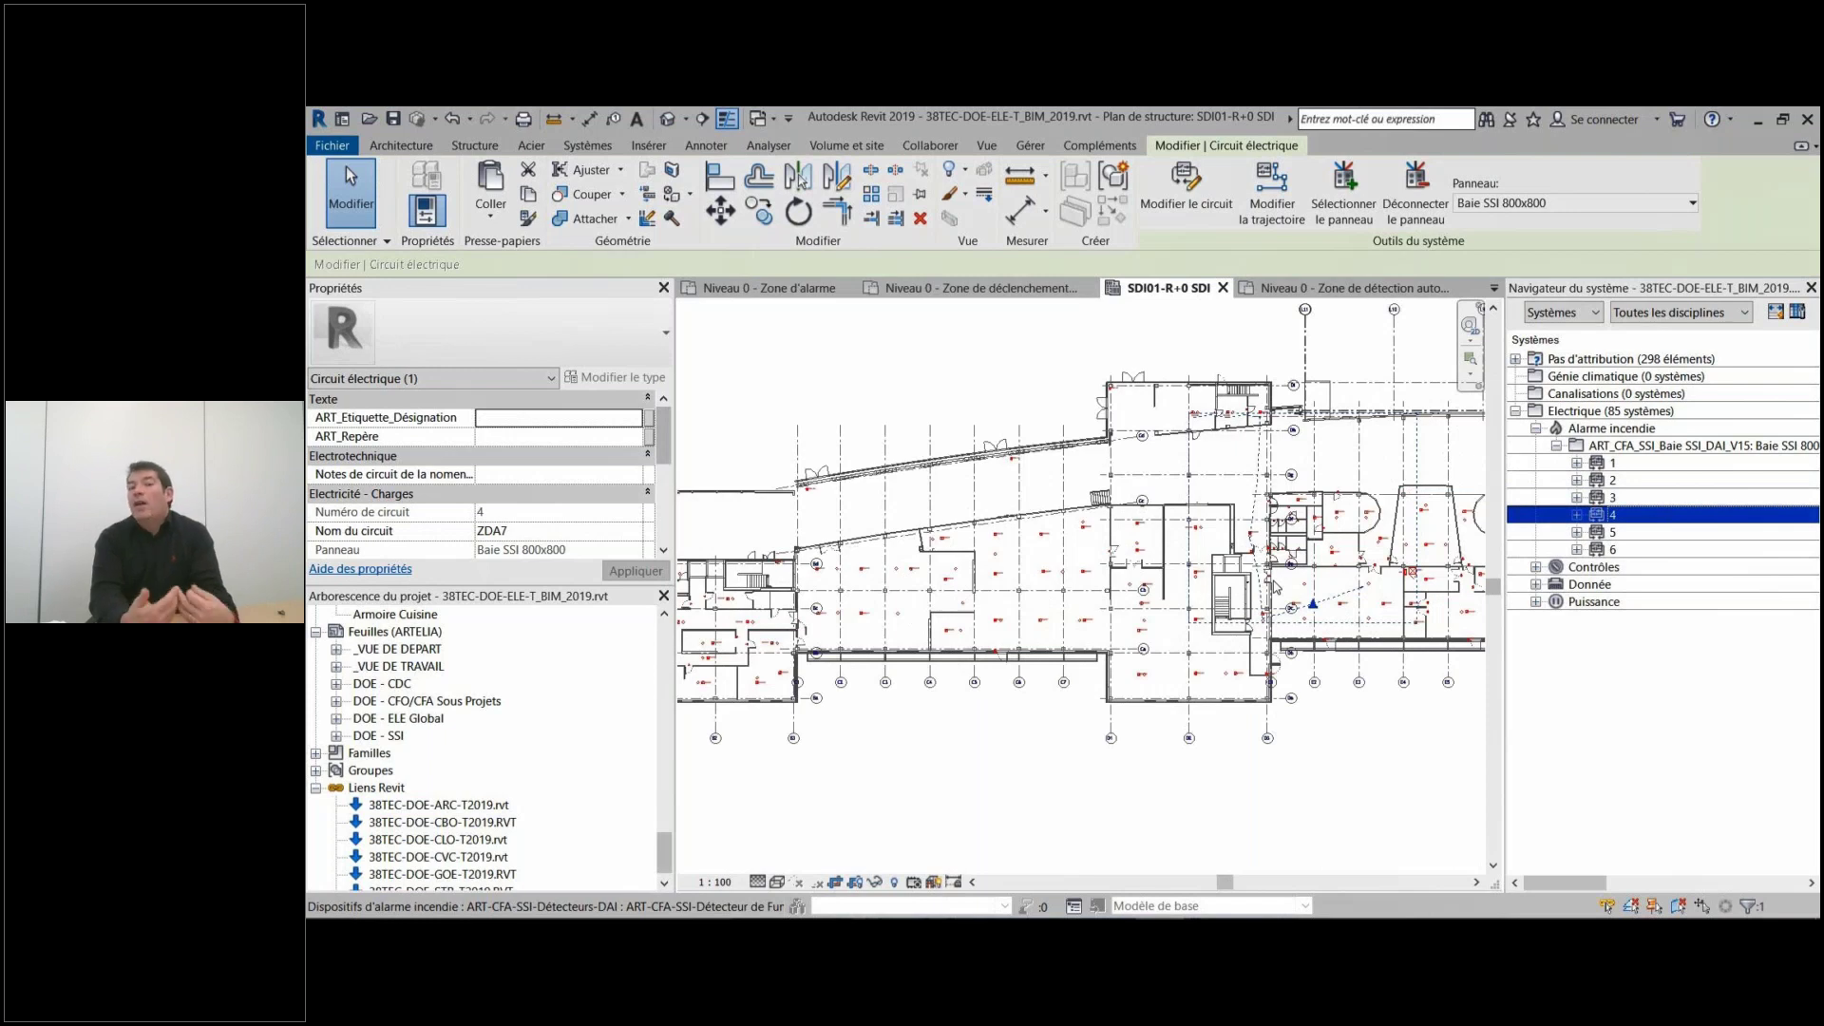
{"action": "left_click", "coordinate": [1613, 532], "text": "ctrl"}
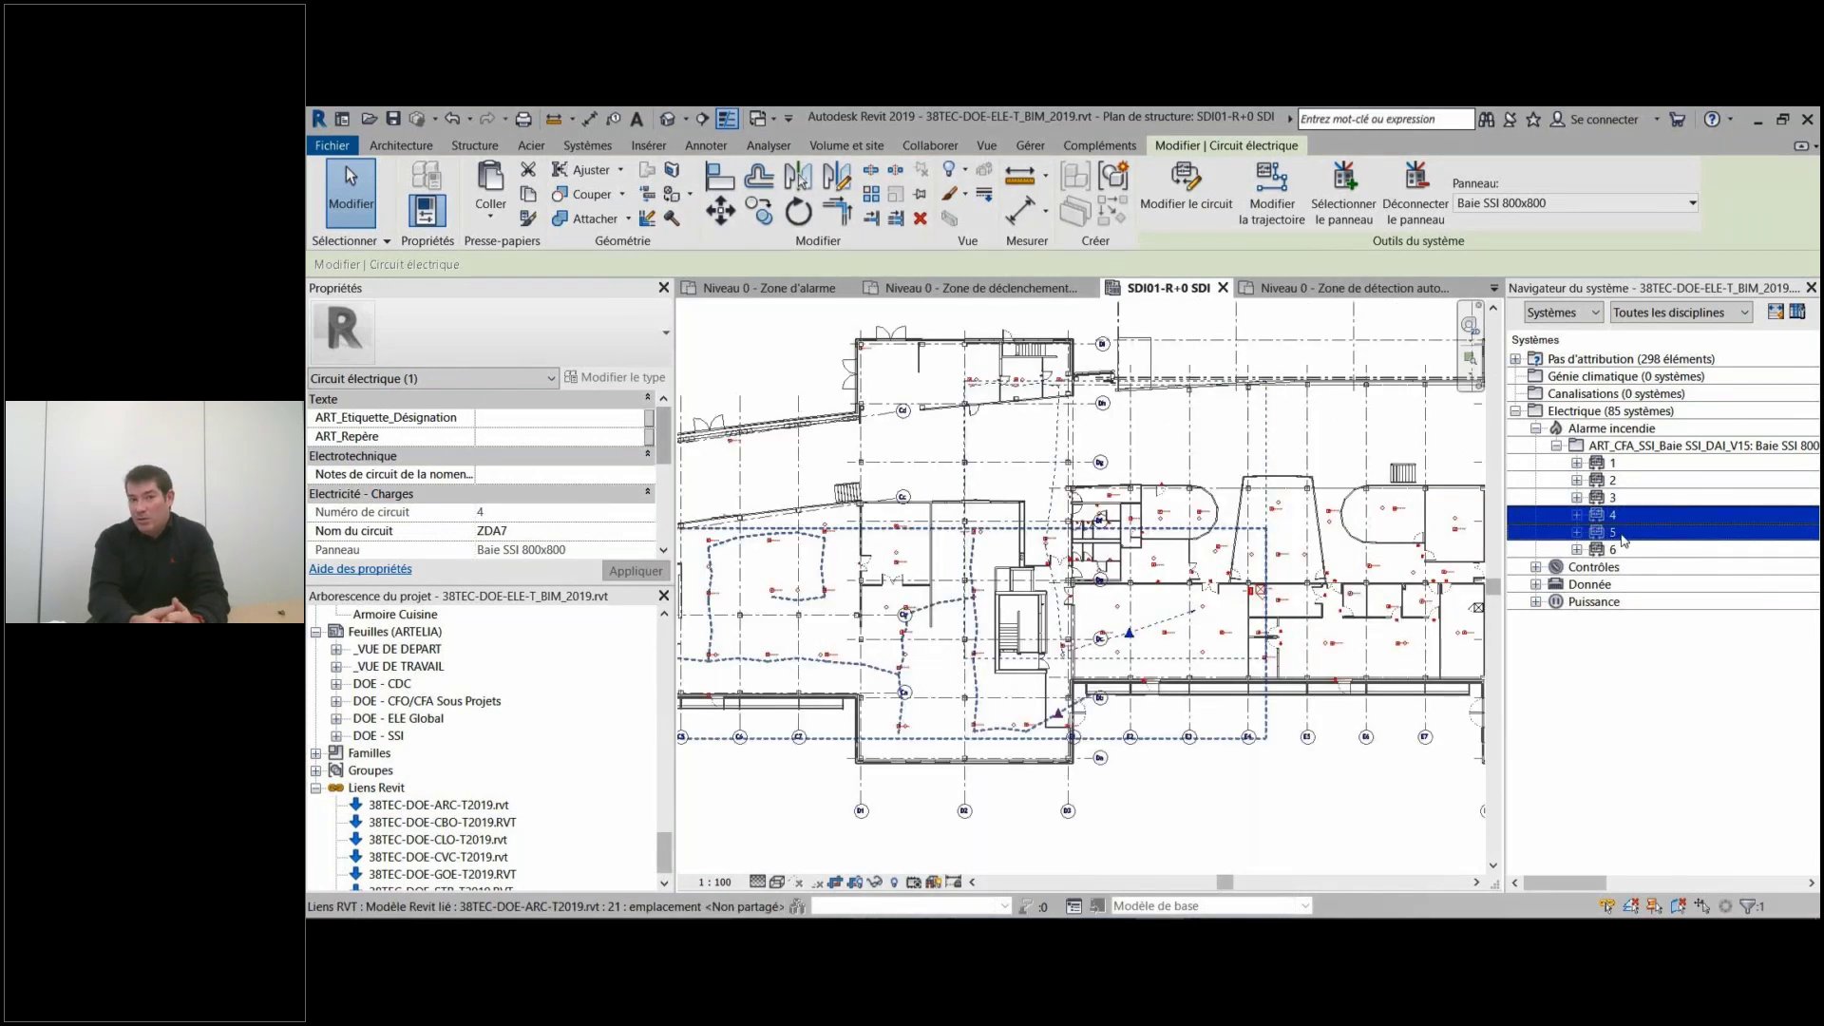
{"action": "left_click", "coordinate": [1615, 533]}
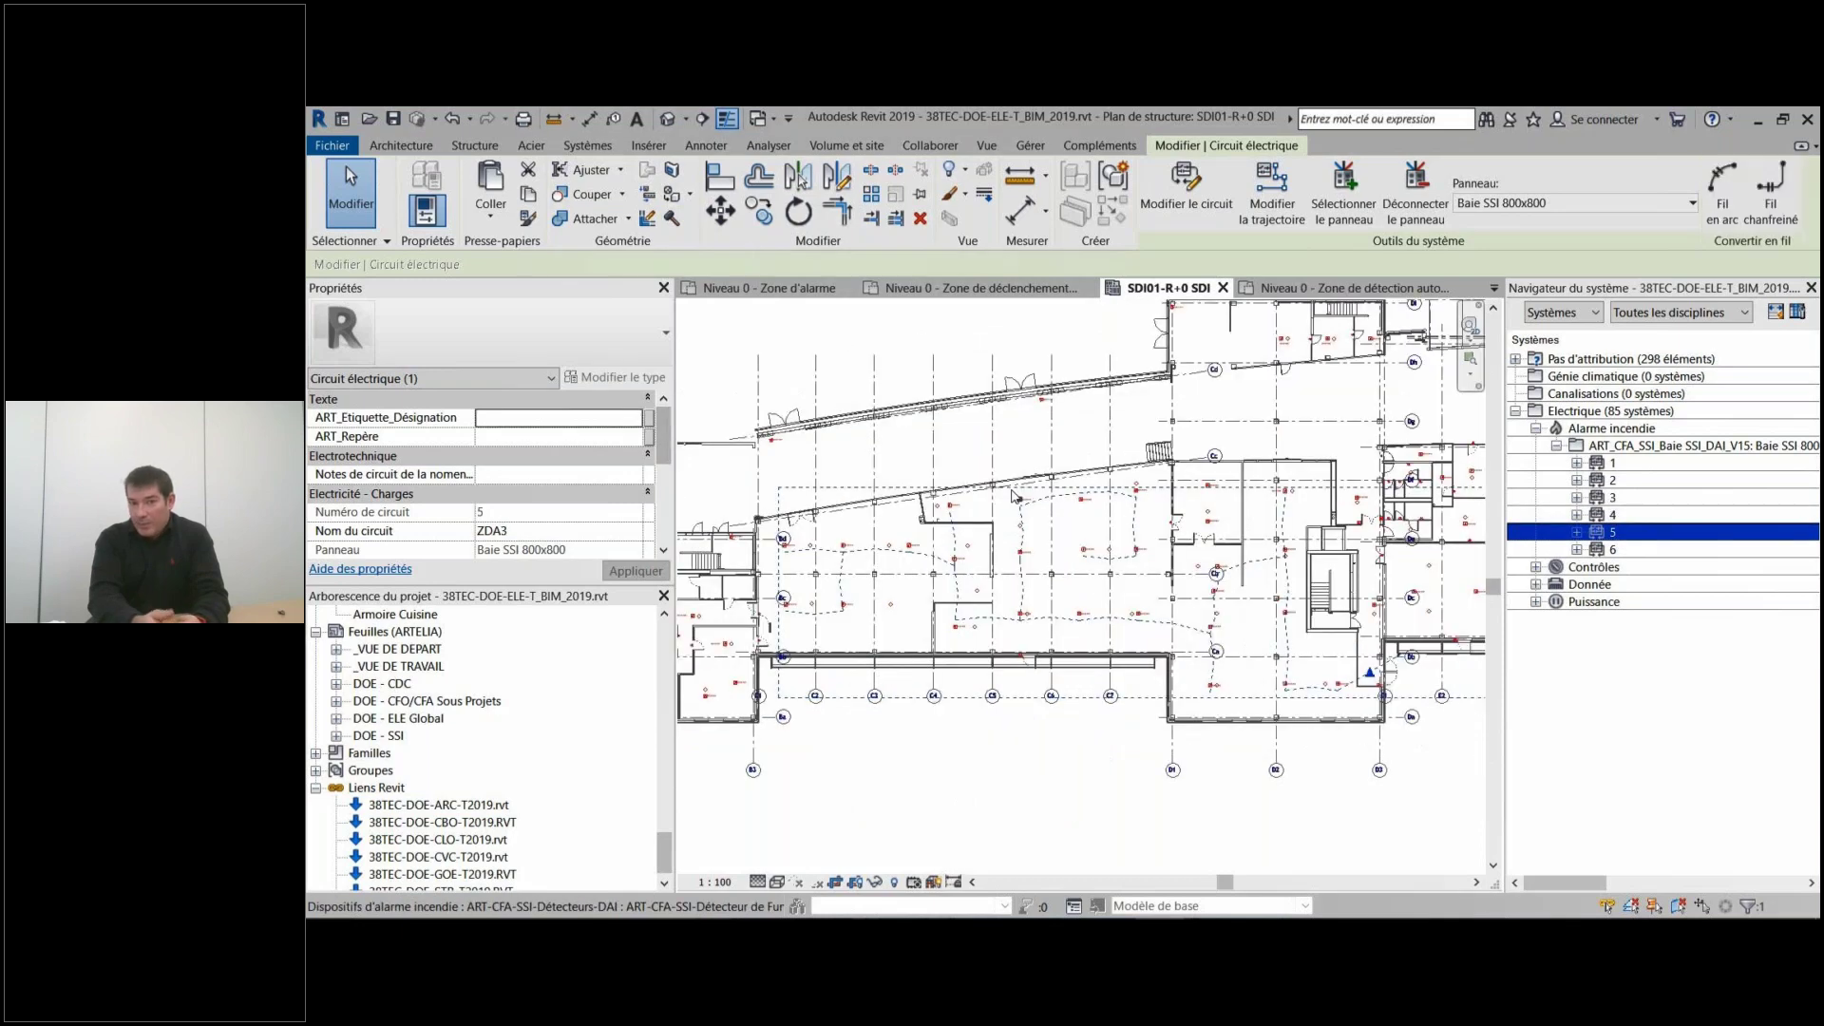
{"action": "left_click", "coordinate": [1354, 287]}
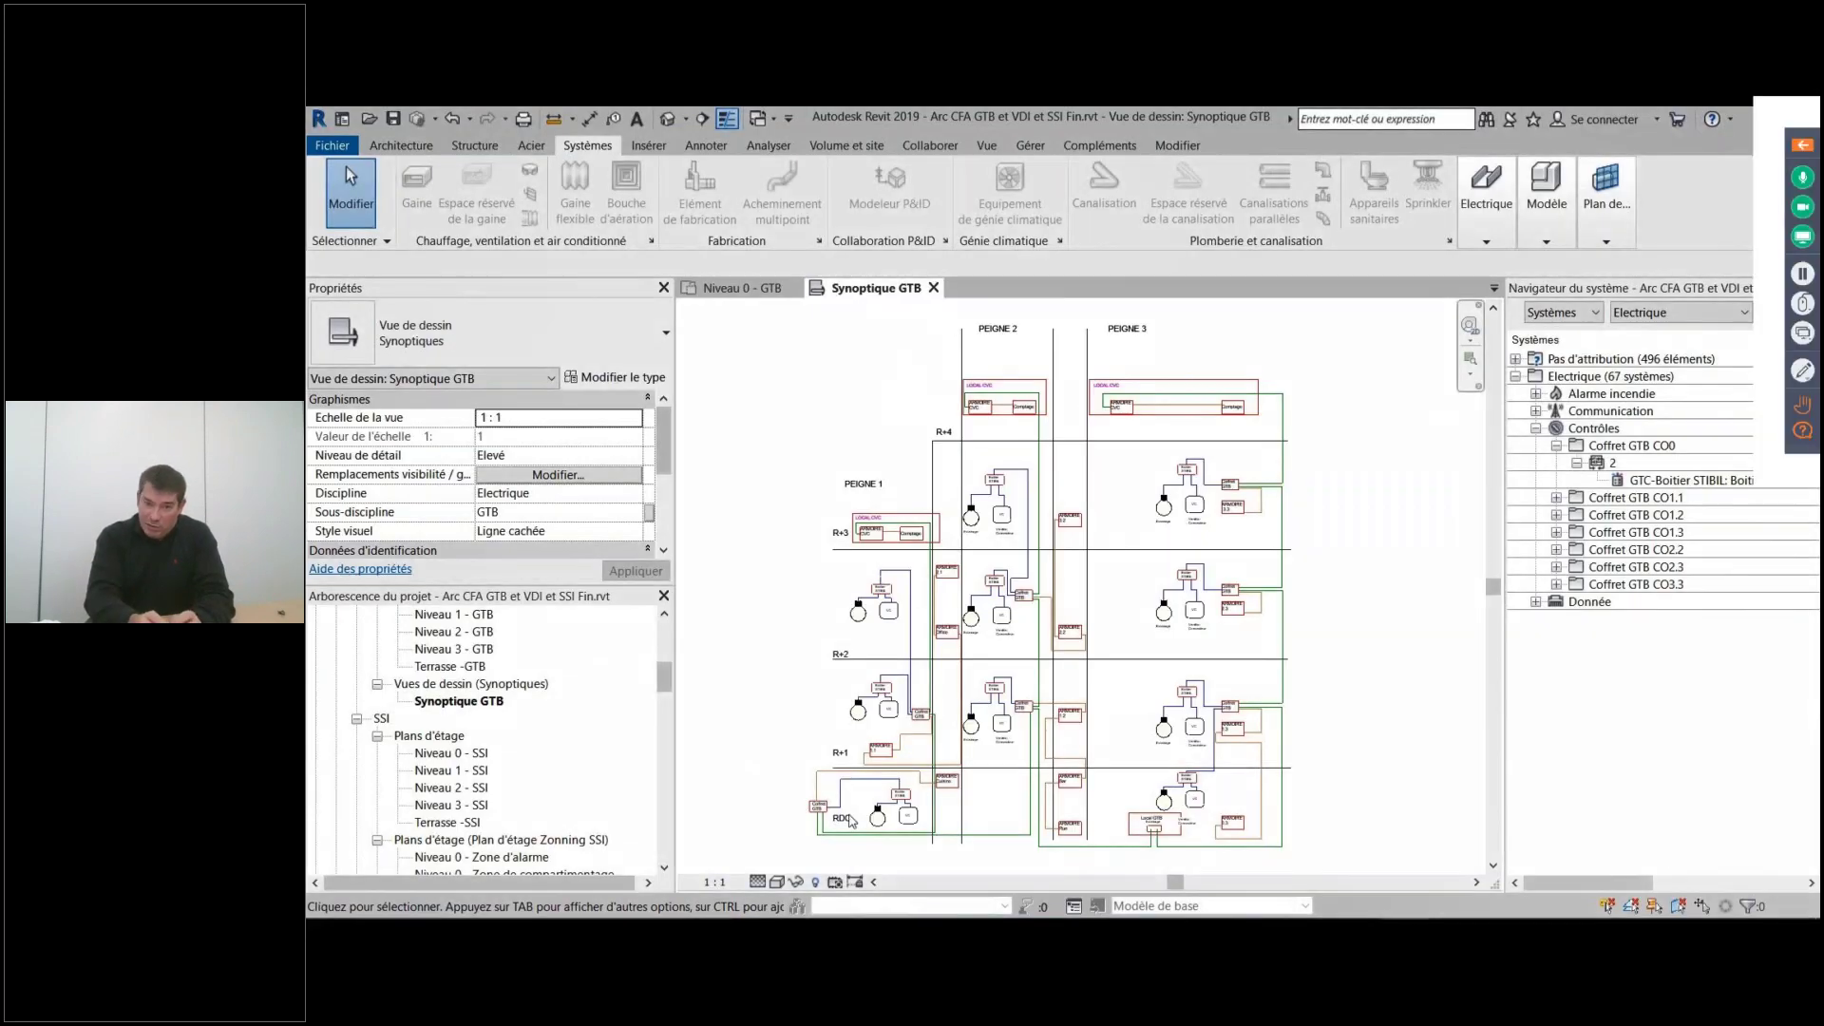
Examine the Synoptique GTB drawing from the RDC Coffret GTB across to the ARMOIRE Bar, ARMOIRE Rue and Local GTB.
{"action": "scroll", "coordinate": [850, 821], "scroll_direction": "up", "scroll_amount": 5}
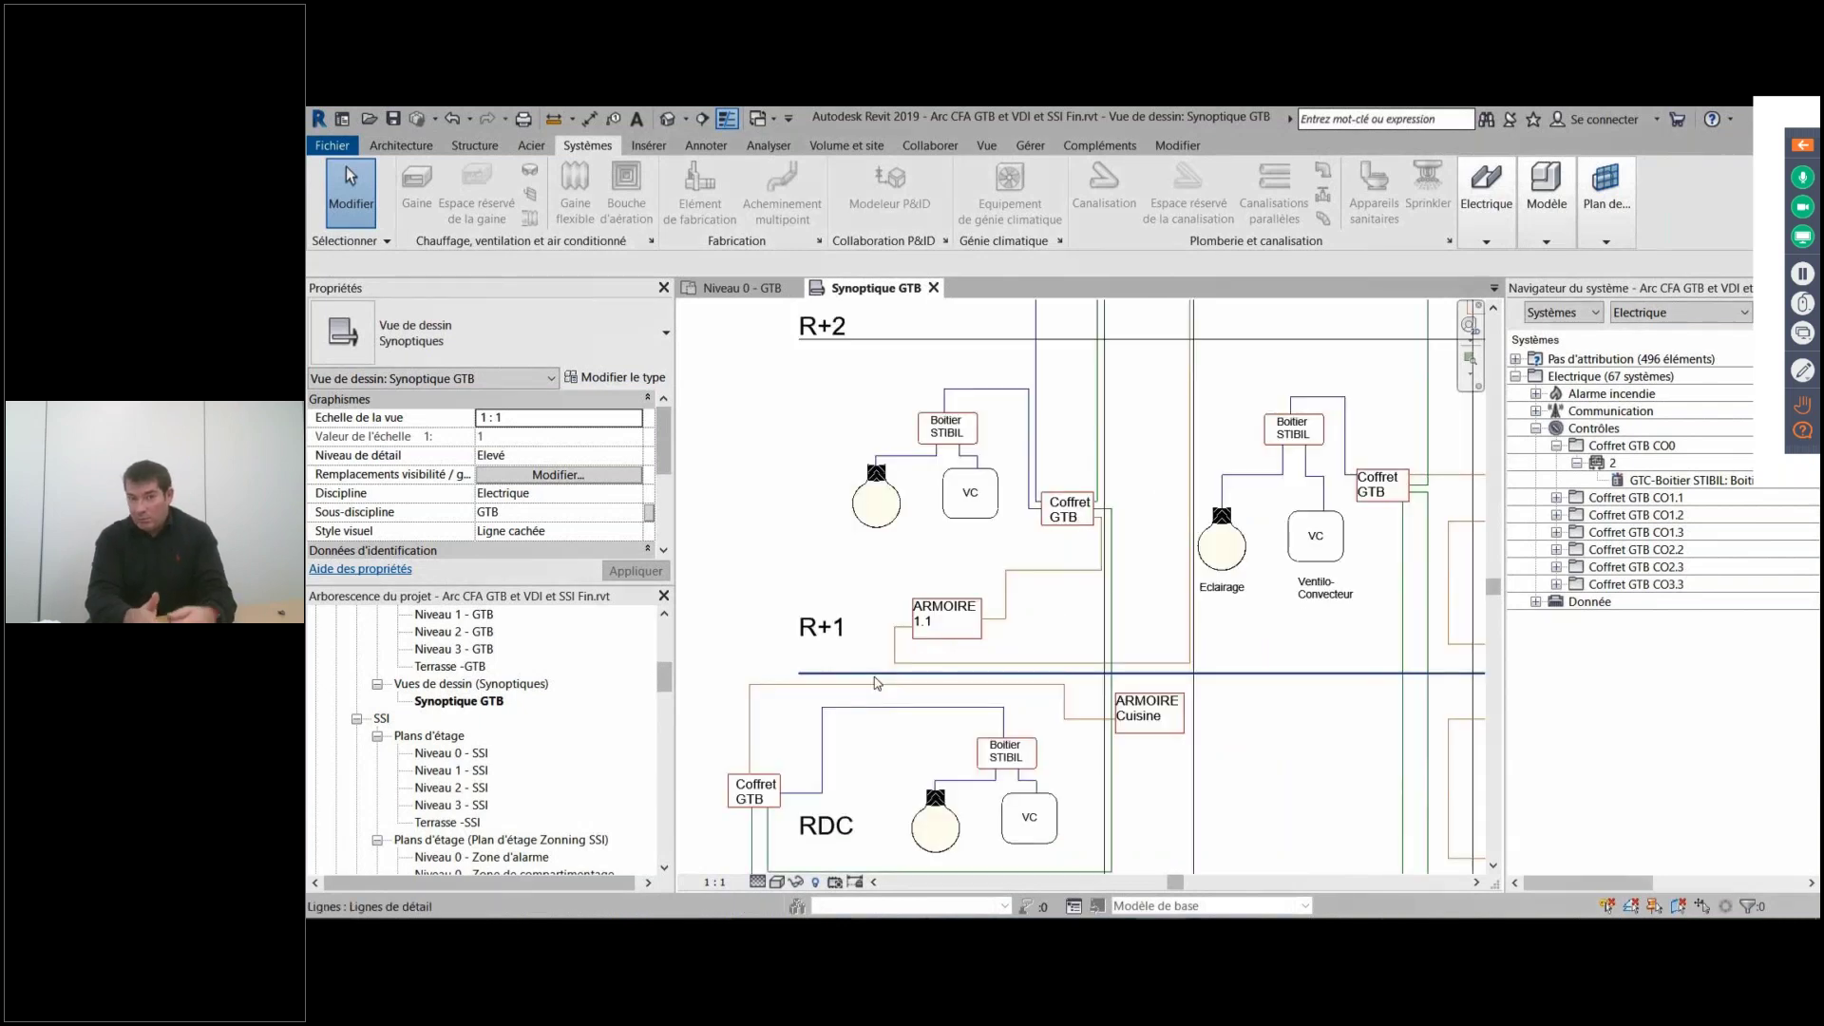
{"action": "middle_click_drag", "start_coordinate": [774, 793], "coordinate": [750, 671]}
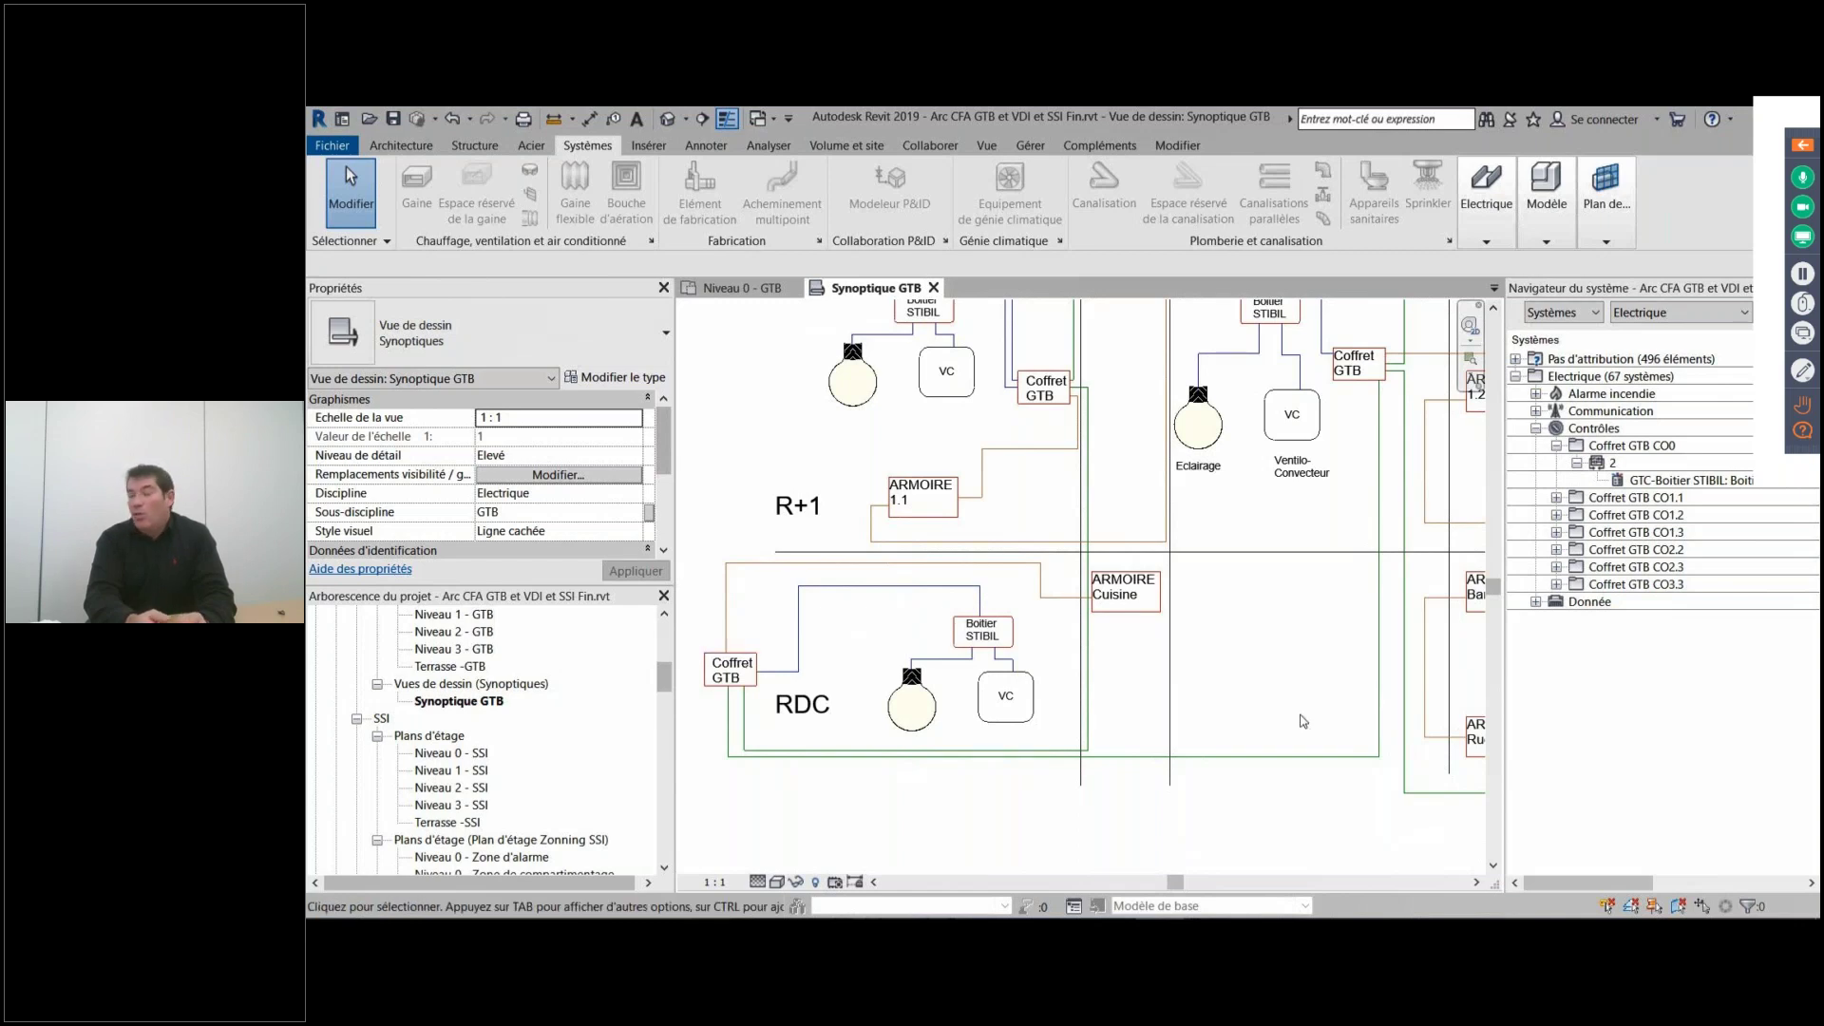
{"action": "middle_click_drag", "start_coordinate": [1304, 721], "coordinate": [719, 691]}
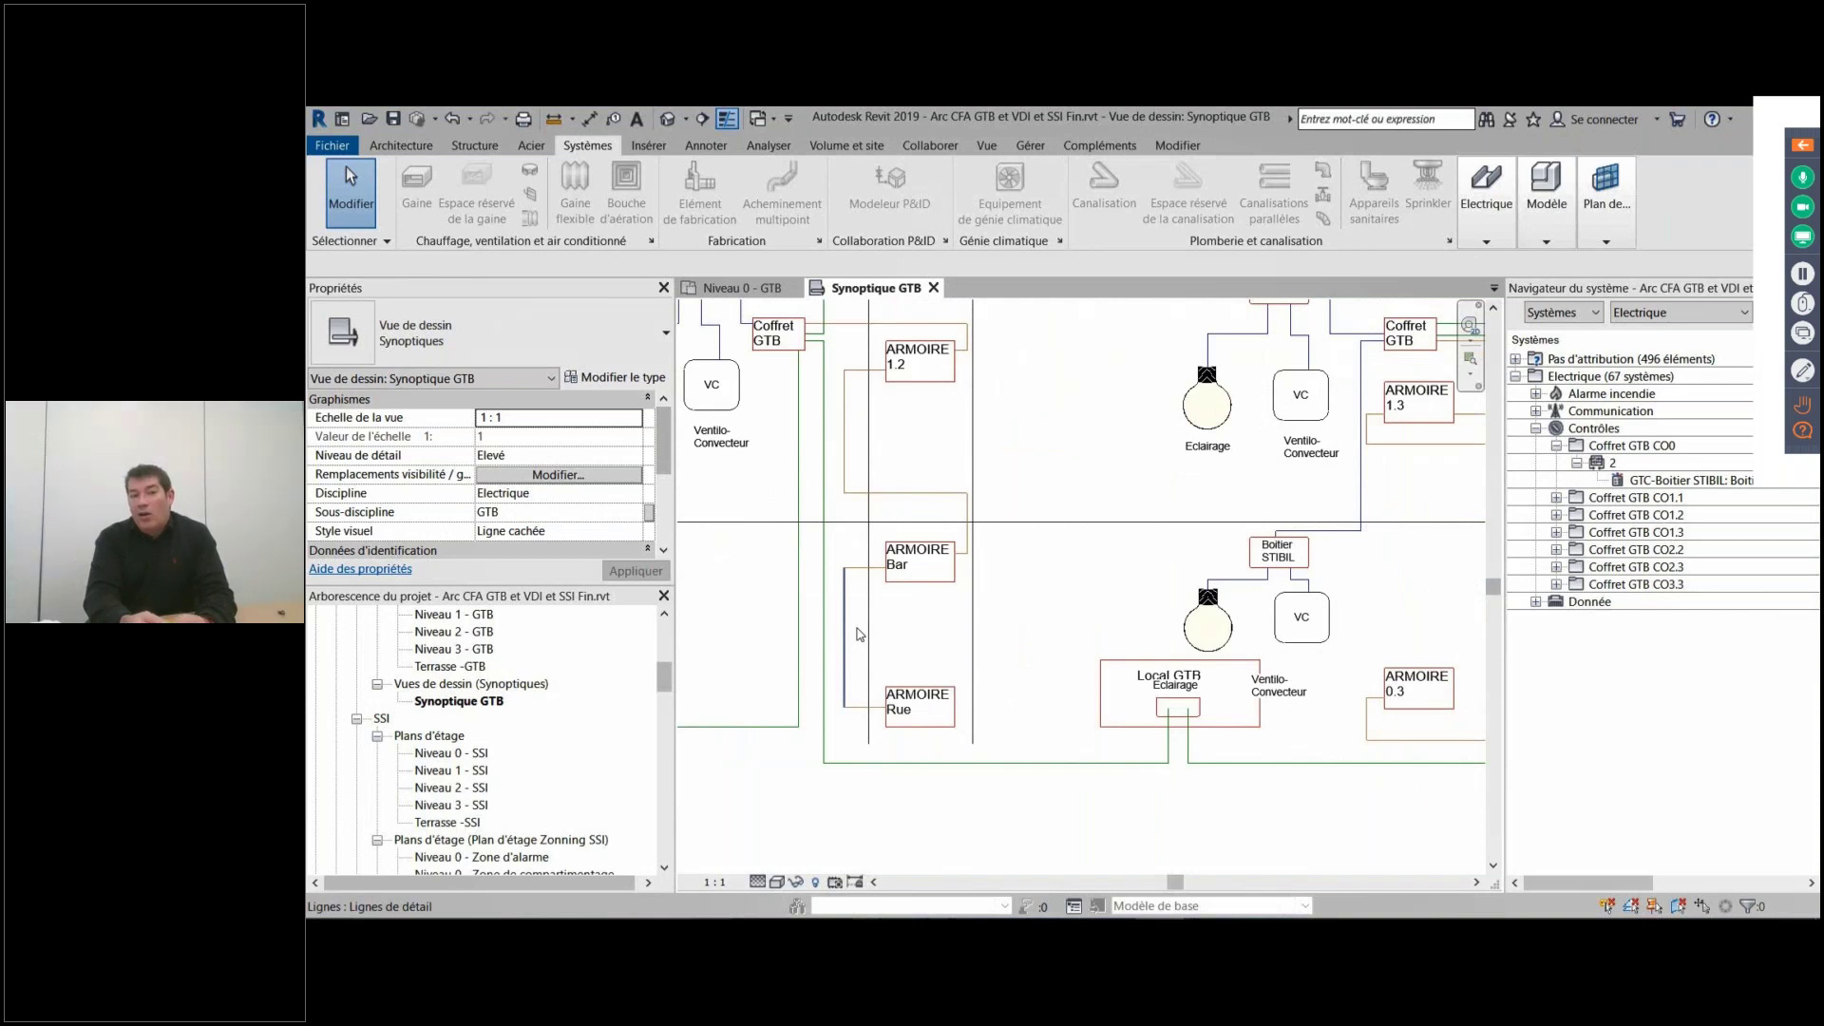
{"action": "middle_click_drag", "start_coordinate": [1372, 764], "coordinate": [1212, 746]}
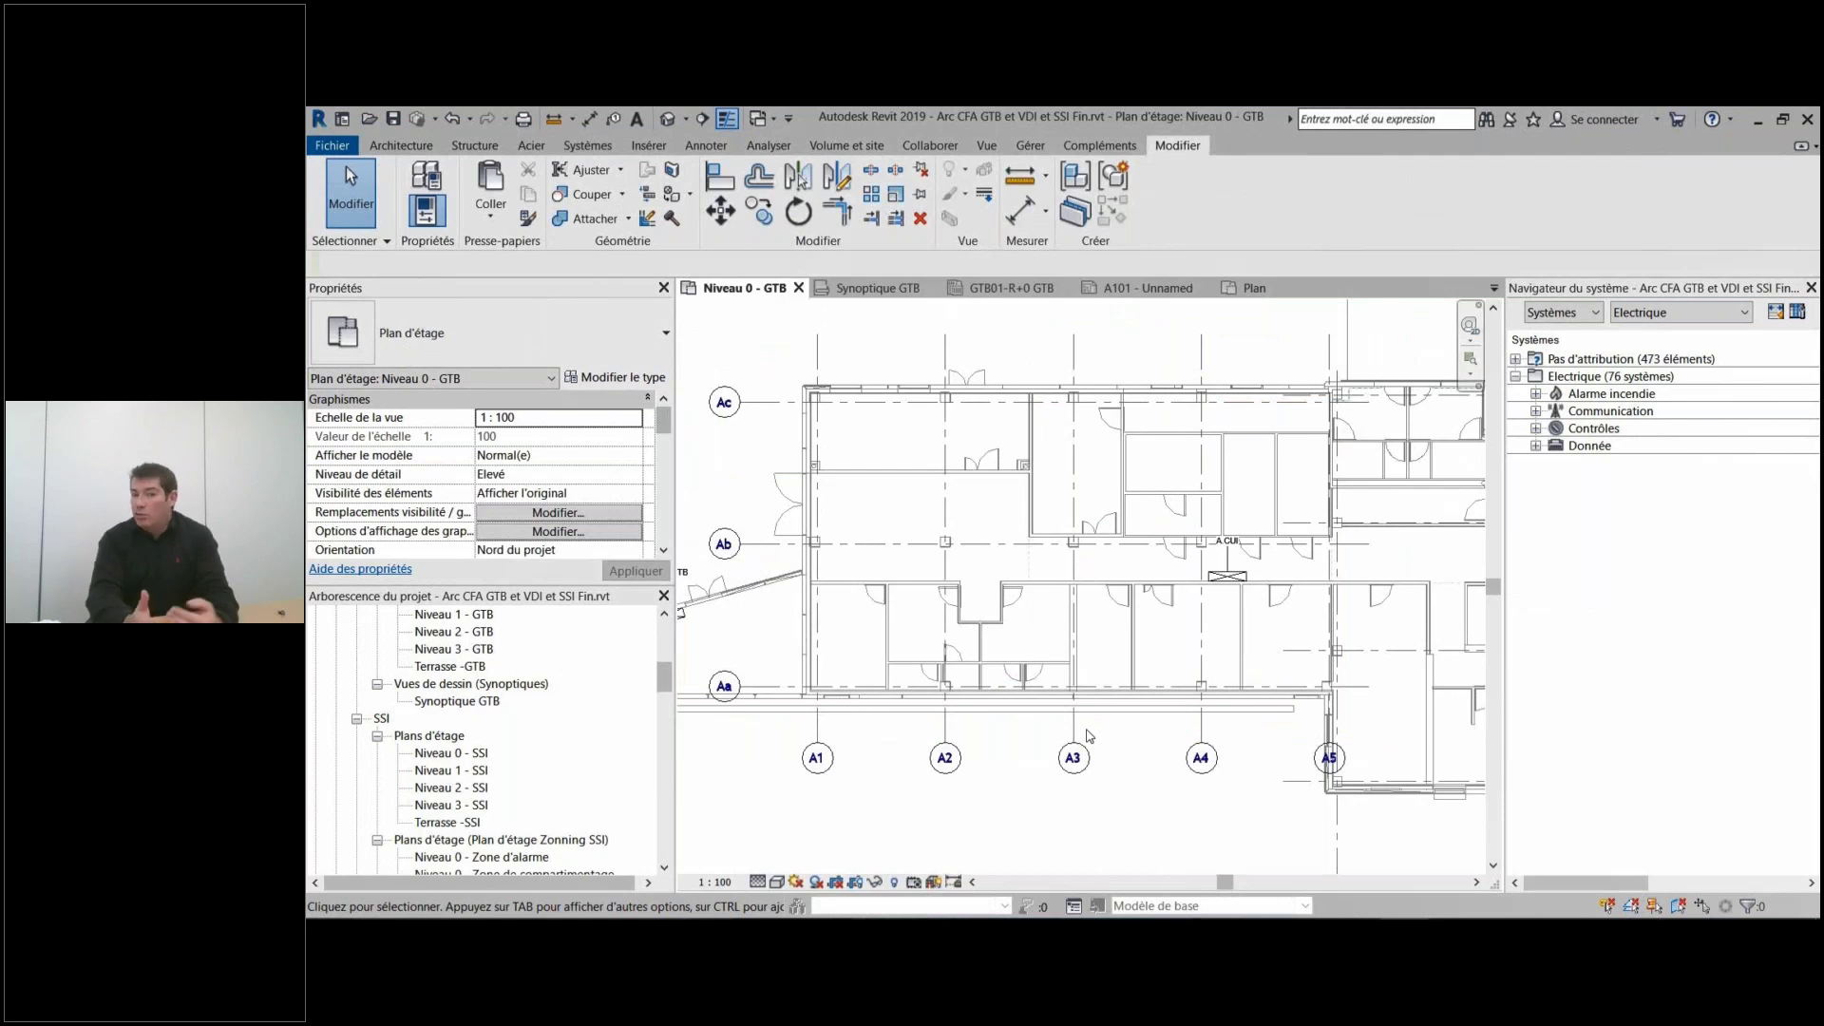
Make lighting devices (Dispositifs d'éclairage), mechanical equipment (Equipement de génie climatique) and Luminaires visible in the Niveau 0 - GTB plan.
{"action": "middle_click_drag", "start_coordinate": [923, 588], "coordinate": [986, 561]}
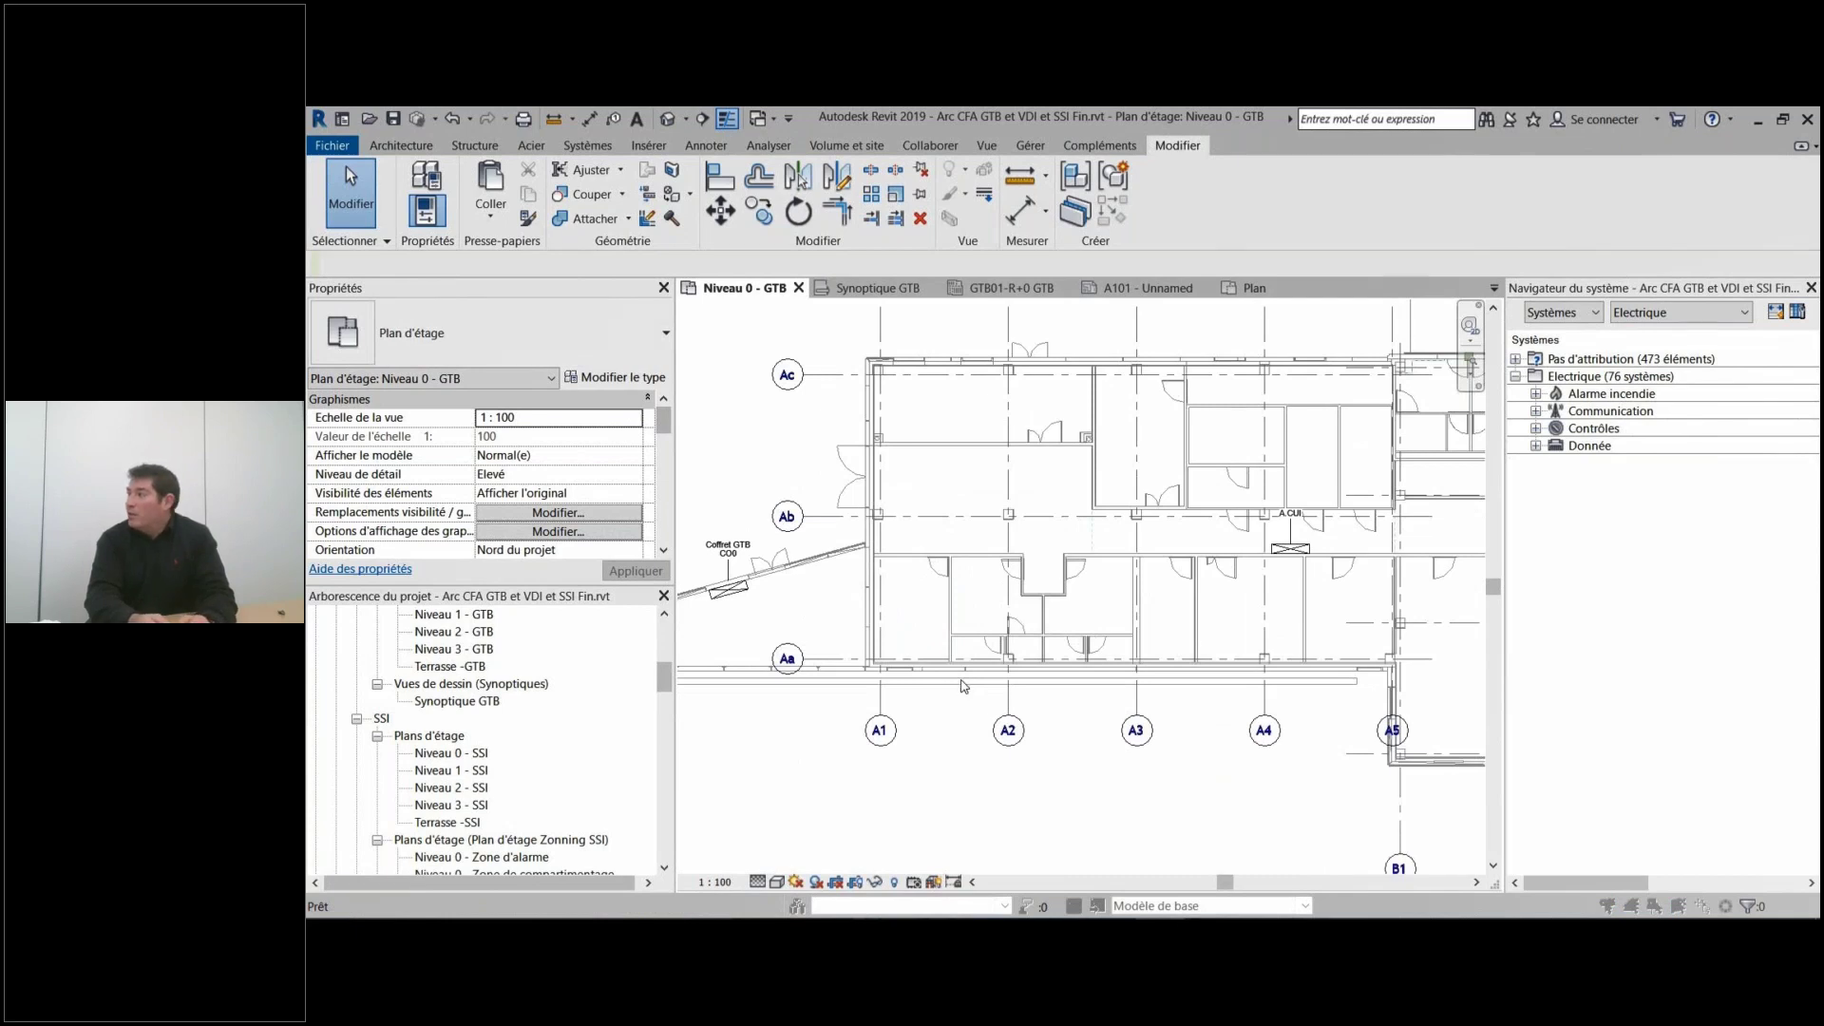
{"action": "key", "text": "v"}
{"action": "key", "text": "g"}
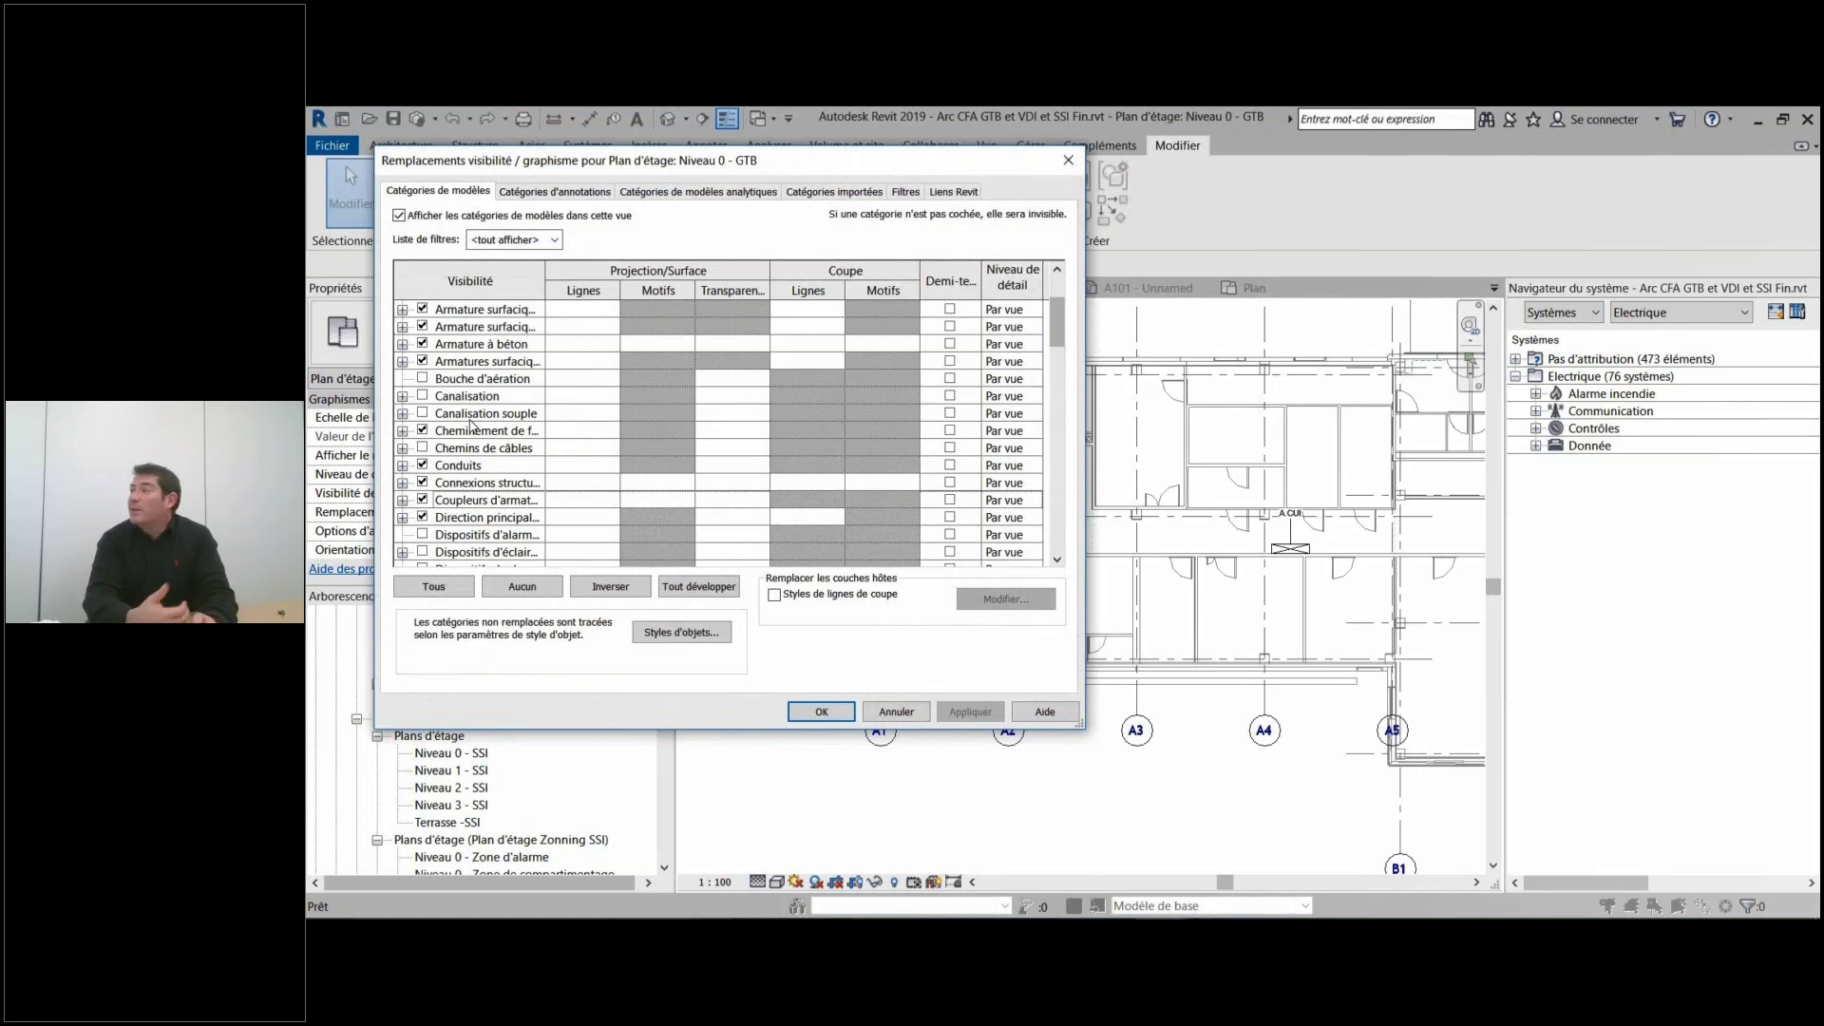
{"action": "scroll", "coordinate": [466, 438], "scroll_direction": "down", "scroll_amount": 2}
{"action": "left_click", "coordinate": [423, 447]}
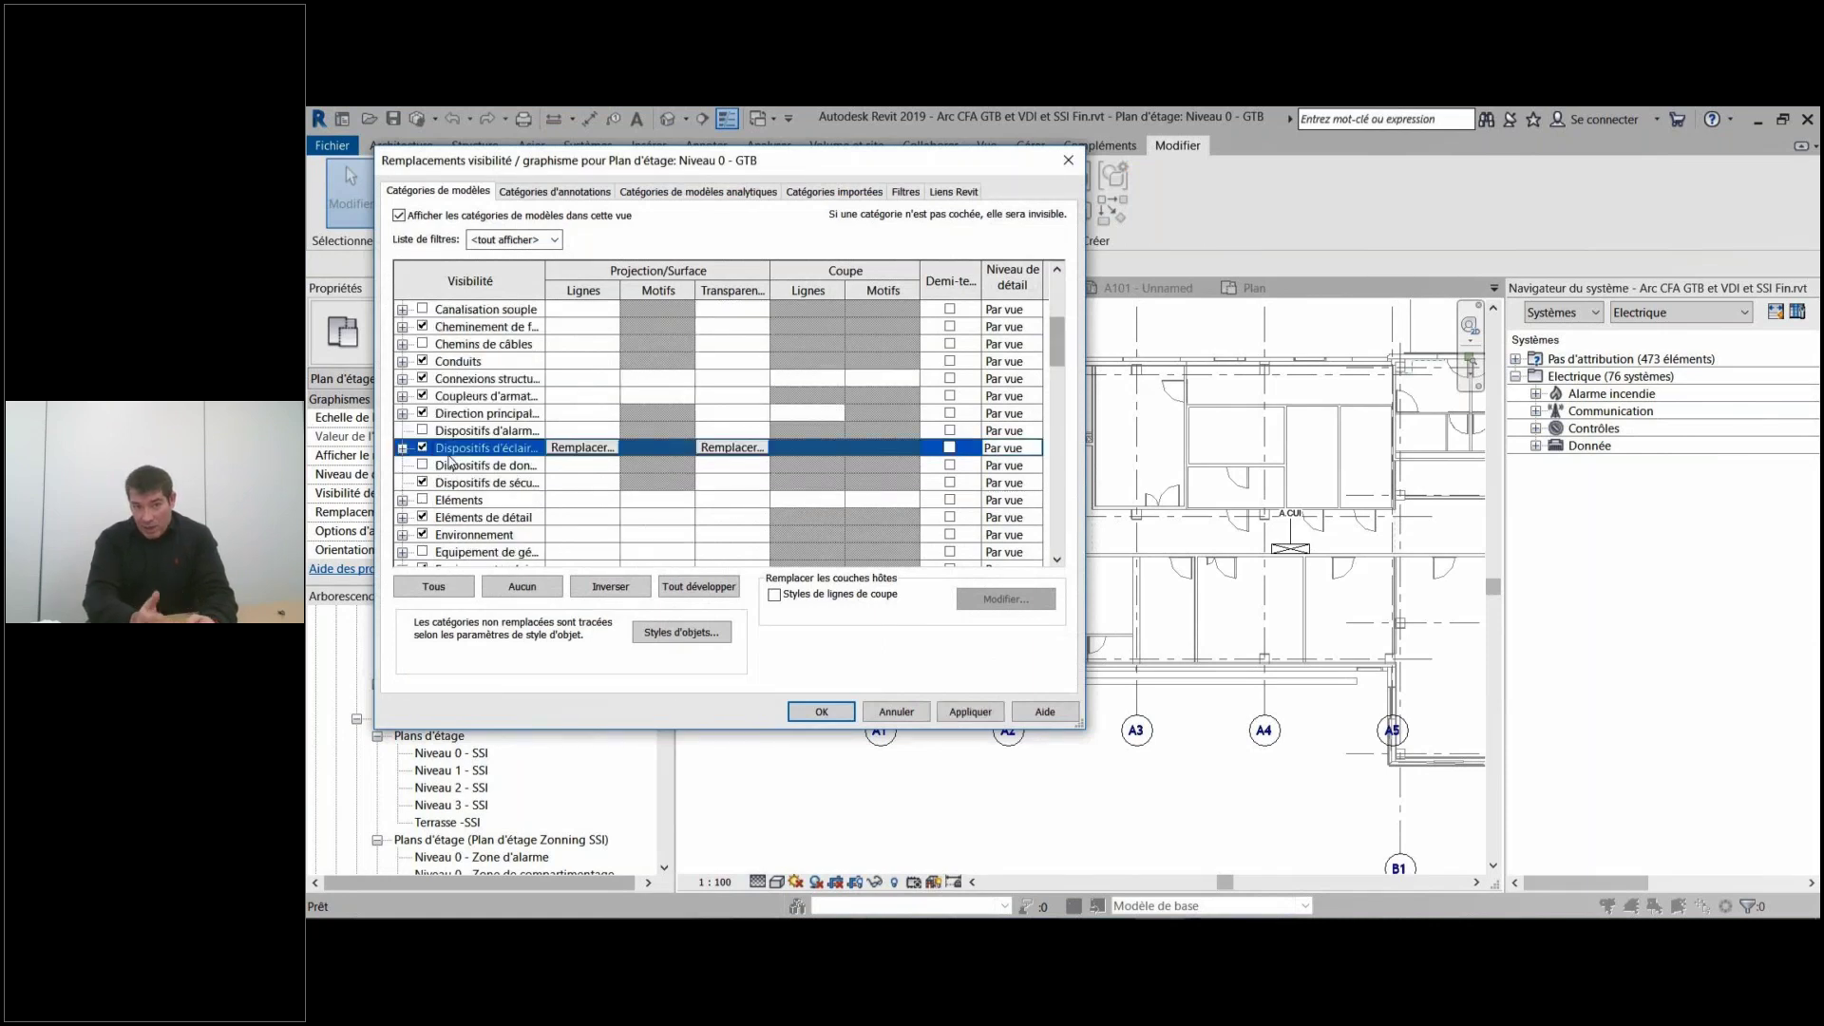
{"action": "scroll", "coordinate": [450, 463], "scroll_direction": "down", "scroll_amount": 2}
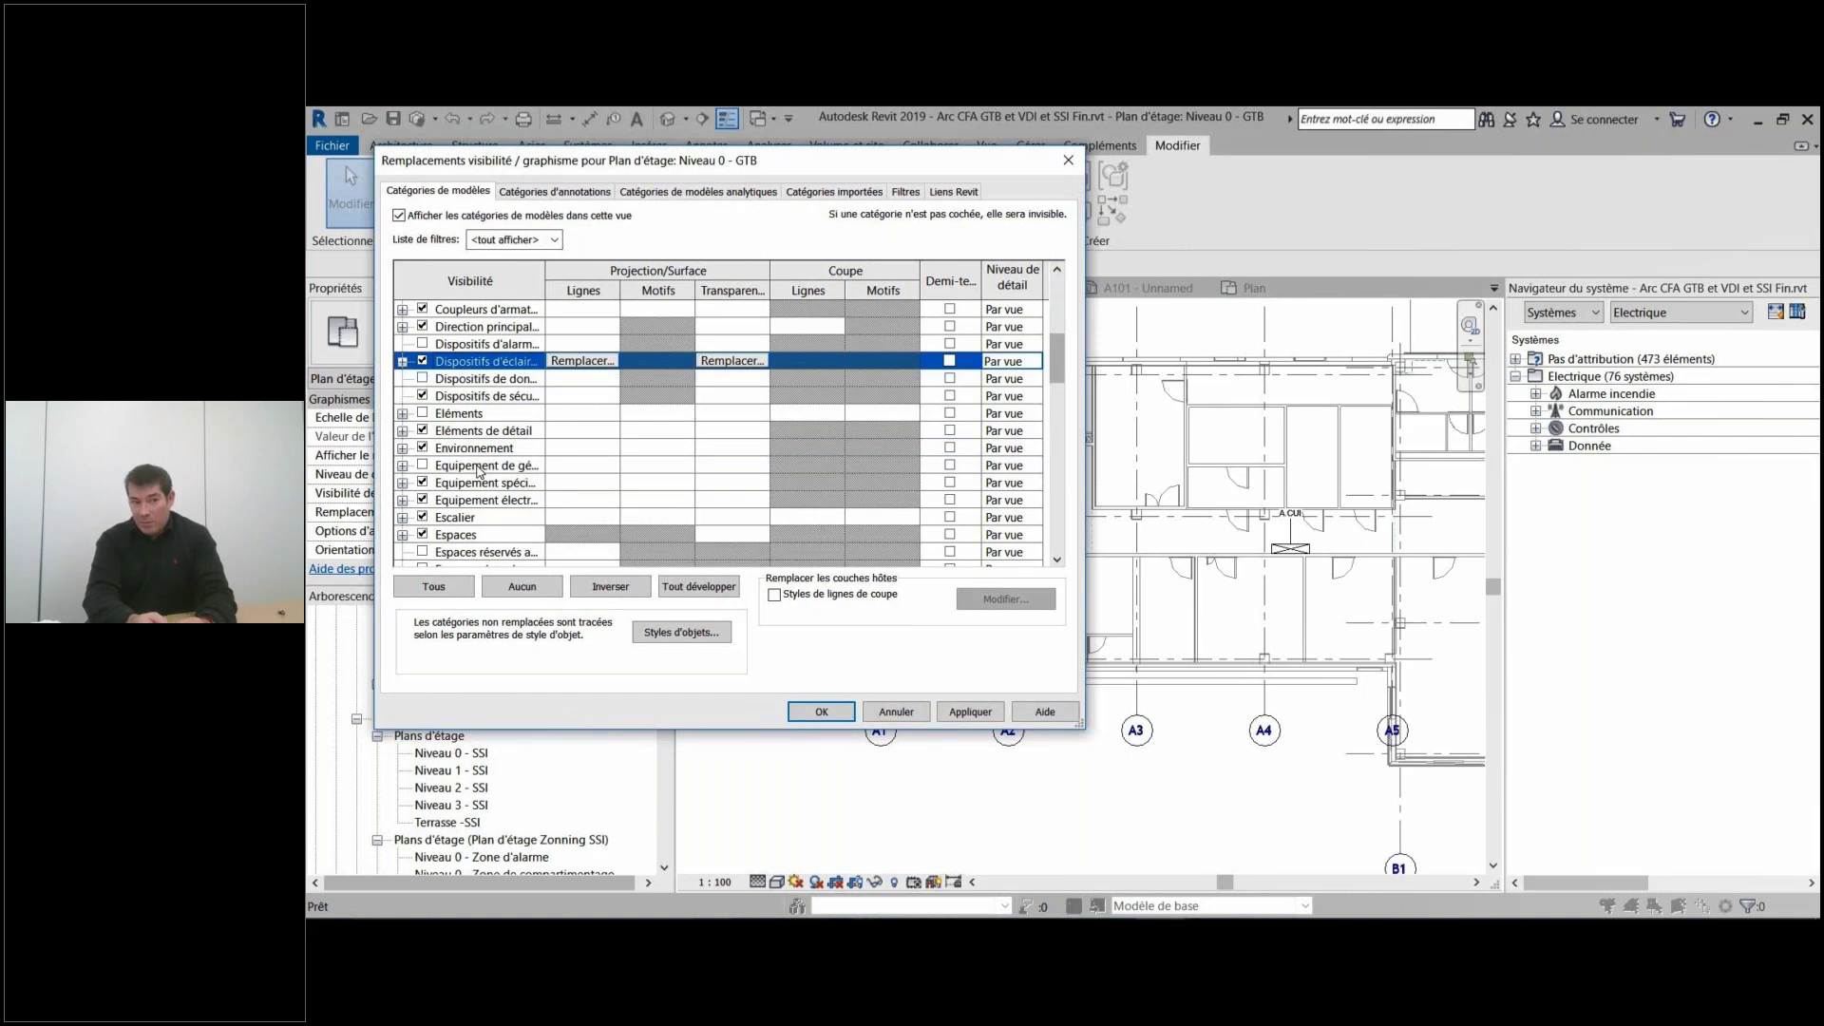
{"action": "left_click", "coordinate": [422, 464]}
{"action": "scroll", "coordinate": [484, 456], "scroll_direction": "down", "scroll_amount": 2}
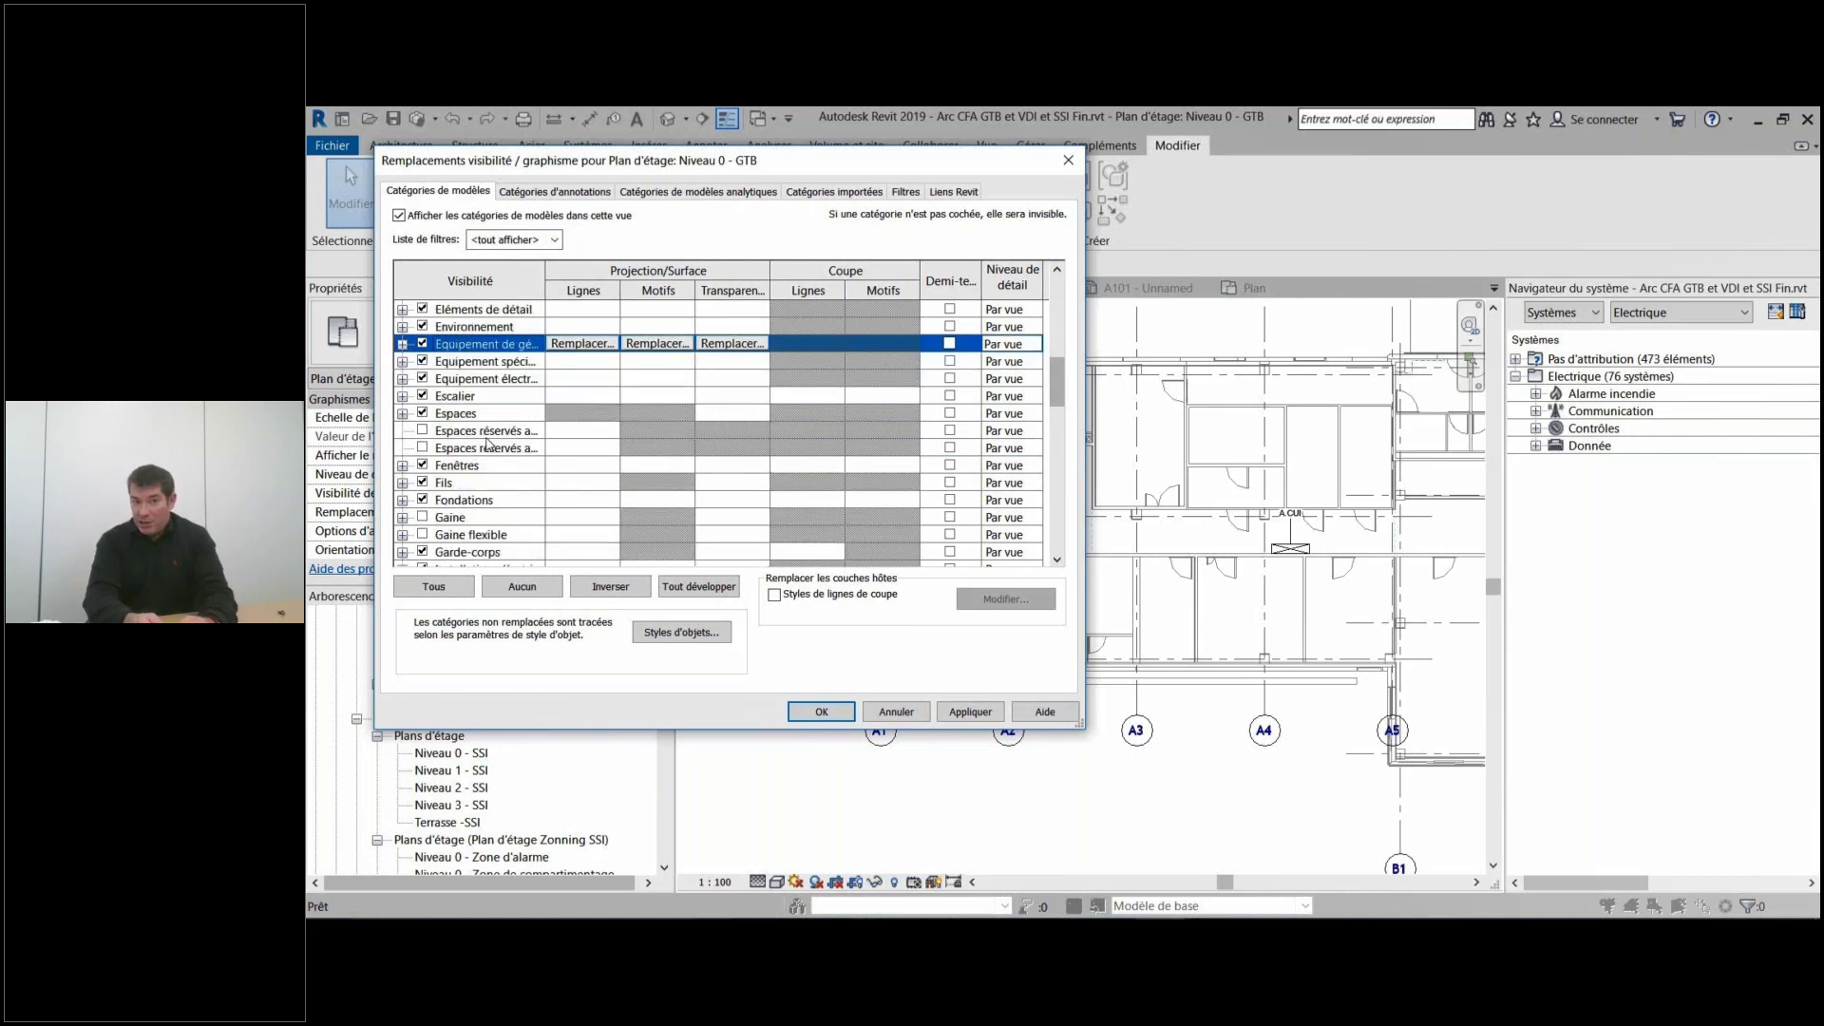
{"action": "scroll", "coordinate": [487, 444], "scroll_direction": "down", "scroll_amount": 2}
{"action": "left_click", "coordinate": [466, 517]}
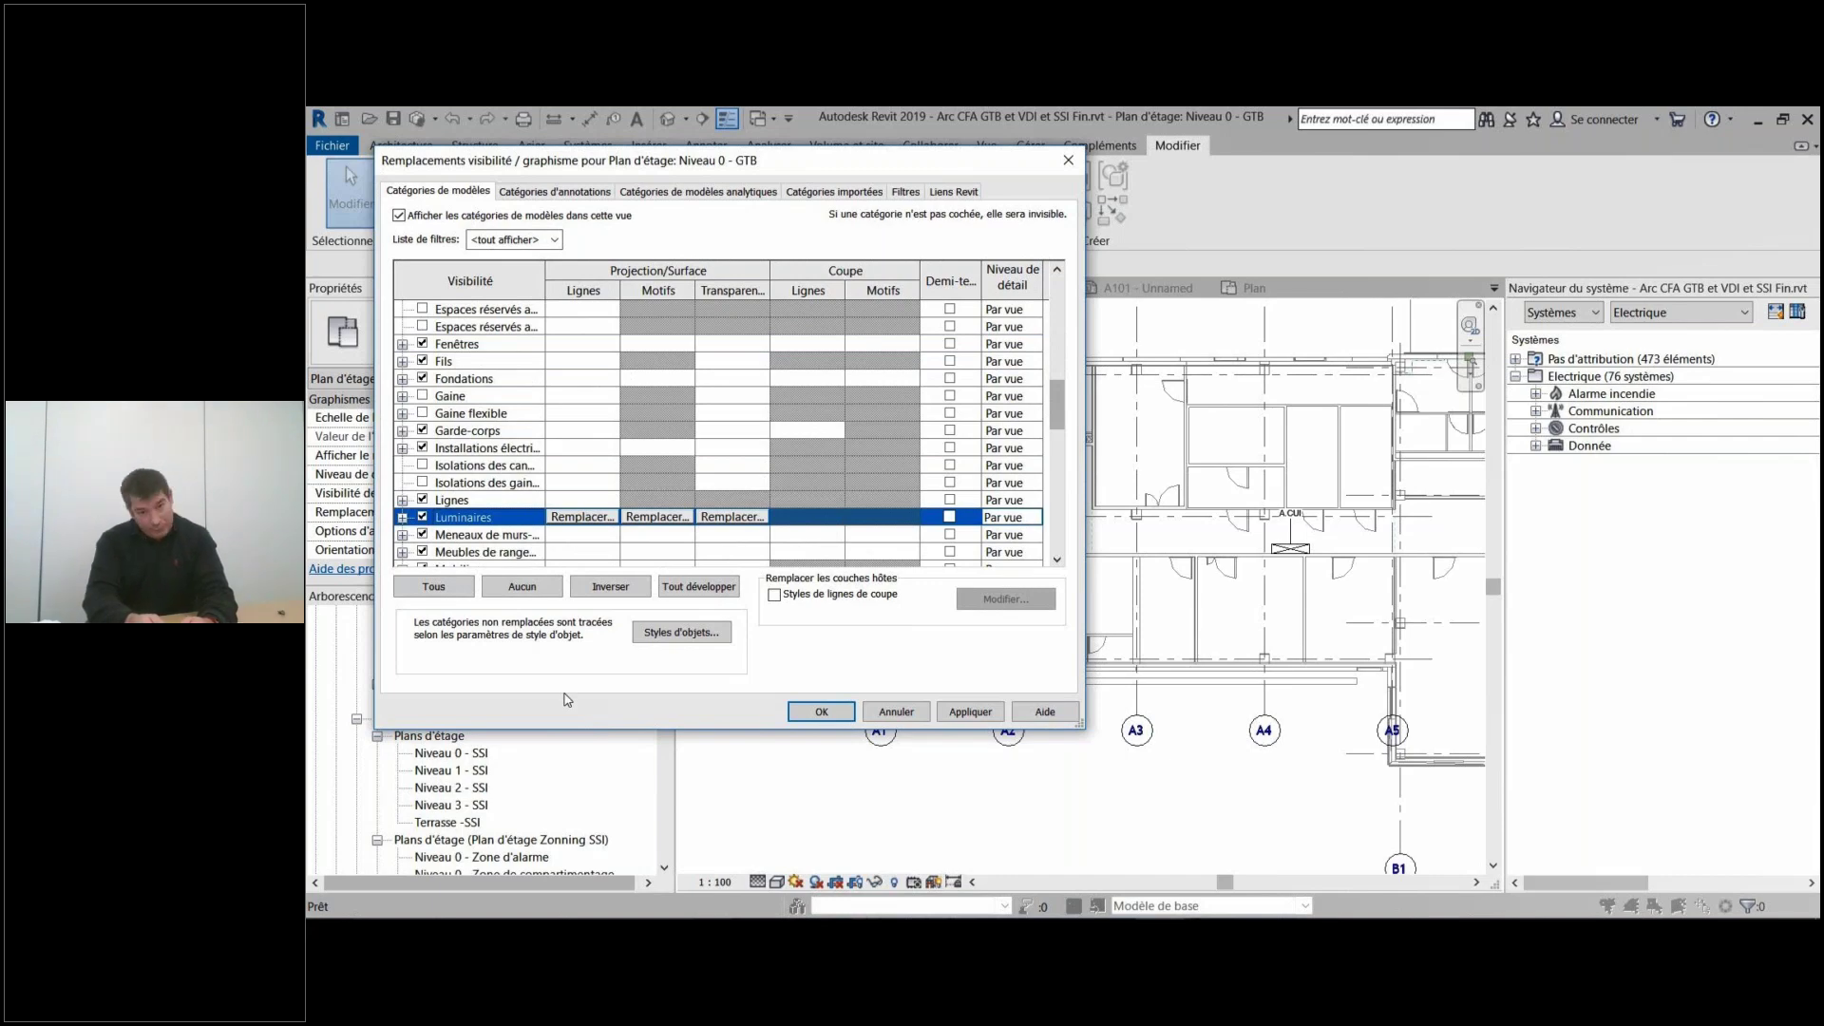
{"action": "key", "text": "Return"}
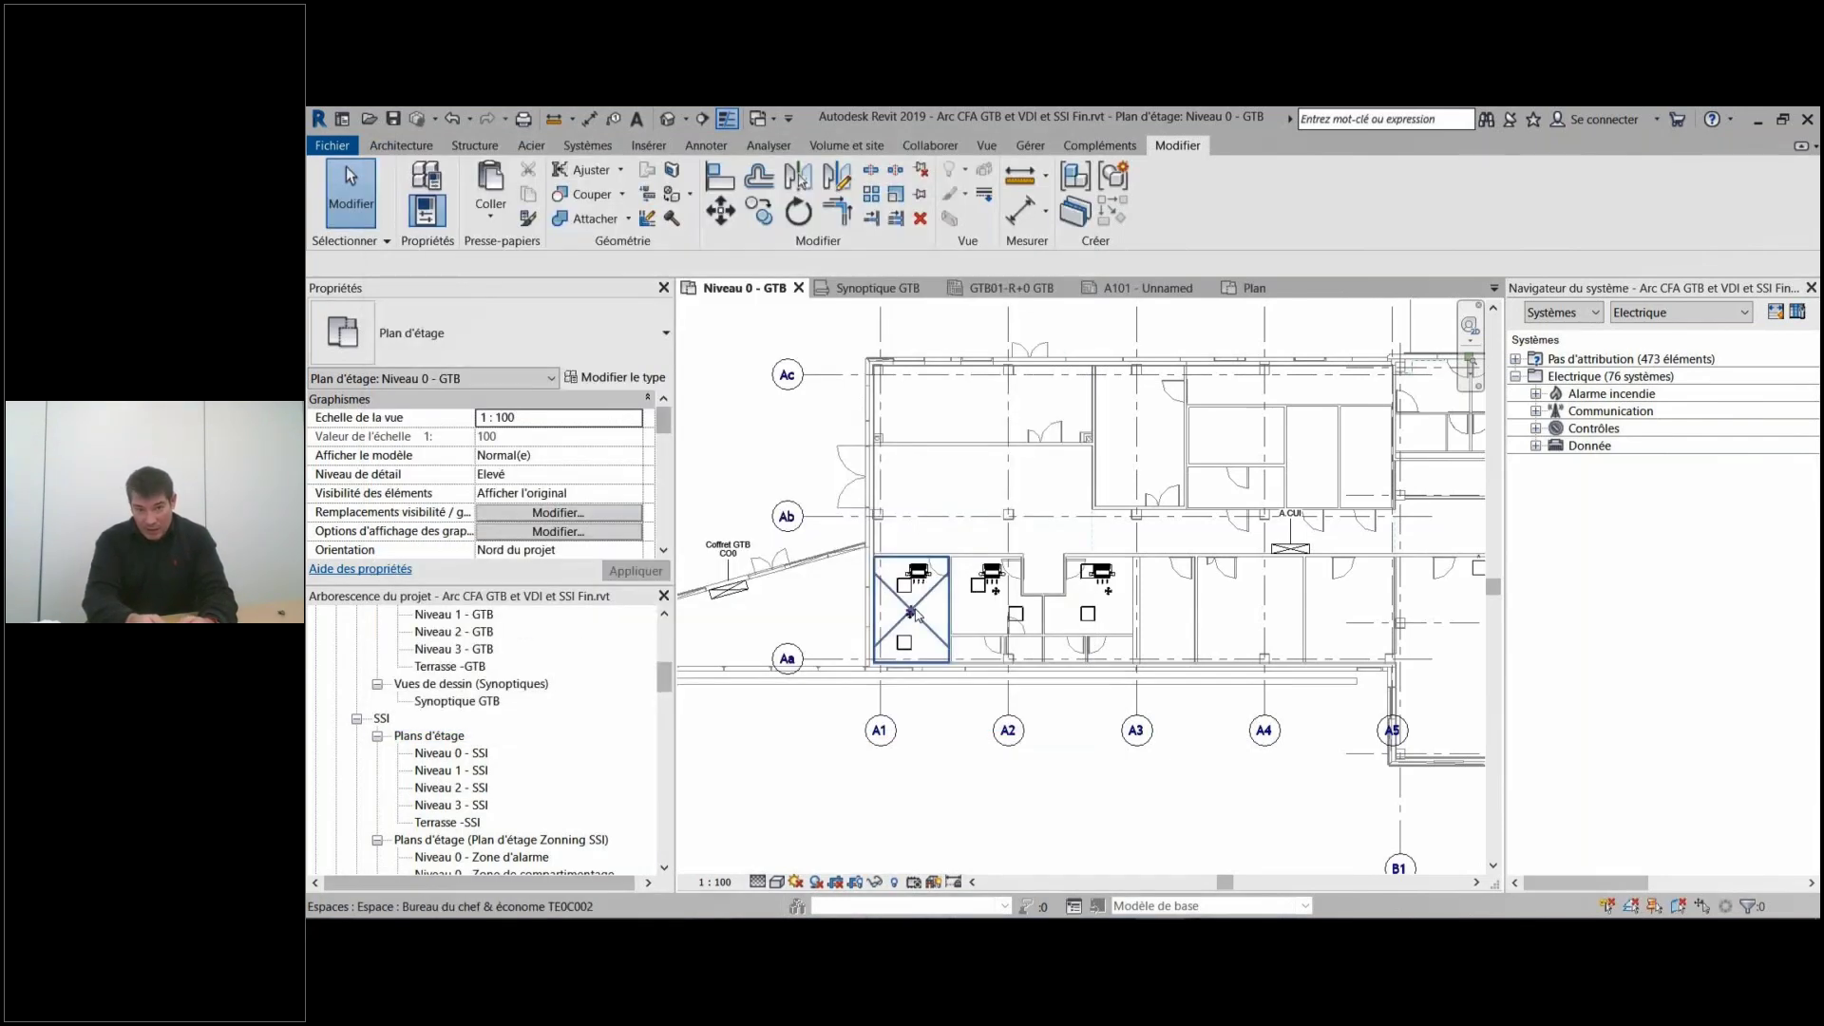
{"action": "scroll", "coordinate": [914, 613], "scroll_direction": "up", "scroll_amount": 5}
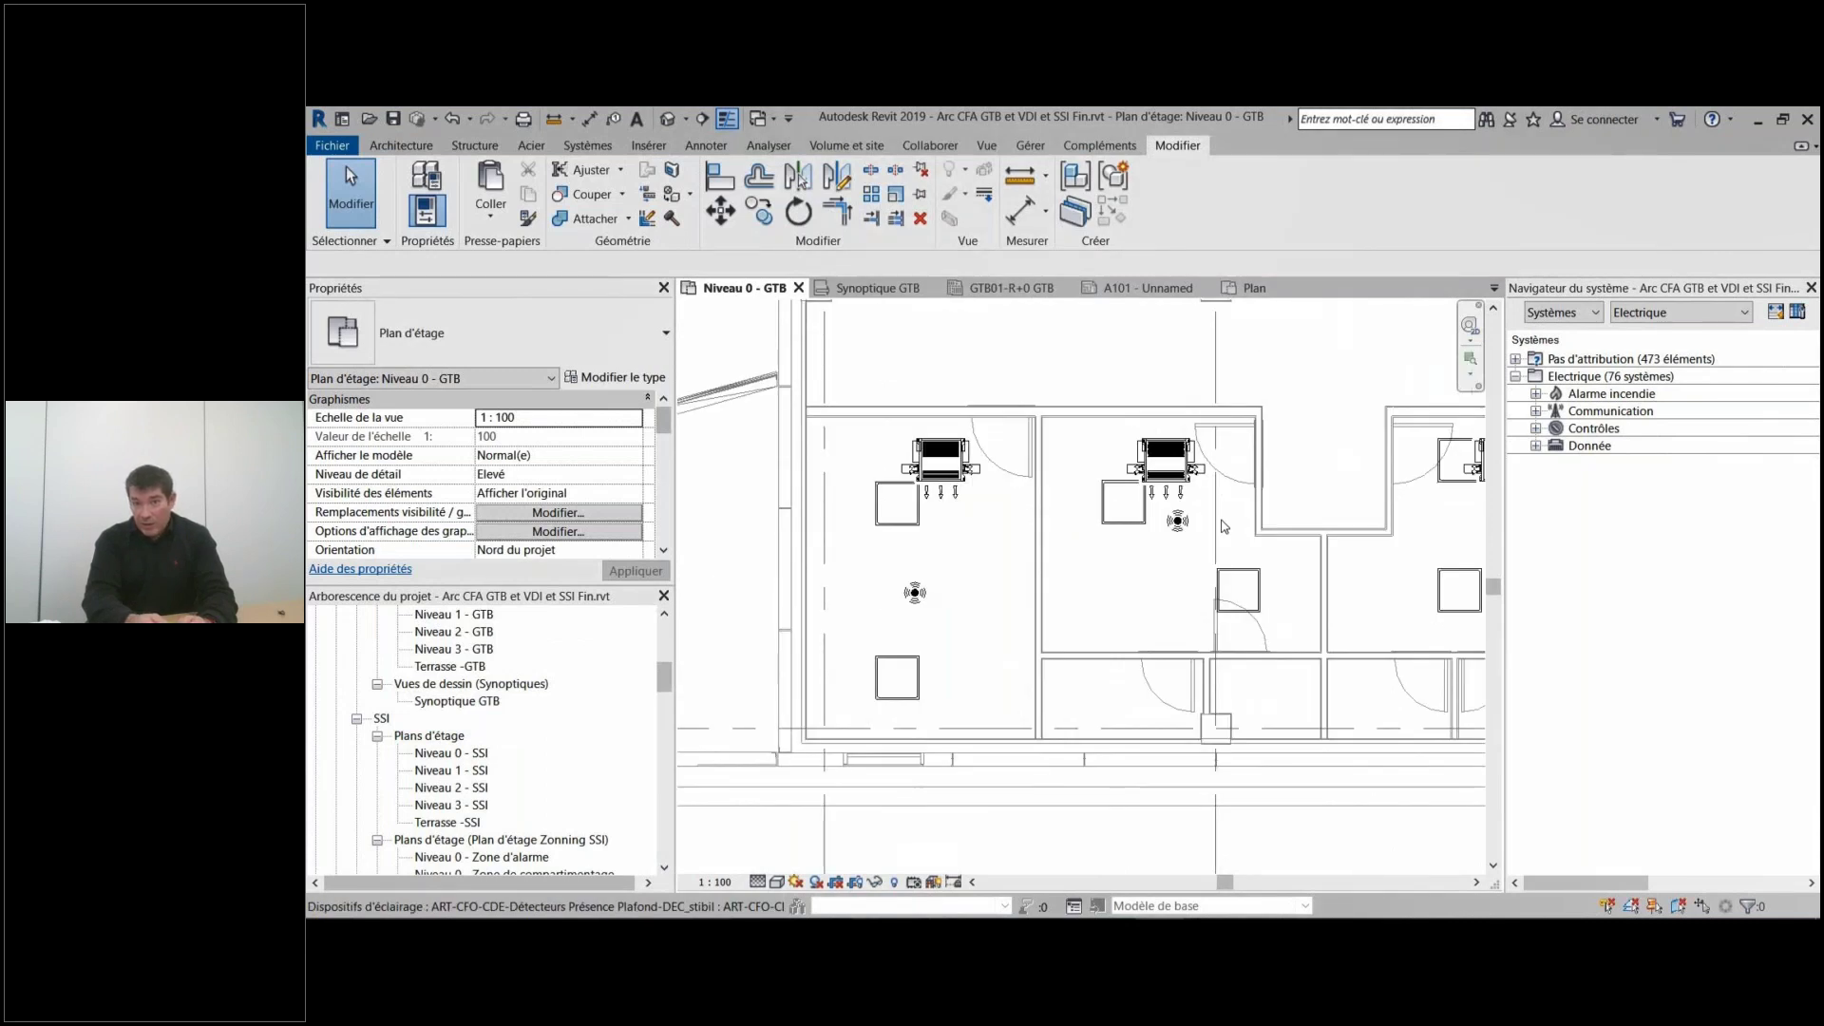
Place a CFA - GTC Boitier STIBIL RC242 001 with a 2700 offset by the cassette unit in the Bureau du chef & économe.
{"action": "scroll", "coordinate": [903, 693], "scroll_direction": "down", "scroll_amount": 2}
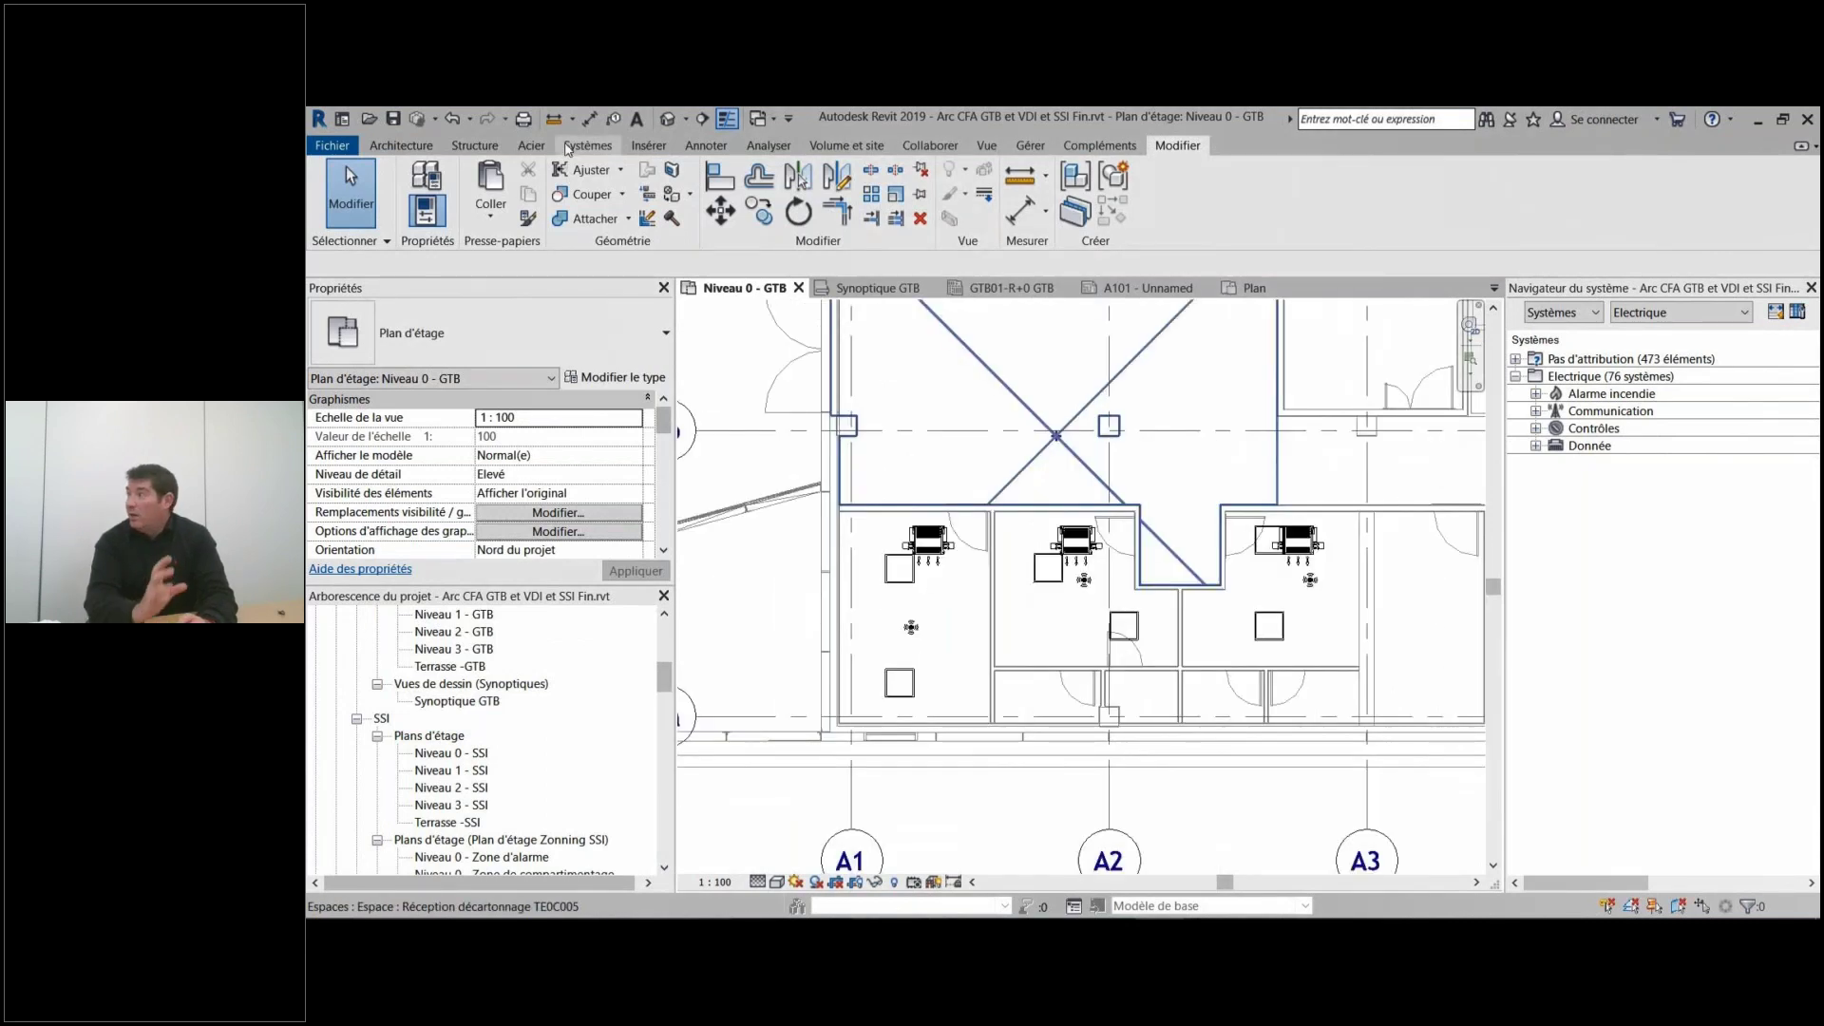
{"action": "left_click", "coordinate": [583, 146]}
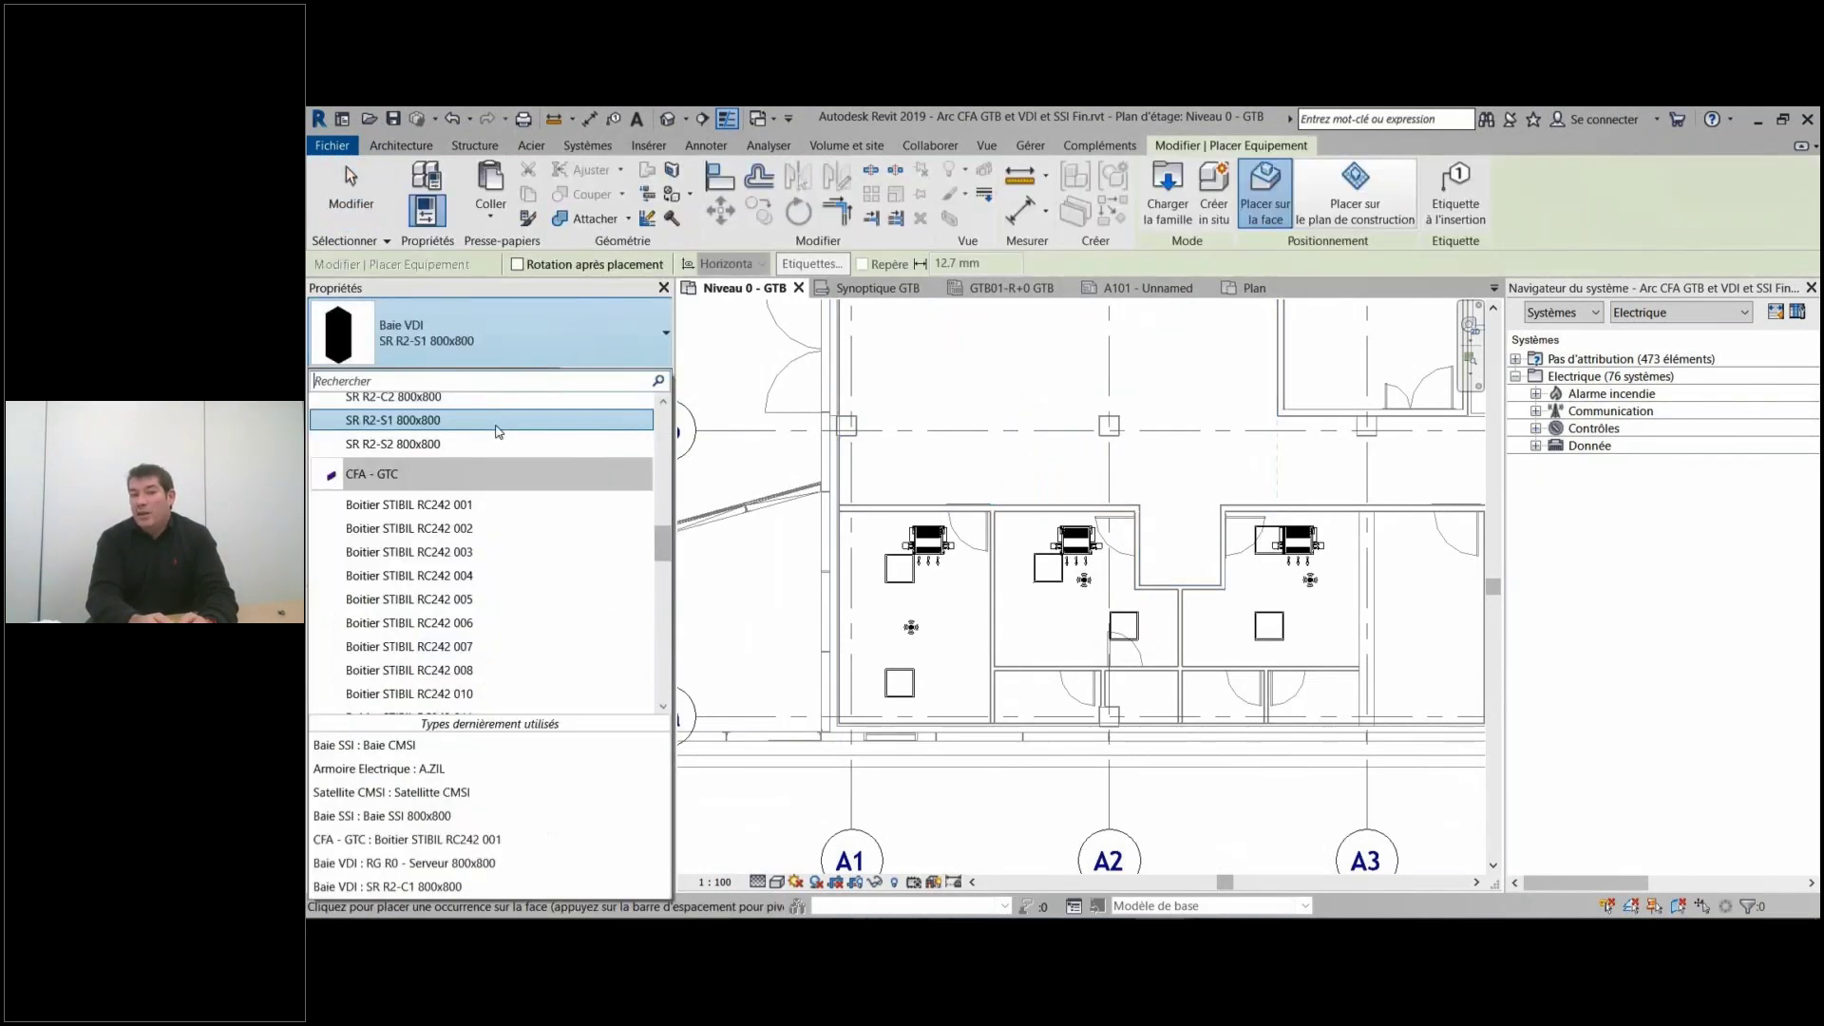
{"action": "left_click", "coordinate": [457, 504]}
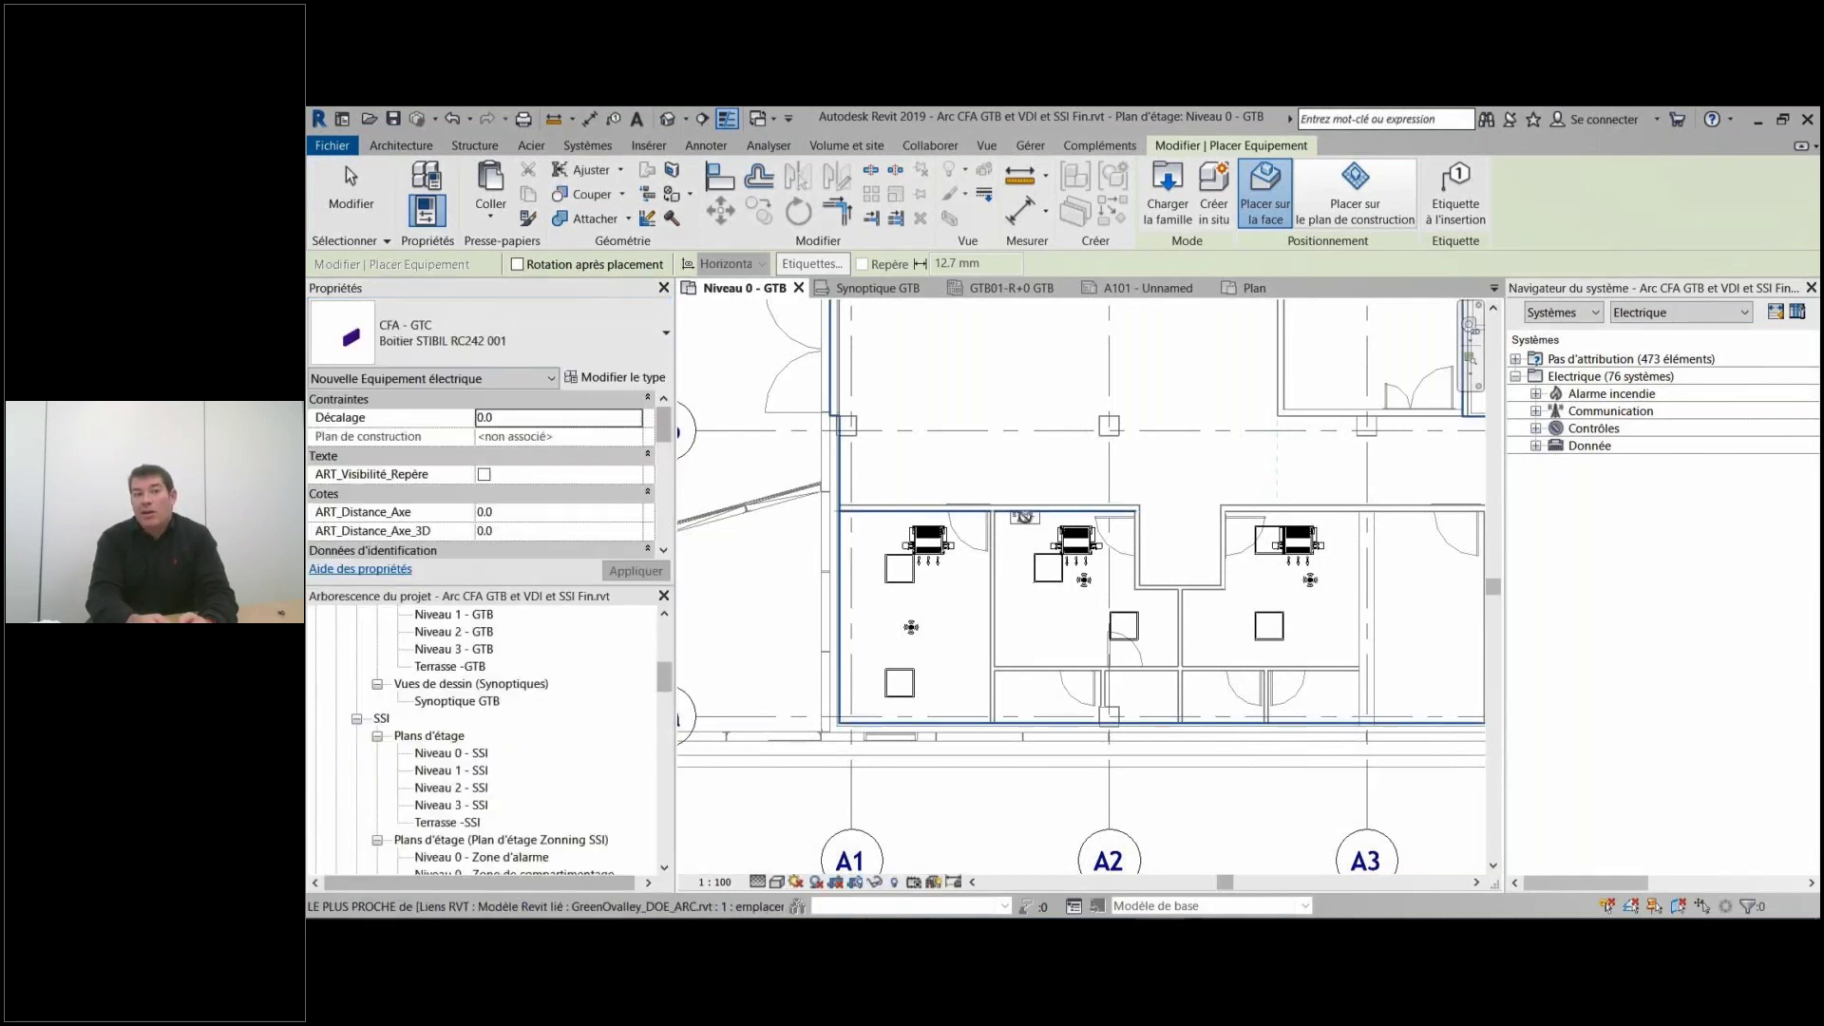
{"action": "left_click", "coordinate": [545, 417]}
{"action": "type", "text": "270"}
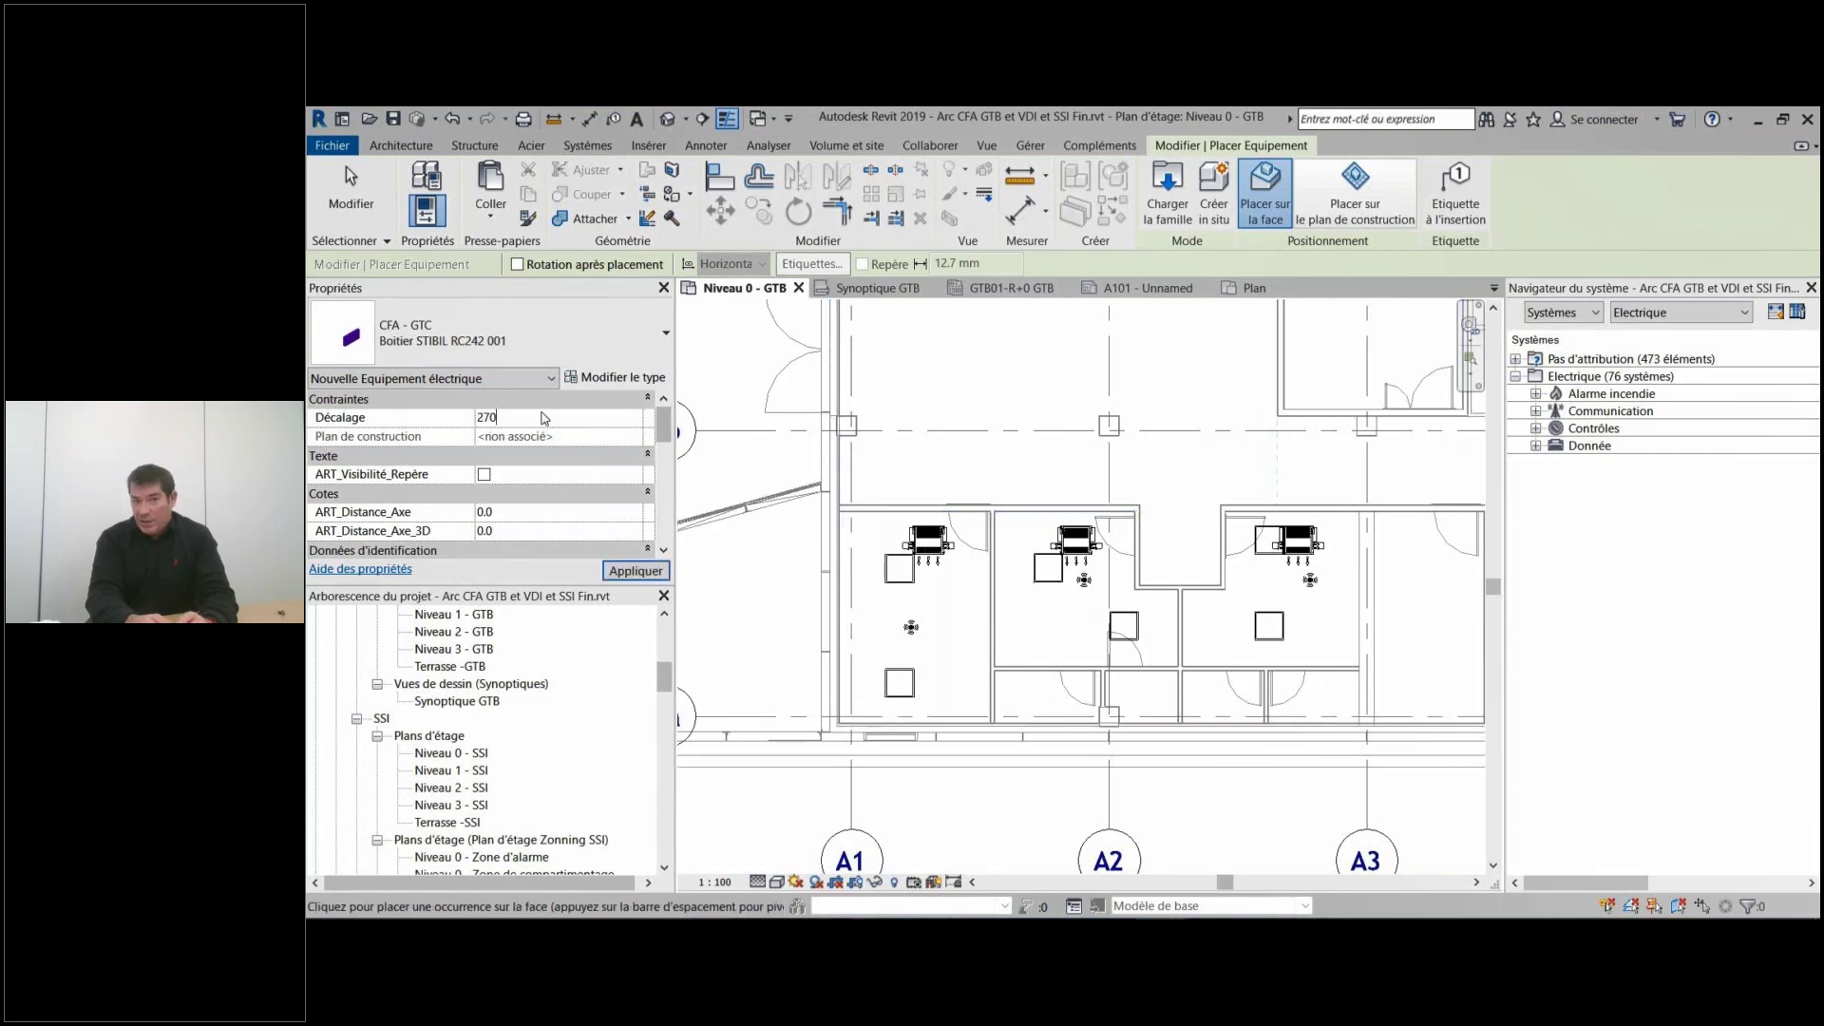
{"action": "type", "text": "0"}
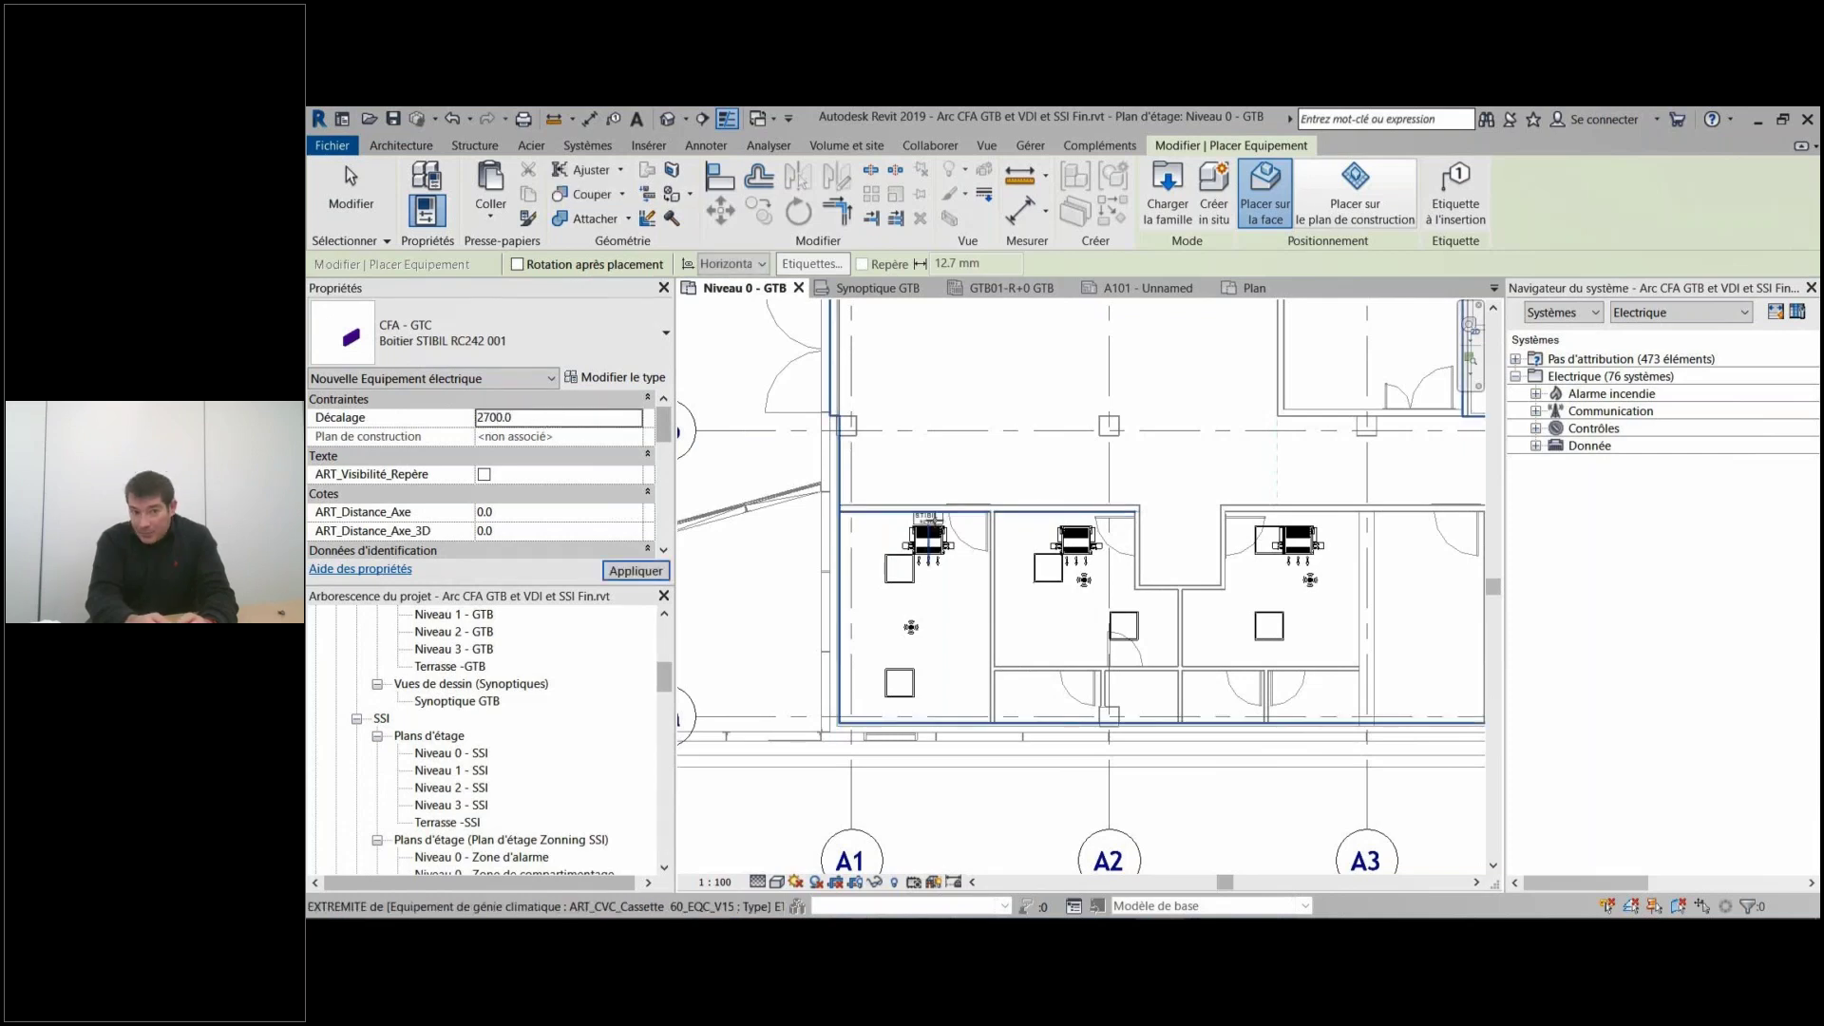
{"action": "scroll", "coordinate": [935, 521], "scroll_direction": "up", "scroll_amount": 3}
{"action": "left_click", "coordinate": [935, 521]}
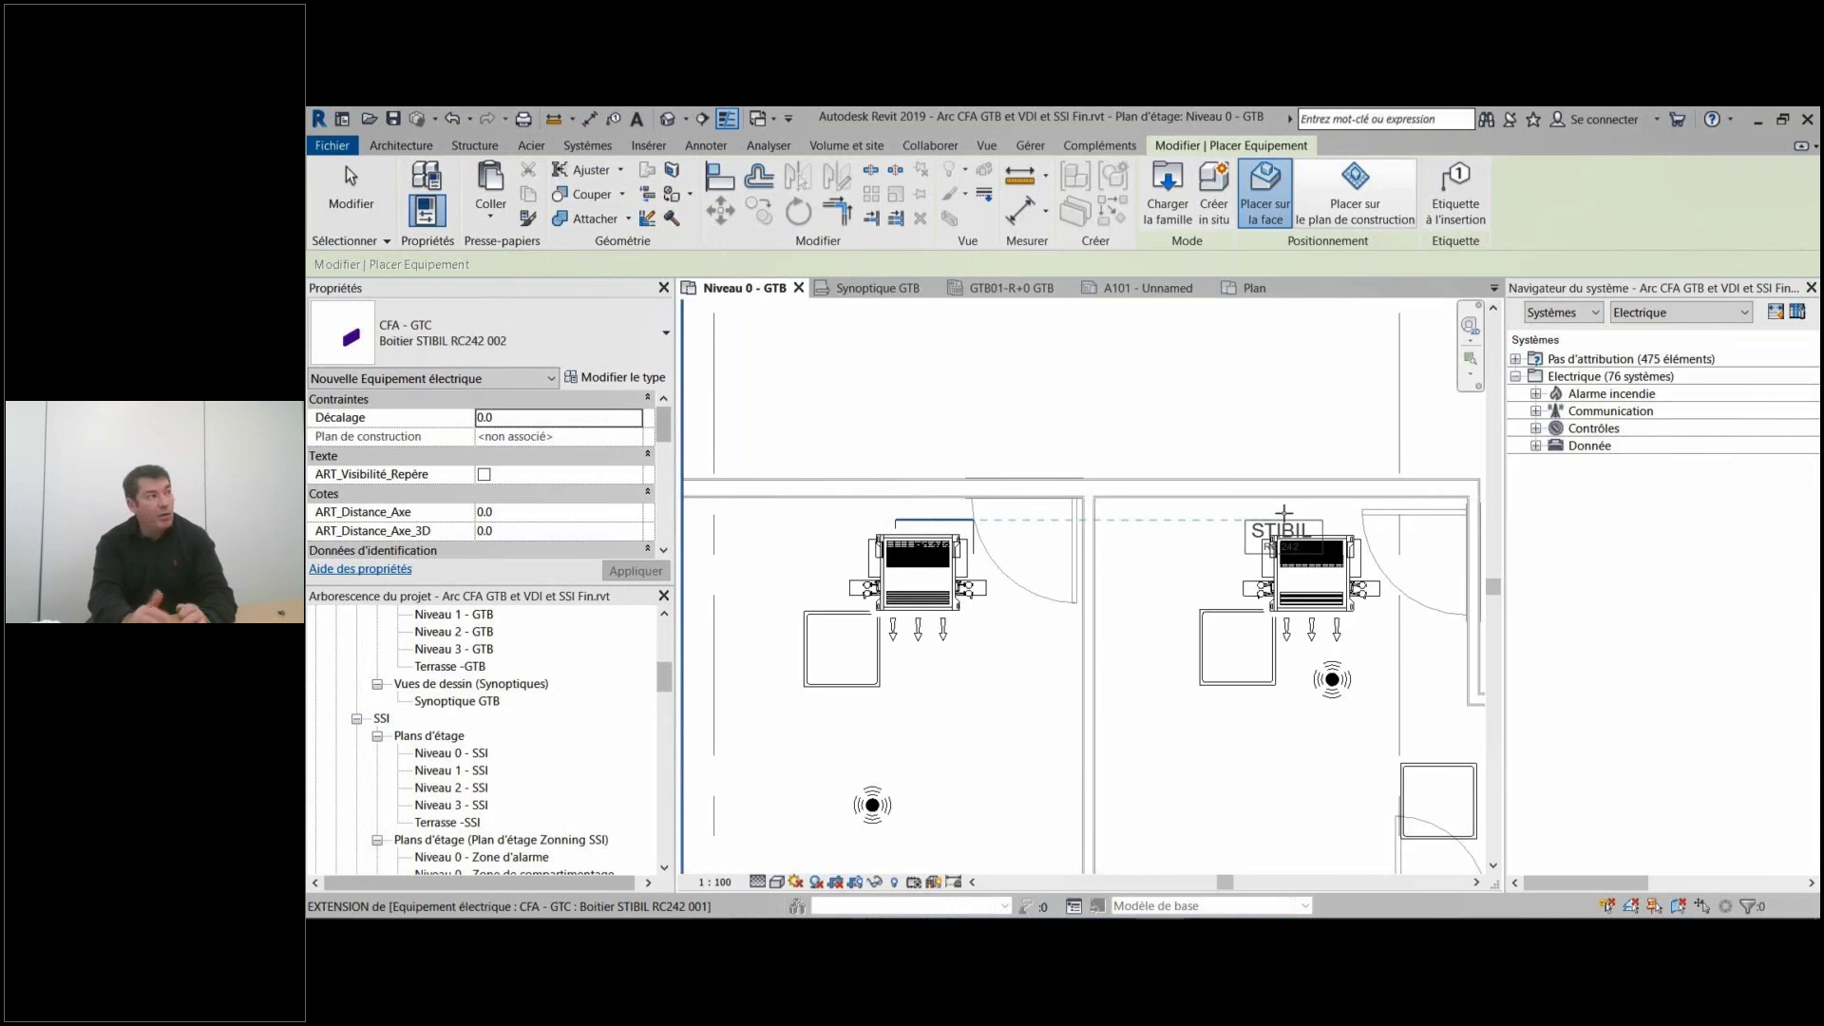
Place Boitier STIBIL RC242 002 by the Vestiaire Sanitaire Hommes cassette and Boitier STIBIL RC242 003 in the third room.
{"action": "left_click", "coordinate": [1292, 497]}
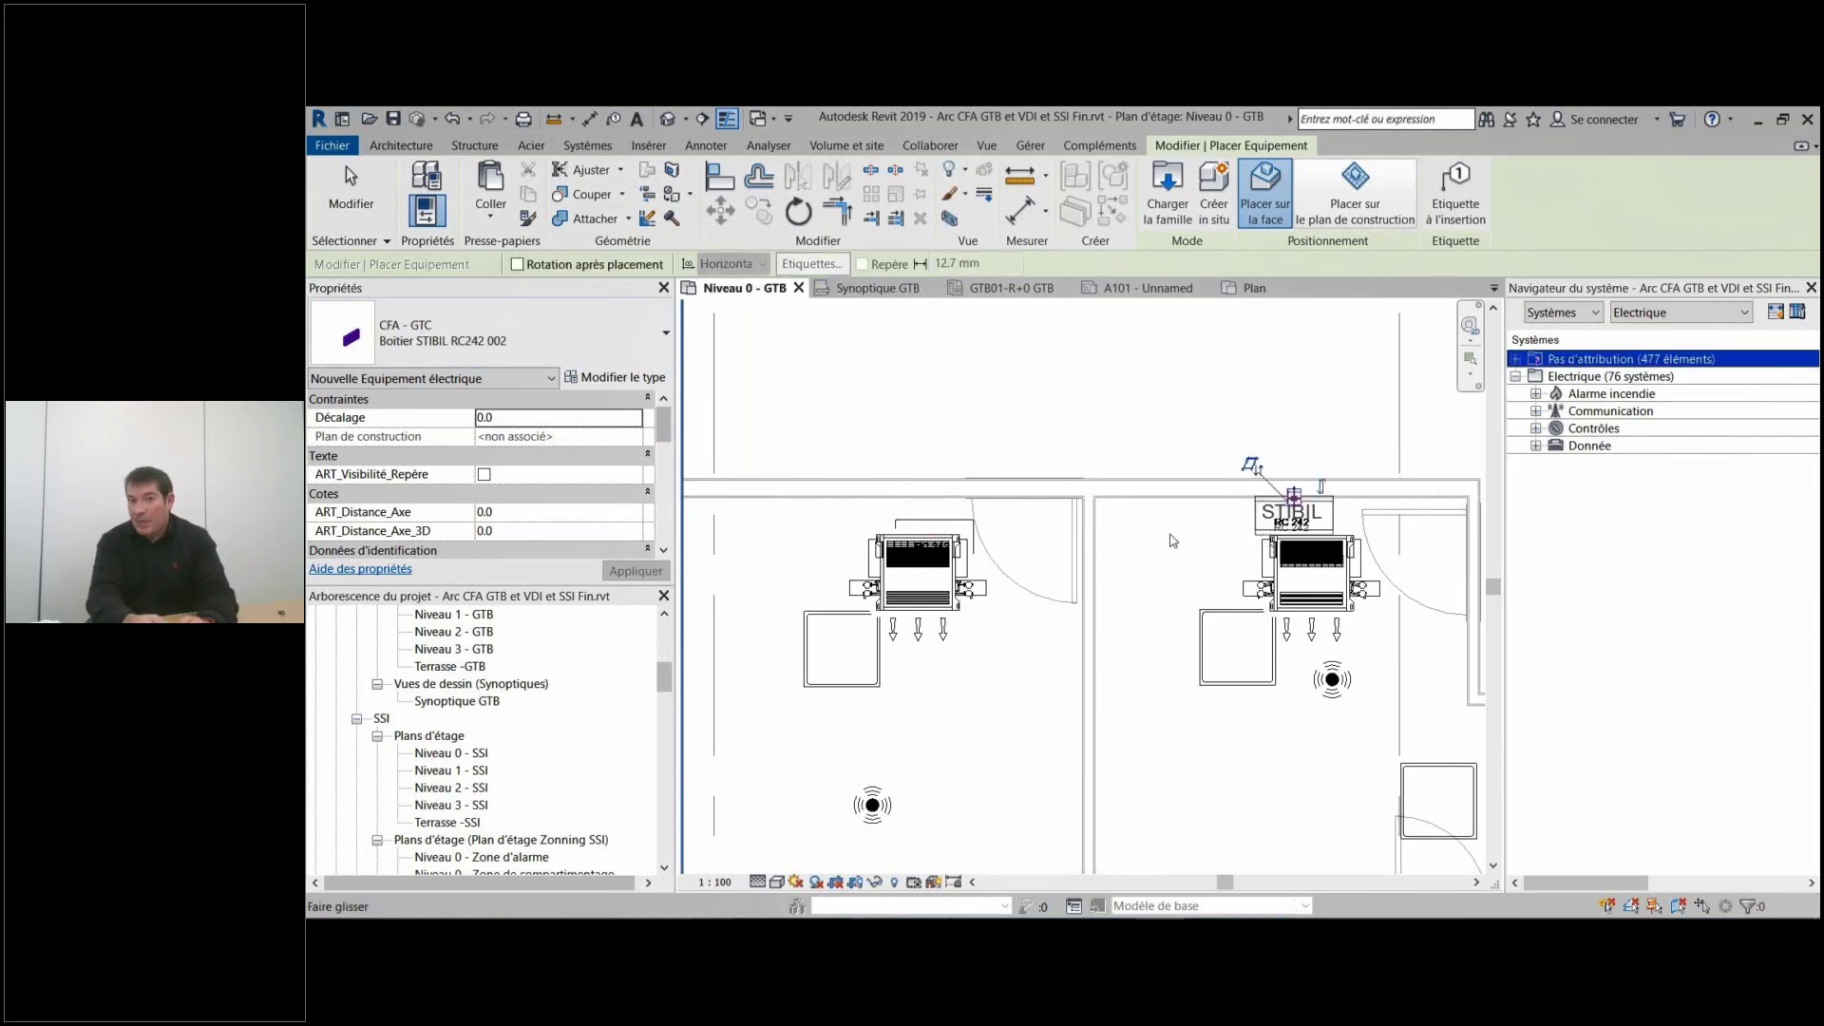
{"action": "scroll", "coordinate": [1171, 540], "scroll_direction": "down", "scroll_amount": 3}
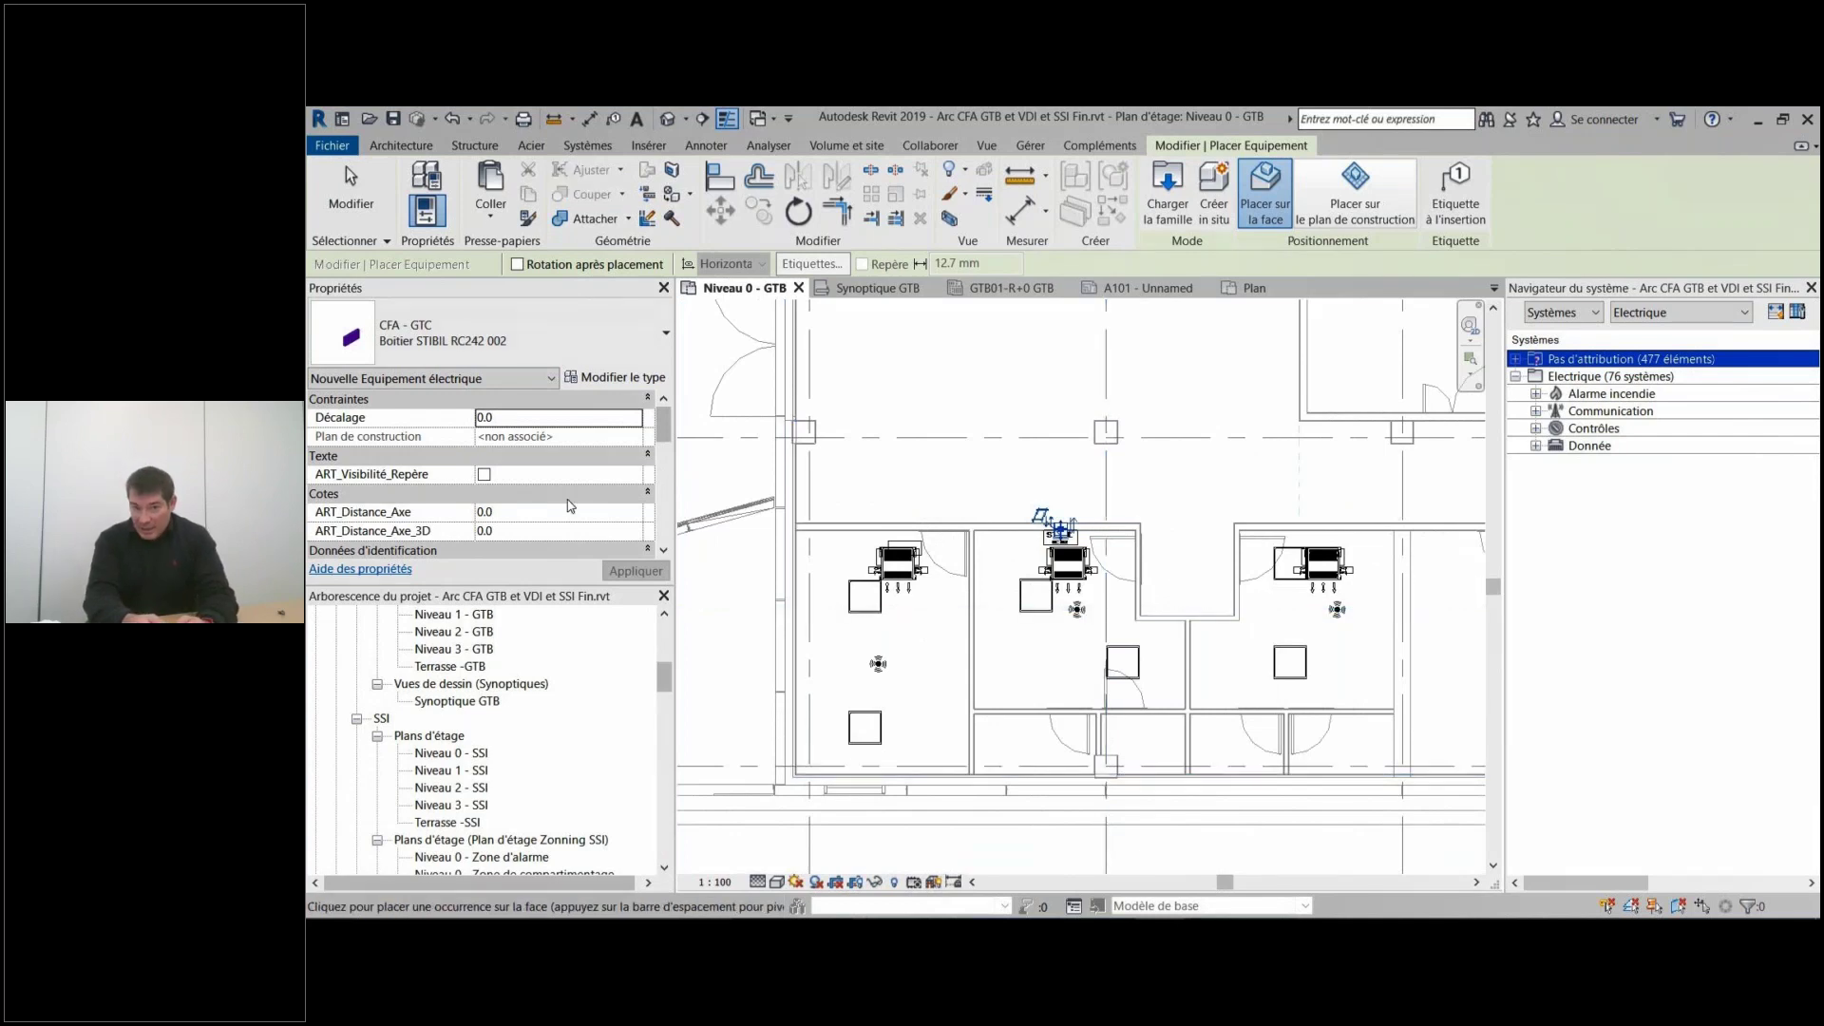
{"action": "scroll", "coordinate": [1045, 527], "scroll_direction": "up", "scroll_amount": 5}
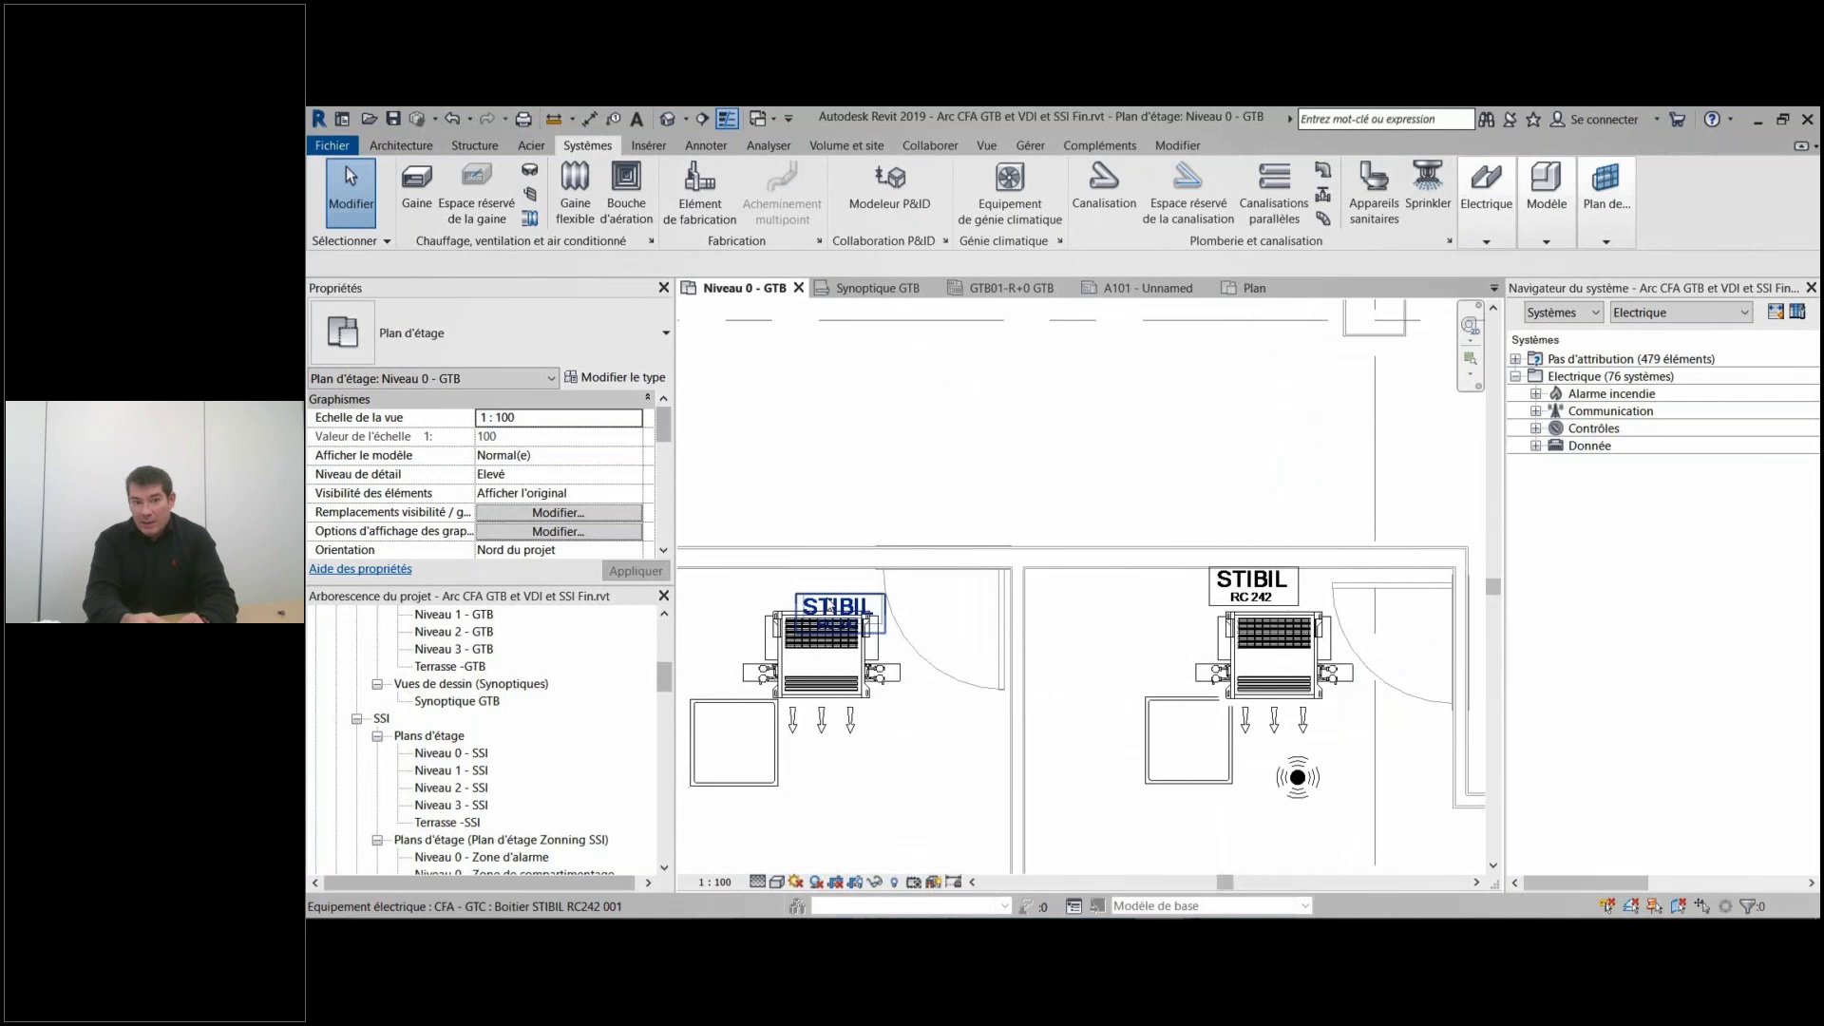
{"action": "left_click", "coordinate": [833, 606]}
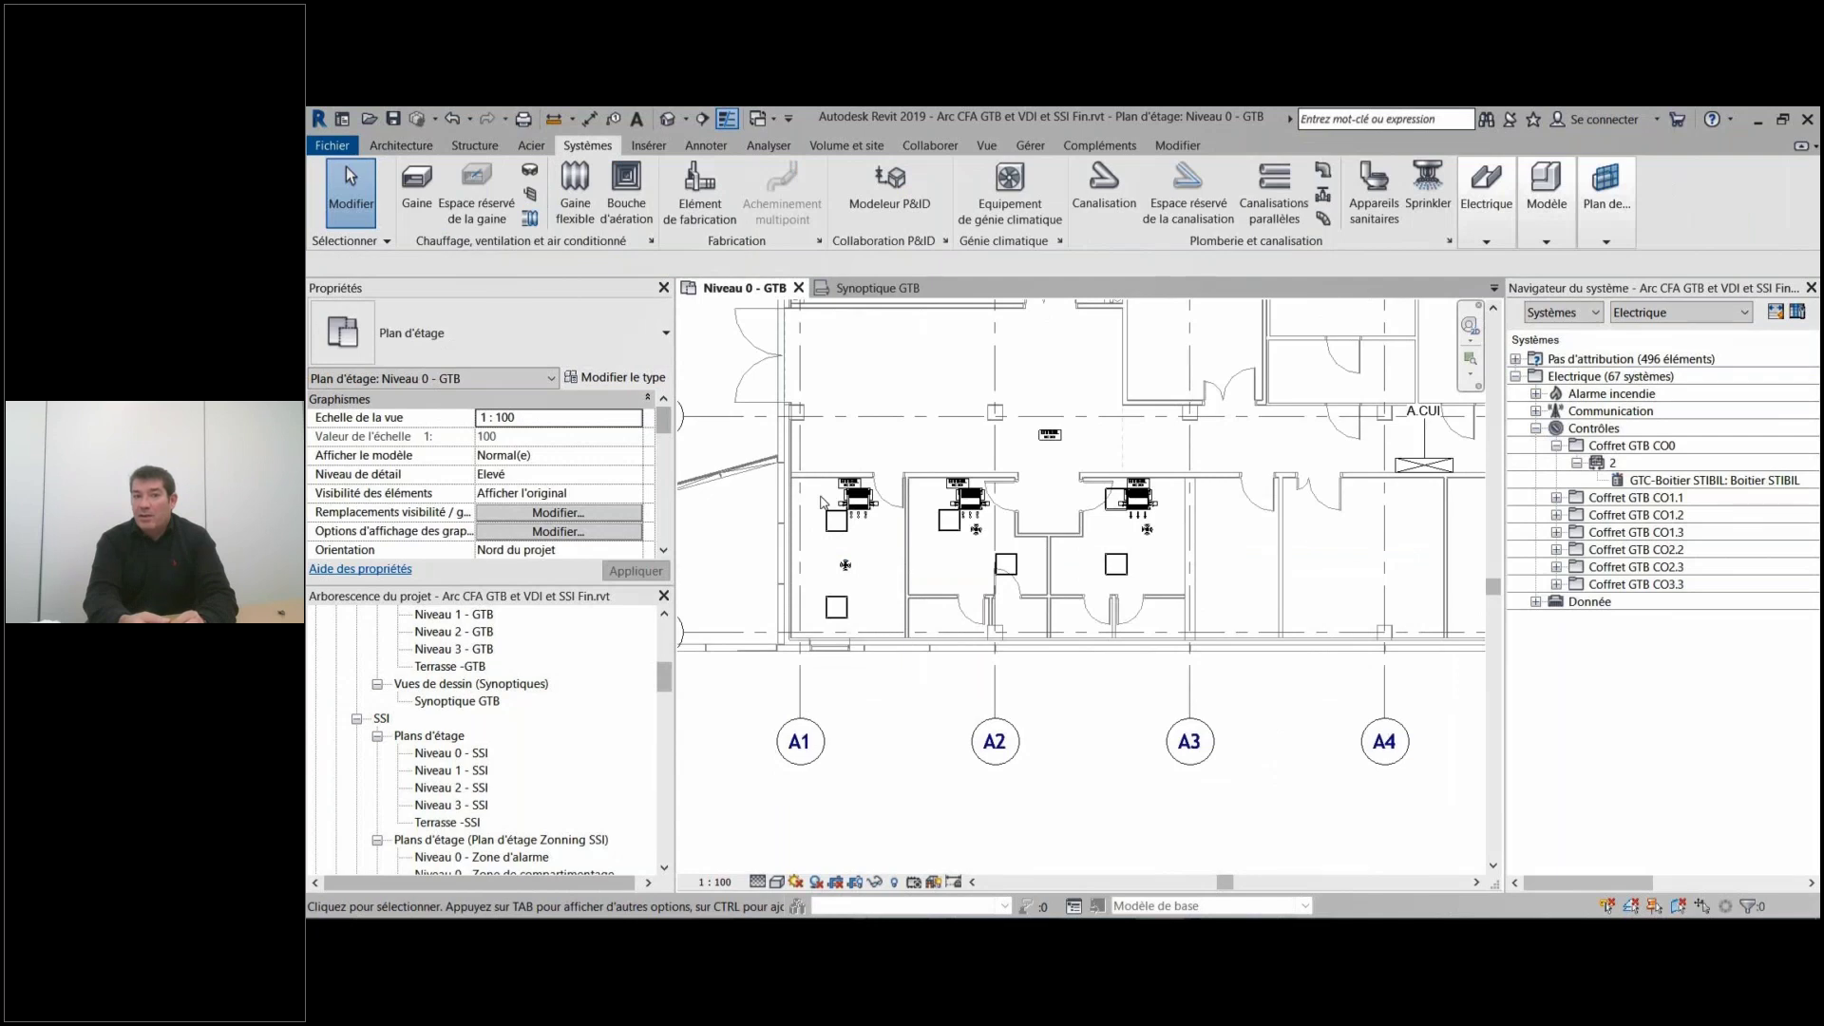
Create a Contrôles circuit for the two luminaires in the Bureau du chef & économe and assign it to Boitier STIBIL RC242 001.
{"action": "scroll", "coordinate": [823, 504], "scroll_direction": "down", "scroll_amount": 1}
{"action": "middle_click_drag", "start_coordinate": [715, 545], "coordinate": [857, 574]}
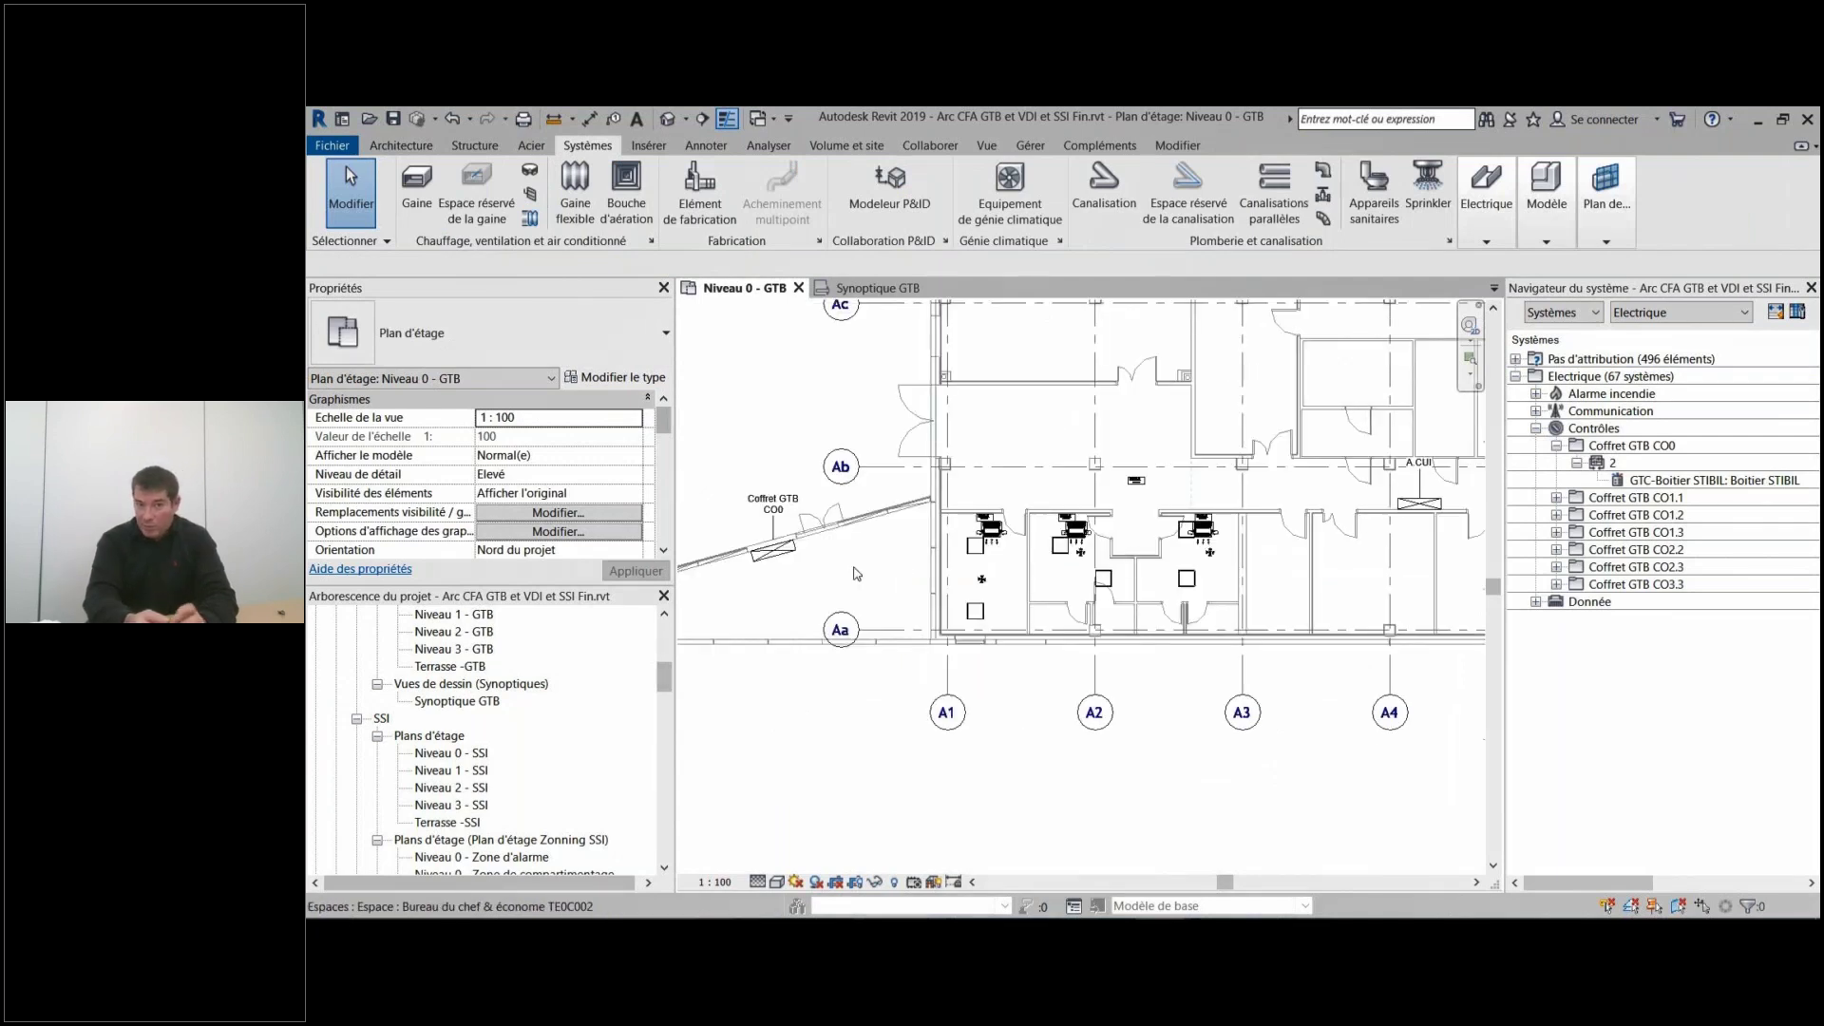
{"action": "scroll", "coordinate": [1003, 563], "scroll_direction": "up", "scroll_amount": 2}
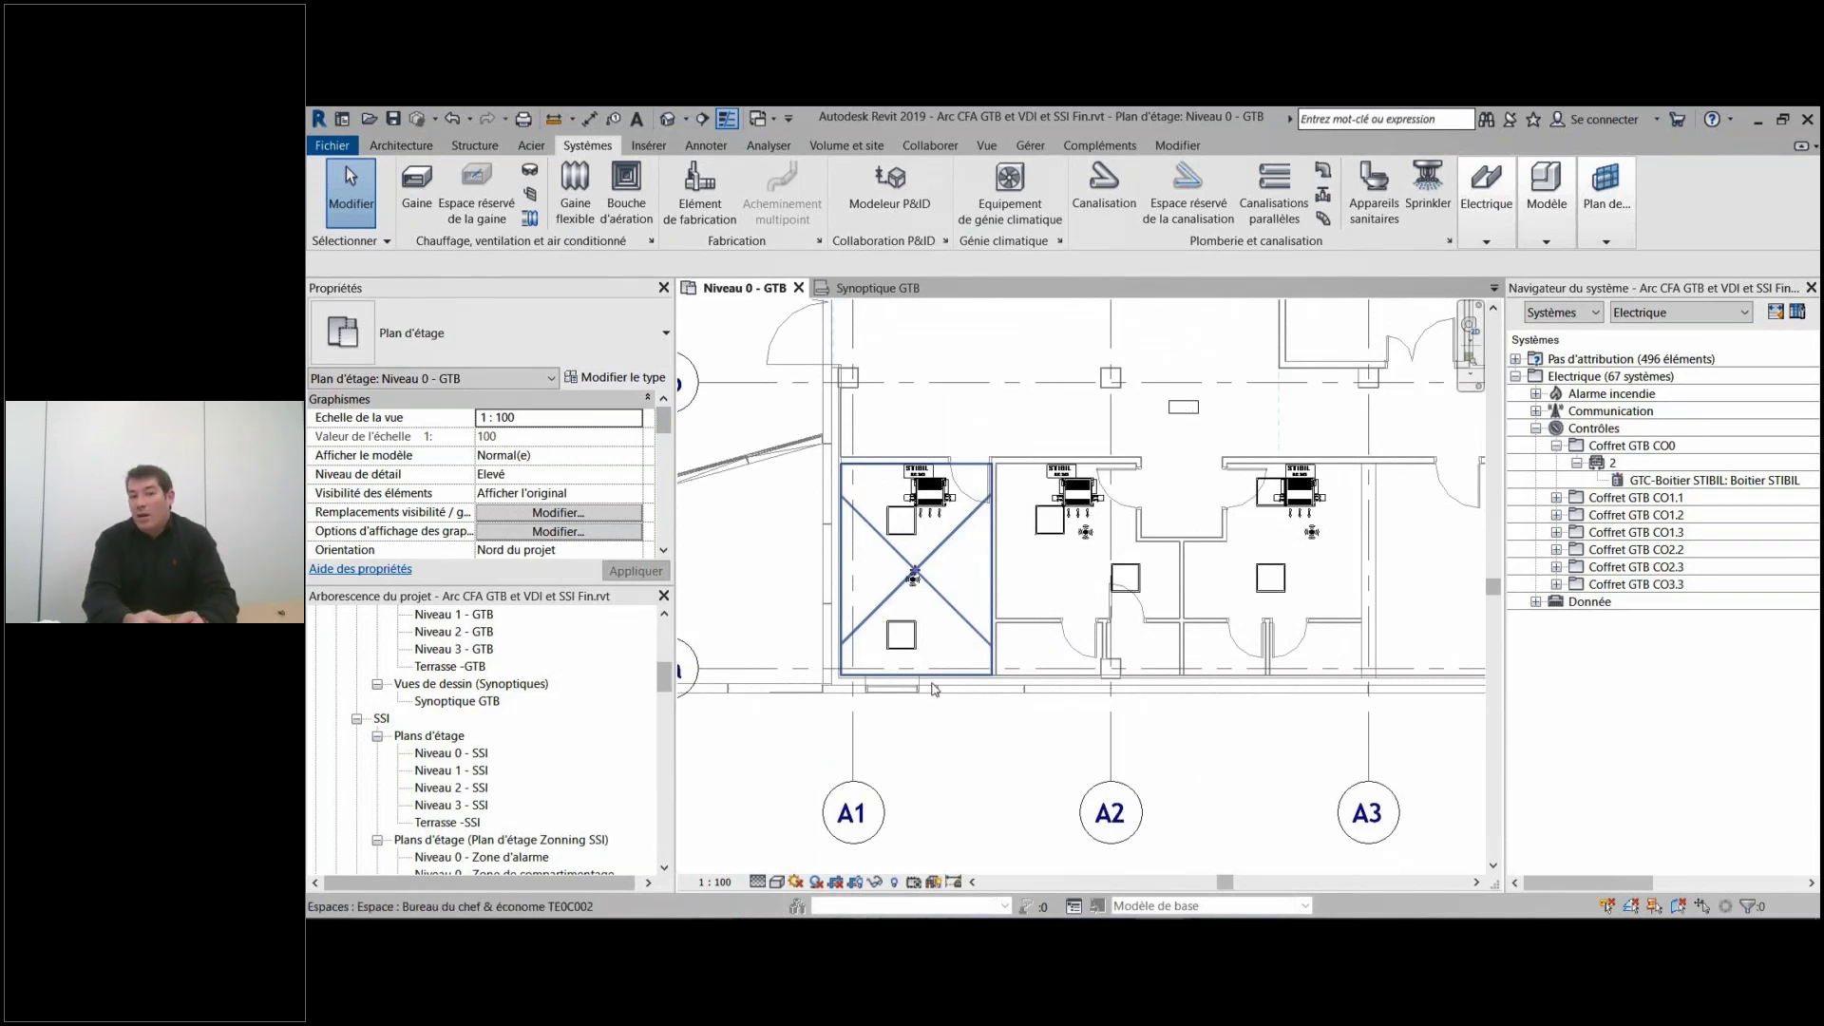
{"action": "left_click", "coordinate": [900, 642]}
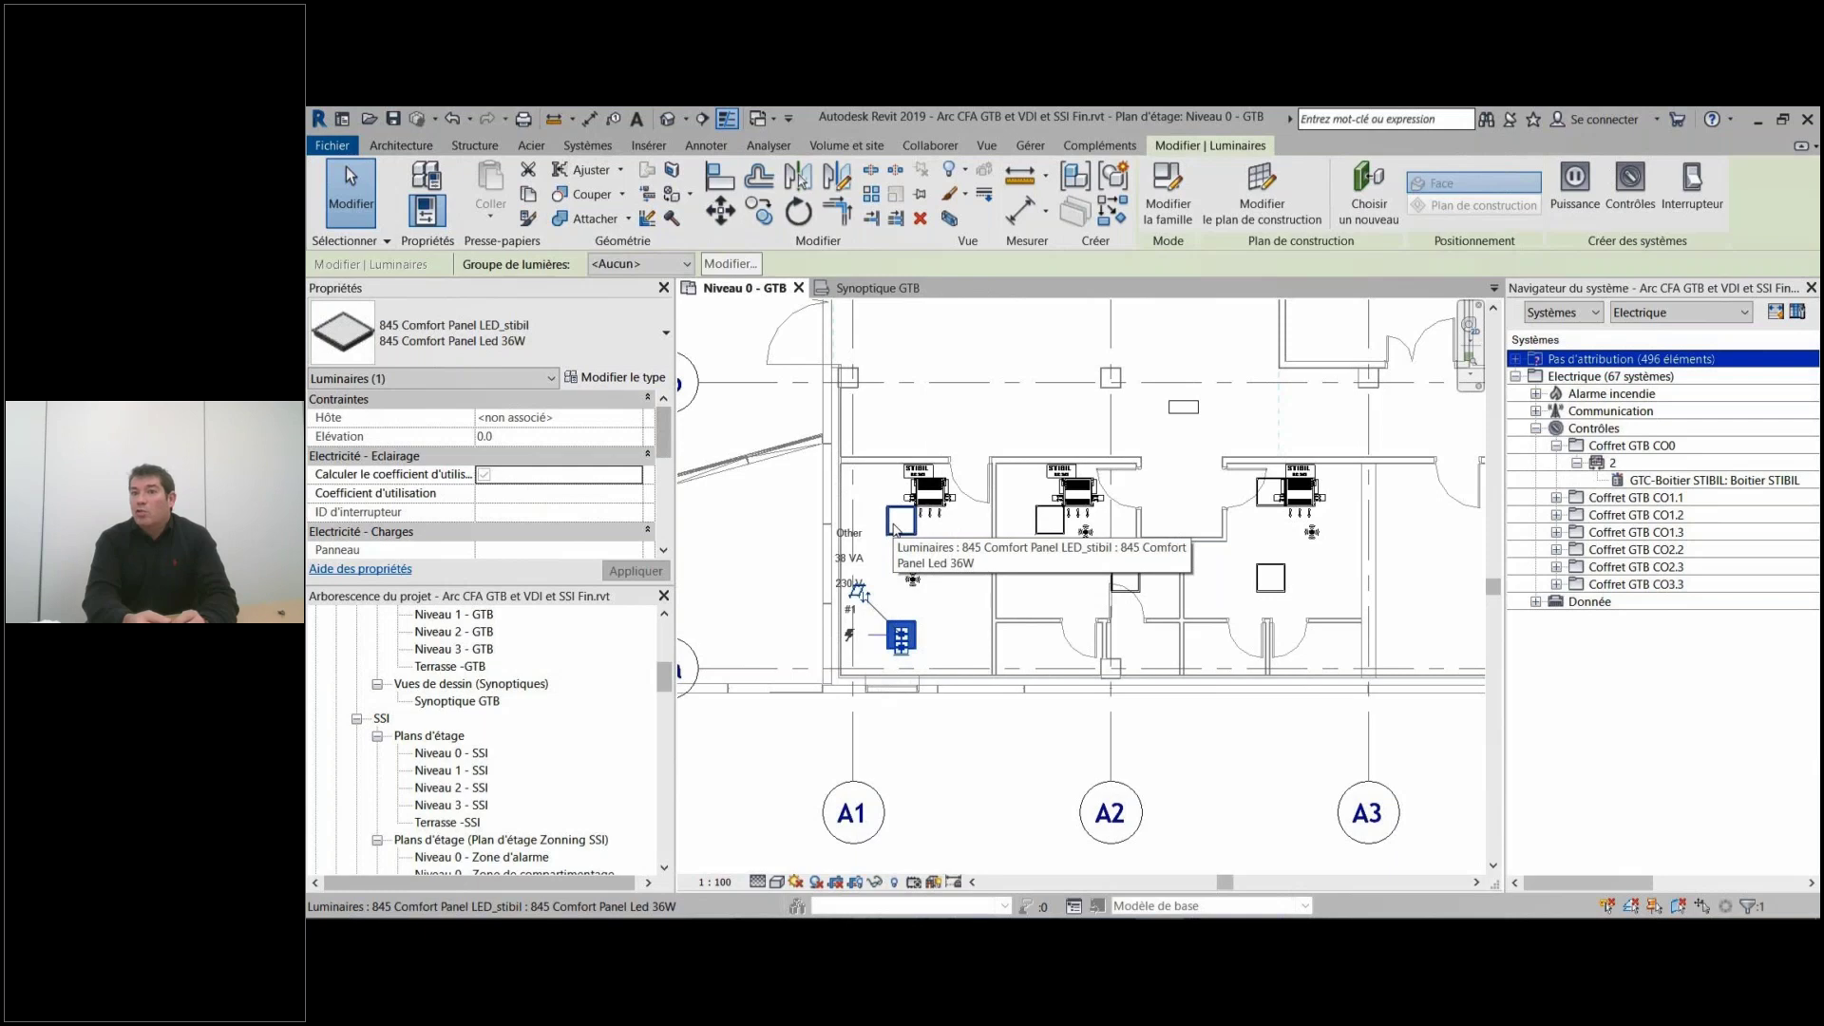
{"action": "left_click", "coordinate": [897, 523], "text": "ctrl"}
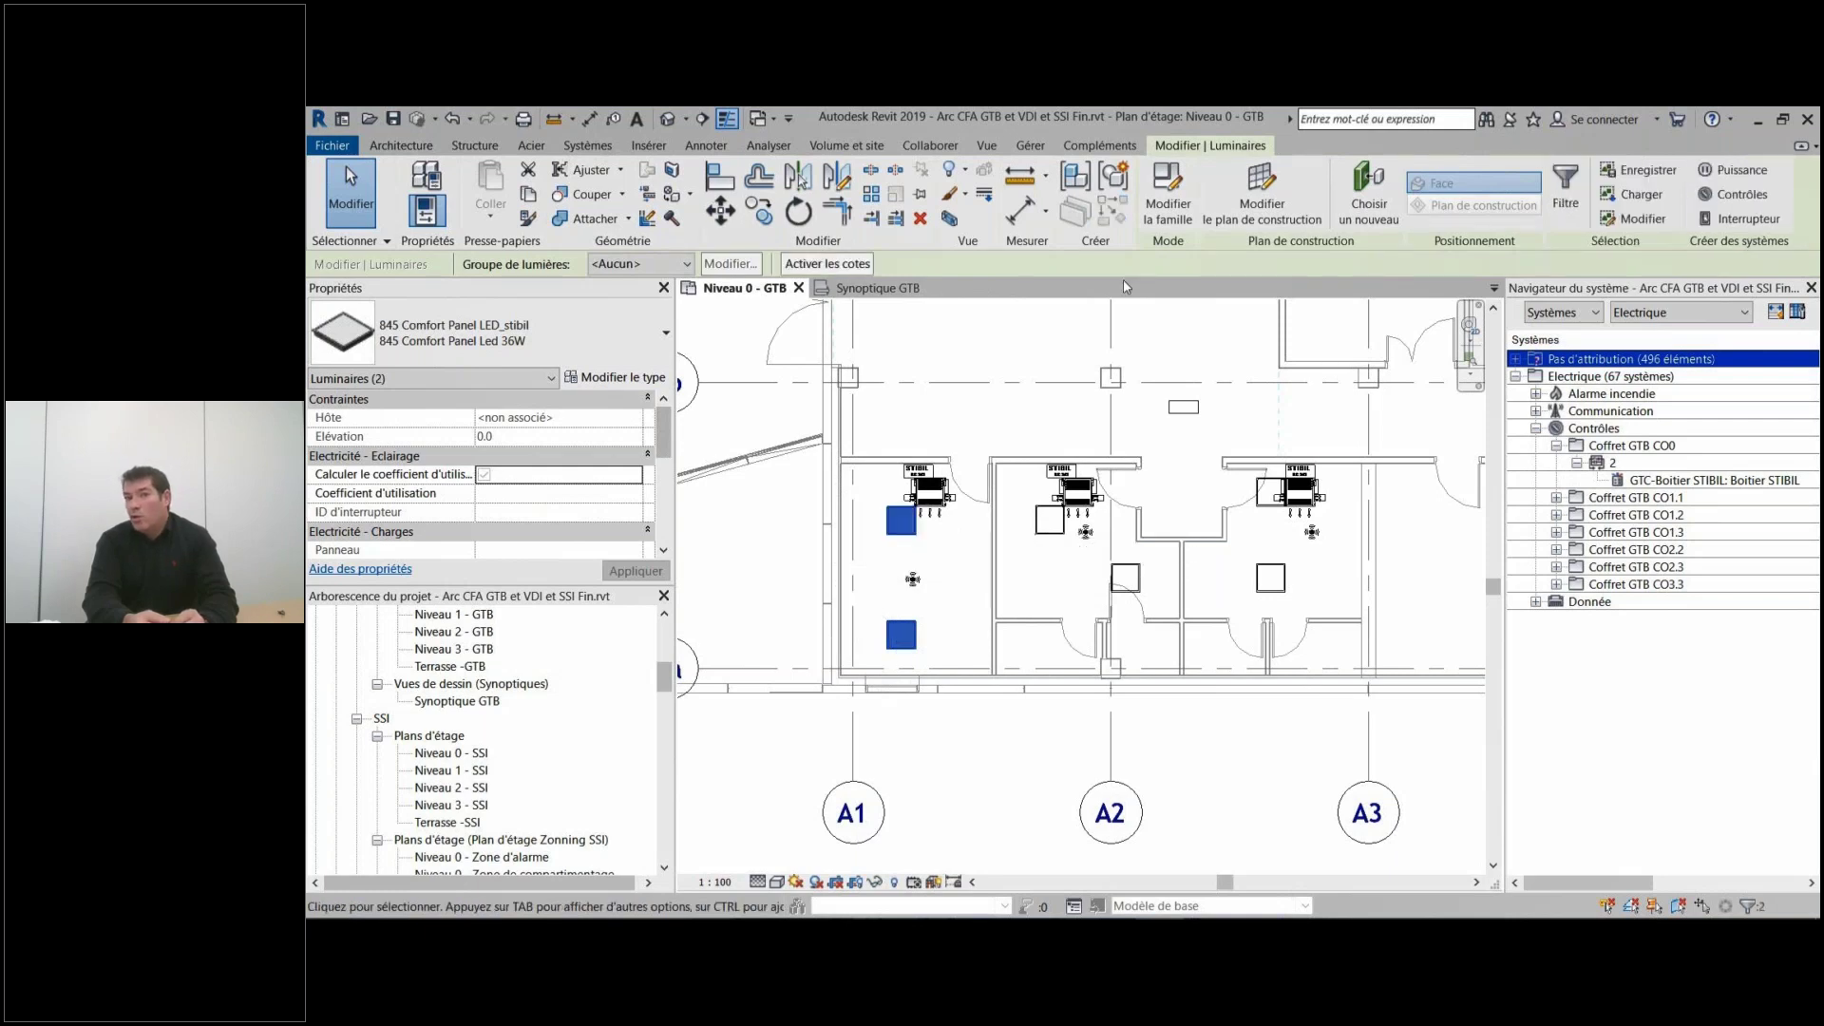
{"action": "left_click", "coordinate": [1738, 195]}
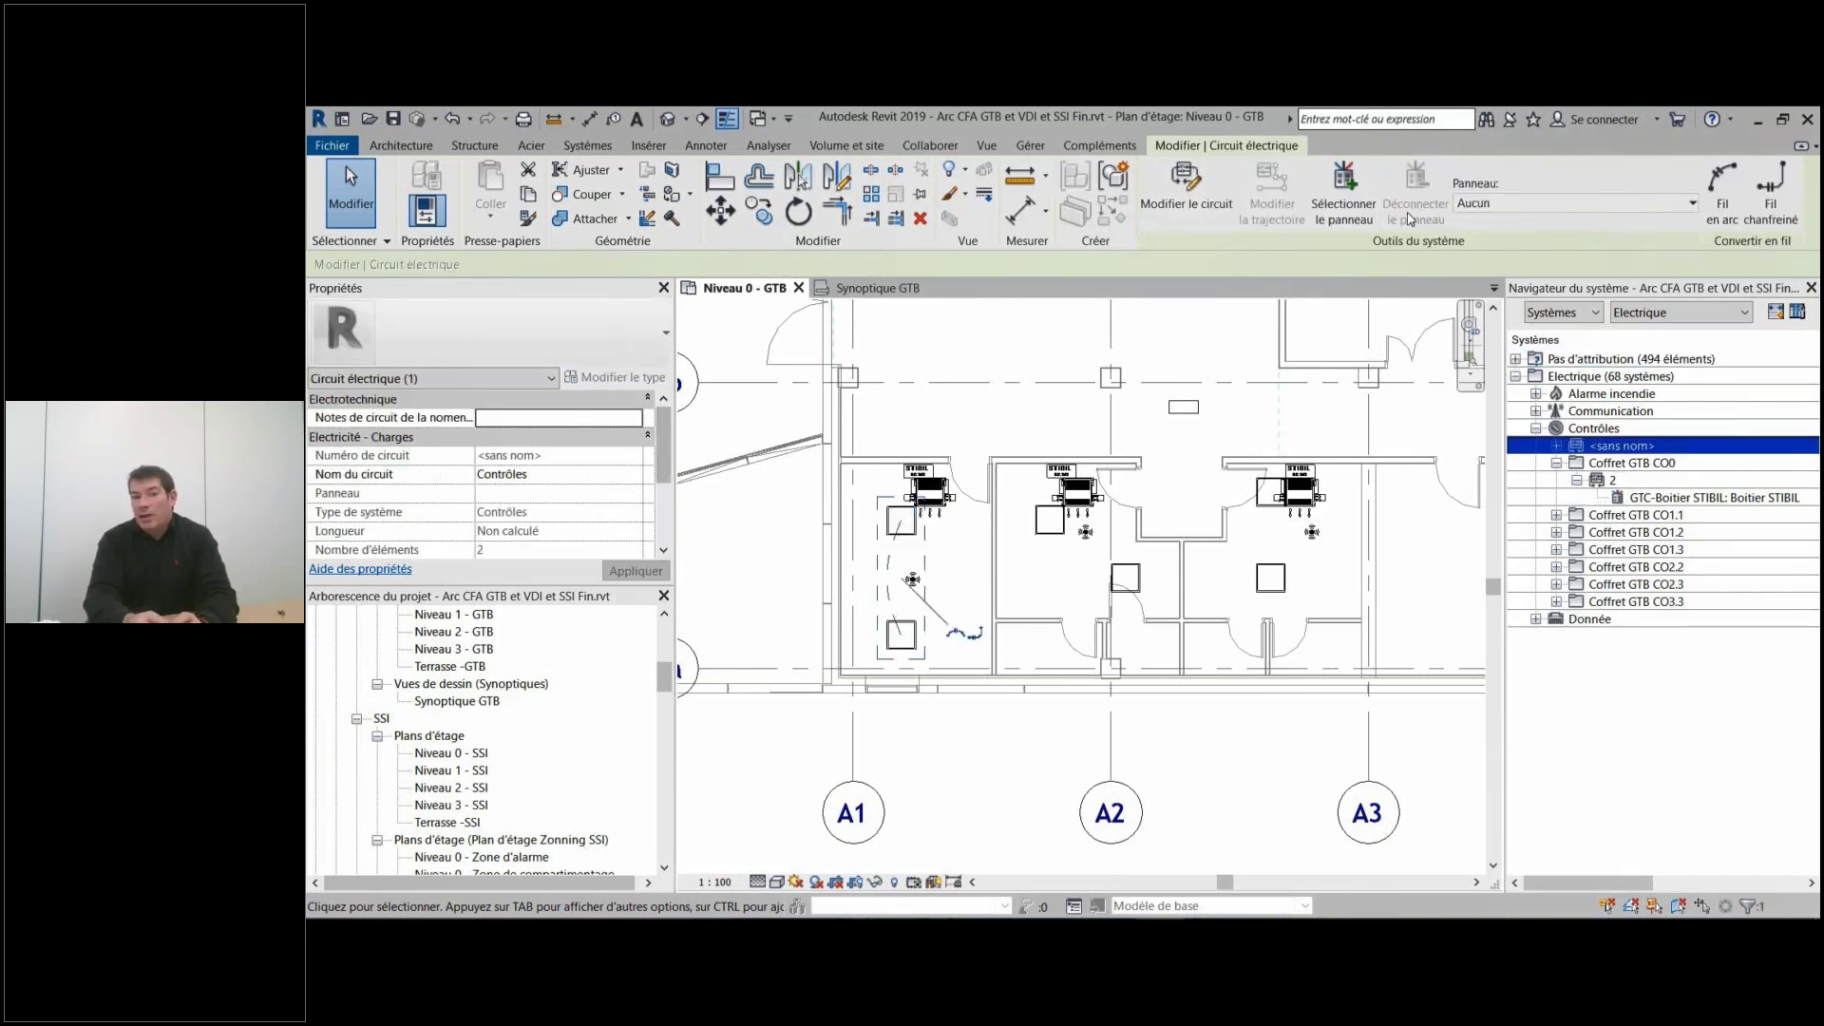
{"action": "key", "text": "Escape"}
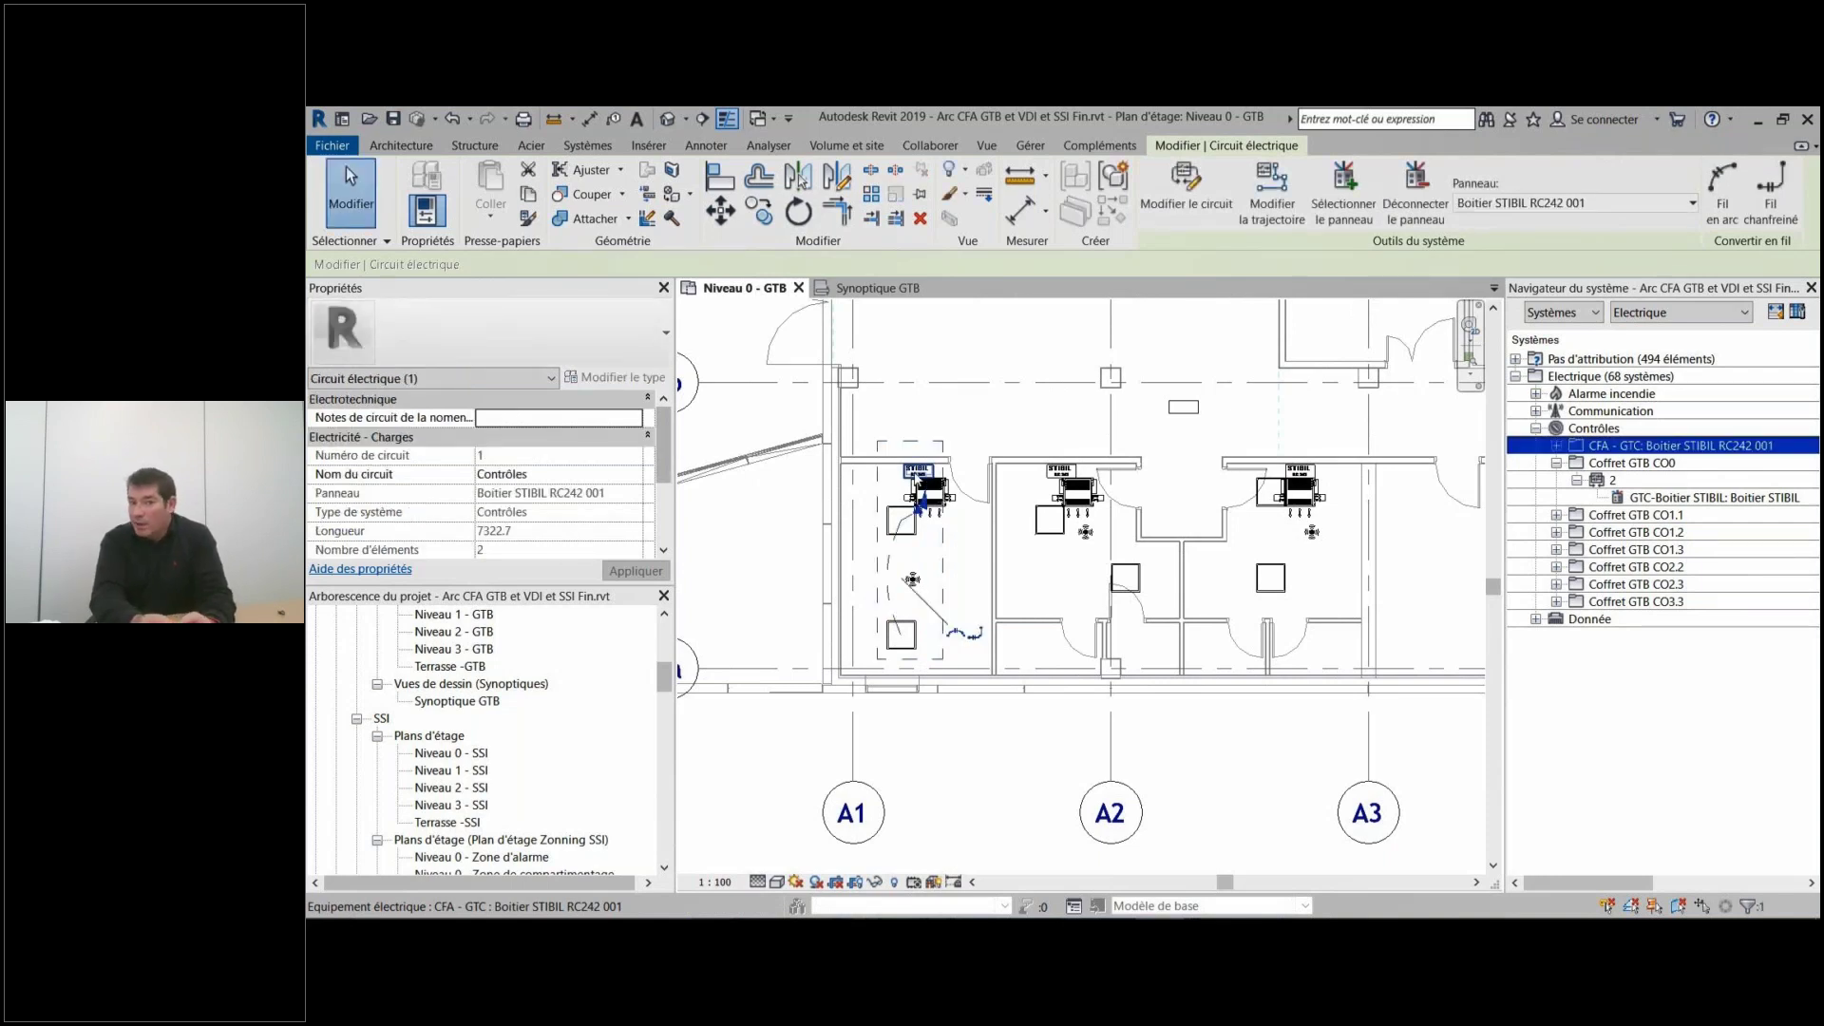
Circuit the presence detector and the cassette unit of the Bureau du chef & économe as Contrôles on Boitier STIBIL RC242 001.
{"action": "left_click", "coordinate": [913, 579]}
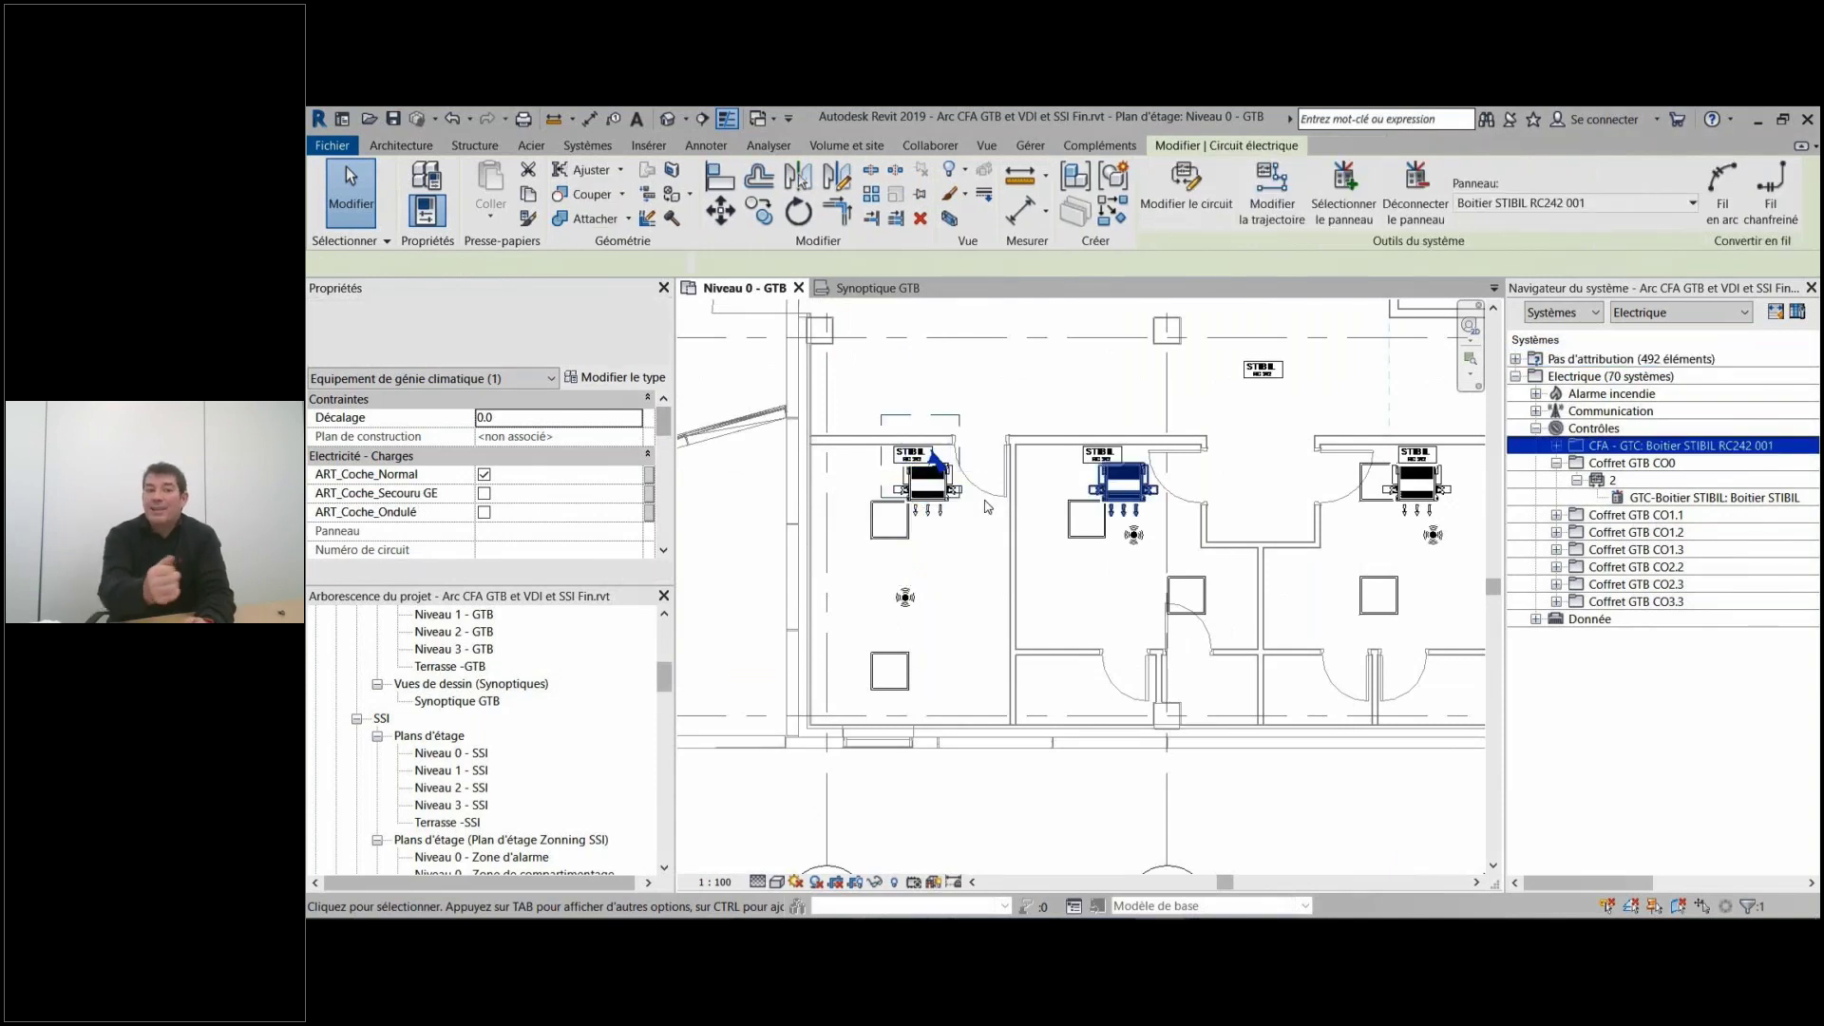
{"action": "left_click", "coordinate": [1051, 599]}
Create a Contrôles circuit for the luminaire beside the Vestiaire Sanitaire Hommes cassette and assign it to Boitier STIBIL RC242 002.
{"action": "scroll", "coordinate": [1133, 587], "scroll_direction": "up", "scroll_amount": 2}
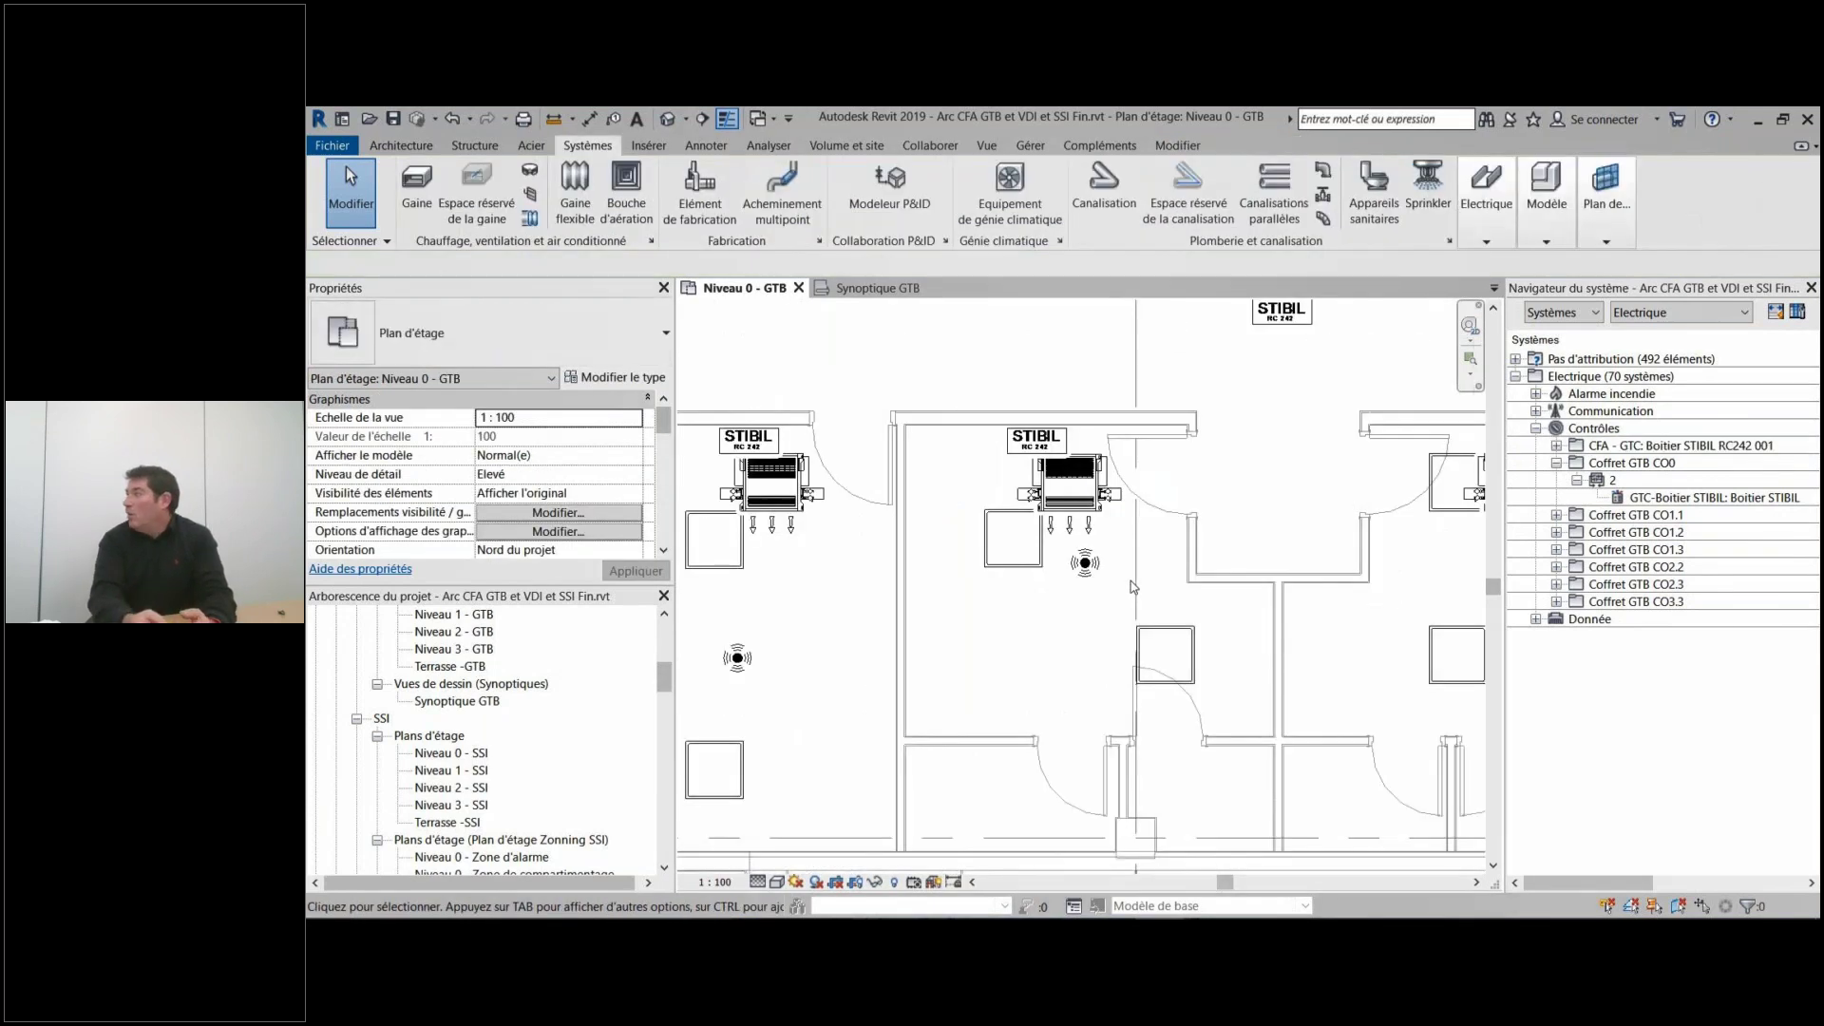
{"action": "left_click", "coordinate": [1013, 538]}
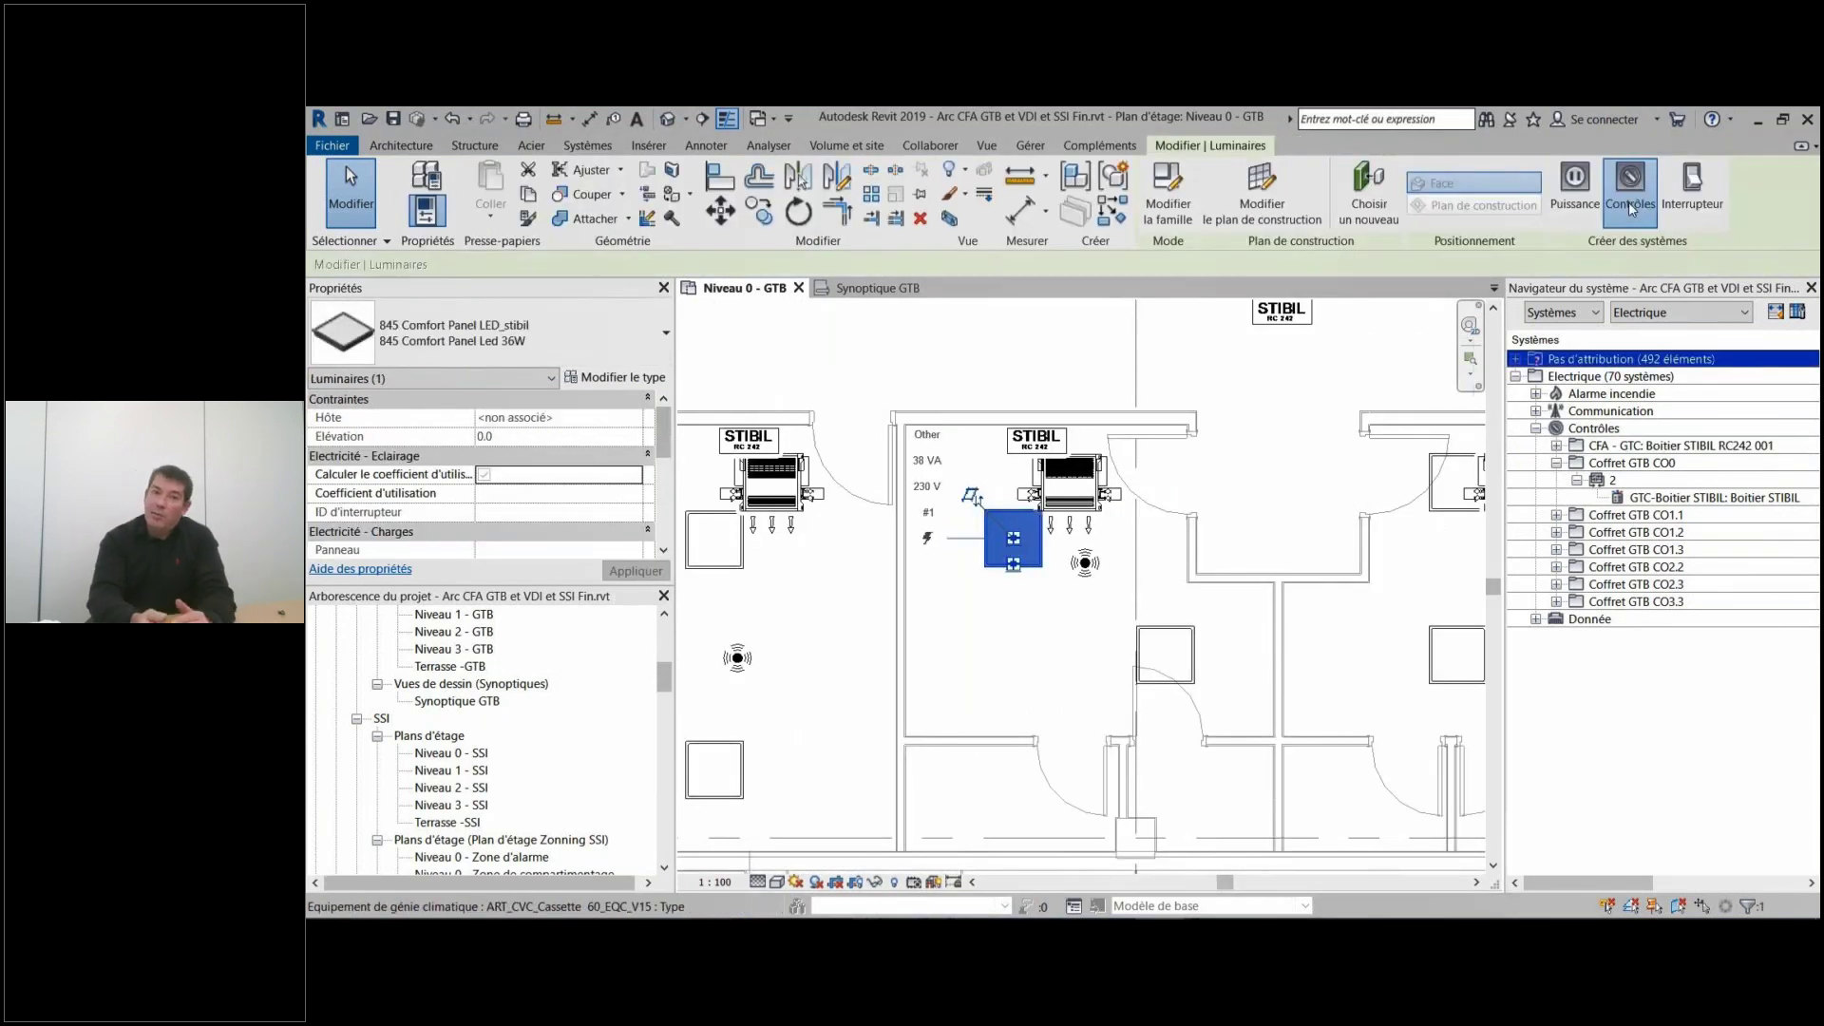
{"action": "left_click", "coordinate": [1630, 208]}
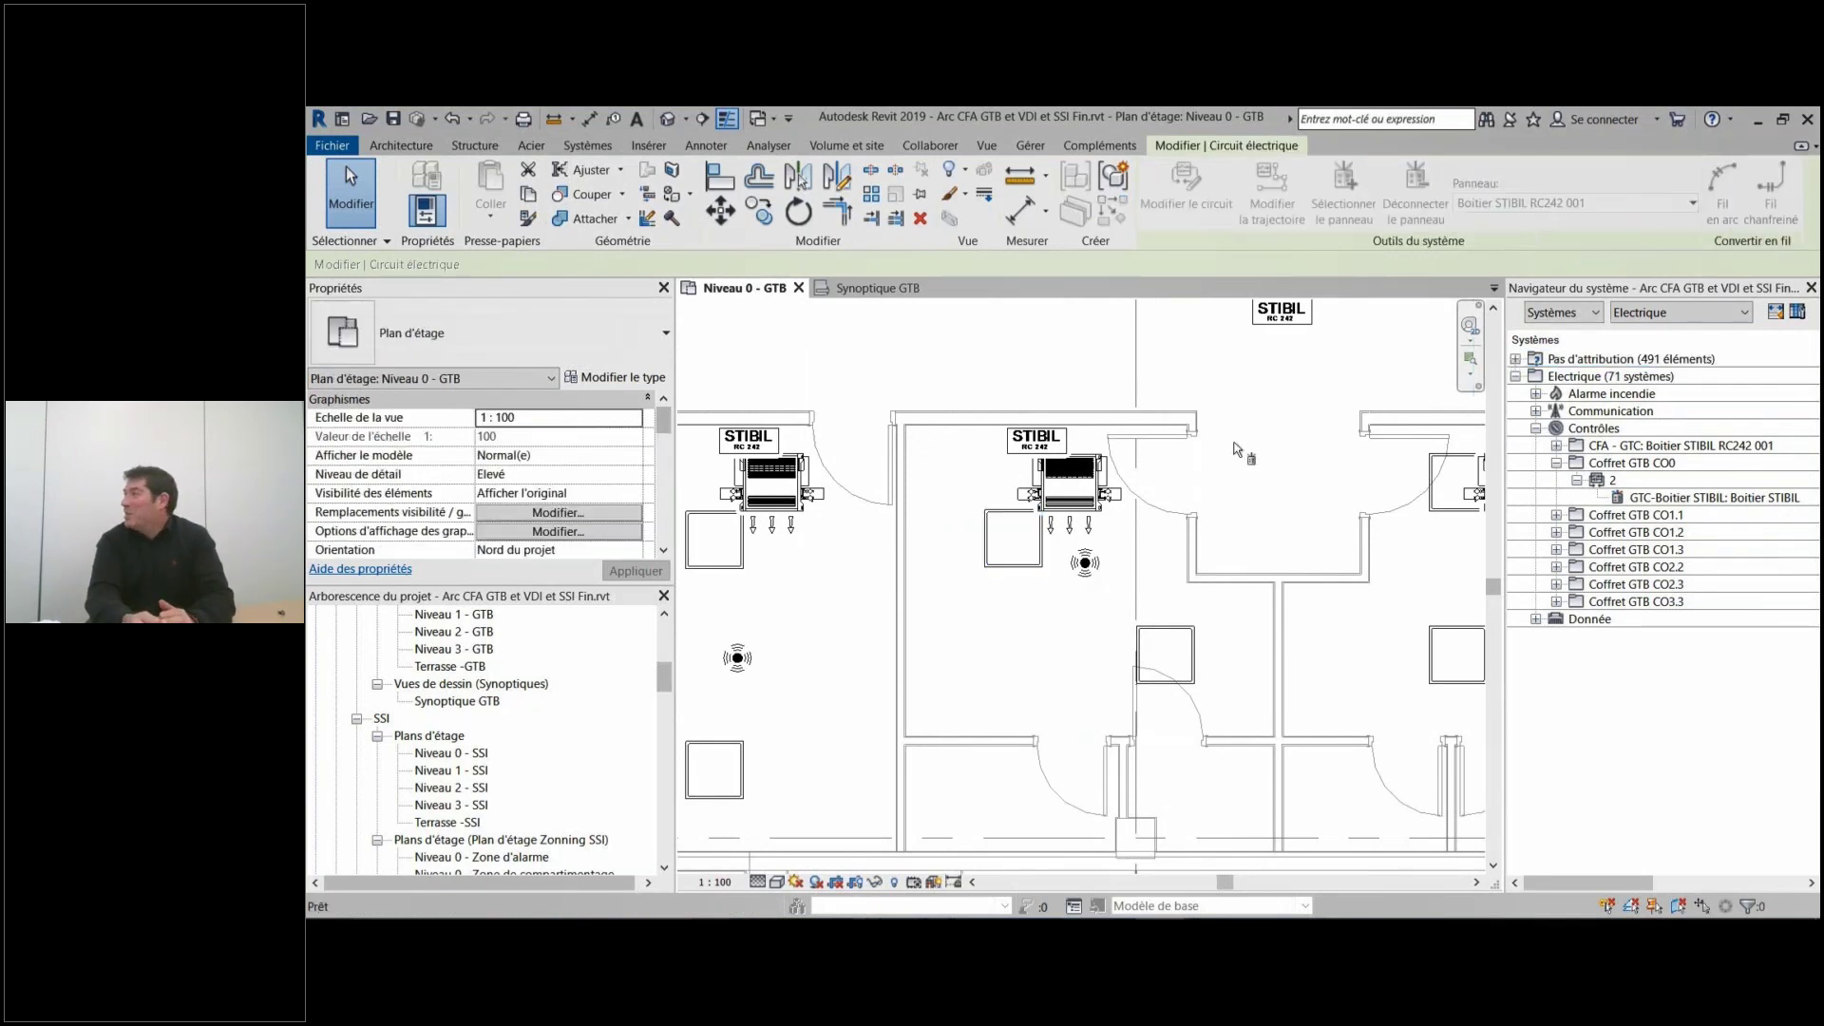
{"action": "left_click", "coordinate": [1069, 470]}
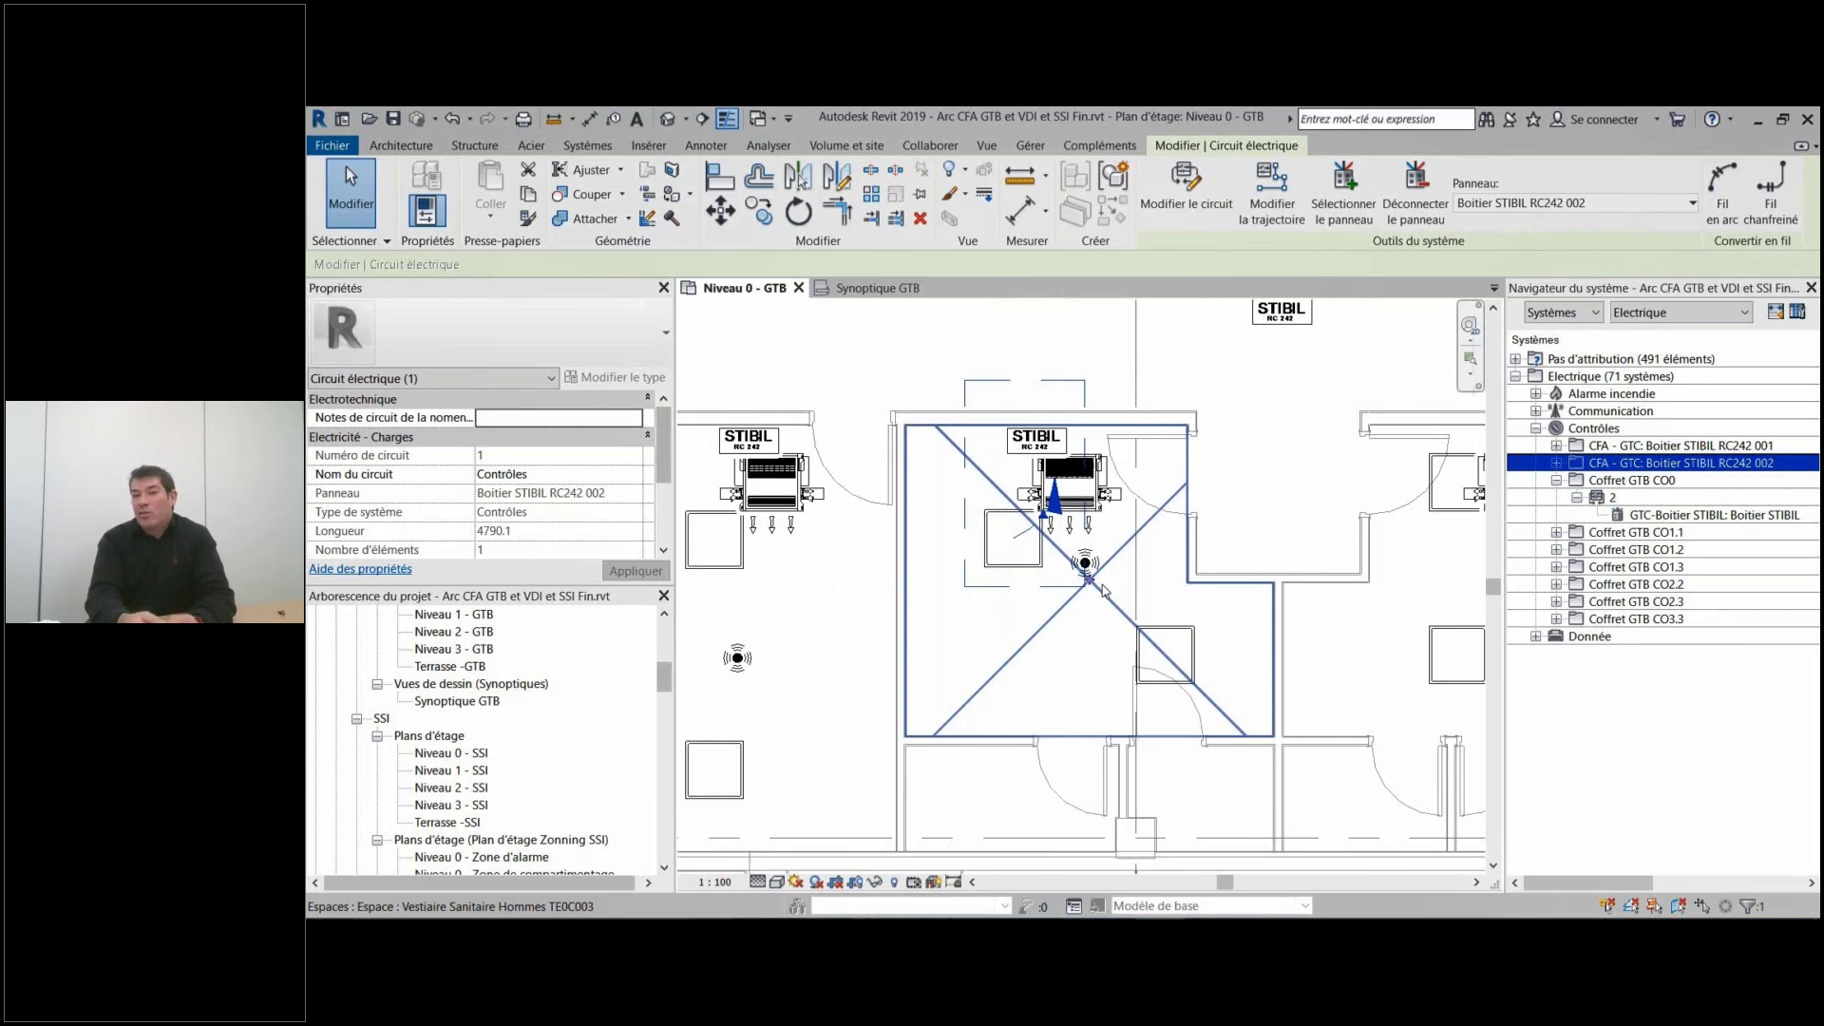
Create separate Contrôles circuits on Boitier STIBIL RC242 002 for the Vestiaire Sanitaire Hommes presence detector and cassette unit.
{"action": "left_click", "coordinate": [1100, 584]}
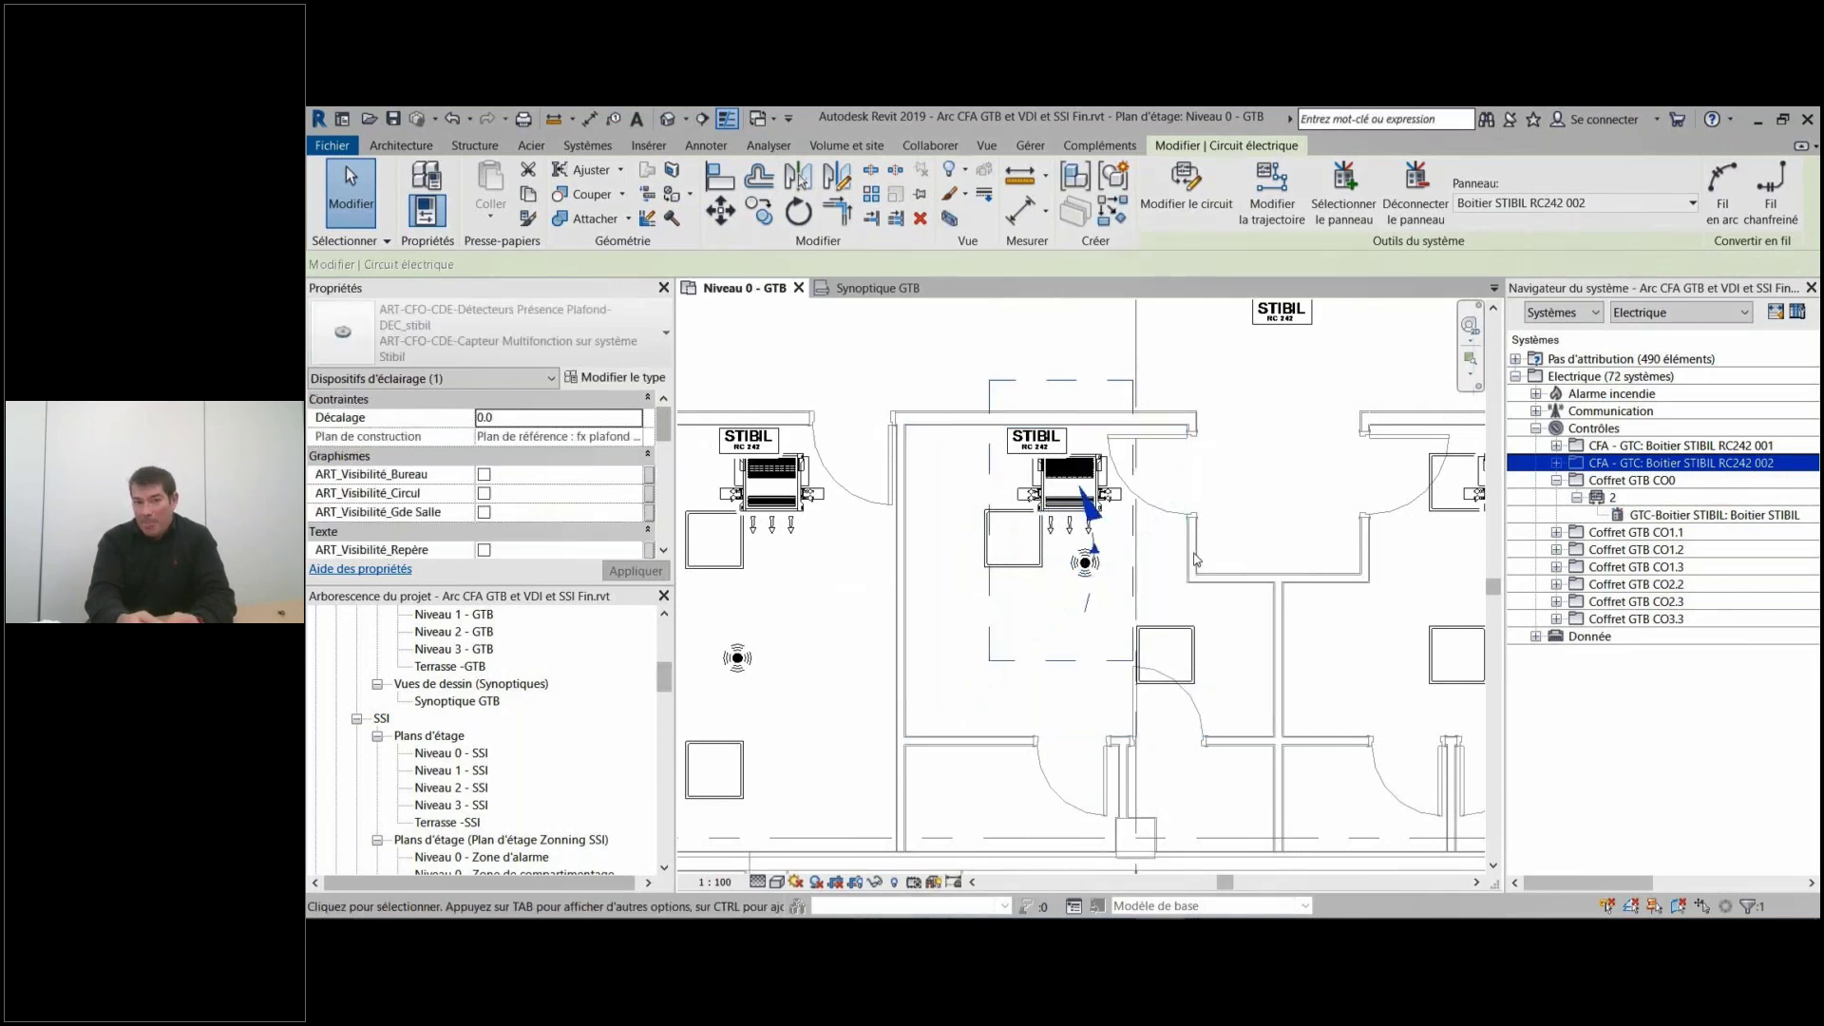
{"action": "left_click", "coordinate": [1071, 482]}
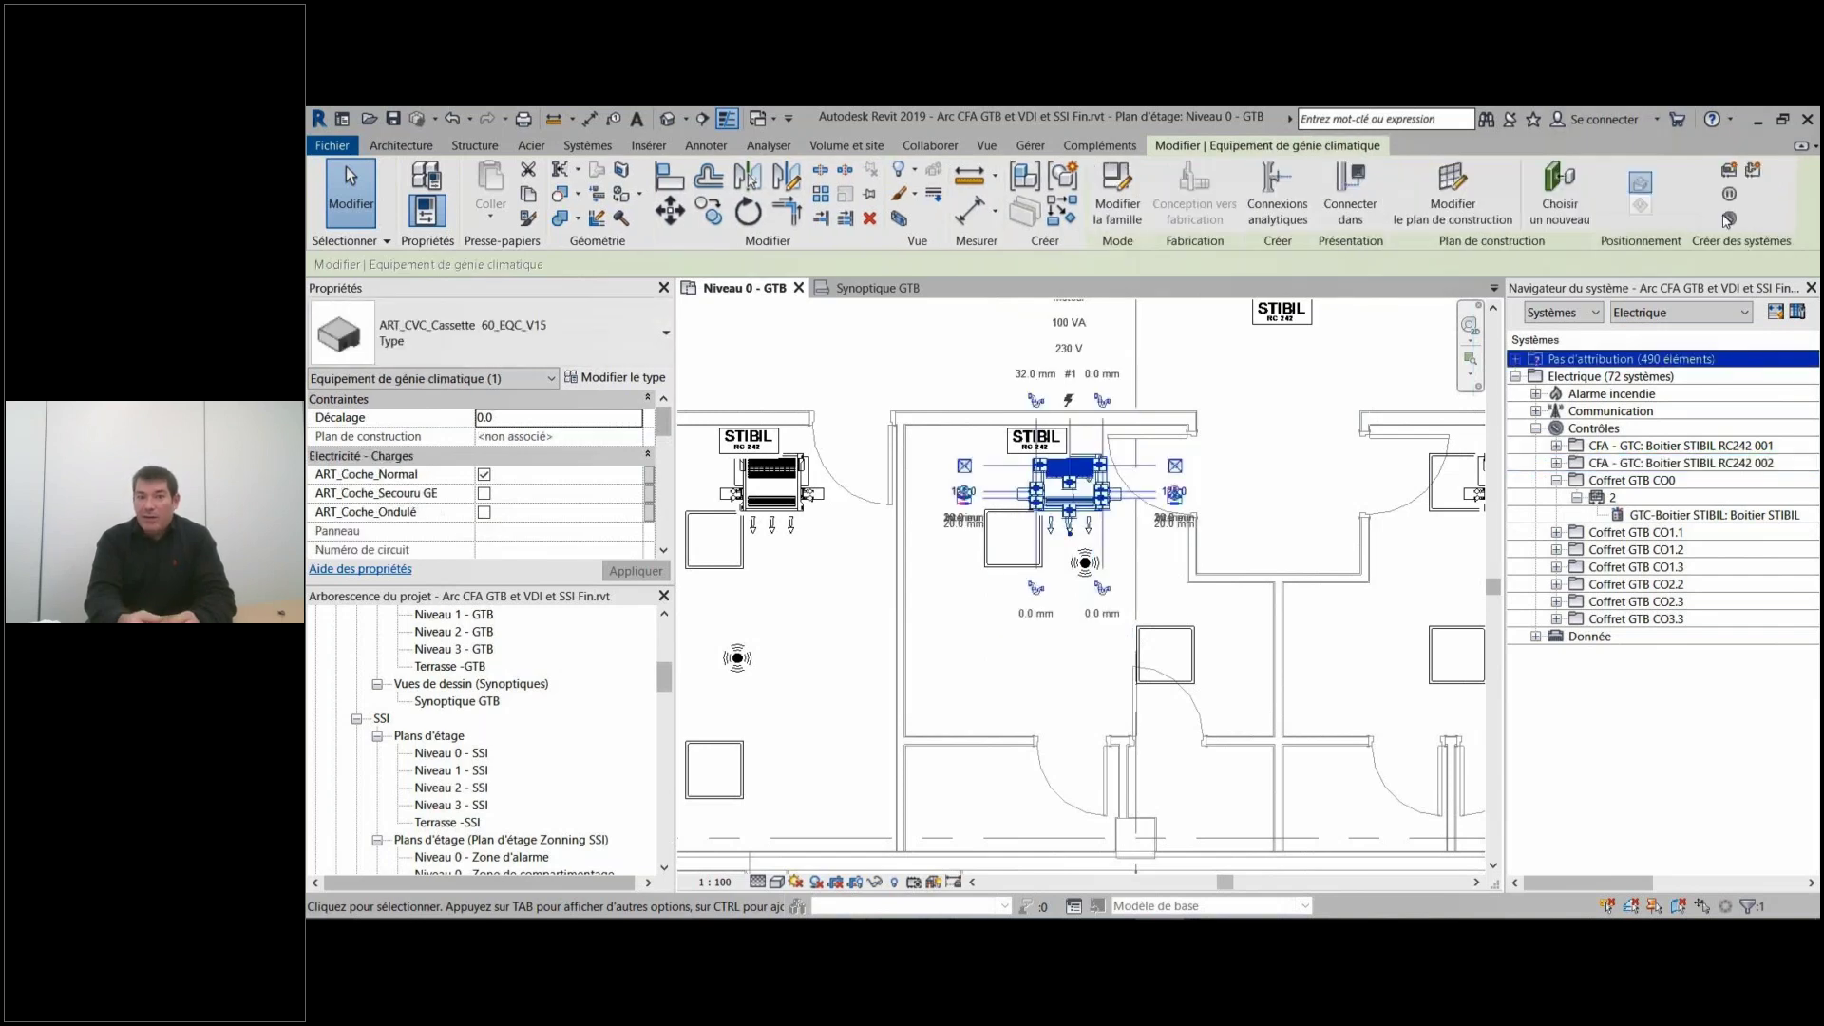
{"action": "left_click", "coordinate": [1727, 220]}
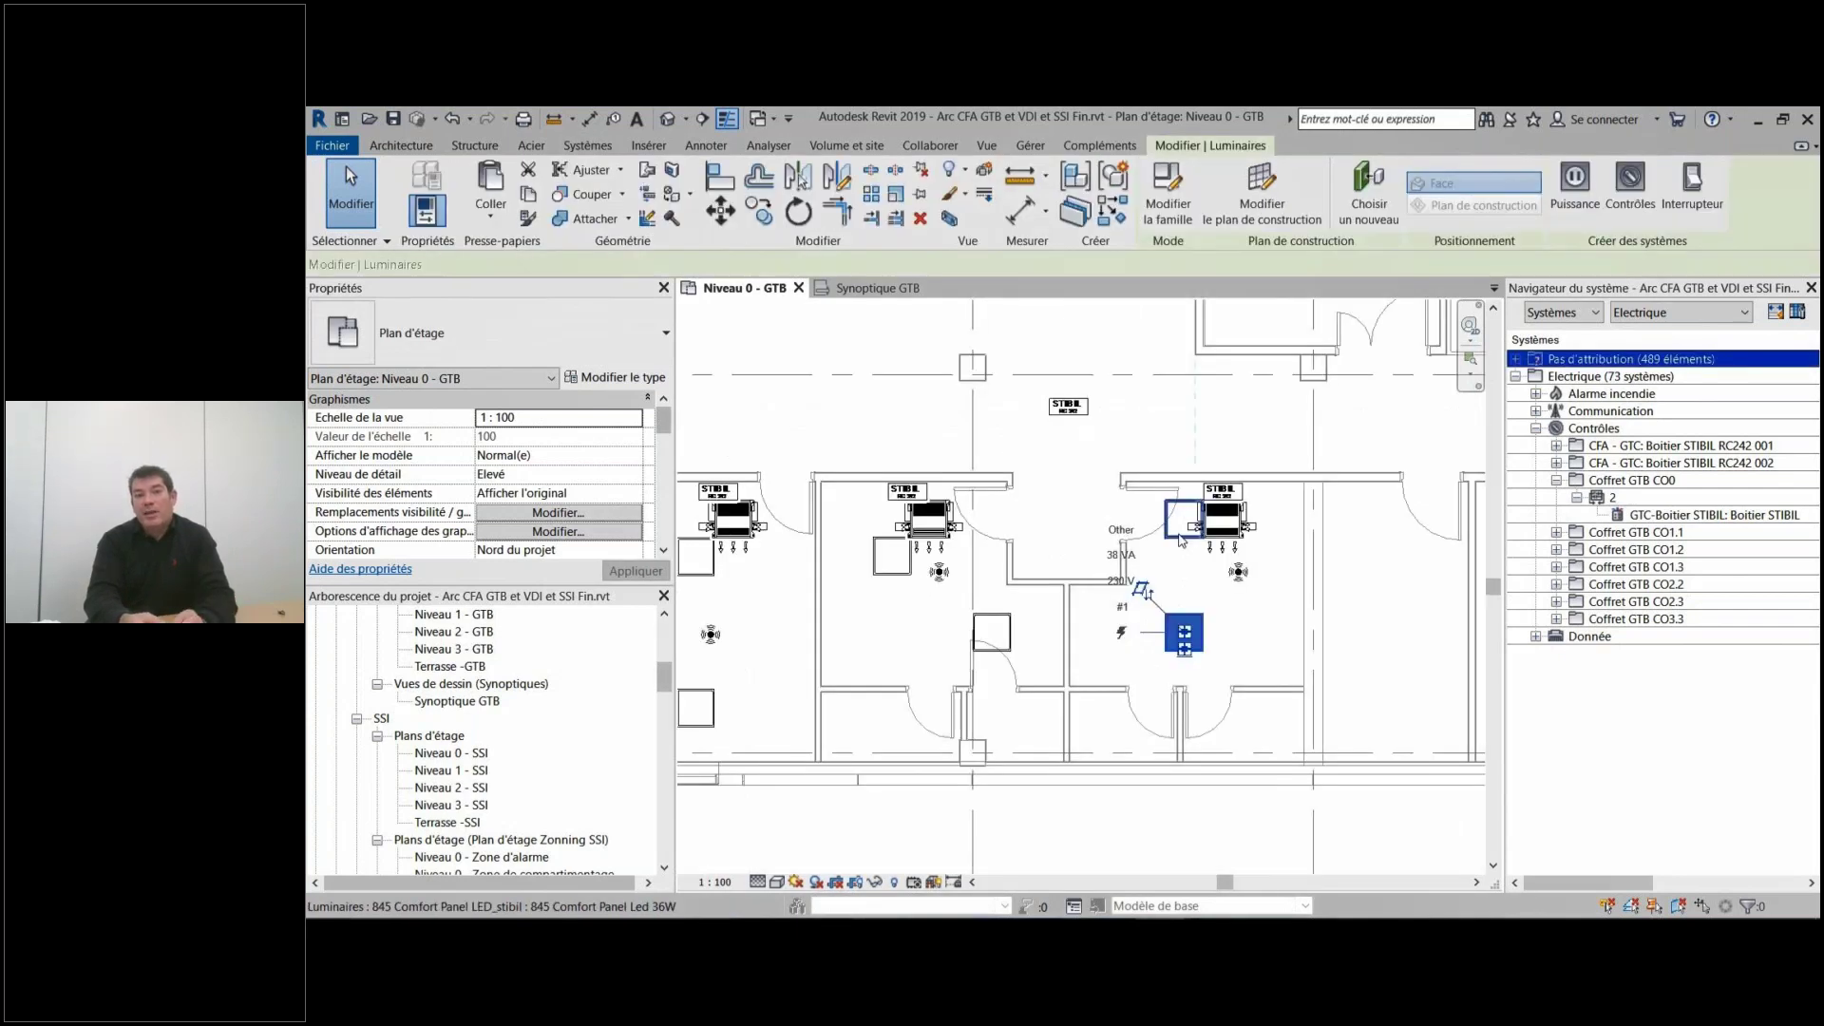
Create a Contrôles circuit for the third room's two luminaires and assign it to Boitier STIBIL RC242 003.
{"action": "left_click", "coordinate": [1181, 538], "text": "ctrl"}
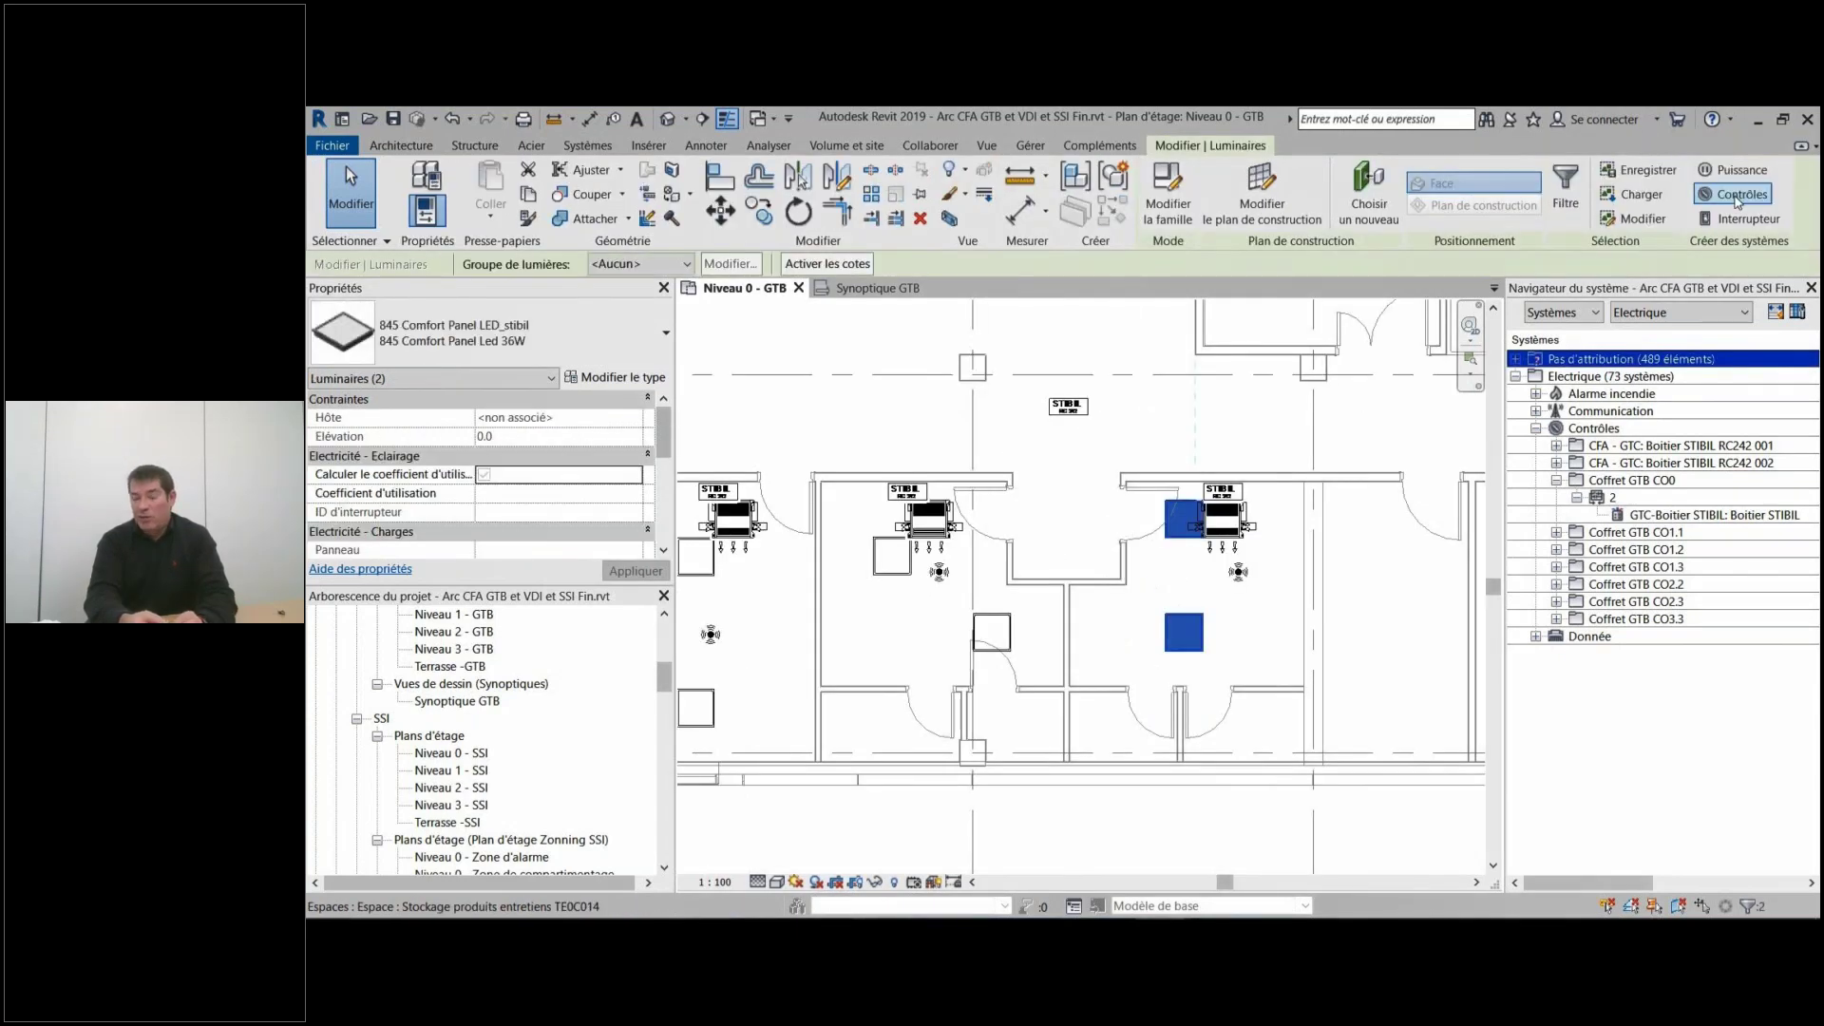
{"action": "left_click", "coordinate": [1735, 195]}
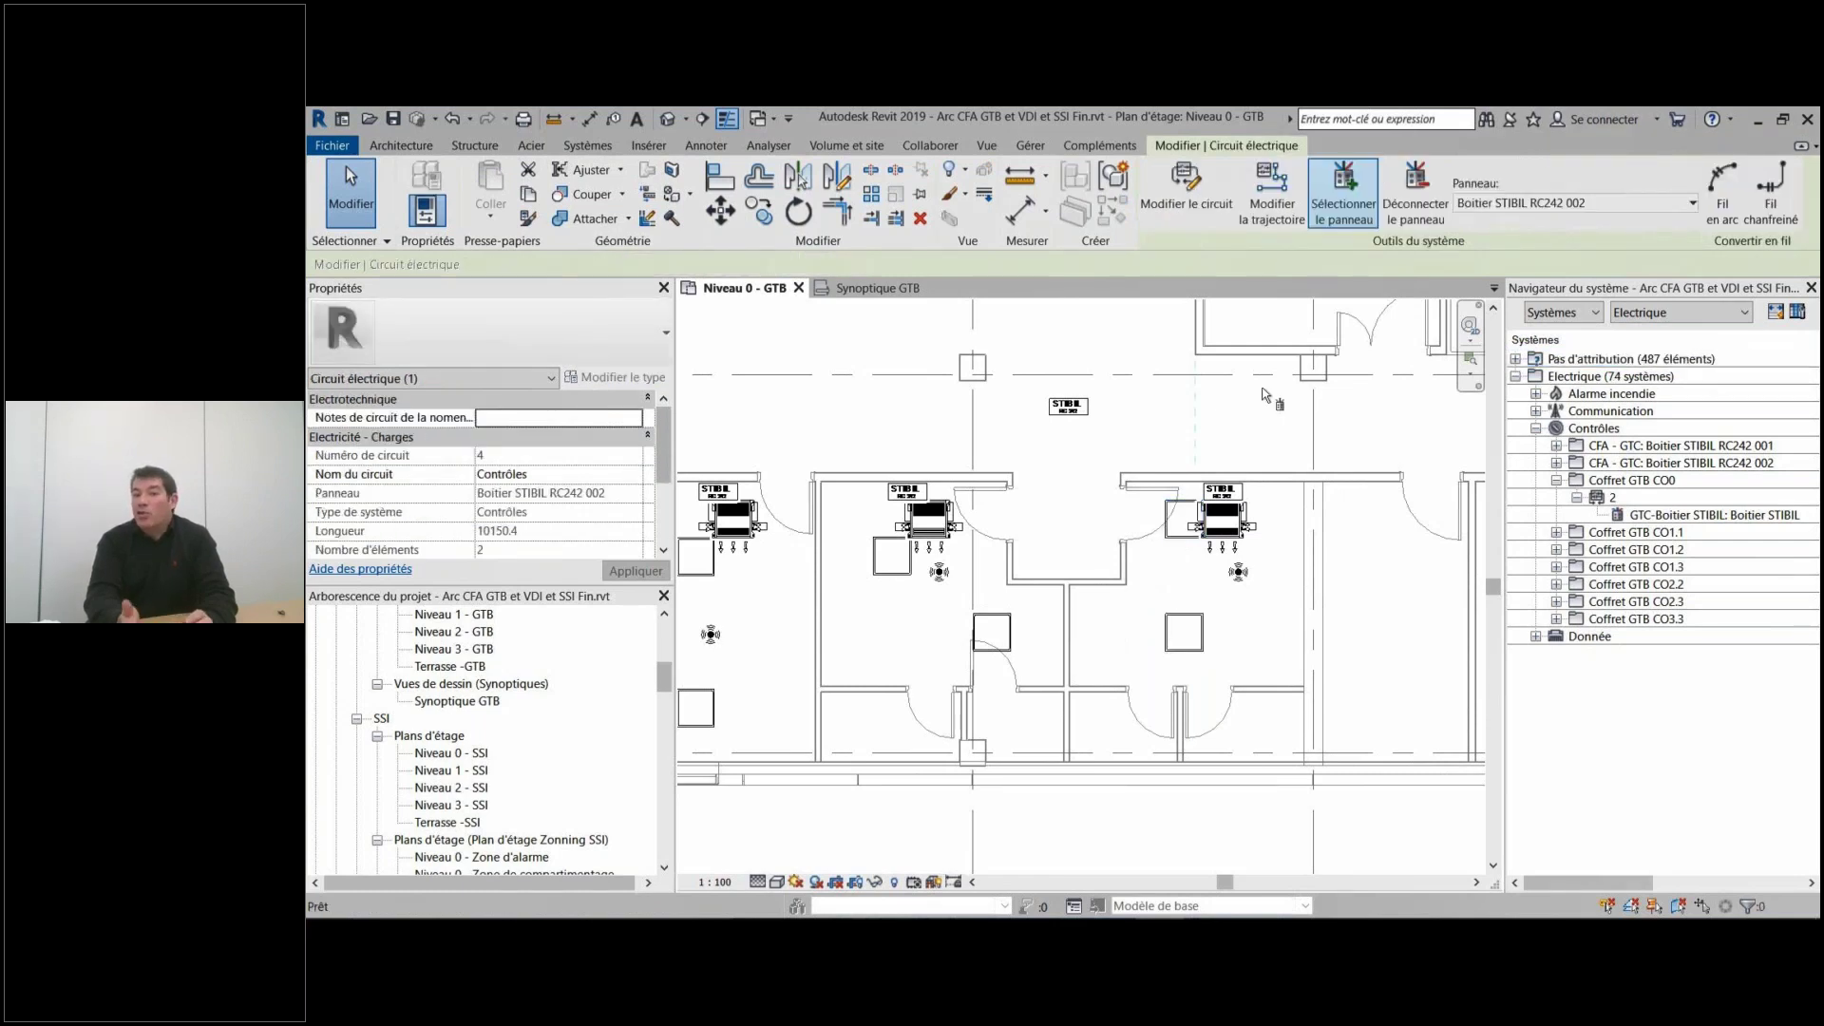
{"action": "left_click", "coordinate": [1203, 556]}
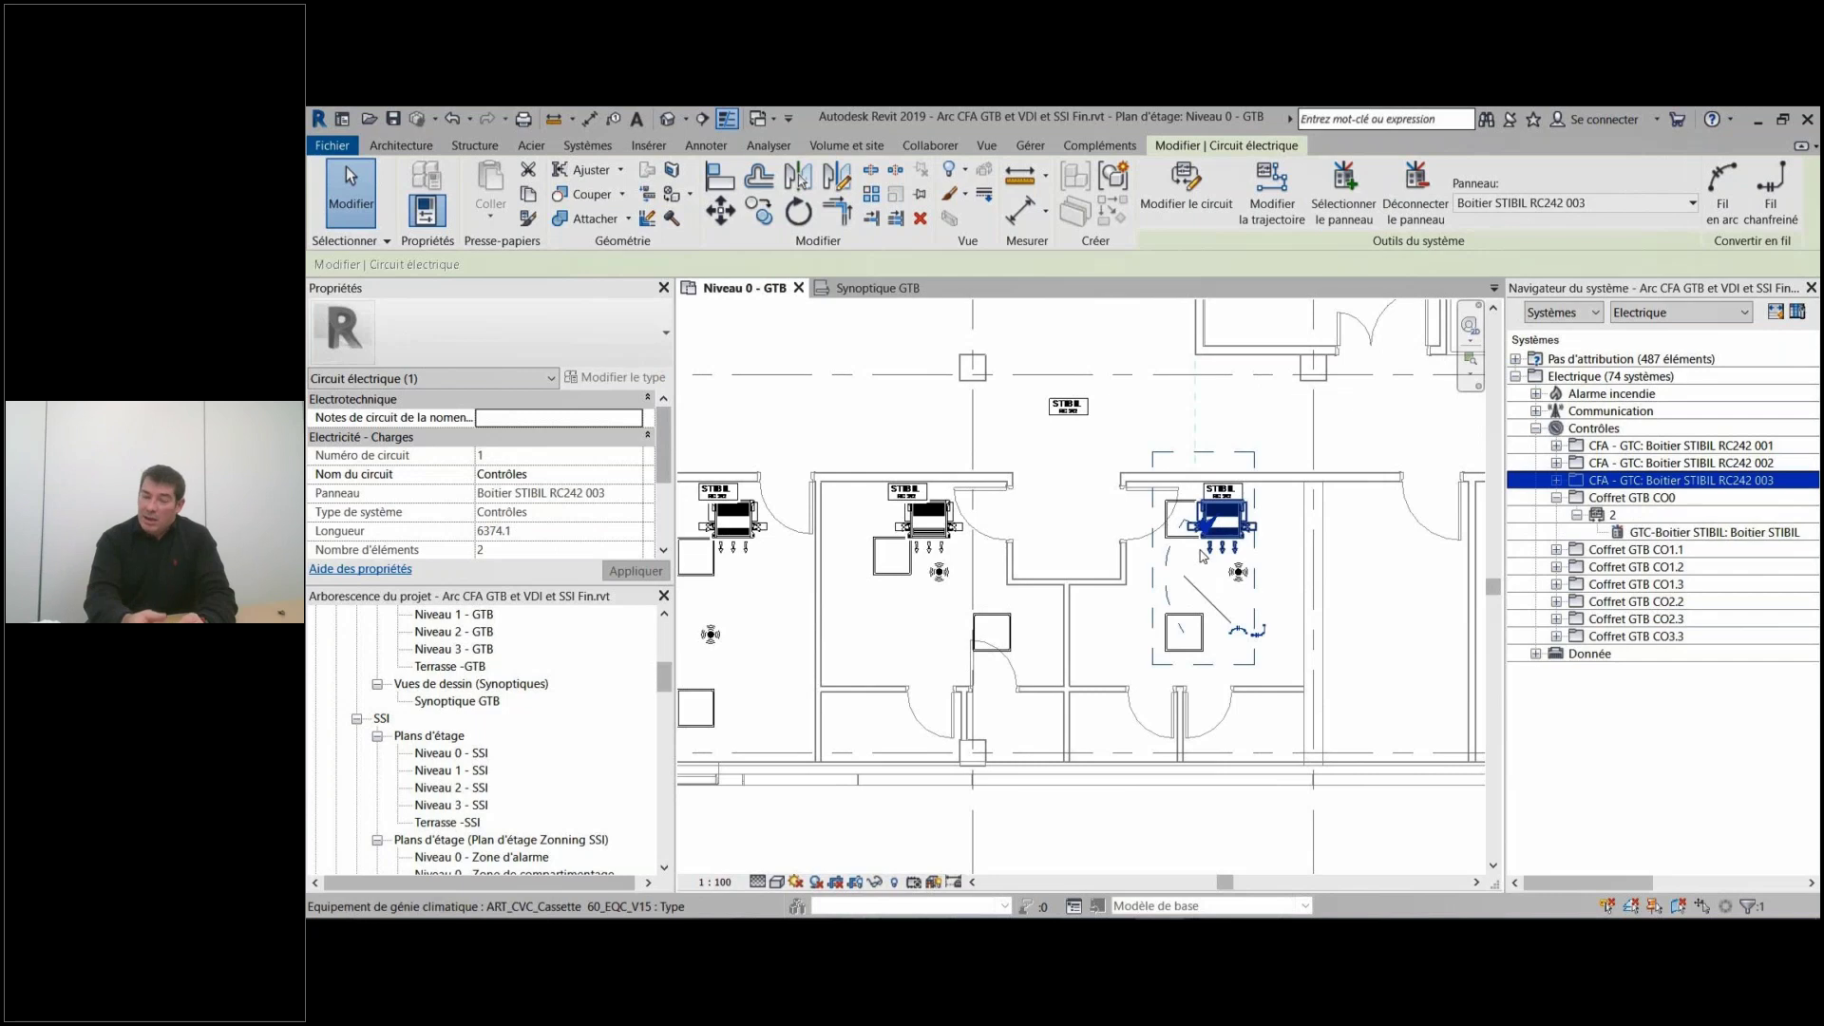
Create separate Contrôles circuits on Boitier STIBIL RC242 003 for the third room's presence detector and cassette unit.
{"action": "left_click", "coordinate": [1239, 573]}
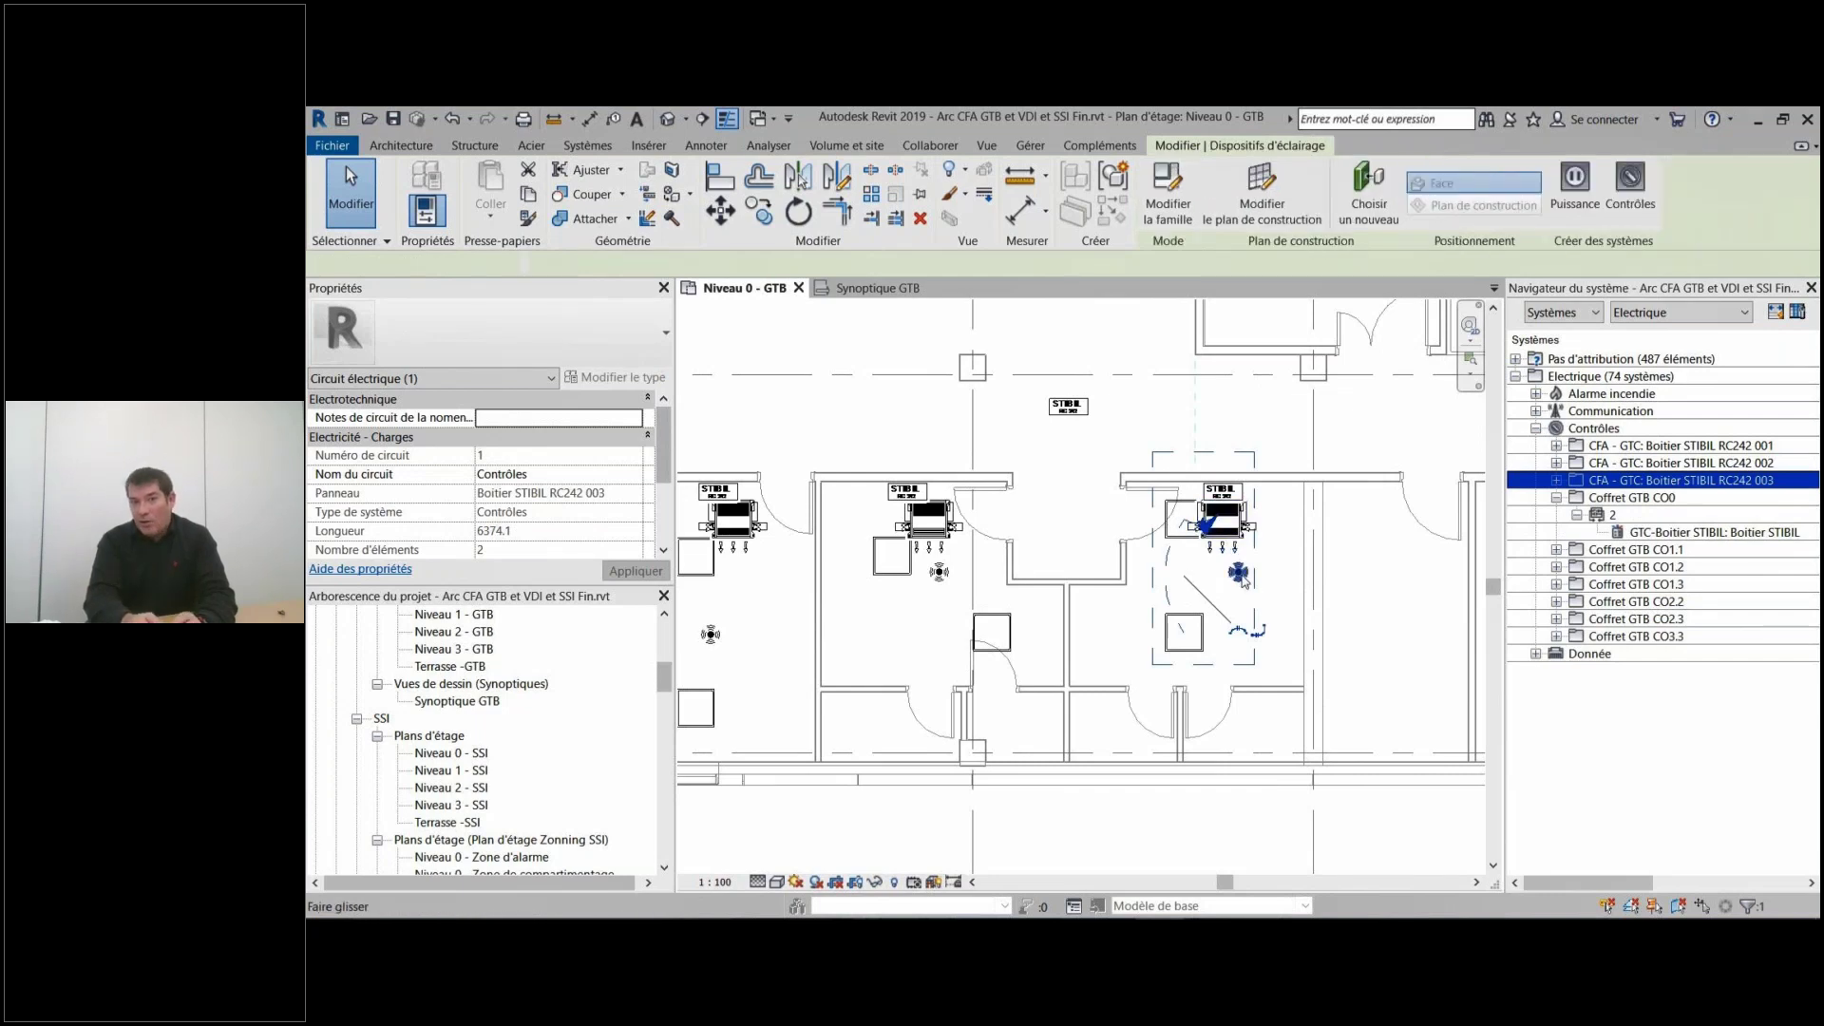
{"action": "left_click", "coordinate": [1630, 188]}
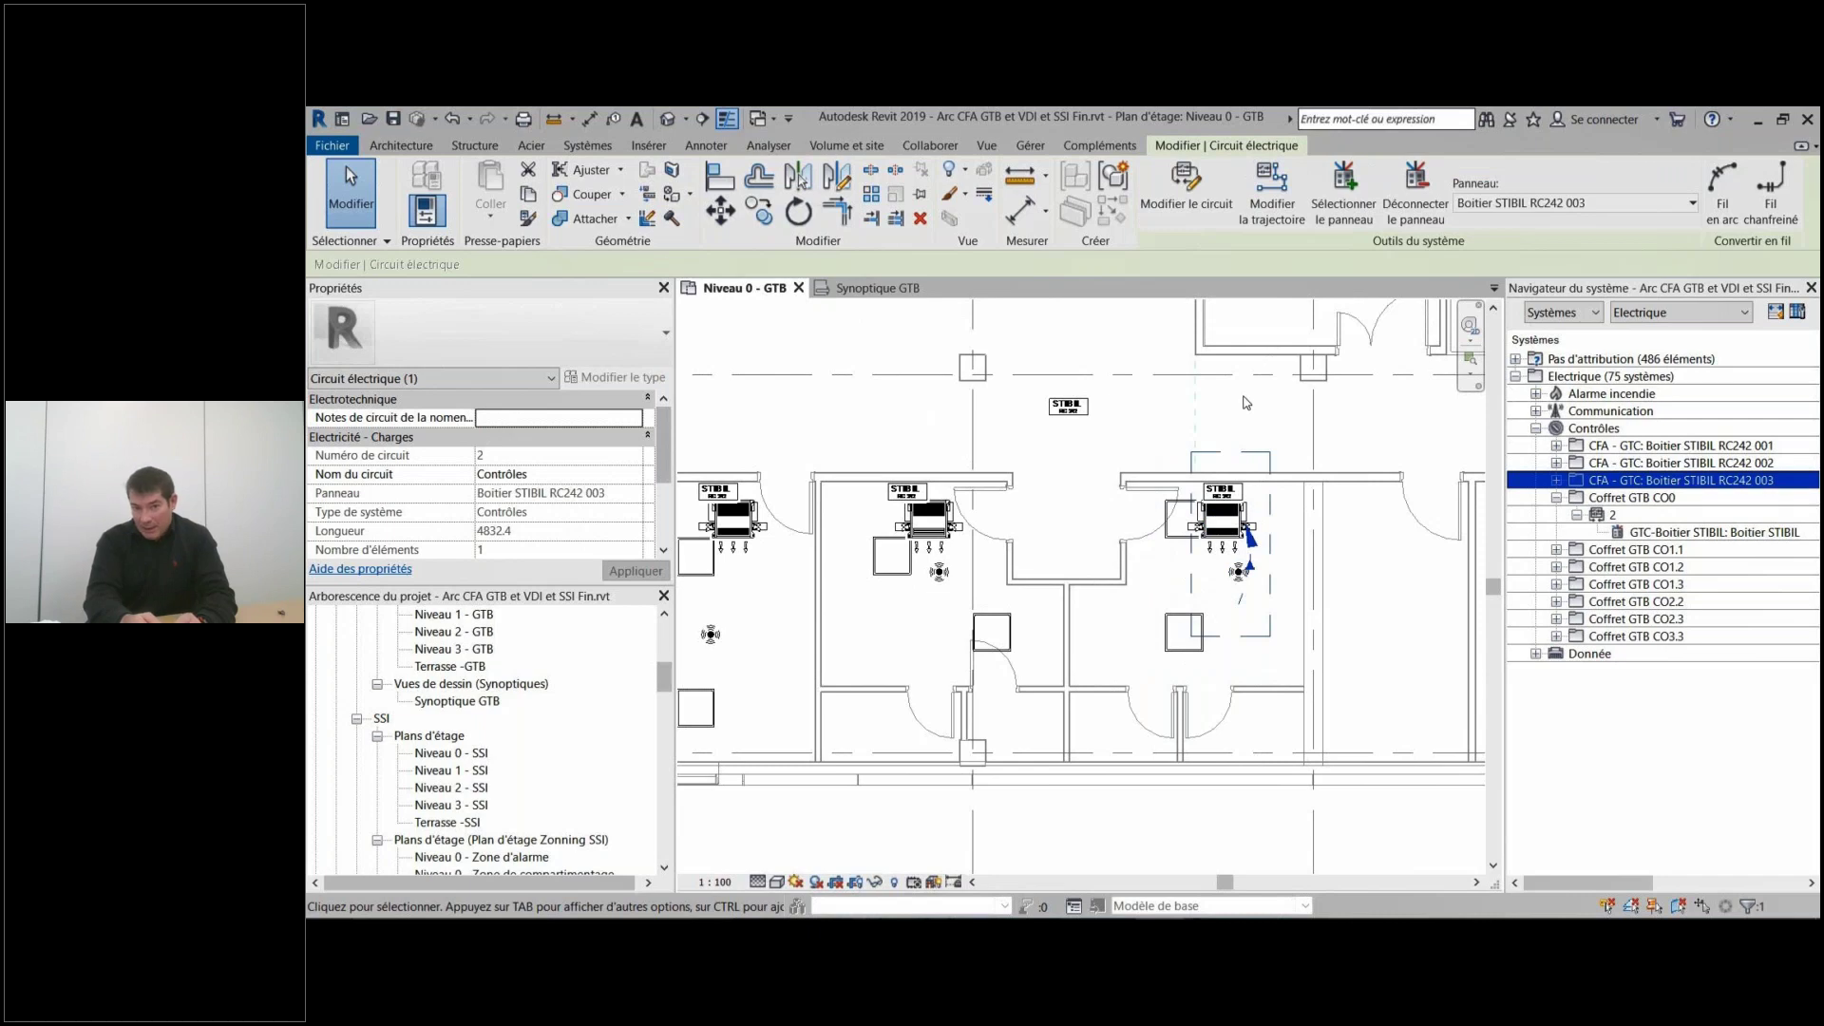
{"action": "left_click", "coordinate": [1225, 521]}
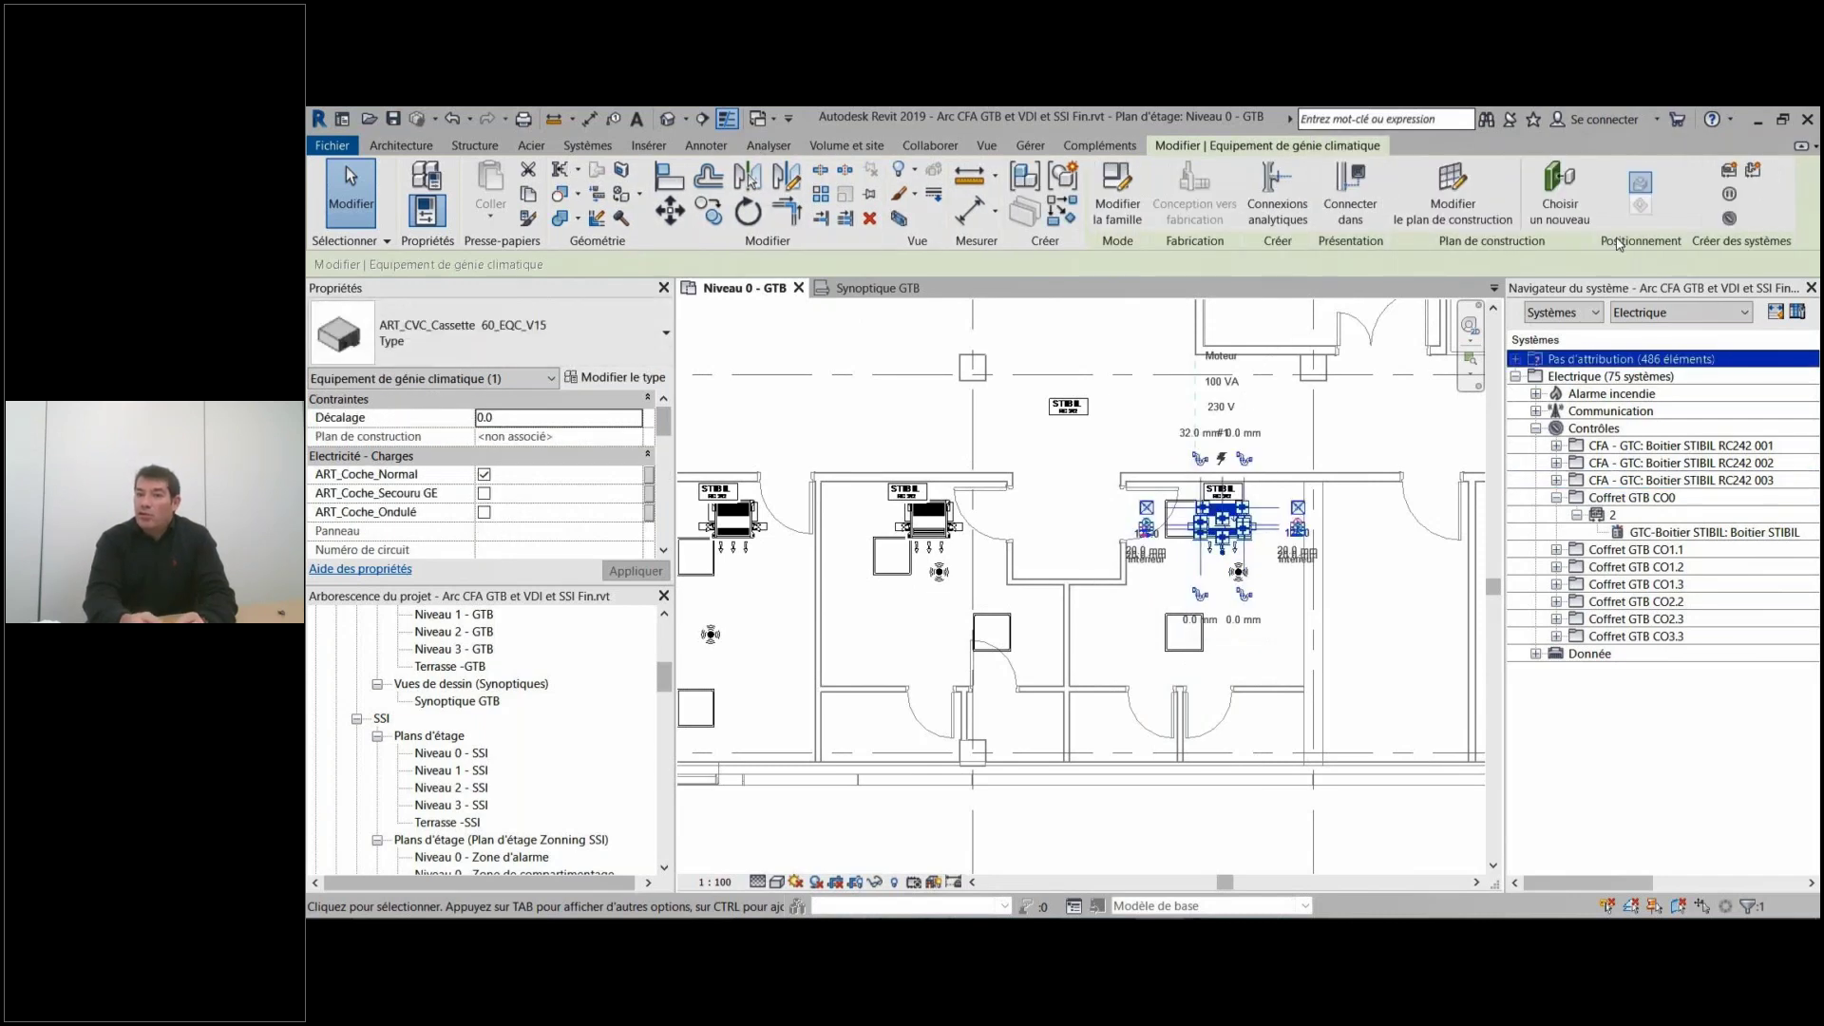
{"action": "left_click", "coordinate": [1640, 182]}
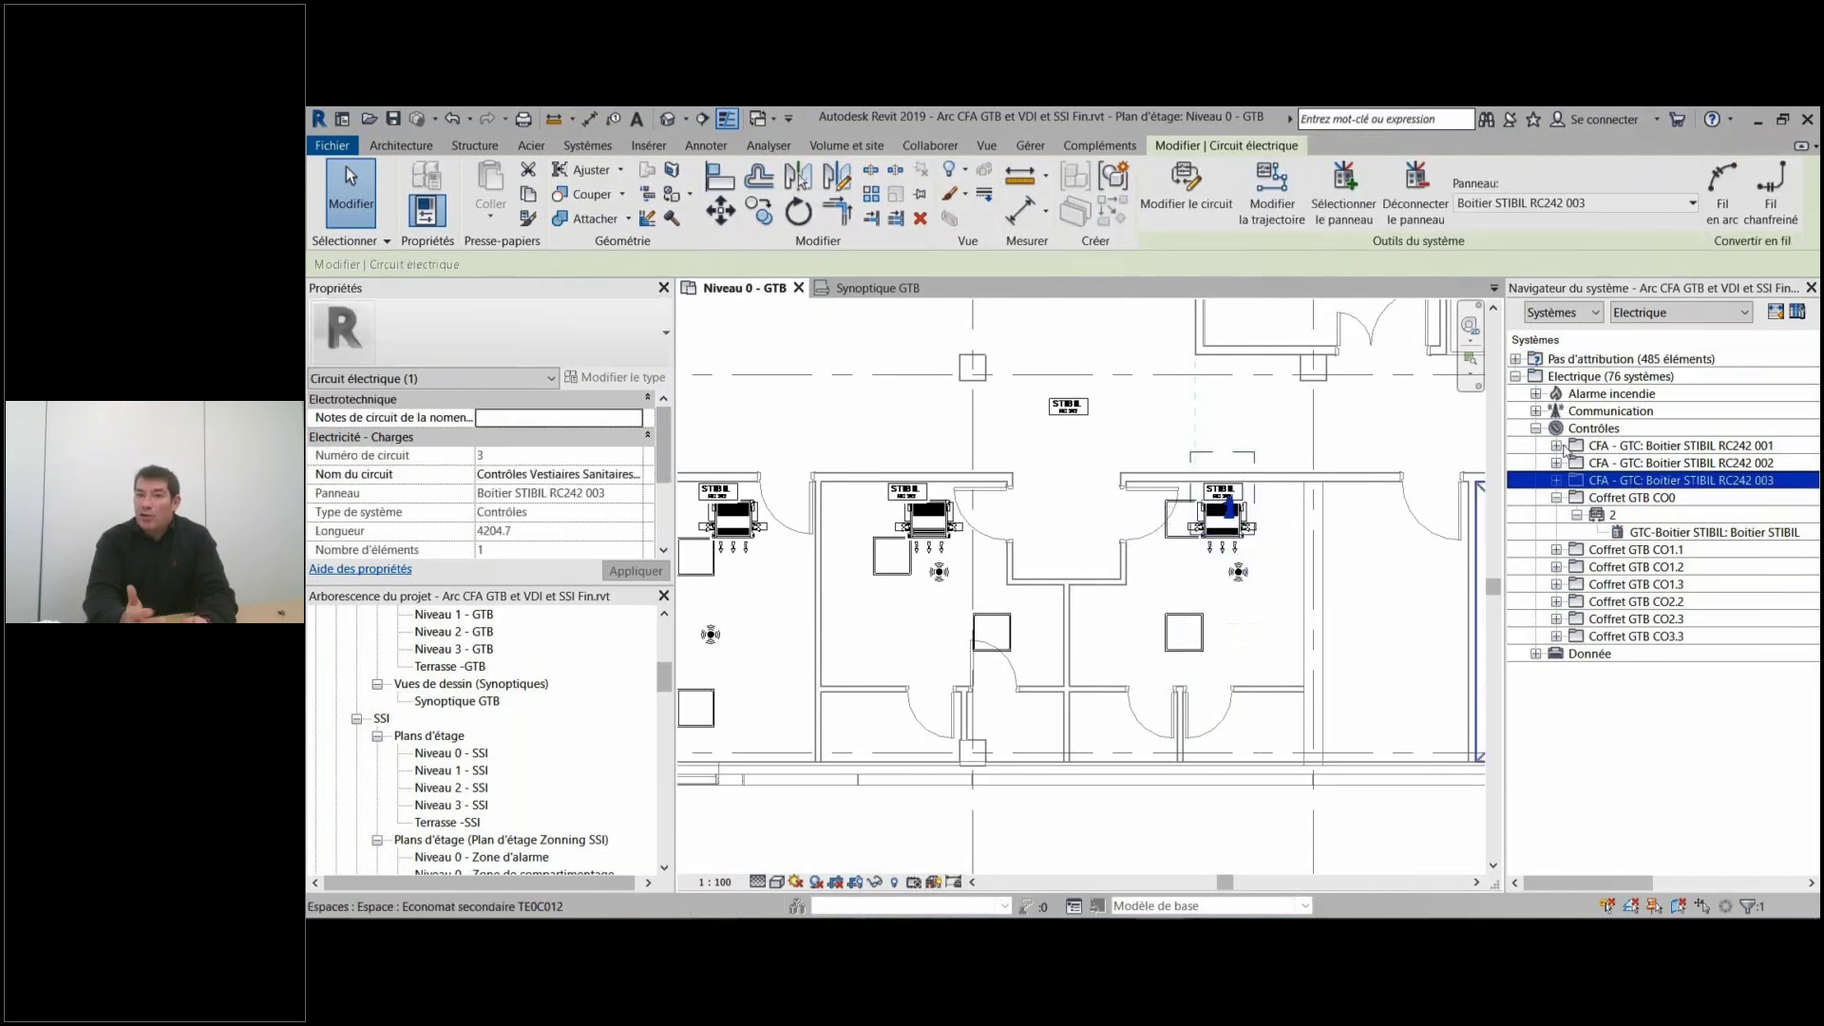
Expand Boitier STIBIL RC242 001 in the system browser and examine its circuits 1 and 2 on the plan.
{"action": "left_click", "coordinate": [1556, 445]}
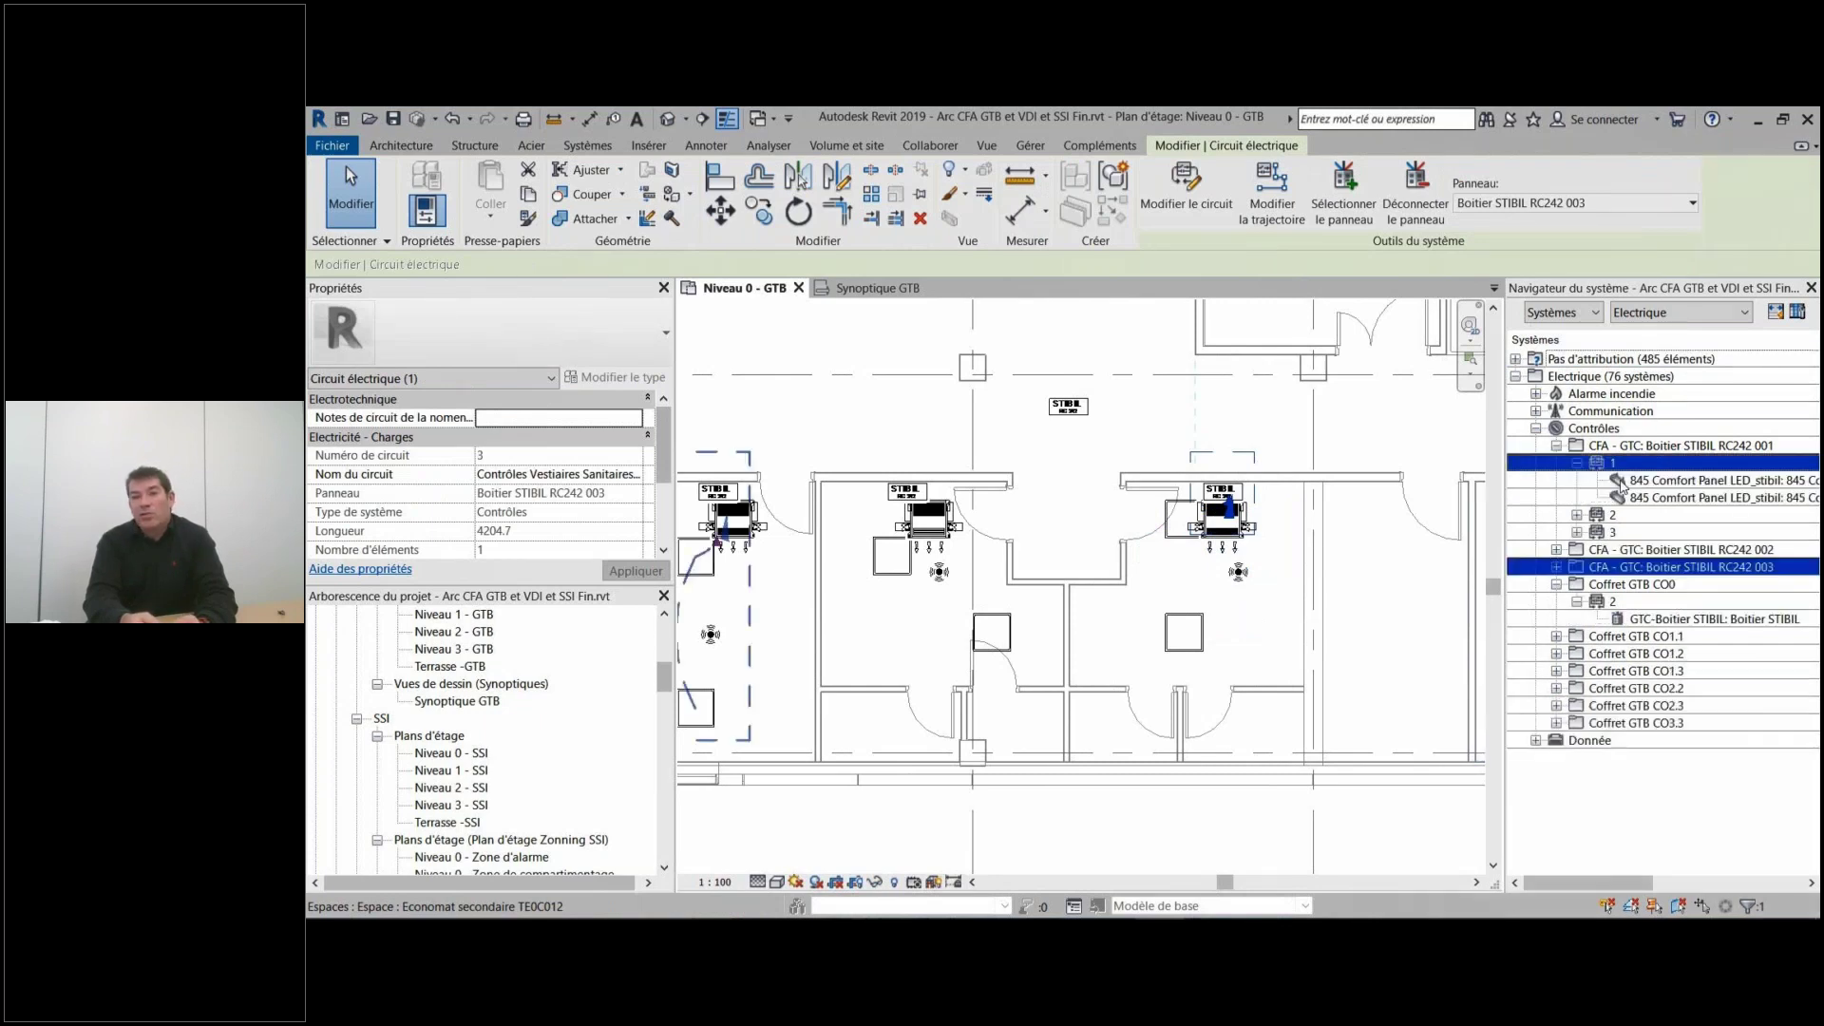
{"action": "left_click", "coordinate": [1673, 481]}
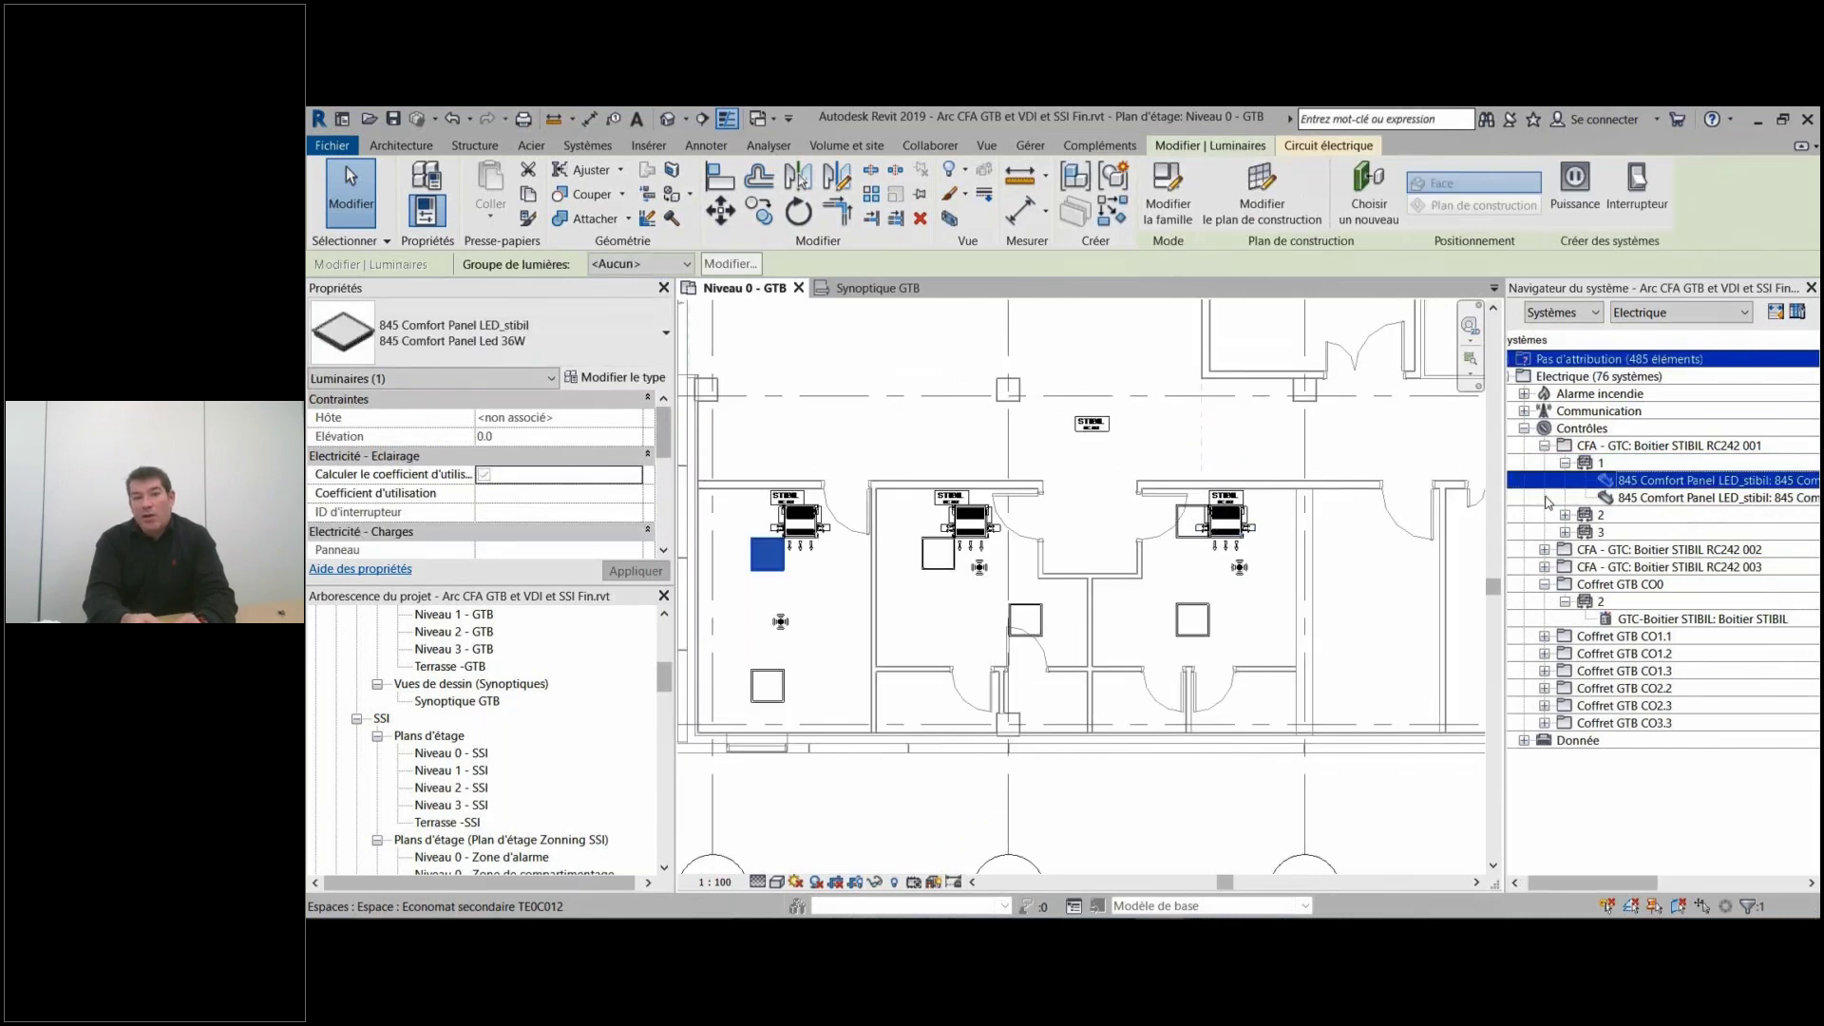
{"action": "left_click", "coordinate": [1601, 464]}
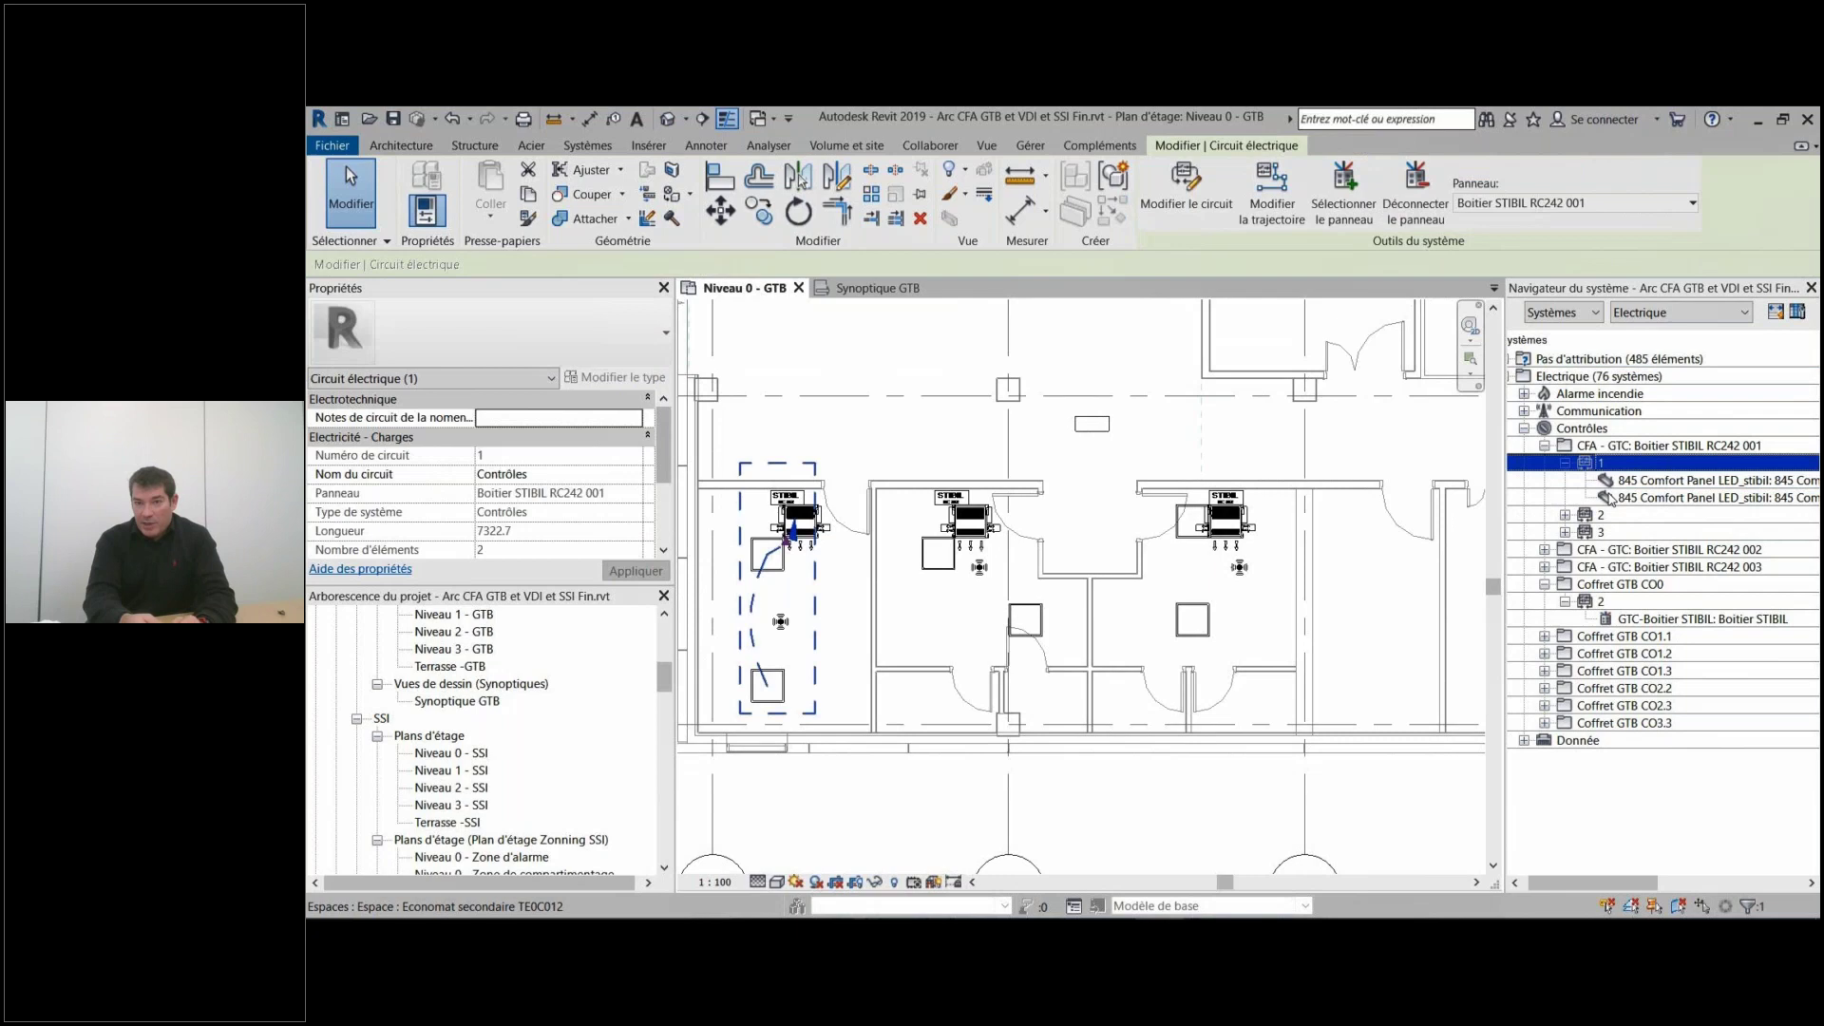
{"action": "left_click", "coordinate": [1600, 515]}
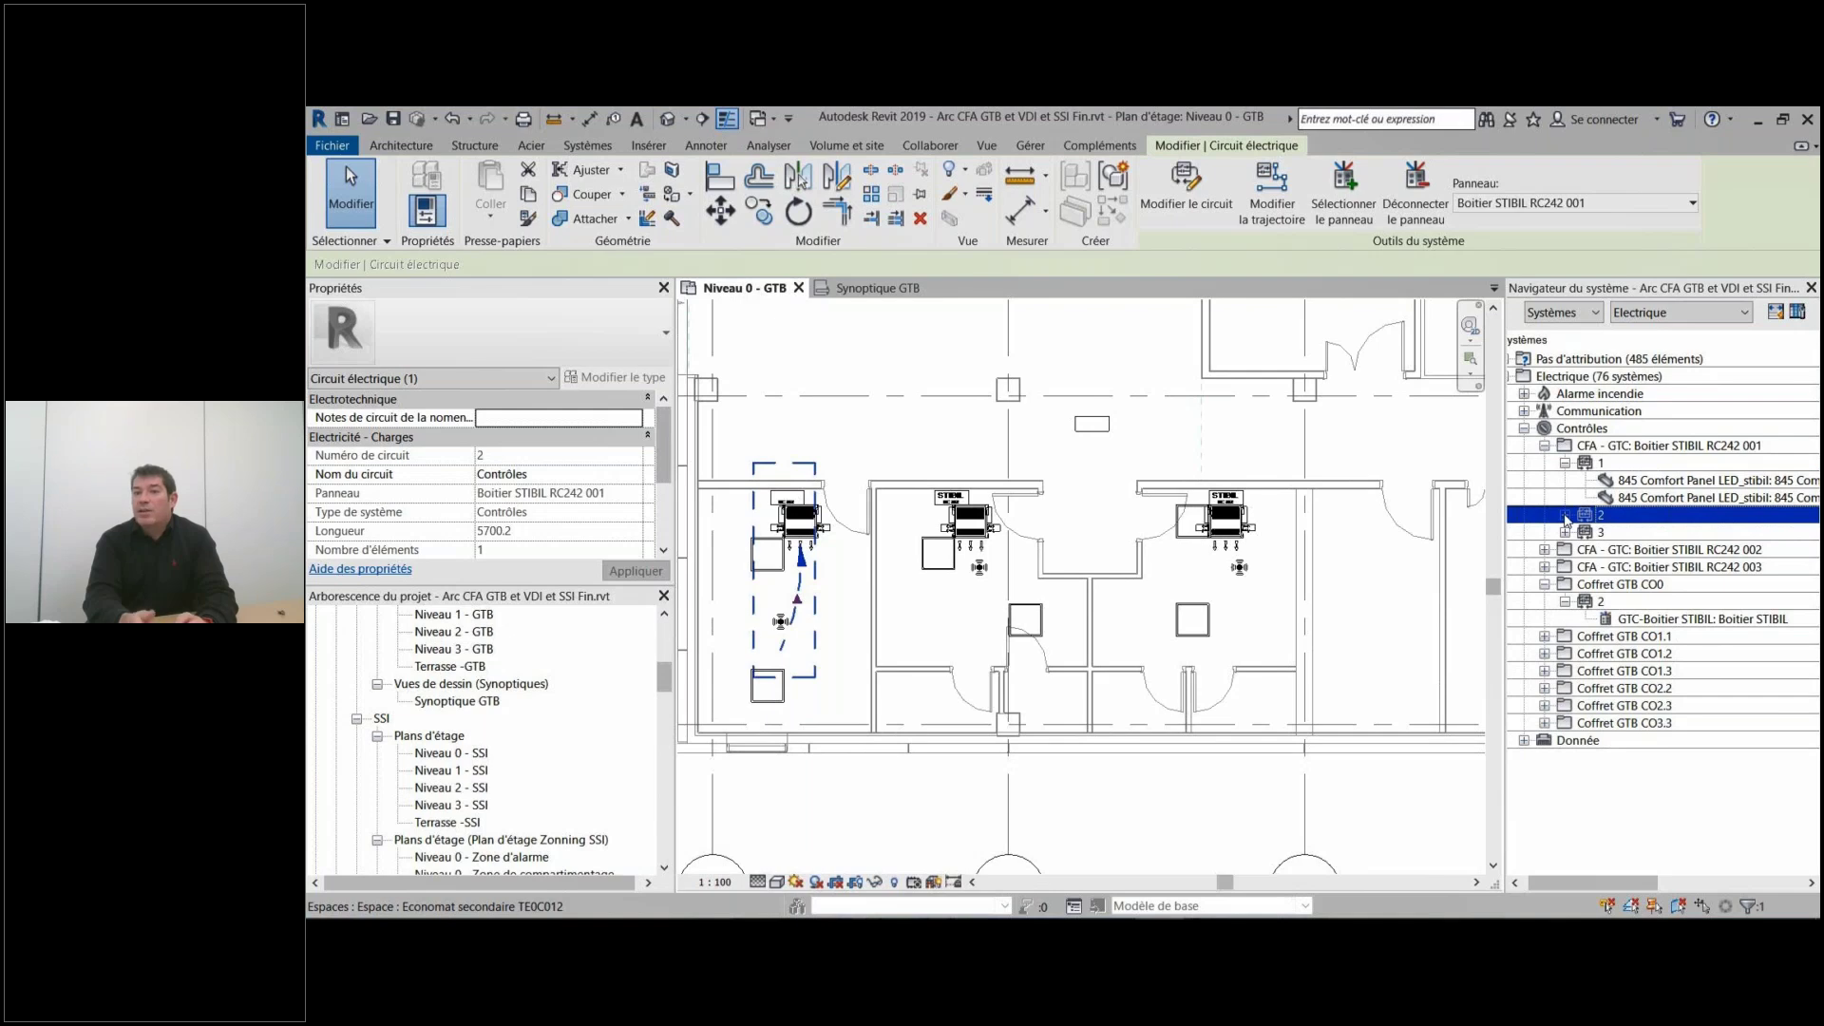
Examine circuit 3 of Boitier STIBIL RC242 001 and the circuits of Boitiers 002 and 003 in the system browser.
{"action": "left_click", "coordinate": [783, 495]}
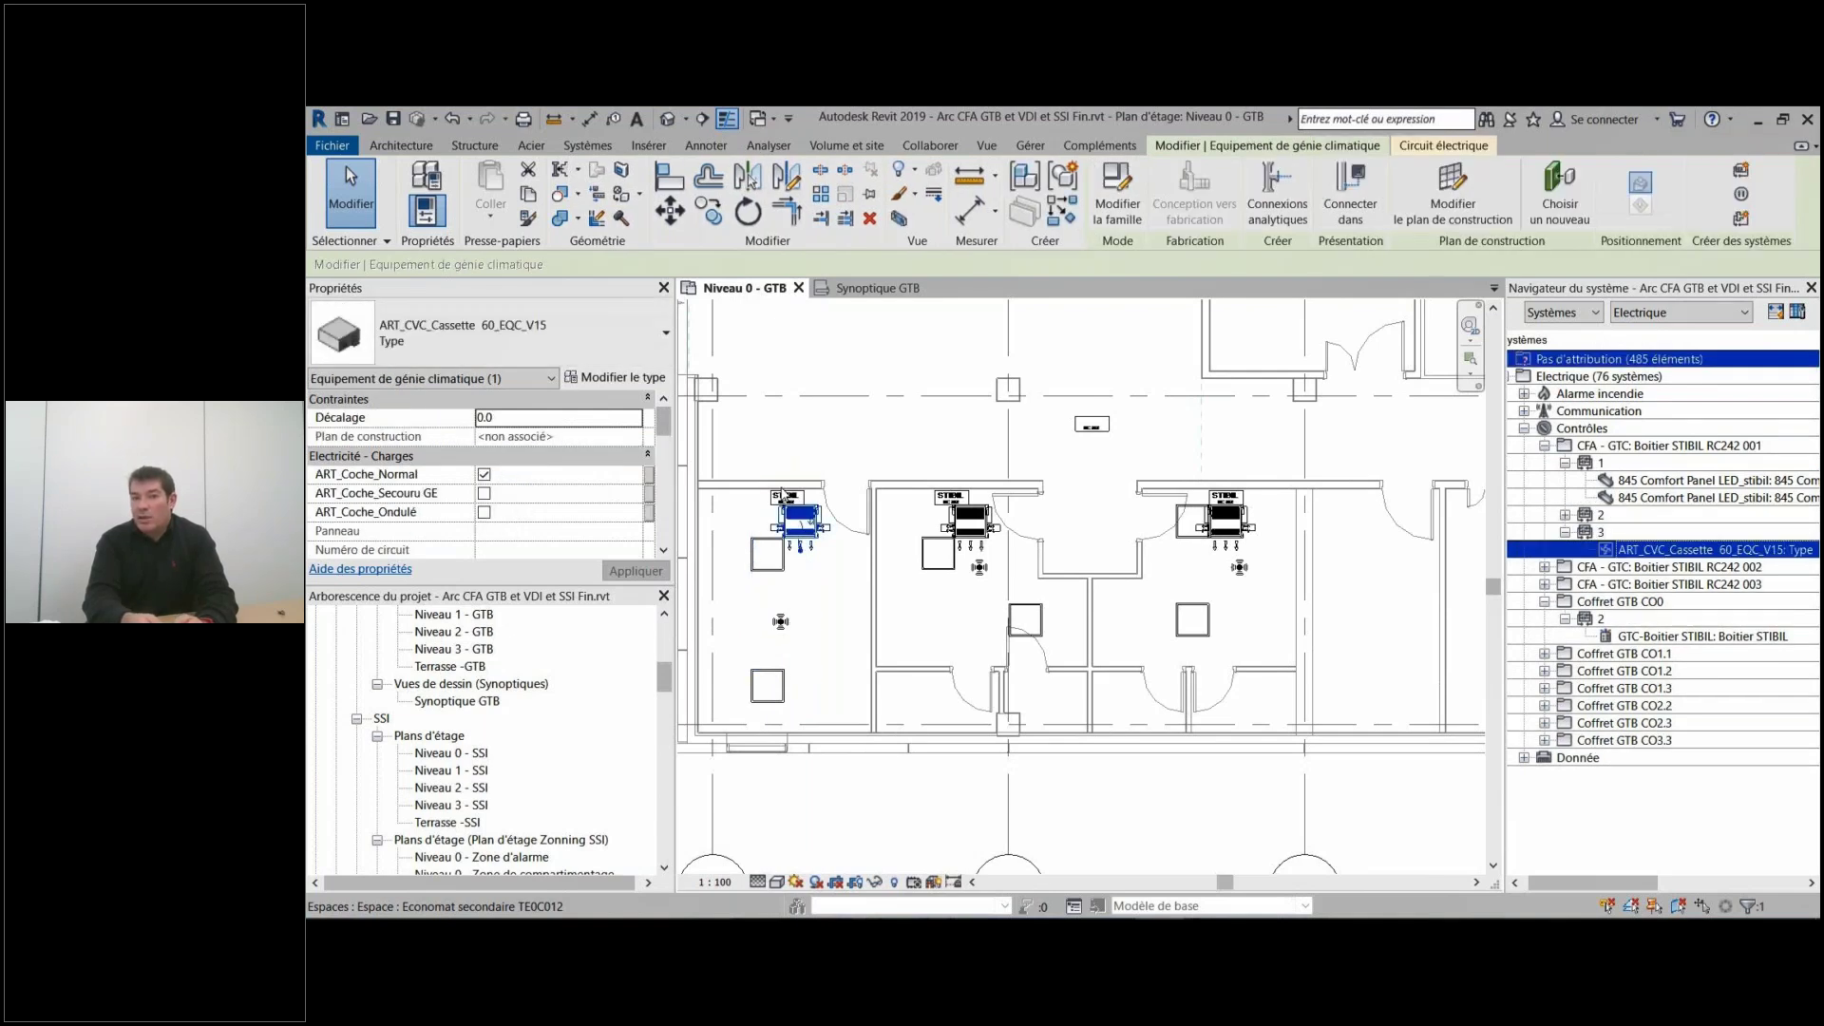
{"action": "left_click", "coordinate": [1623, 570]}
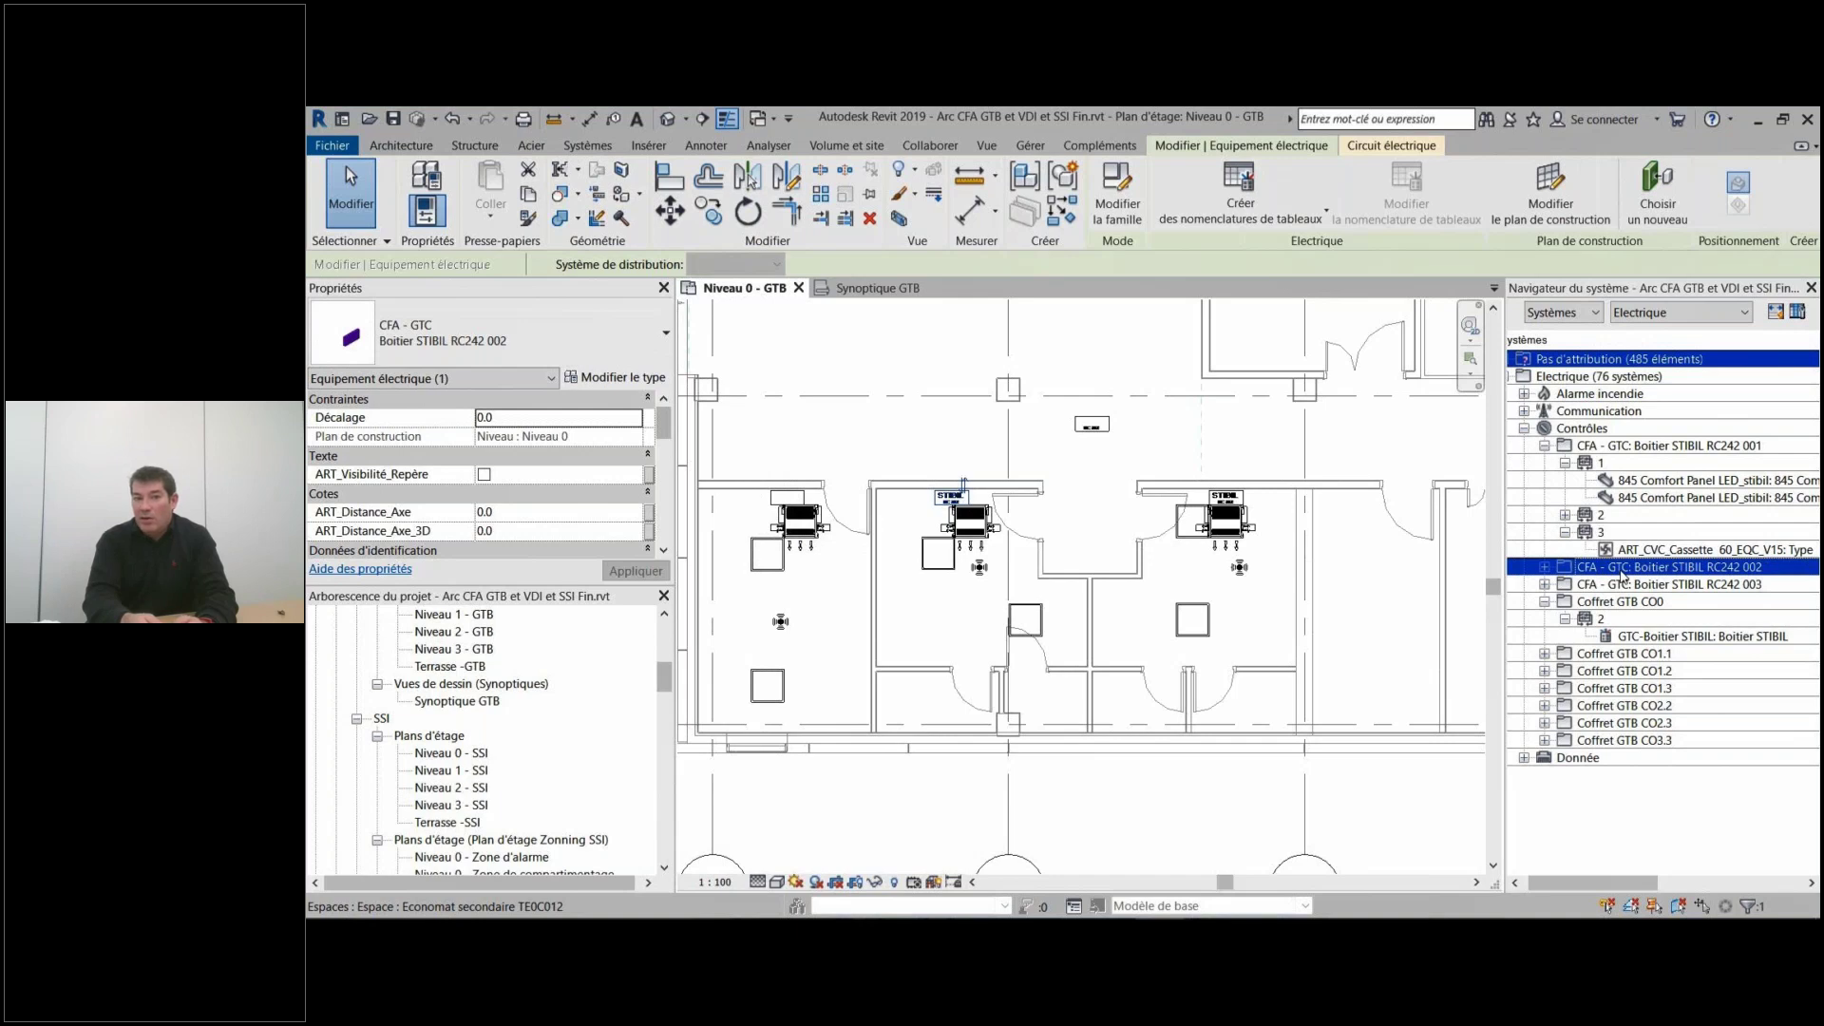
{"action": "double_click", "coordinate": [1623, 575]}
{"action": "left_click", "coordinate": [1600, 583]}
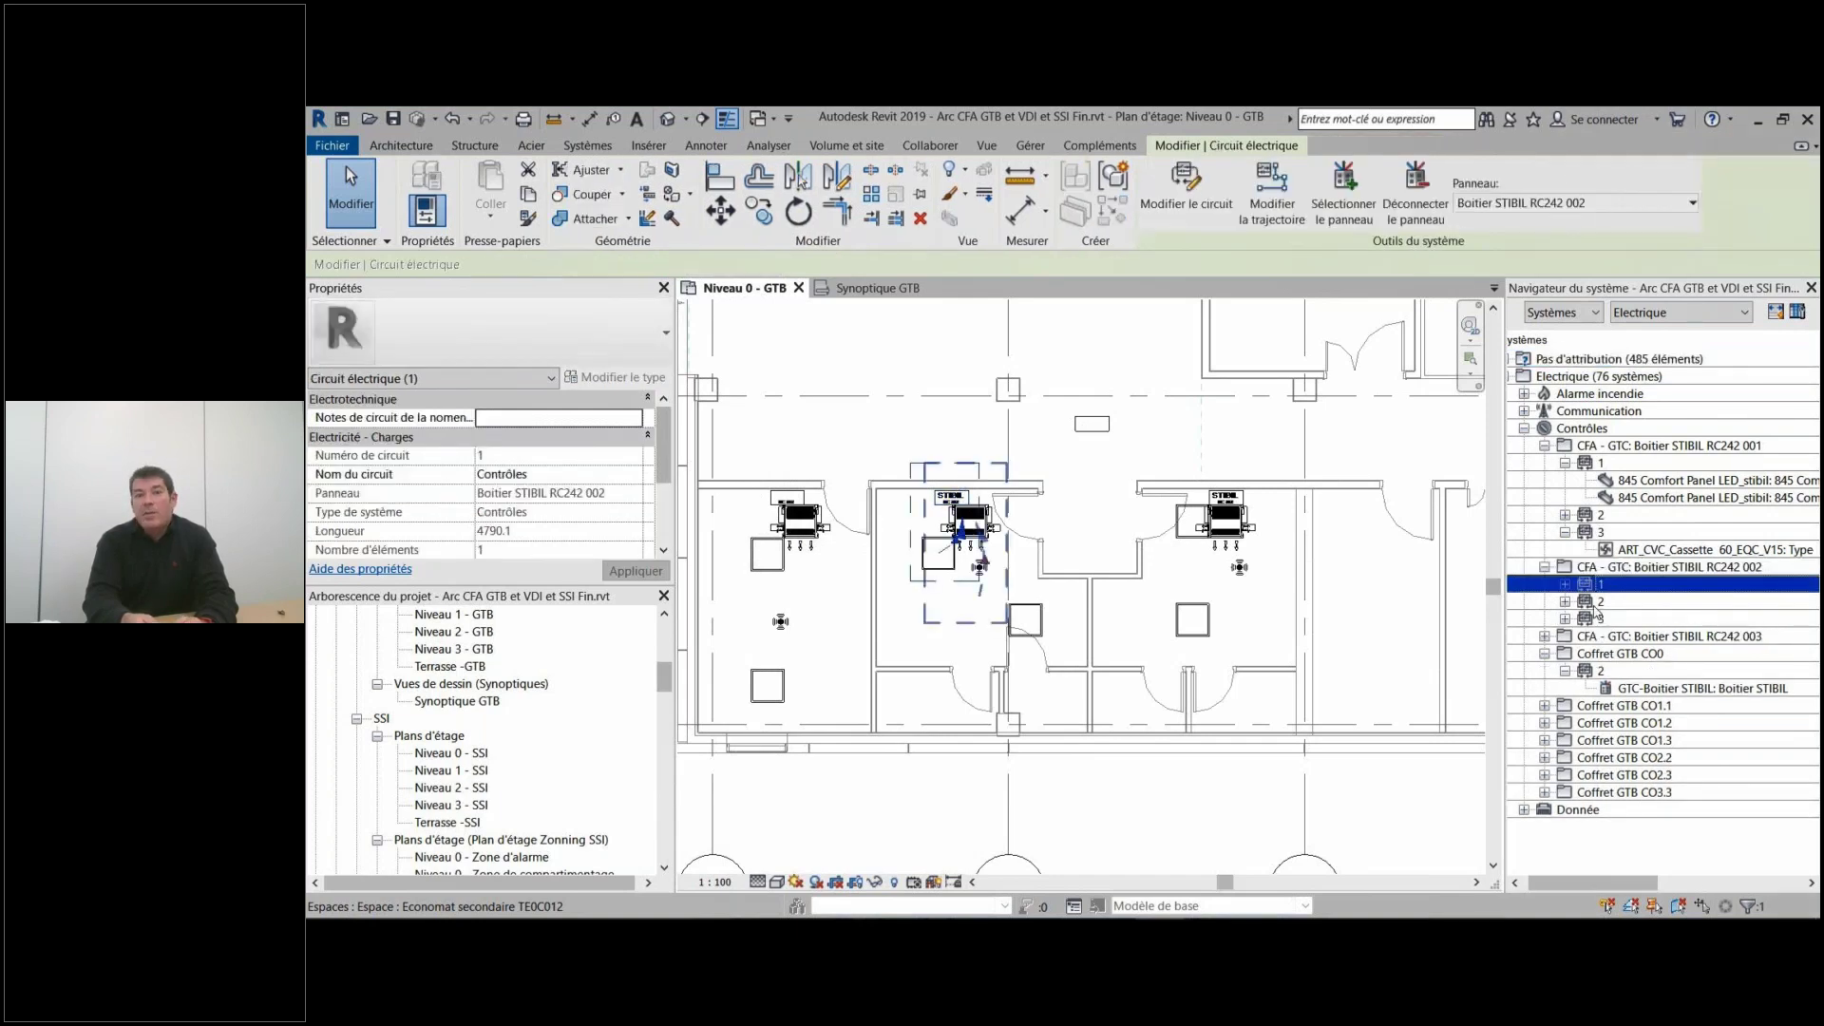
{"action": "left_click", "coordinate": [1548, 638]}
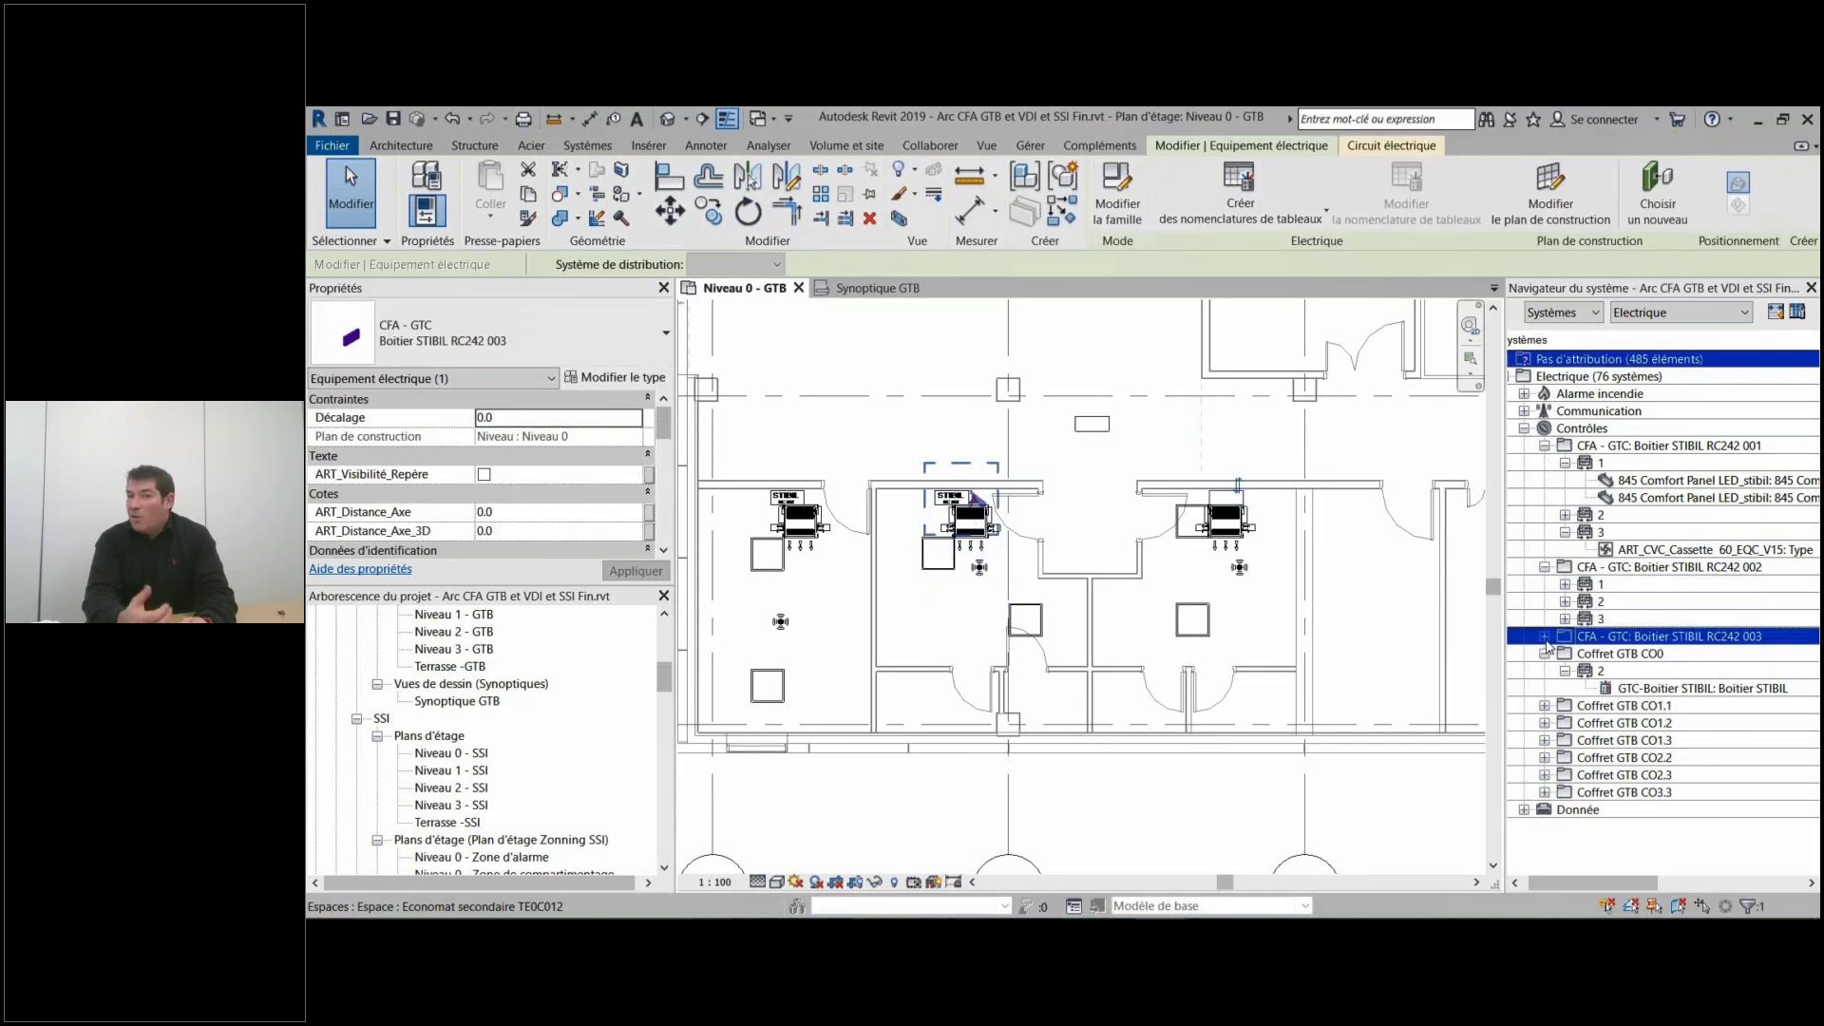
{"action": "left_click", "coordinate": [1545, 637]}
{"action": "left_click", "coordinate": [1600, 688]}
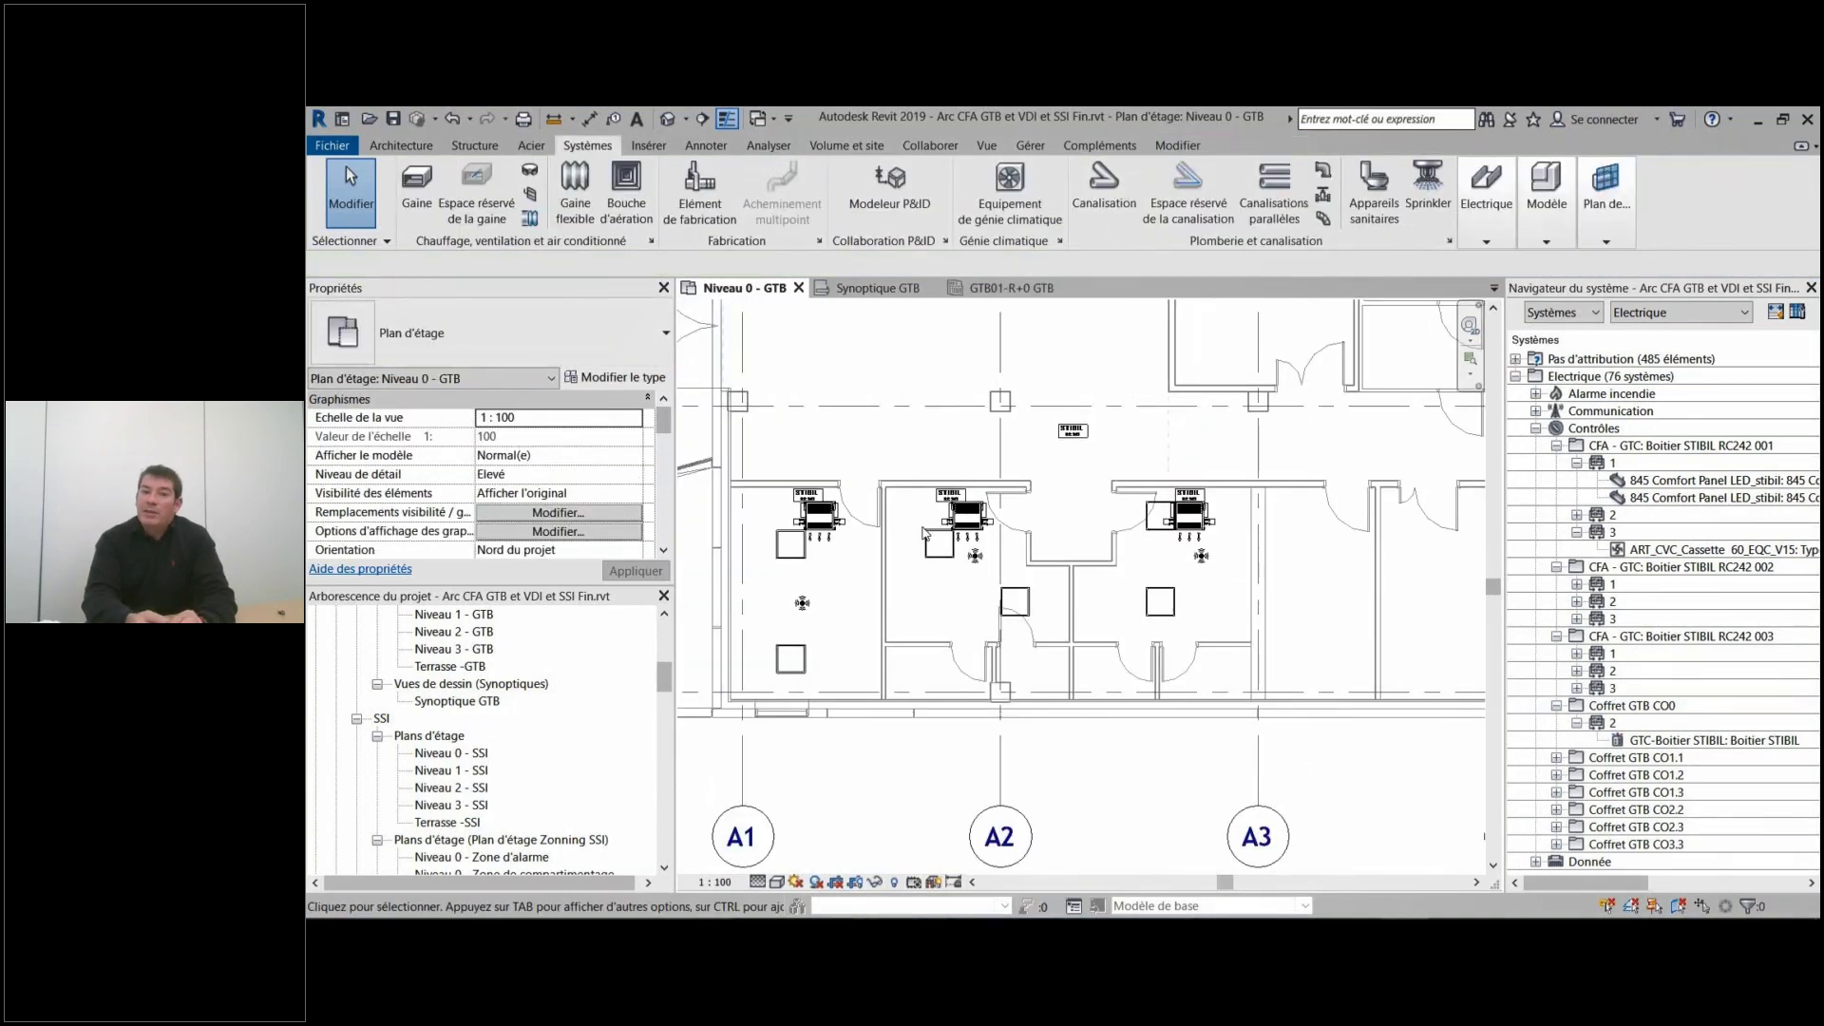
Create a Contrôles circuit for the three Local GTB - Serveur luminaires on Boitier STIBIL RC242 010 and another for the presence detector.
{"action": "scroll", "coordinate": [925, 535], "scroll_direction": "down", "scroll_amount": 5}
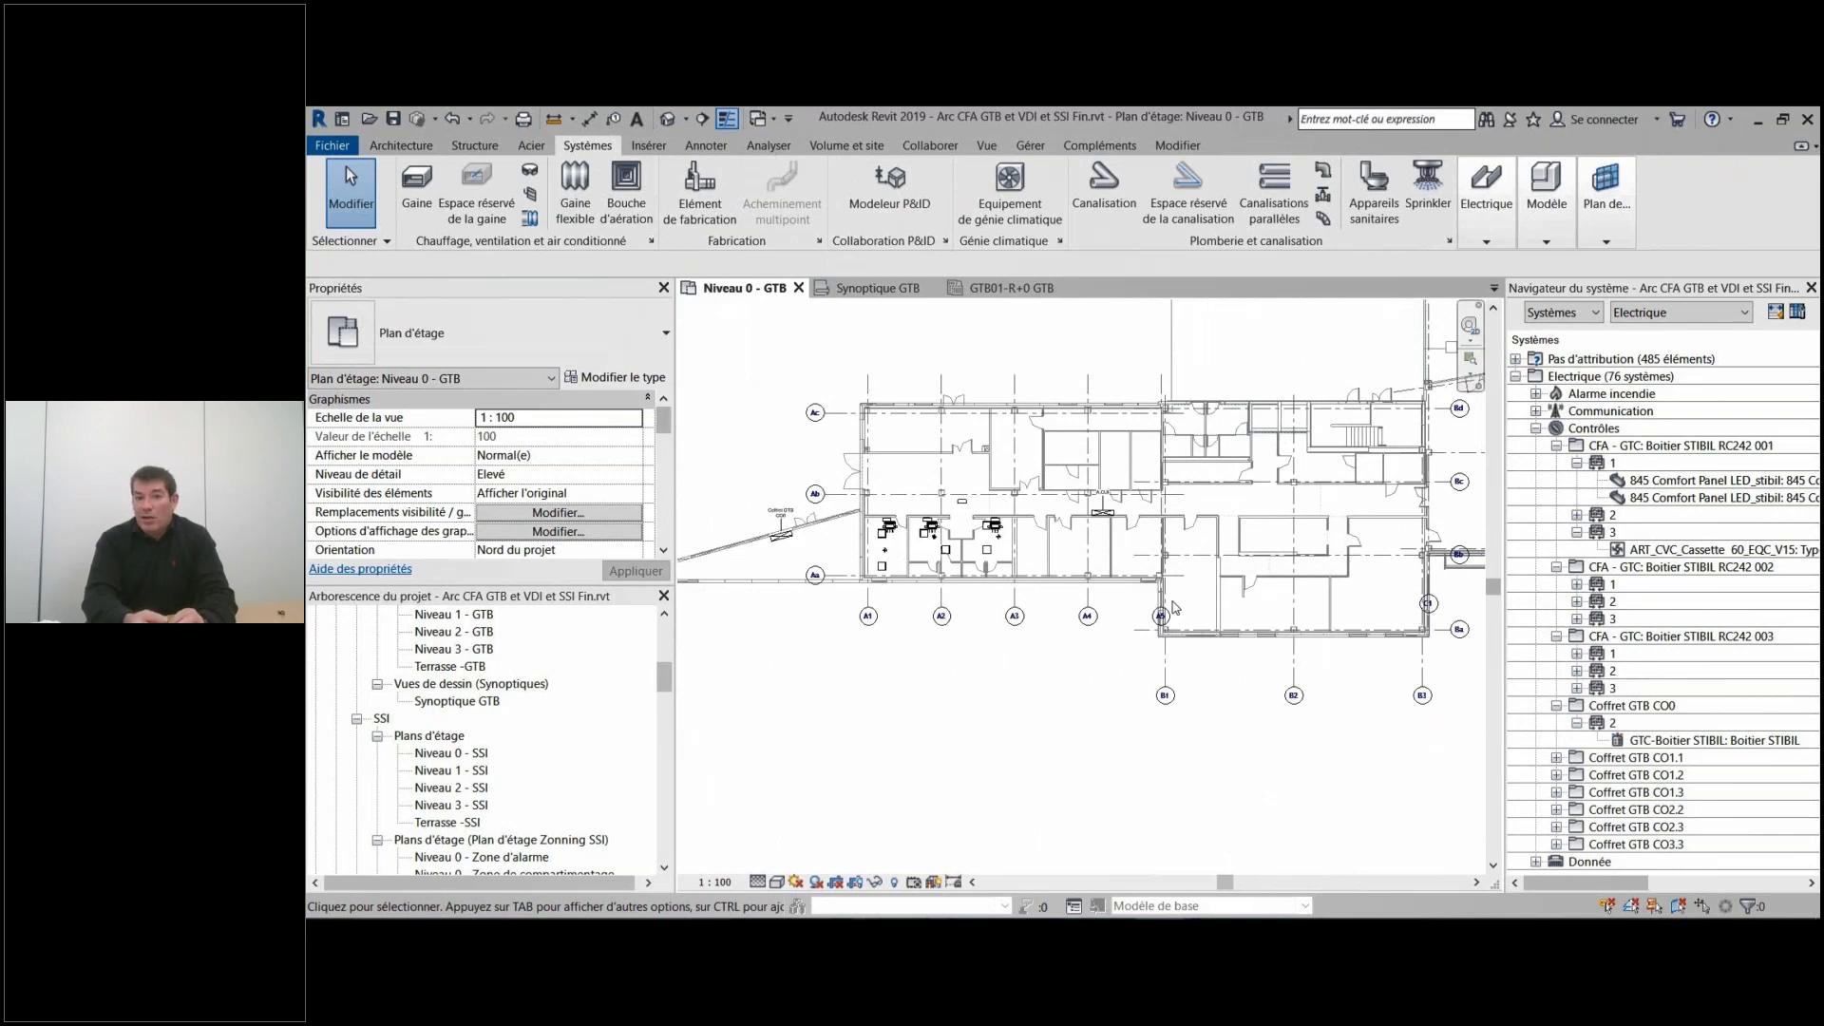
{"action": "middle_click_drag", "start_coordinate": [1175, 608], "coordinate": [1127, 604]}
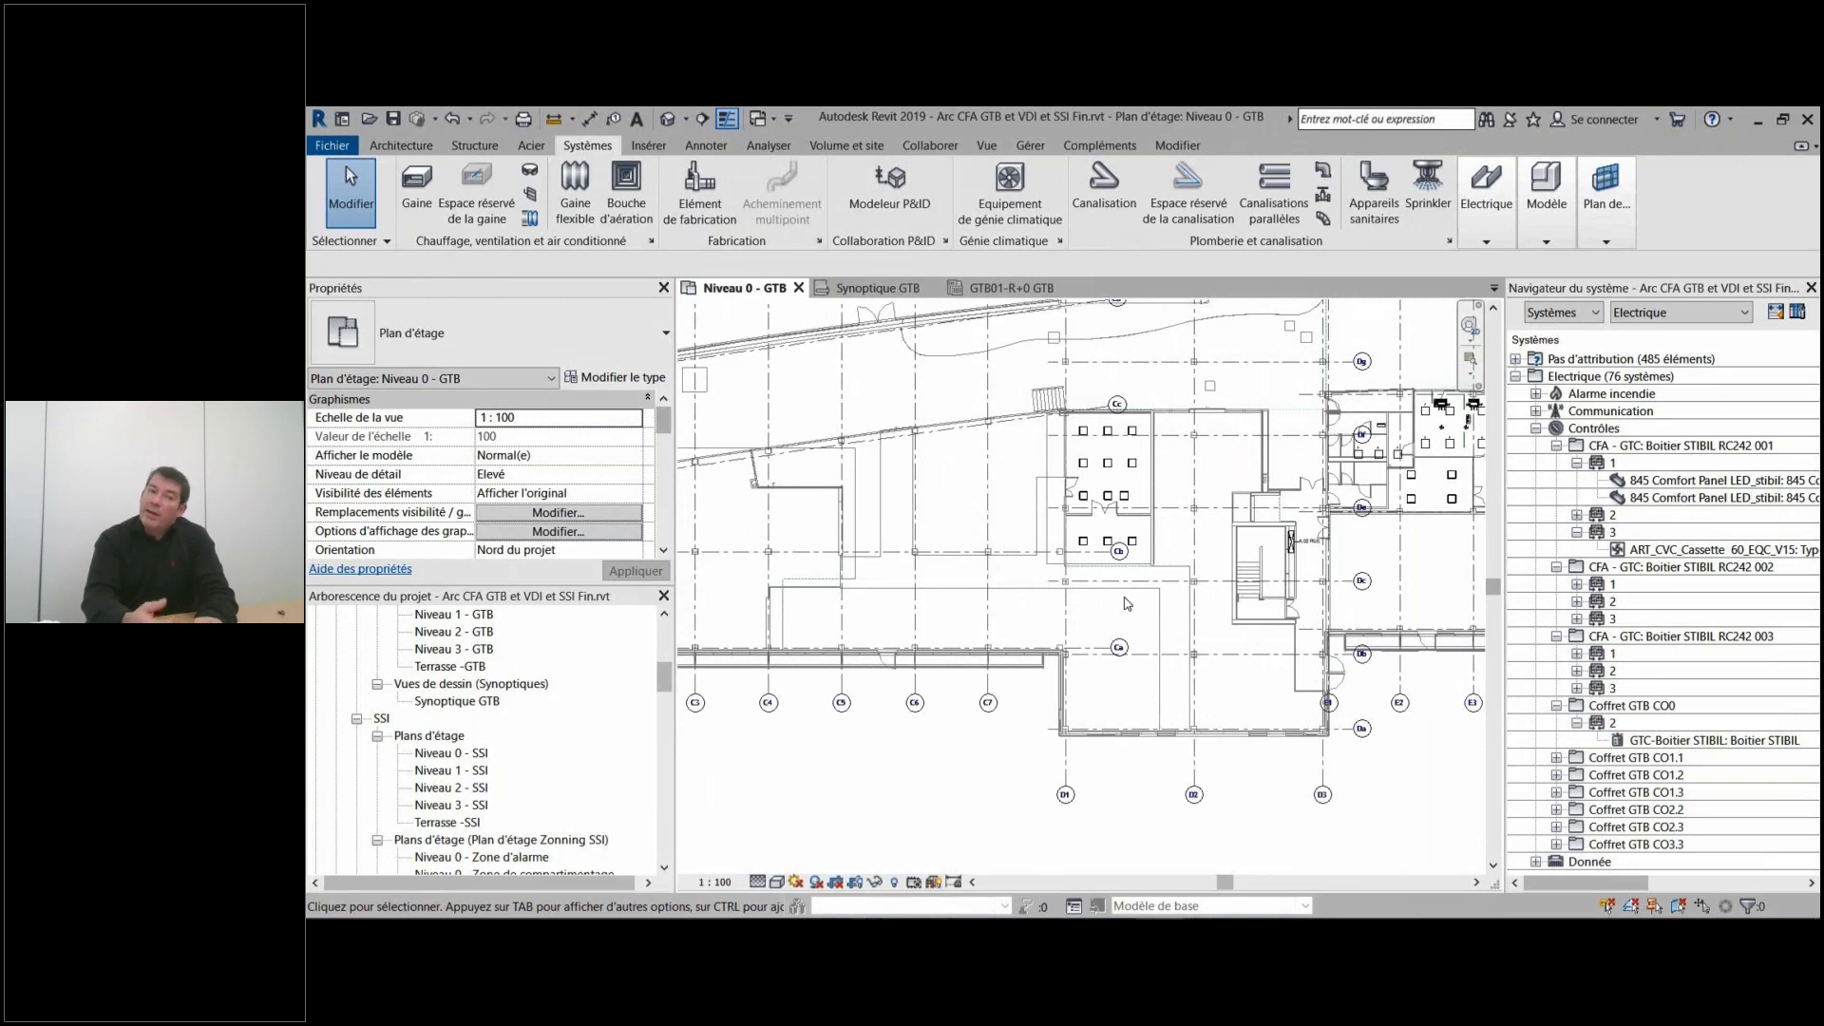
{"action": "scroll", "coordinate": [1200, 540], "scroll_direction": "up", "scroll_amount": 3}
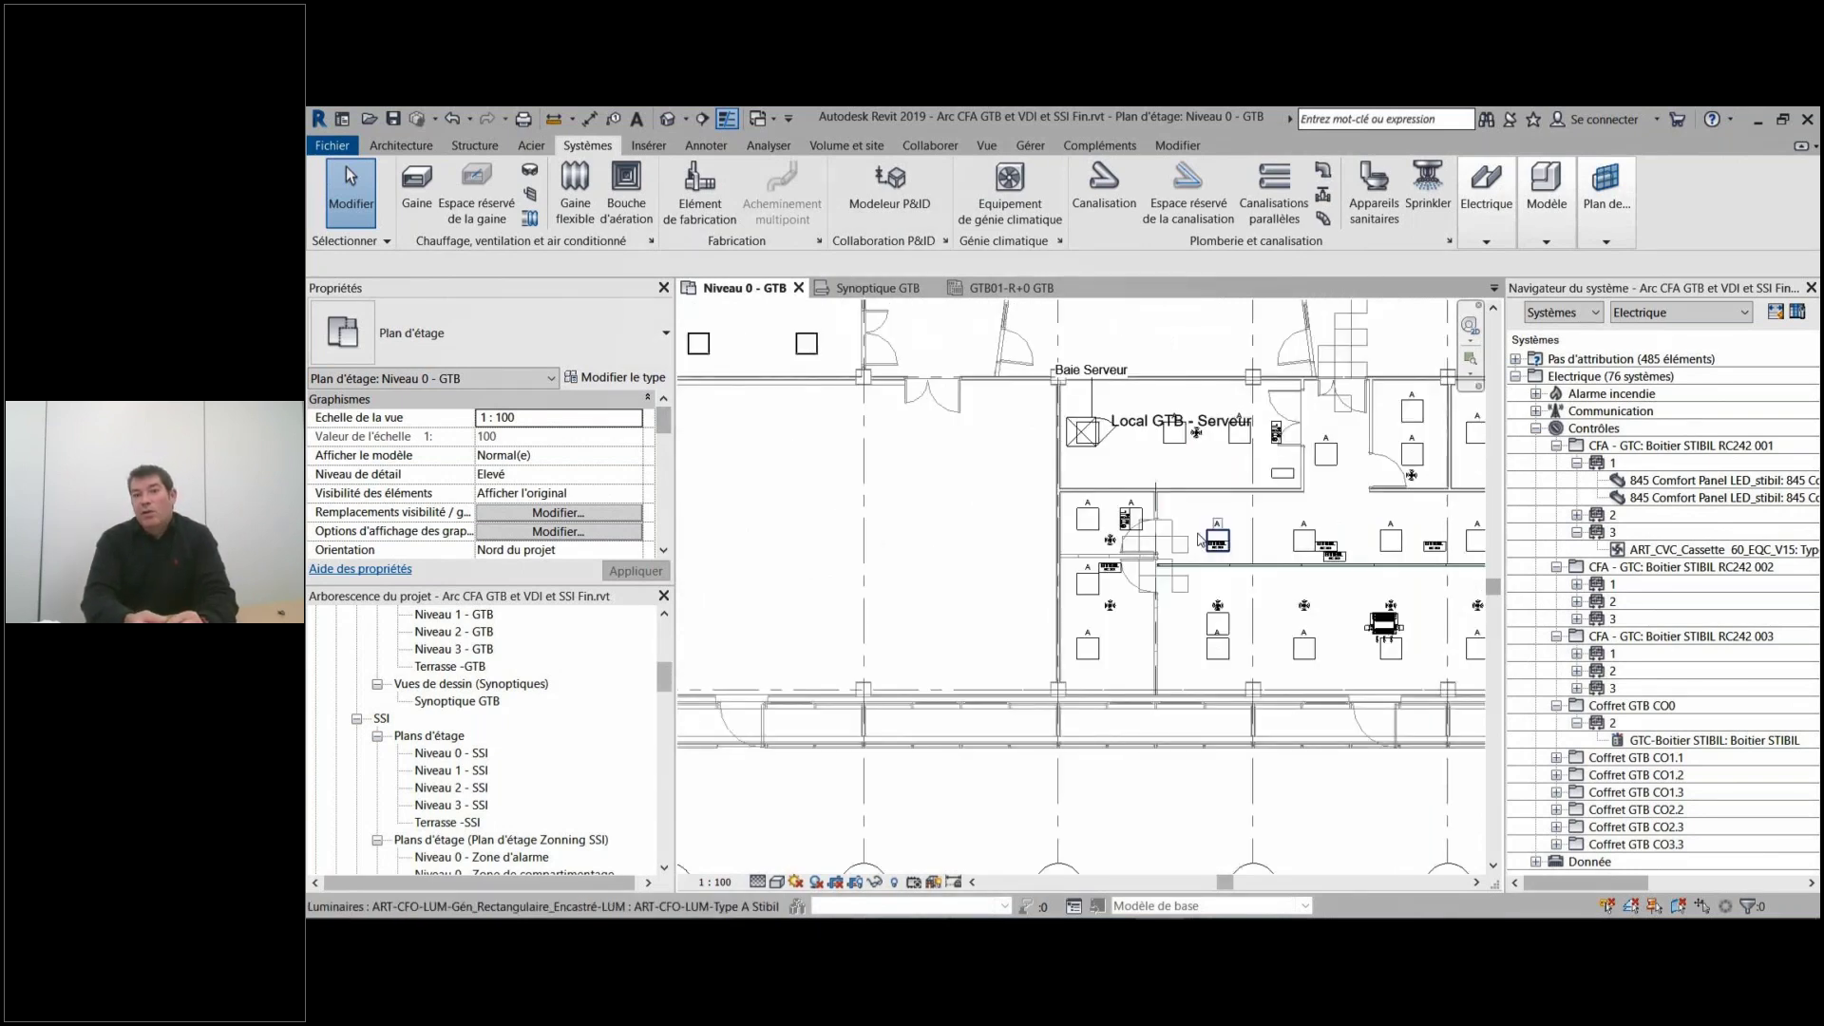
{"action": "scroll", "coordinate": [1221, 418], "scroll_direction": "up", "scroll_amount": 4}
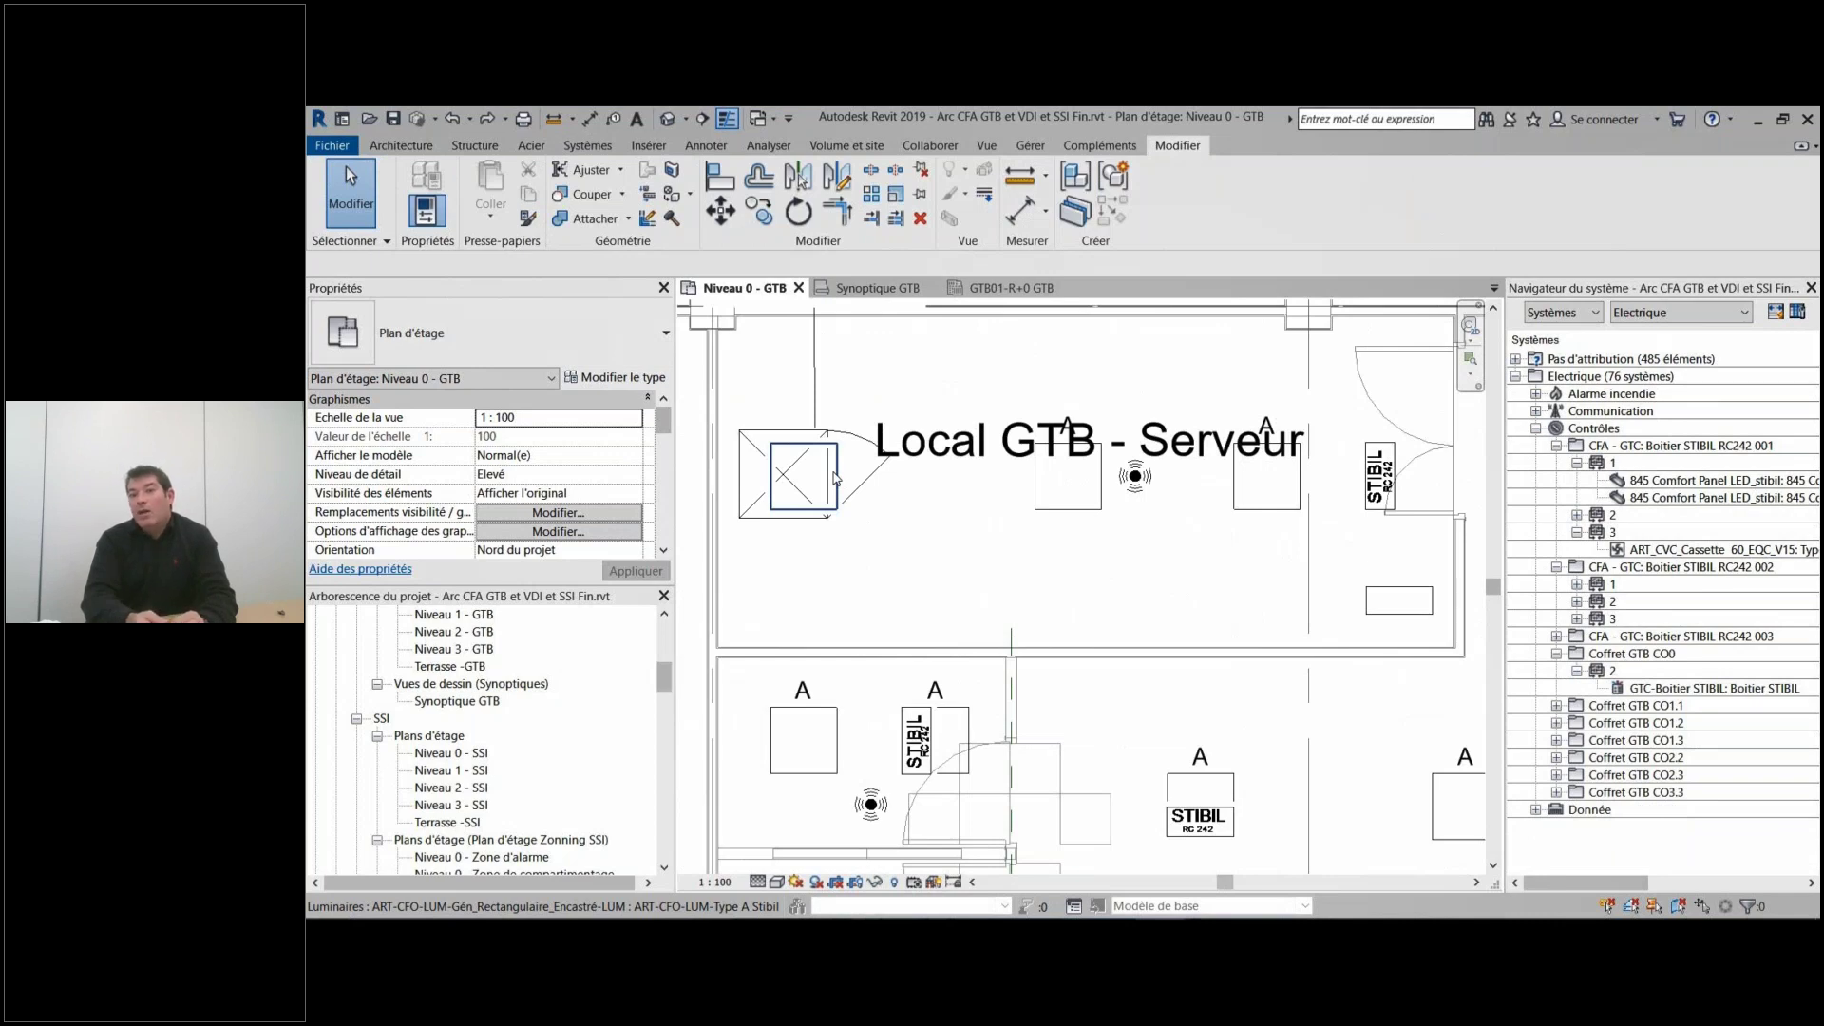
{"action": "left_click", "coordinate": [834, 478]}
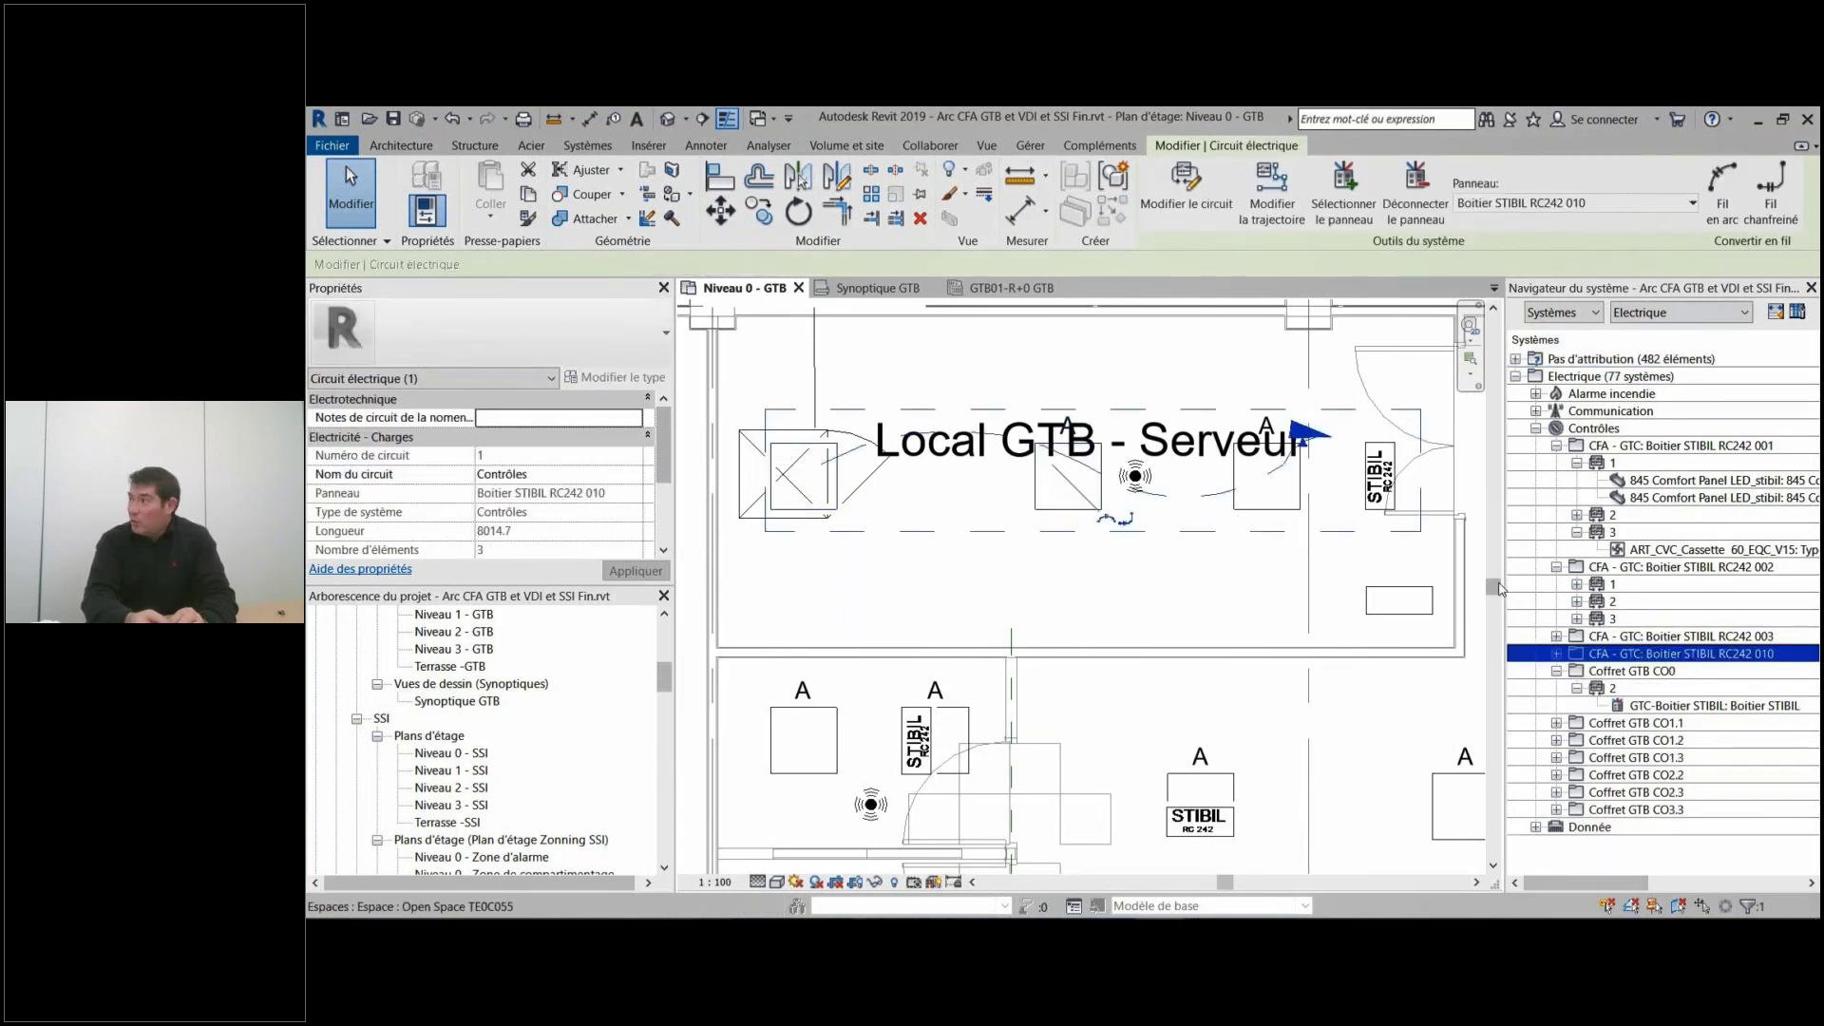
{"action": "left_click", "coordinate": [1343, 192]}
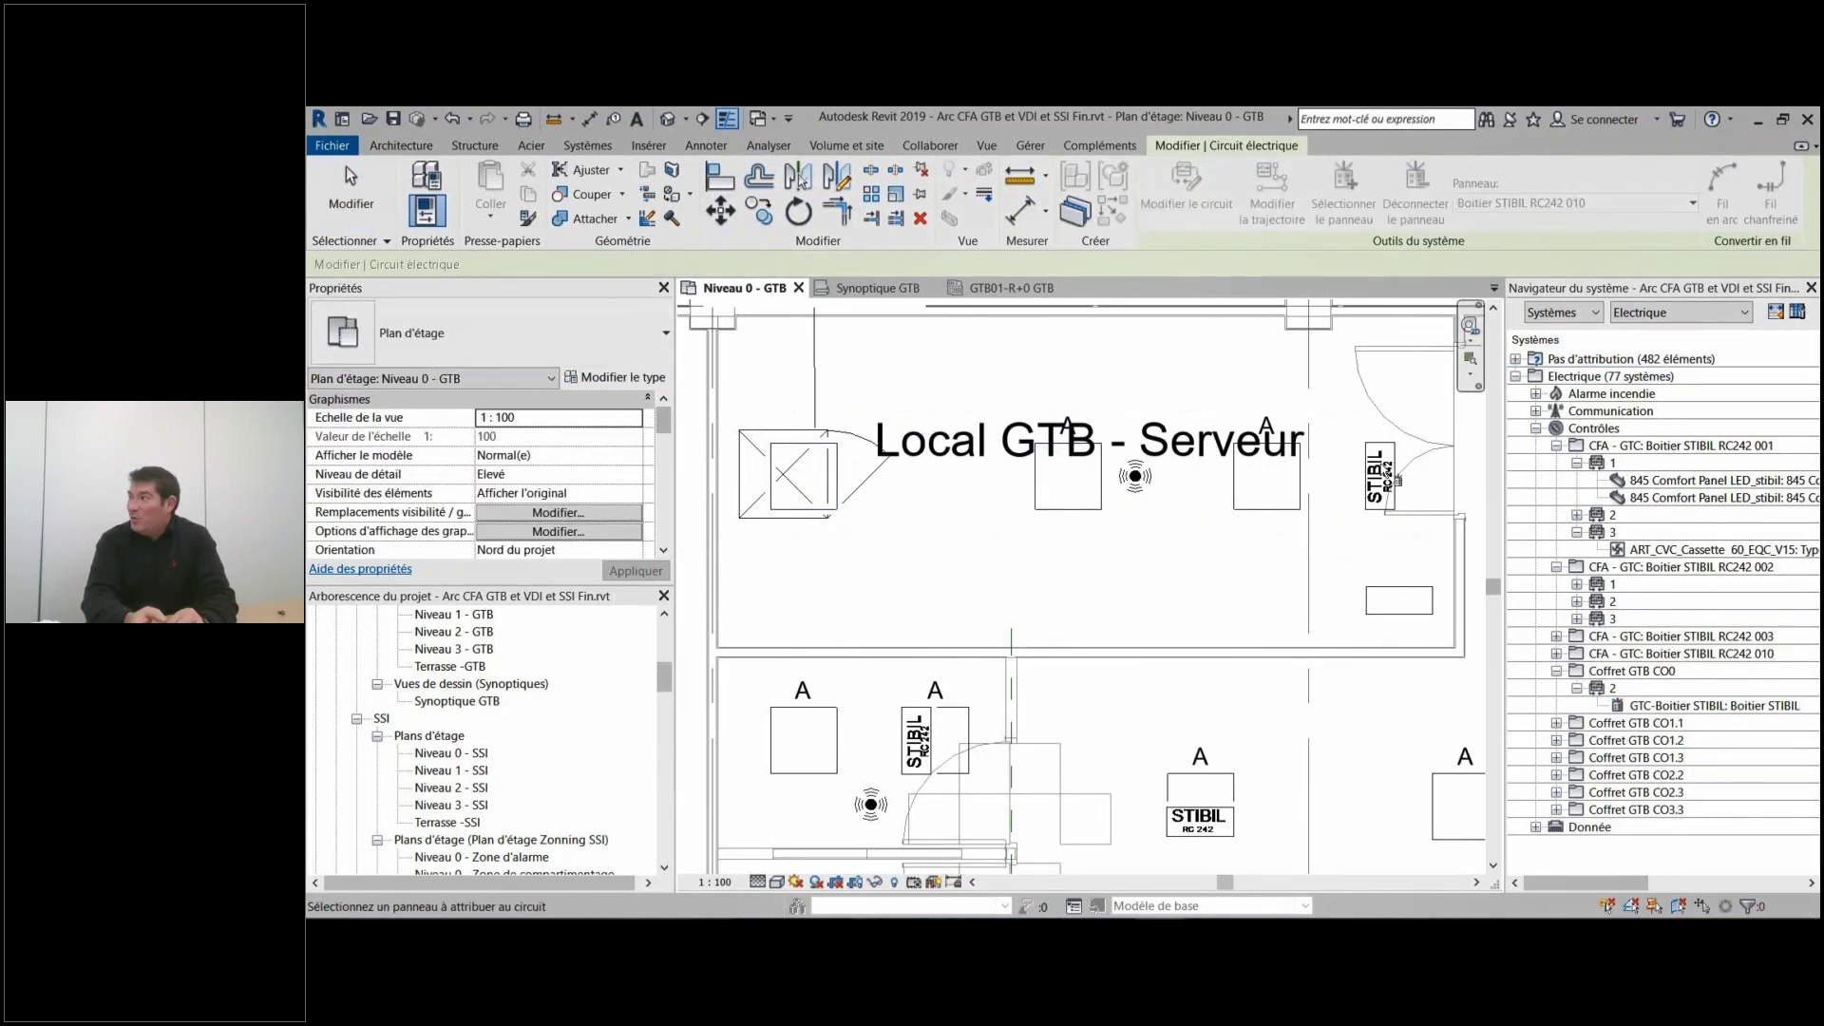
{"action": "left_click", "coordinate": [1393, 479]}
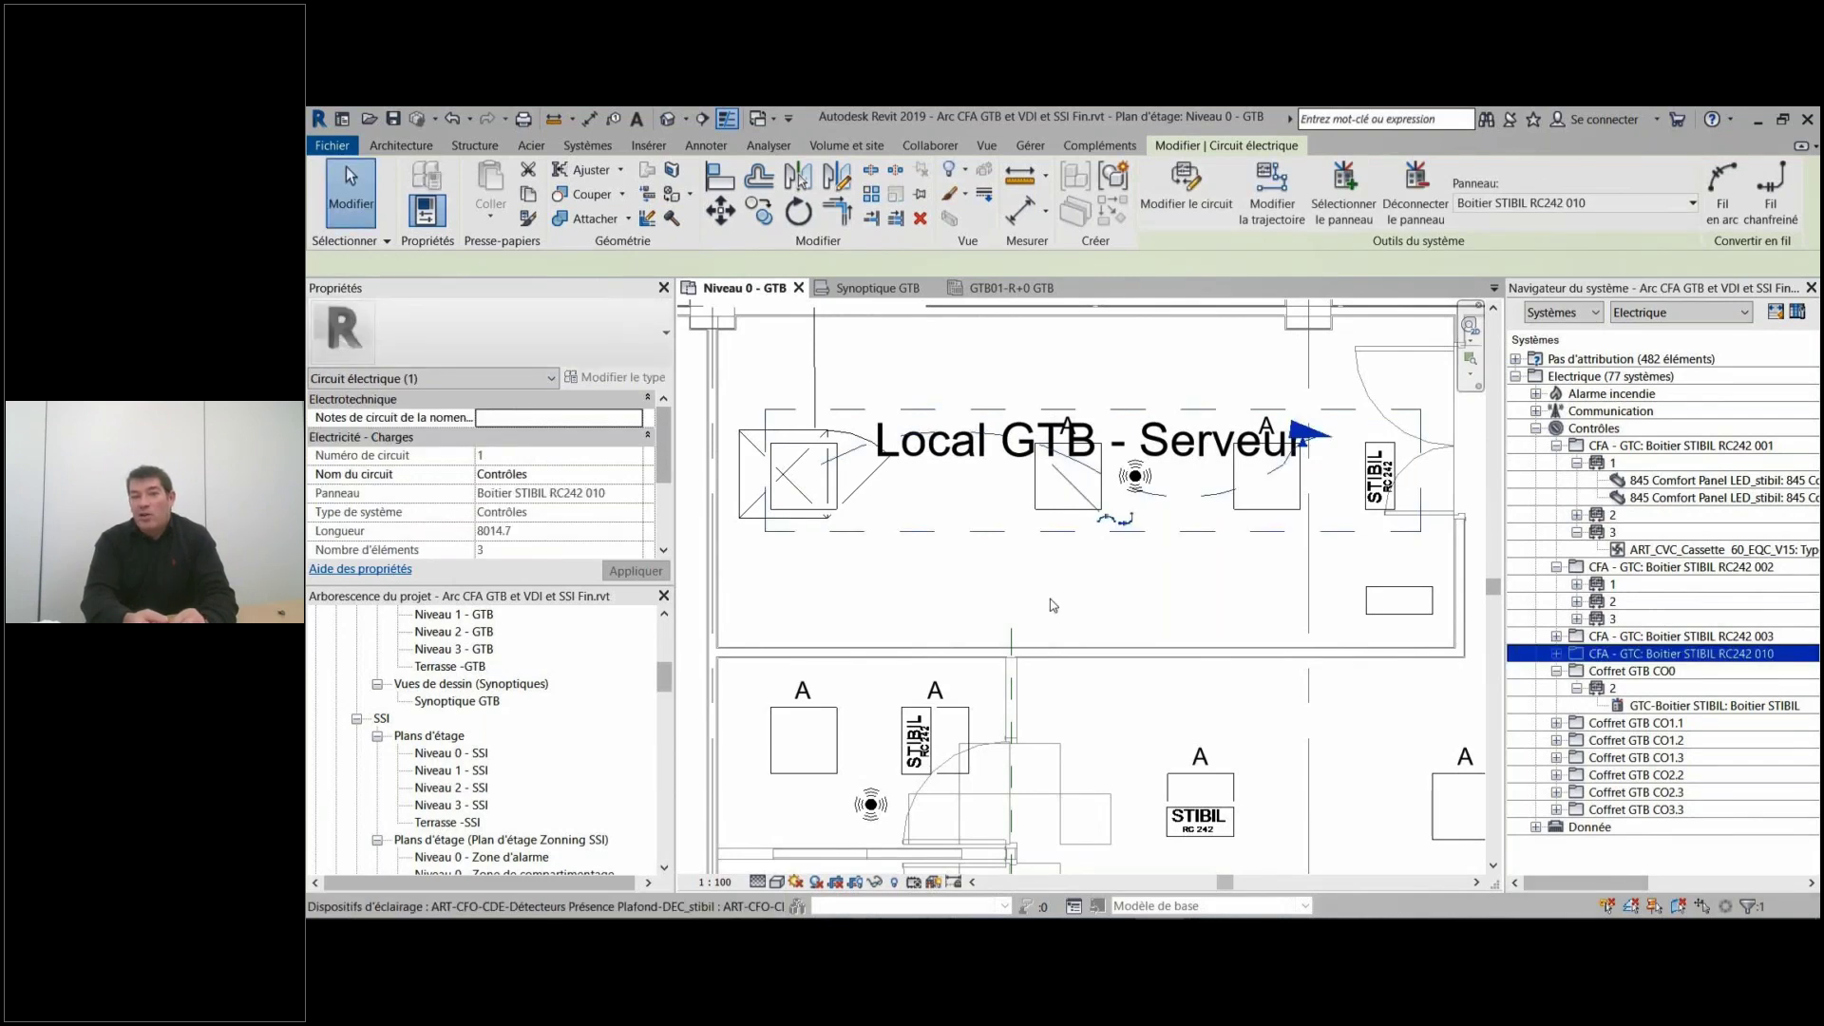
{"action": "left_click", "coordinate": [1135, 476]}
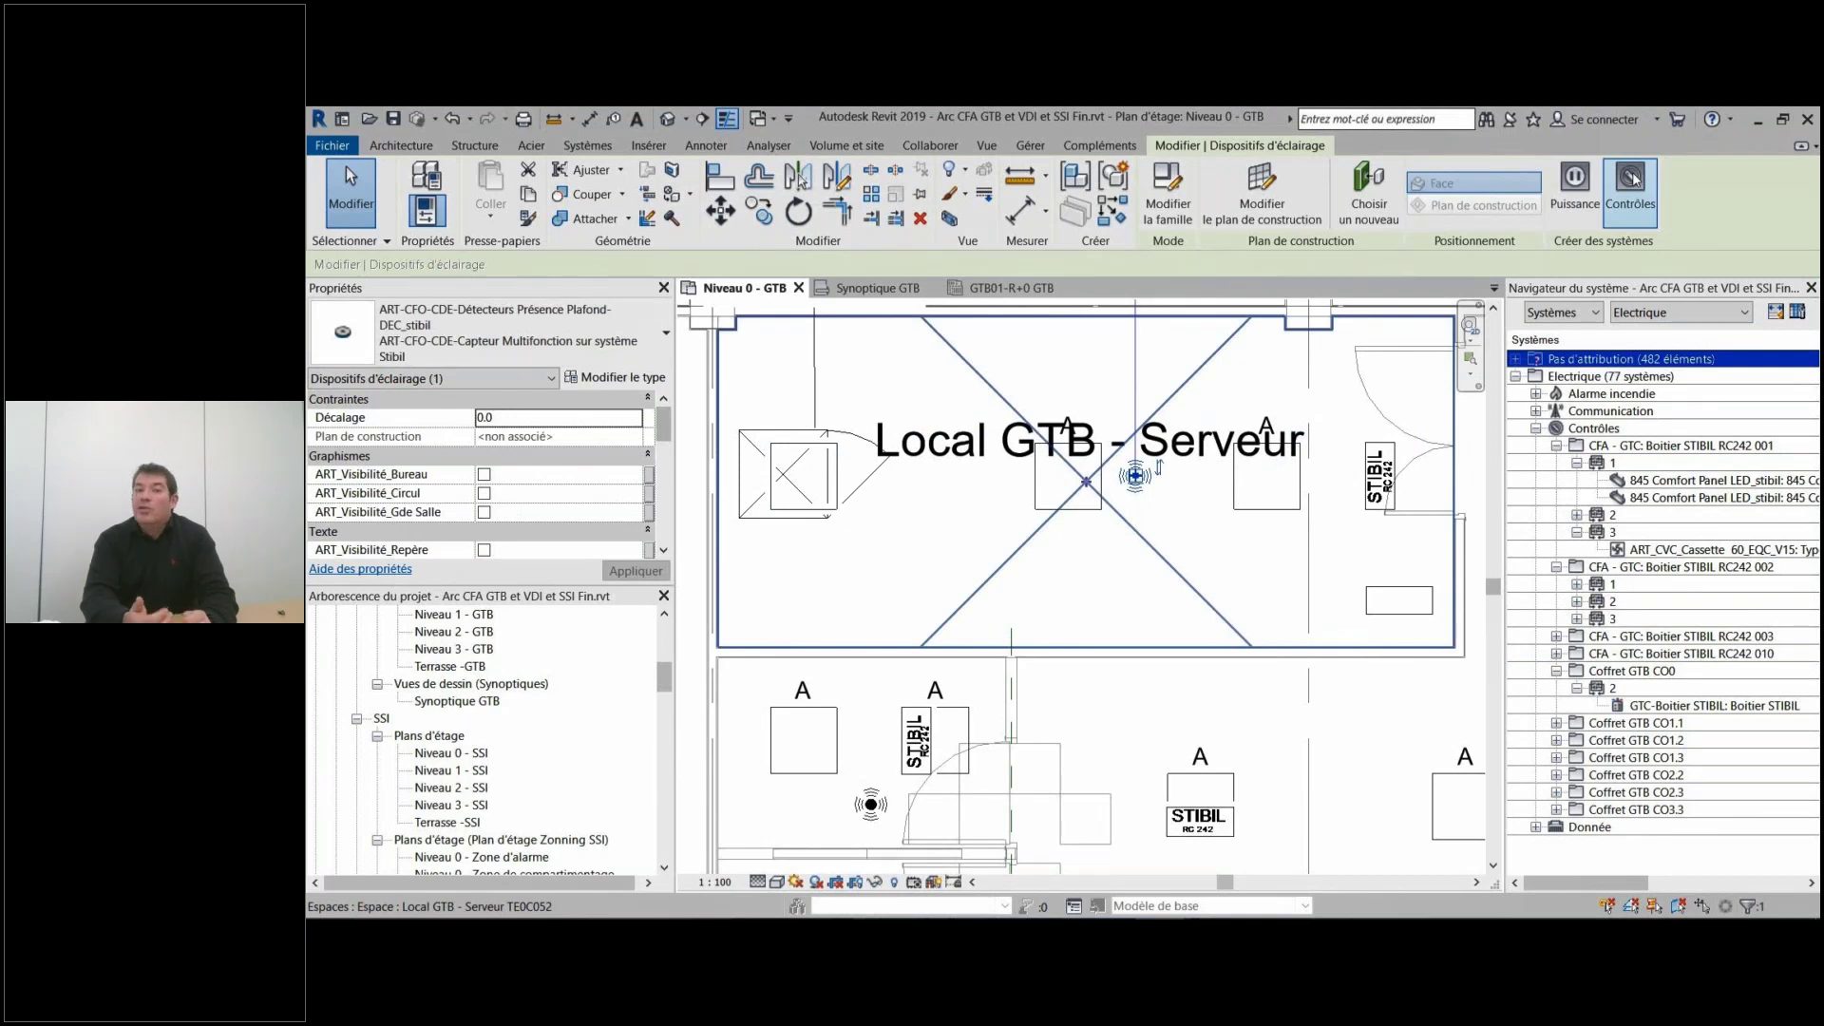
{"action": "left_click", "coordinate": [1018, 583]}
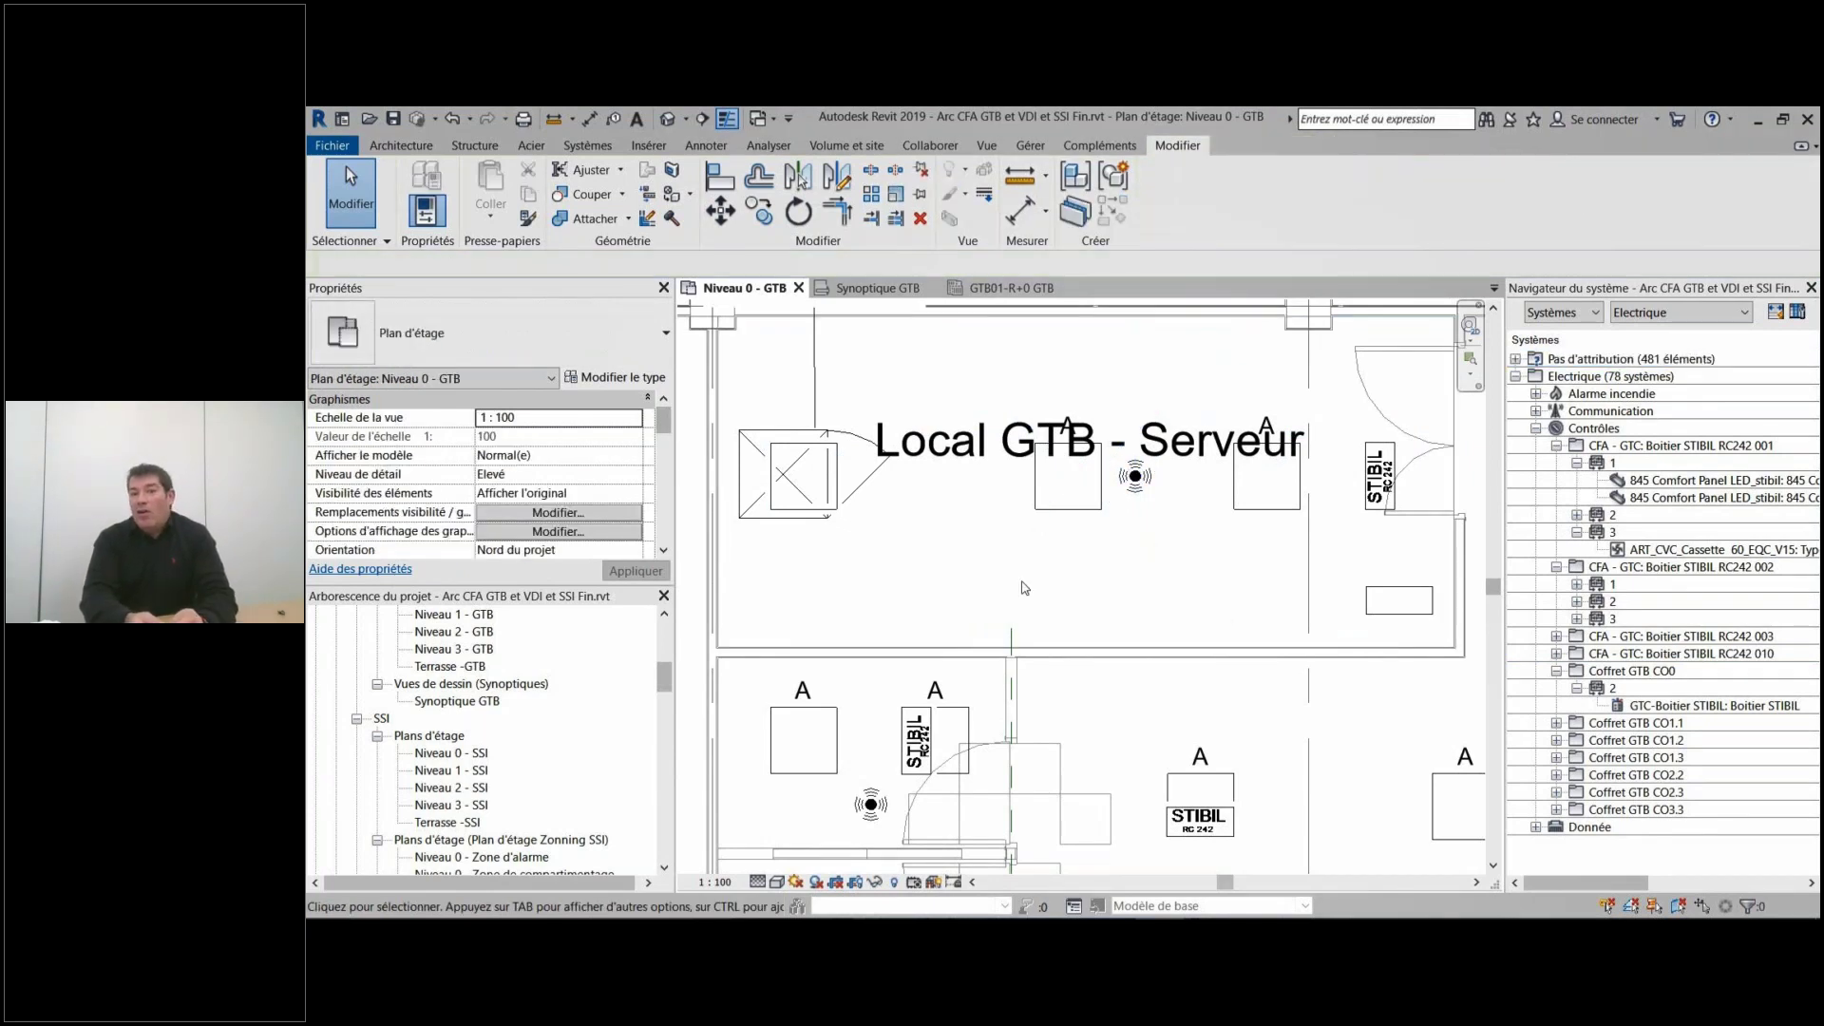
Open the completed GTB01-R+0 GTB plan and examine the circuited equipment around Local GTB - Serveur and across the floor.
{"action": "left_click", "coordinate": [1011, 288]}
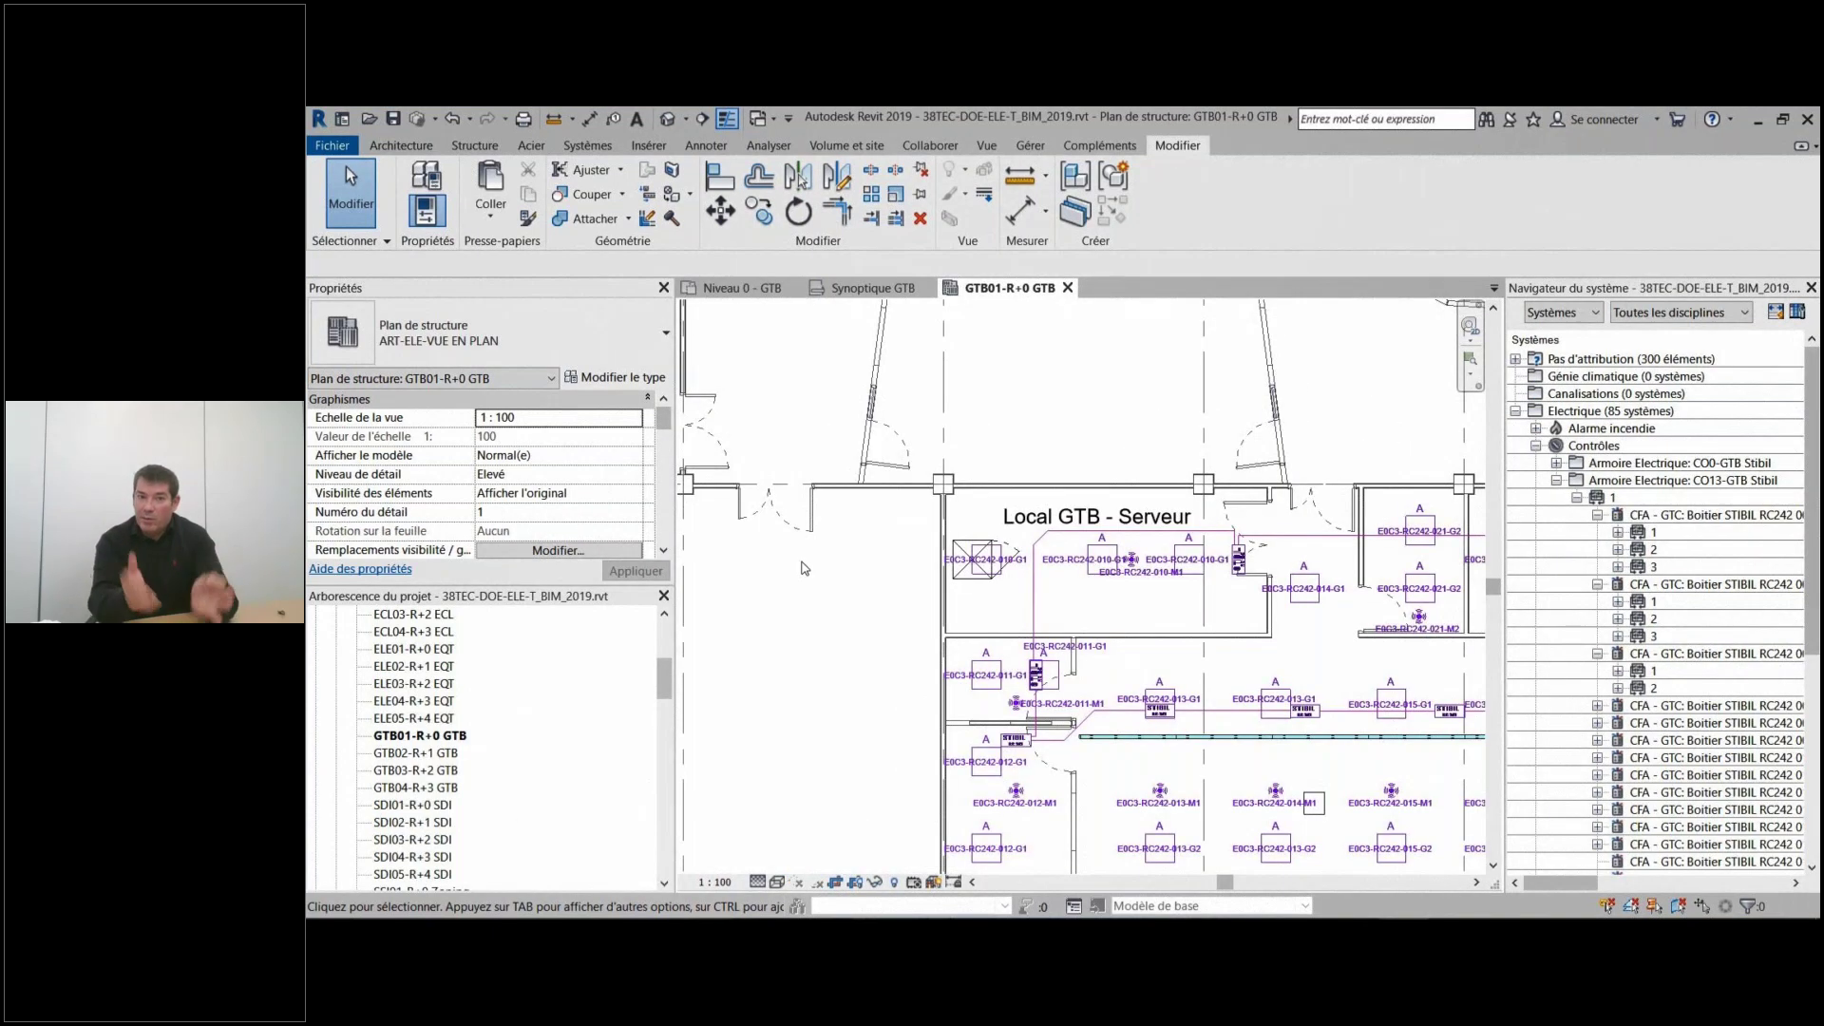
{"action": "scroll", "coordinate": [952, 550], "scroll_direction": "down", "scroll_amount": 5}
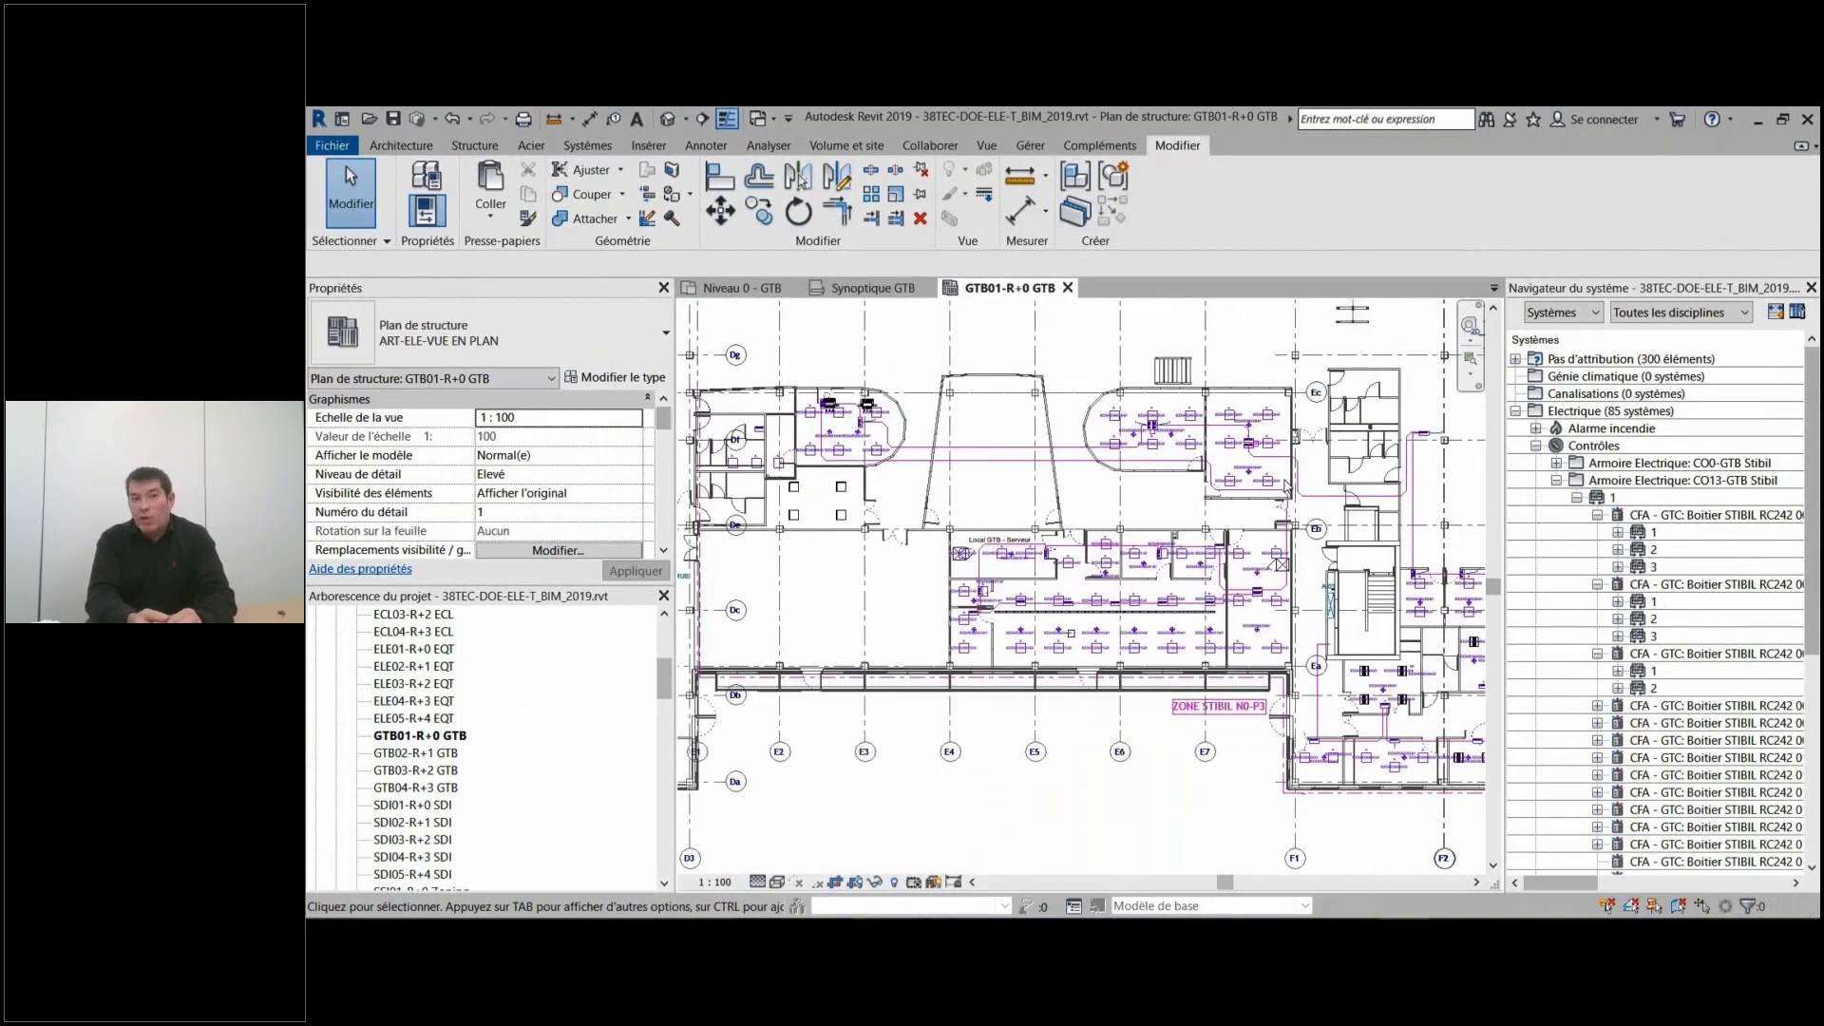
{"action": "scroll", "coordinate": [988, 578], "scroll_direction": "up", "scroll_amount": 3}
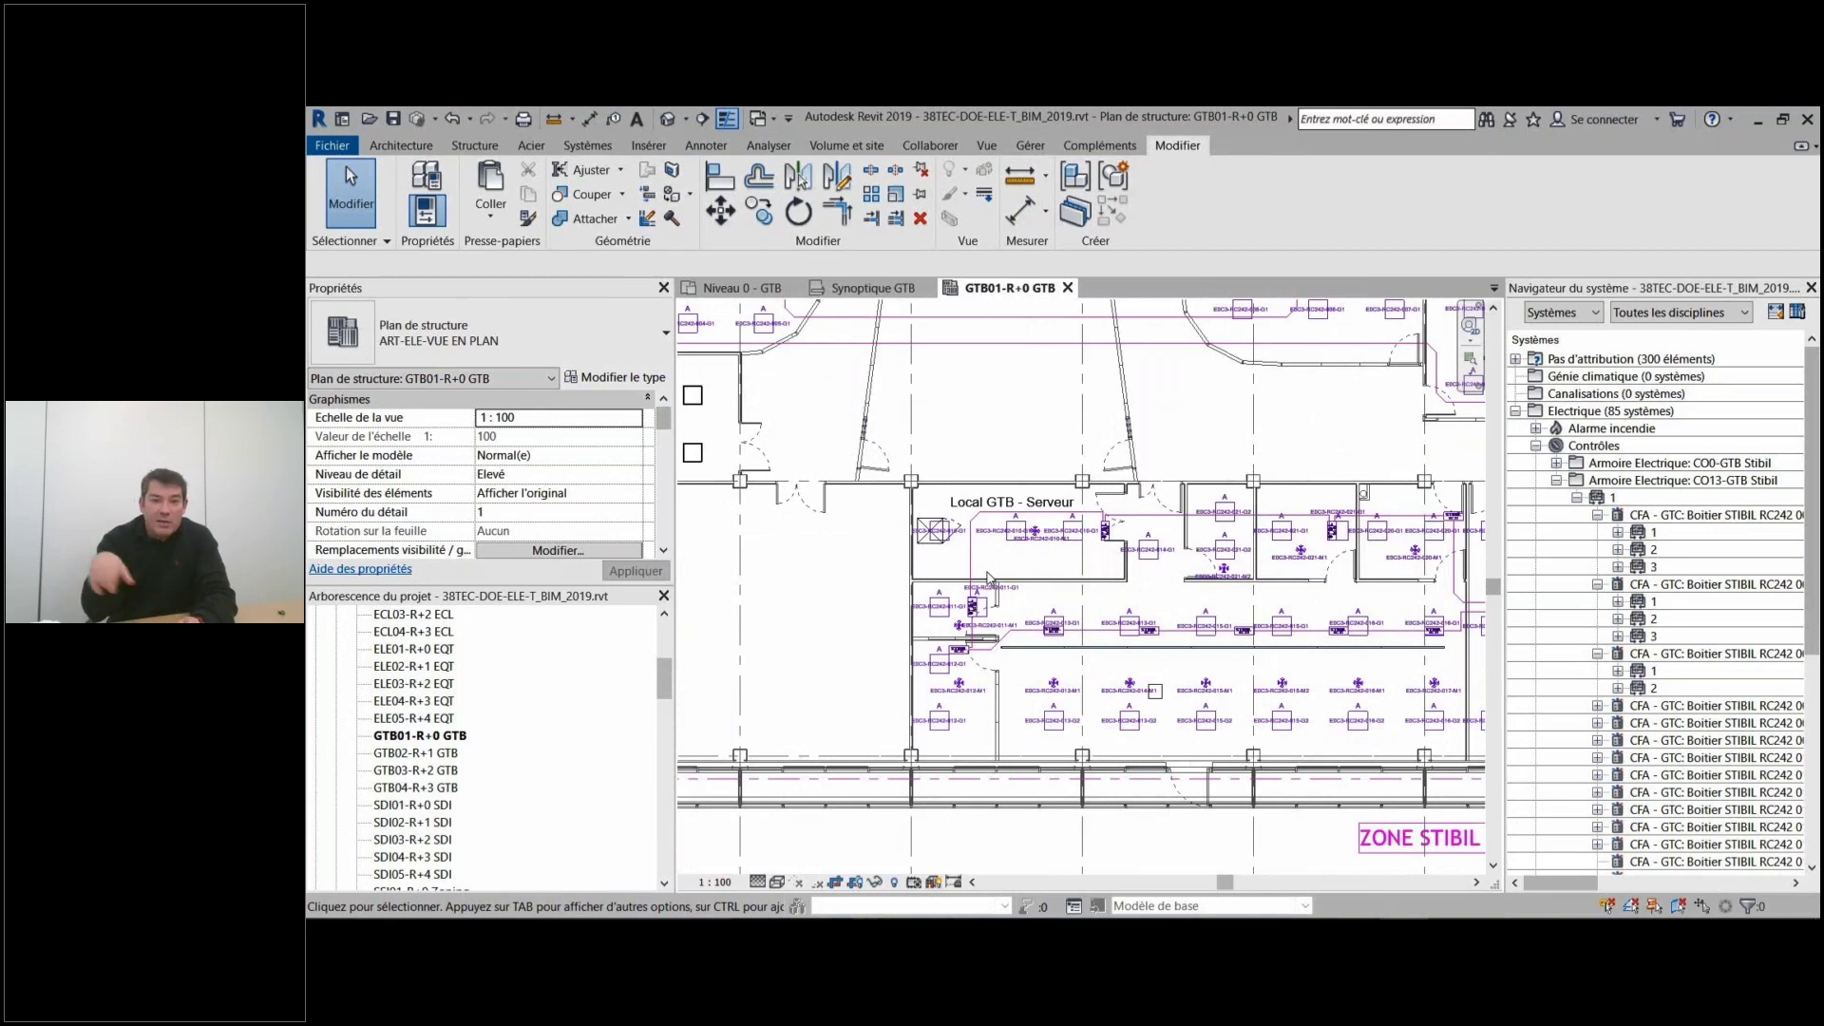
{"action": "scroll", "coordinate": [988, 577], "scroll_direction": "up", "scroll_amount": 2}
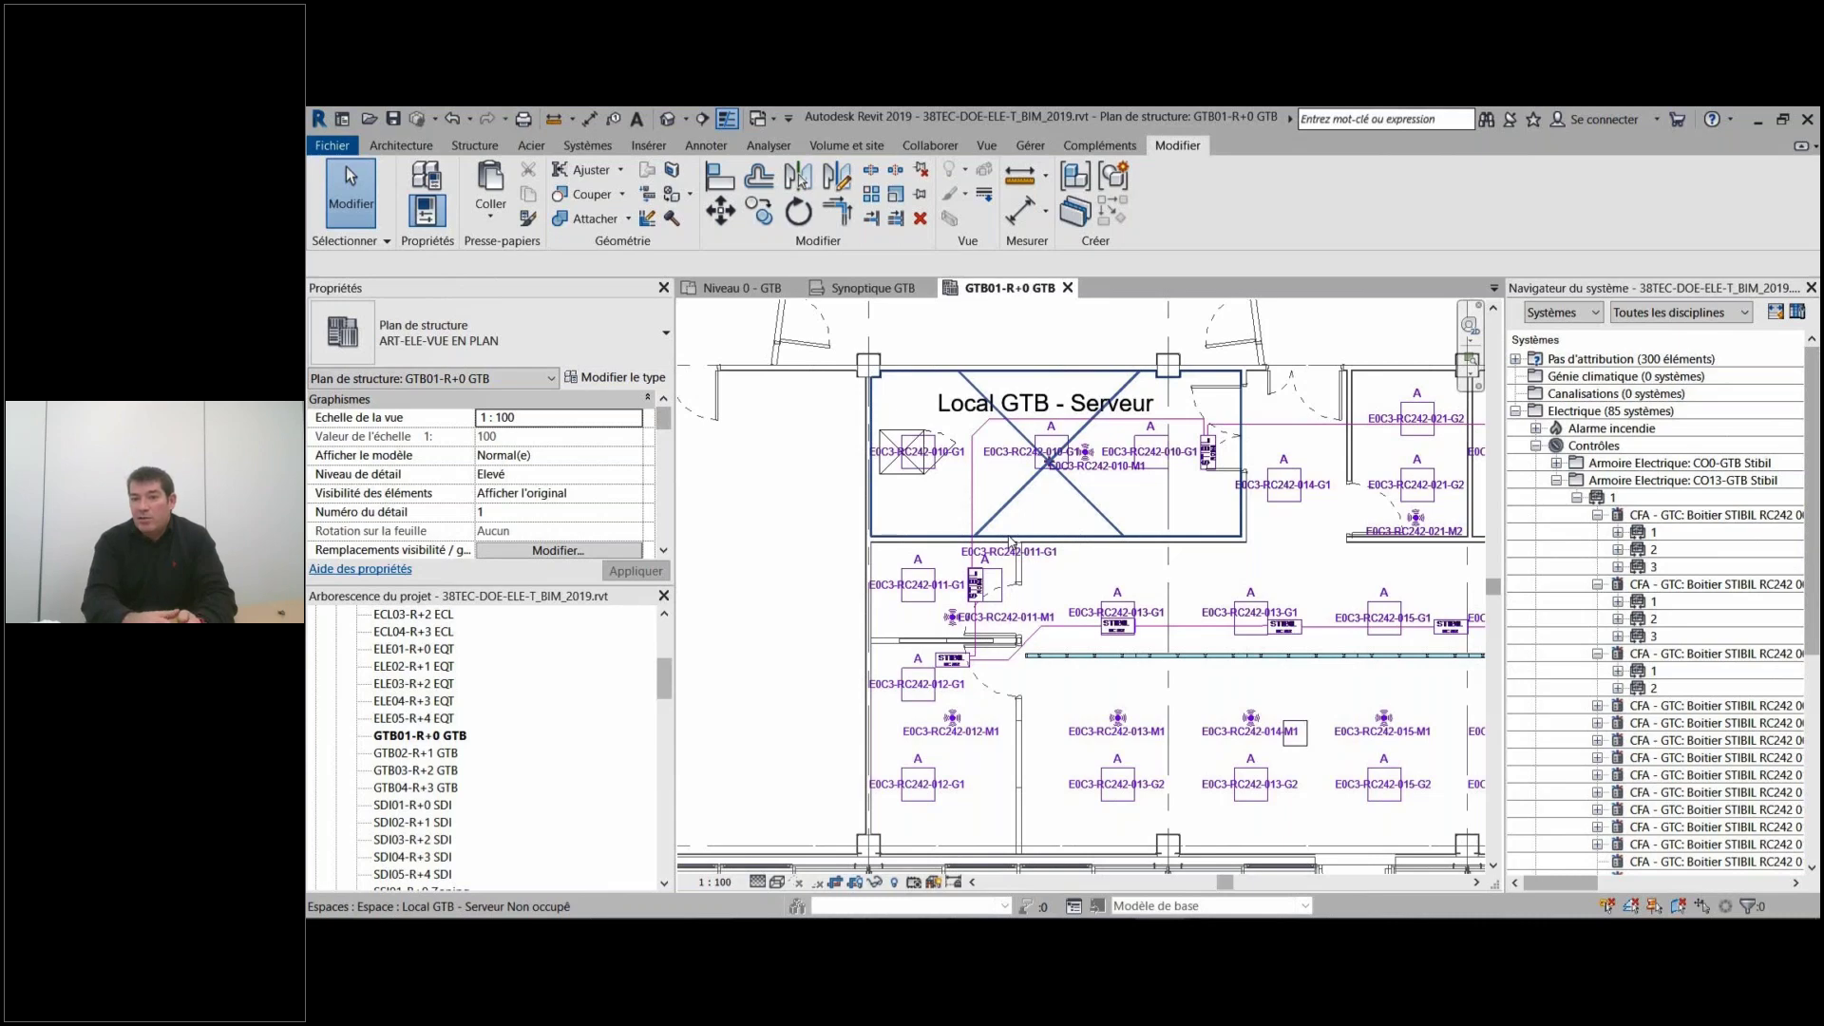
{"action": "scroll", "coordinate": [1153, 694], "scroll_direction": "down", "scroll_amount": 5}
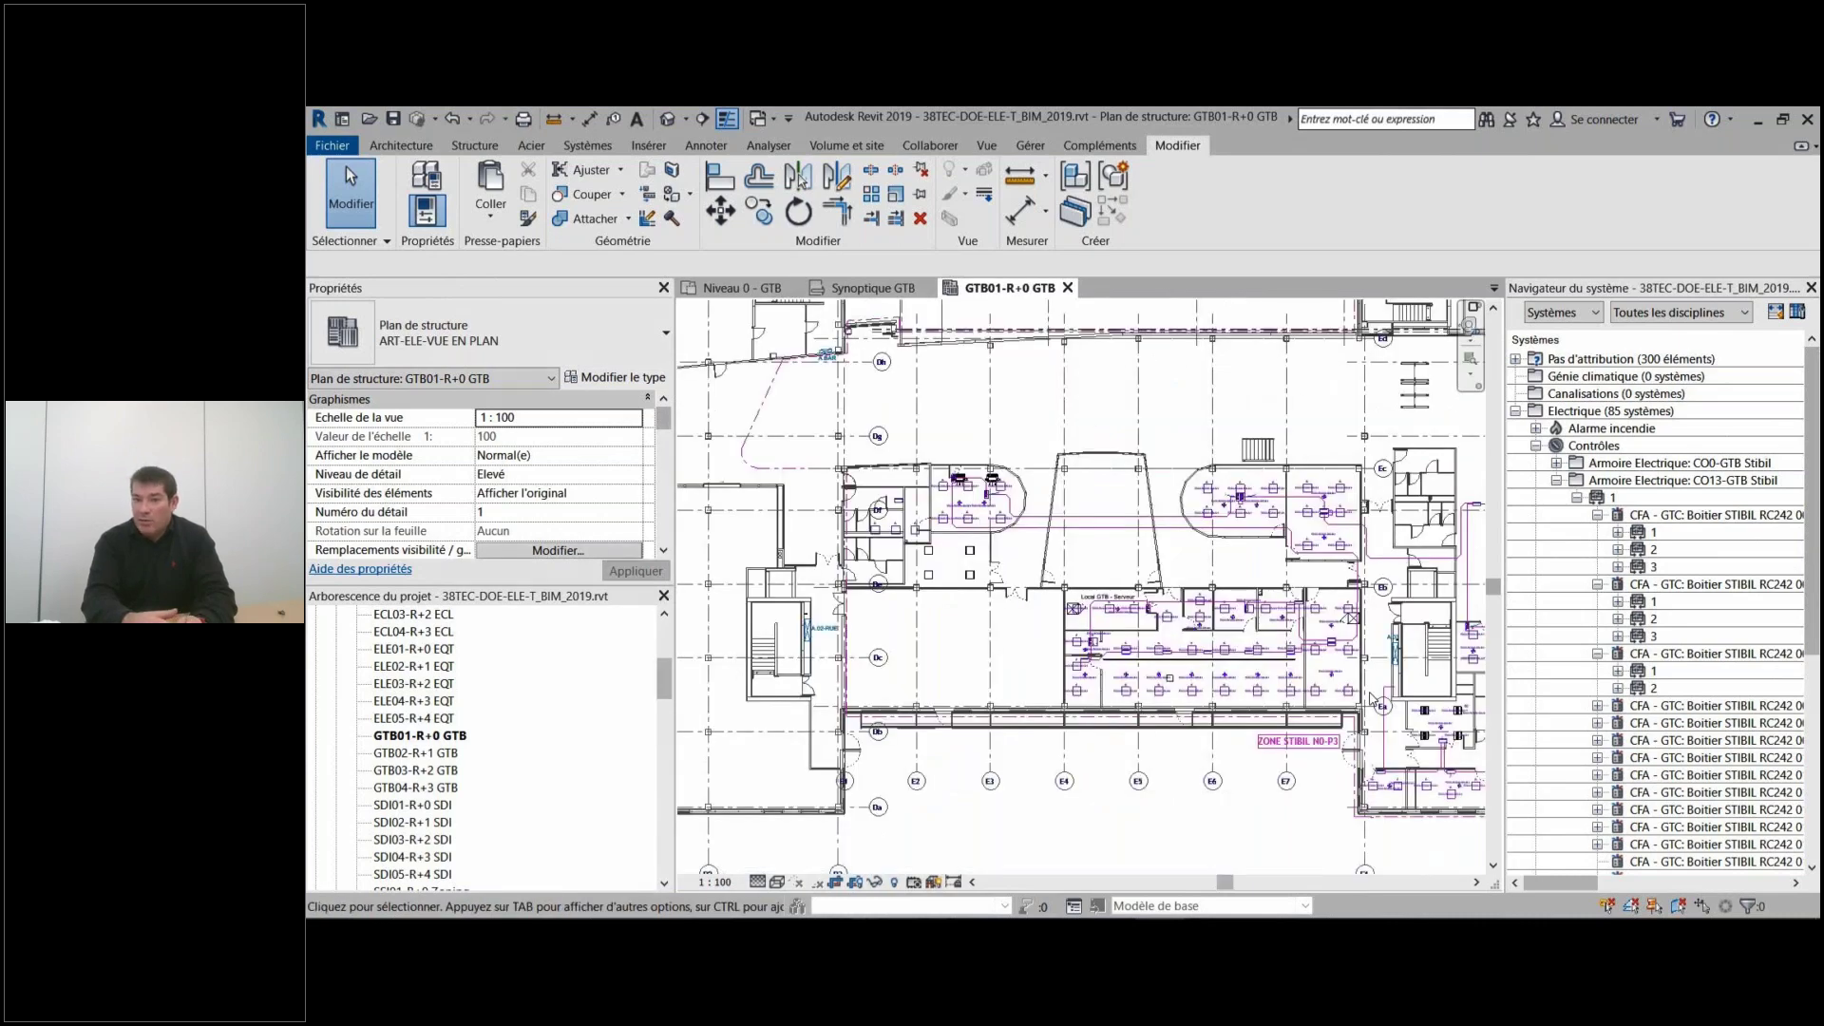
{"action": "scroll", "coordinate": [1371, 700], "scroll_direction": "down", "scroll_amount": 2}
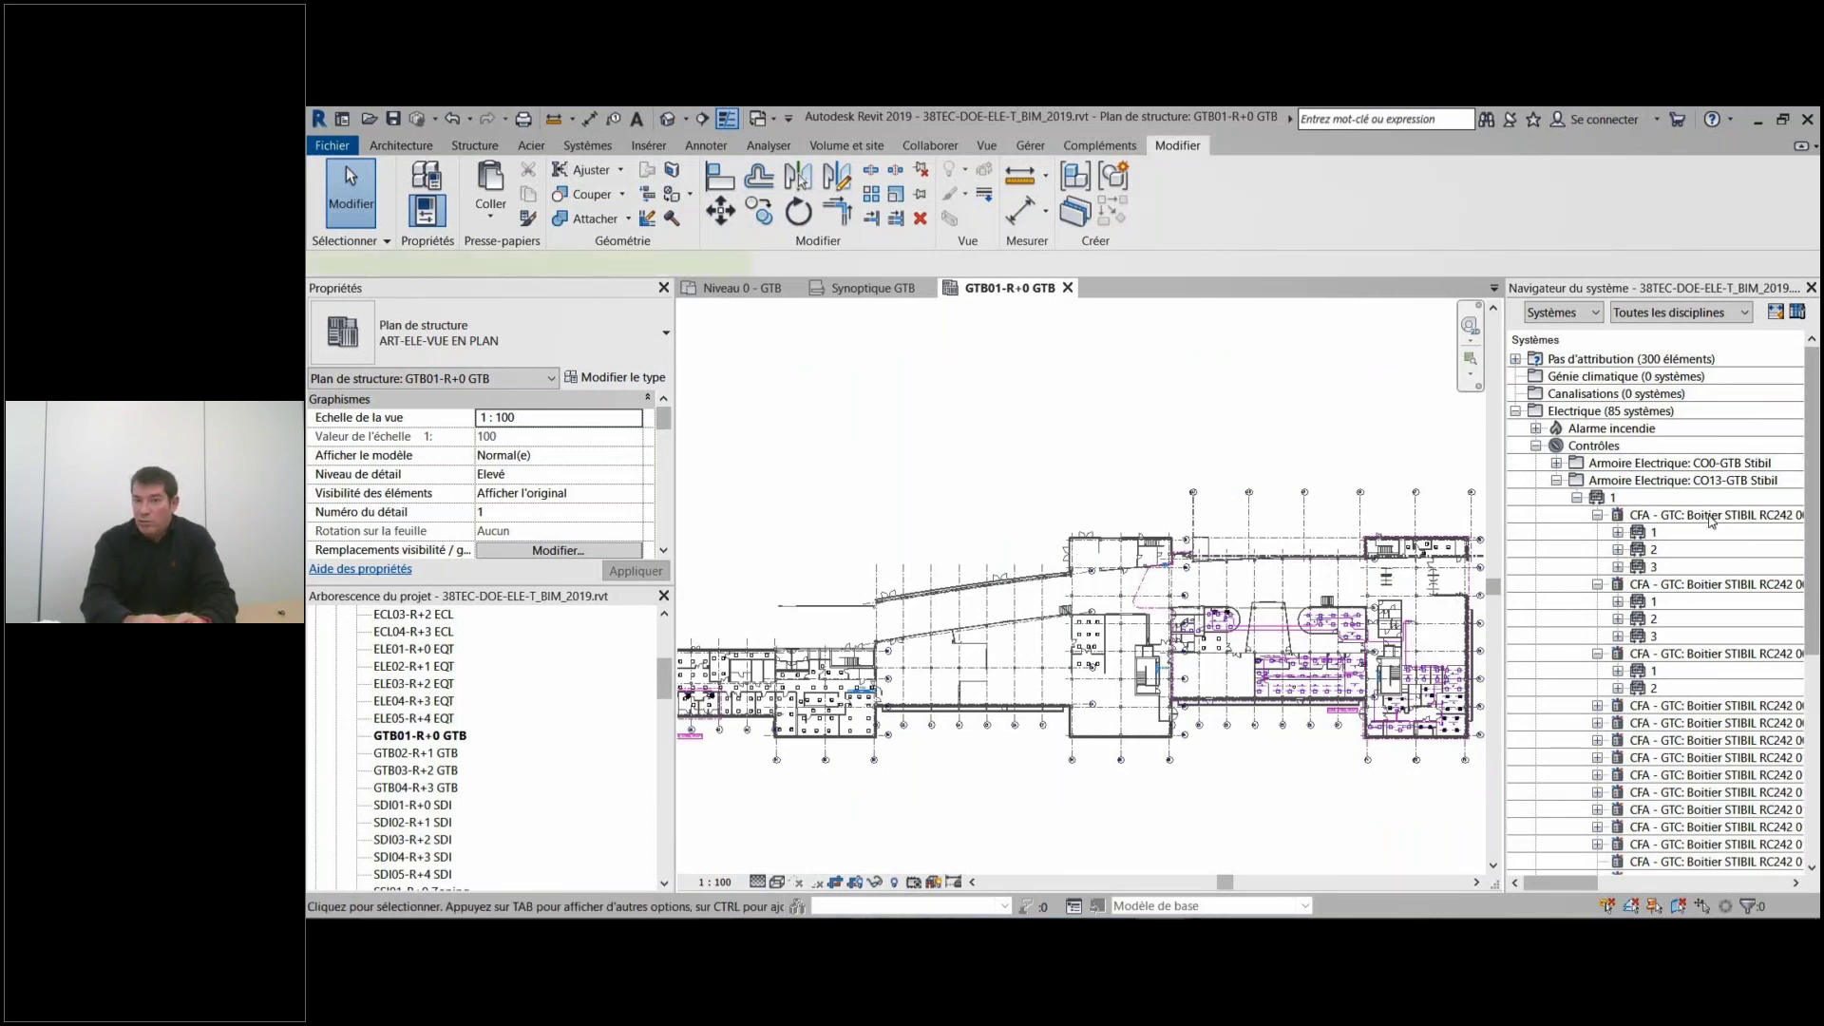
Locate Boitier STIBIL RC242 005 on the GTB01-R+0 plan and examine its circuits and luminaires.
{"action": "left_click", "coordinate": [1711, 584]}
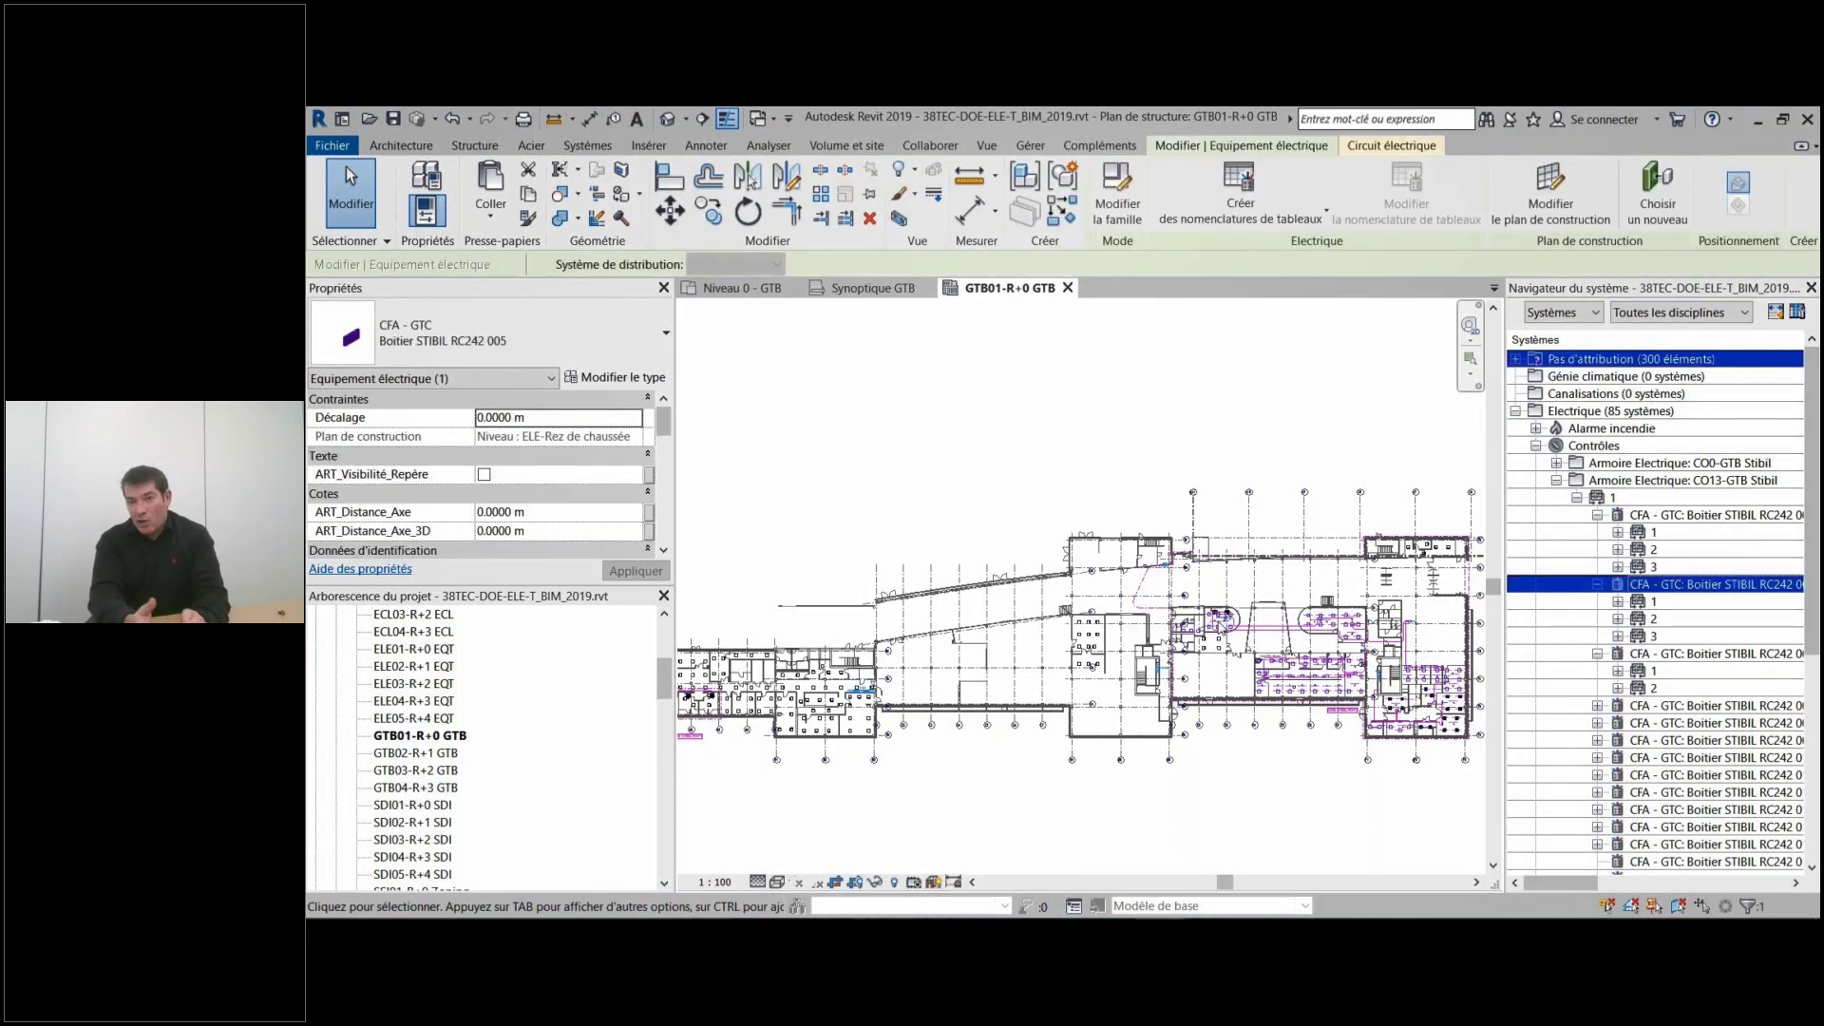
{"action": "left_click", "coordinate": [1618, 602]}
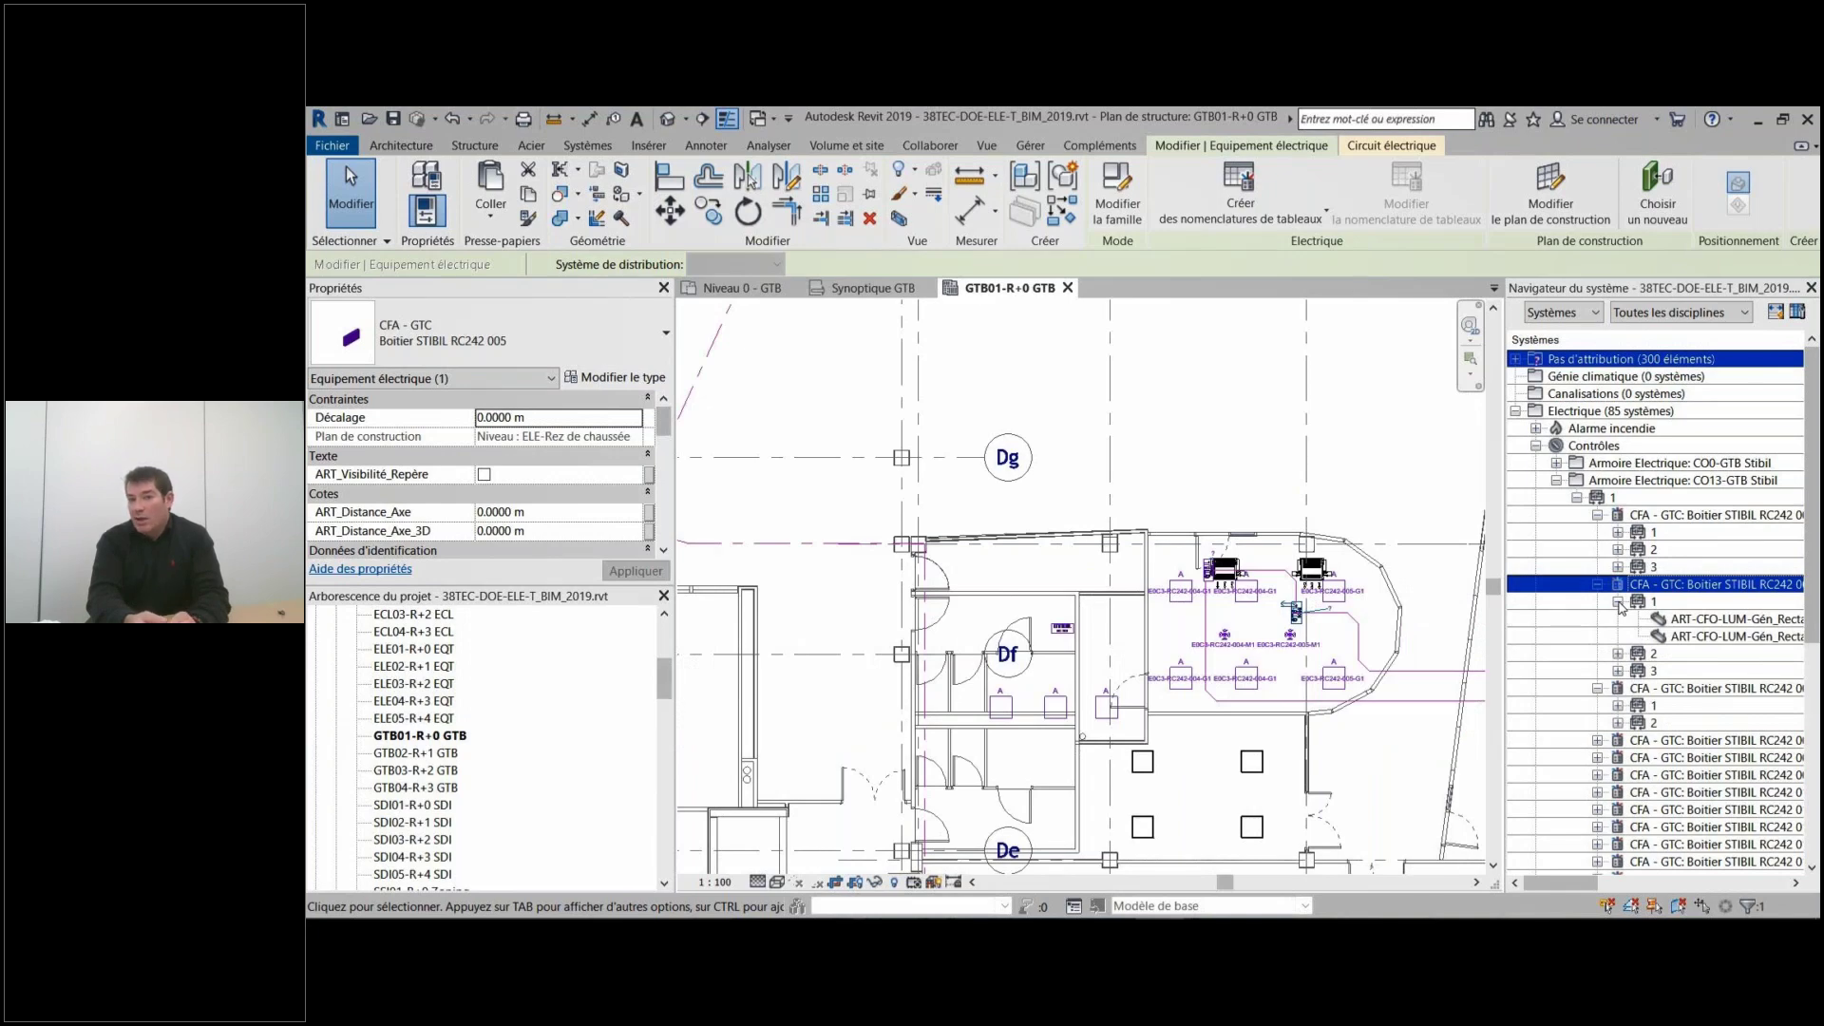
{"action": "left_click", "coordinate": [1677, 637]}
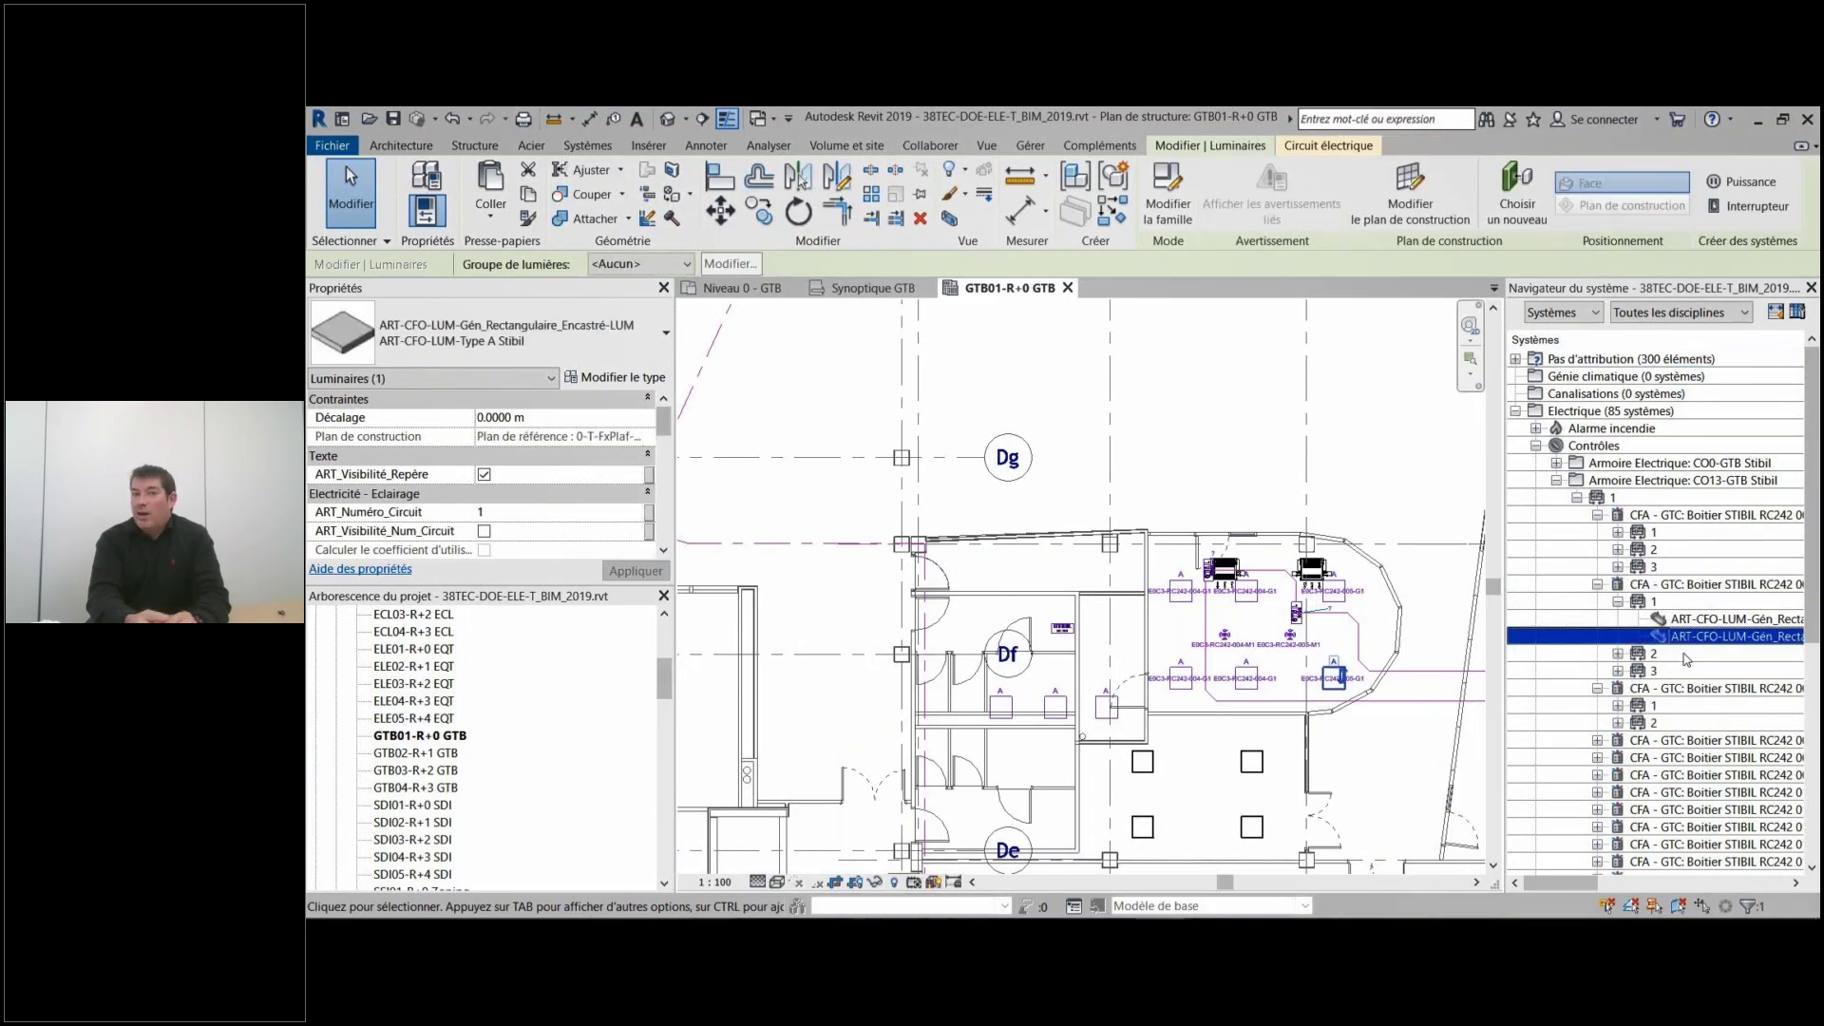
{"action": "left_click", "coordinate": [1654, 671]}
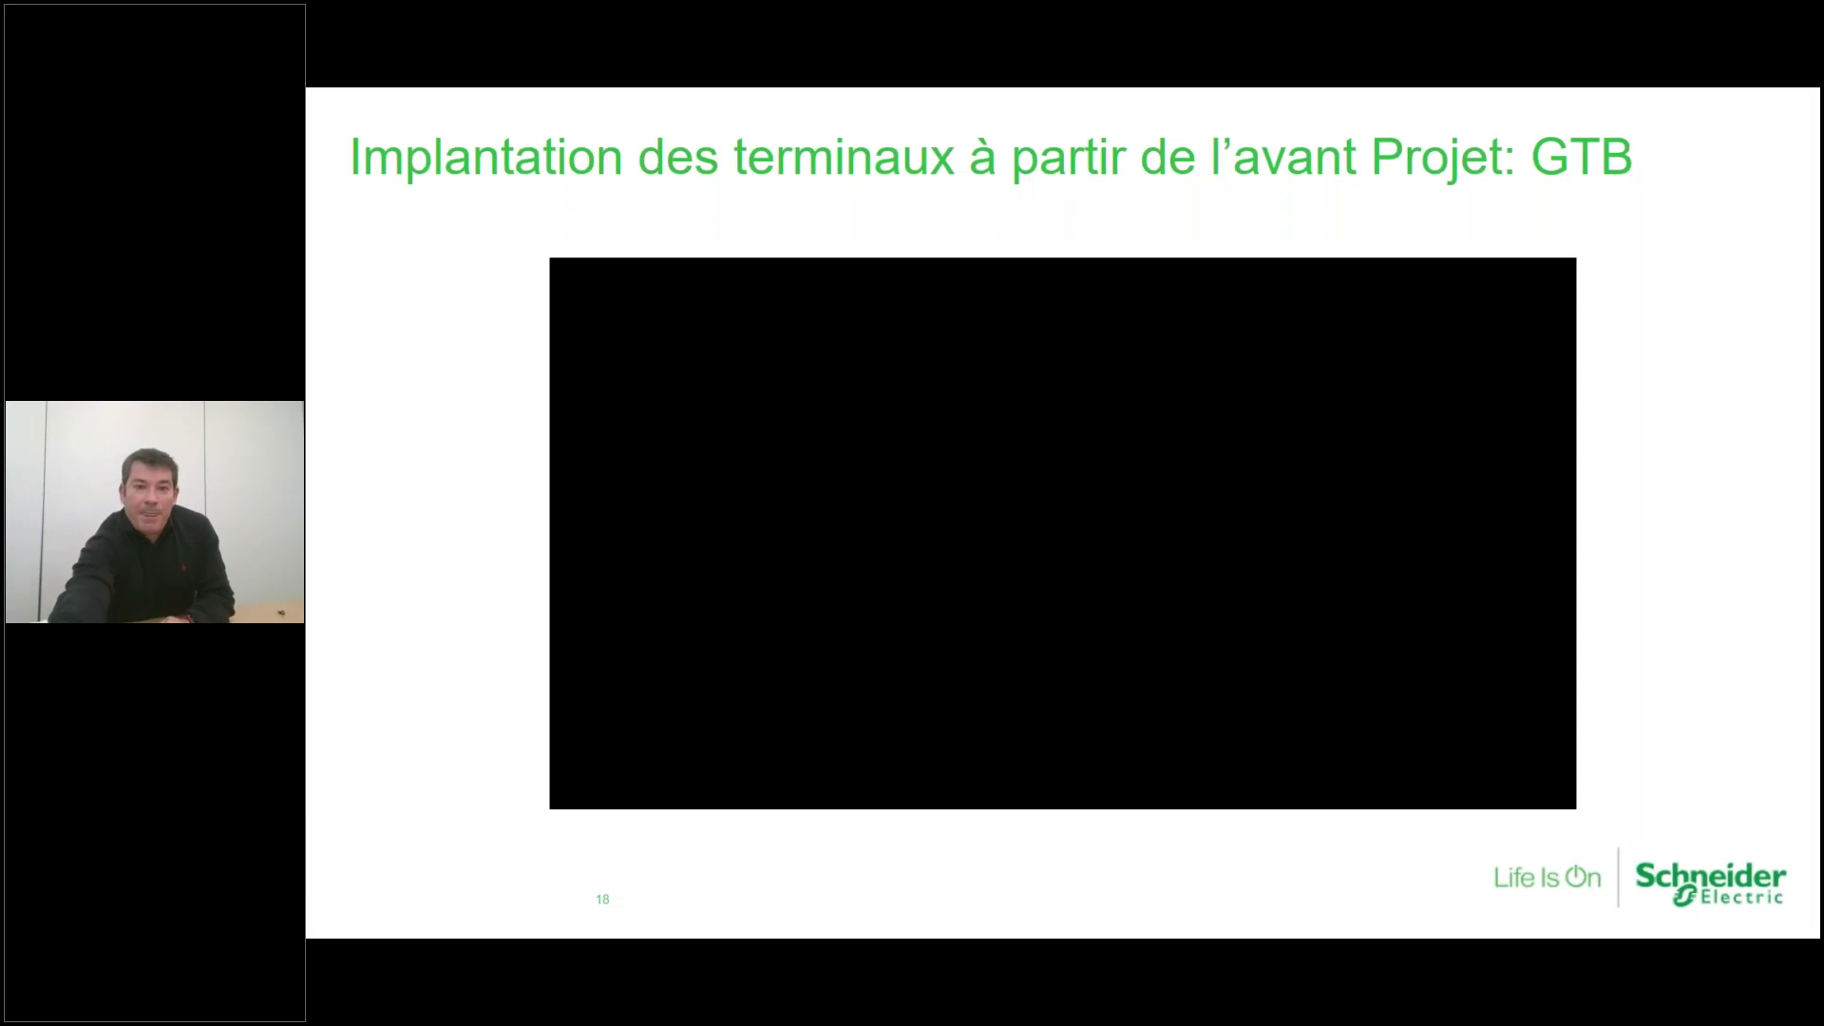
{"action": "key", "text": "Right"}
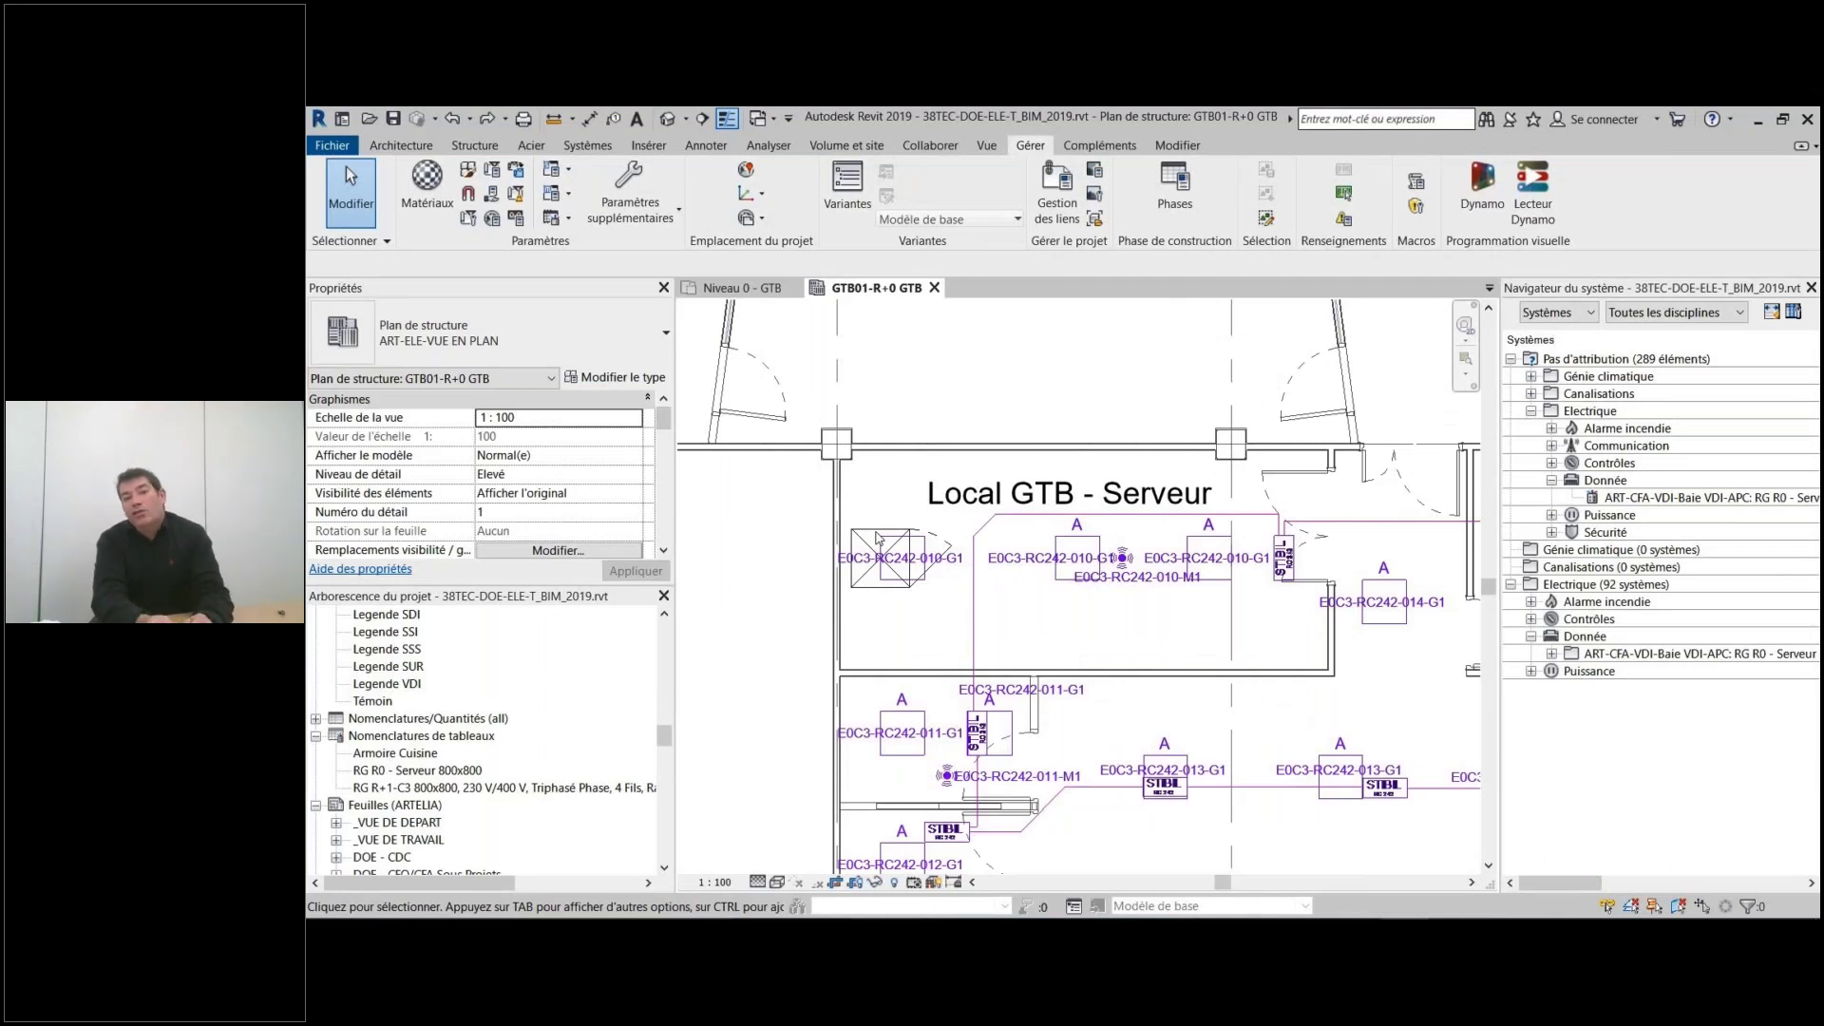
{"action": "key", "text": "Right"}
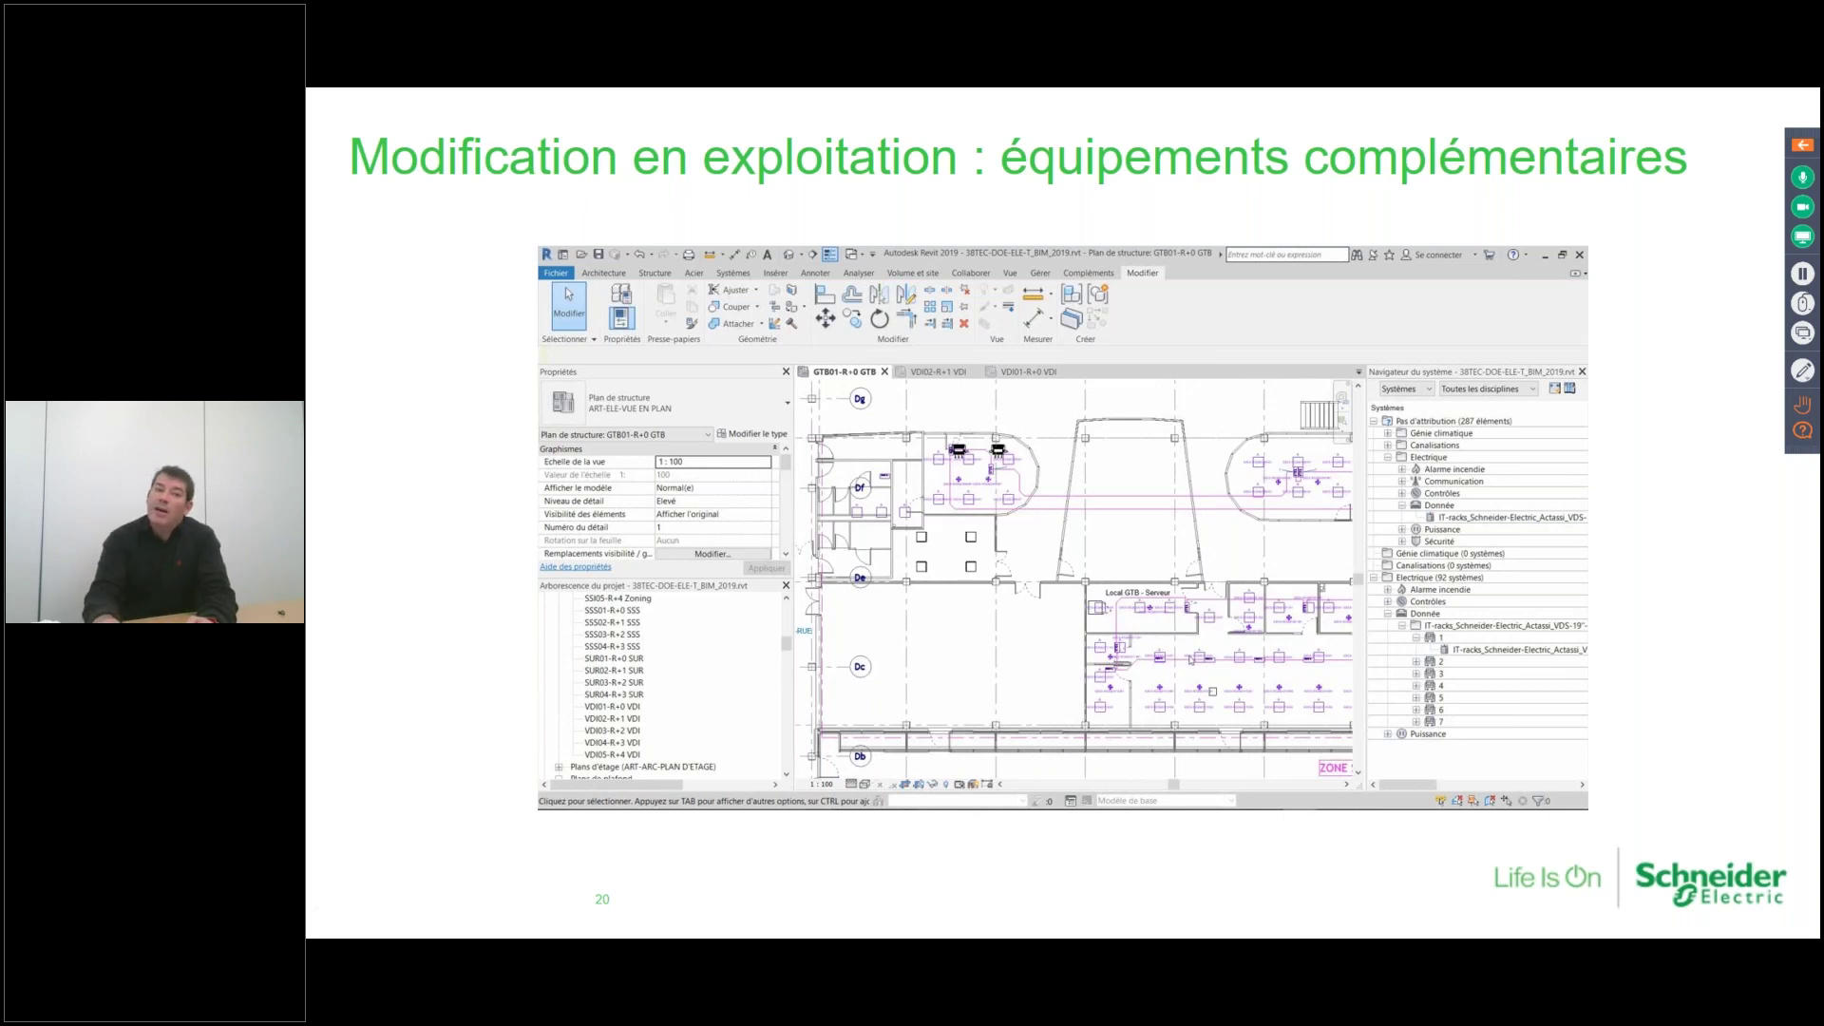
{"action": "mouse_move", "coordinate": [1227, 618]}
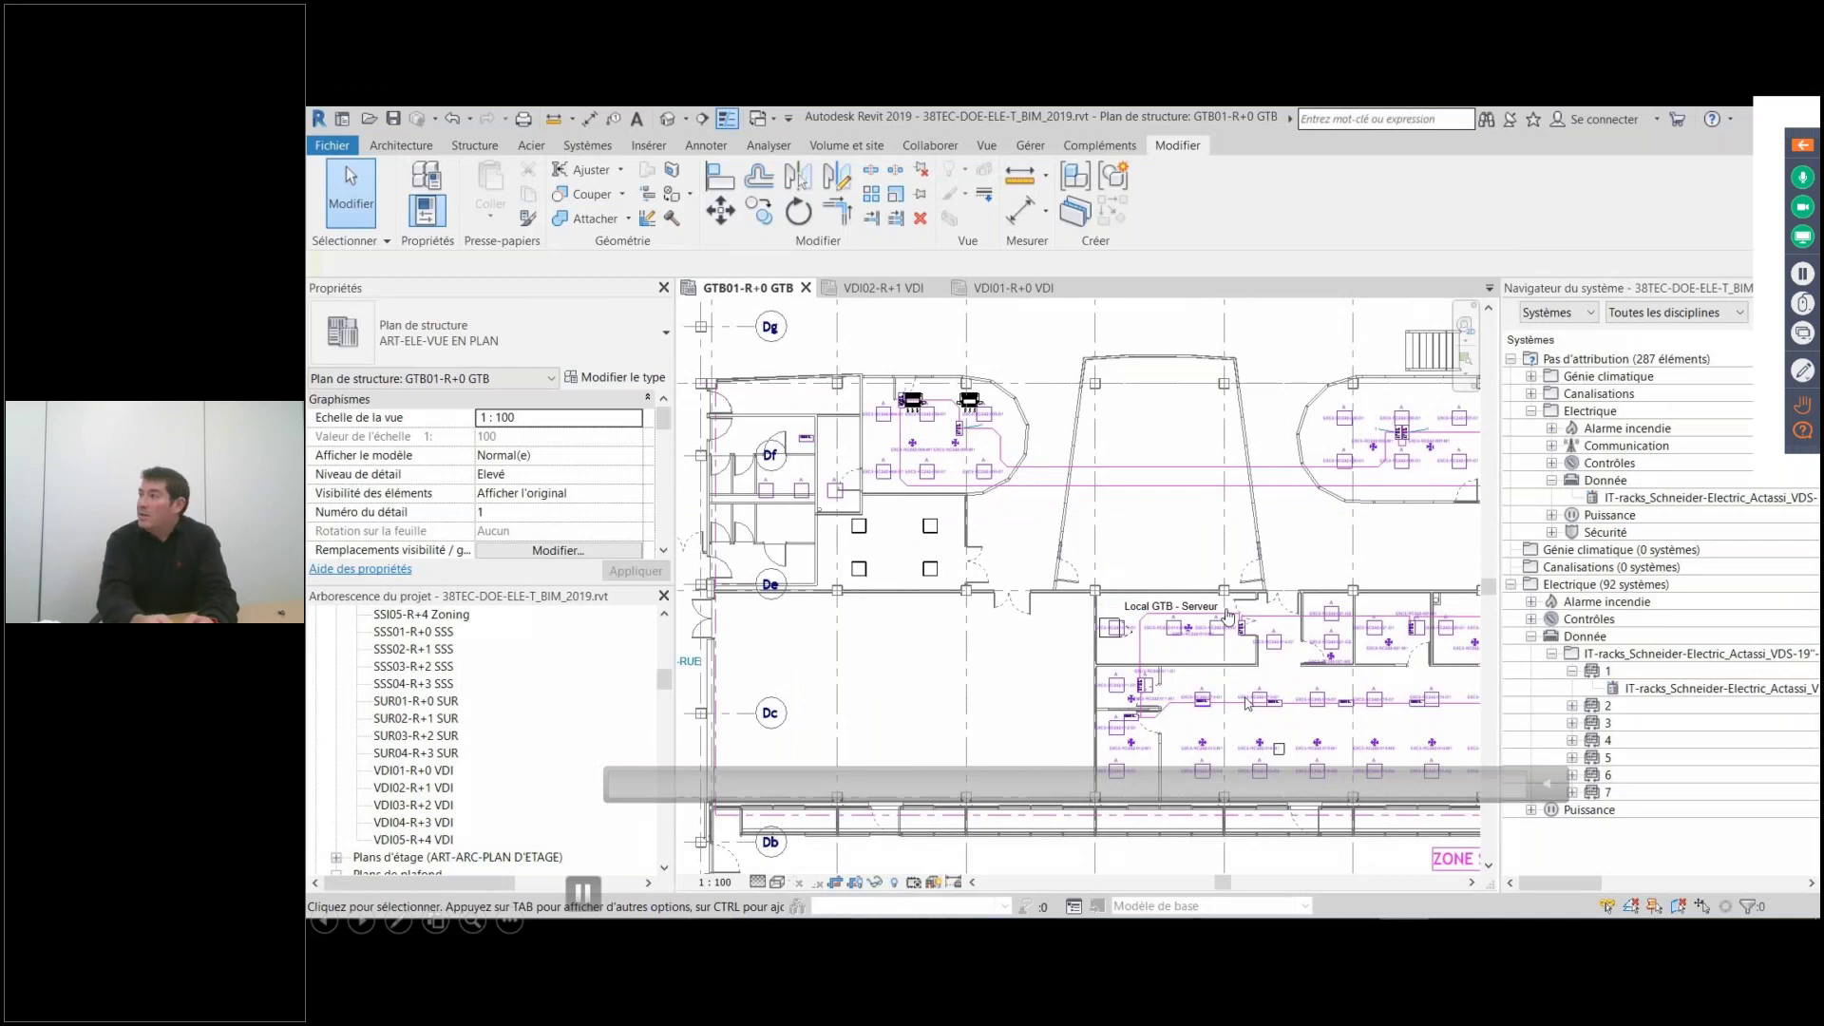
Change the nine luminaires in the room between grids Cc and Cb to 845 Comfort Panel LED_GTB, type 845 Comfort Panel Led 36W.
{"action": "scroll", "coordinate": [1247, 703], "scroll_direction": "down", "scroll_amount": 2}
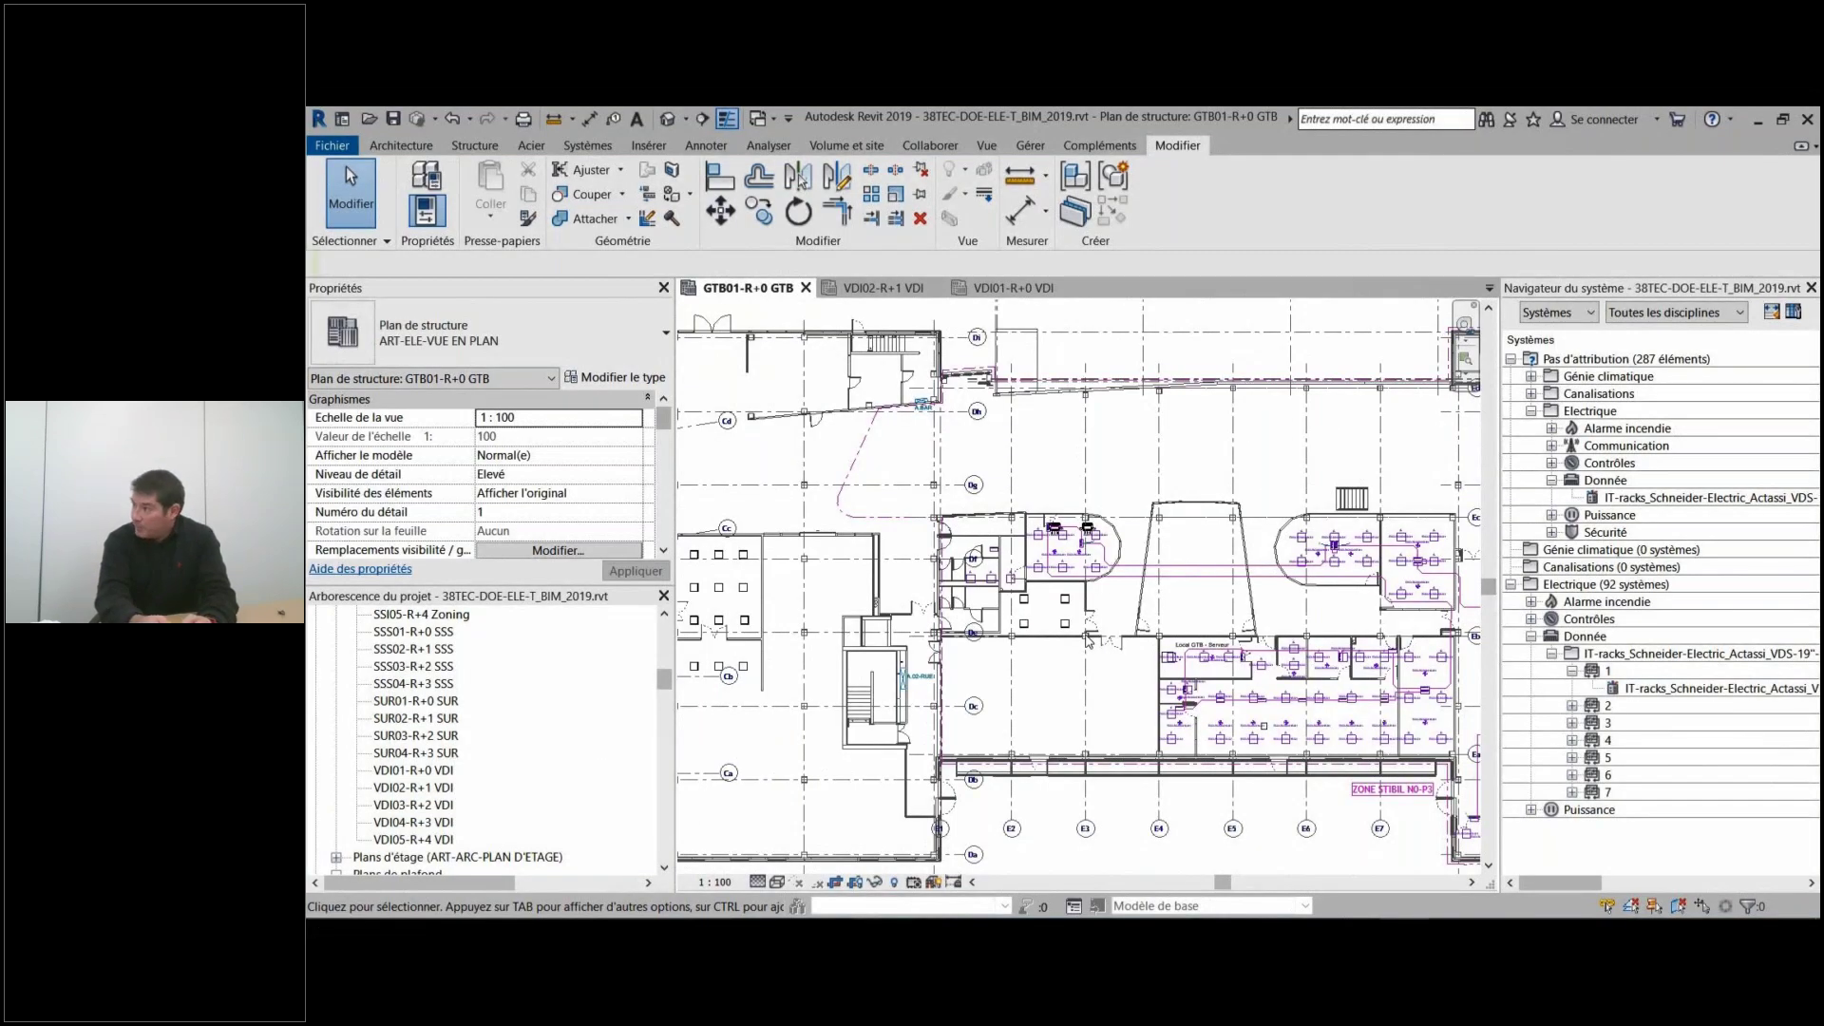
{"action": "scroll", "coordinate": [1066, 395], "scroll_direction": "up", "scroll_amount": 4}
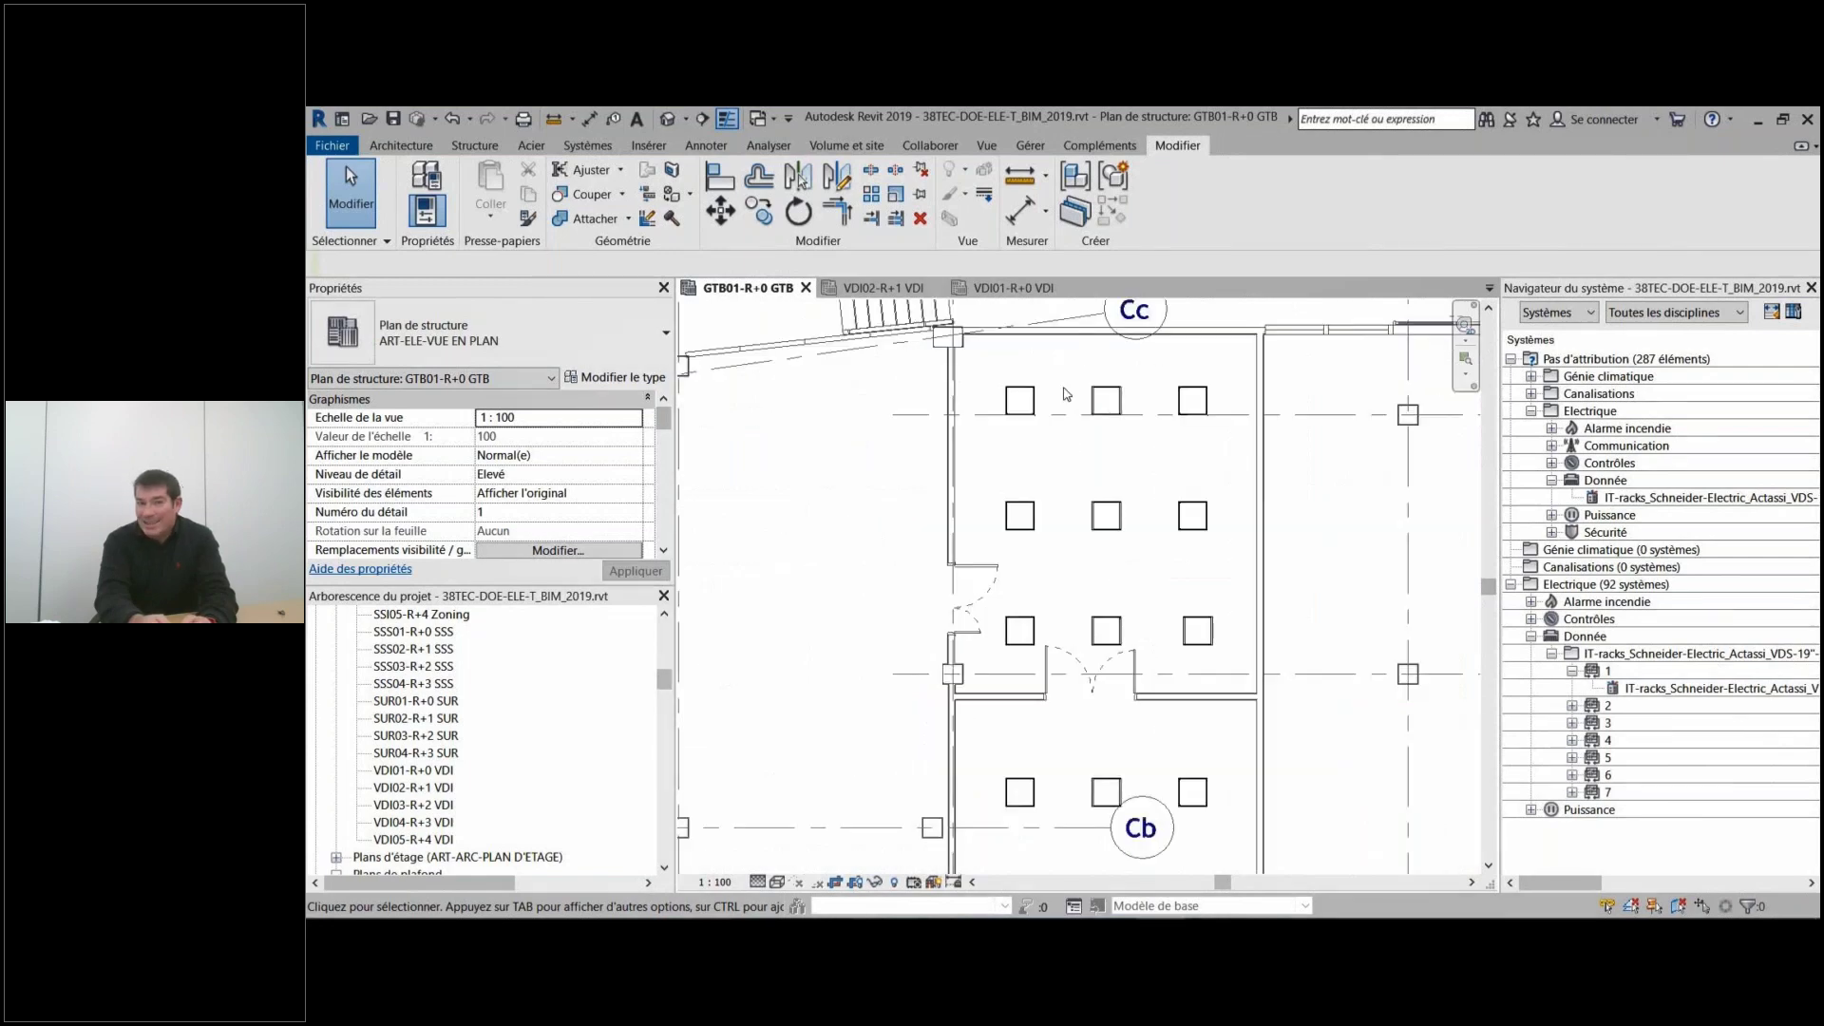
{"action": "left_click_drag", "start_coordinate": [975, 375], "coordinate": [1231, 687]}
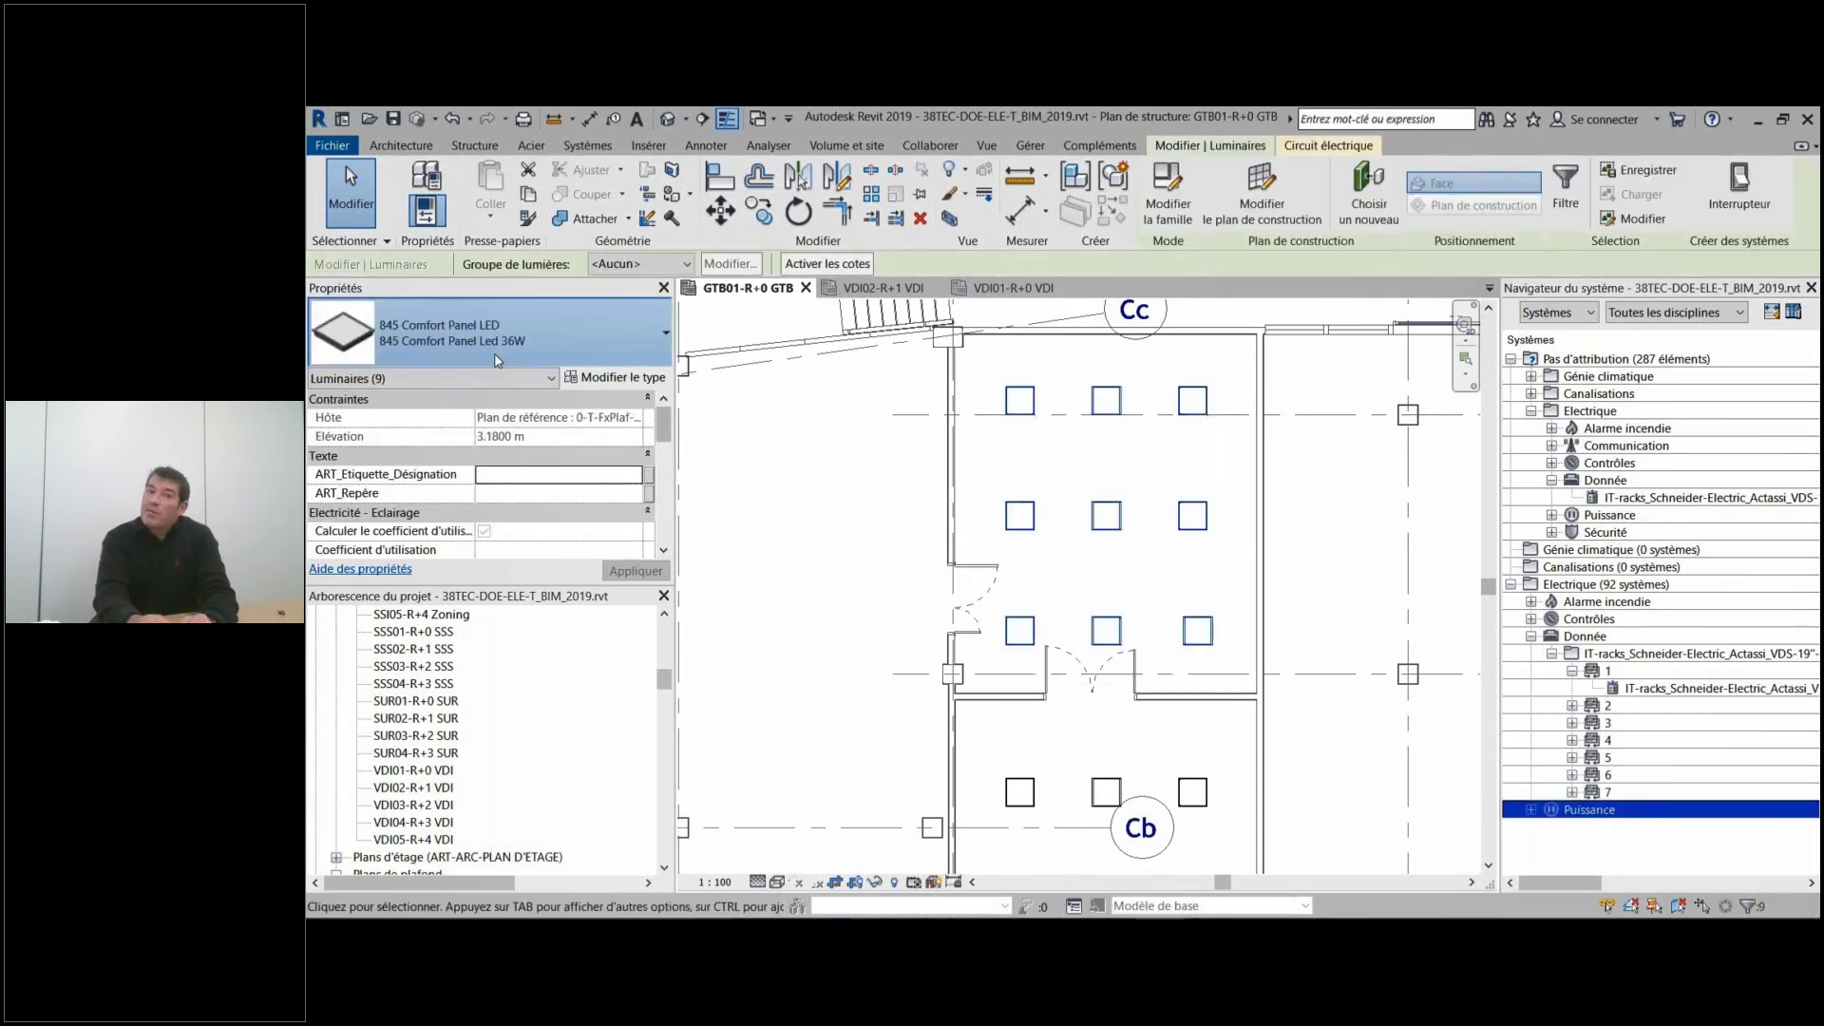
{"action": "left_click", "coordinate": [498, 360]}
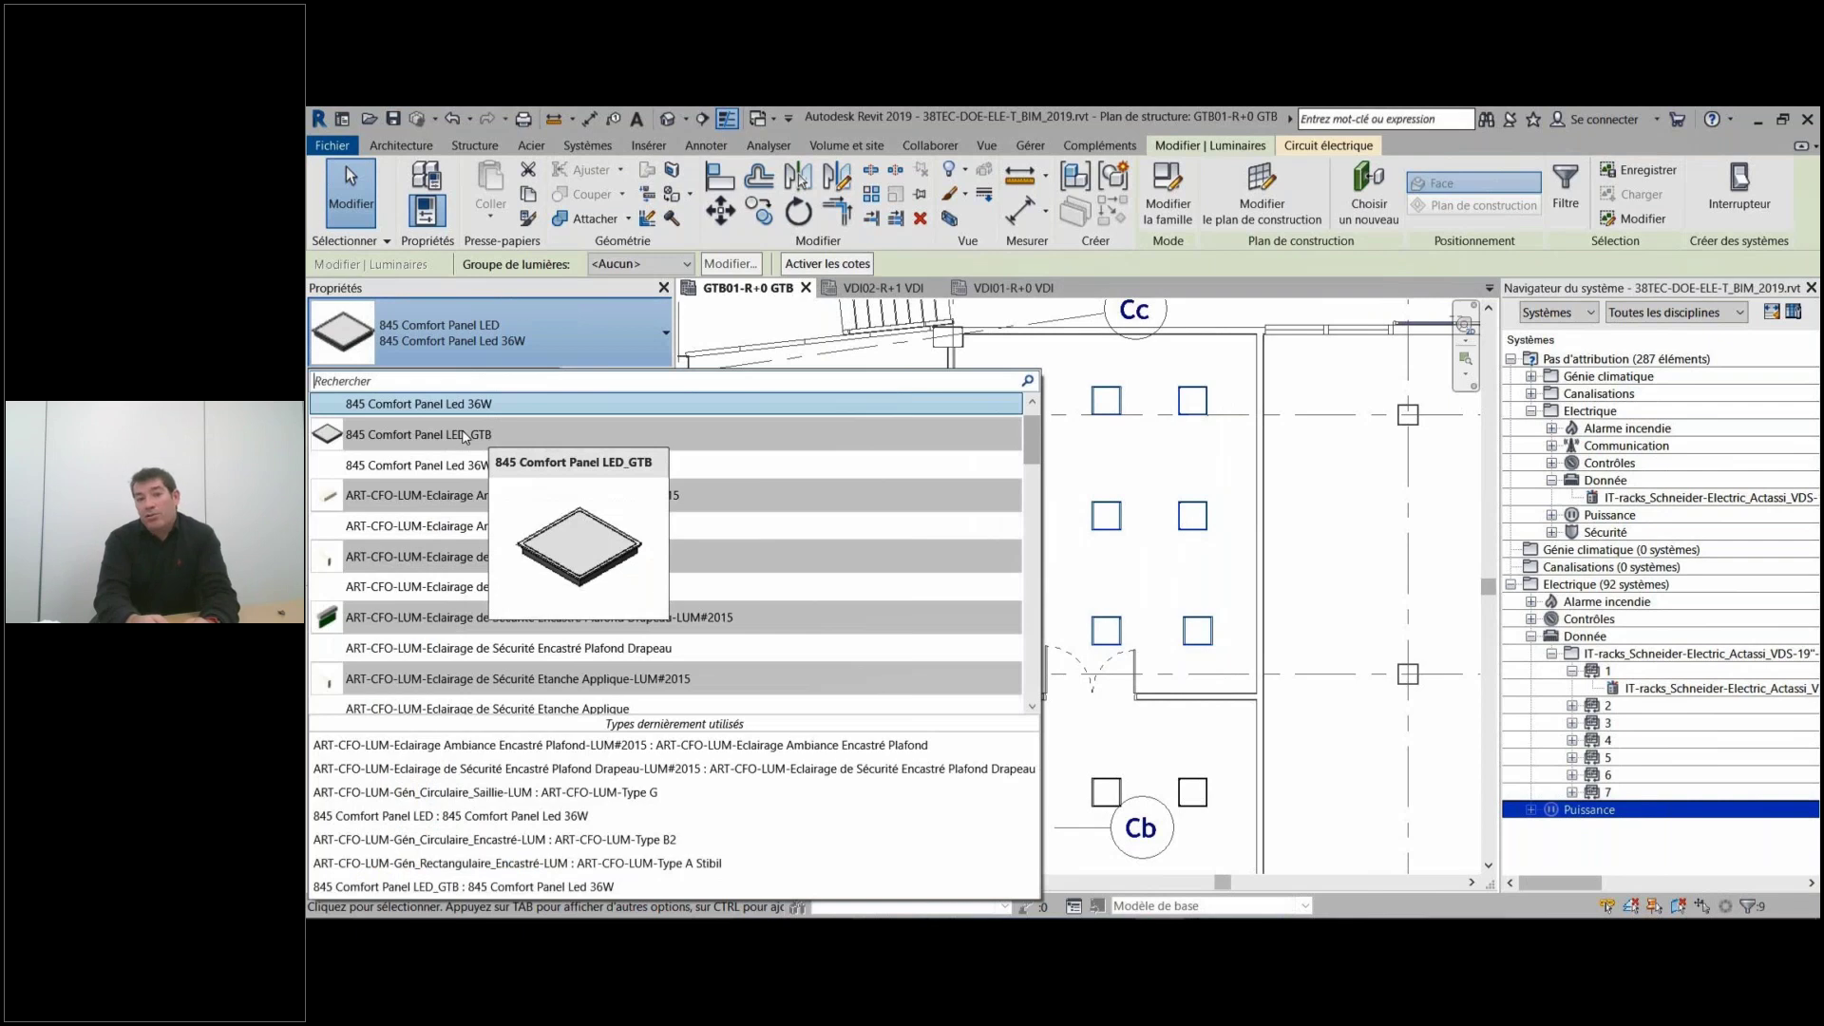
{"action": "left_click", "coordinate": [465, 436]}
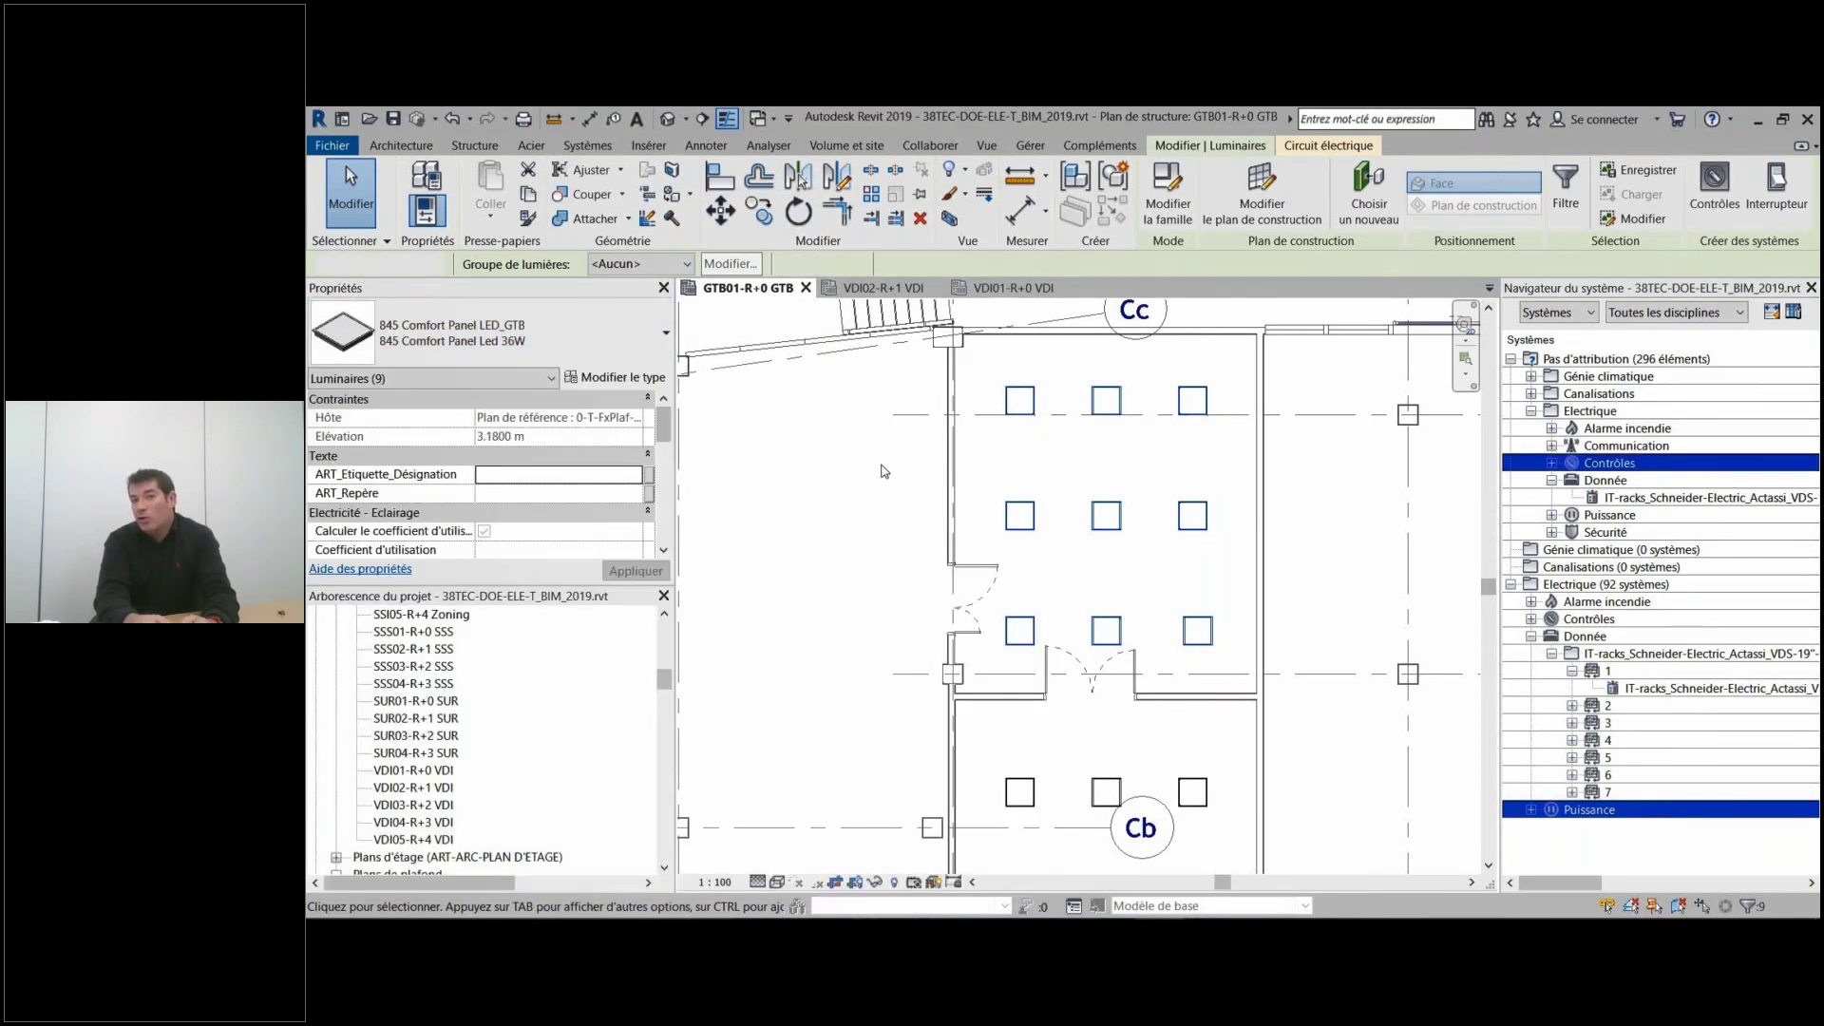
{"action": "left_click", "coordinate": [882, 471]}
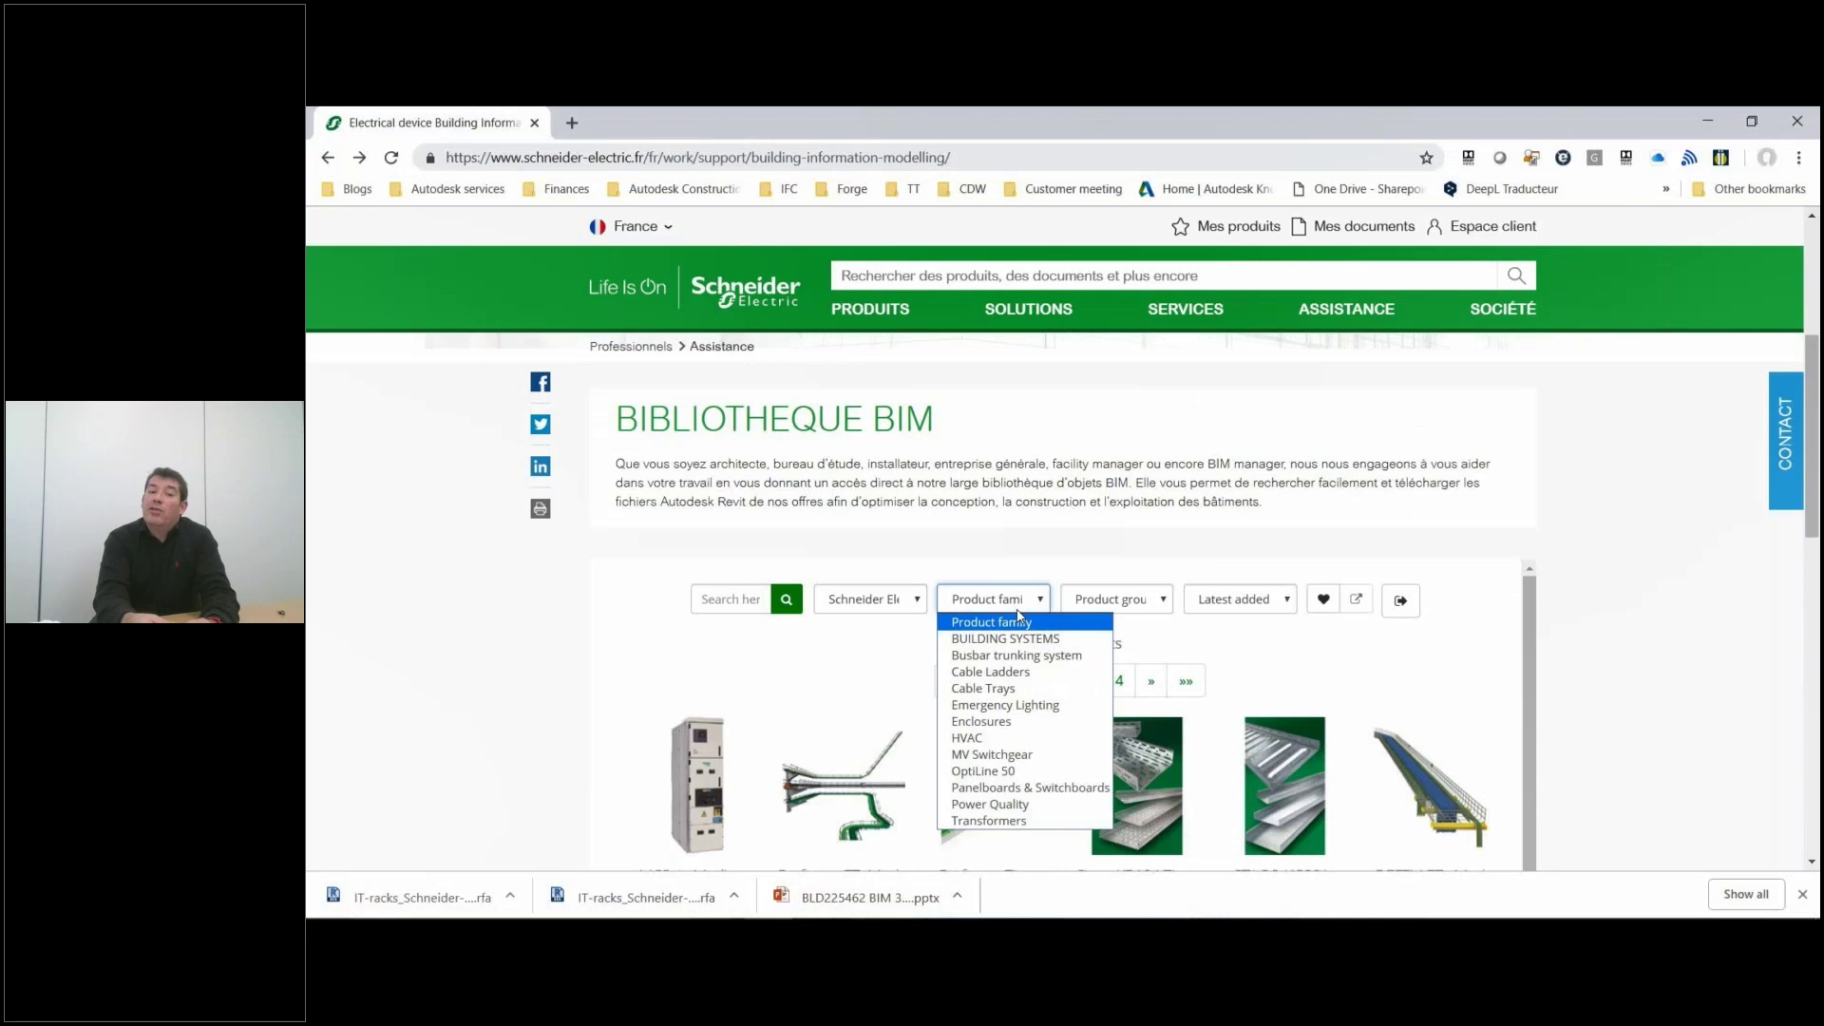
Filter the Schneider Electric BIM library to BUILDING SYSTEMS and examine the description of SmartX Living Space Sensors and Controllers MP Series.
{"action": "left_click", "coordinate": [1020, 638]}
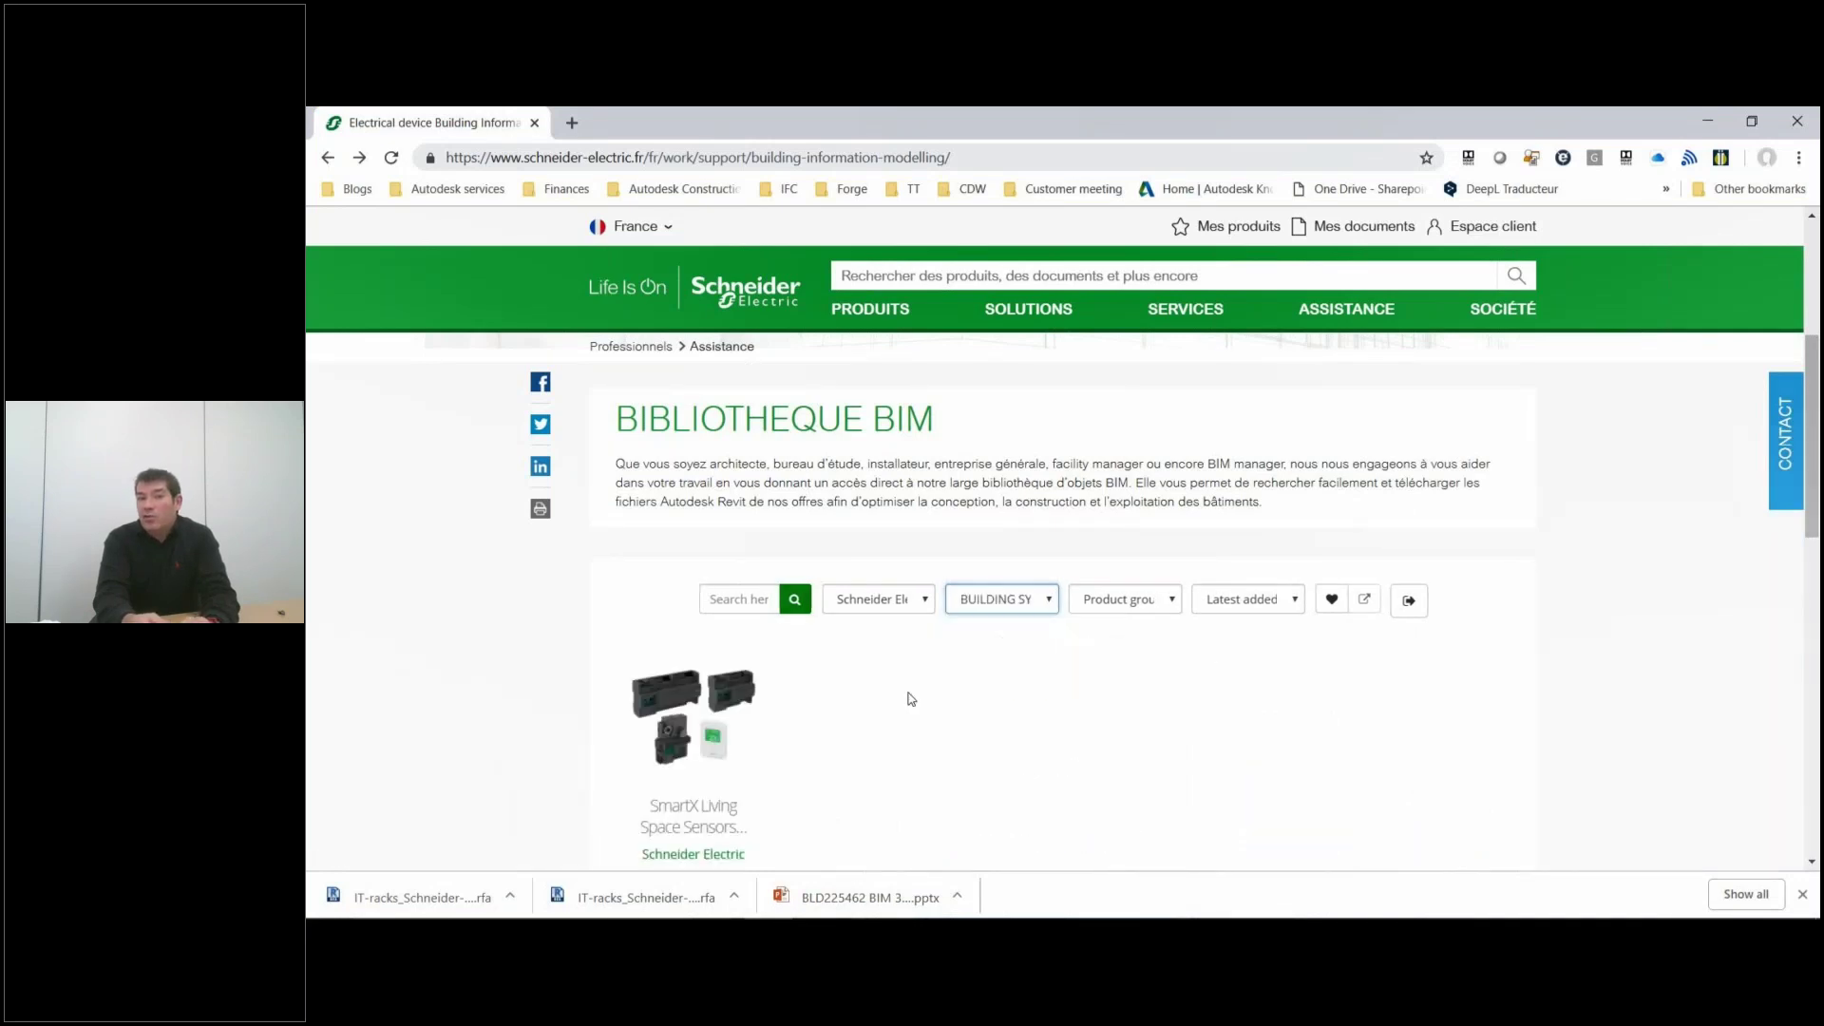
{"action": "scroll", "coordinate": [912, 699], "scroll_direction": "down", "scroll_amount": 2}
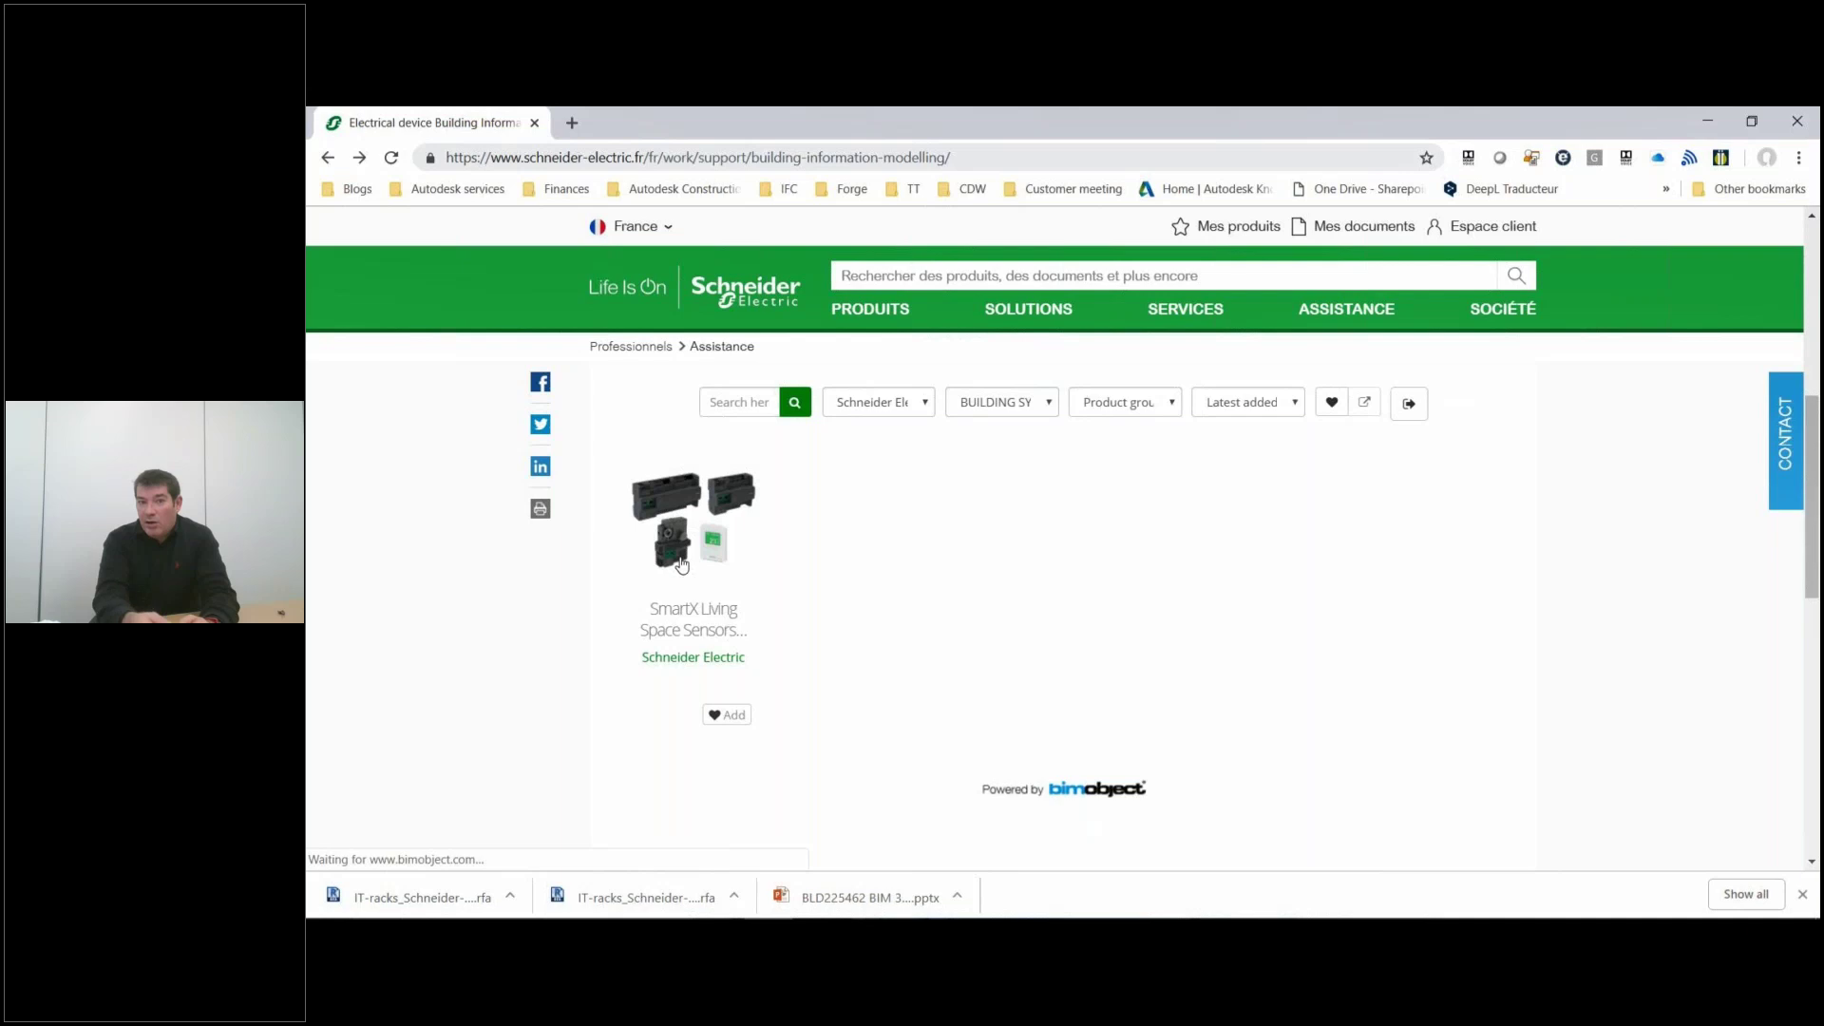
{"action": "left_click", "coordinate": [681, 564]}
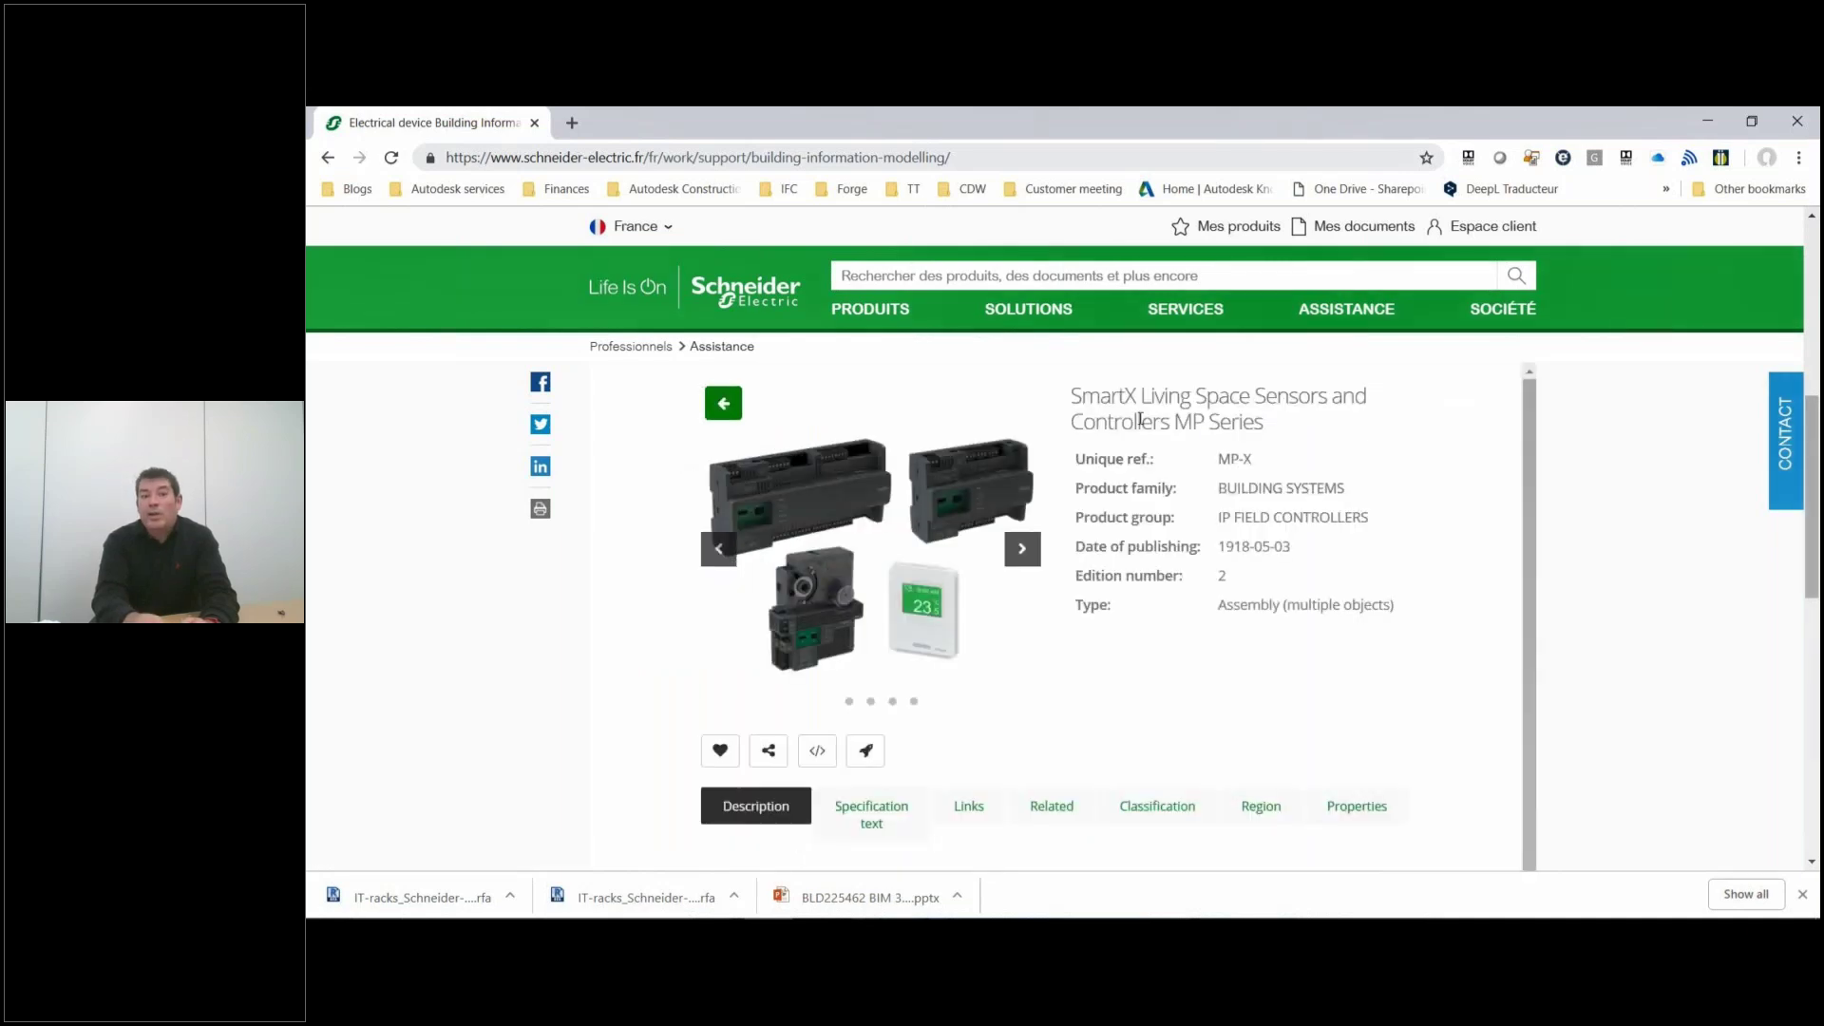
{"action": "scroll", "coordinate": [1140, 421], "scroll_direction": "down", "scroll_amount": 2}
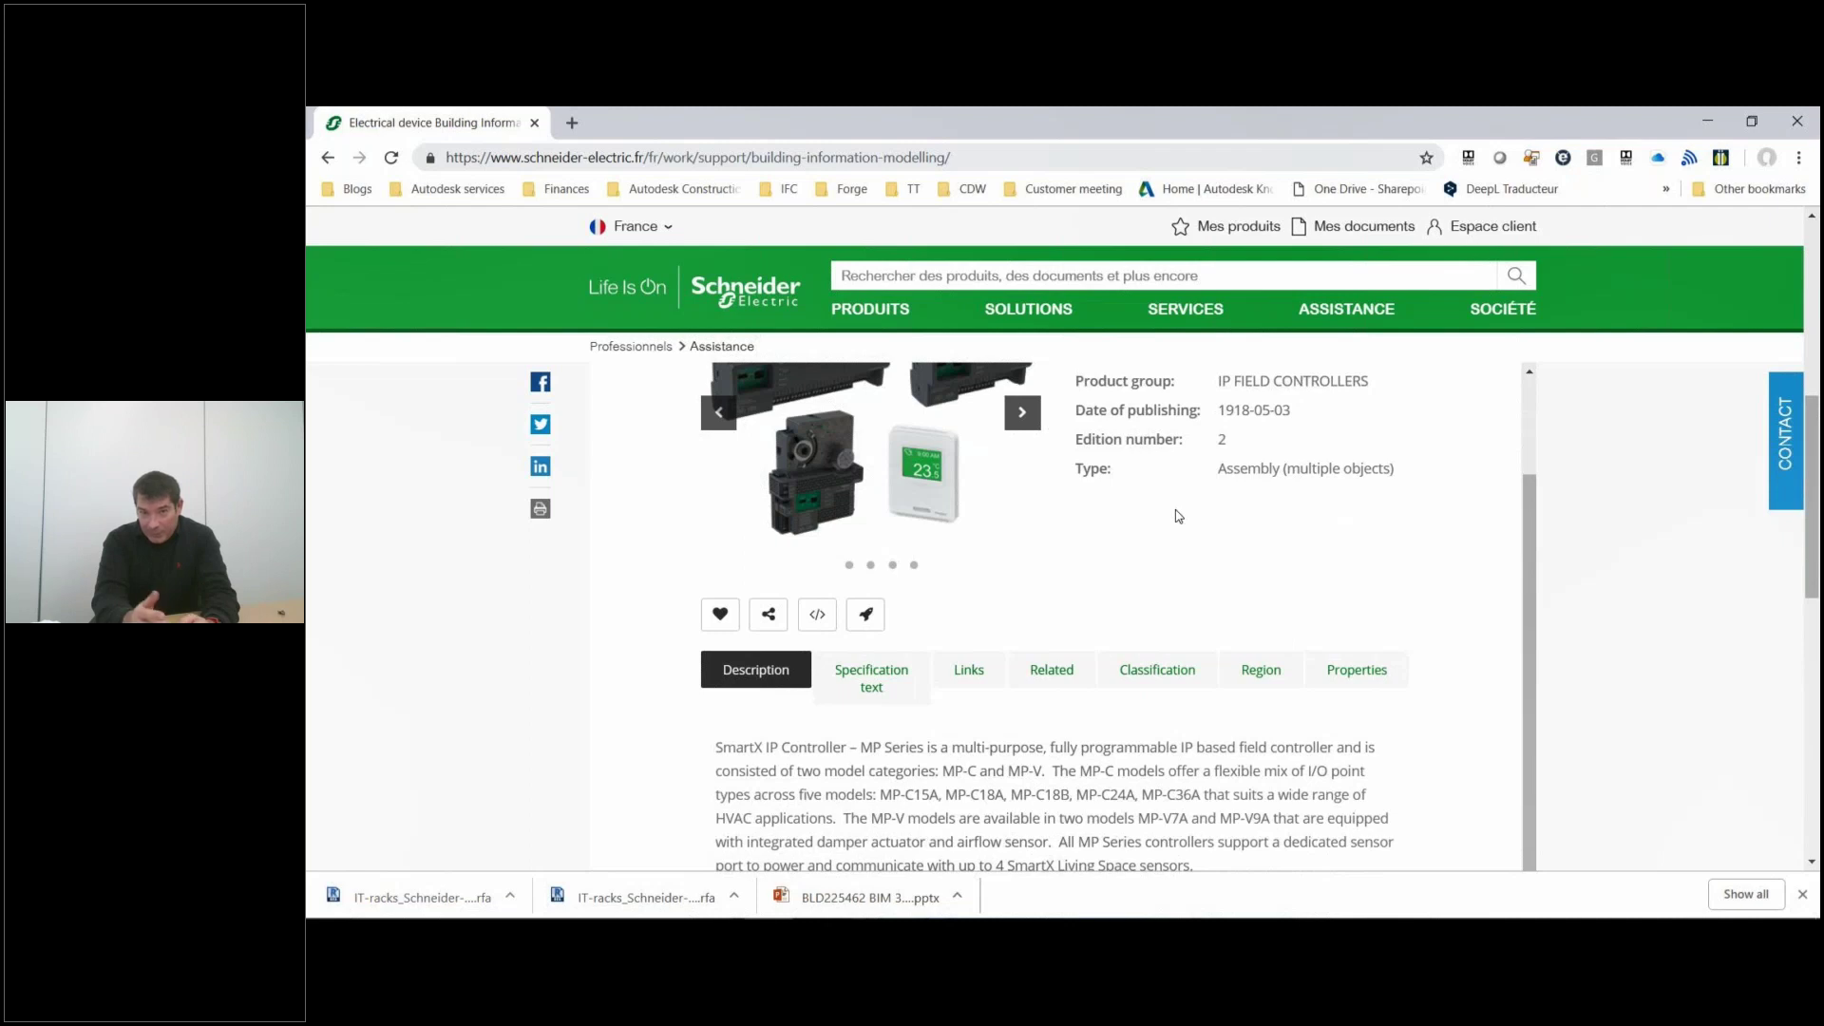
{"action": "scroll", "coordinate": [903, 599], "scroll_direction": "down", "scroll_amount": 2}
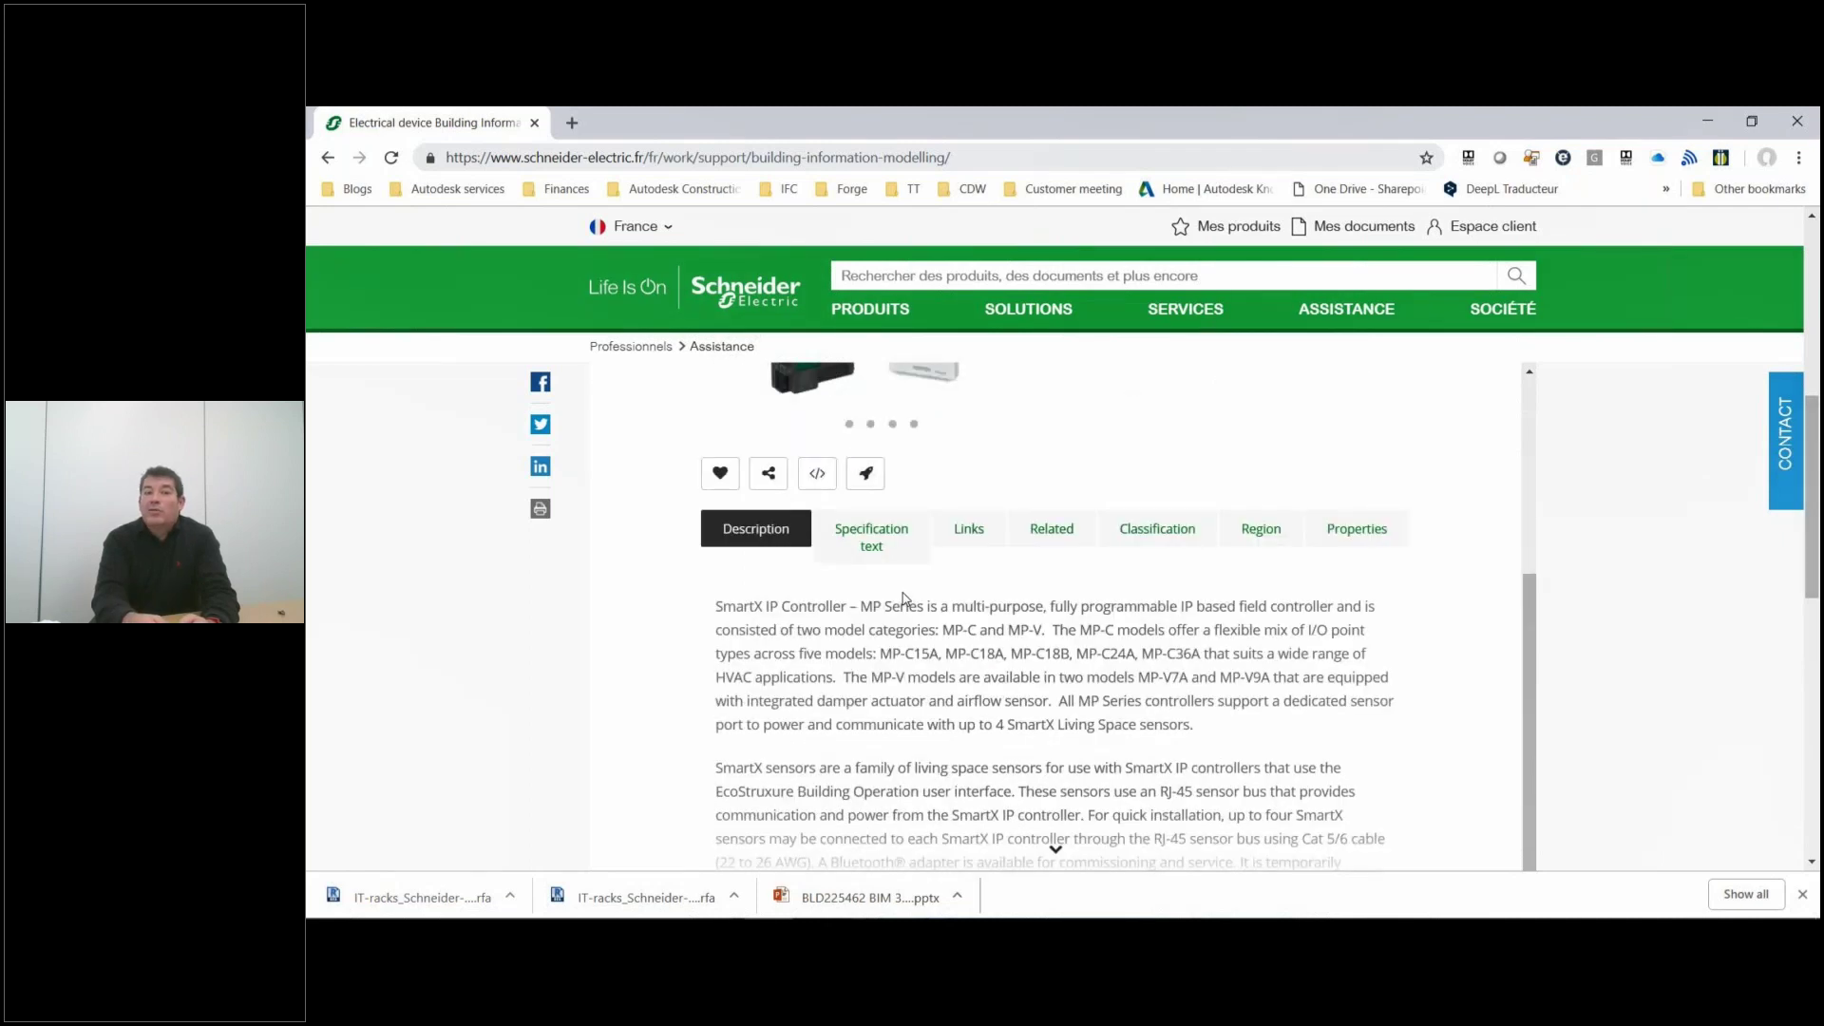
{"action": "left_click_drag", "start_coordinate": [1816, 551], "coordinate": [1817, 563]}
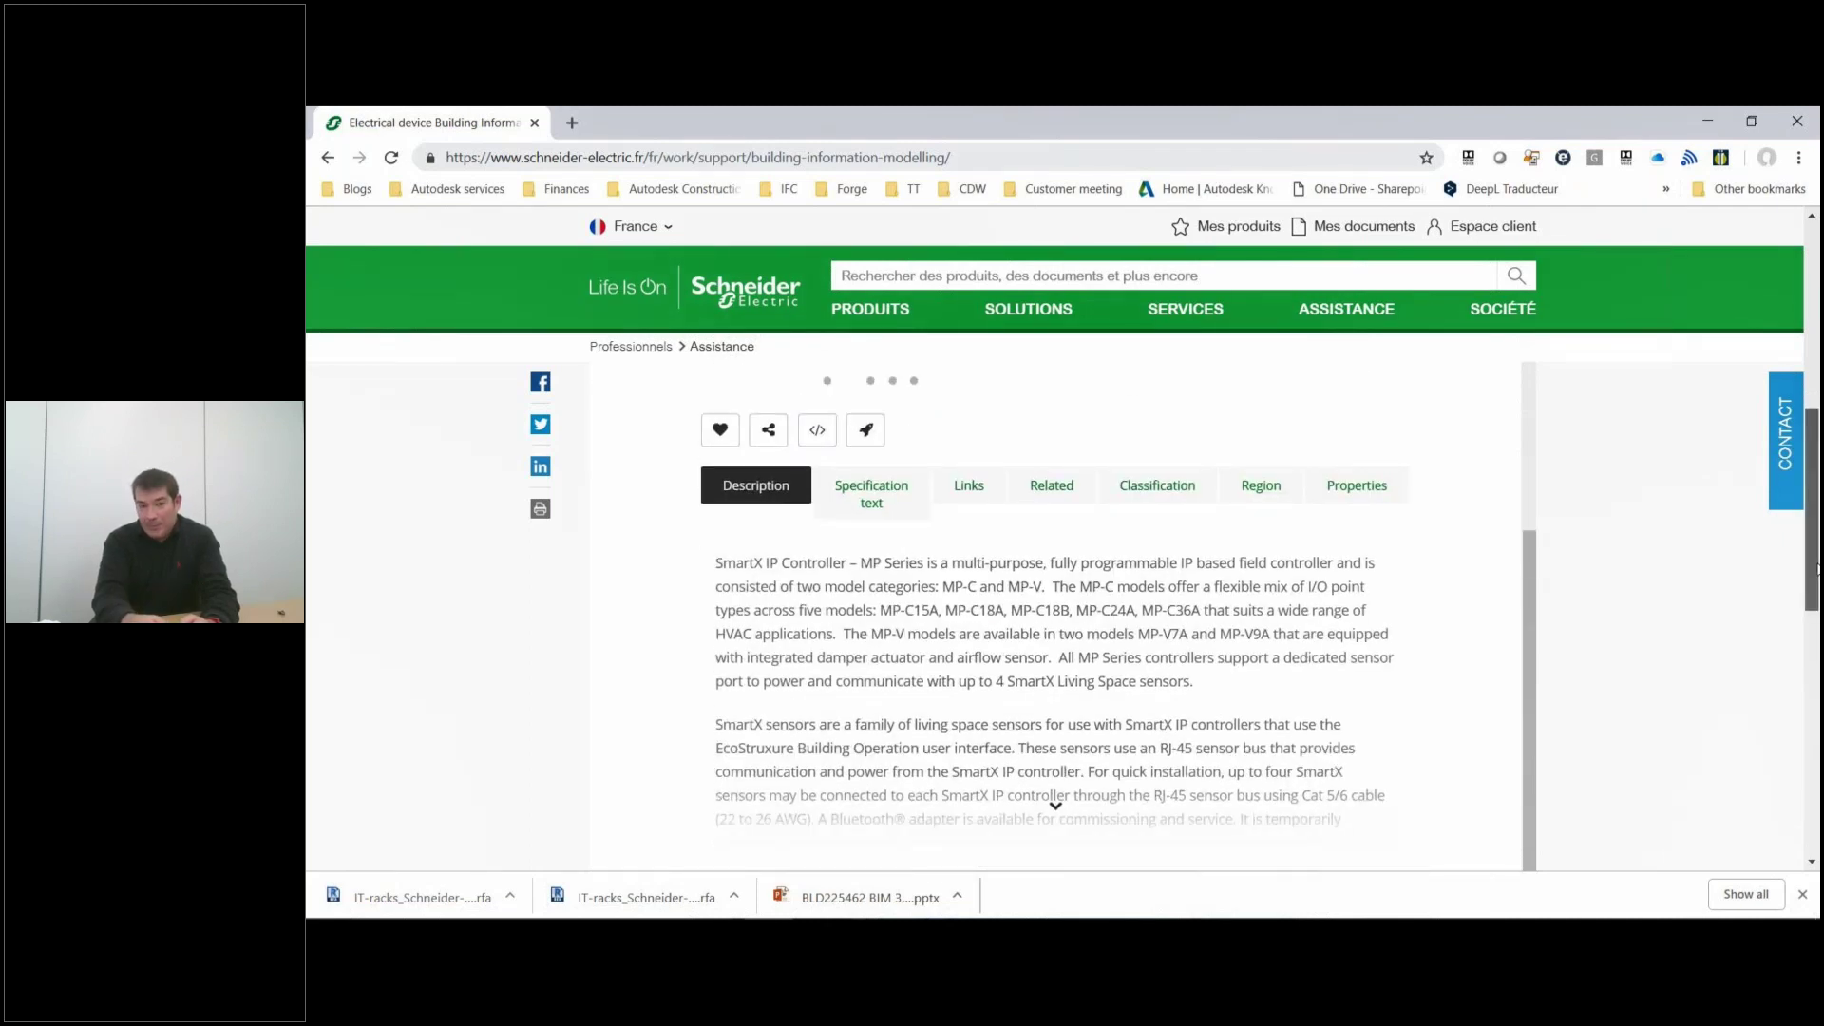
{"action": "scroll", "coordinate": [880, 598], "scroll_direction": "down", "scroll_amount": 5}
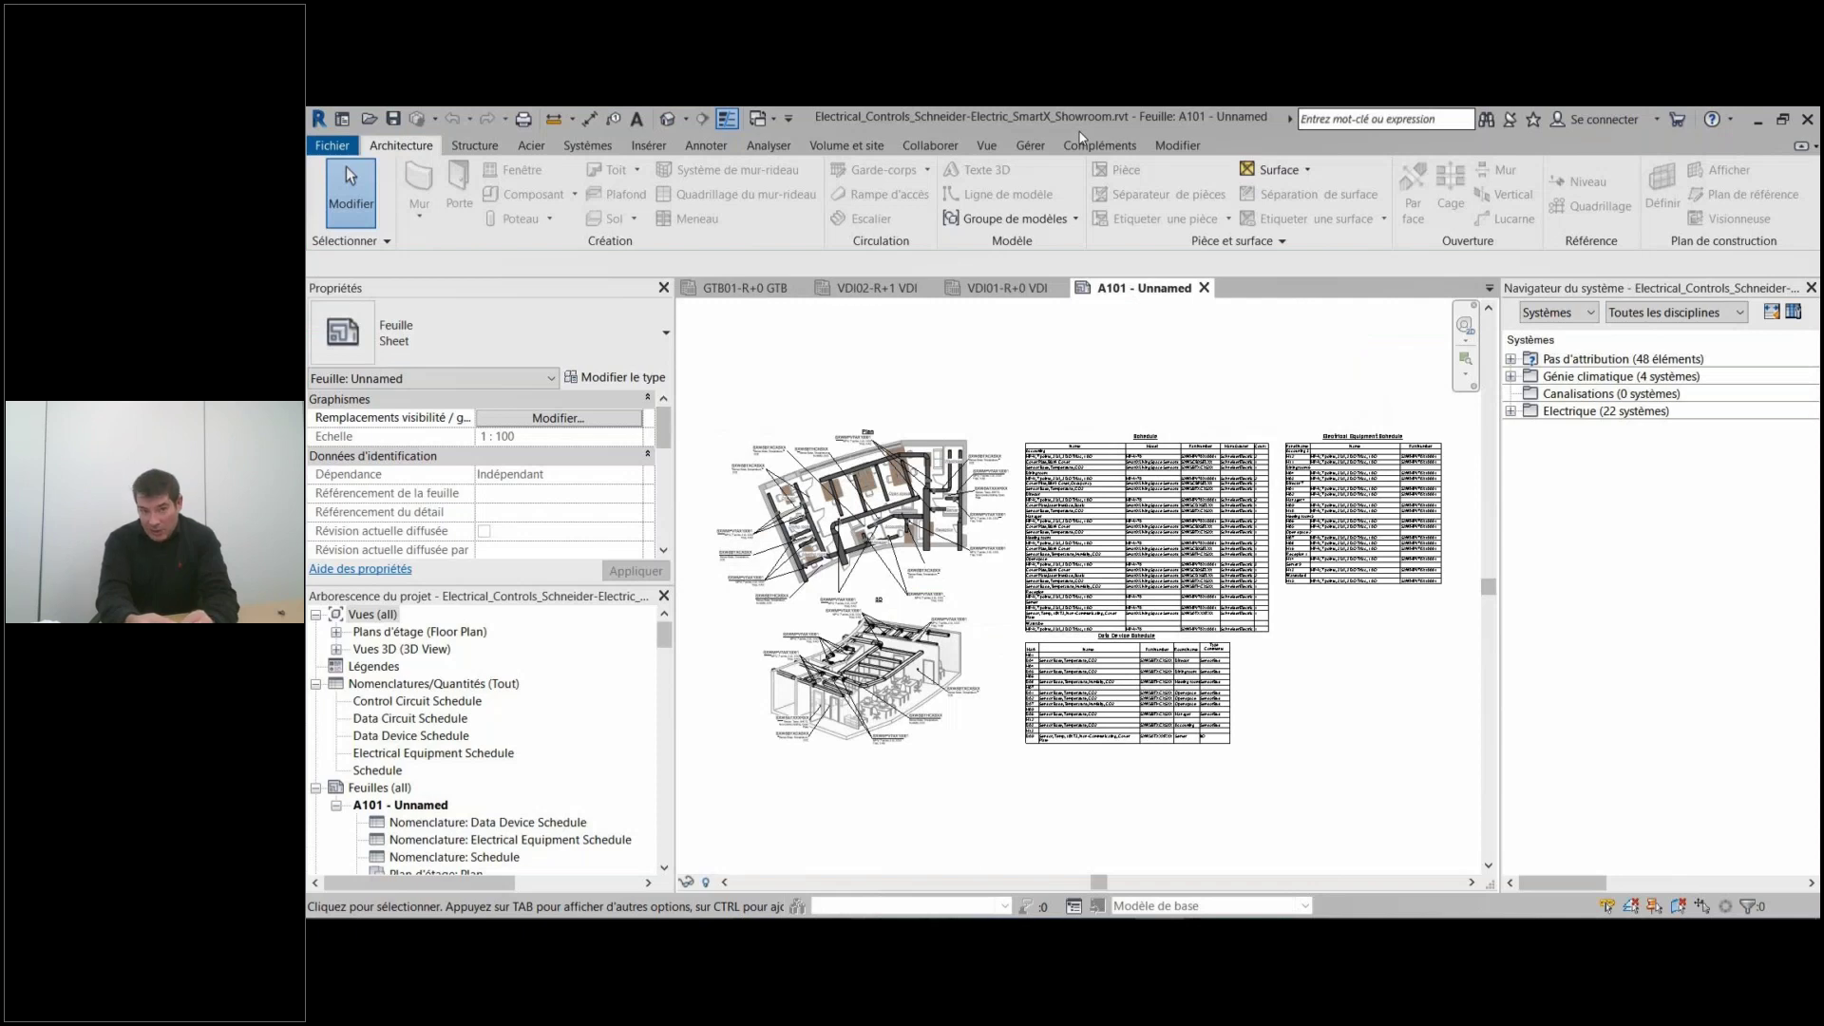
In Revit, open the SmartX Showroom project's floor plan named Plan and select the MP-V-7A controller on the duct beside the Dining room.
{"action": "double_click", "coordinate": [450, 632]}
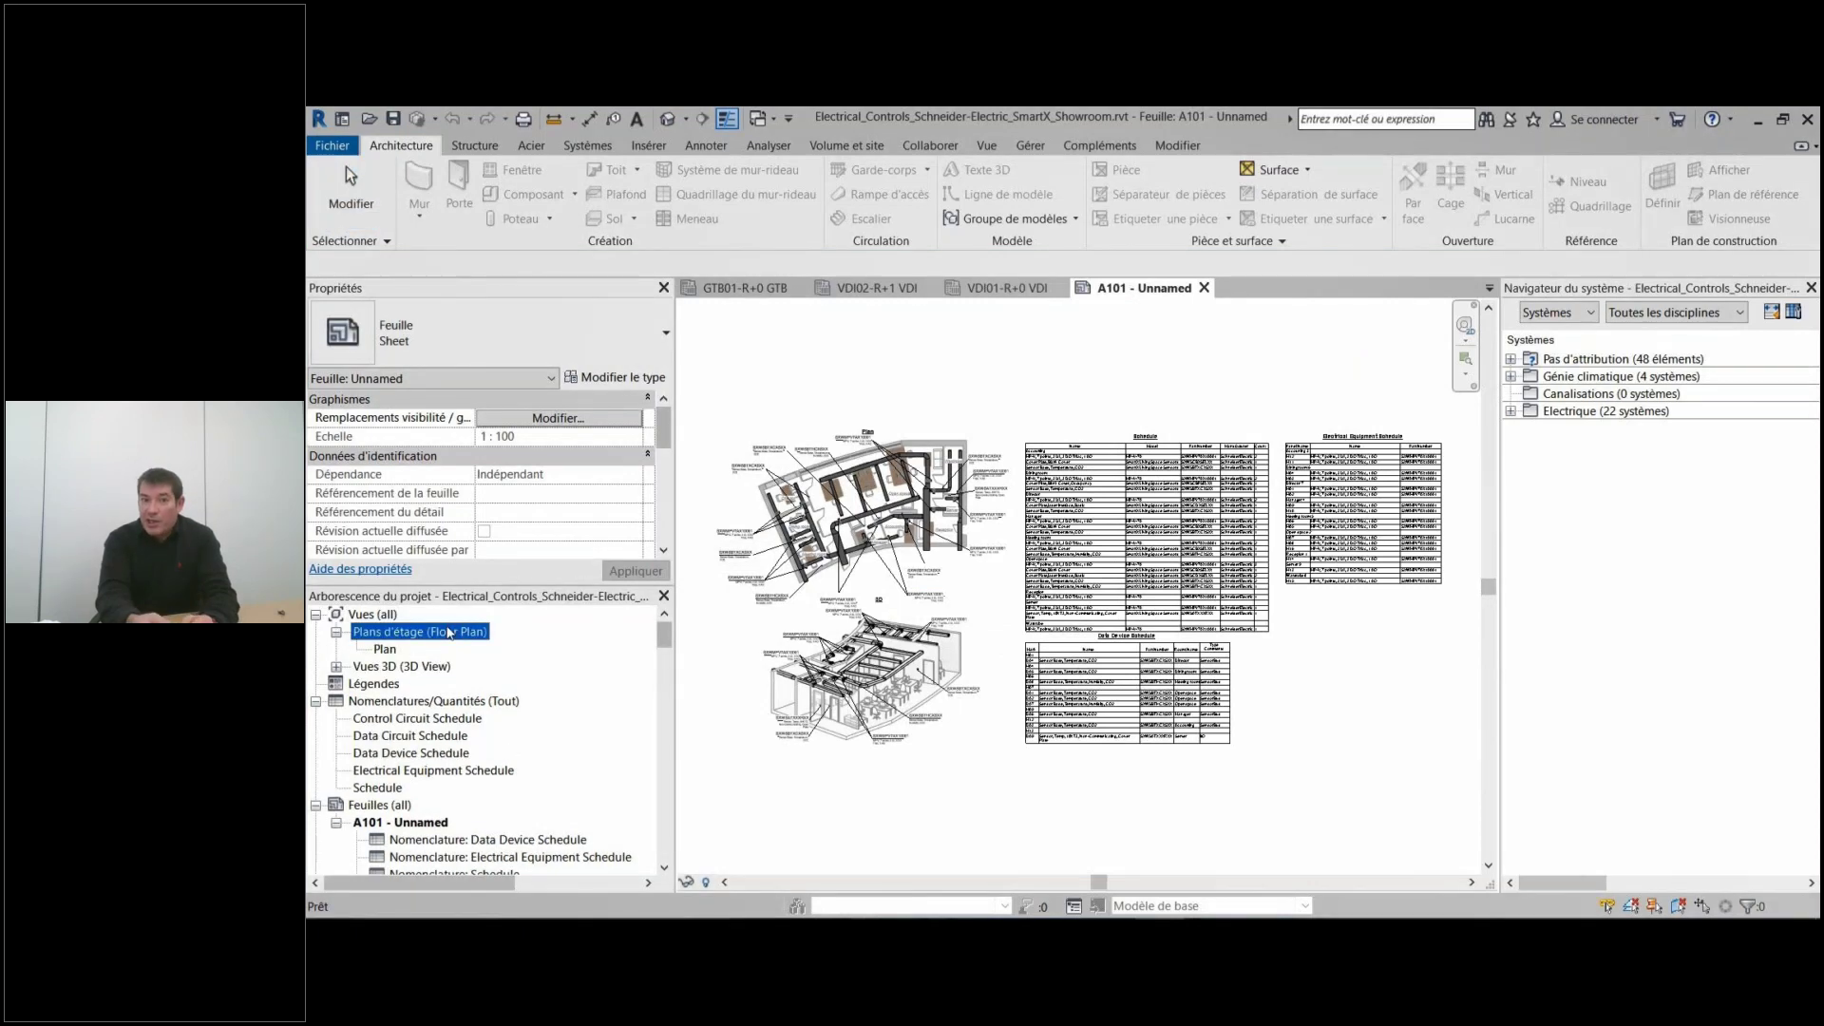
{"action": "double_click", "coordinate": [385, 649]}
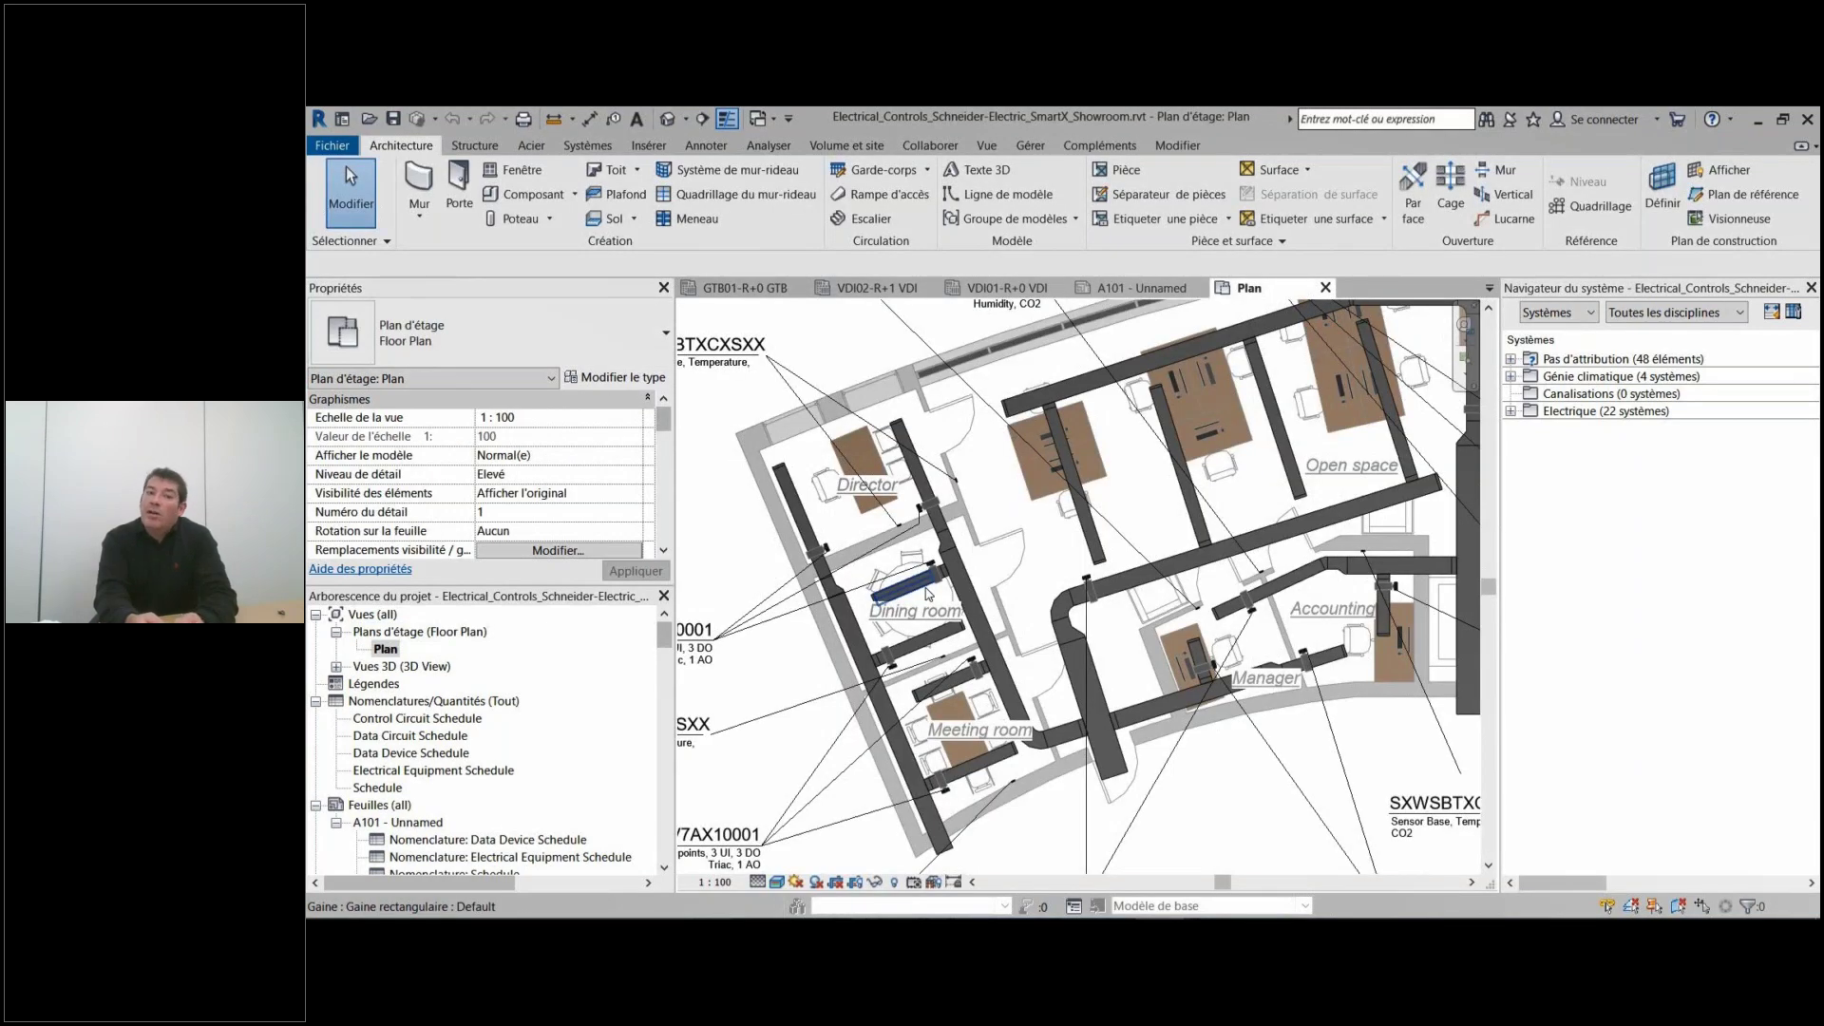
{"action": "scroll", "coordinate": [805, 585], "scroll_direction": "up", "scroll_amount": 1}
{"action": "middle_click_drag", "start_coordinate": [806, 585], "coordinate": [945, 530]}
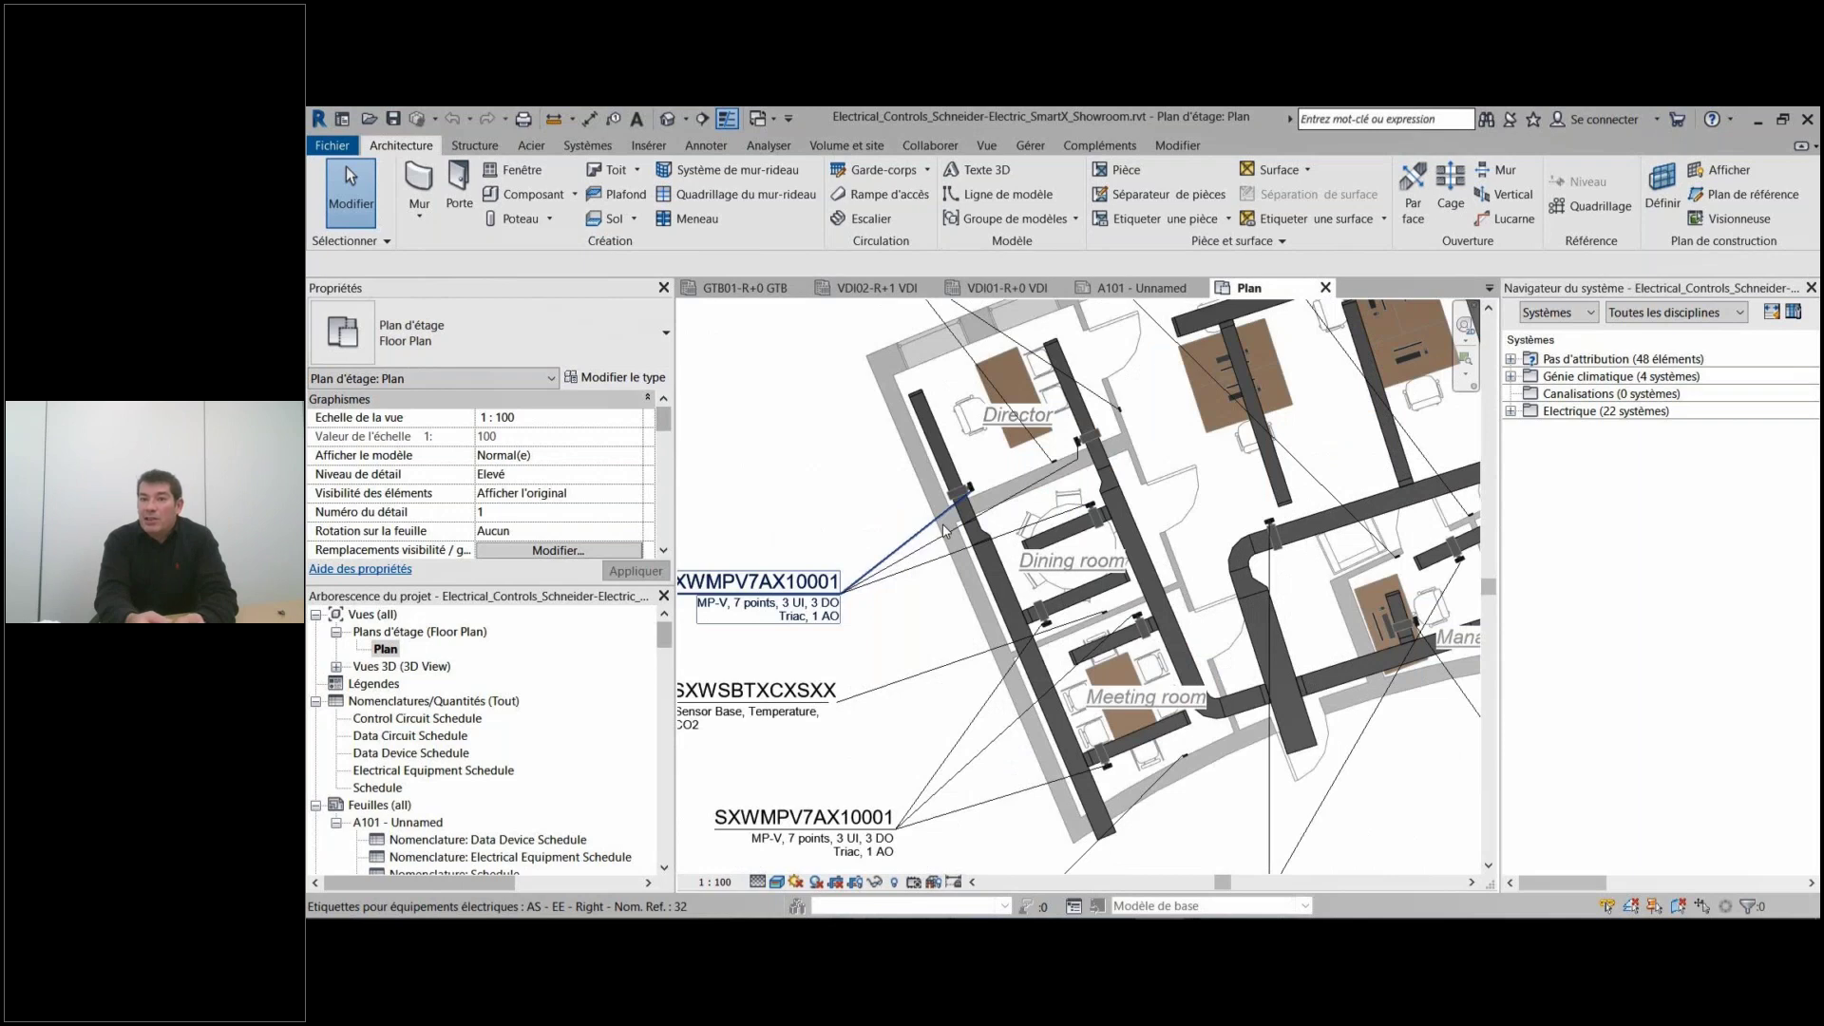
{"action": "left_click", "coordinate": [945, 530]}
{"action": "scroll", "coordinate": [946, 530], "scroll_direction": "up", "scroll_amount": 3}
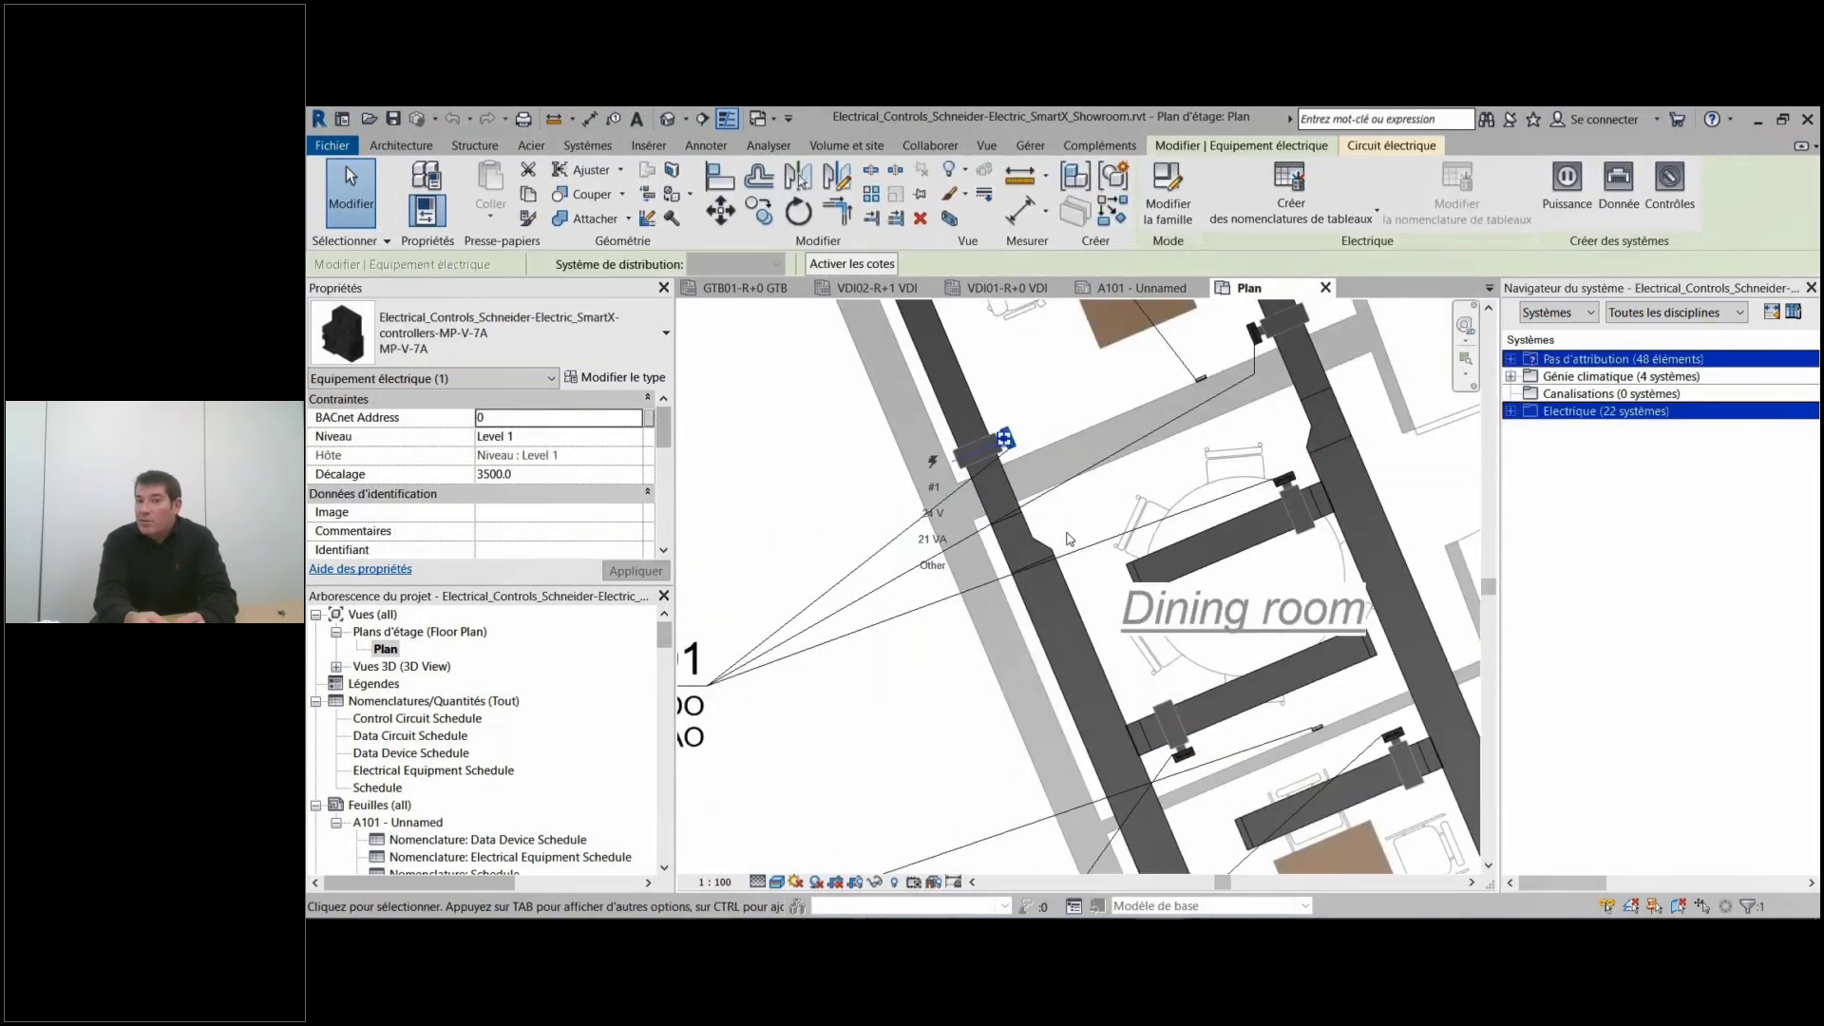
Edit the selected SmartX controller's family and load it into the 38TEC-DOE-ELE-T_BIM_2019.rvt project, without placing an instance.
{"action": "left_click", "coordinate": [1169, 211]}
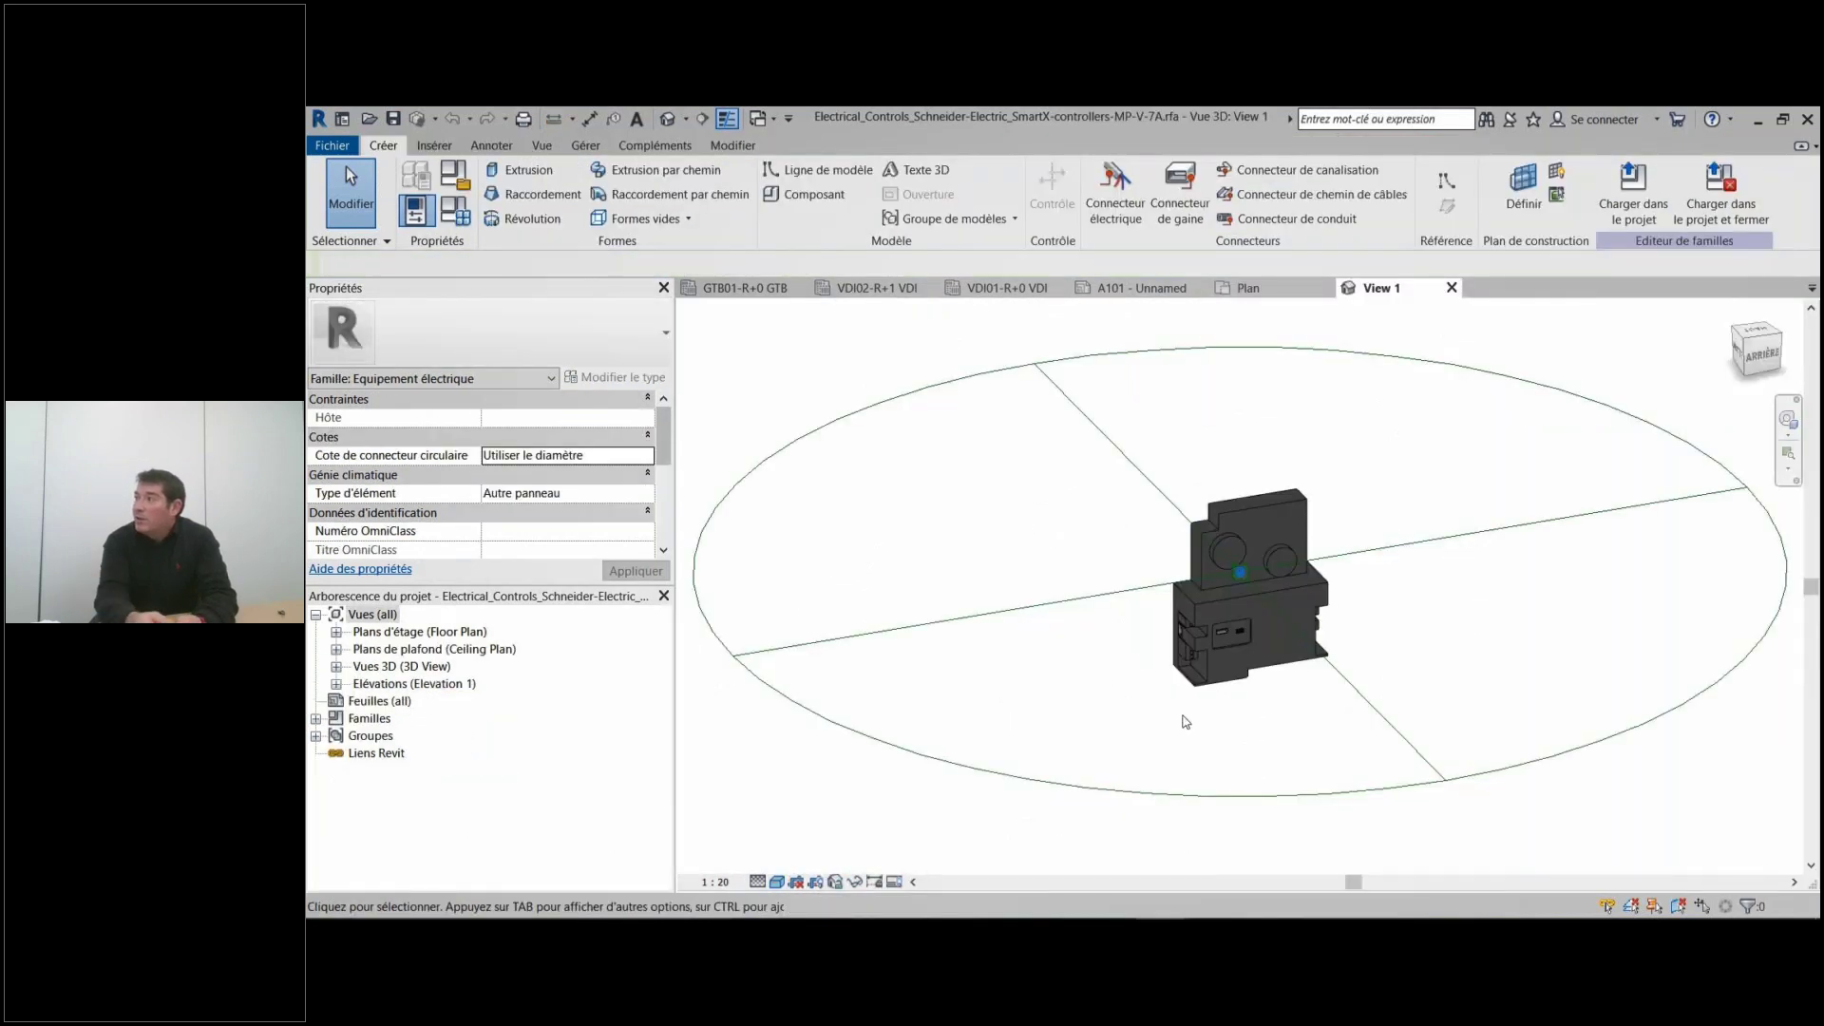
{"action": "middle_click_drag", "start_coordinate": [1186, 722], "coordinate": [1021, 638], "text": "shift"}
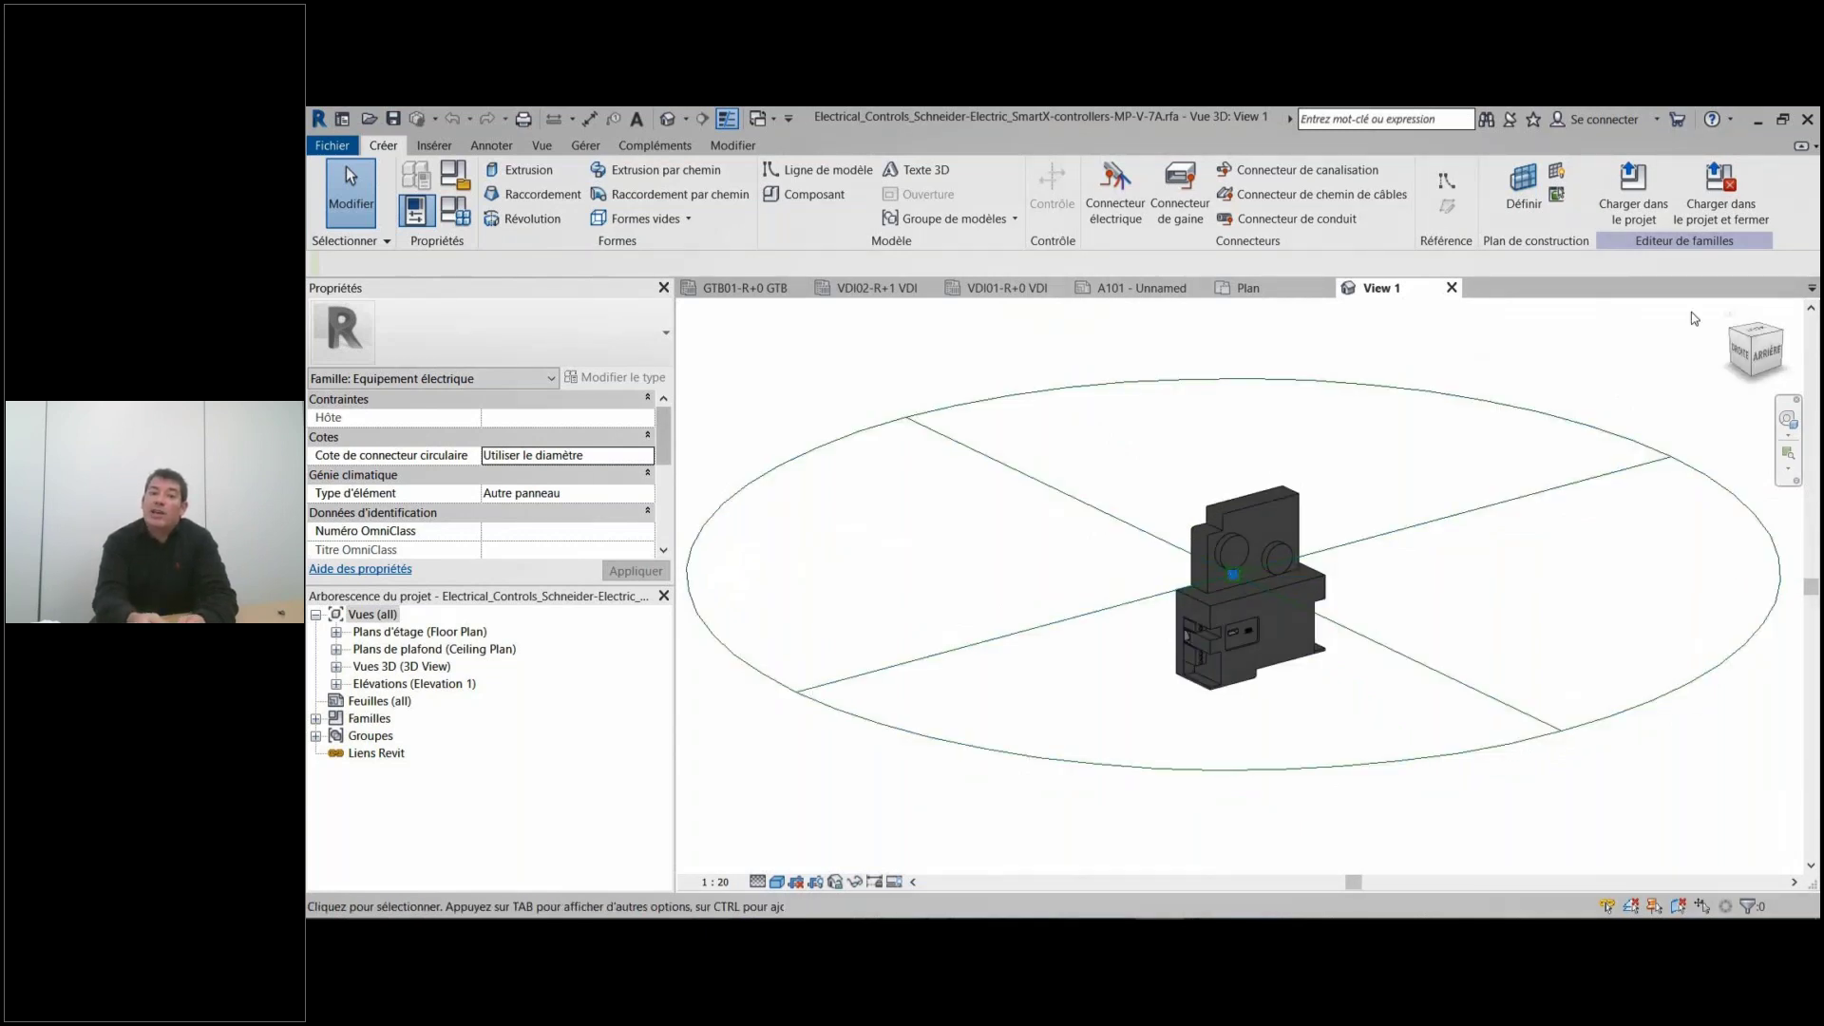
{"action": "left_click", "coordinate": [1633, 195]}
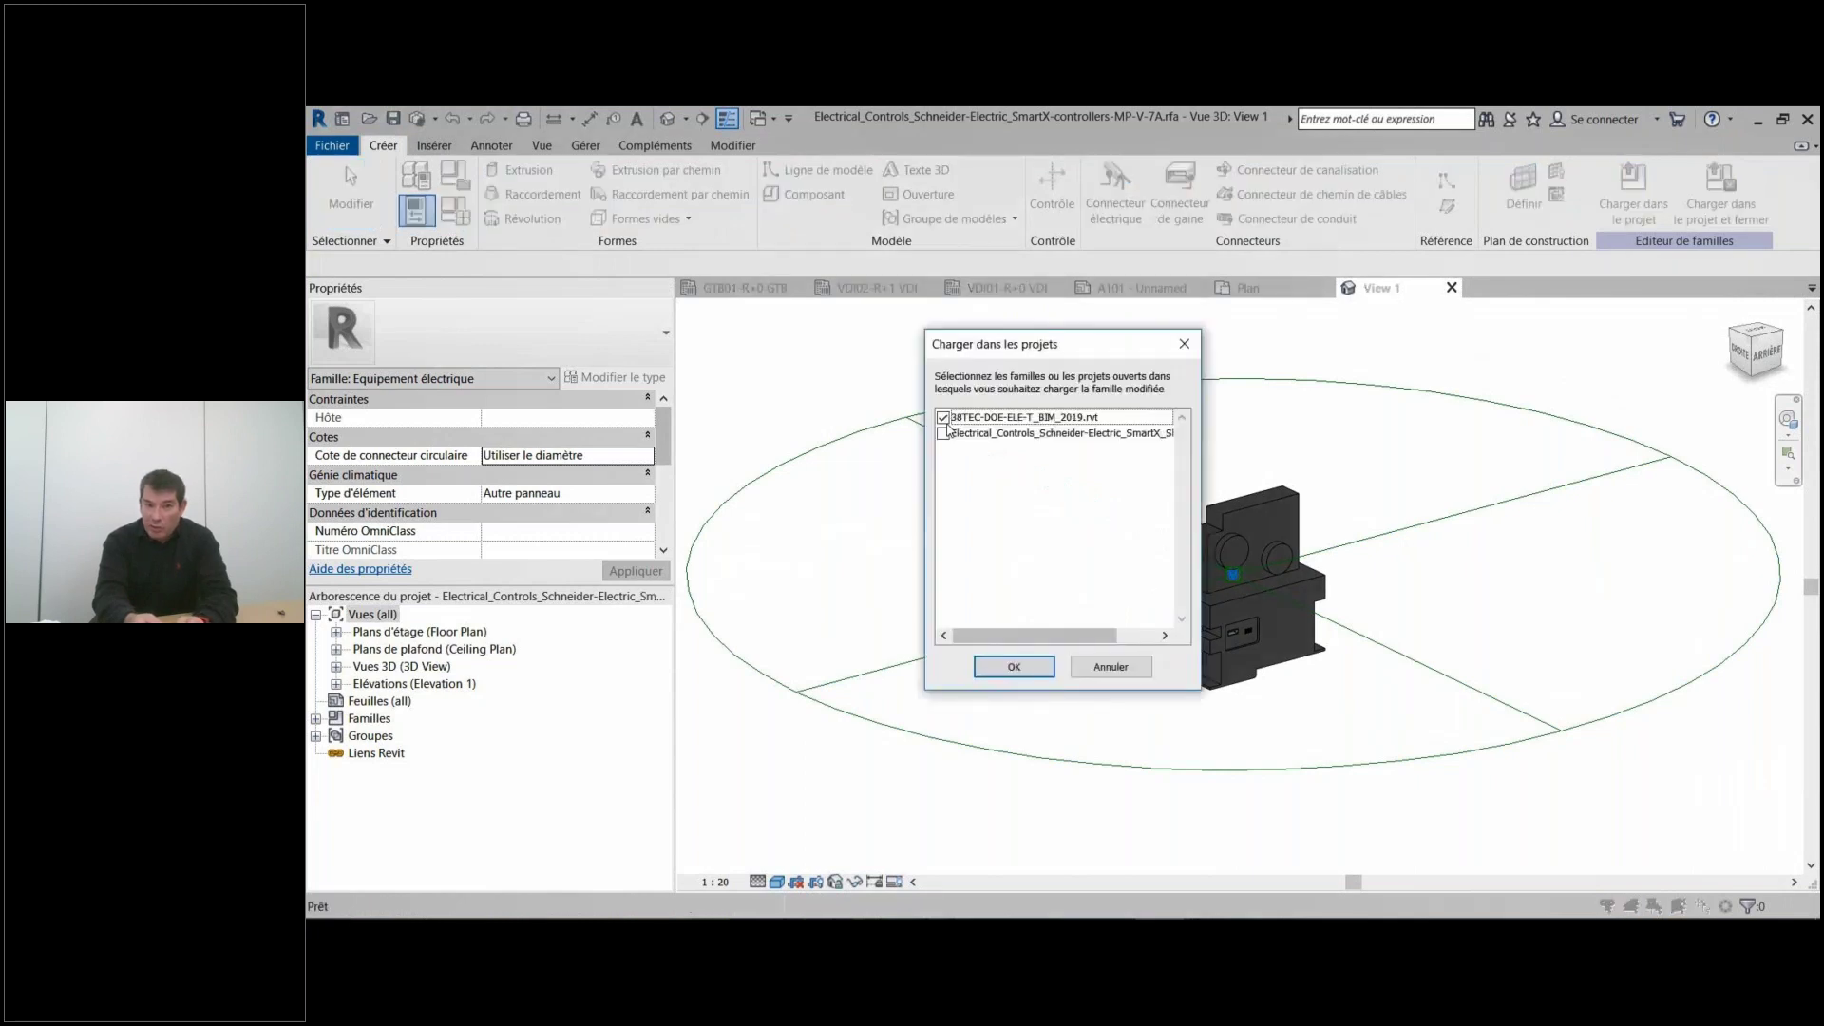
{"action": "left_click", "coordinate": [1013, 666]}
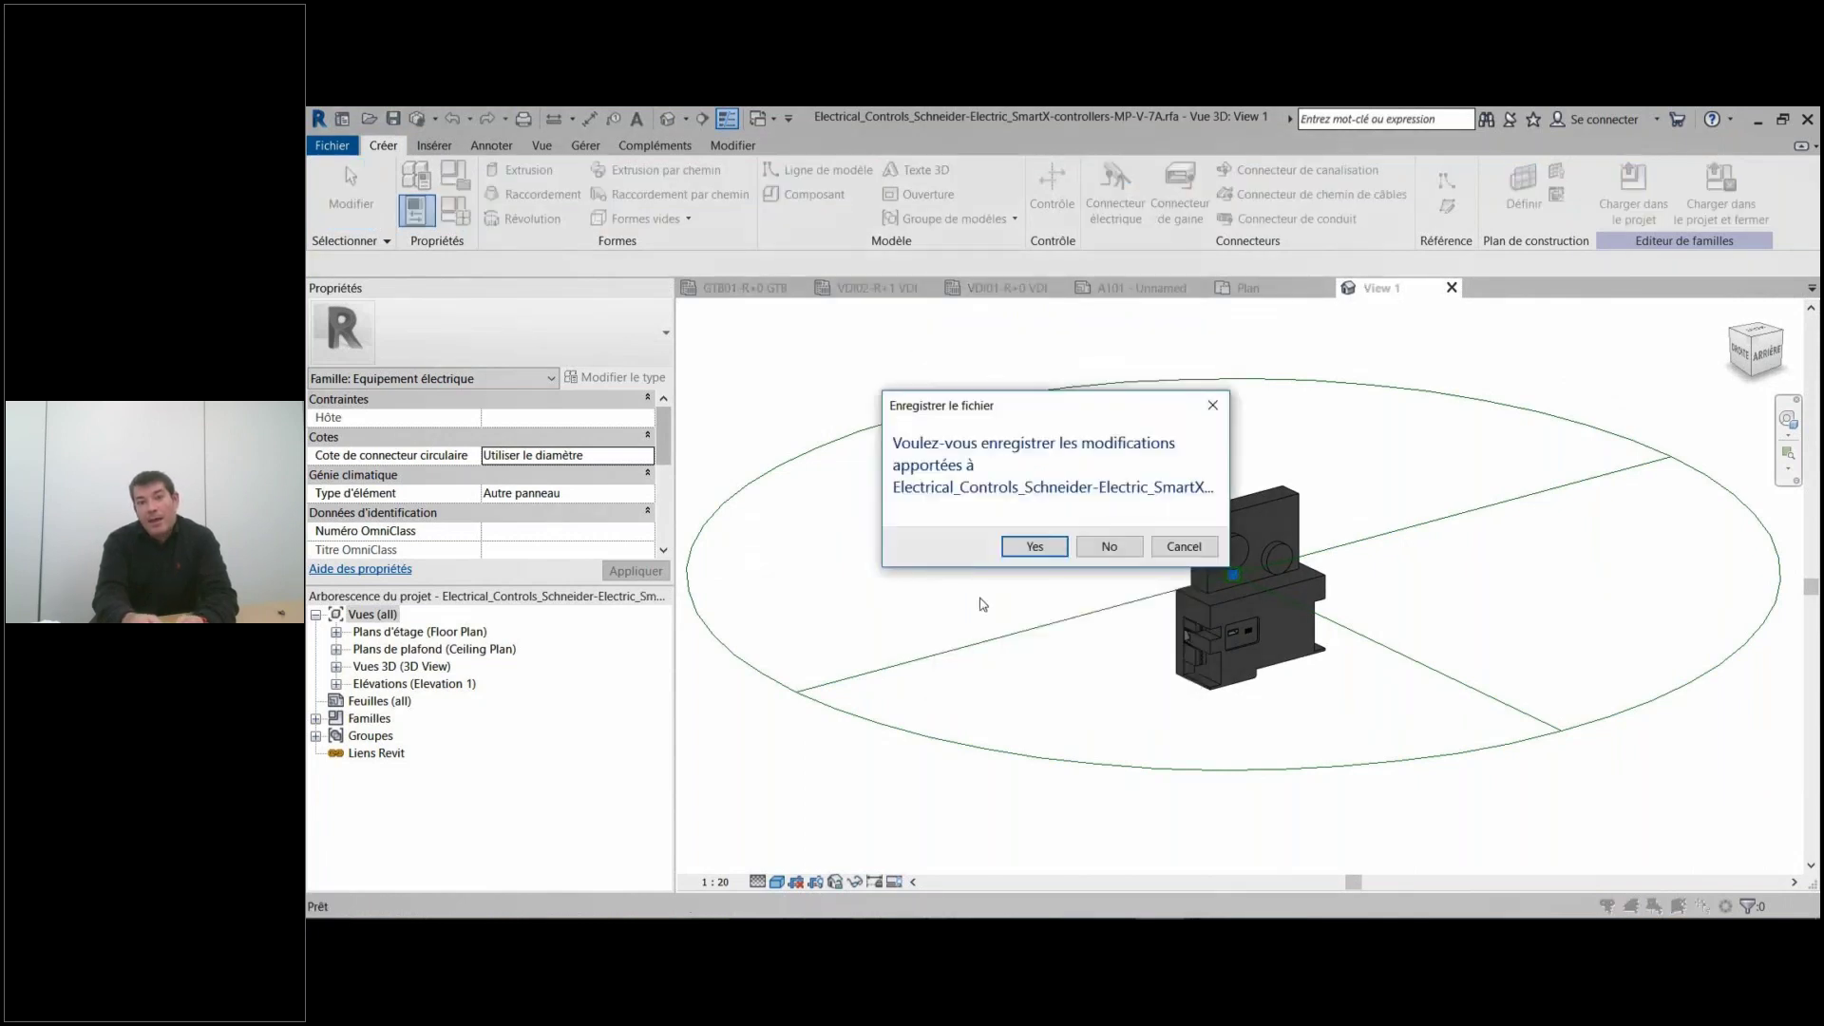
{"action": "key", "text": "Return"}
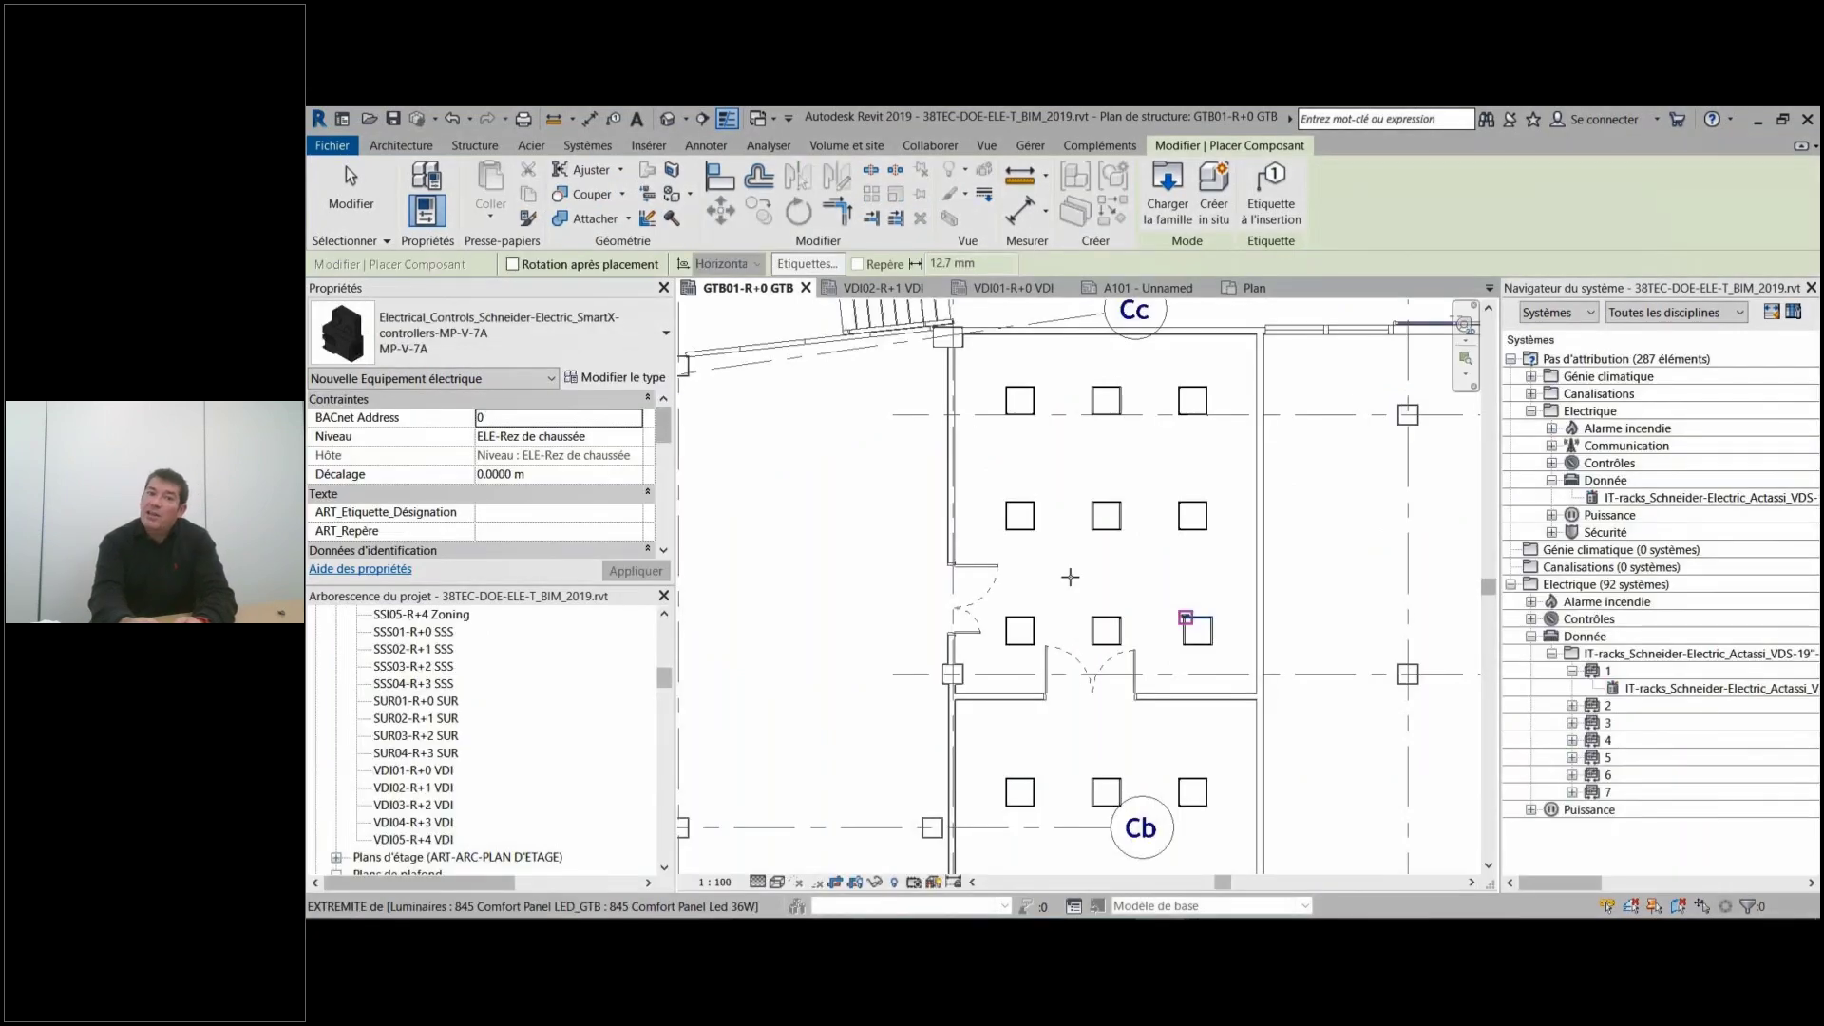
{"action": "key", "text": "Escape"}
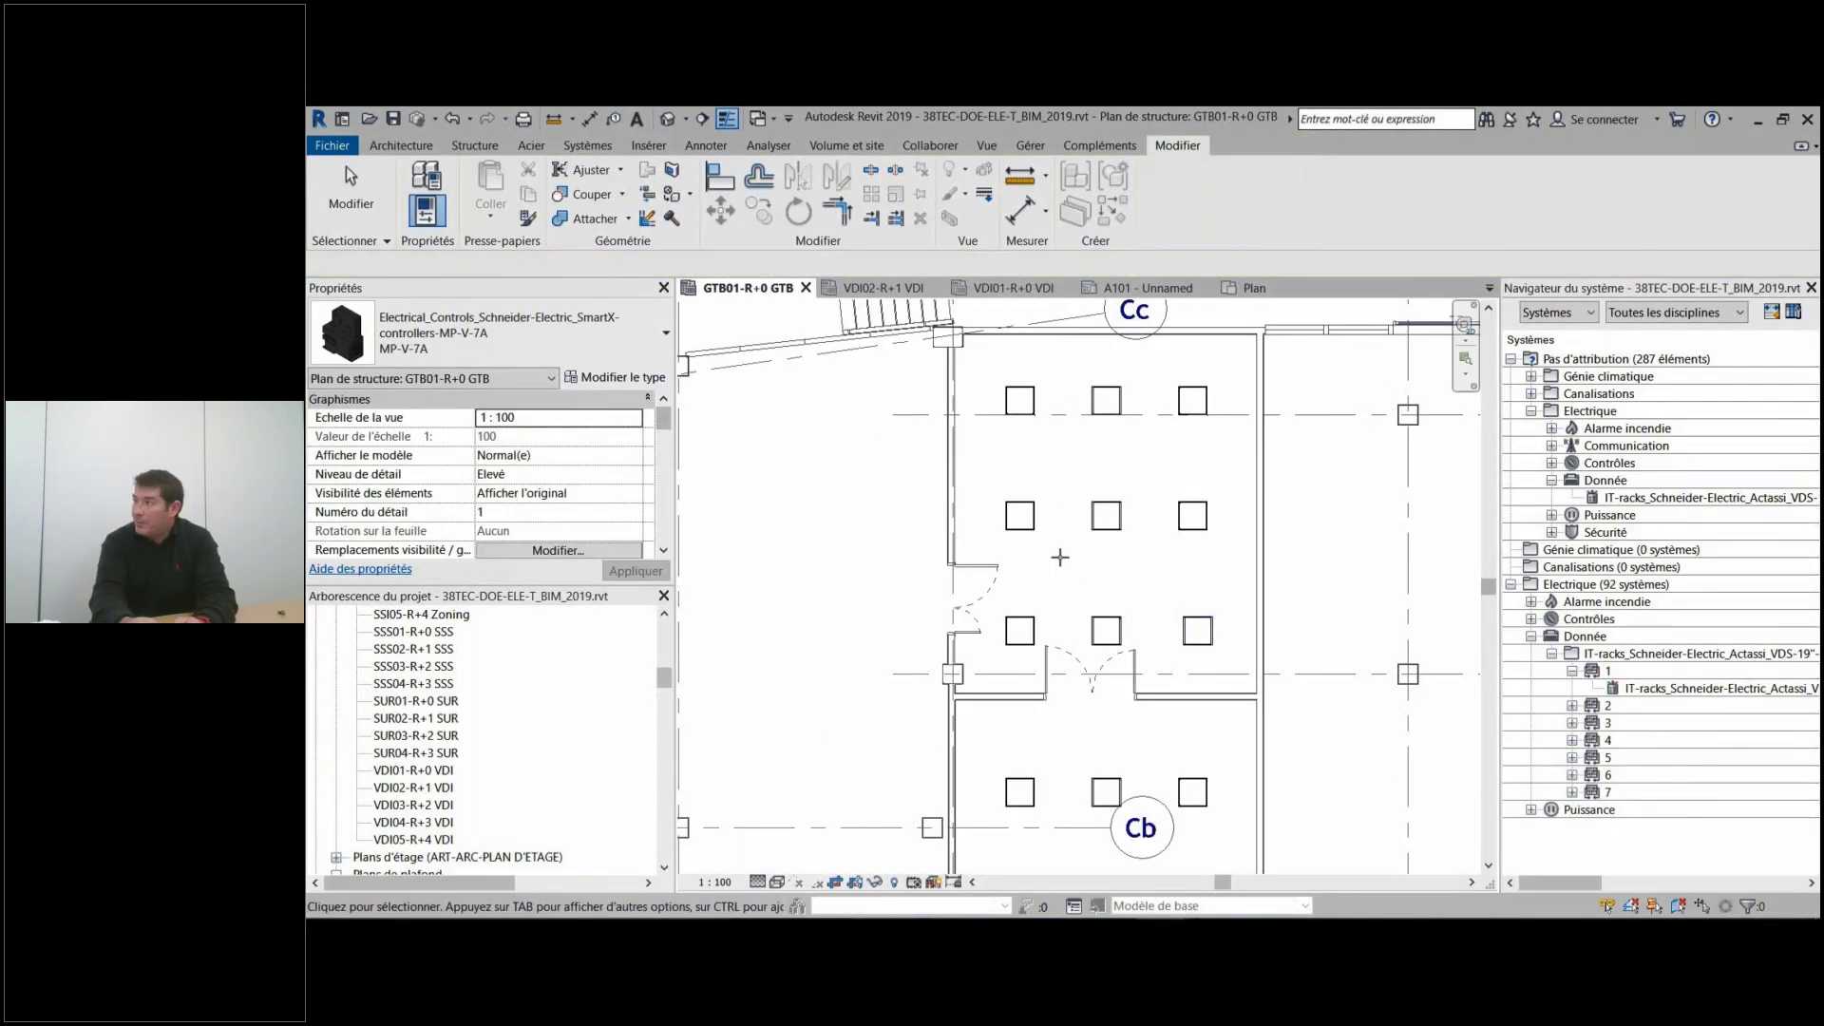
Make the linked model 38TEC-DOE-CVC-T2019.rvt visible in the GTB01-R+0 GTB plan.
{"action": "key", "text": "v"}
{"action": "key", "text": "v"}
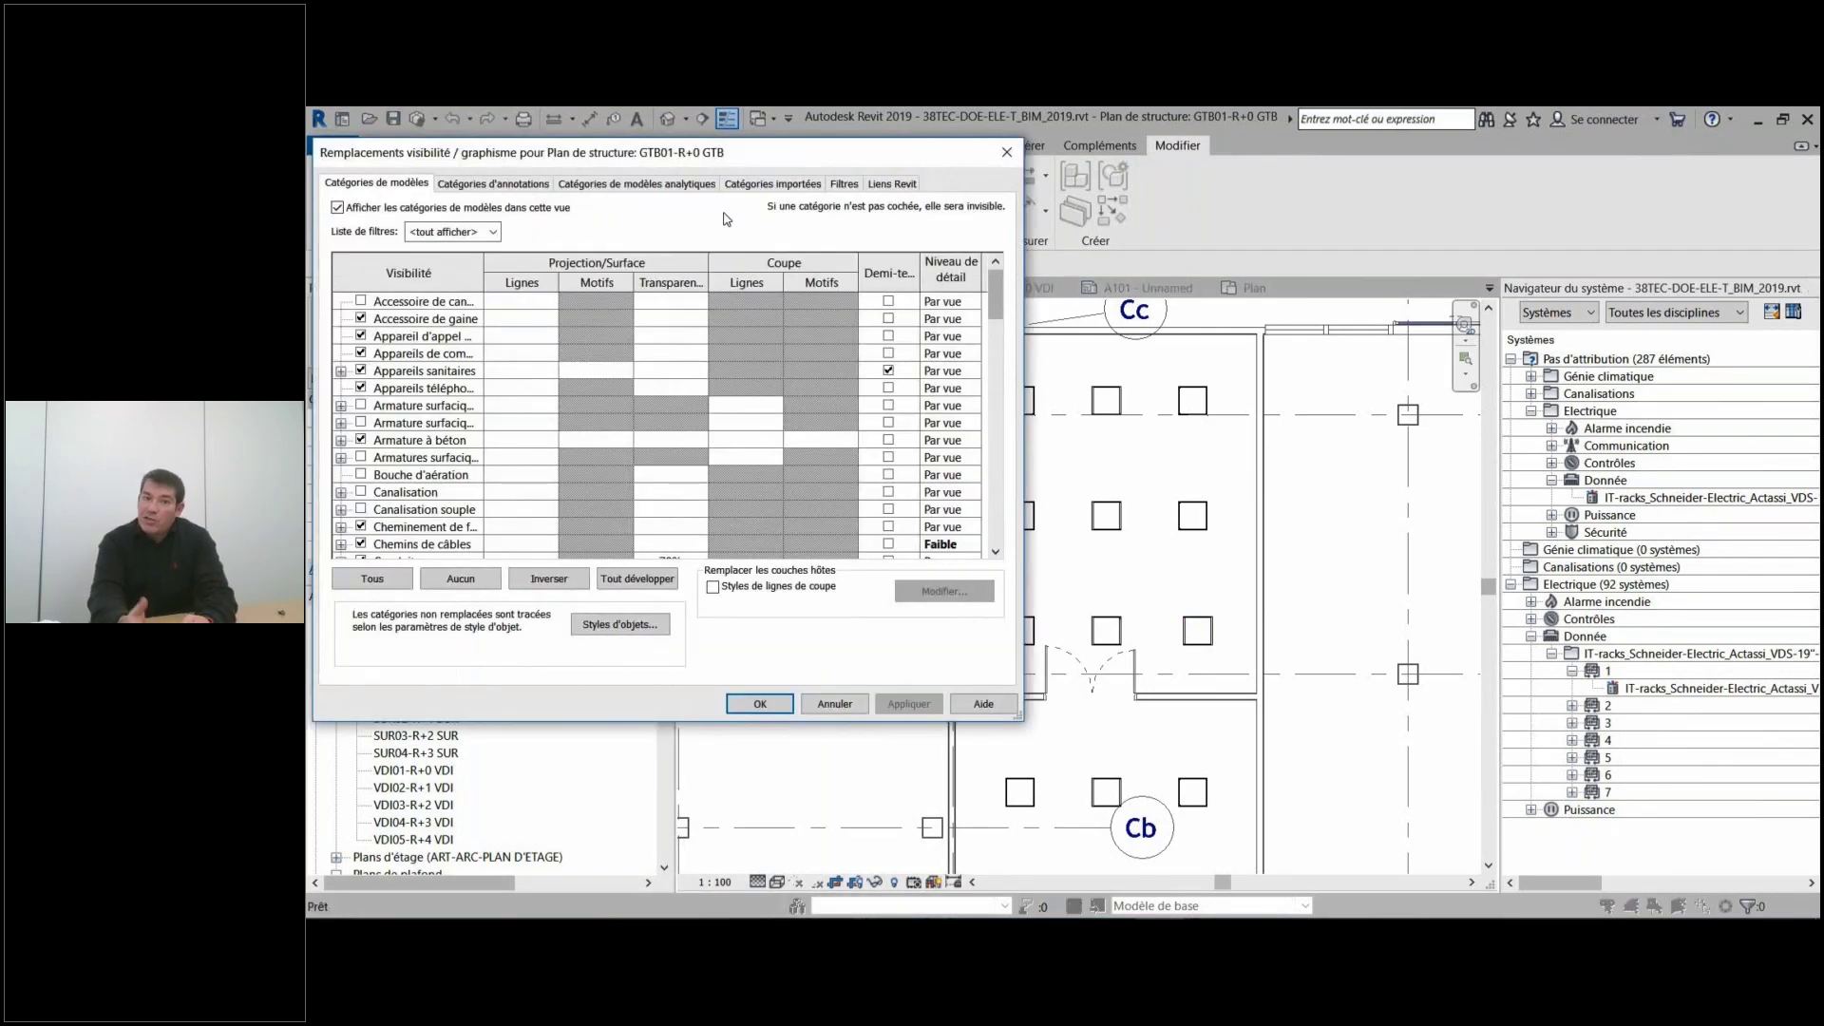
{"action": "key", "text": "ctrl+shift+Tab"}
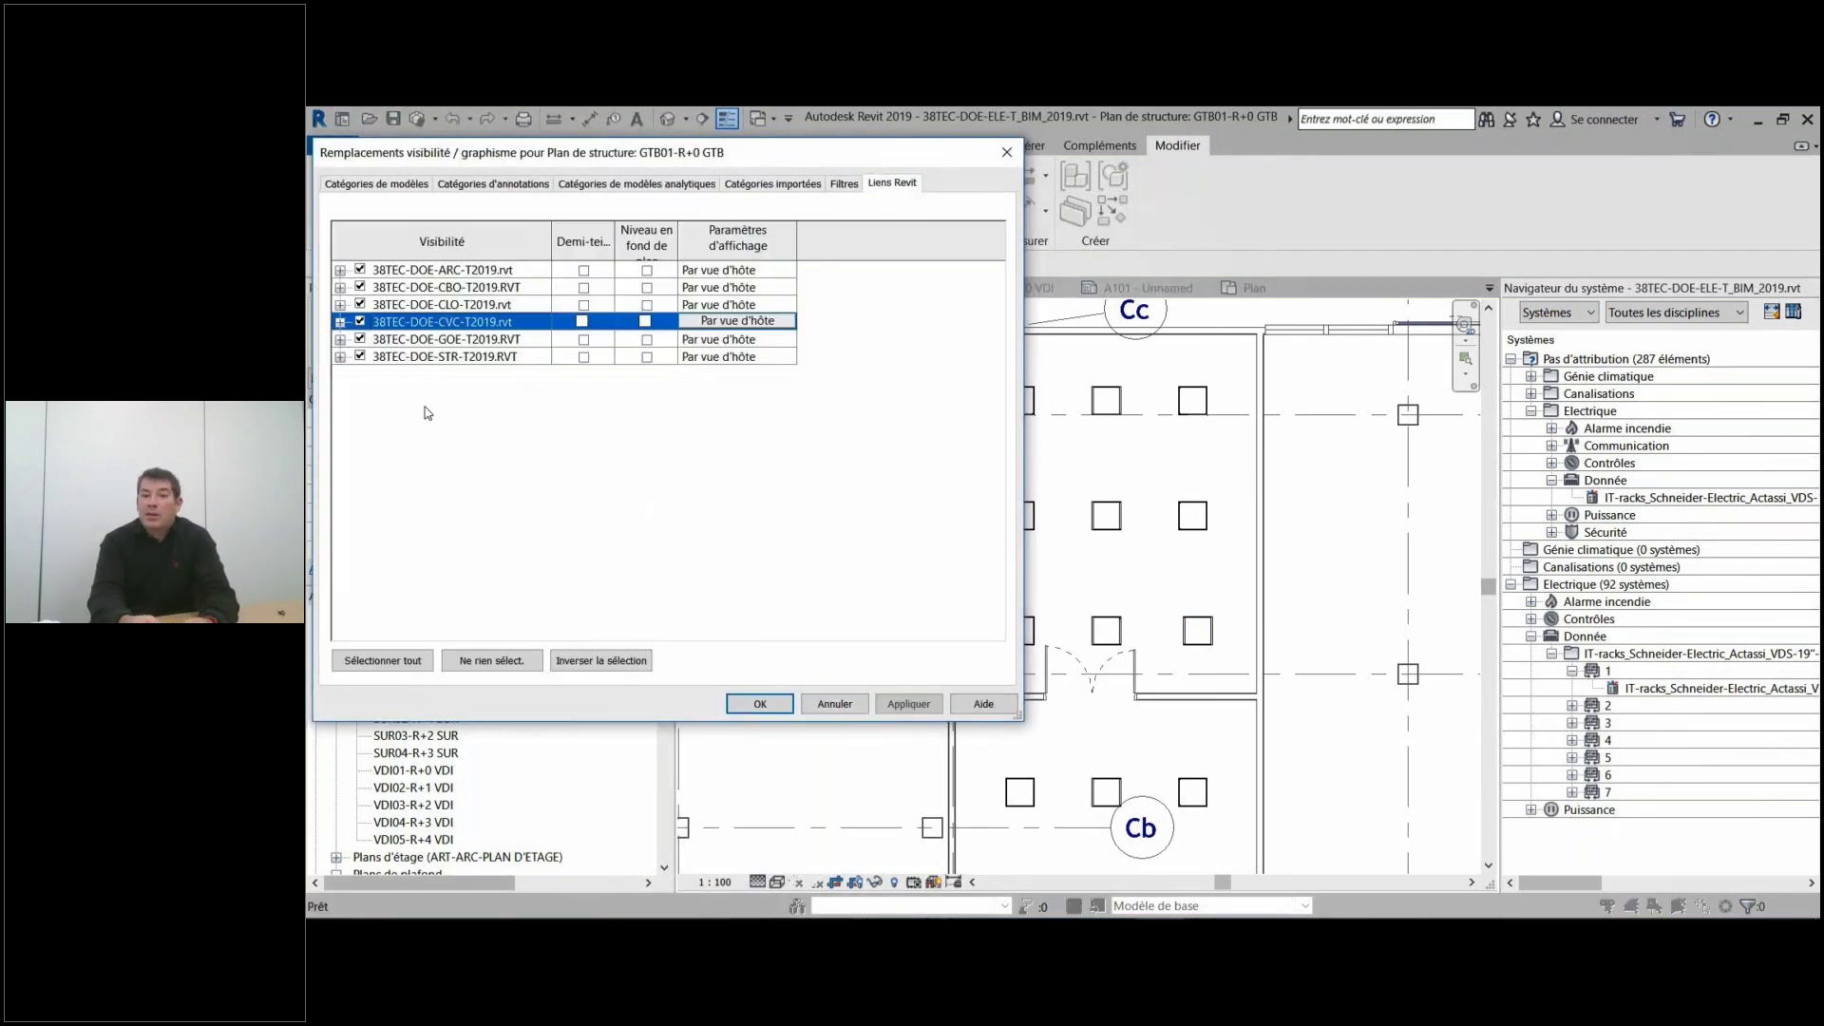
{"action": "key", "text": "Return"}
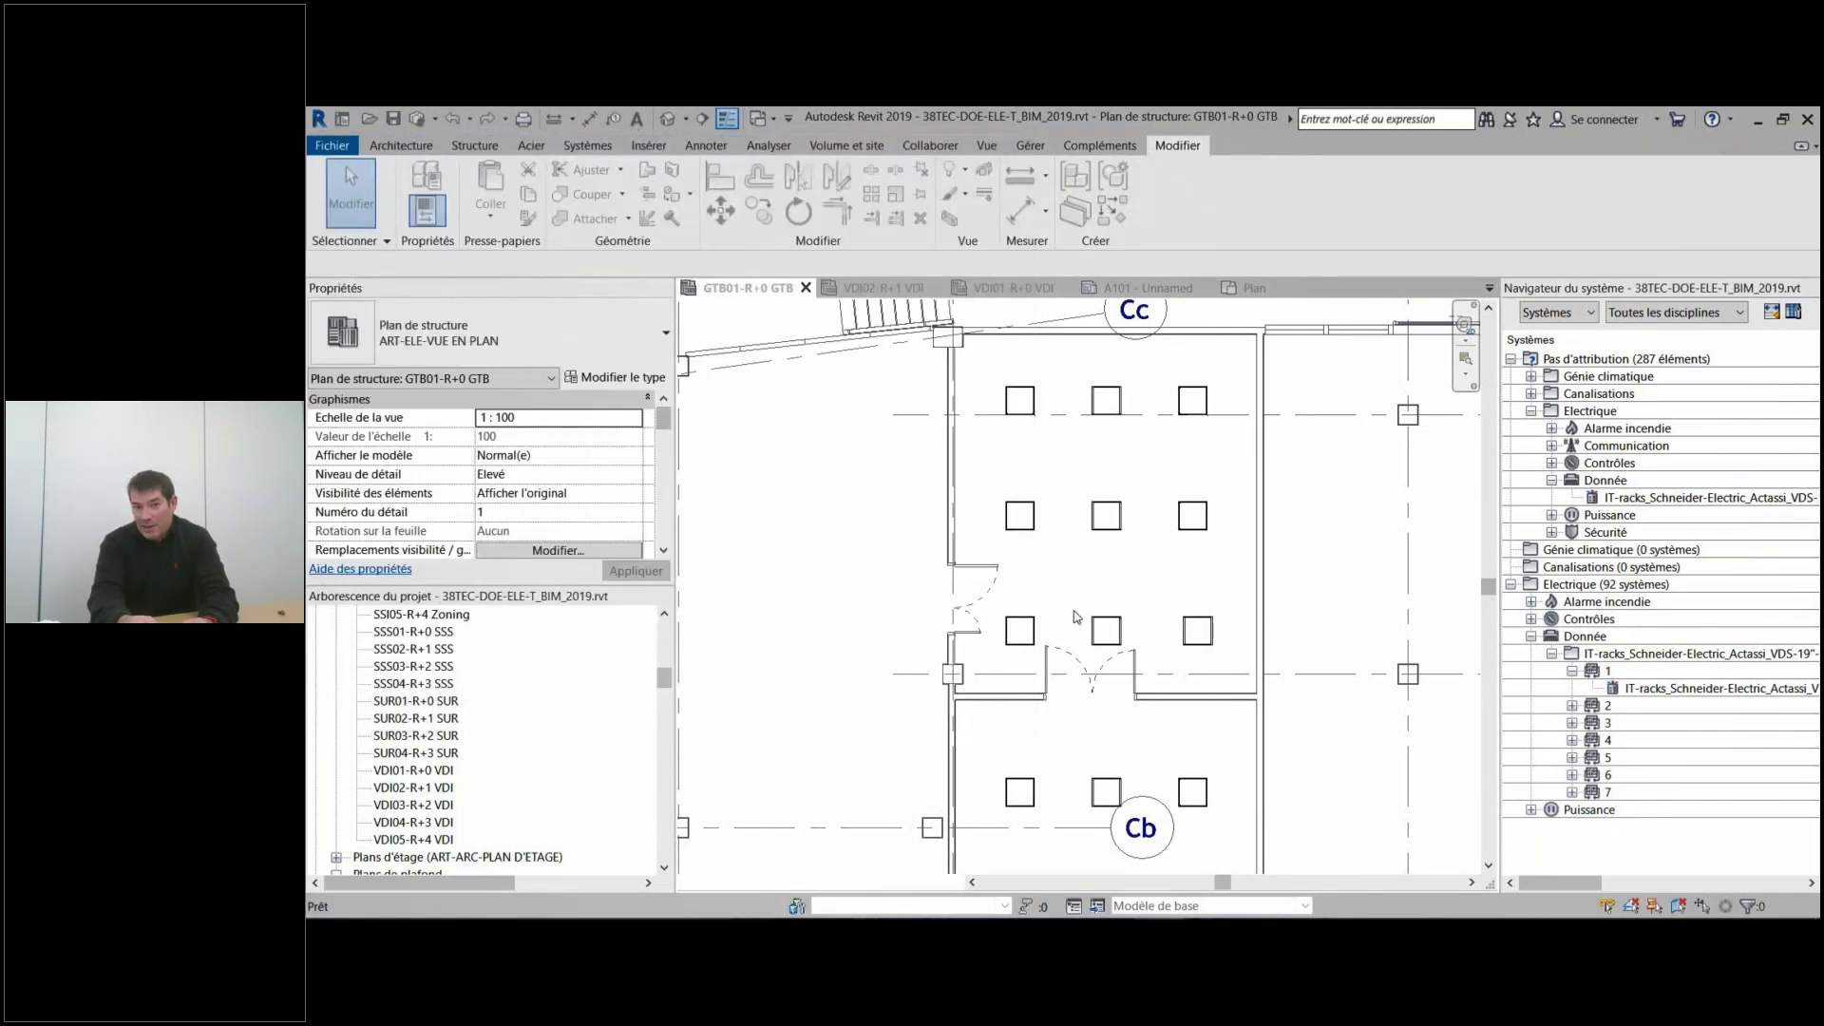
Check the level and offset of the linked balancing damper on the blue duct in the room between grids Cc and Cb.
{"action": "scroll", "coordinate": [1077, 616], "scroll_direction": "up", "scroll_amount": 5}
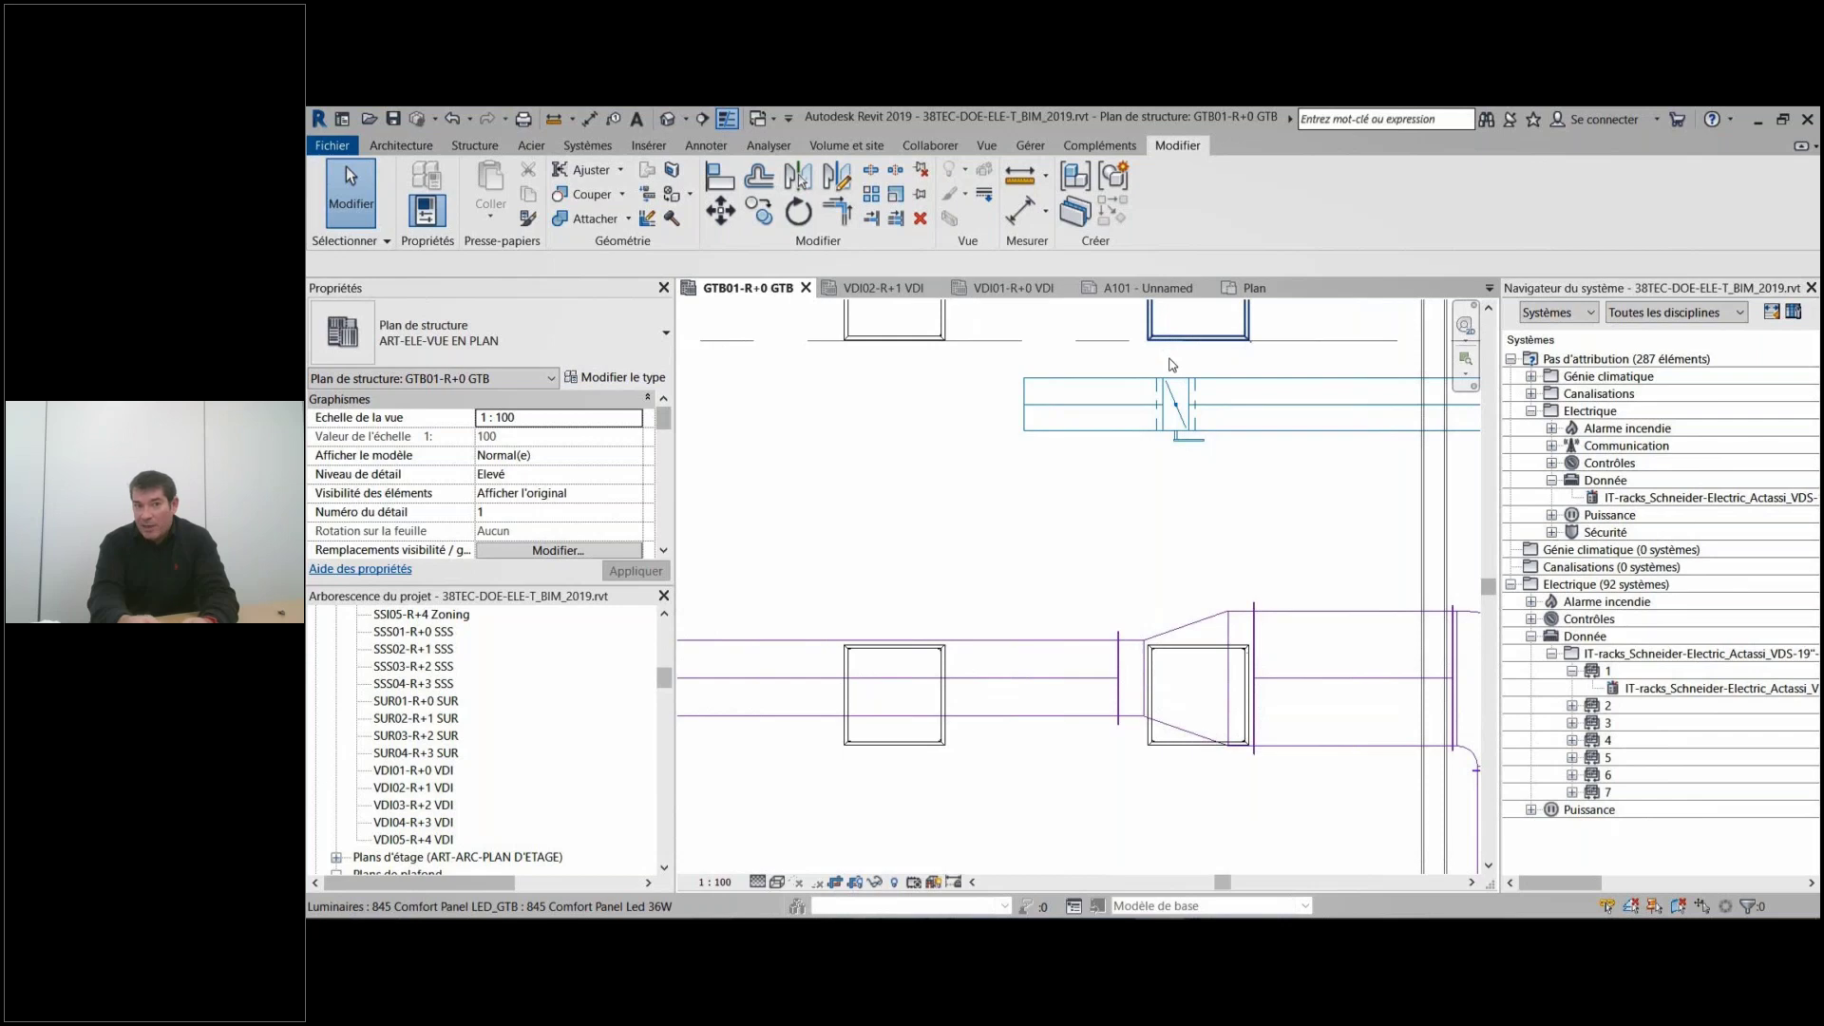
{"action": "scroll", "coordinate": [1173, 380], "scroll_direction": "up", "scroll_amount": 2}
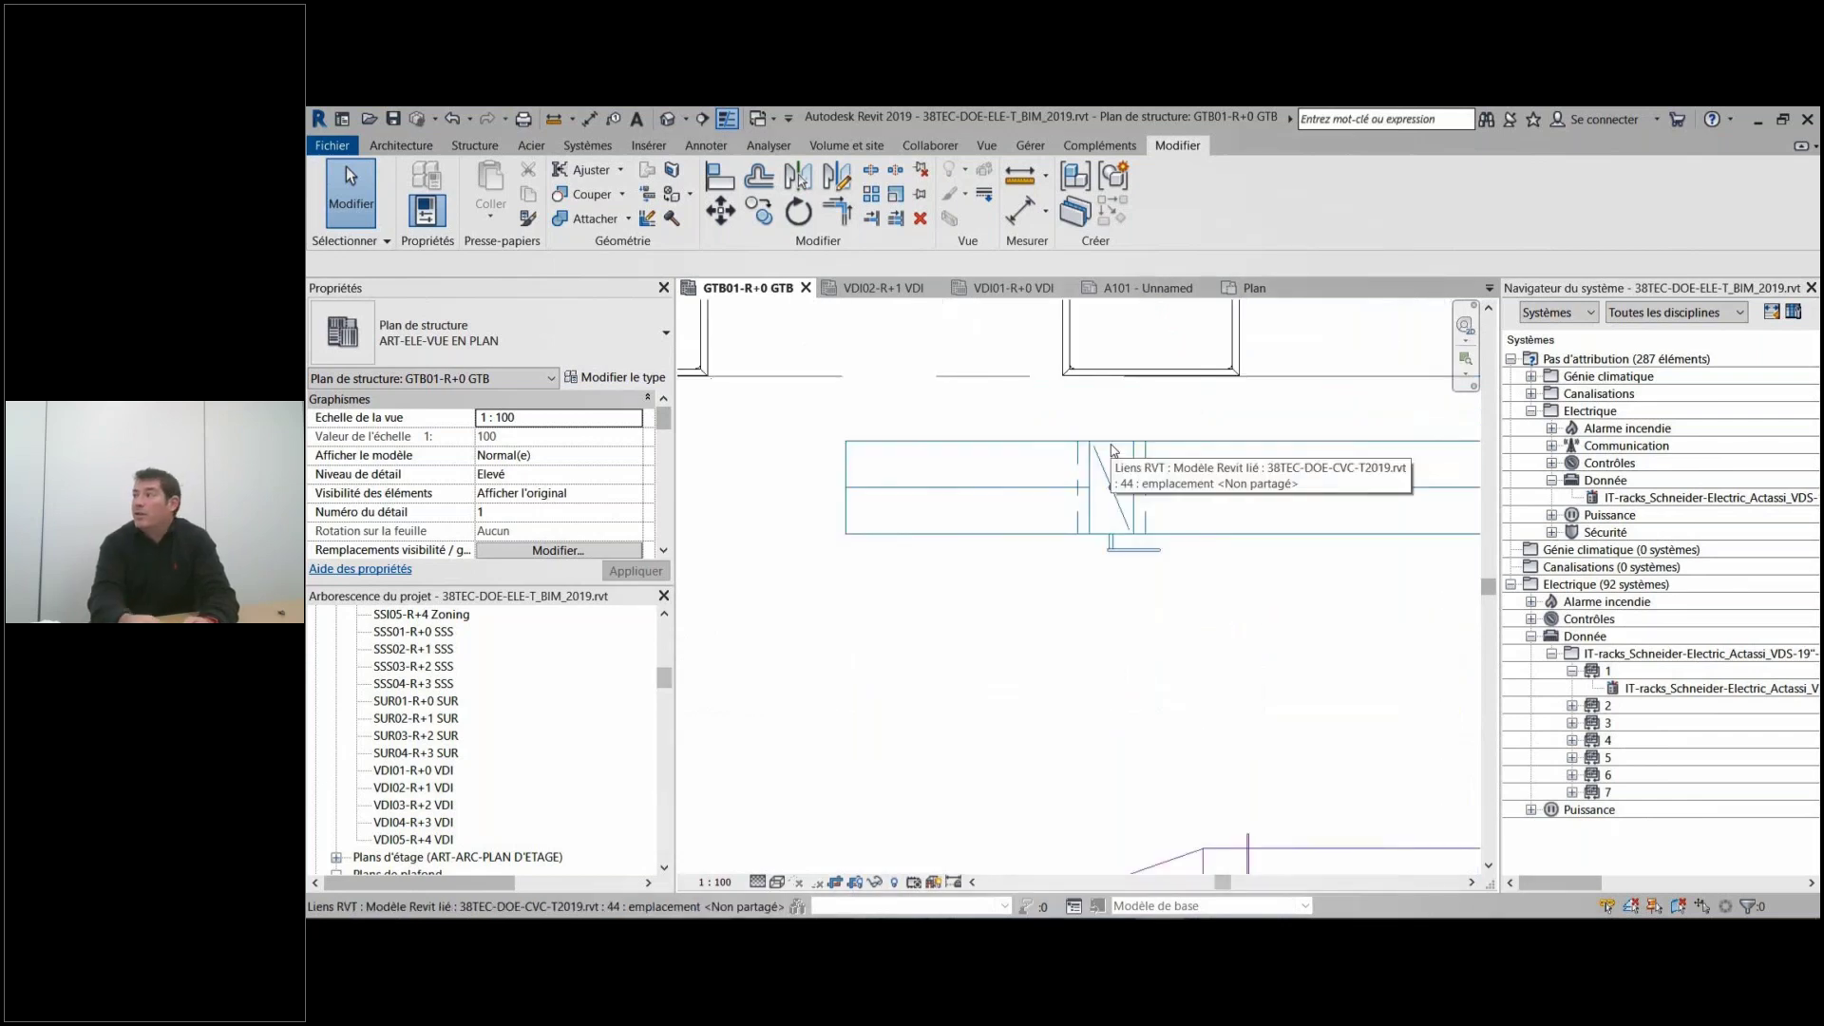
{"action": "left_click", "coordinate": [1114, 451]}
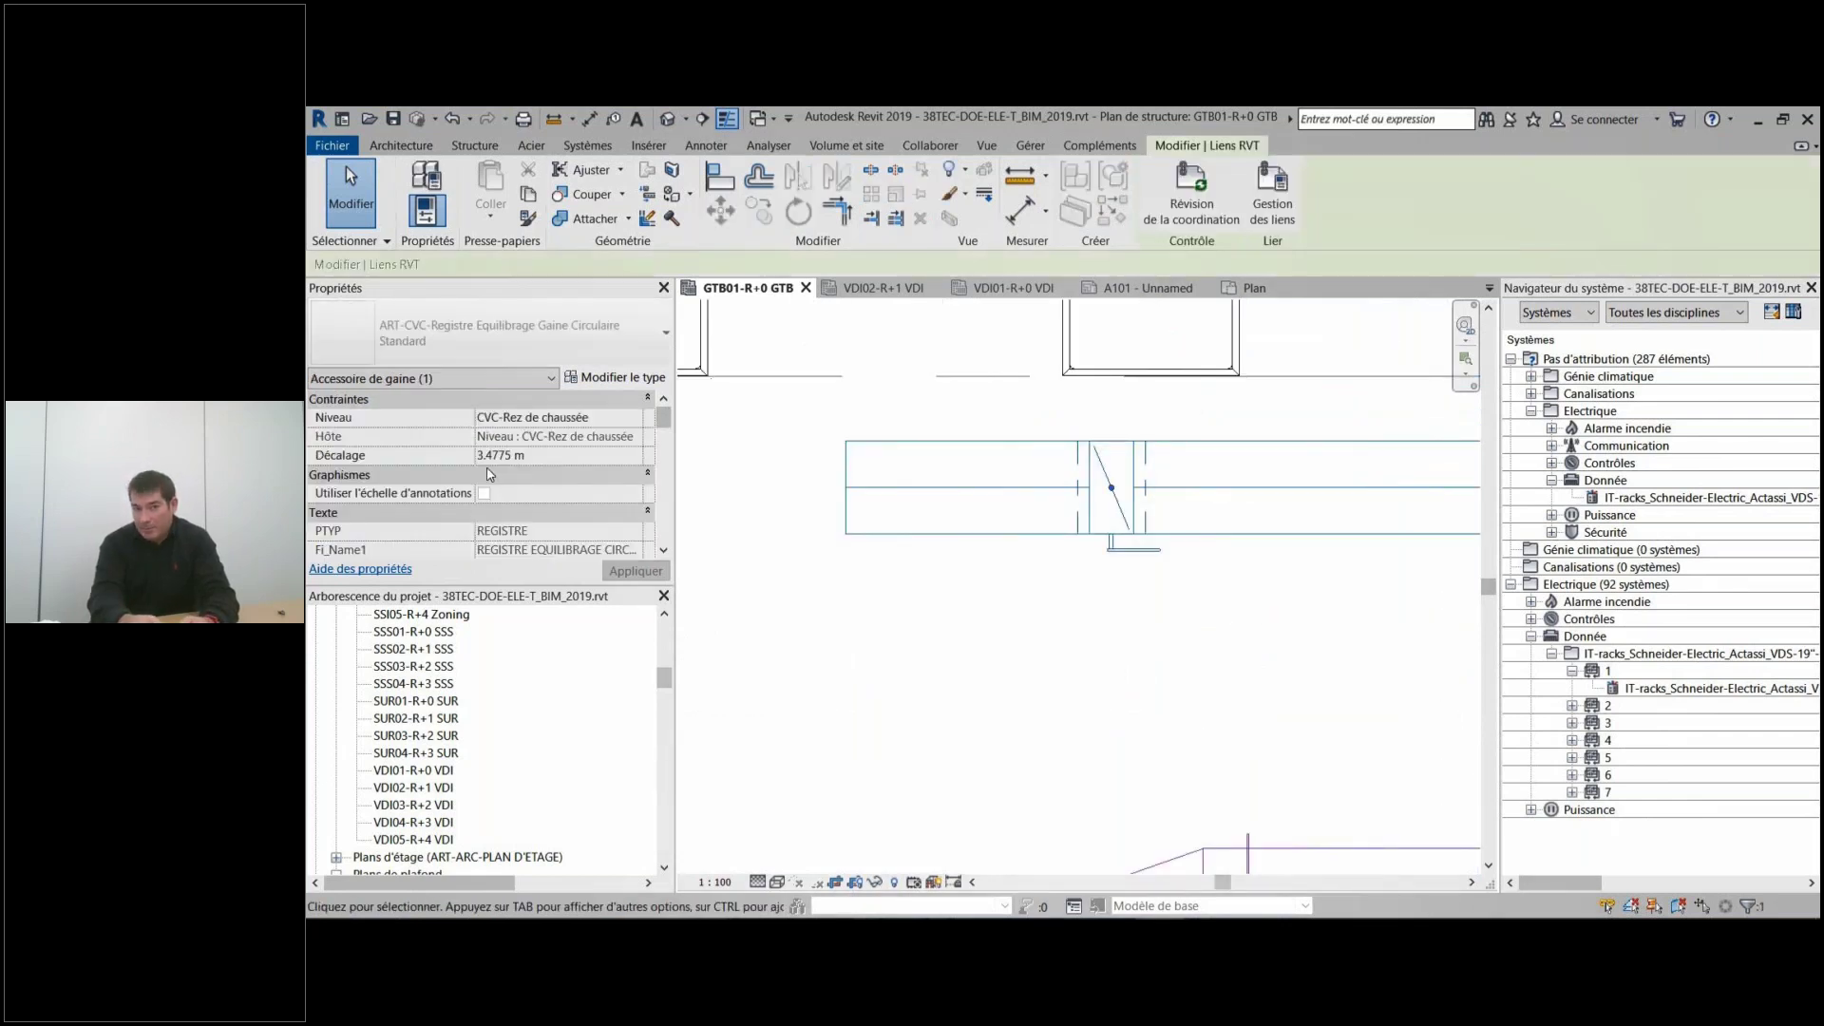
{"action": "left_click", "coordinate": [912, 605]}
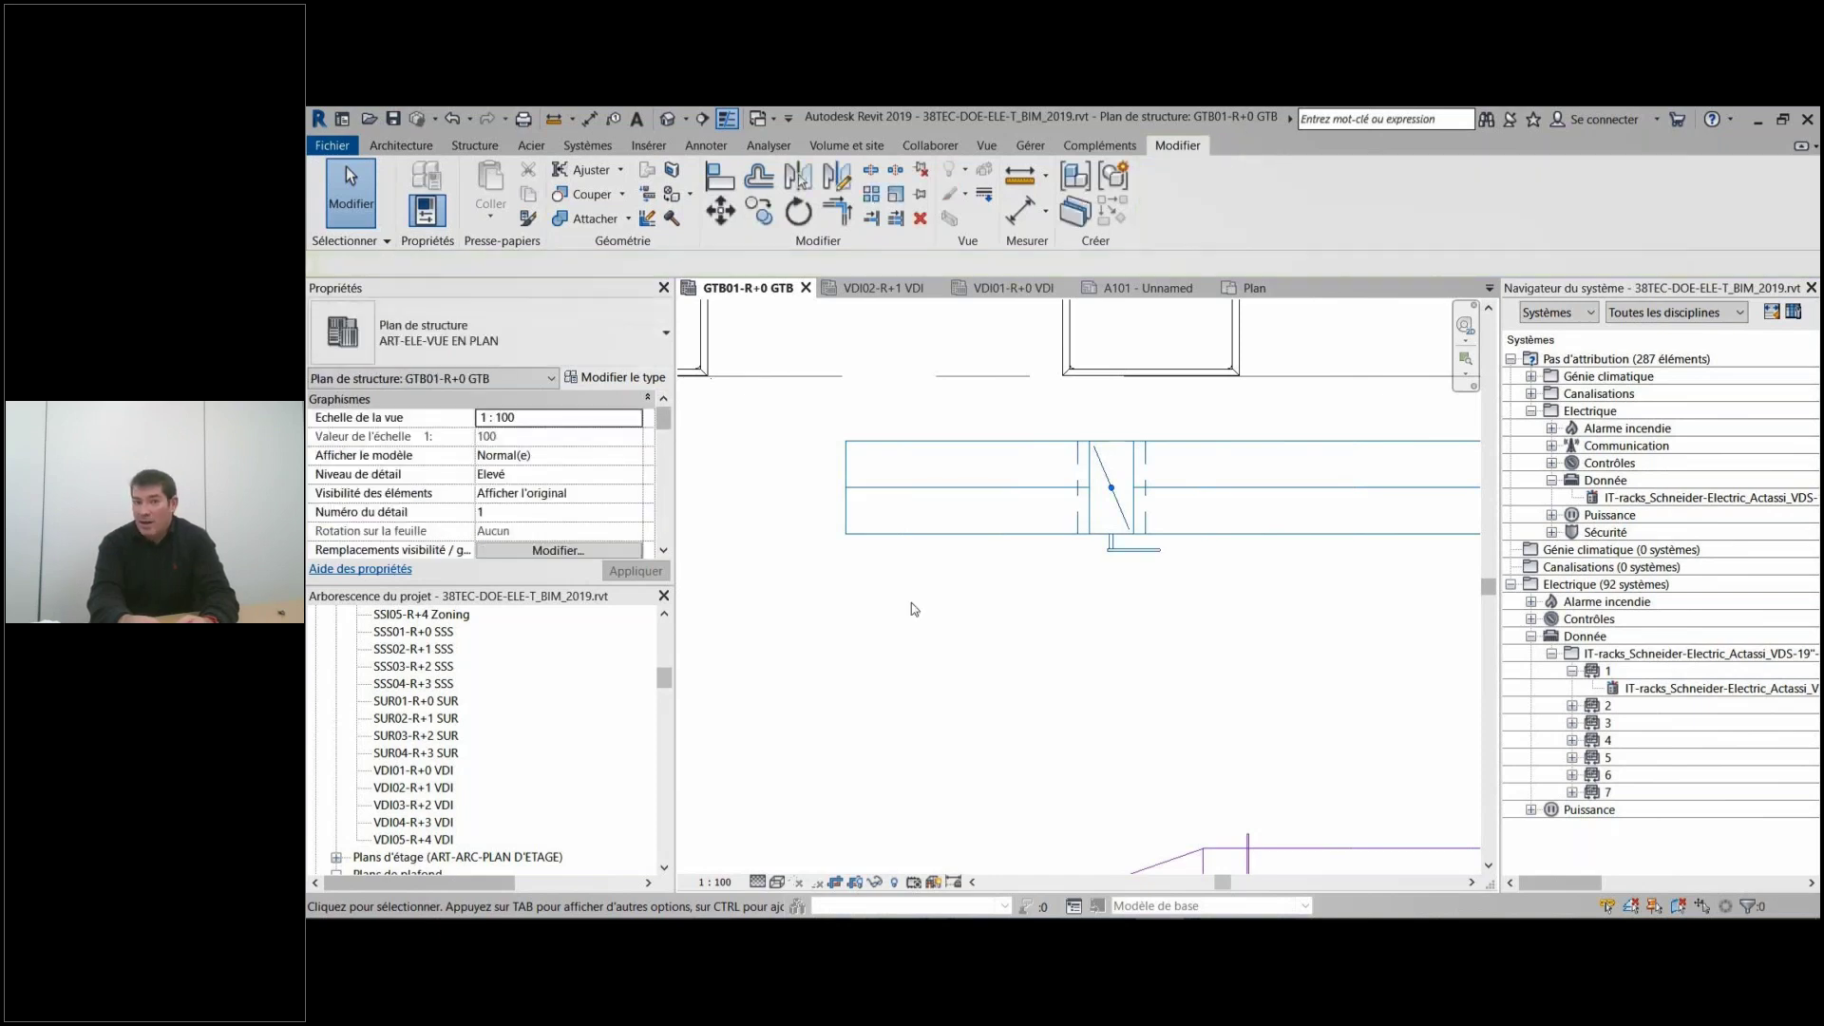
Place an MP-V-7A controller as electrical equipment, with BACnet Address 3475, on the upper edge of the blue duct's damper.
{"action": "left_click", "coordinate": [588, 145]}
{"action": "left_click", "coordinate": [1486, 200]}
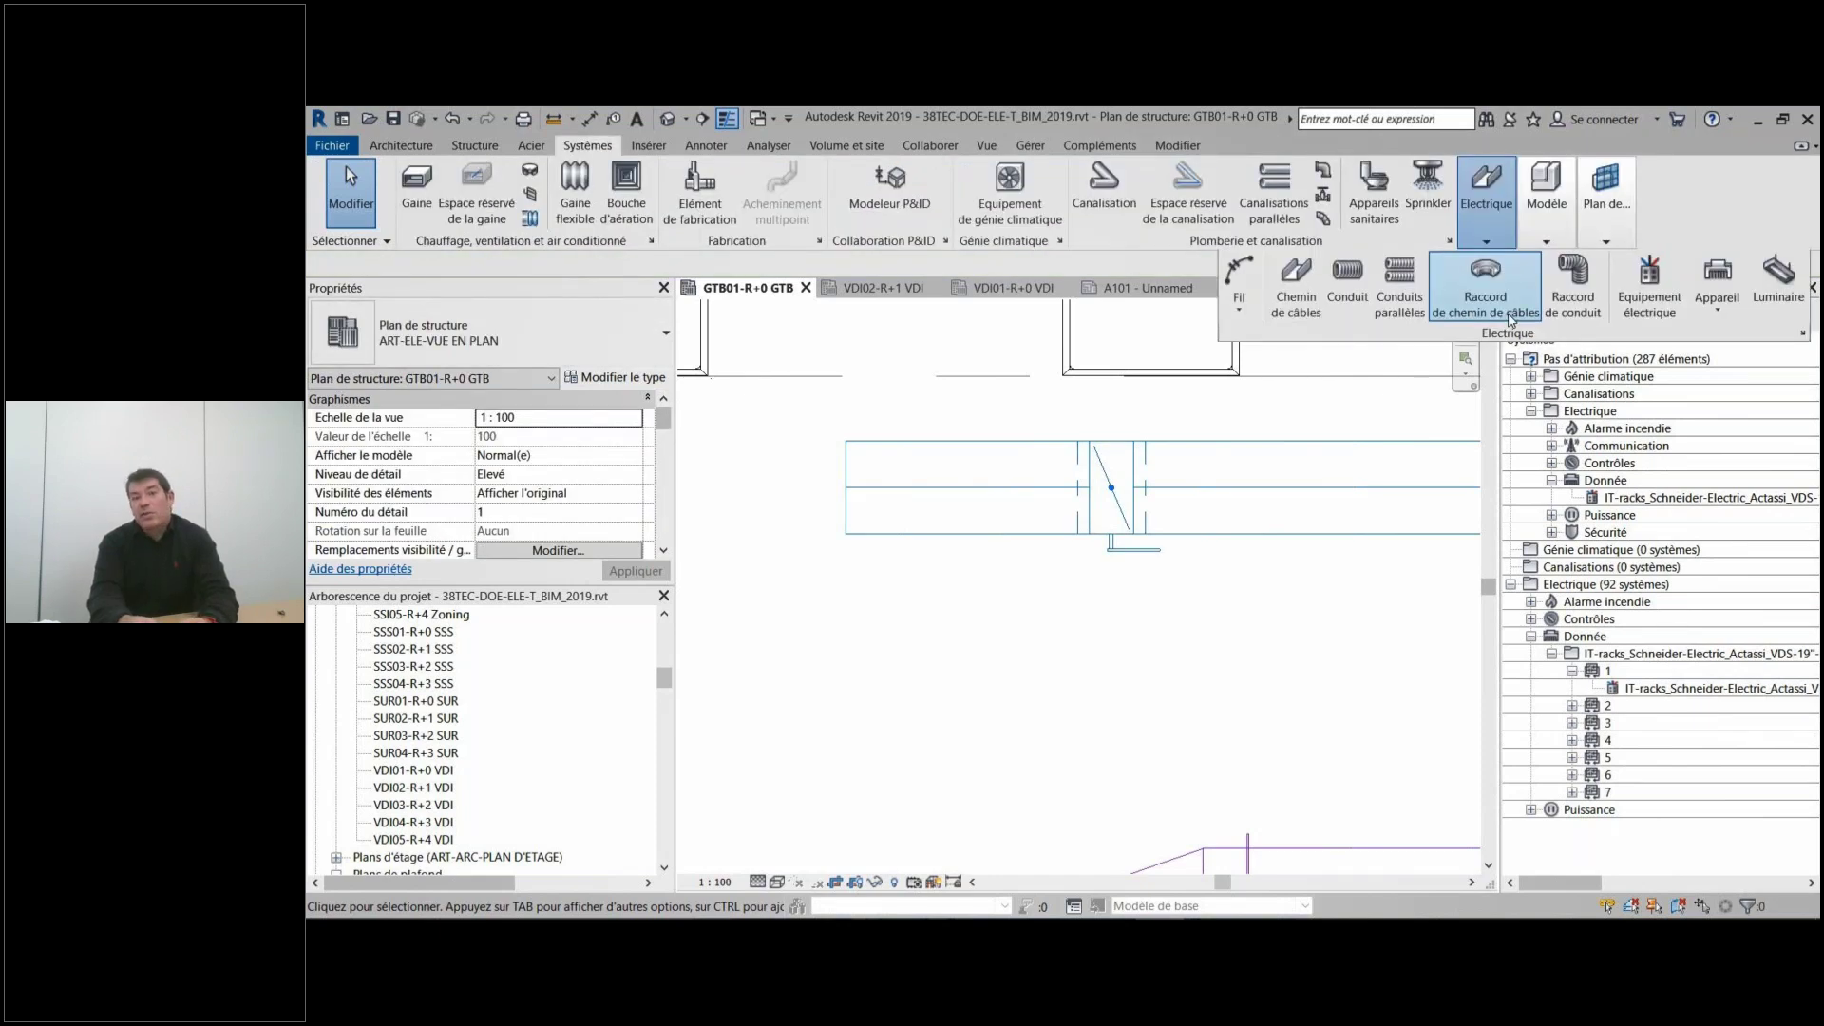
{"action": "left_click", "coordinate": [1650, 285]}
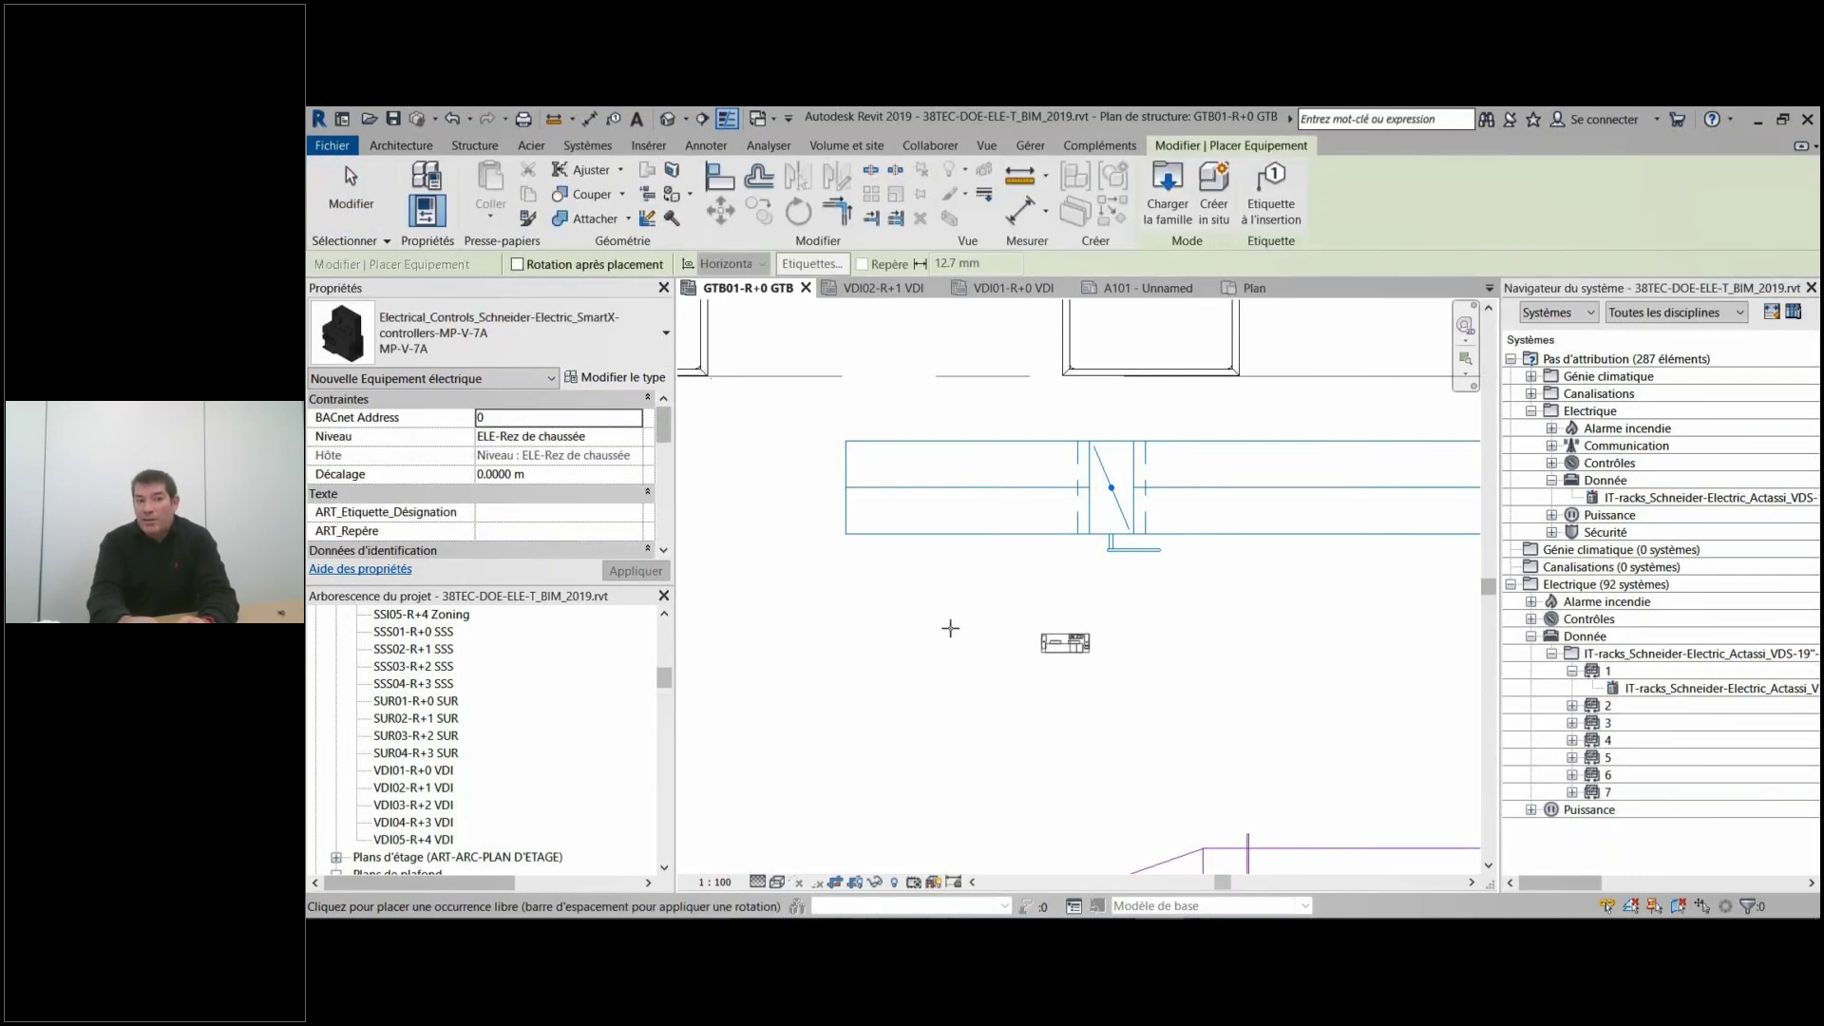
{"action": "left_click", "coordinate": [528, 418]}
{"action": "type", "text": "3"}
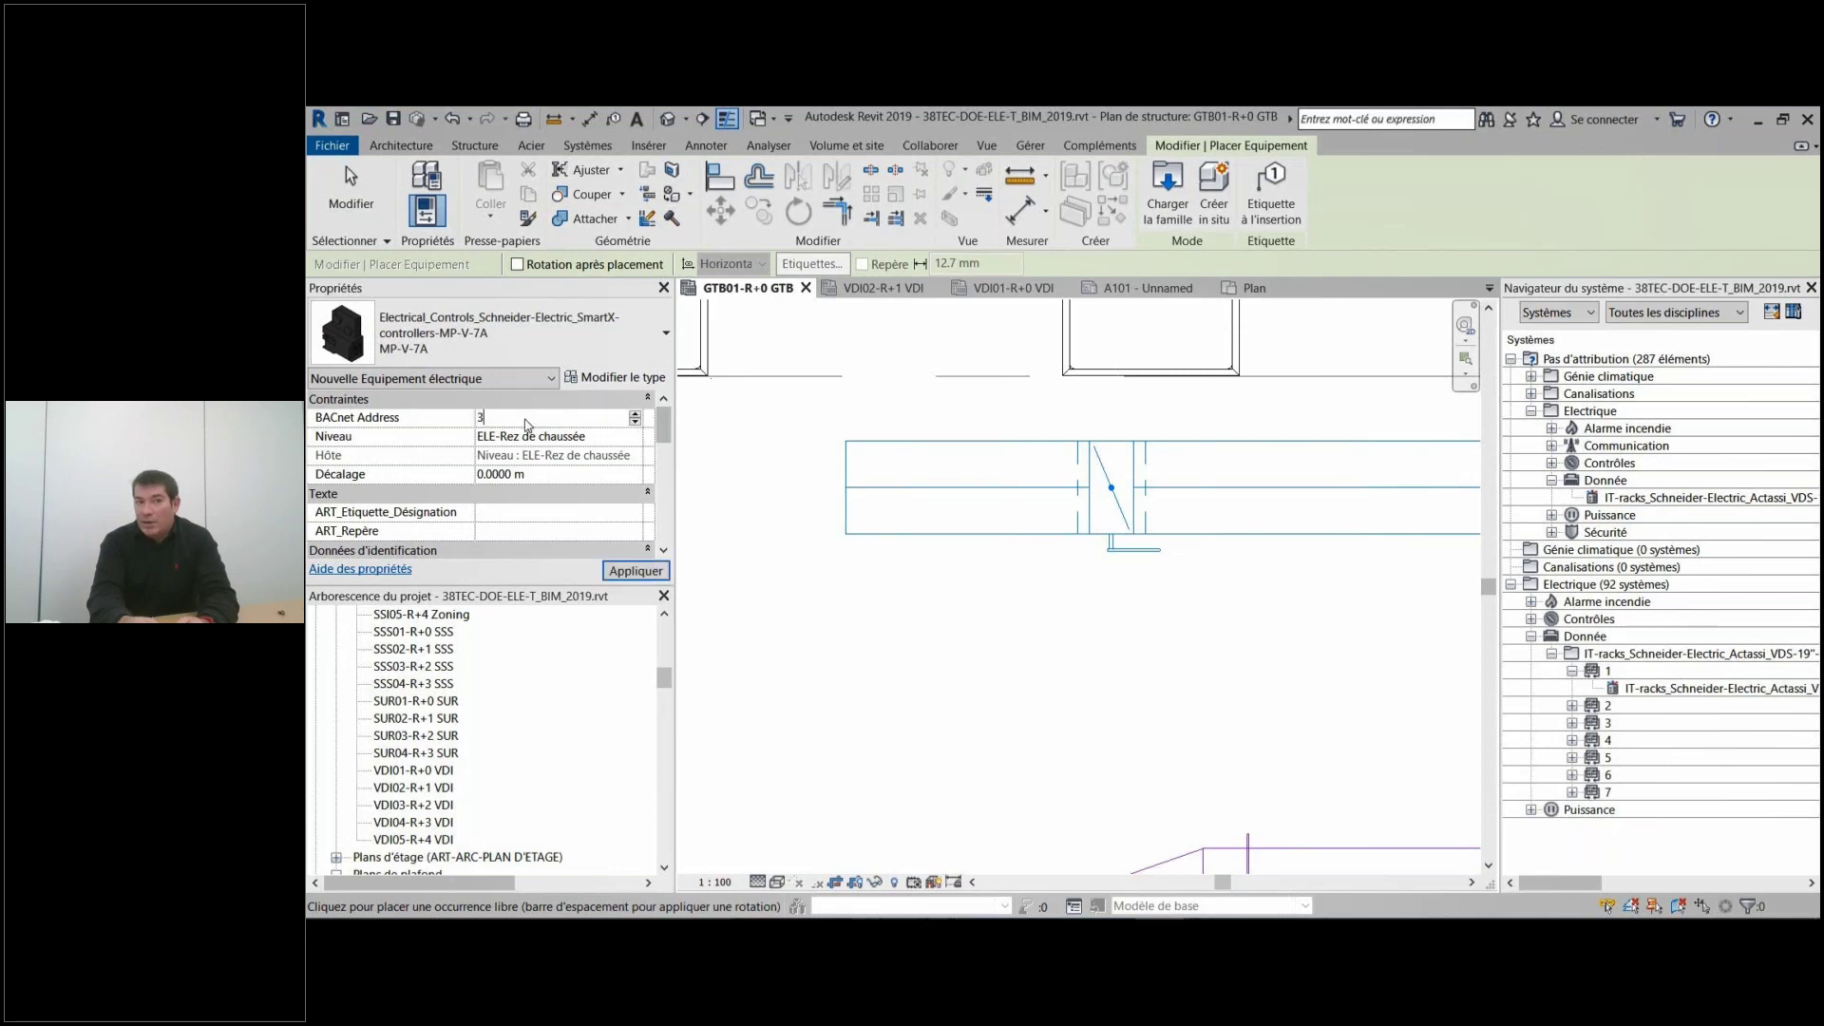
{"action": "type", "text": "475"}
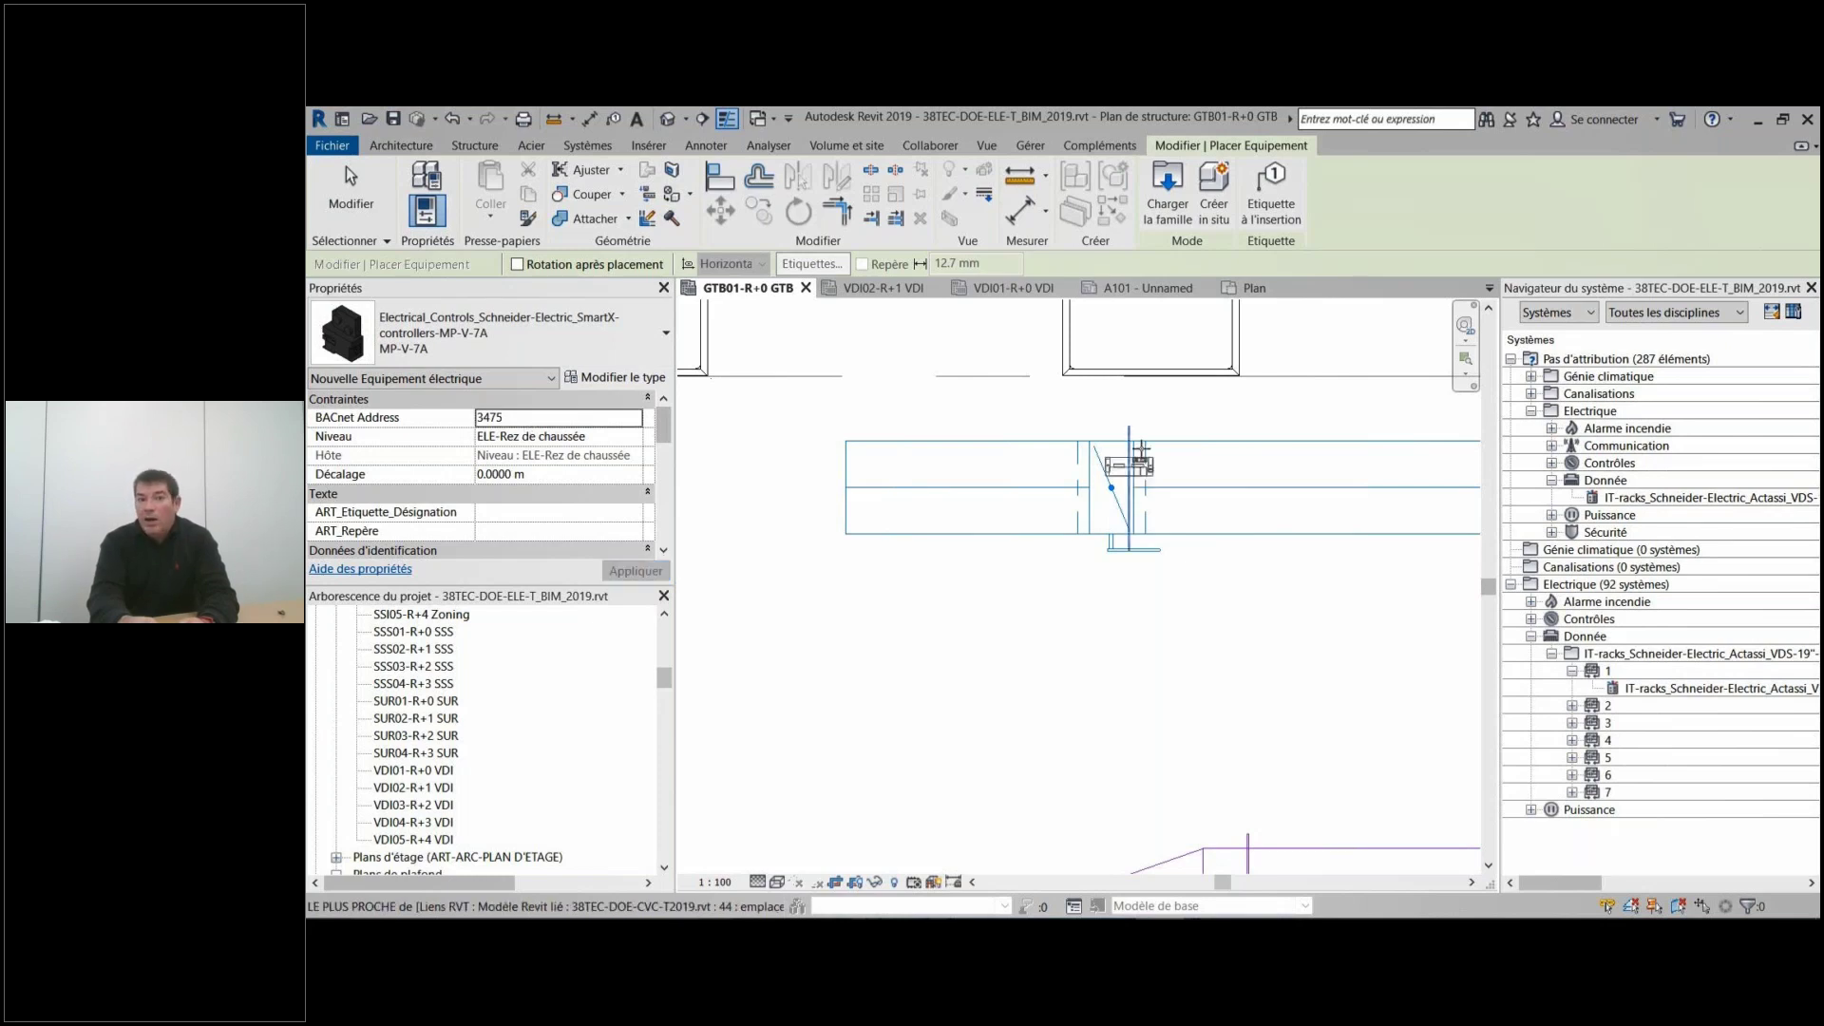
{"action": "scroll", "coordinate": [1130, 442], "scroll_direction": "up", "scroll_amount": 2}
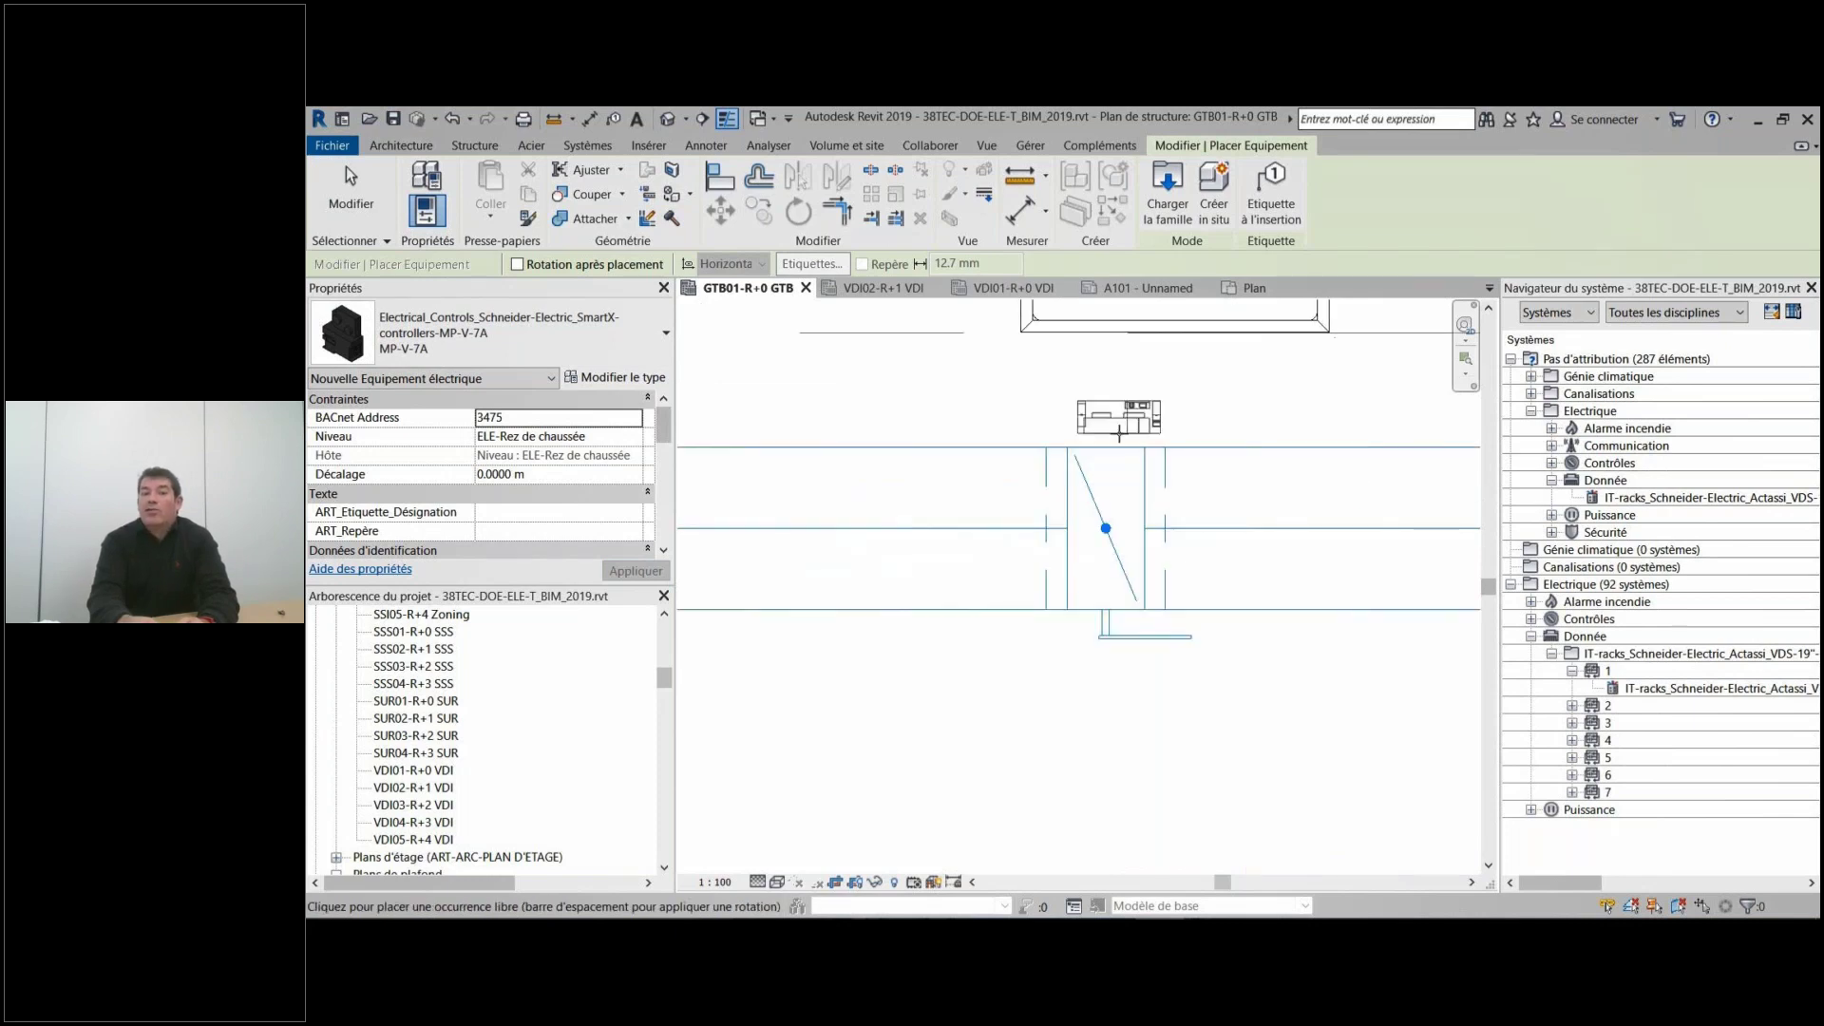
{"action": "scroll", "coordinate": [1119, 434], "scroll_direction": "up", "scroll_amount": 2}
{"action": "left_click", "coordinate": [1105, 446]}
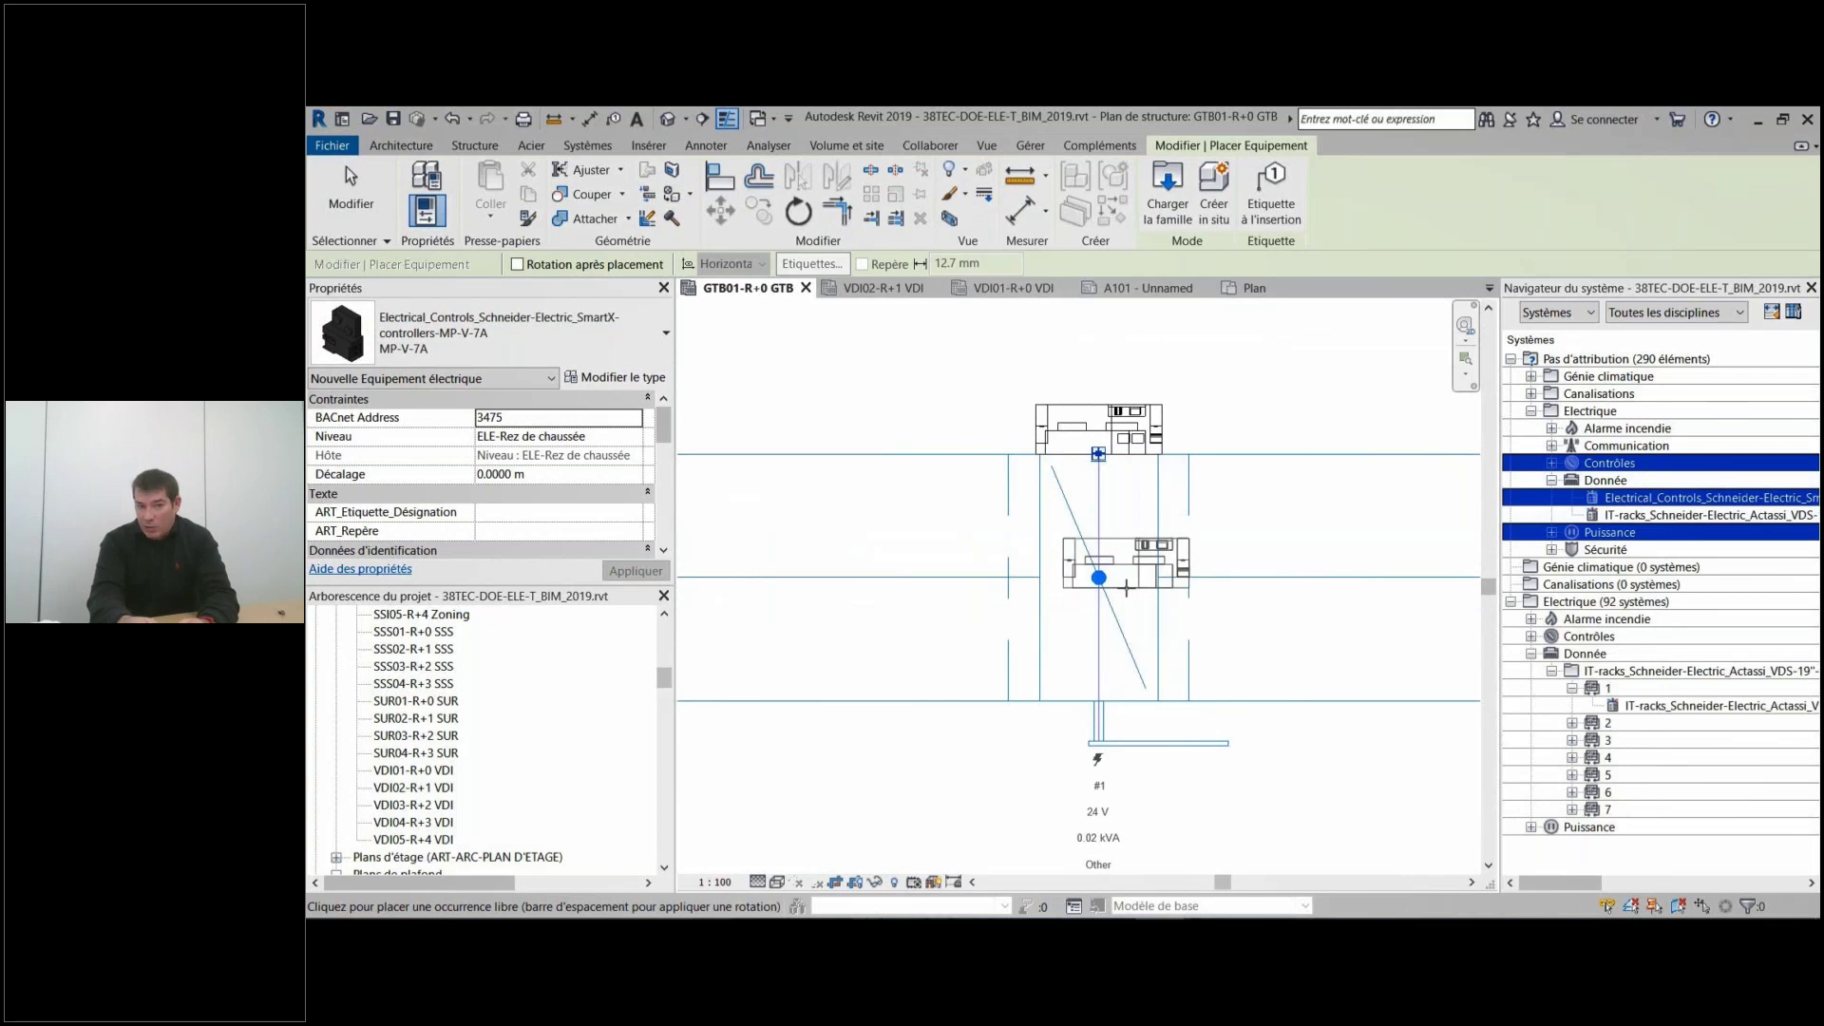
Place a second MP-V-7A controller, turned to face the other way, on the lower edge of the red duct's damper.
{"action": "scroll", "coordinate": [1071, 568], "scroll_direction": "down", "scroll_amount": 3}
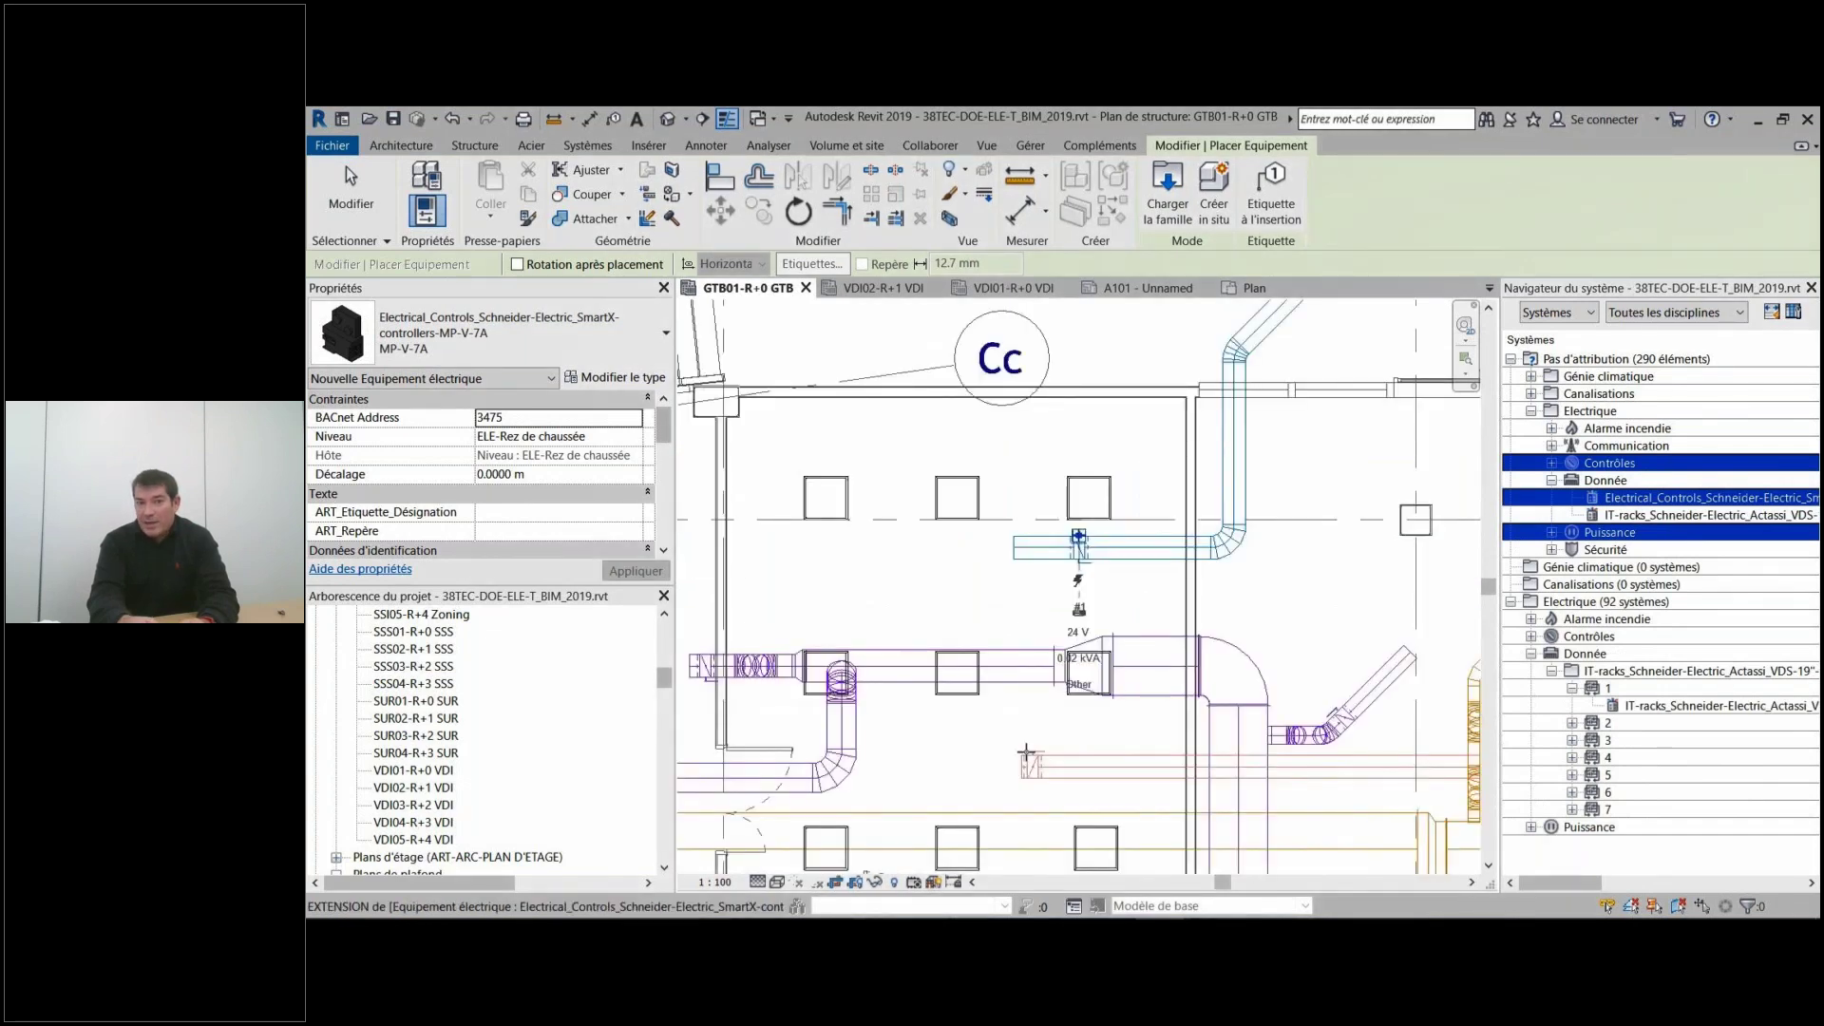
{"action": "scroll", "coordinate": [1026, 750], "scroll_direction": "up", "scroll_amount": 5}
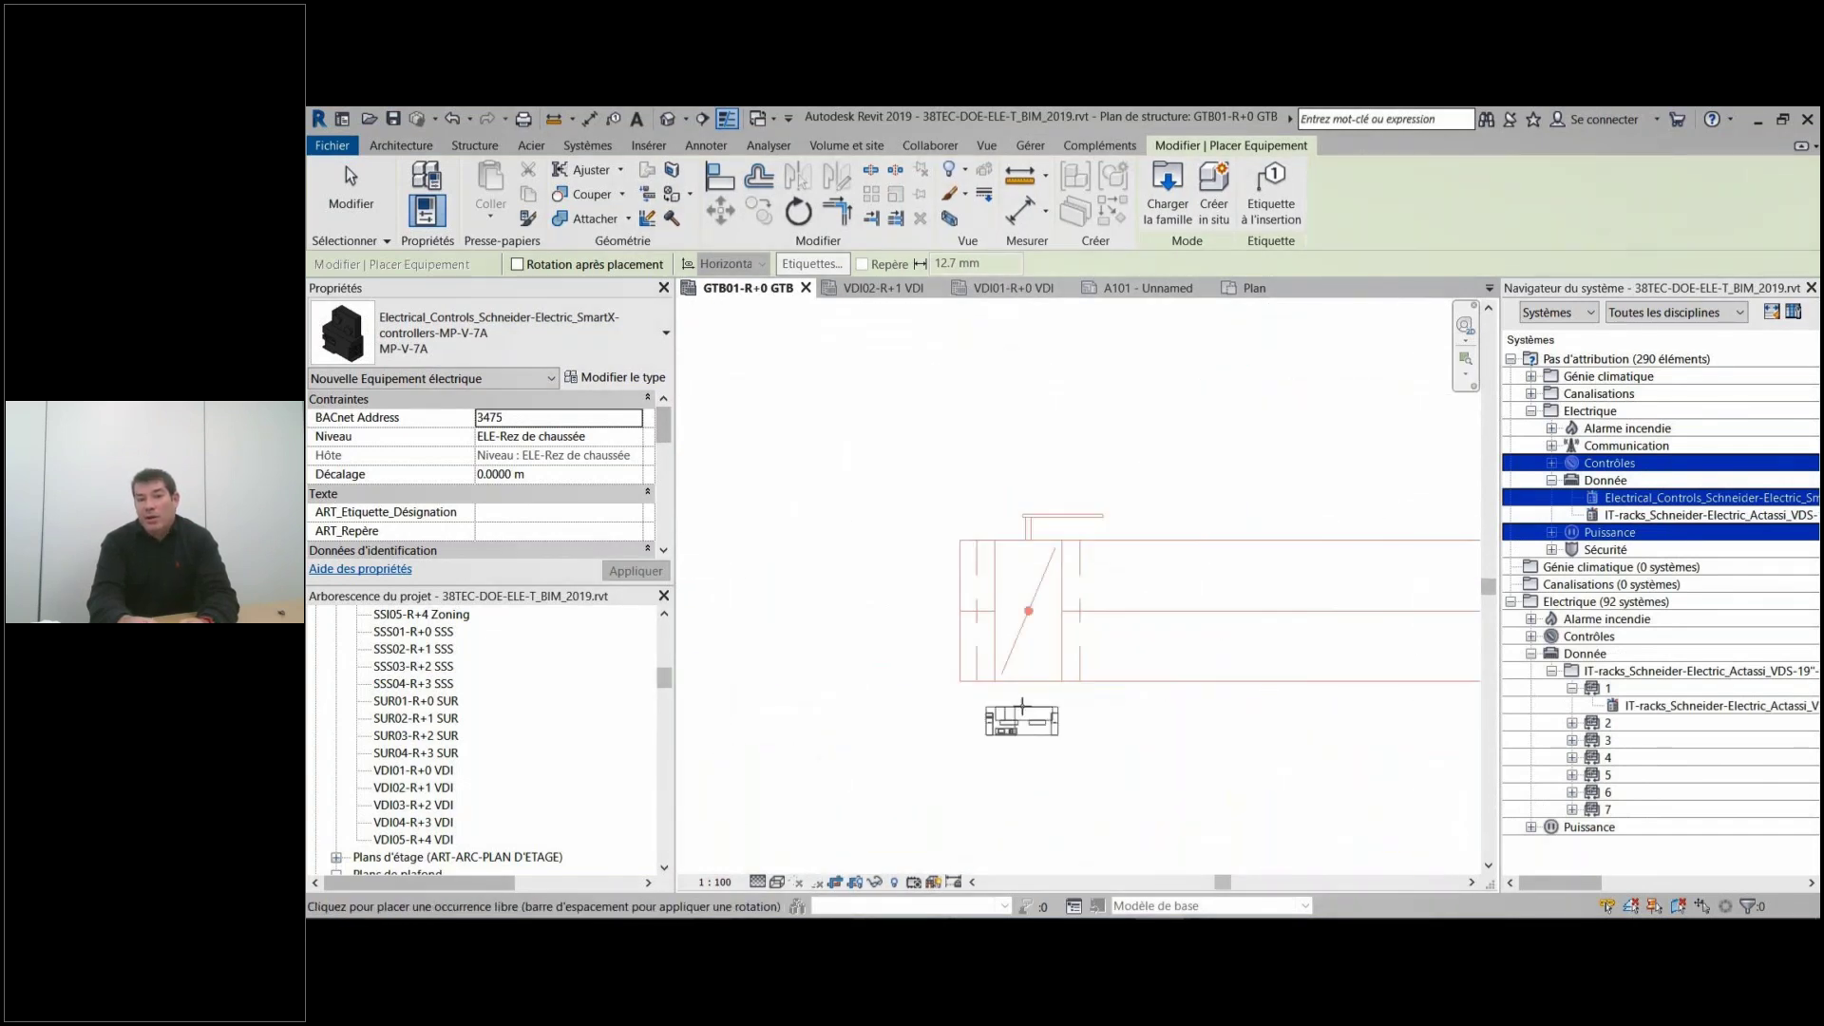
{"action": "left_click", "coordinate": [1023, 708]}
{"action": "scroll", "coordinate": [1022, 707], "scroll_direction": "up", "scroll_amount": 3}
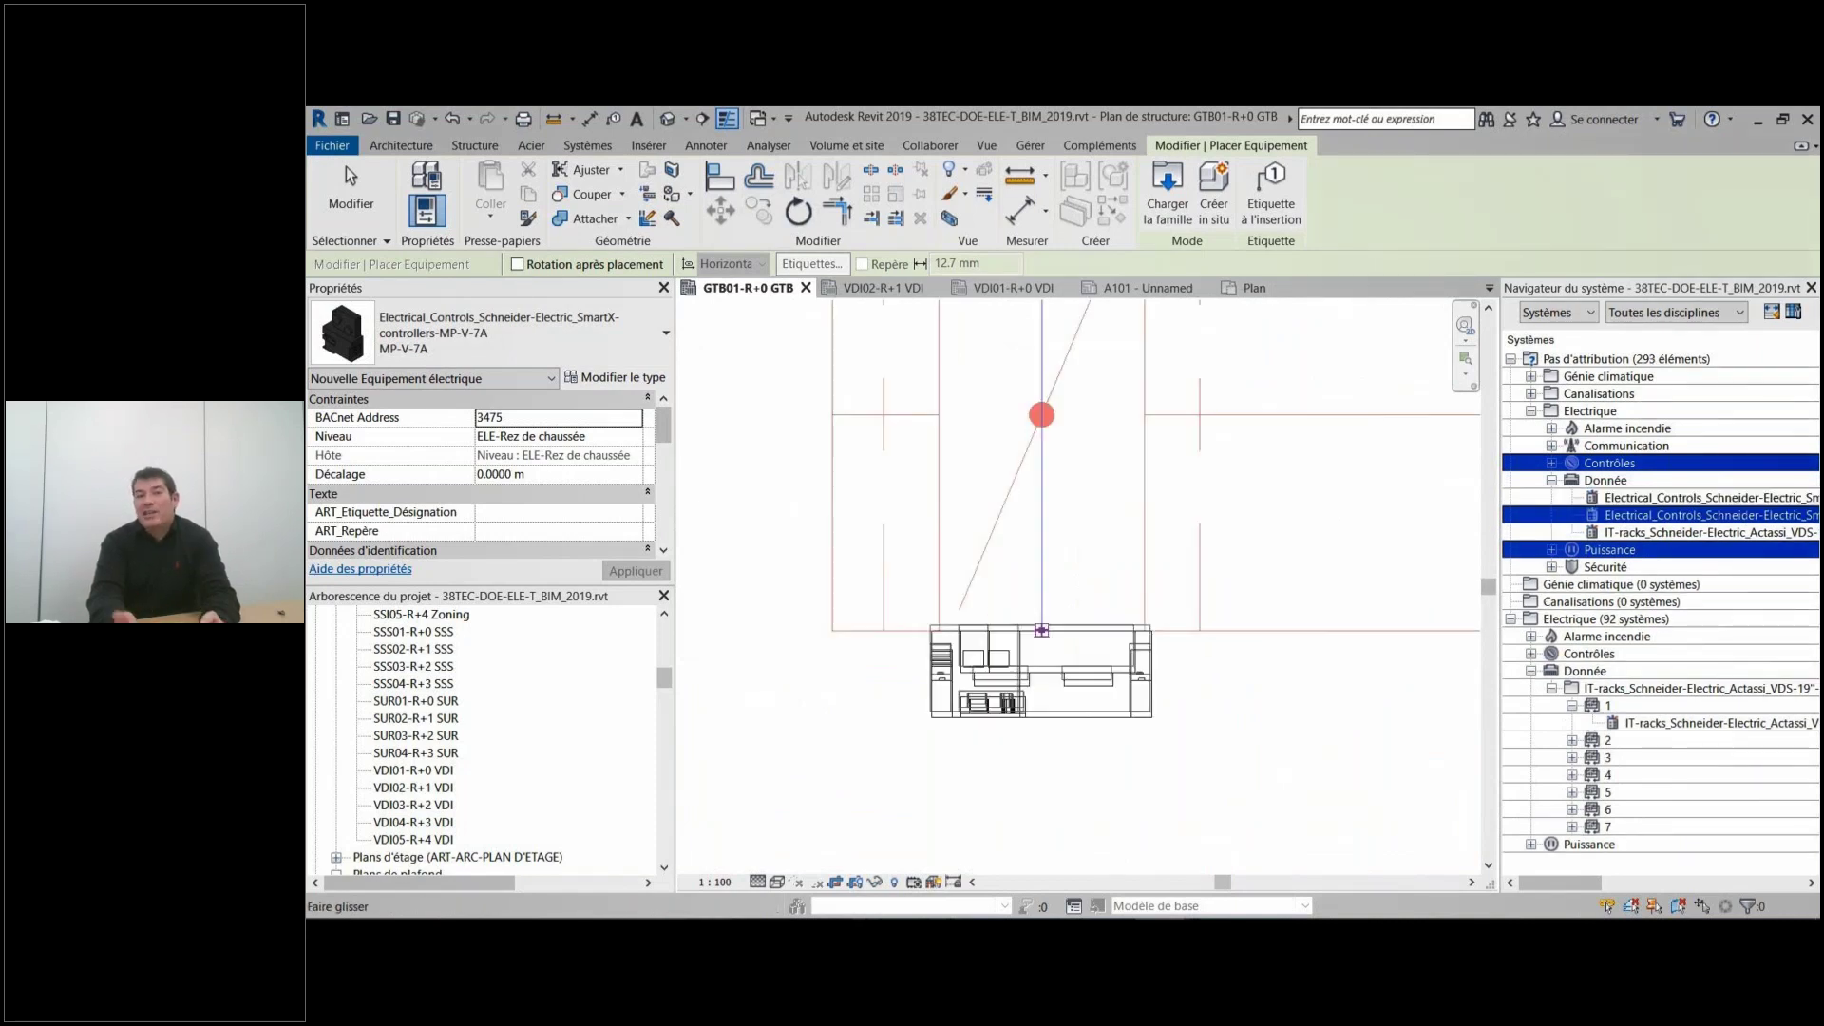
{"action": "key", "text": "Escape"}
{"action": "key", "text": "Escape"}
{"action": "scroll", "coordinate": [995, 787], "scroll_direction": "down", "scroll_amount": 3}
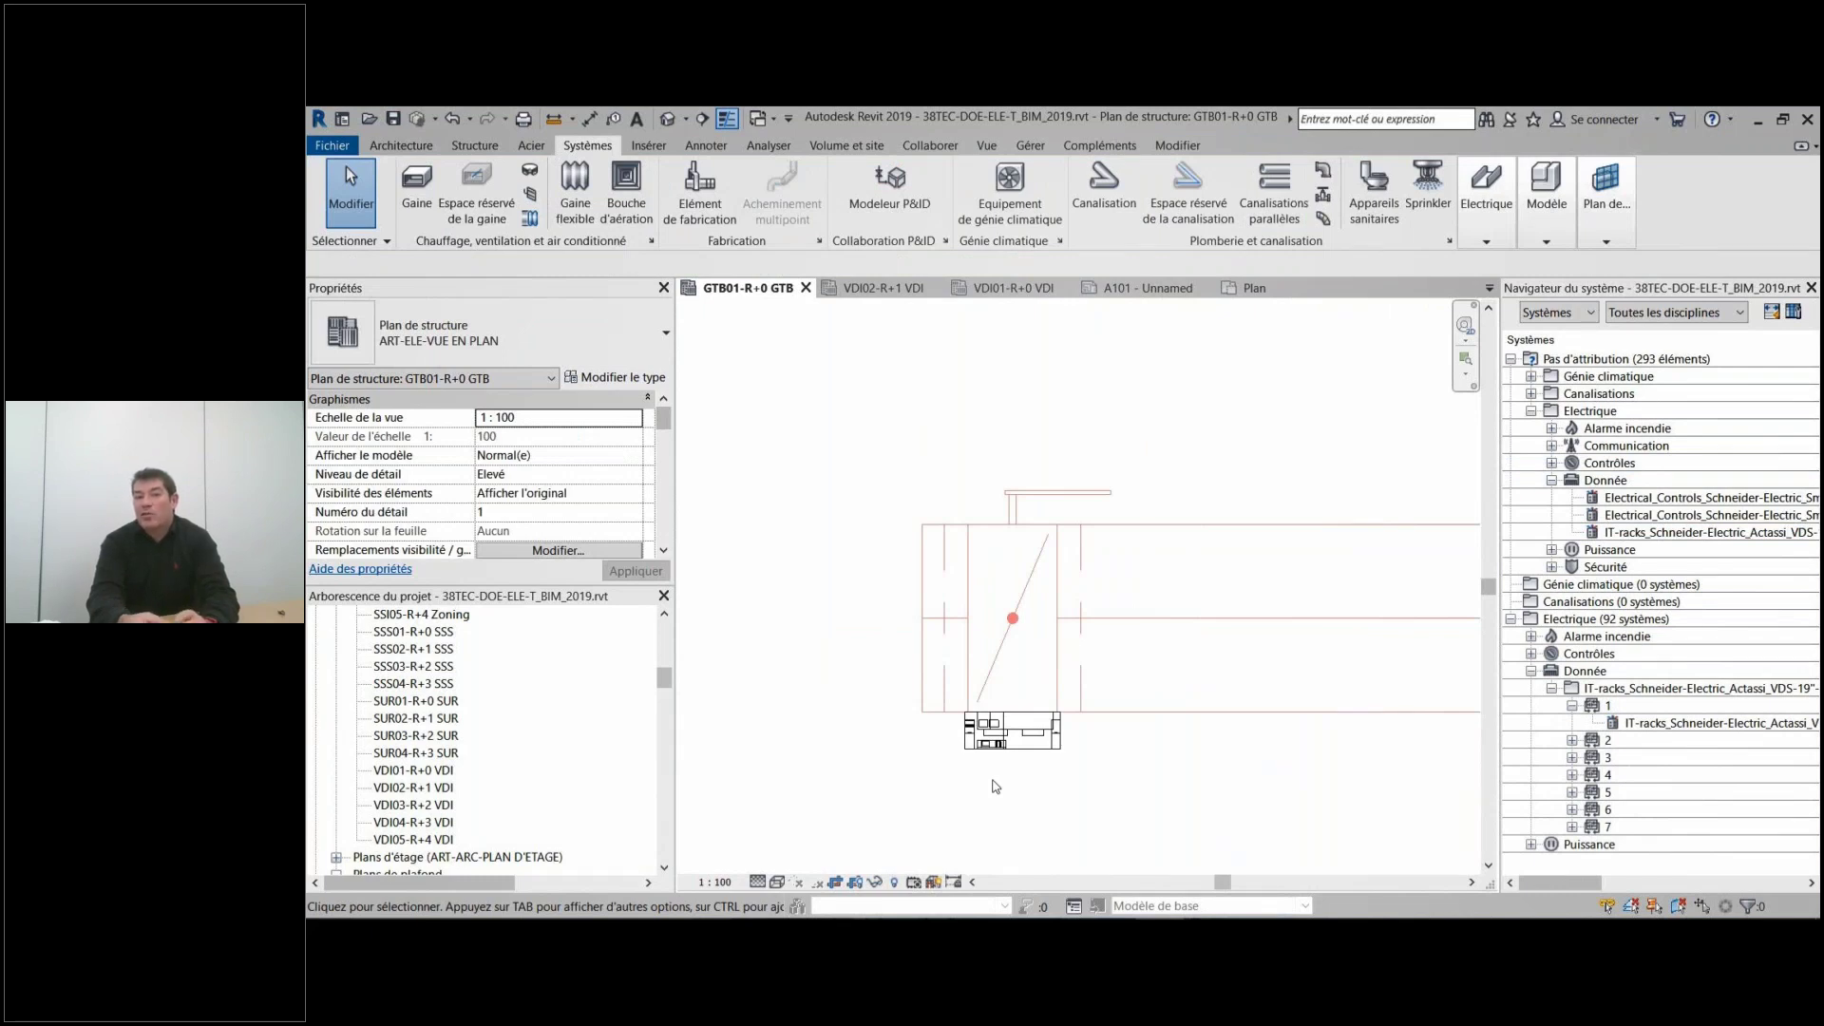
{"action": "scroll", "coordinate": [1175, 609], "scroll_direction": "down", "scroll_amount": 5}
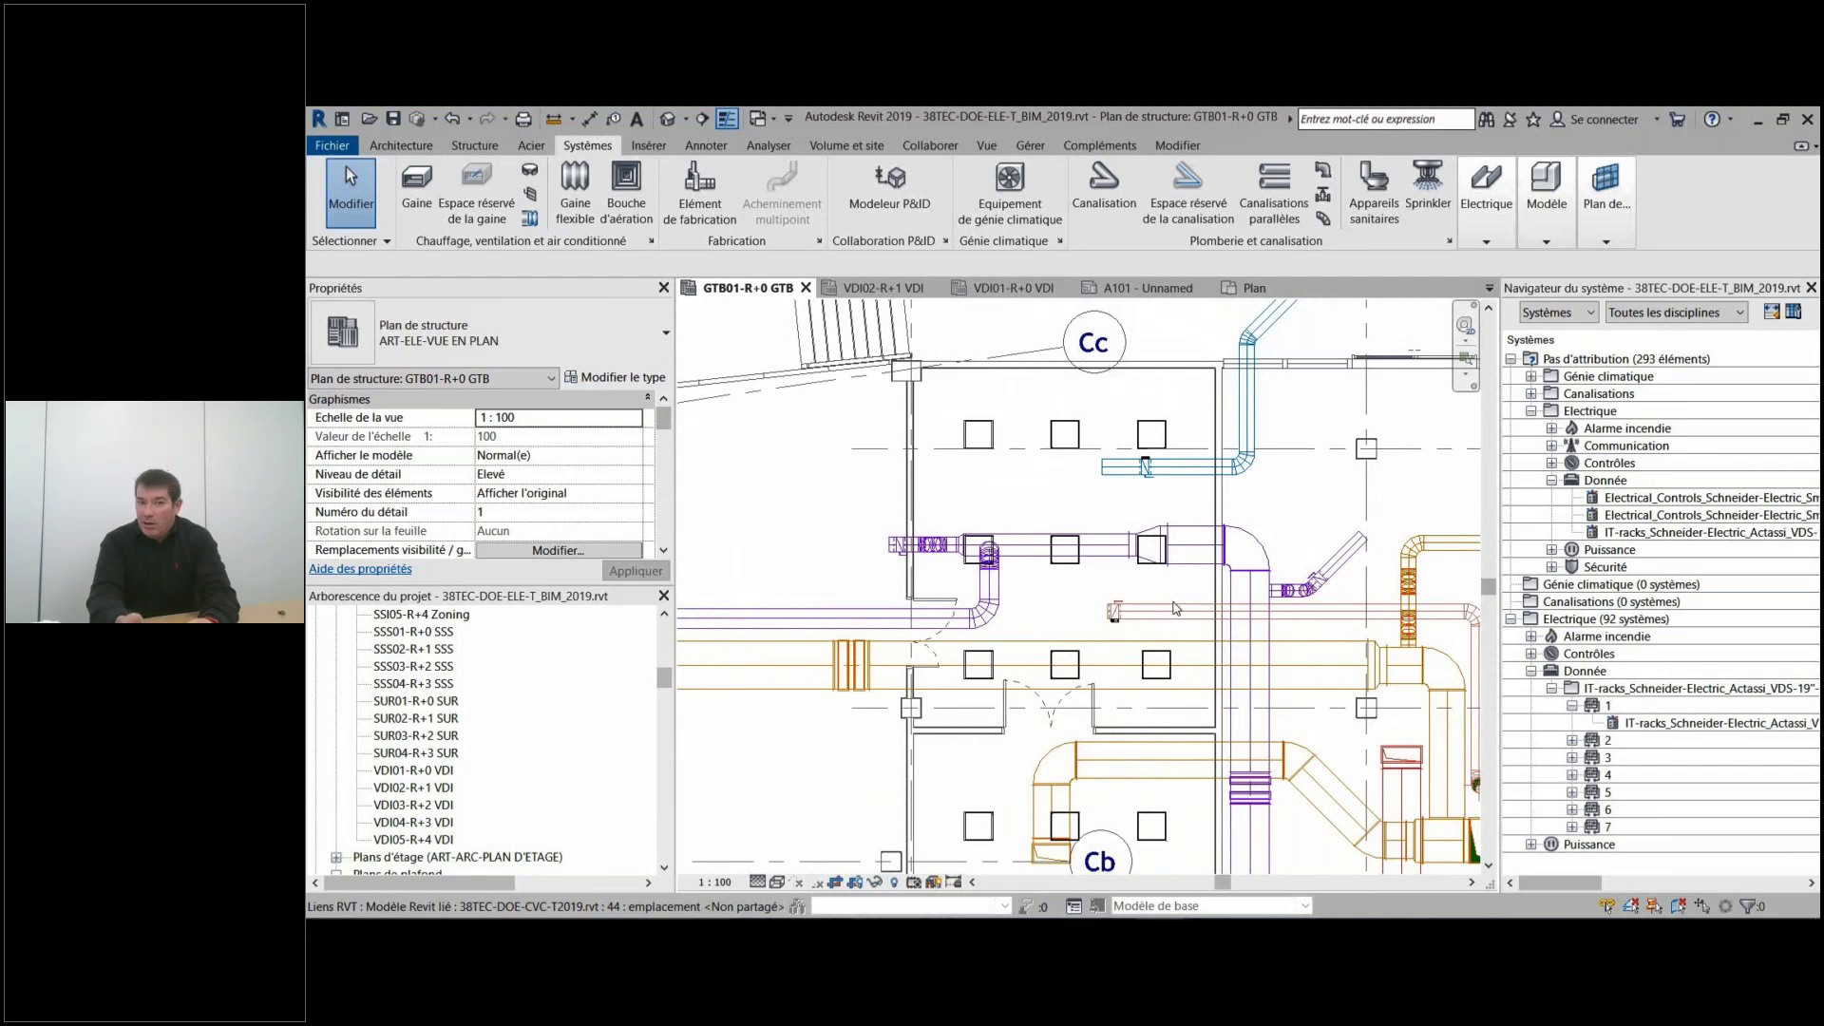
Create a data circuit for the MP-V-7A controller on the blue duct, fed from VDS - Serveur enclosure - 42U - 2000x800x800.
{"action": "scroll", "coordinate": [1126, 448], "scroll_direction": "up", "scroll_amount": 5}
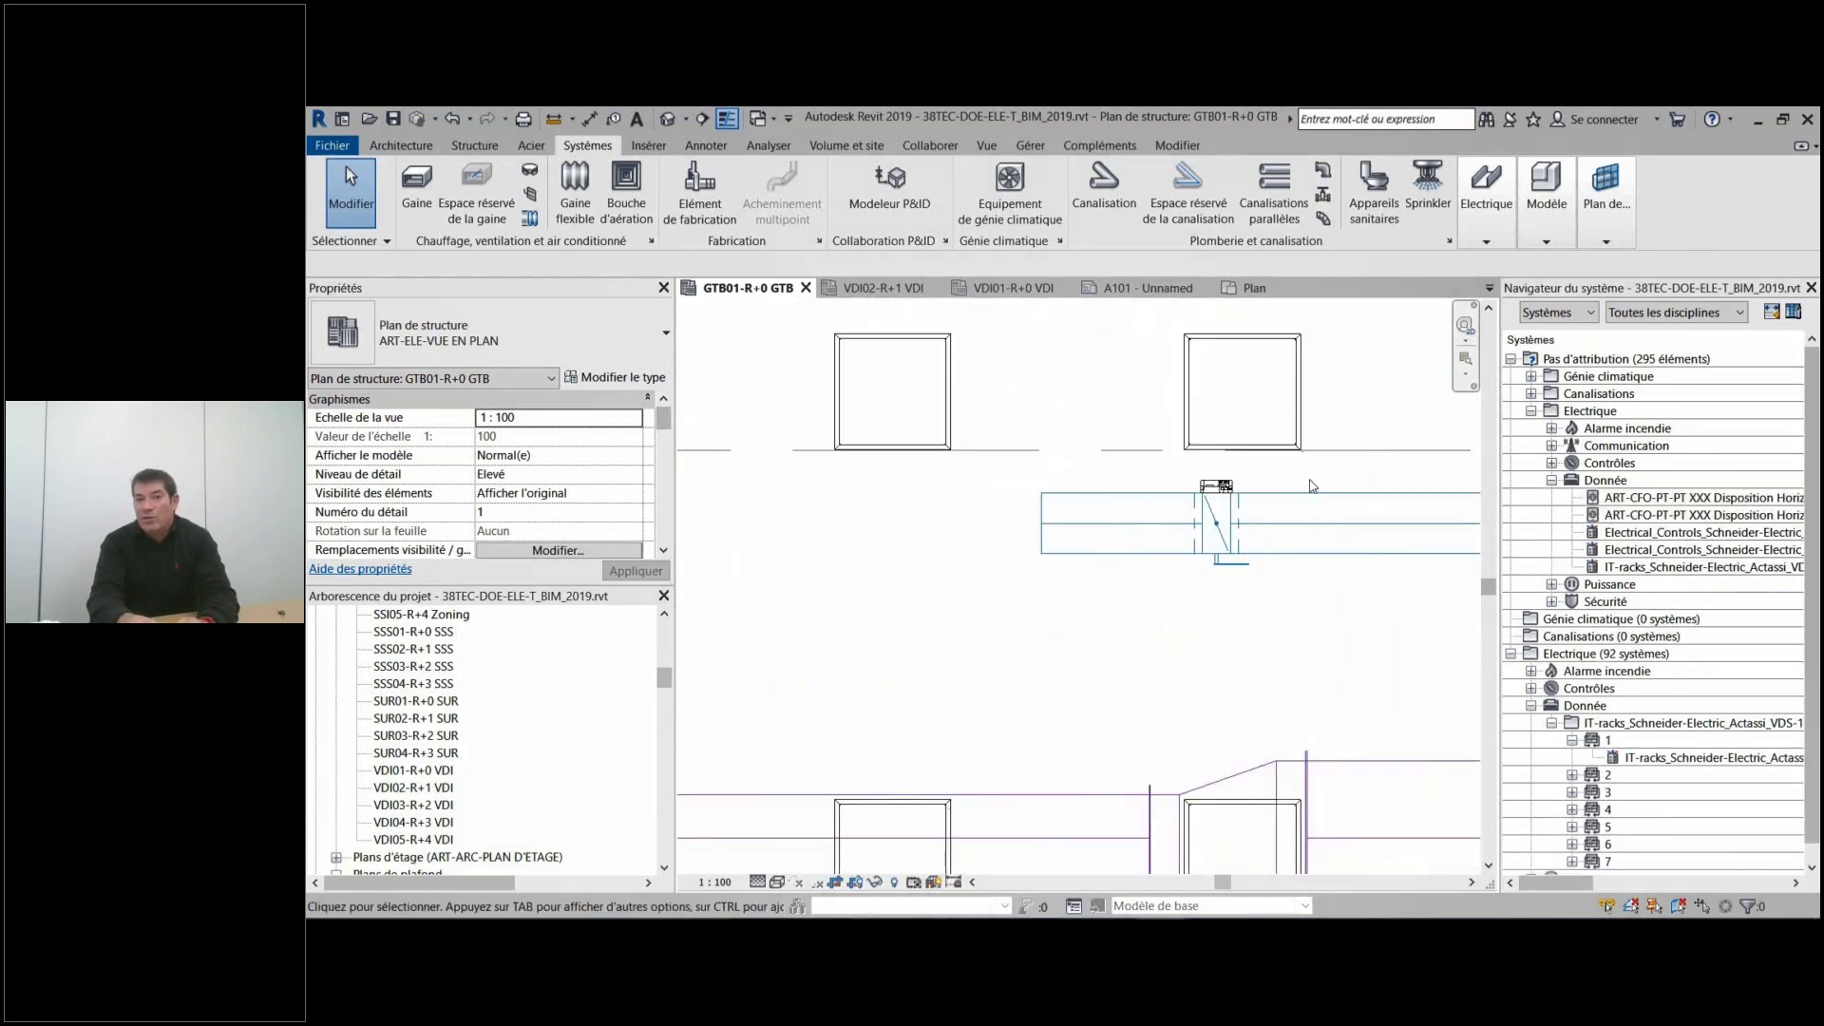
{"action": "scroll", "coordinate": [903, 468], "scroll_direction": "down", "scroll_amount": 3}
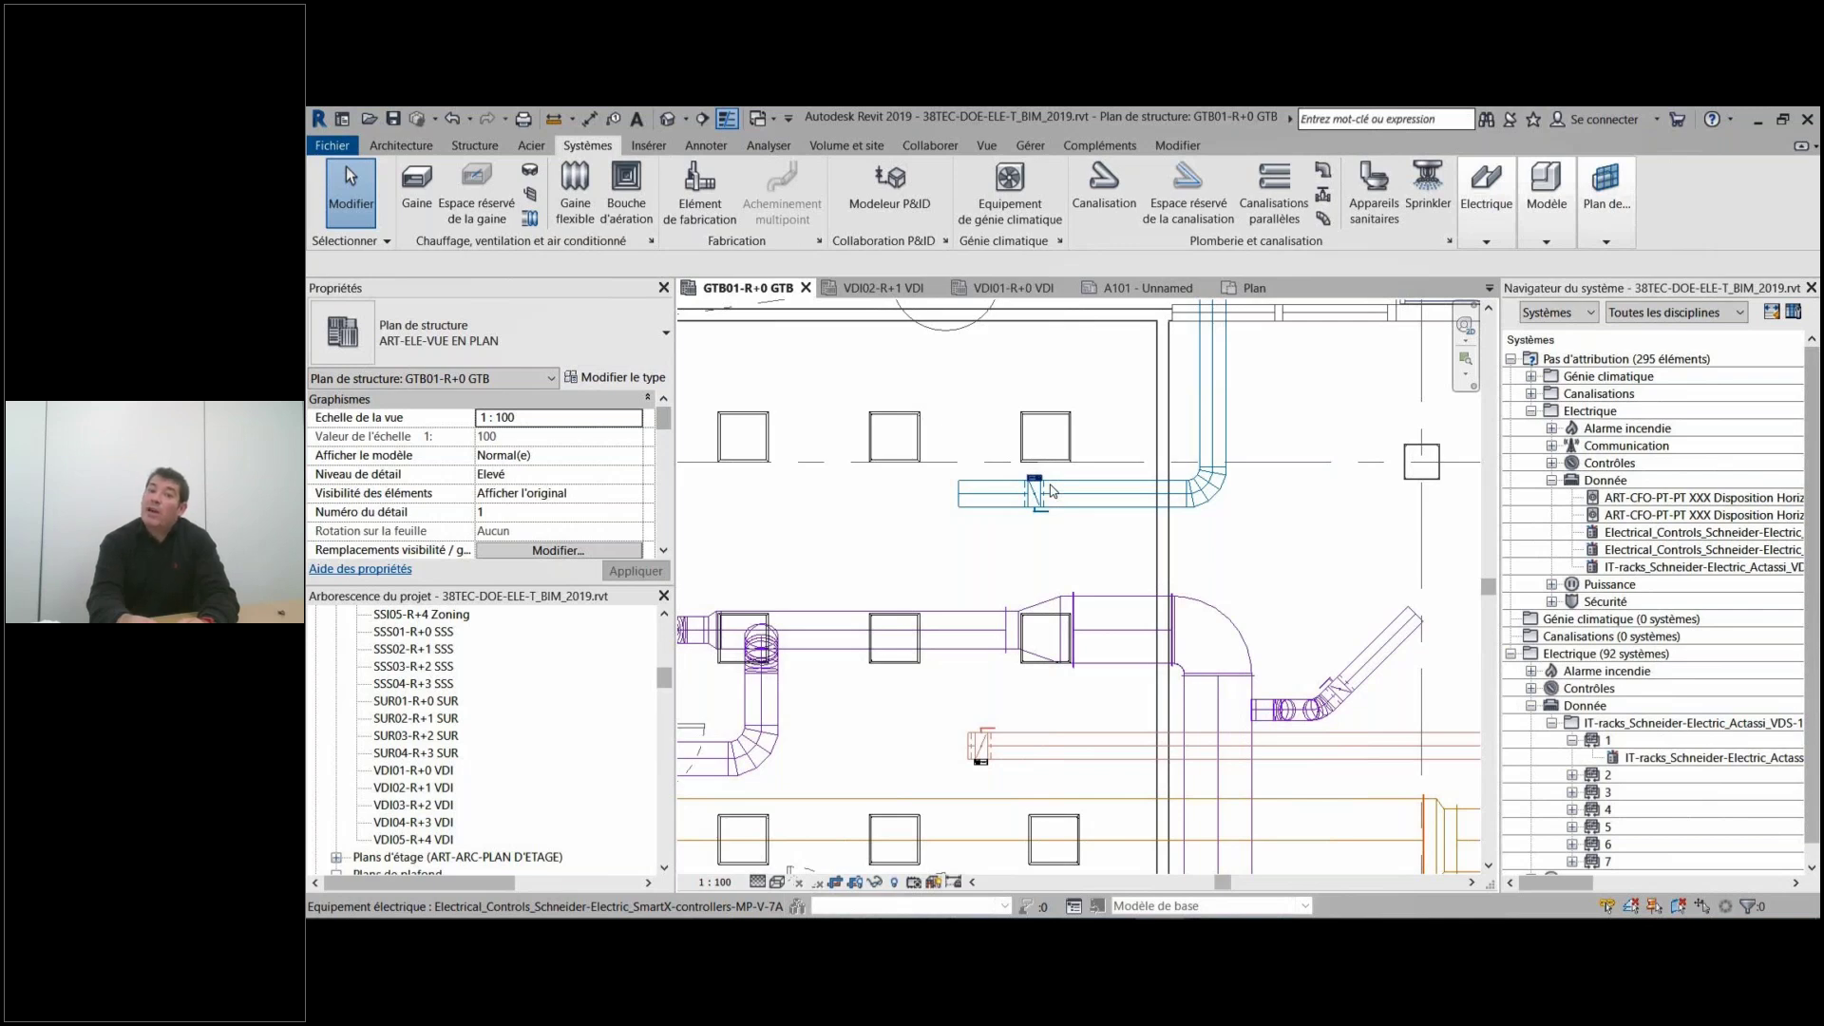
{"action": "left_click", "coordinate": [1053, 490]}
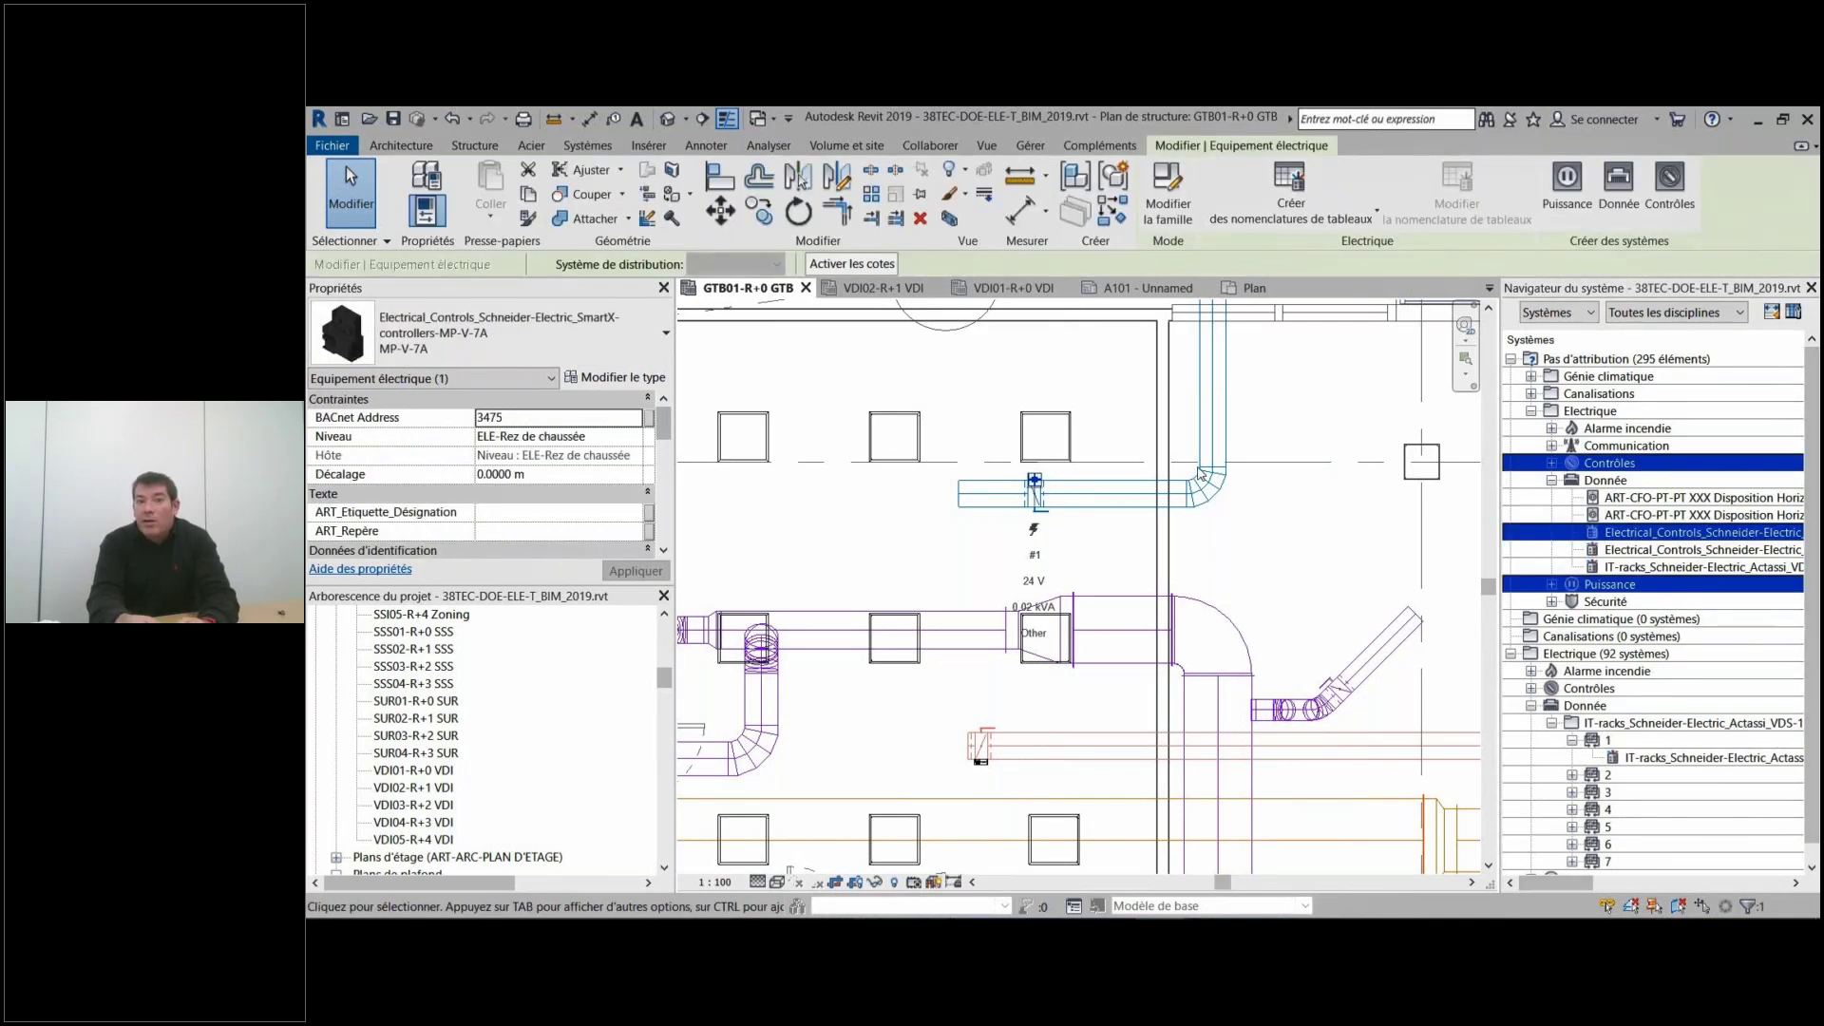
{"action": "left_click", "coordinate": [1414, 427]}
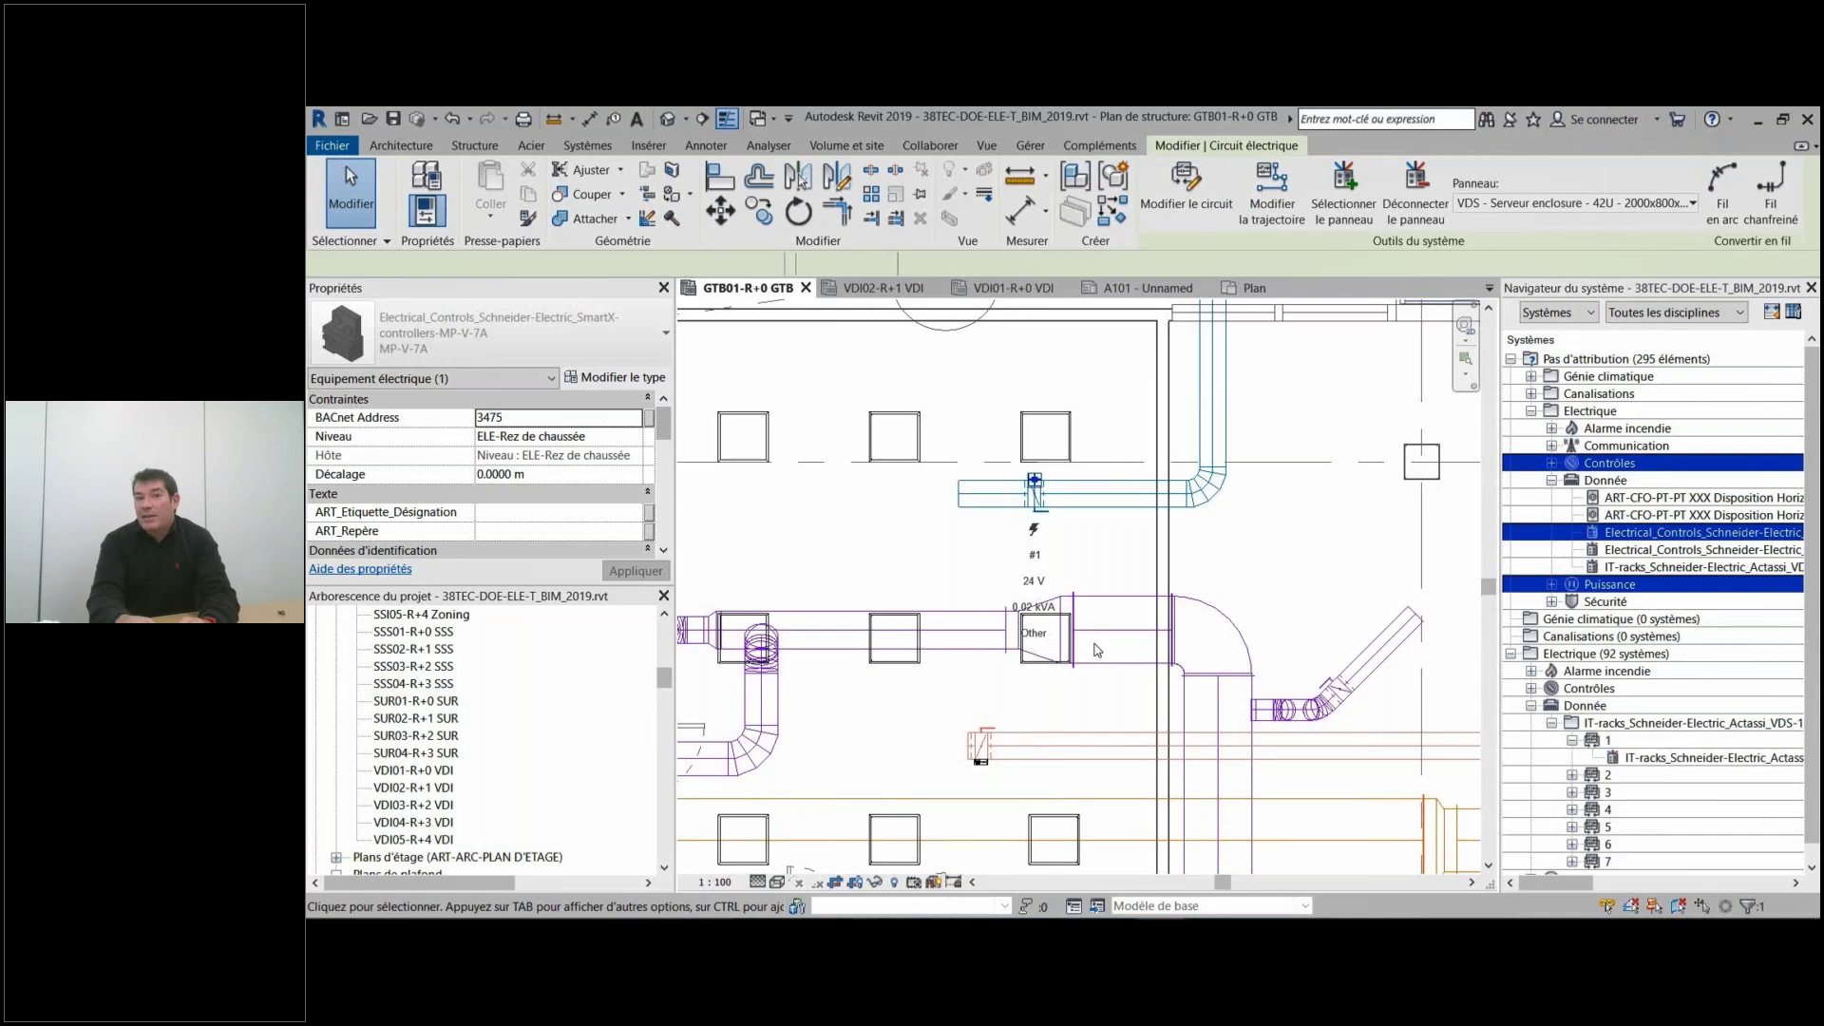
{"action": "left_click", "coordinate": [1692, 203]}
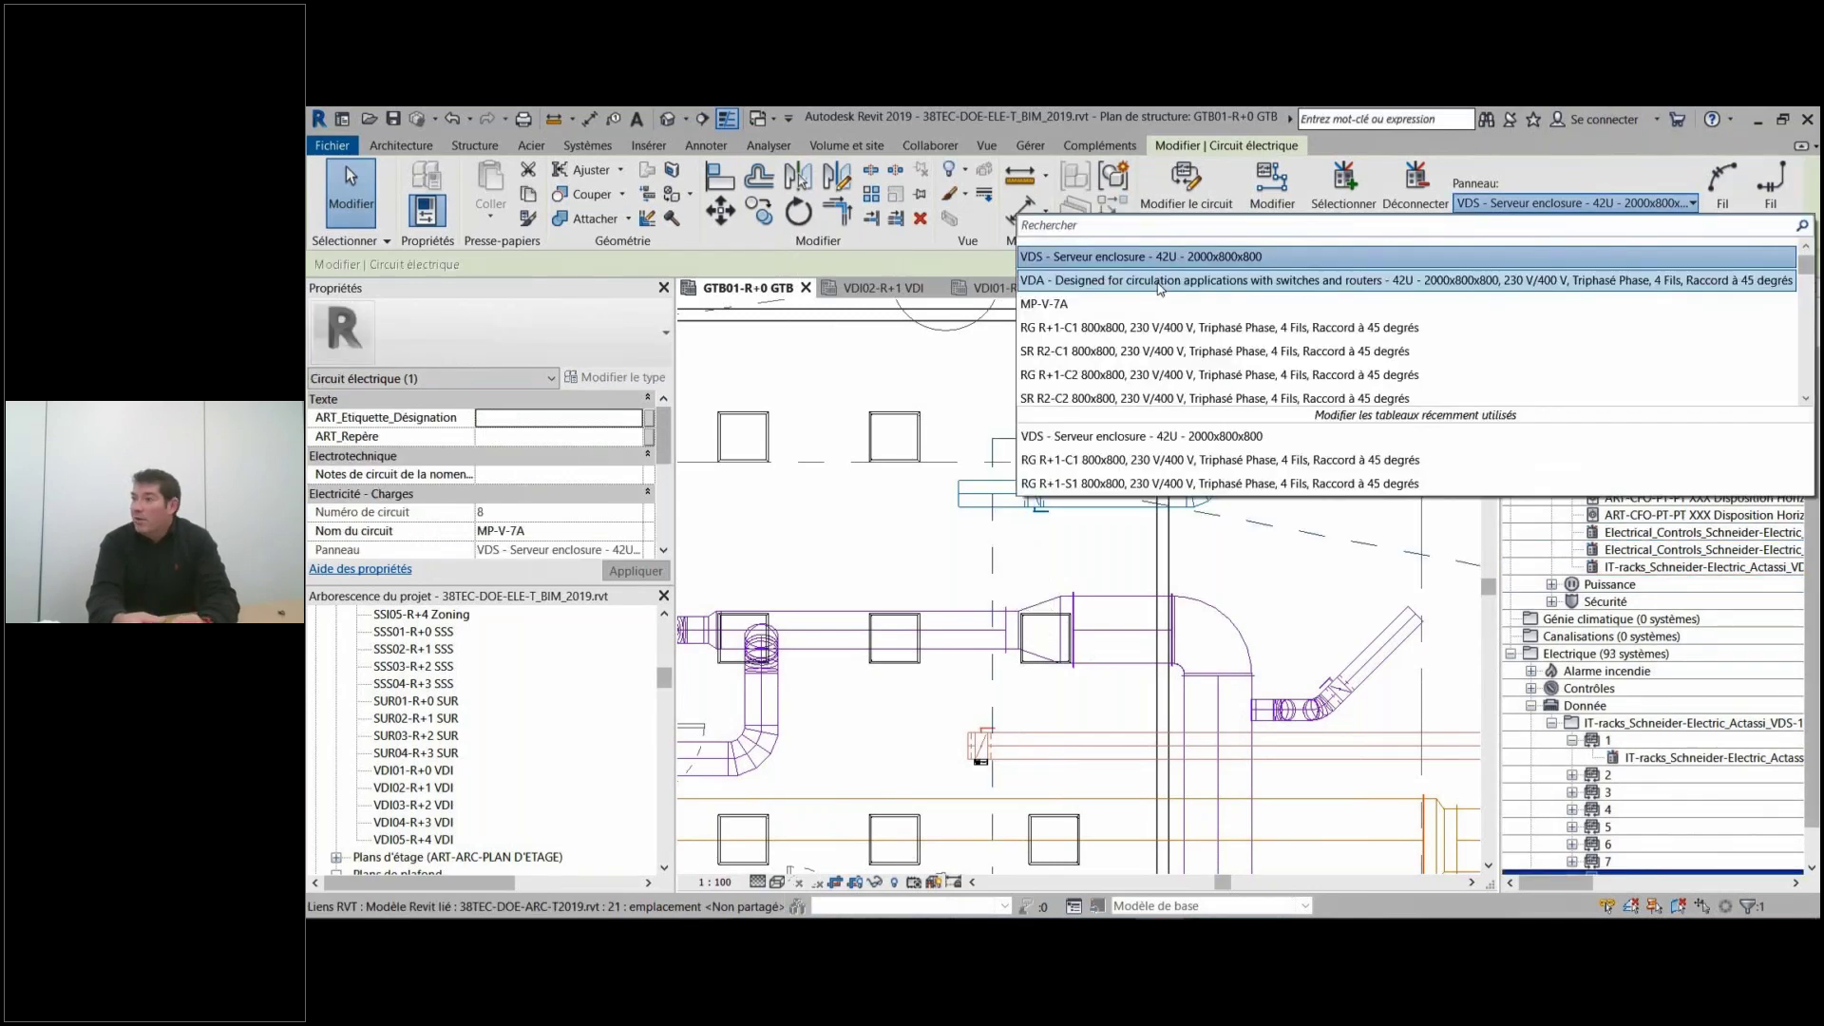
{"action": "left_click", "coordinate": [1157, 284]}
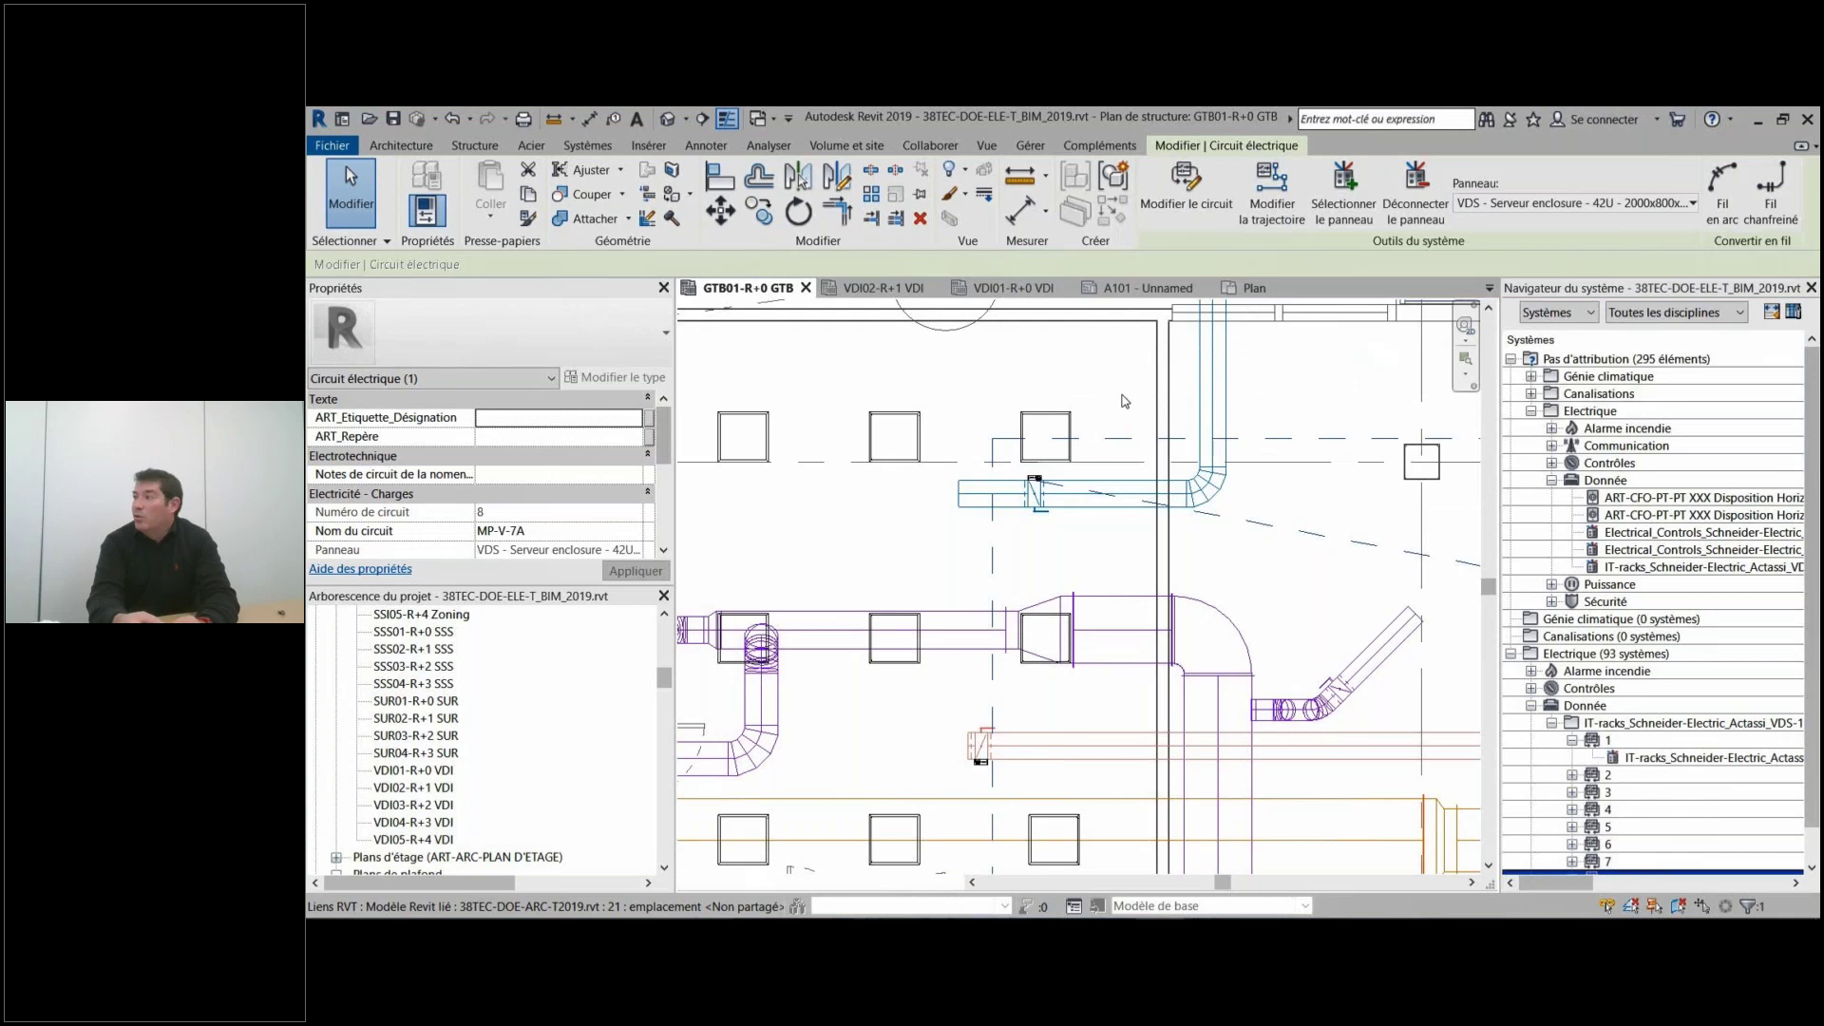
{"action": "left_click", "coordinate": [1013, 823]}
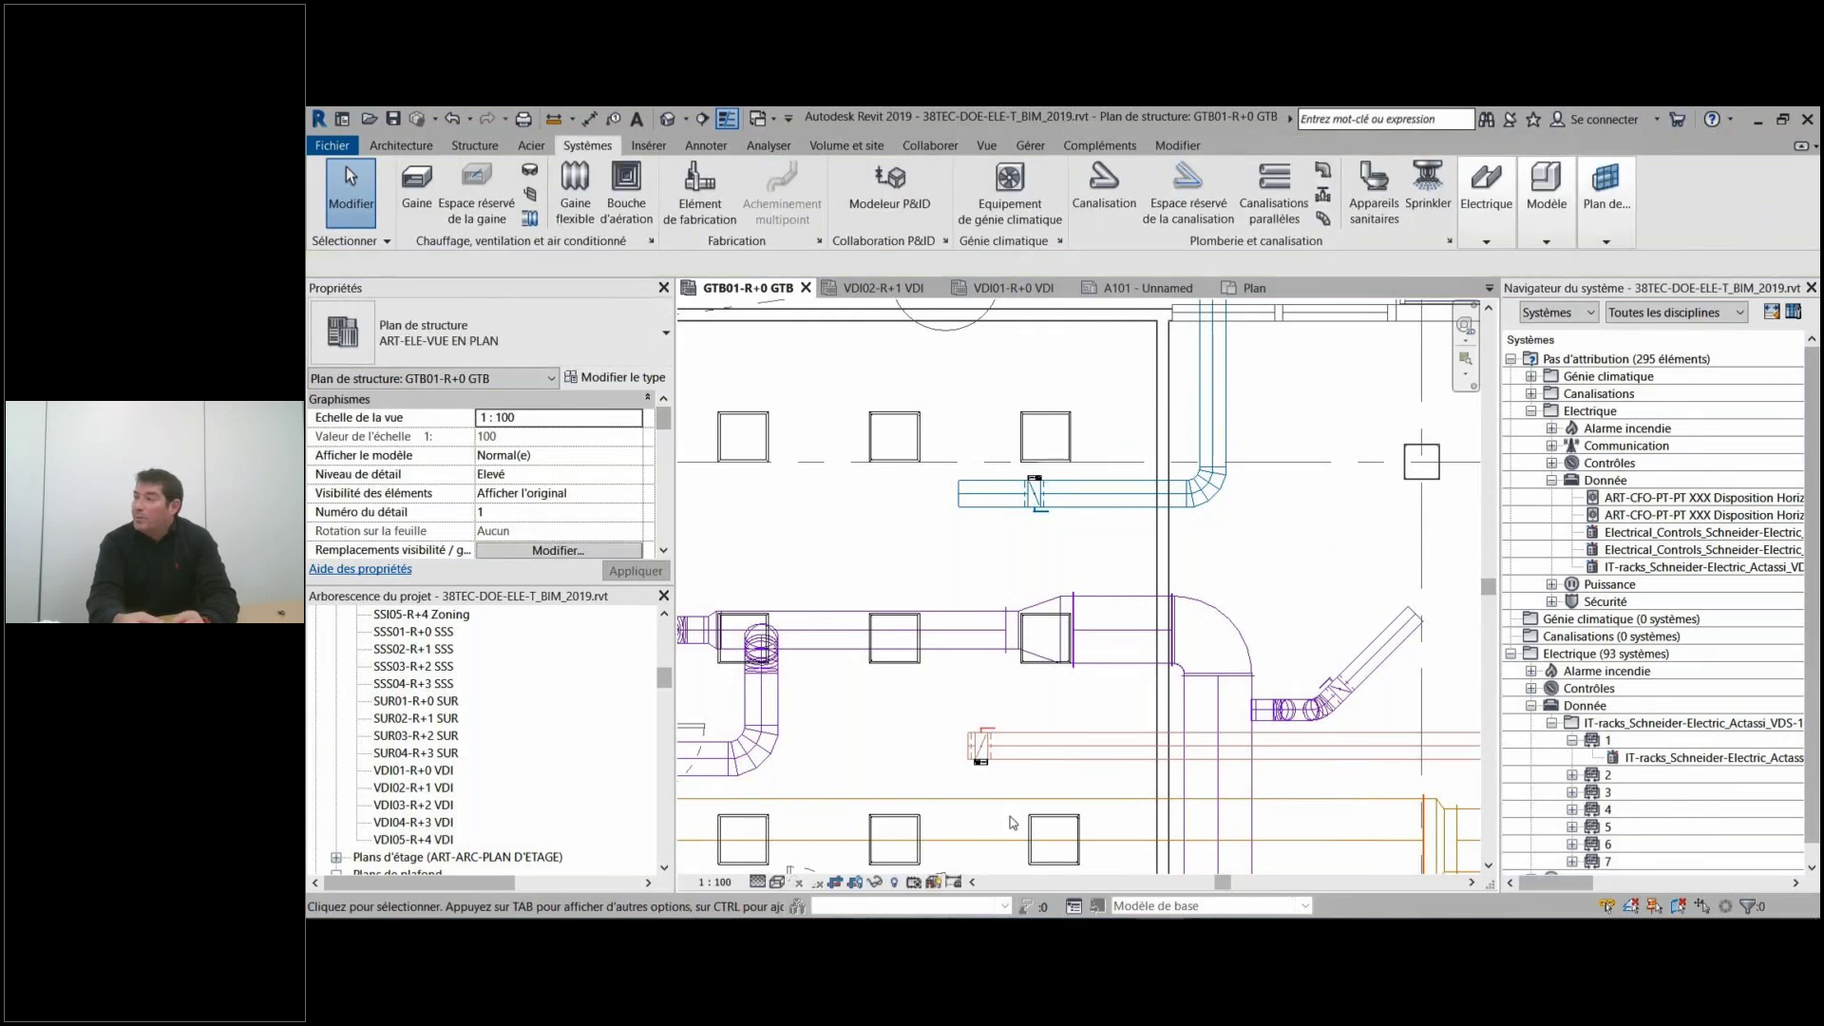
Create a data circuit for the MP-V-7A controller on the red duct, fed from panel RG R+1-C1 800x800.
{"action": "left_click", "coordinate": [981, 755]}
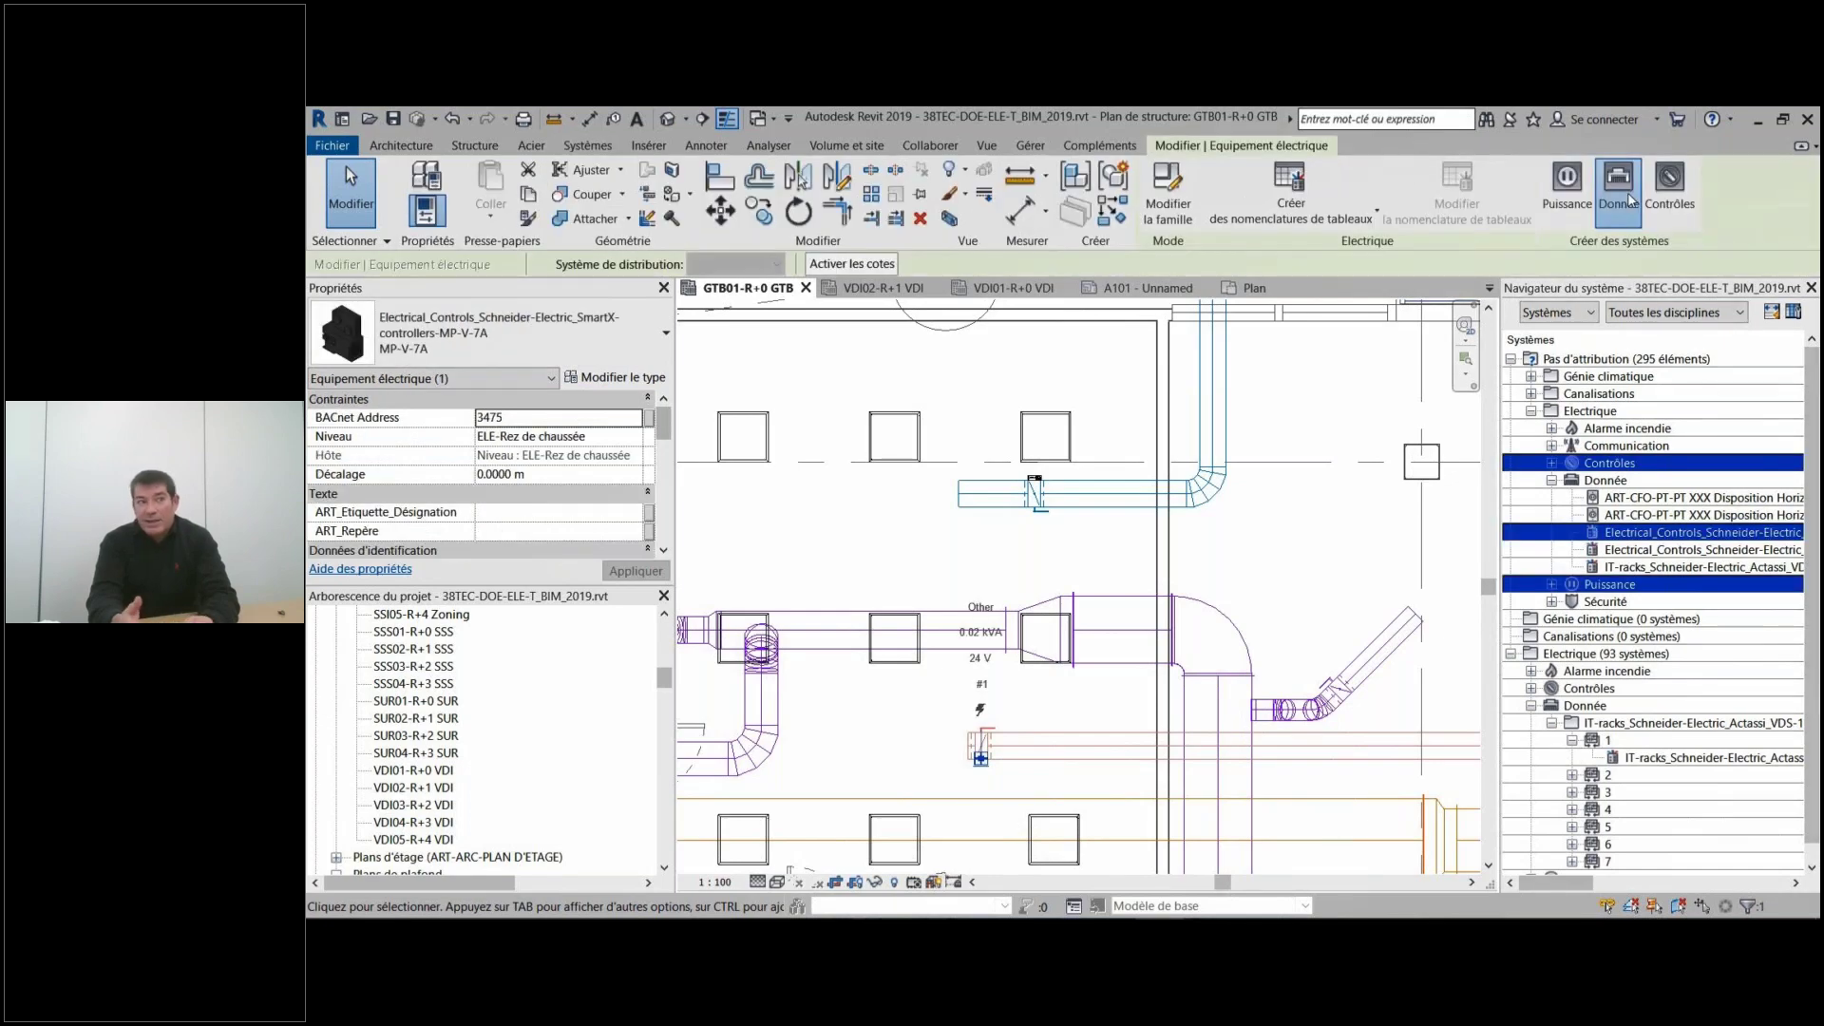
{"action": "left_click", "coordinate": [1627, 192]}
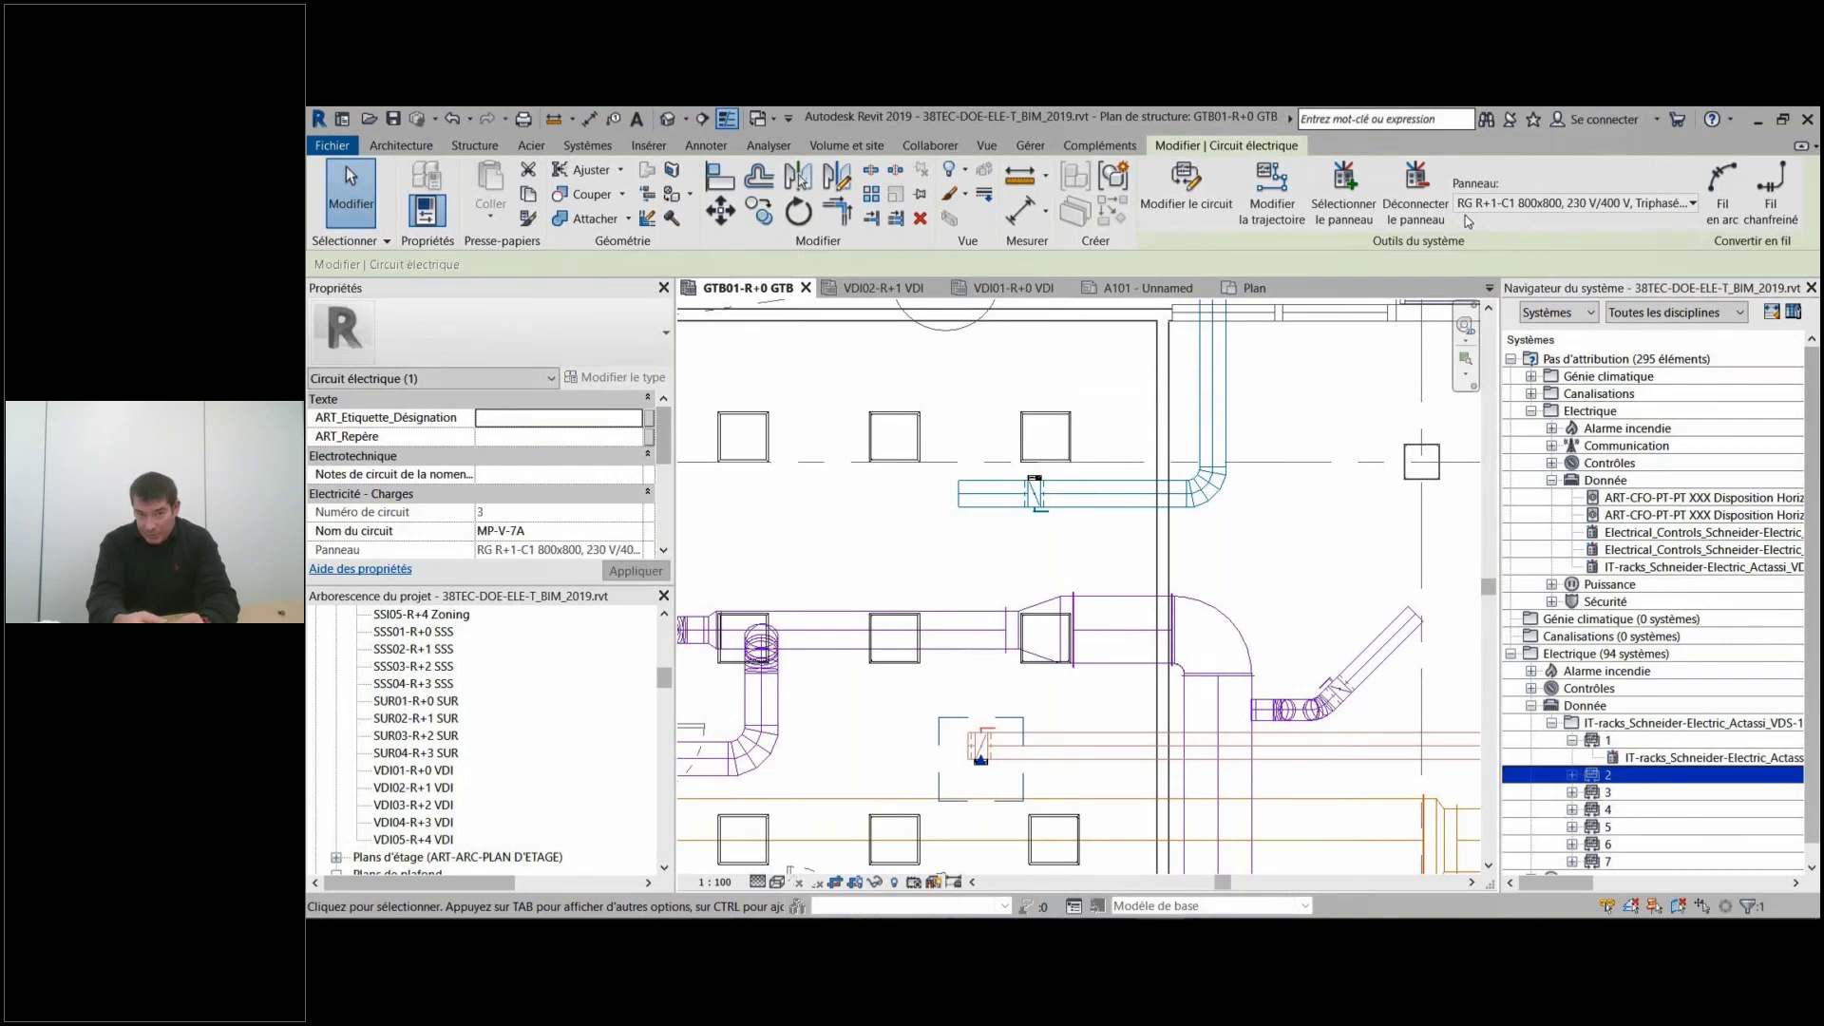
{"action": "left_click", "coordinate": [1126, 524]}
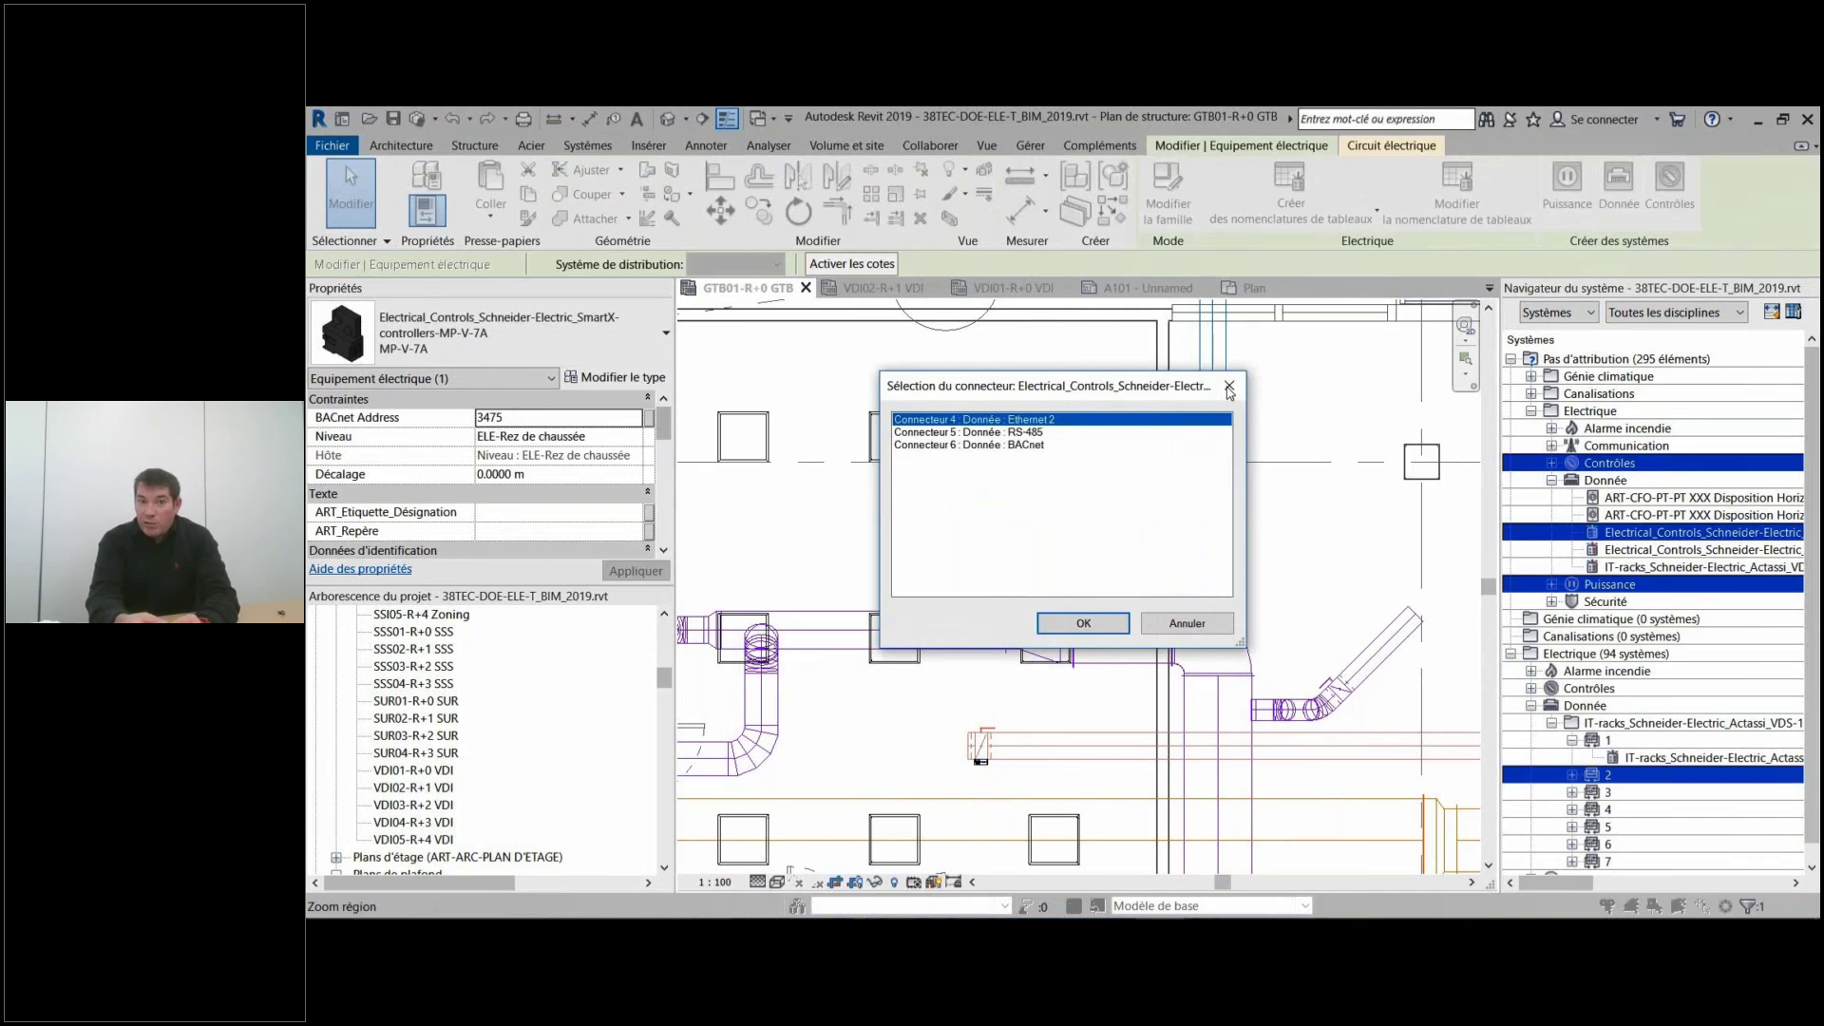
Create a data circuit from the blue-duct controller's BACnet connector and assign it to panel CO13-GTB Stibil.
{"action": "left_click", "coordinate": [1019, 448]}
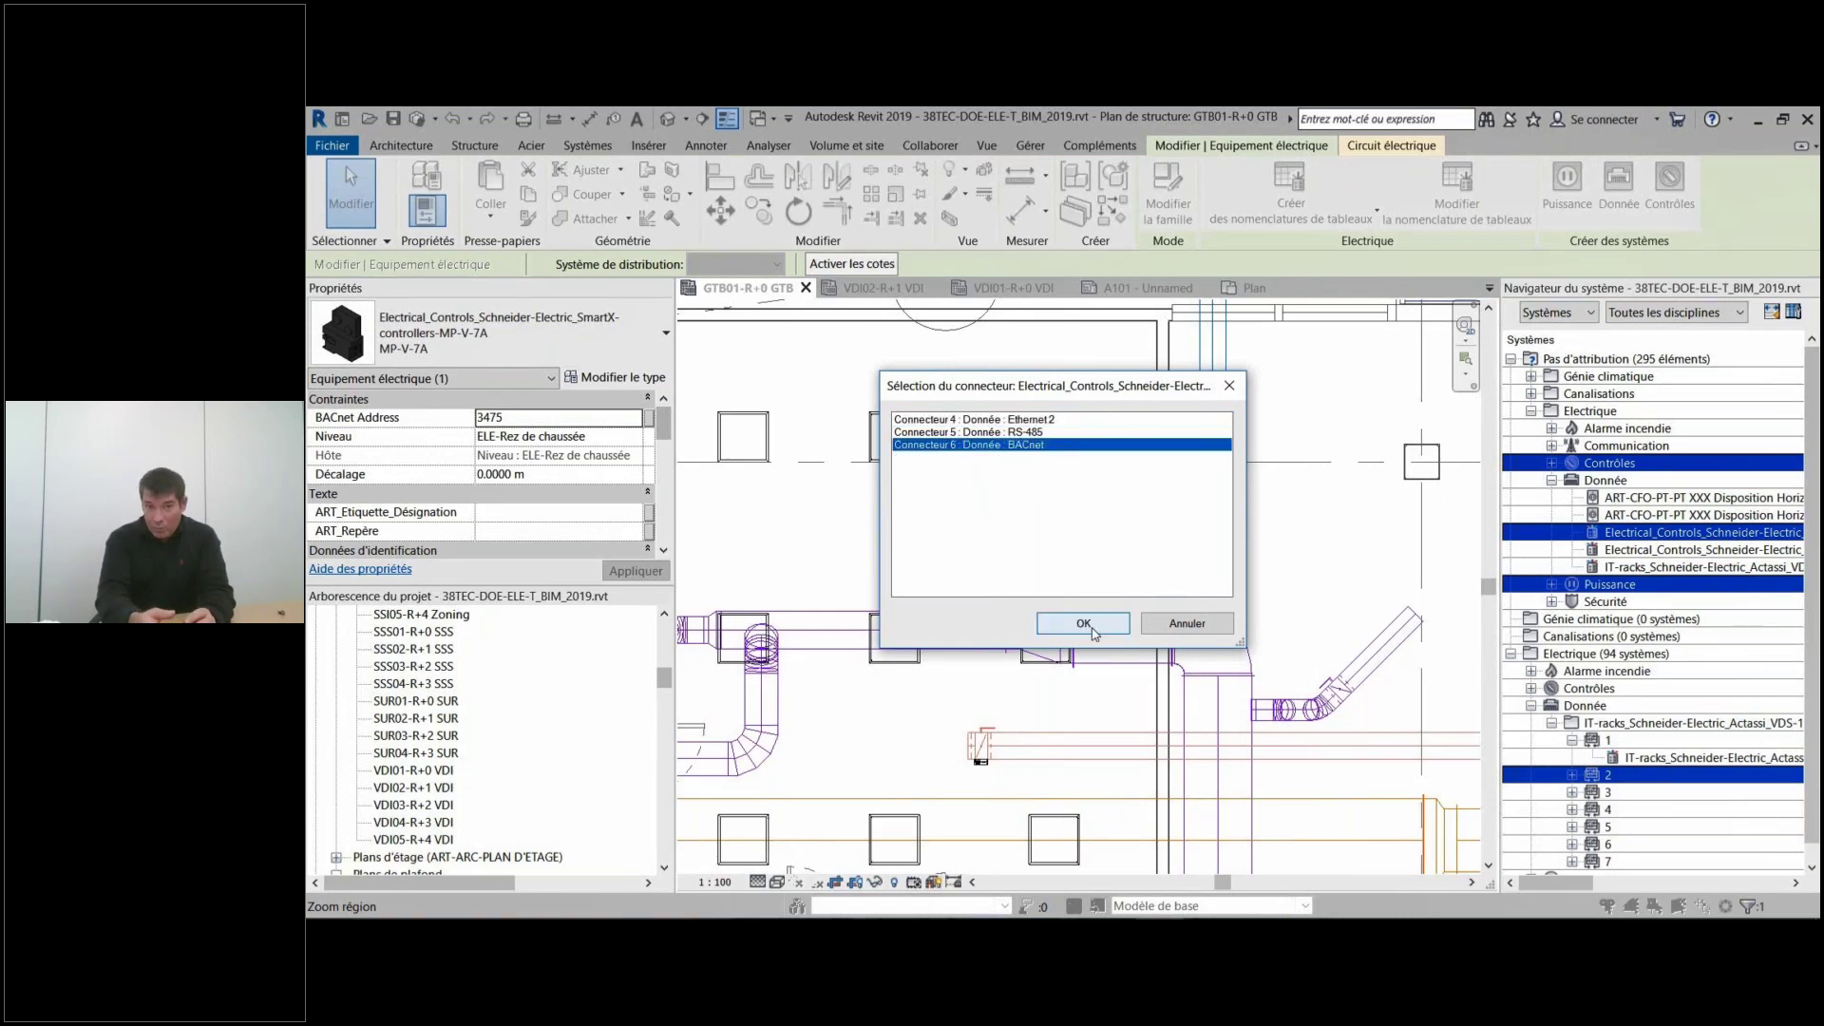
{"action": "left_click", "coordinate": [1084, 625]}
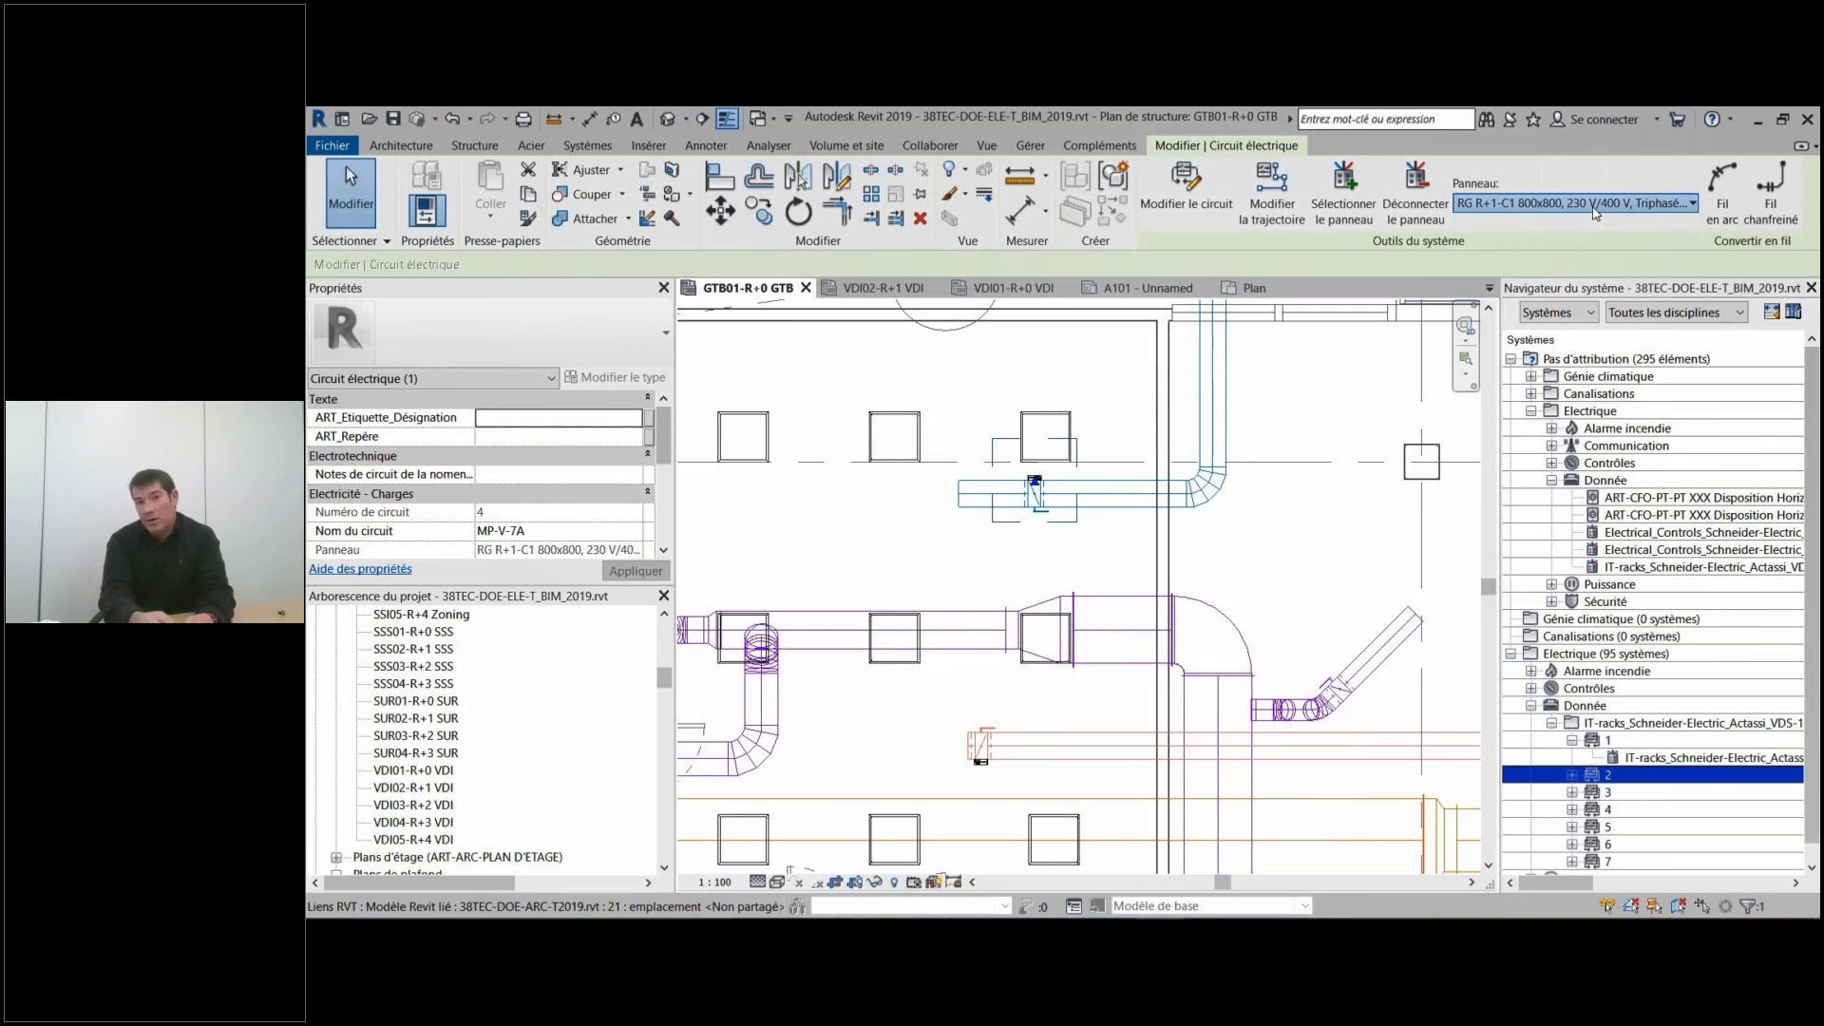
{"action": "left_click", "coordinate": [1596, 204]}
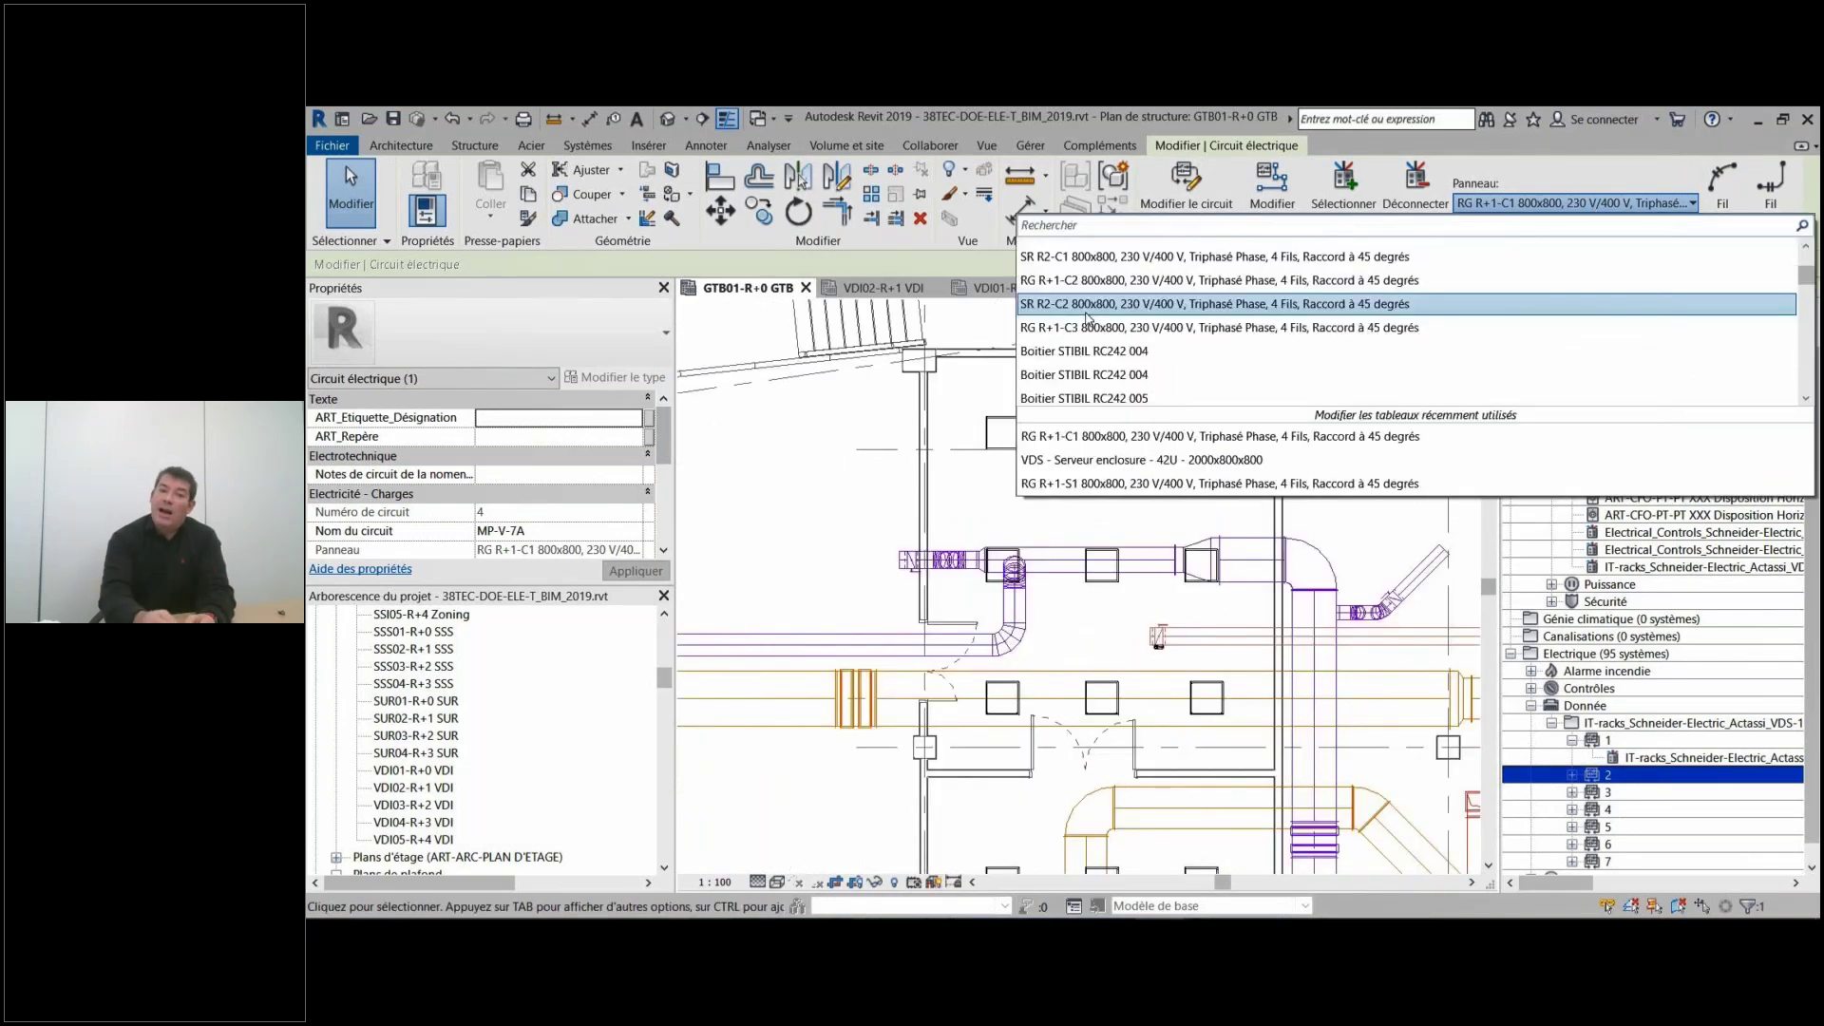
{"action": "scroll", "coordinate": [1089, 319], "scroll_direction": "down", "scroll_amount": 3}
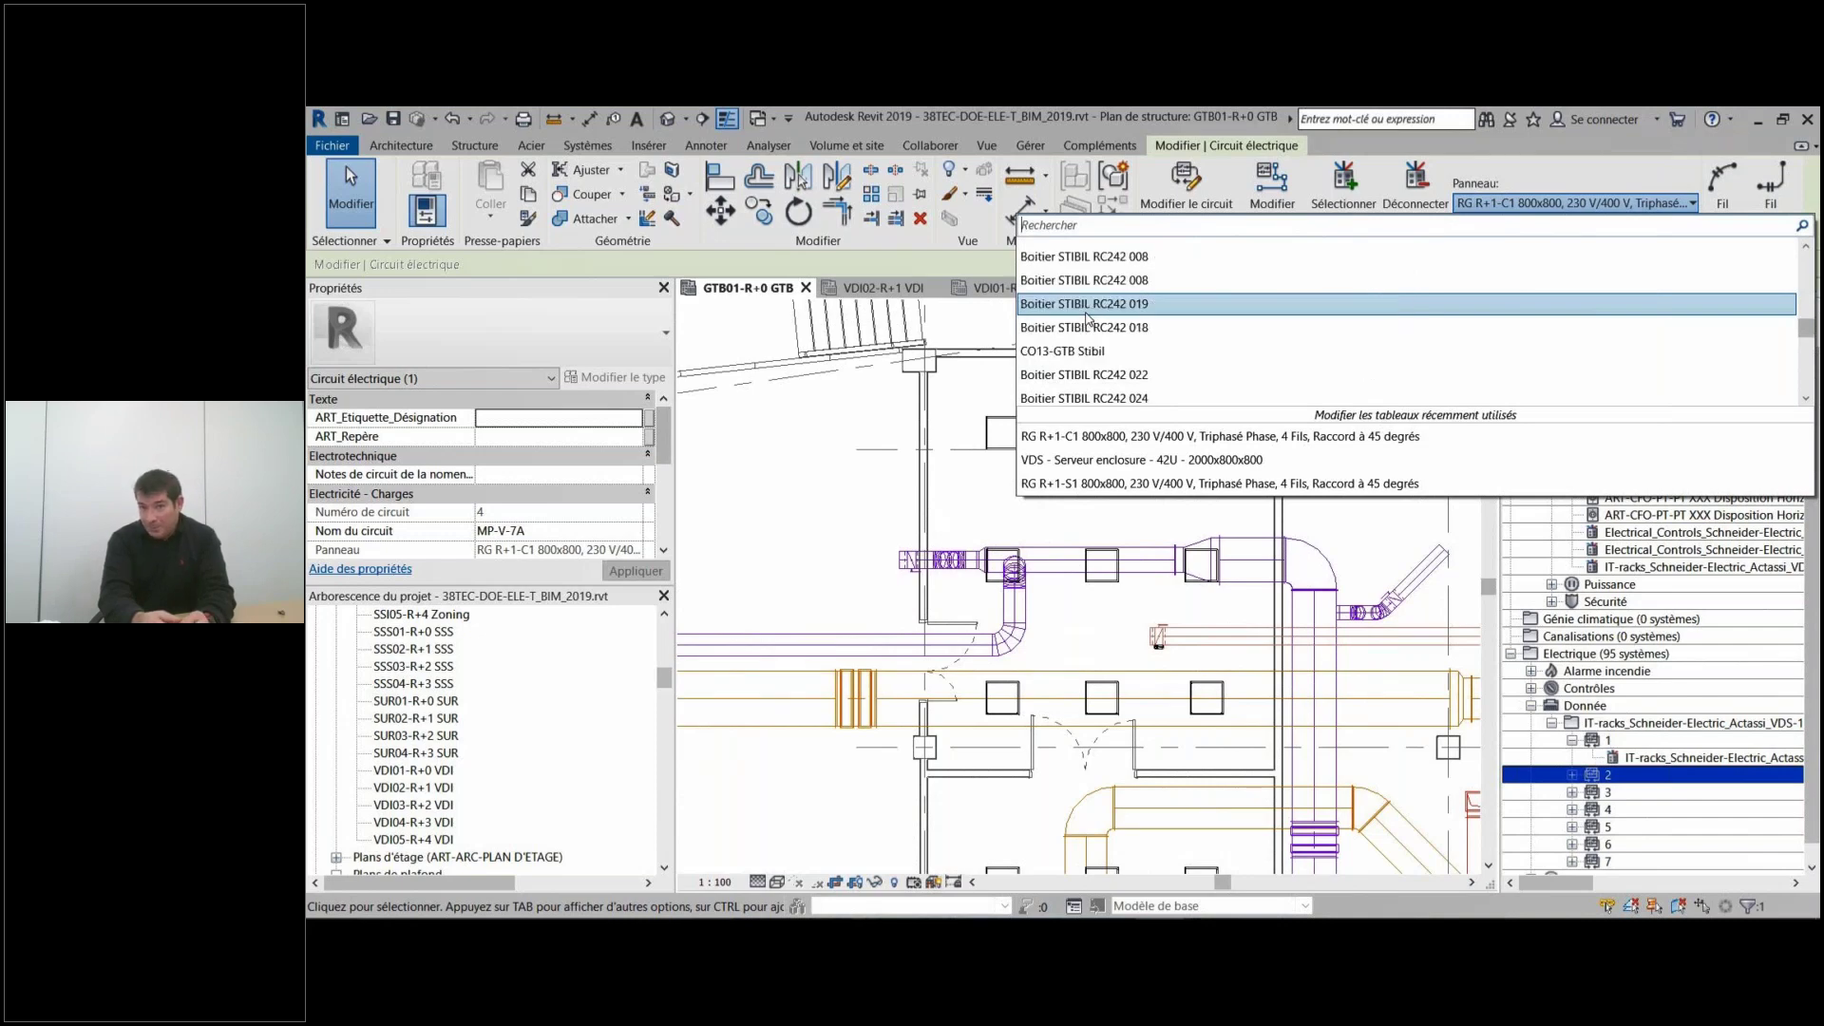
{"action": "left_click", "coordinate": [1088, 351]}
{"action": "left_click", "coordinate": [1316, 723]}
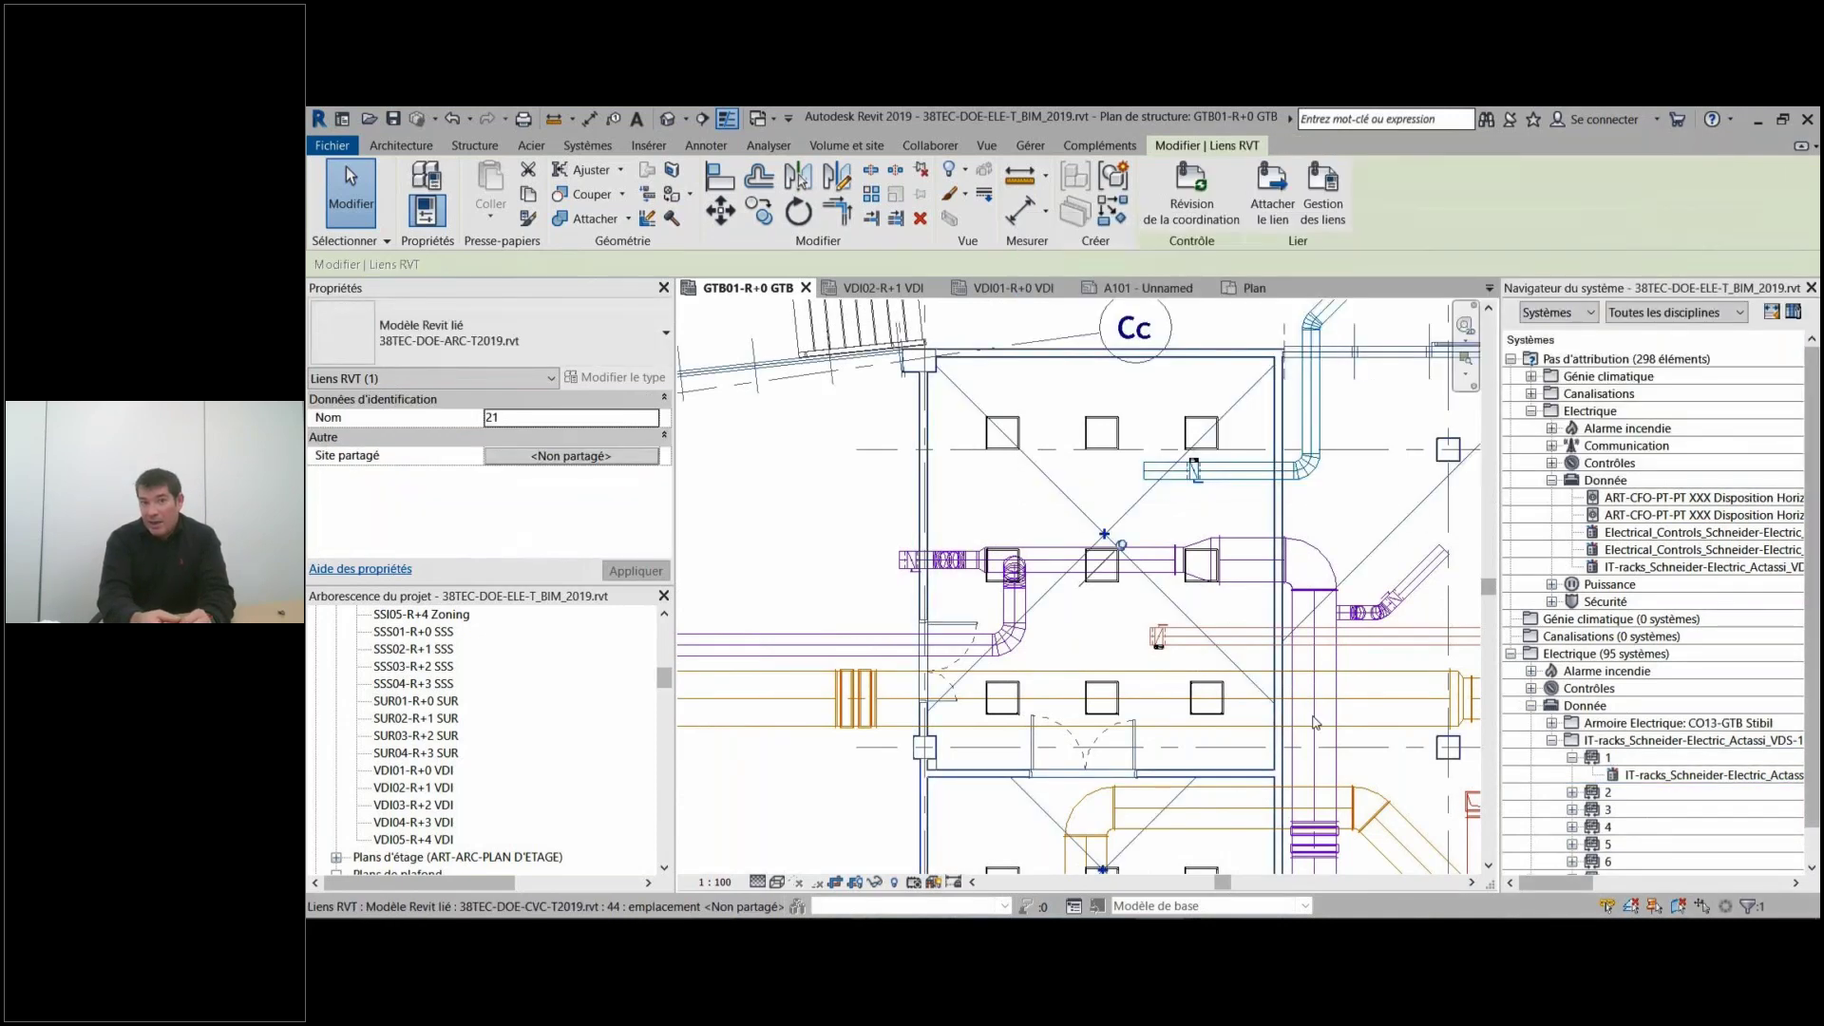
Create a data circuit from the BACnet connector of the red-duct MP-V-7A controller on panel CO13-GTB Stibil.
{"action": "left_click", "coordinate": [1159, 644]}
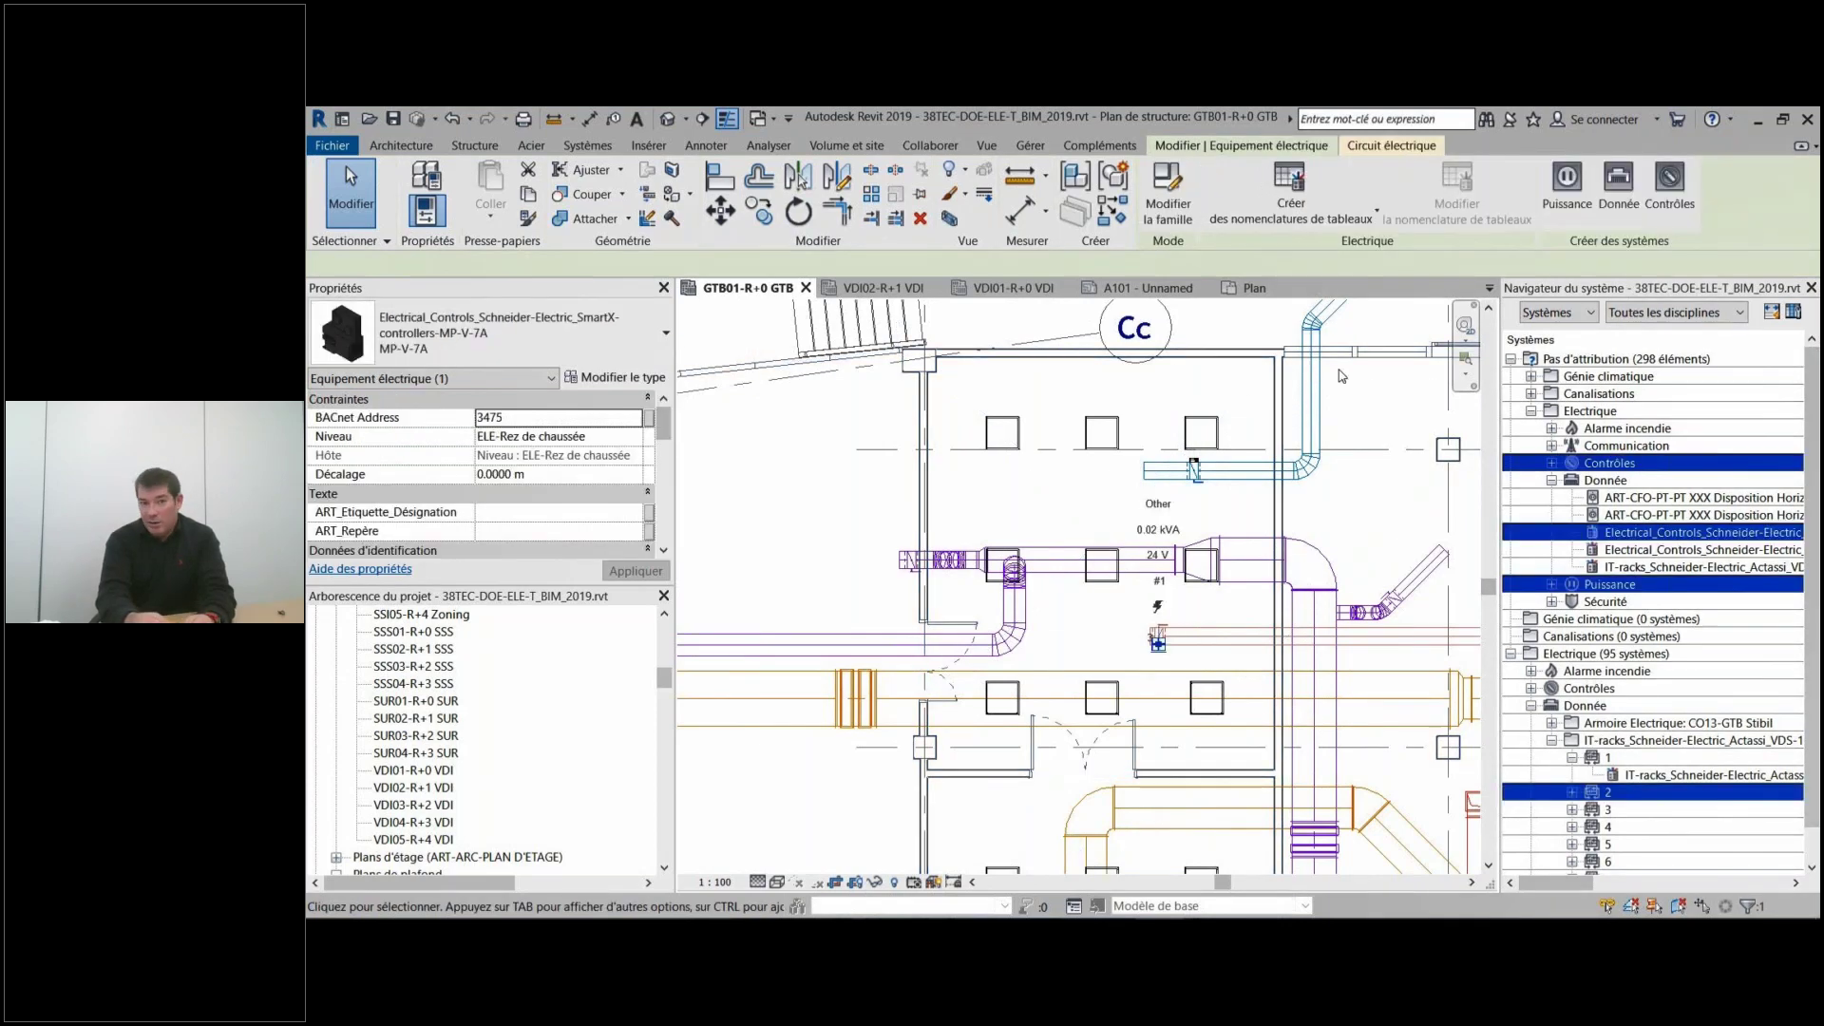
{"action": "left_click", "coordinate": [1618, 185]}
{"action": "left_click", "coordinate": [969, 445]}
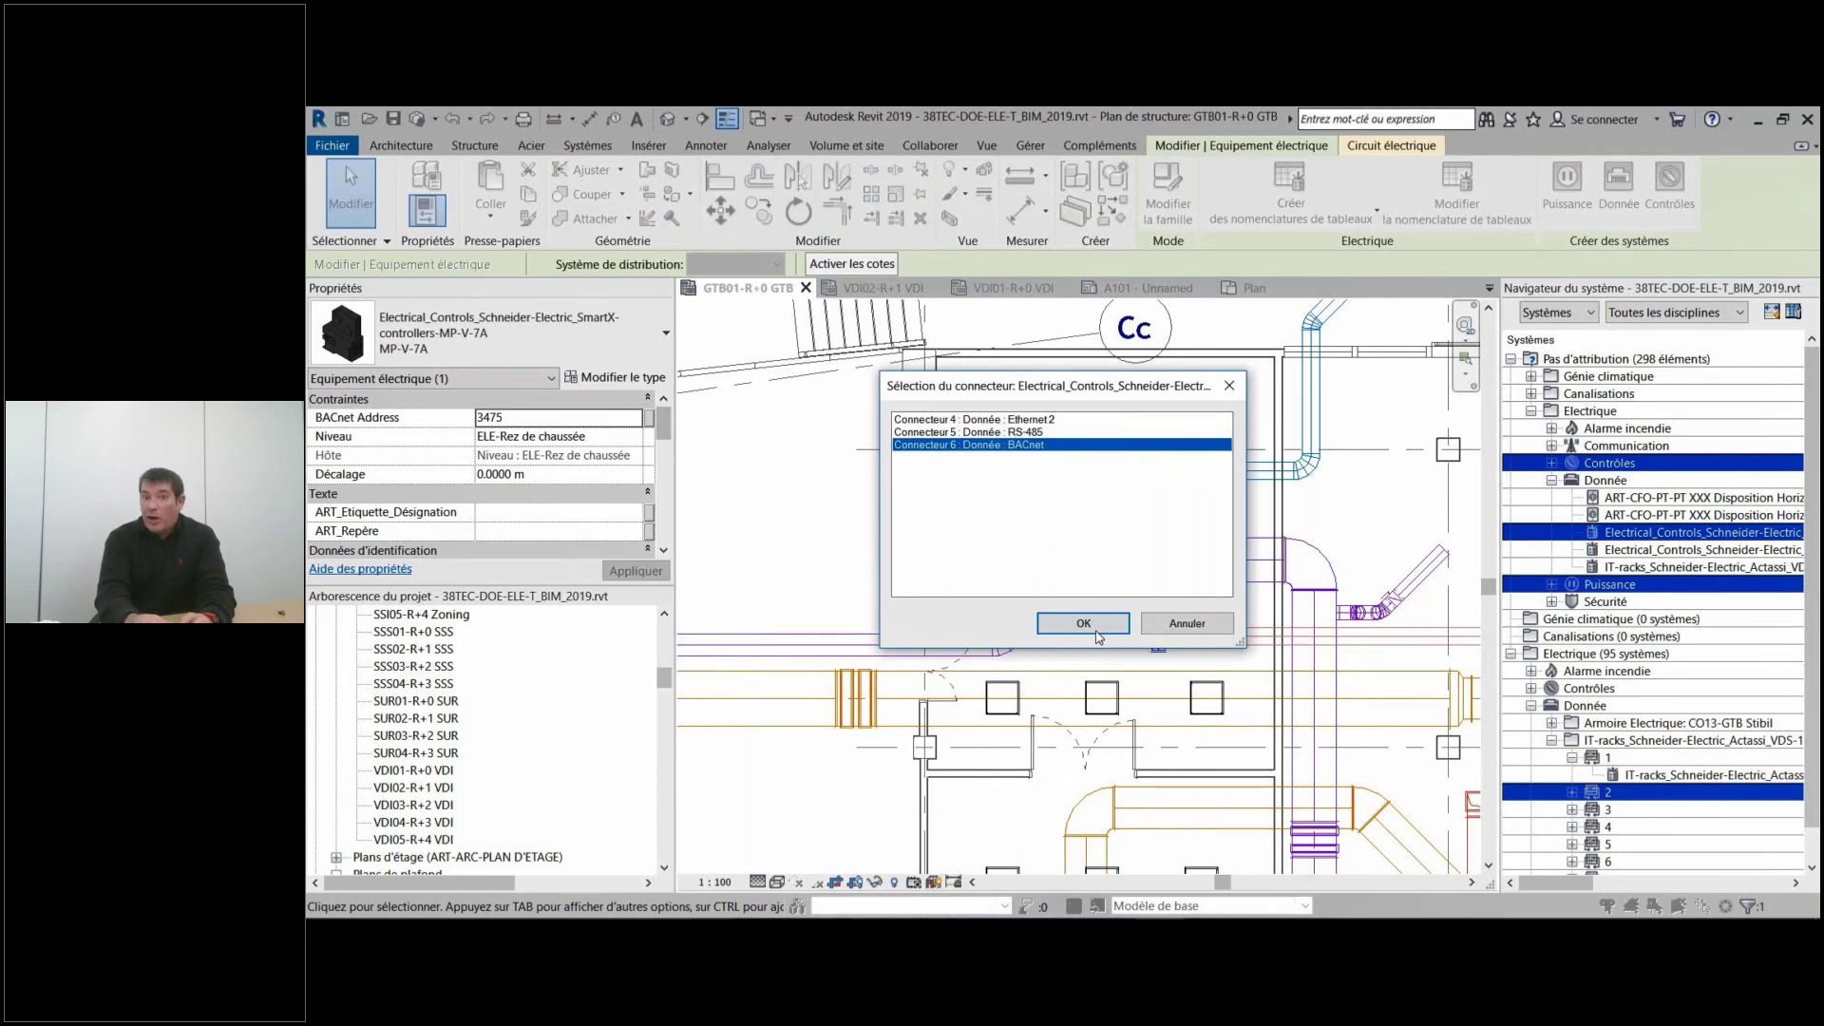
{"action": "left_click", "coordinate": [1097, 631]}
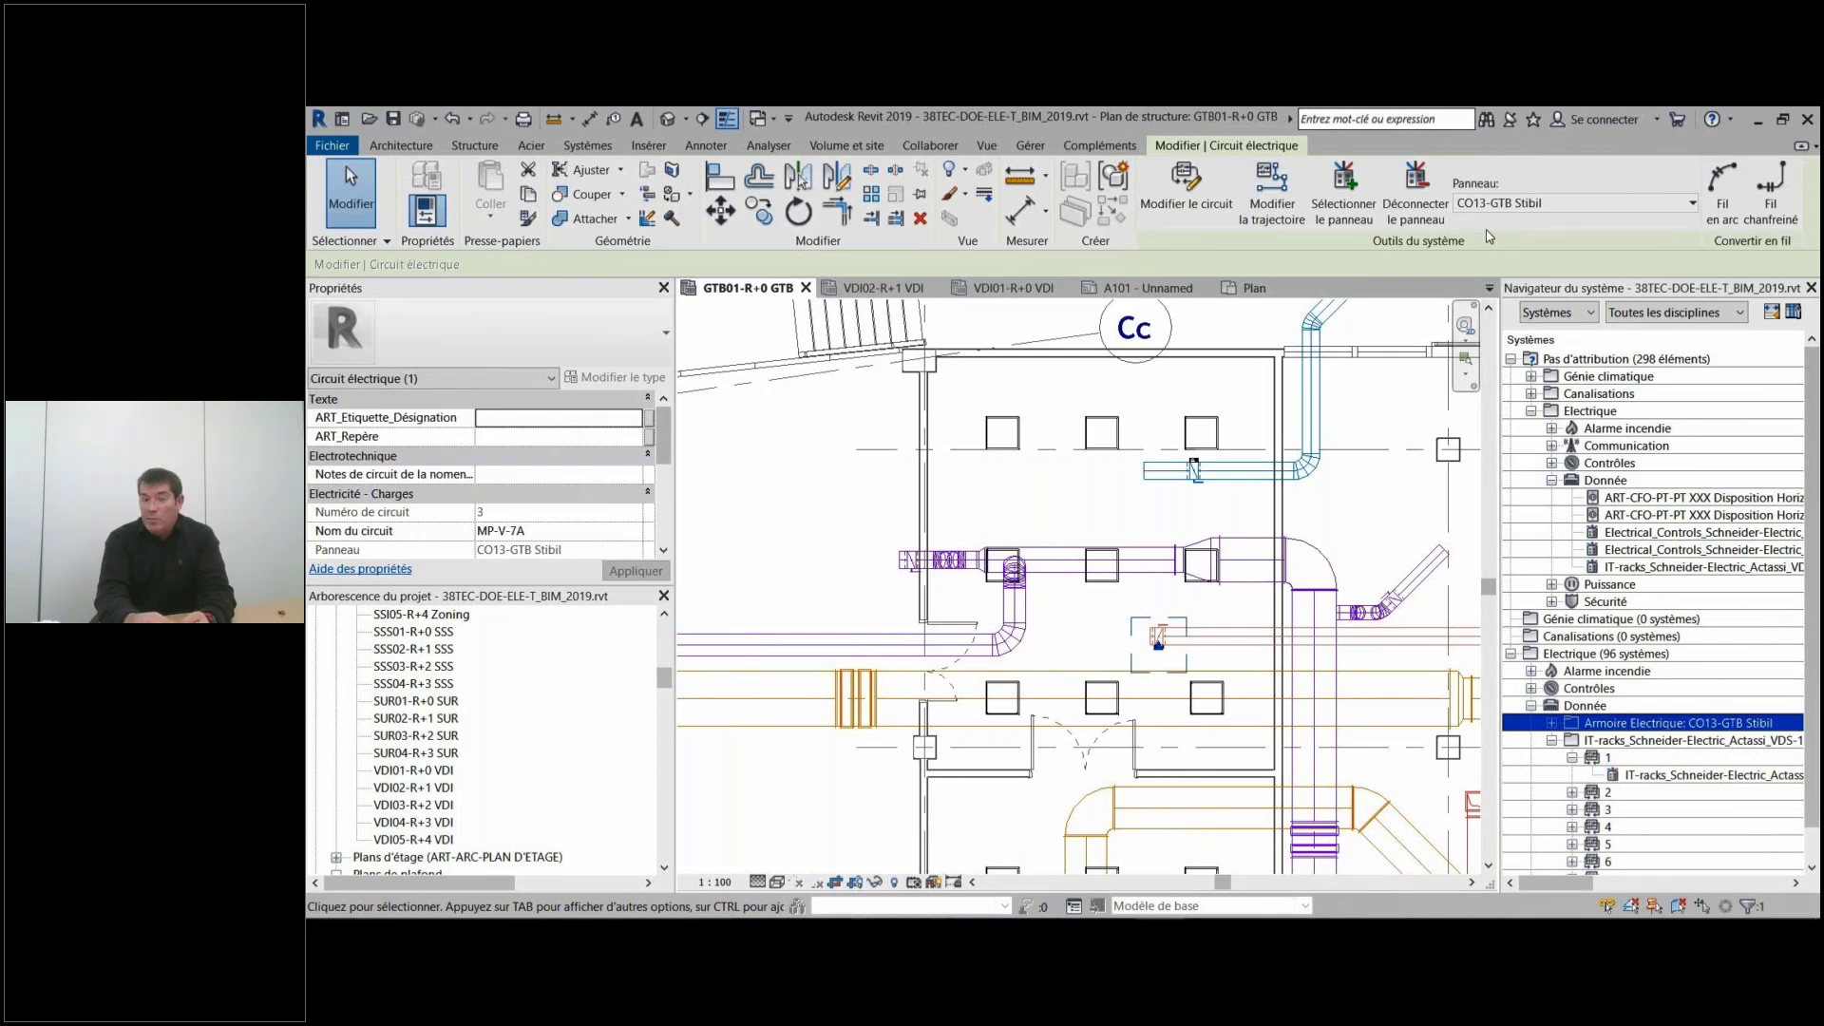
{"action": "left_click", "coordinate": [1013, 486]}
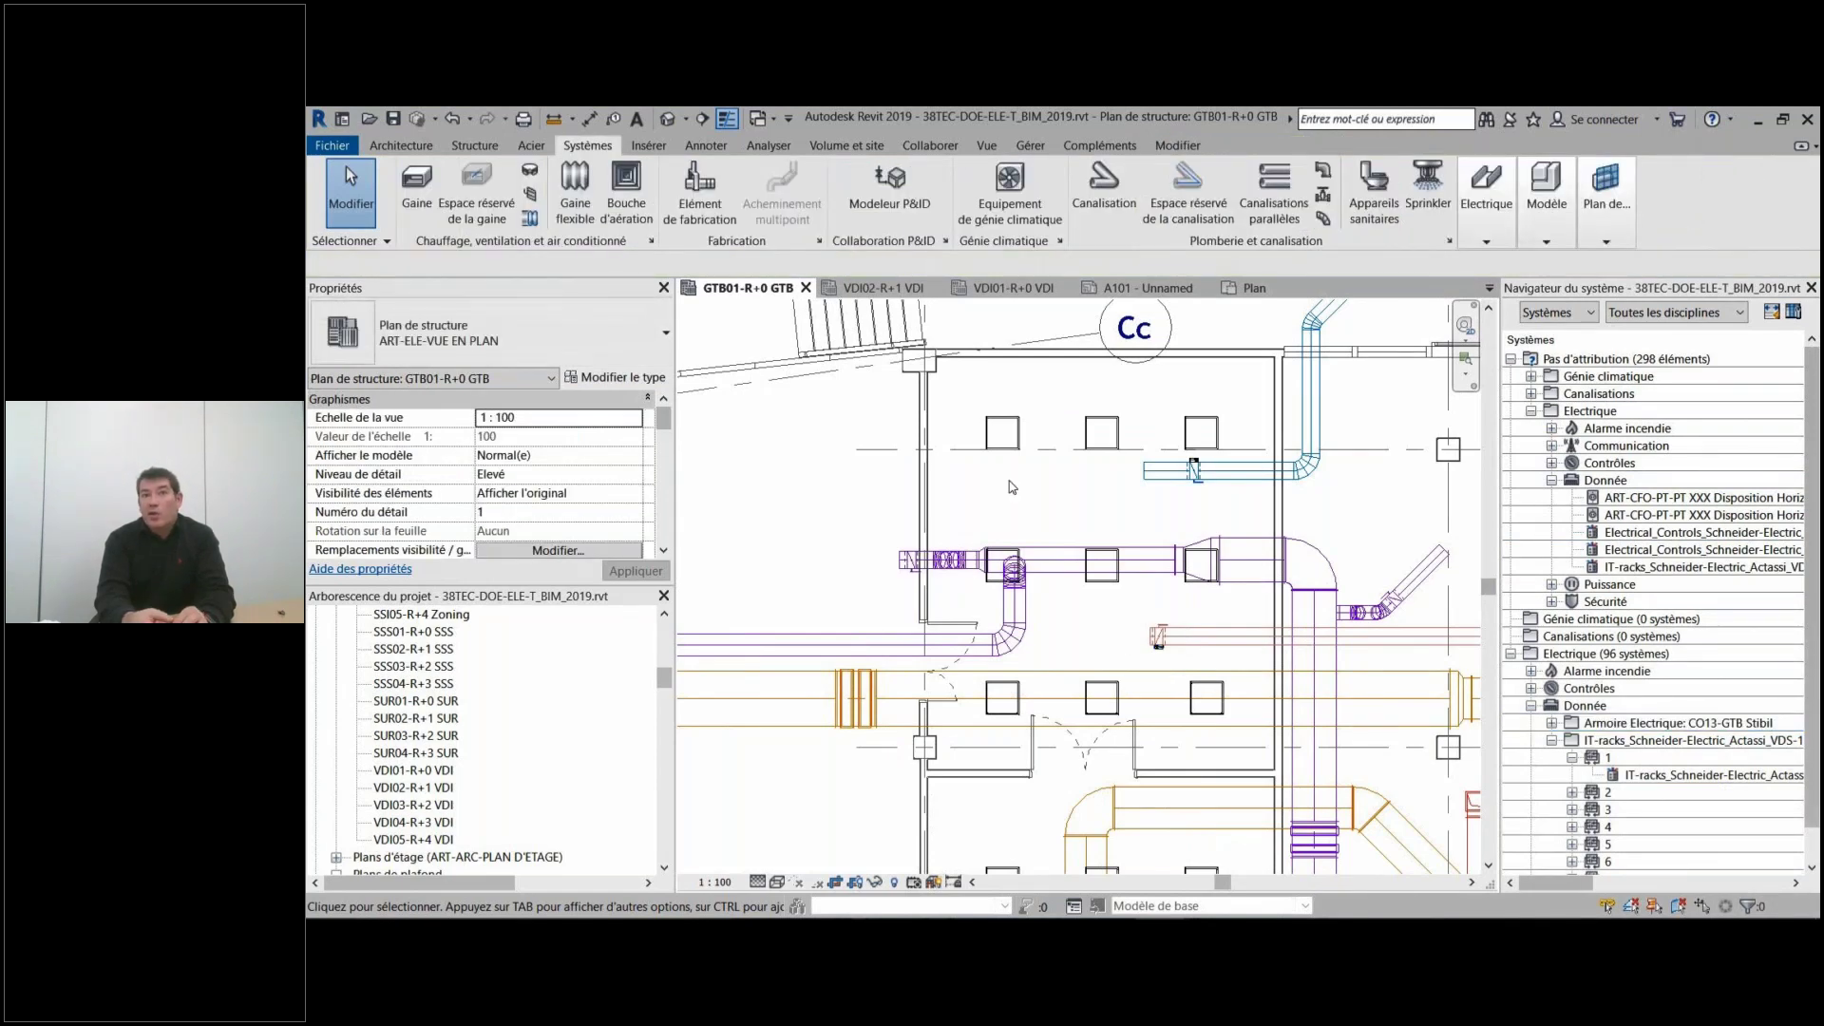
Open the SmartX Sensor Base SXWSBTXCXSXX family from the Showroom project's plan and load it into 38TEC-DOE-ELE-T_BIM_2019.rvt, without saving the family.
{"action": "key", "text": "ctrl+Tab"}
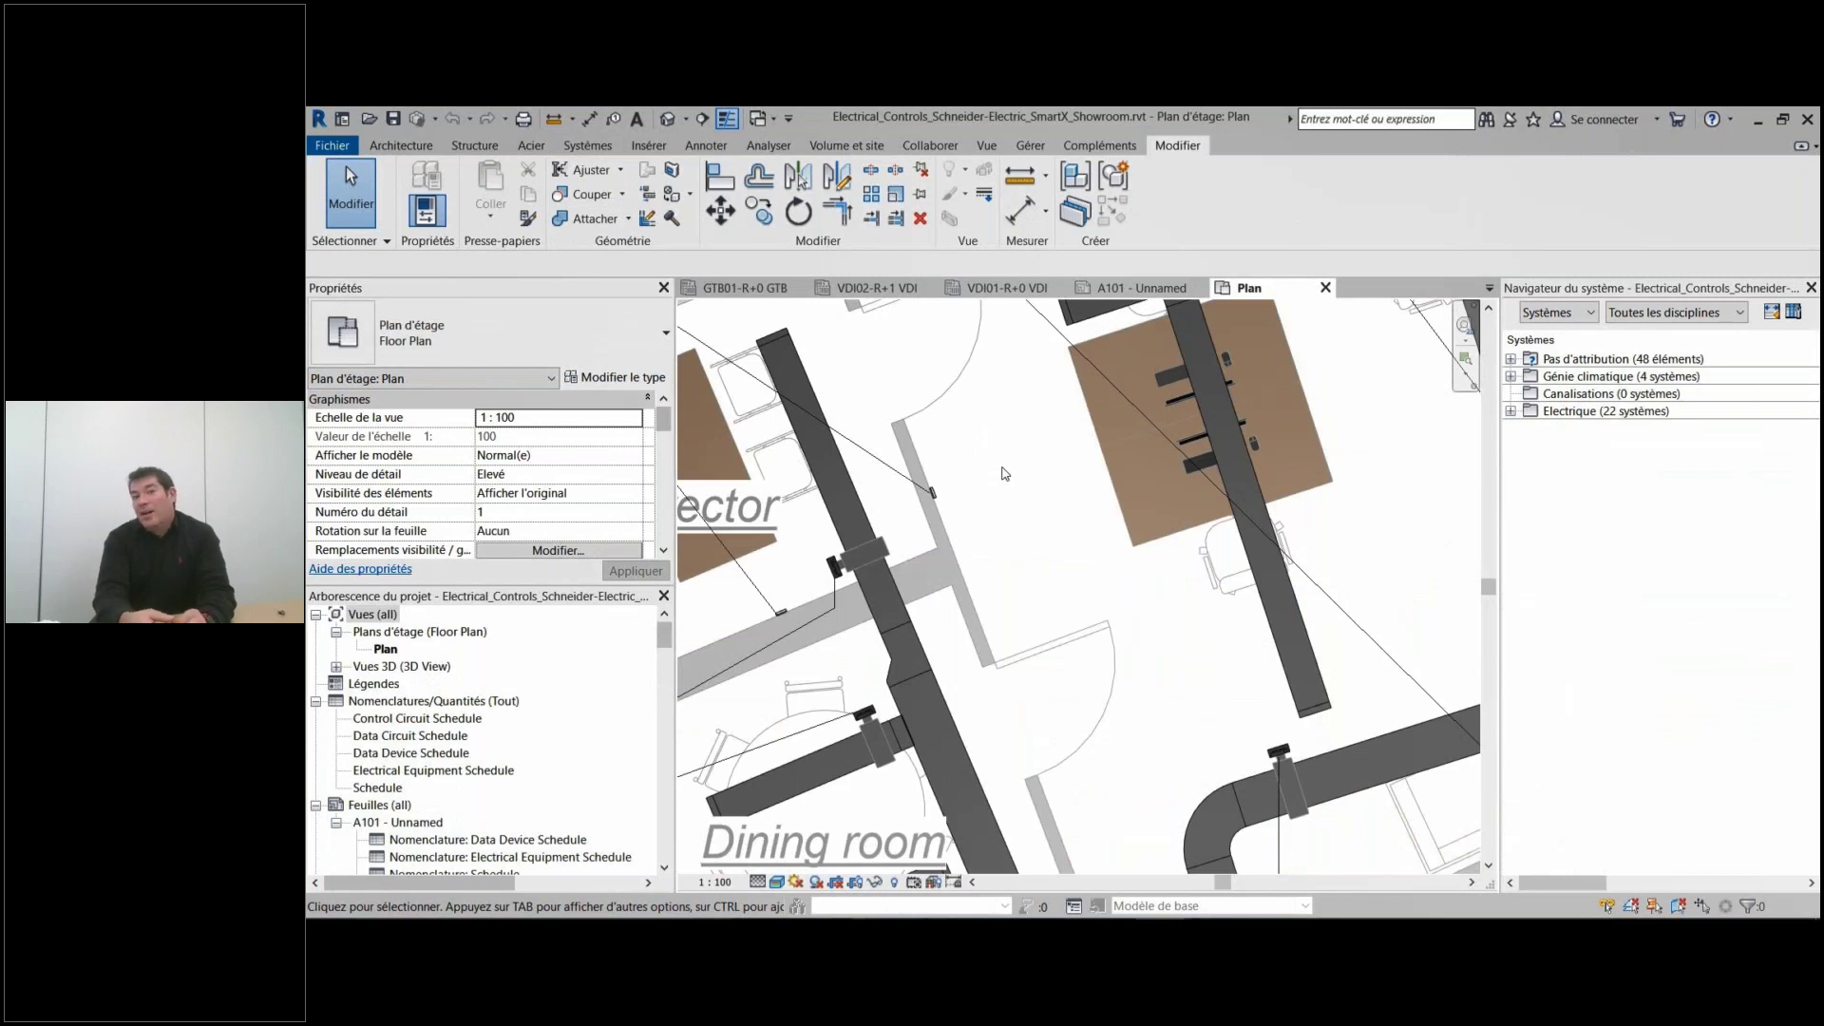
{"action": "scroll", "coordinate": [927, 428], "scroll_direction": "down", "scroll_amount": 4}
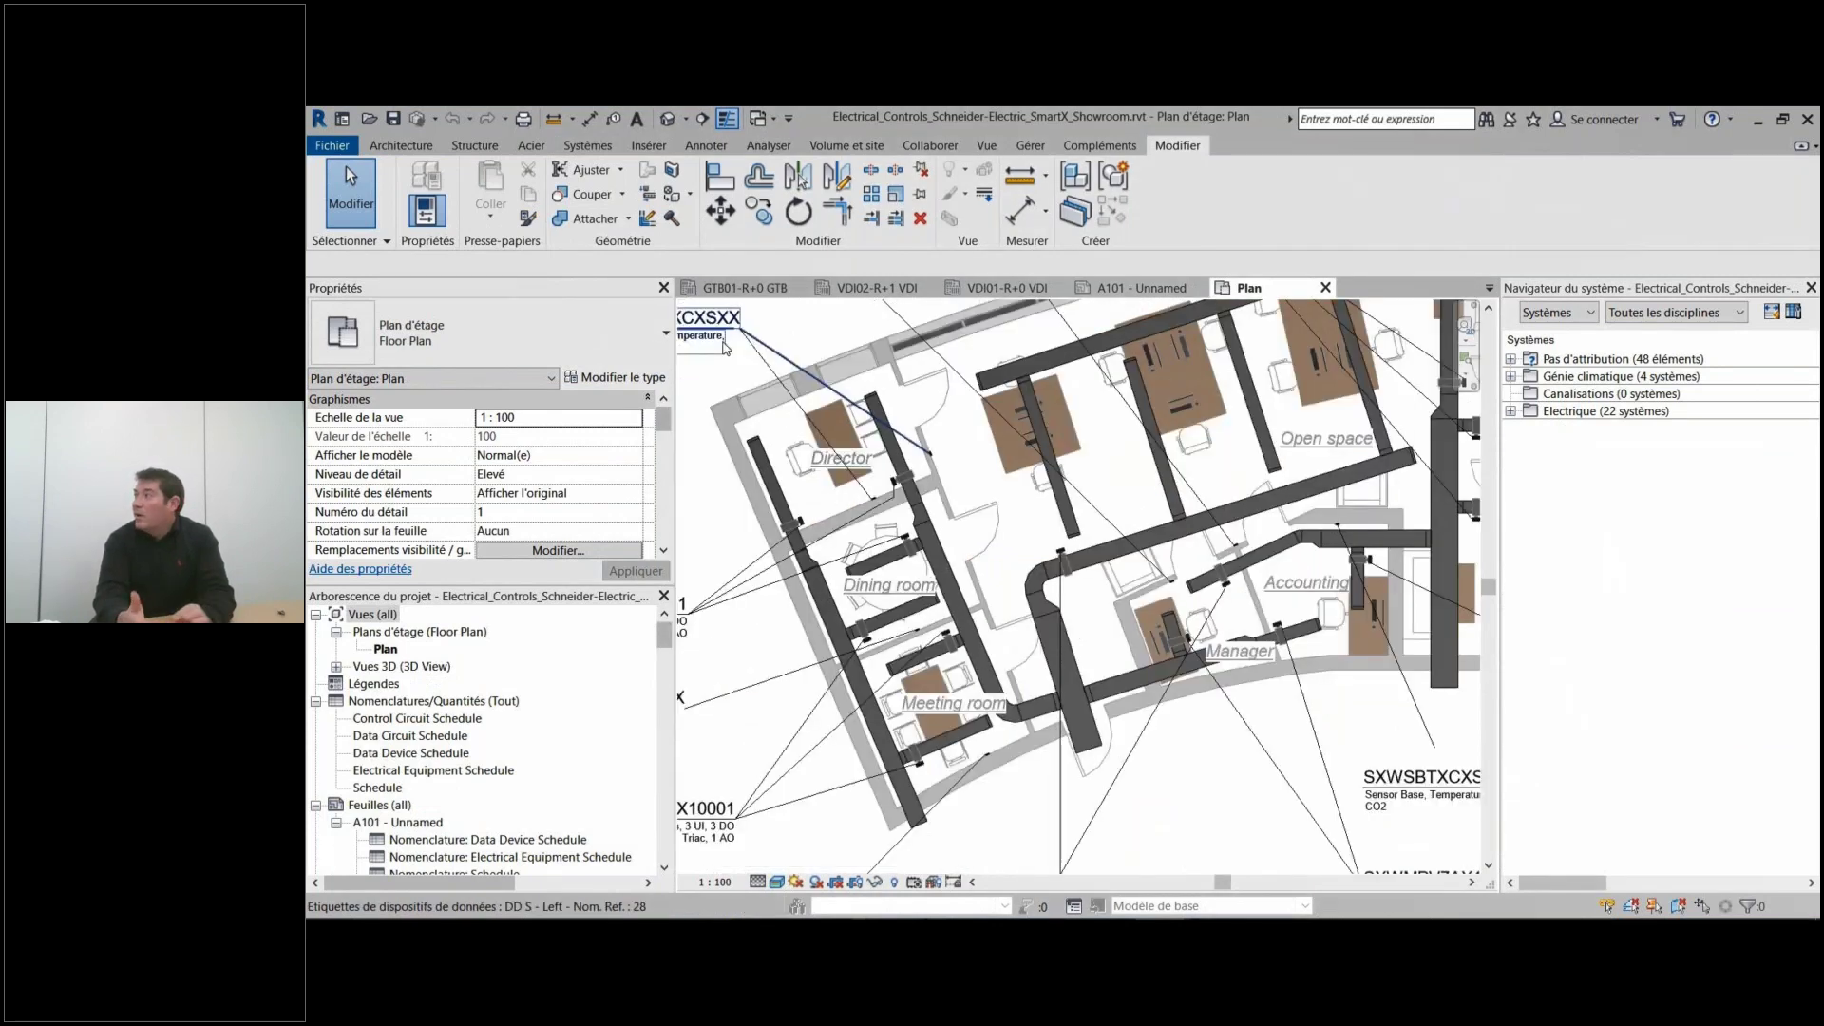
{"action": "left_click", "coordinate": [937, 454]}
{"action": "scroll", "coordinate": [945, 467], "scroll_direction": "up", "scroll_amount": 5}
{"action": "left_click", "coordinate": [1168, 202]}
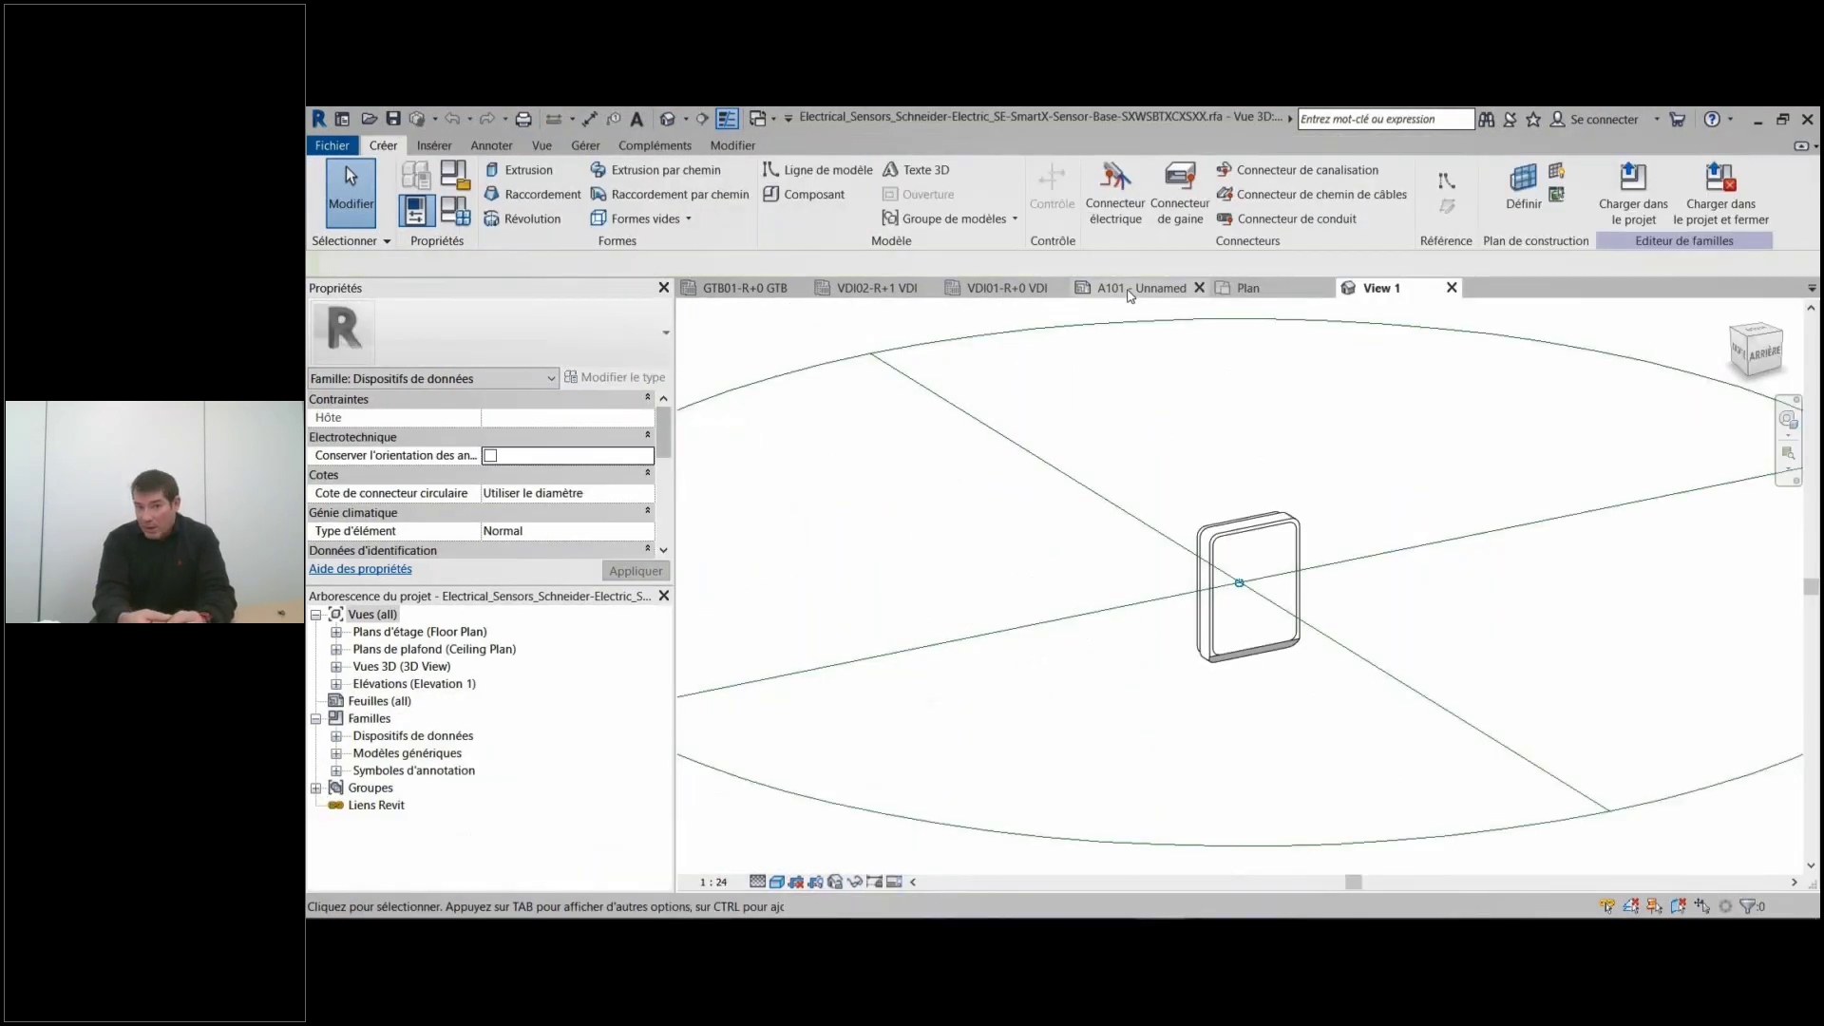
{"action": "left_click", "coordinate": [1633, 194]}
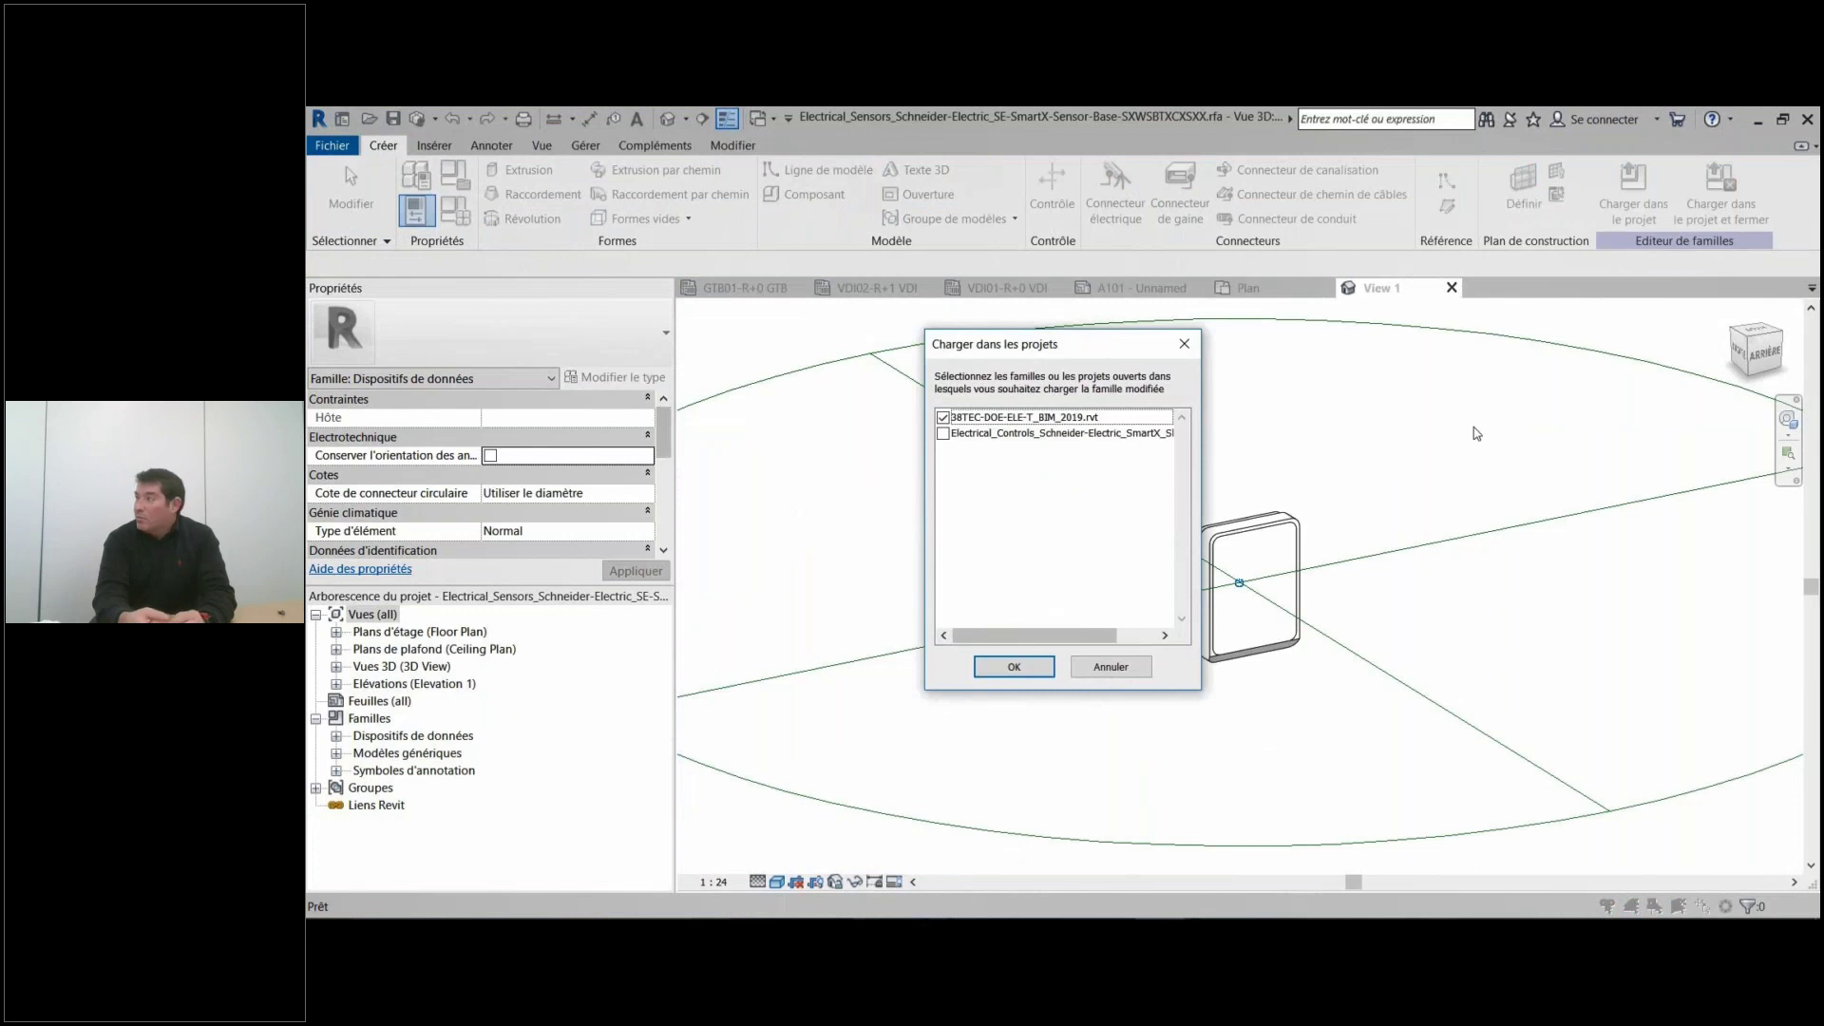
{"action": "left_click", "coordinate": [1013, 668]}
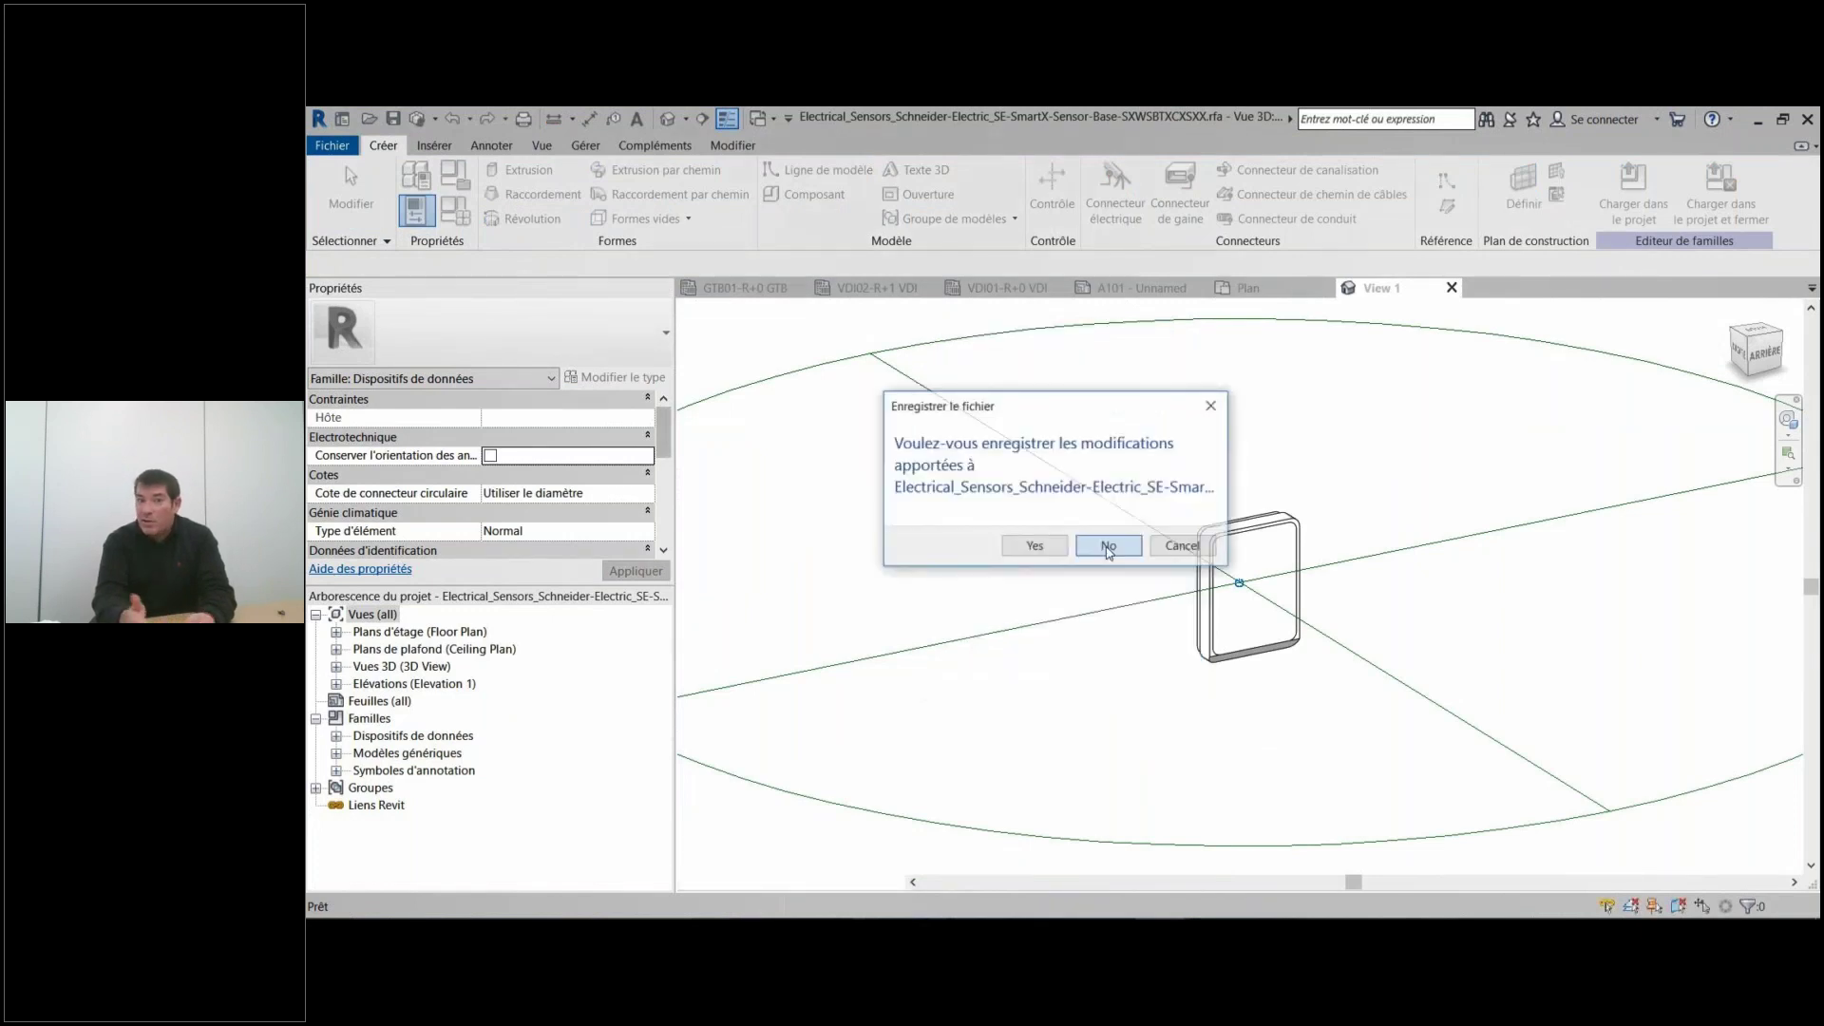
{"action": "left_click", "coordinate": [1108, 546]}
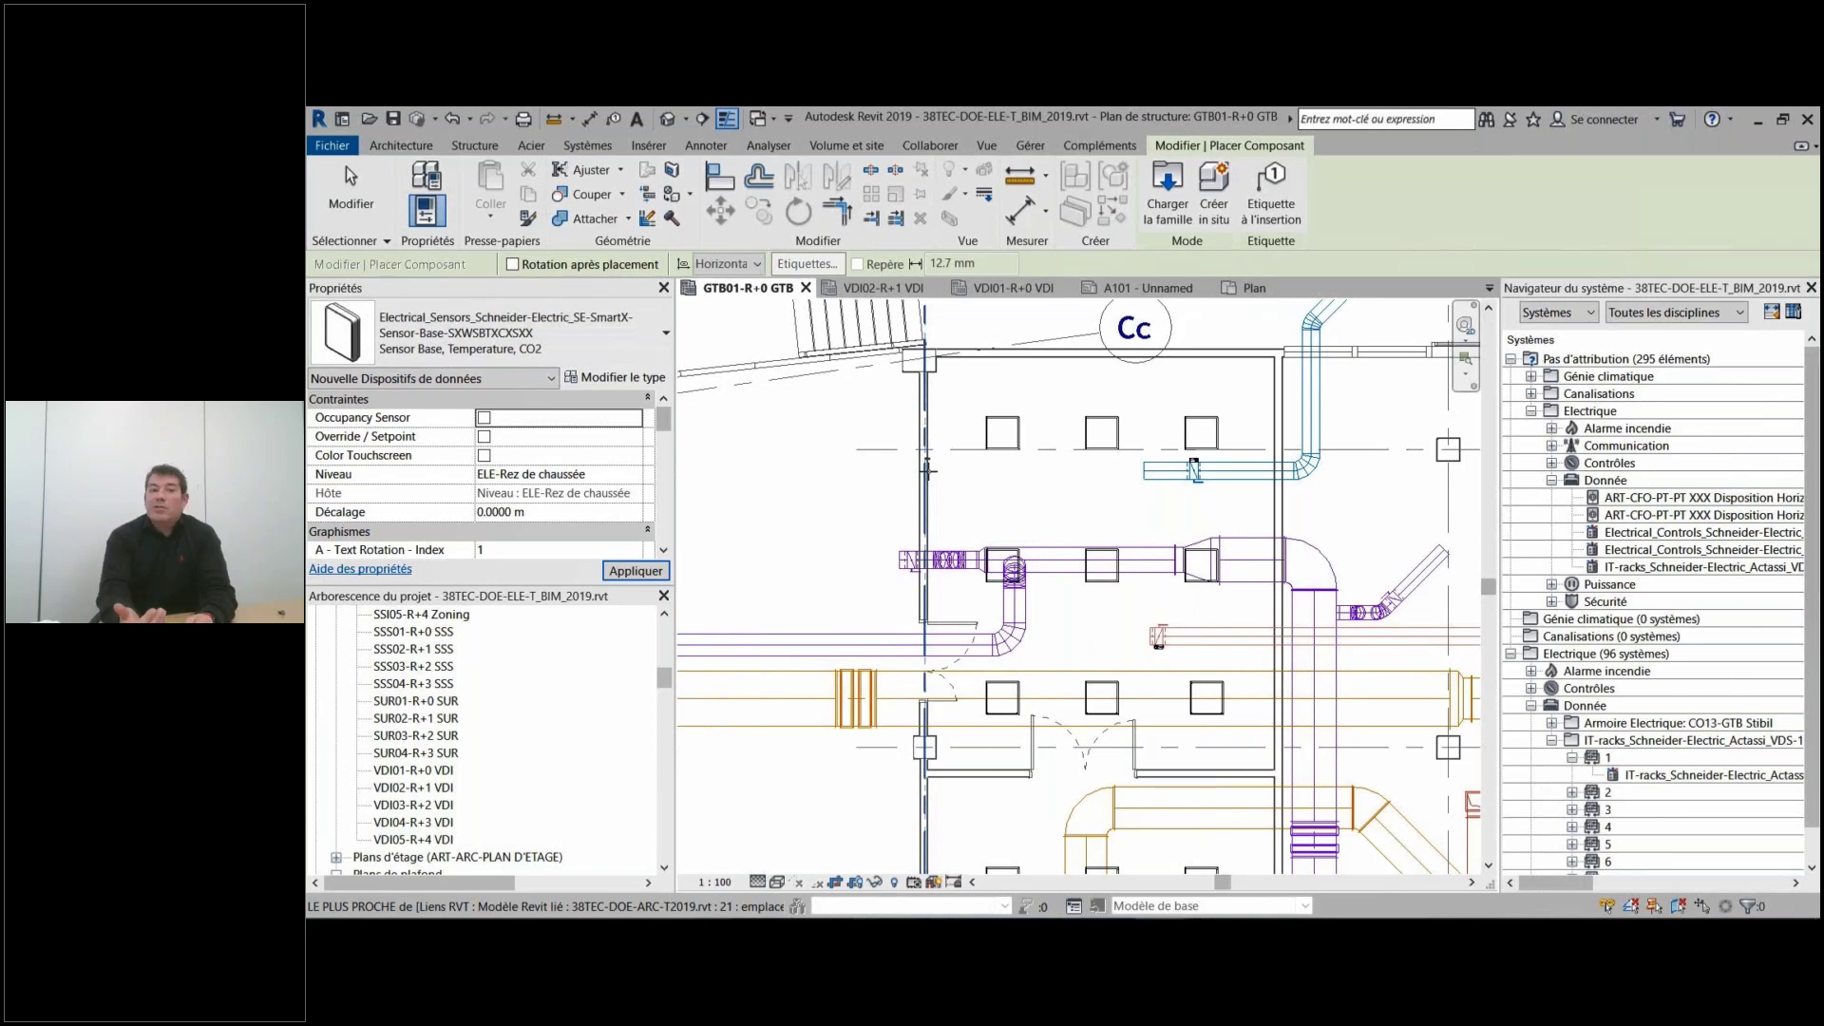
Place one Sensor Base, Temperature, CO2 device against the inner face of the room's wall, above the purple duct.
{"action": "scroll", "coordinate": [936, 478], "scroll_direction": "up", "scroll_amount": 6}
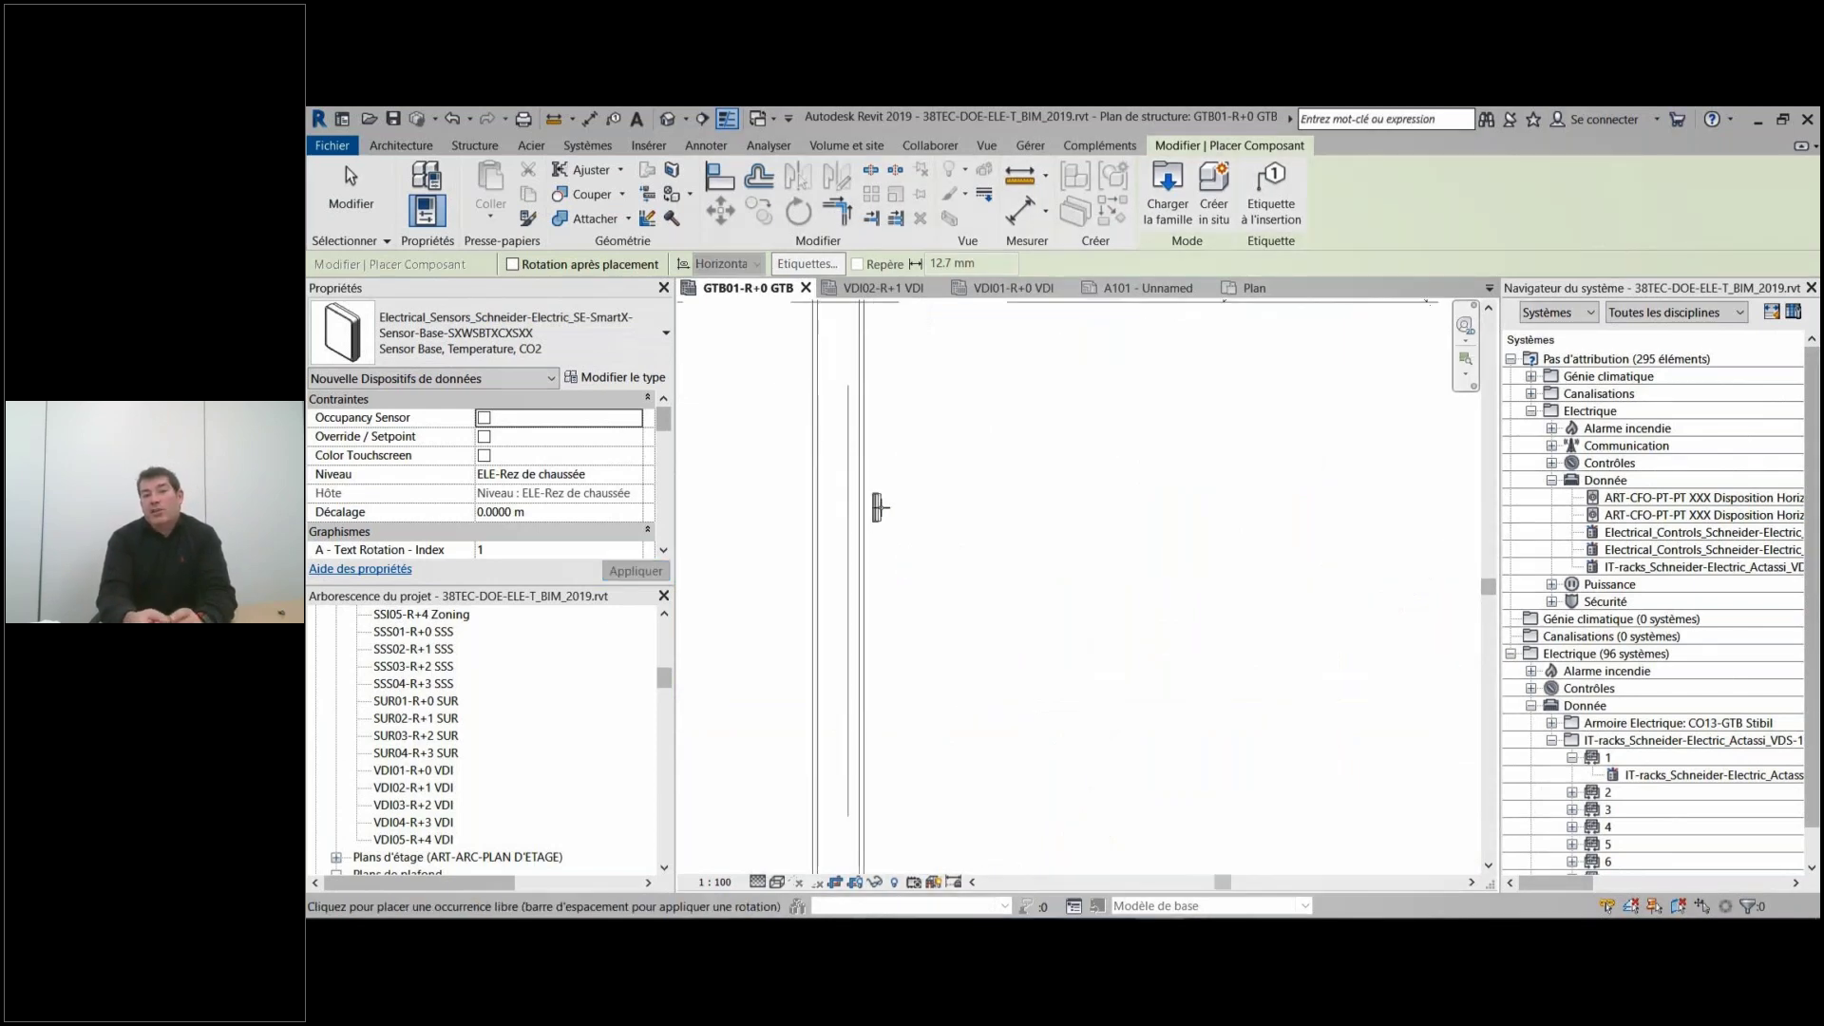
{"action": "middle_click_drag", "start_coordinate": [880, 508], "coordinate": [849, 506]}
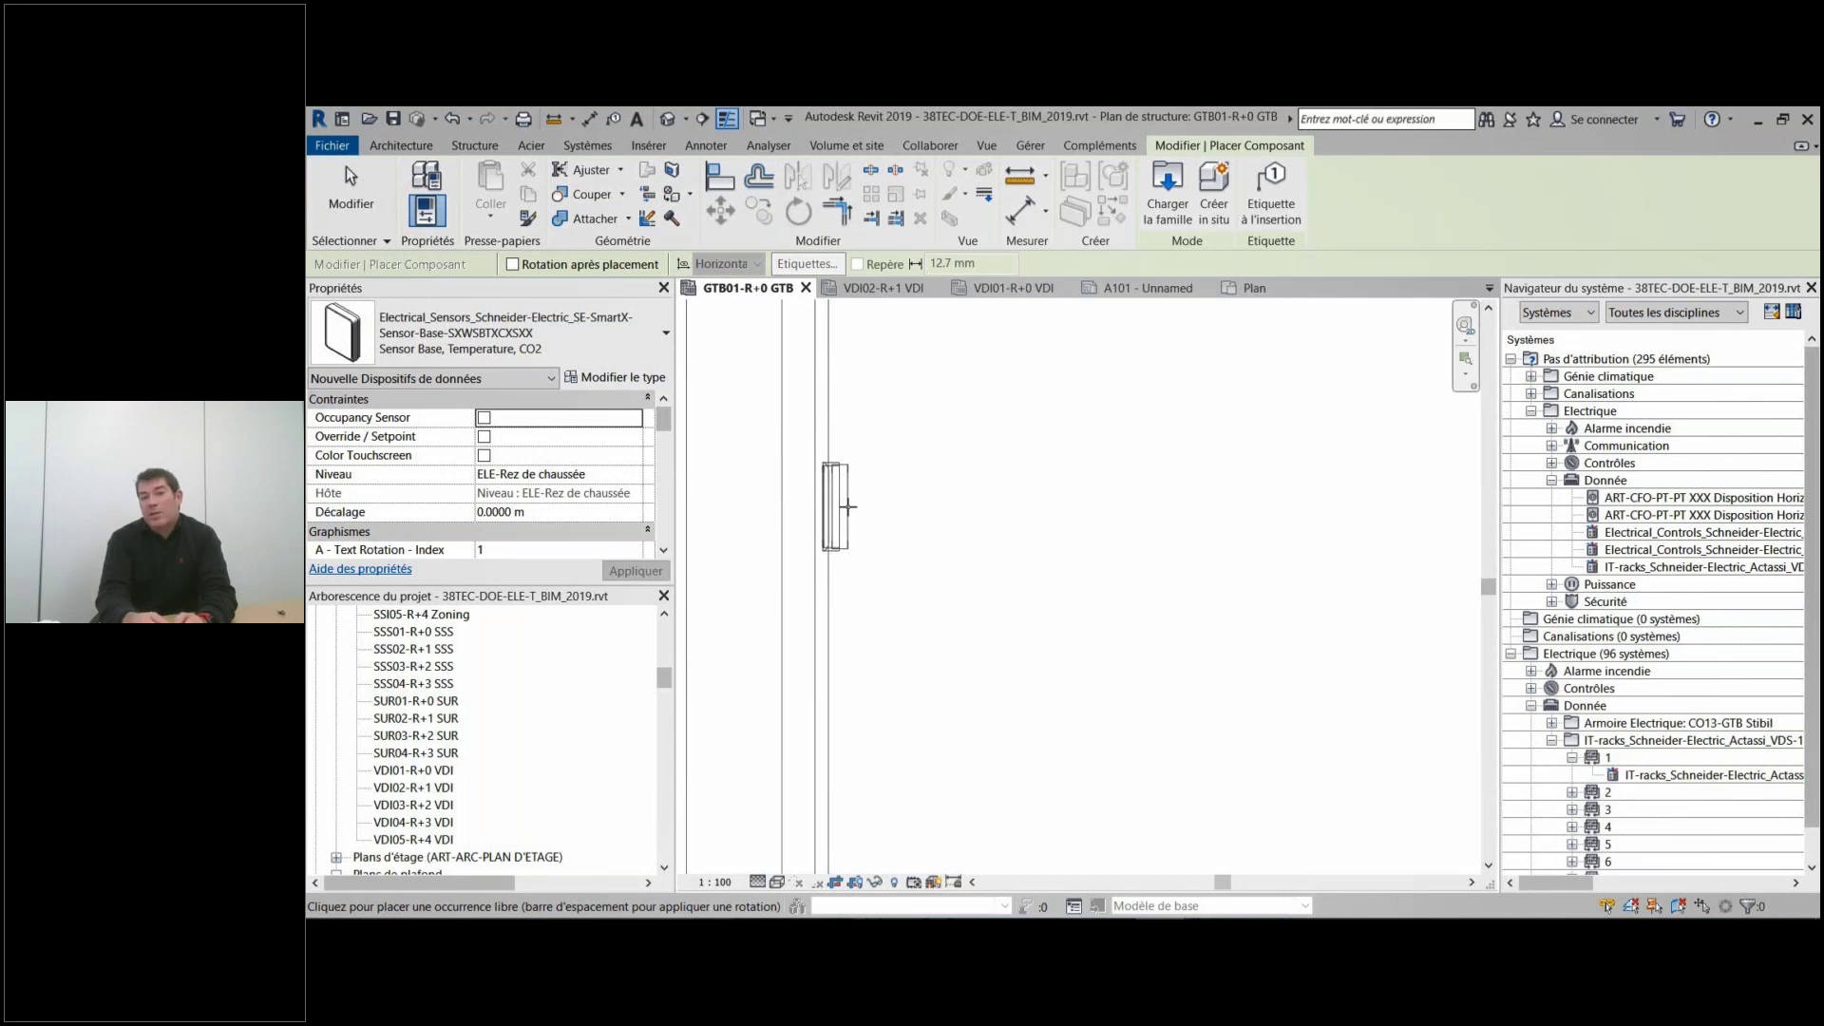
{"action": "left_click", "coordinate": [848, 507]}
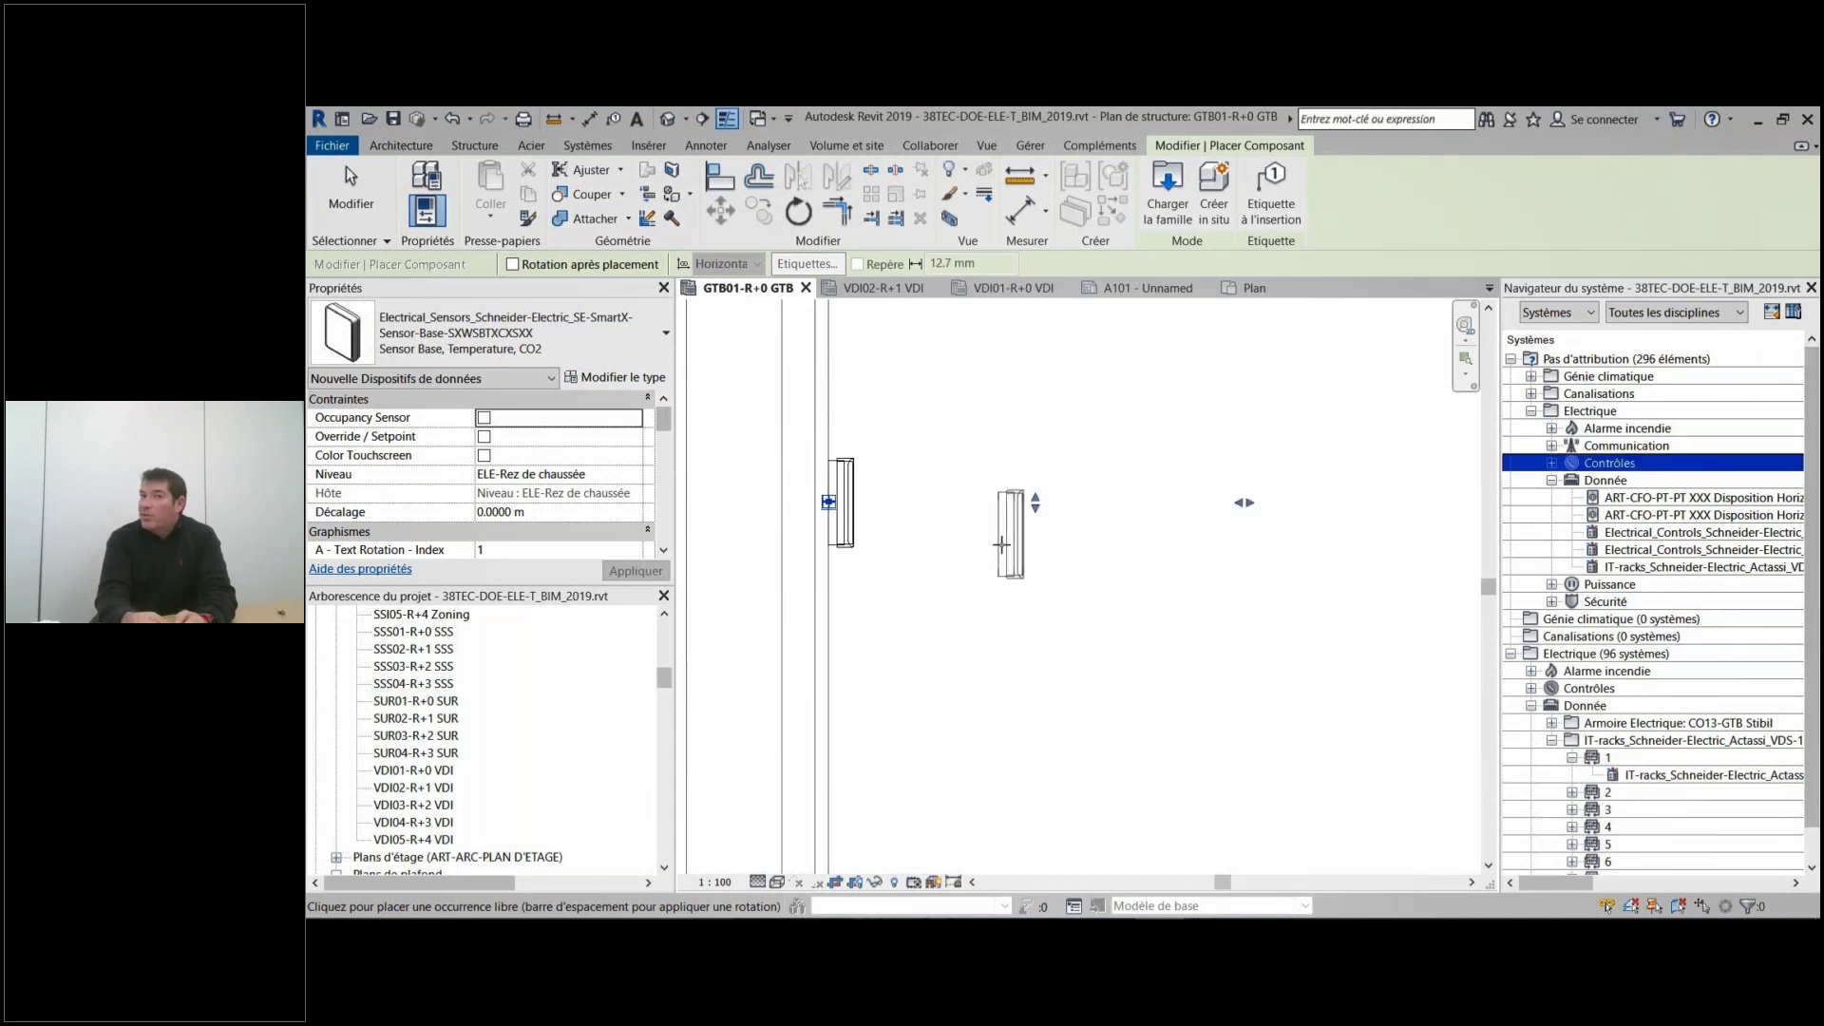
{"action": "key", "text": "Escape"}
{"action": "key", "text": "Escape"}
Create a controls circuit for the wall-mounted SmartX sensor and assign it to panel CO13-GTB Stibil.
{"action": "scroll", "coordinate": [1001, 544], "scroll_direction": "down", "scroll_amount": 4}
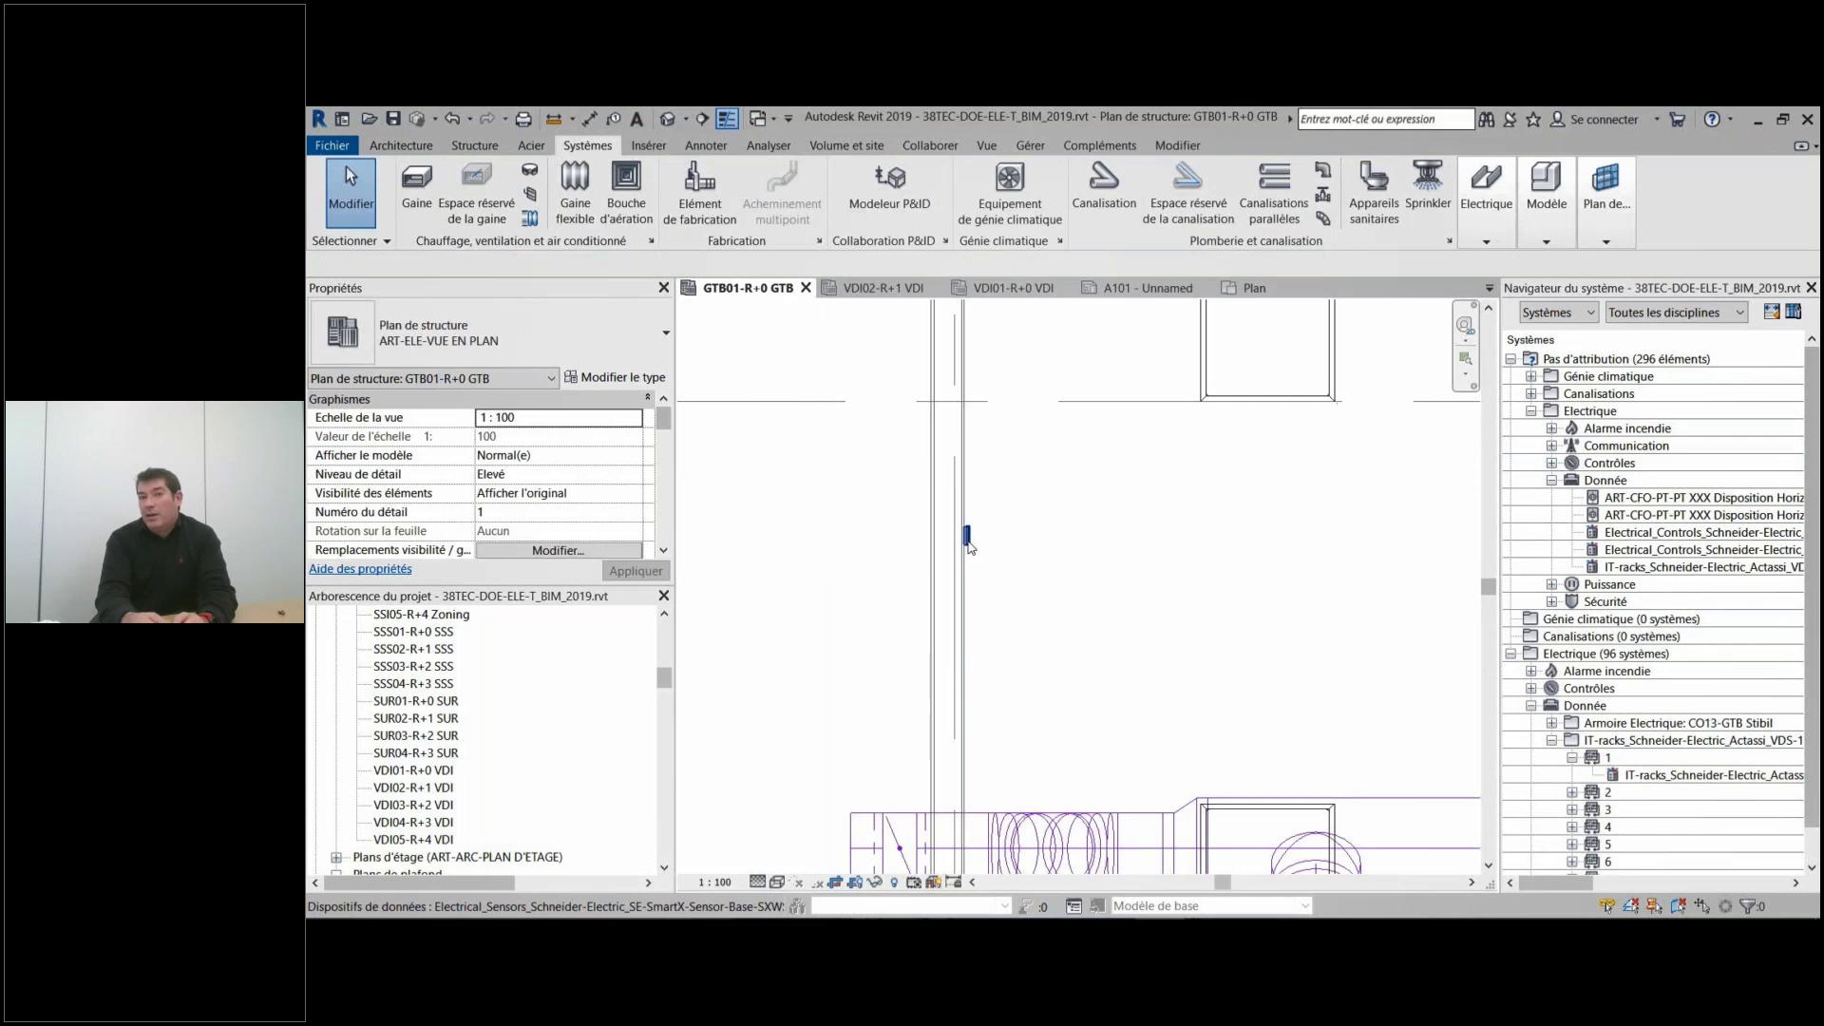
{"action": "left_click", "coordinate": [967, 536]}
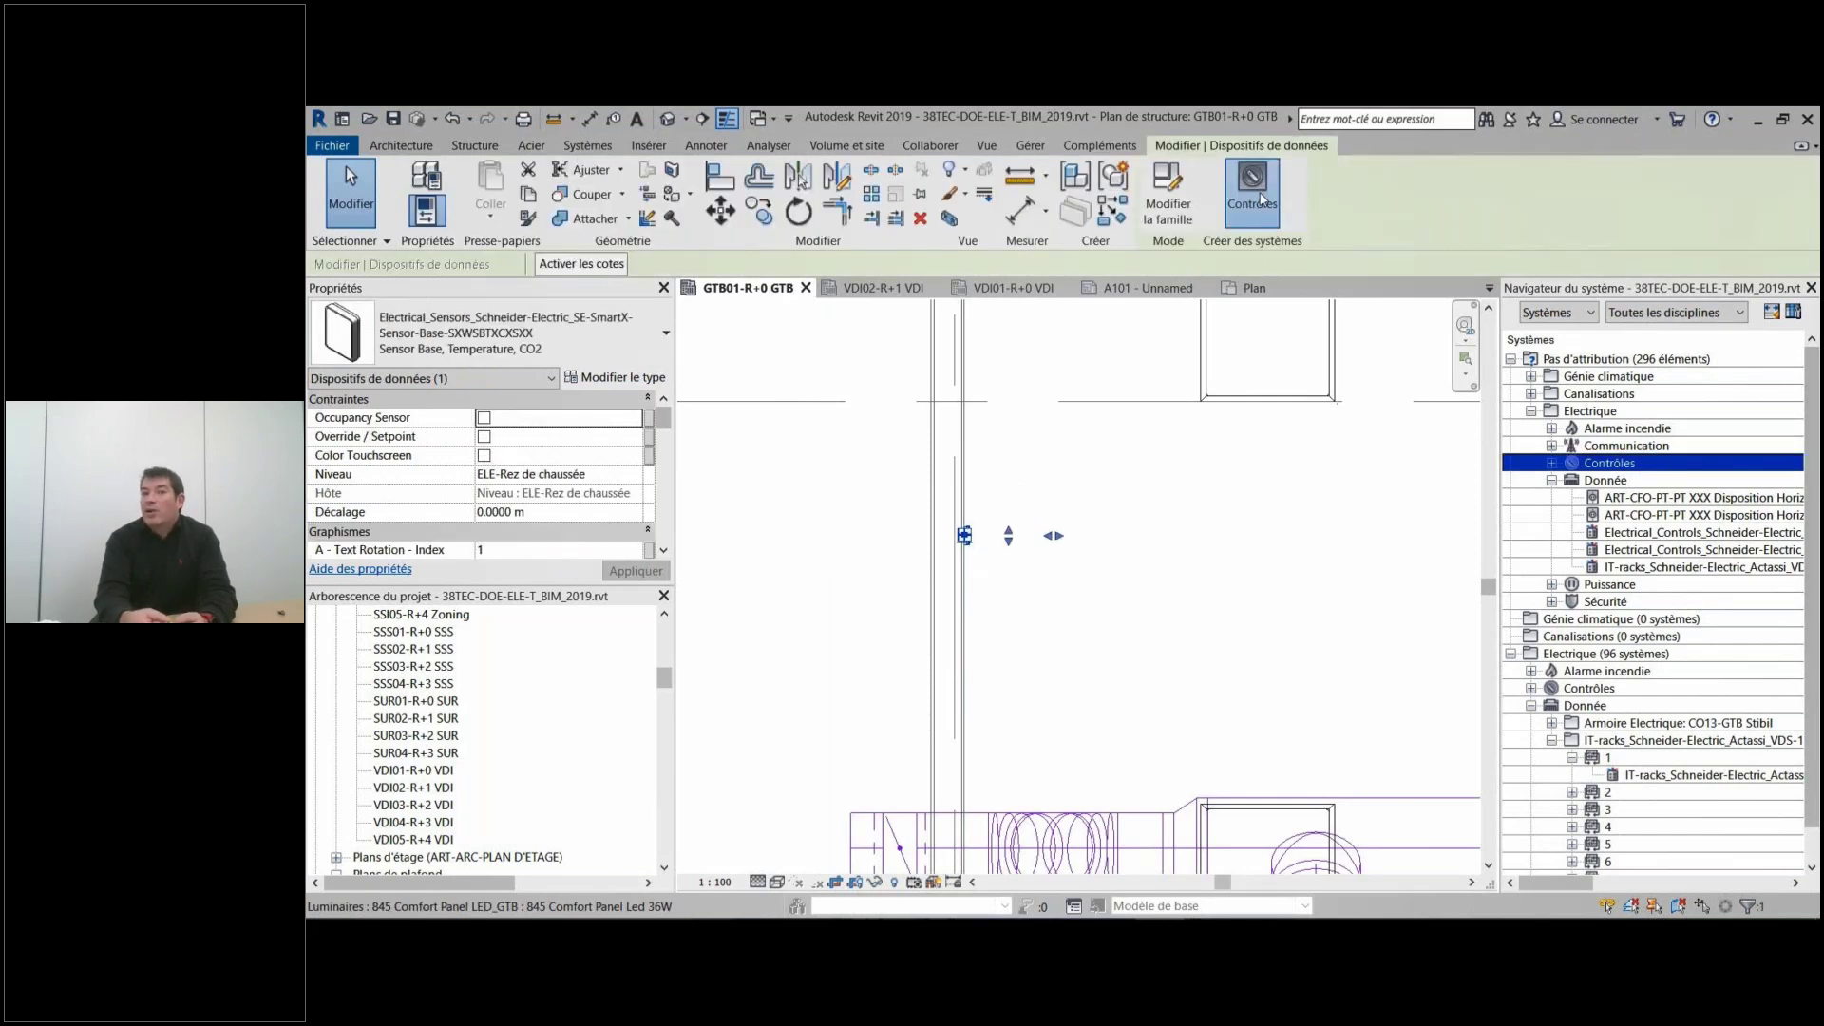
{"action": "left_click", "coordinate": [1259, 200]}
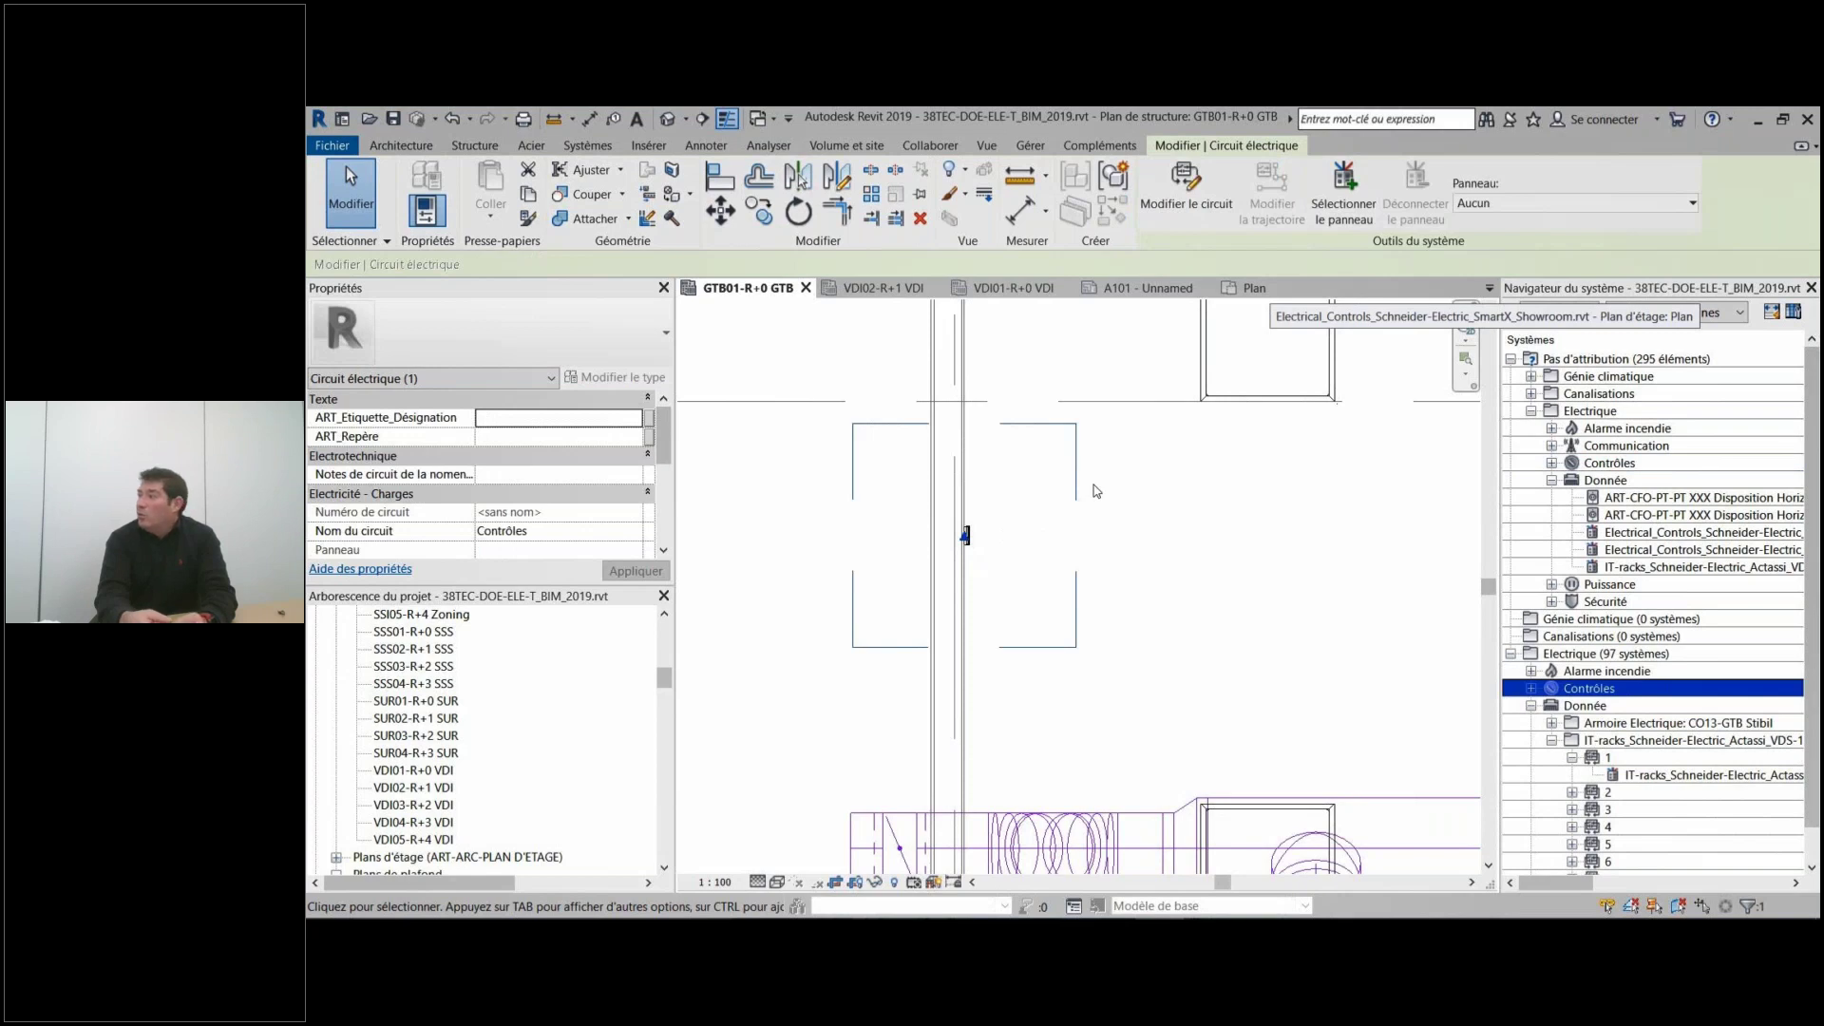
{"action": "left_click", "coordinate": [1575, 203]}
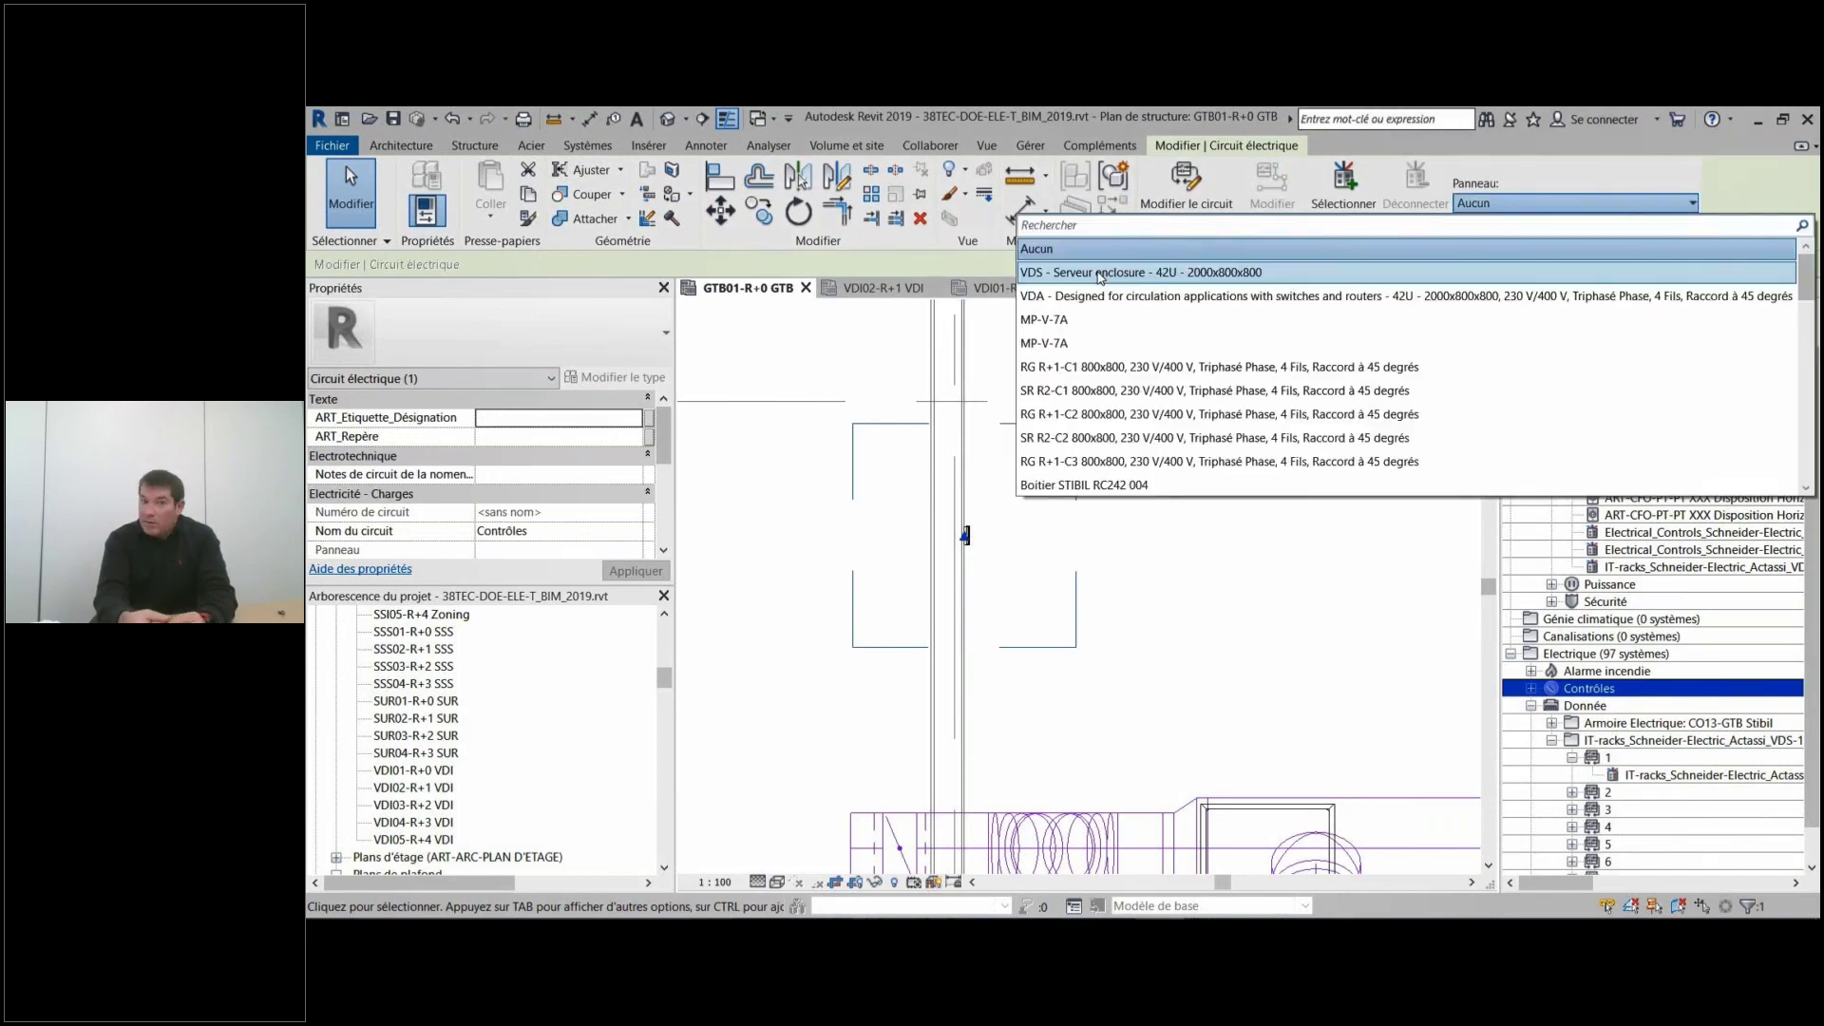
{"action": "scroll", "coordinate": [1102, 286], "scroll_direction": "down", "scroll_amount": 3}
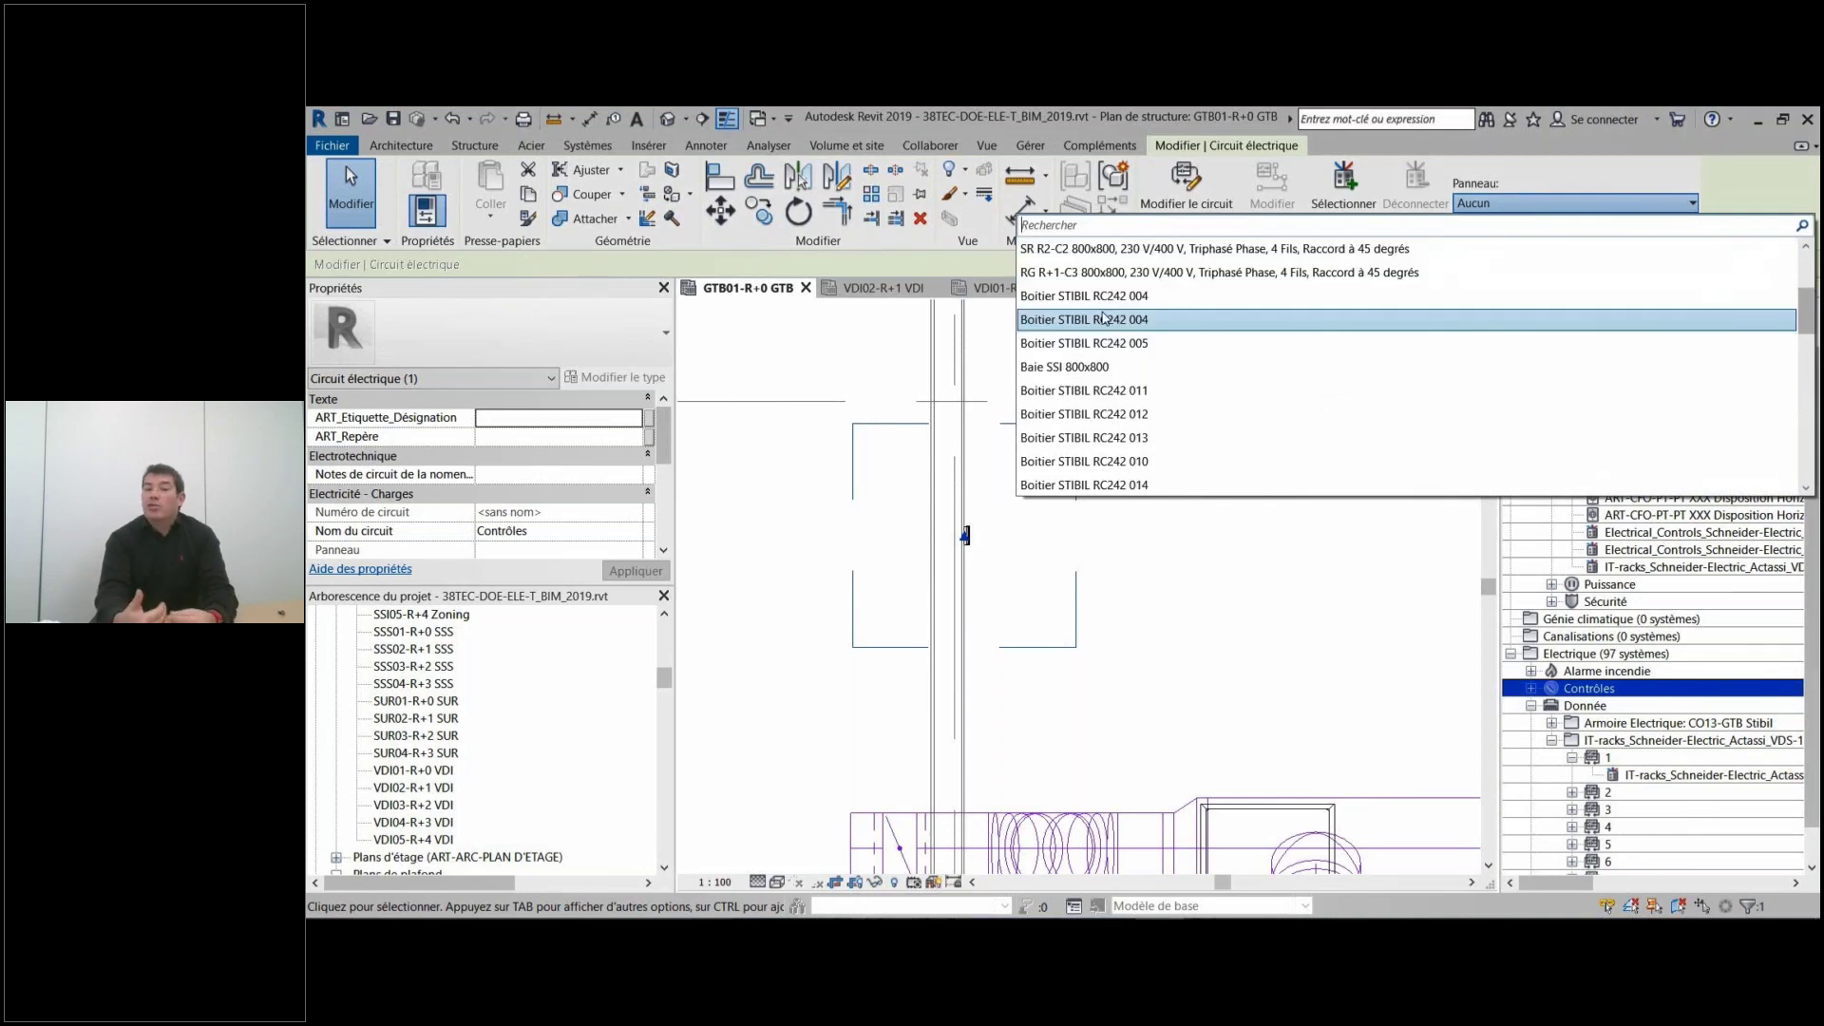
{"action": "left_click", "coordinate": [1104, 319]}
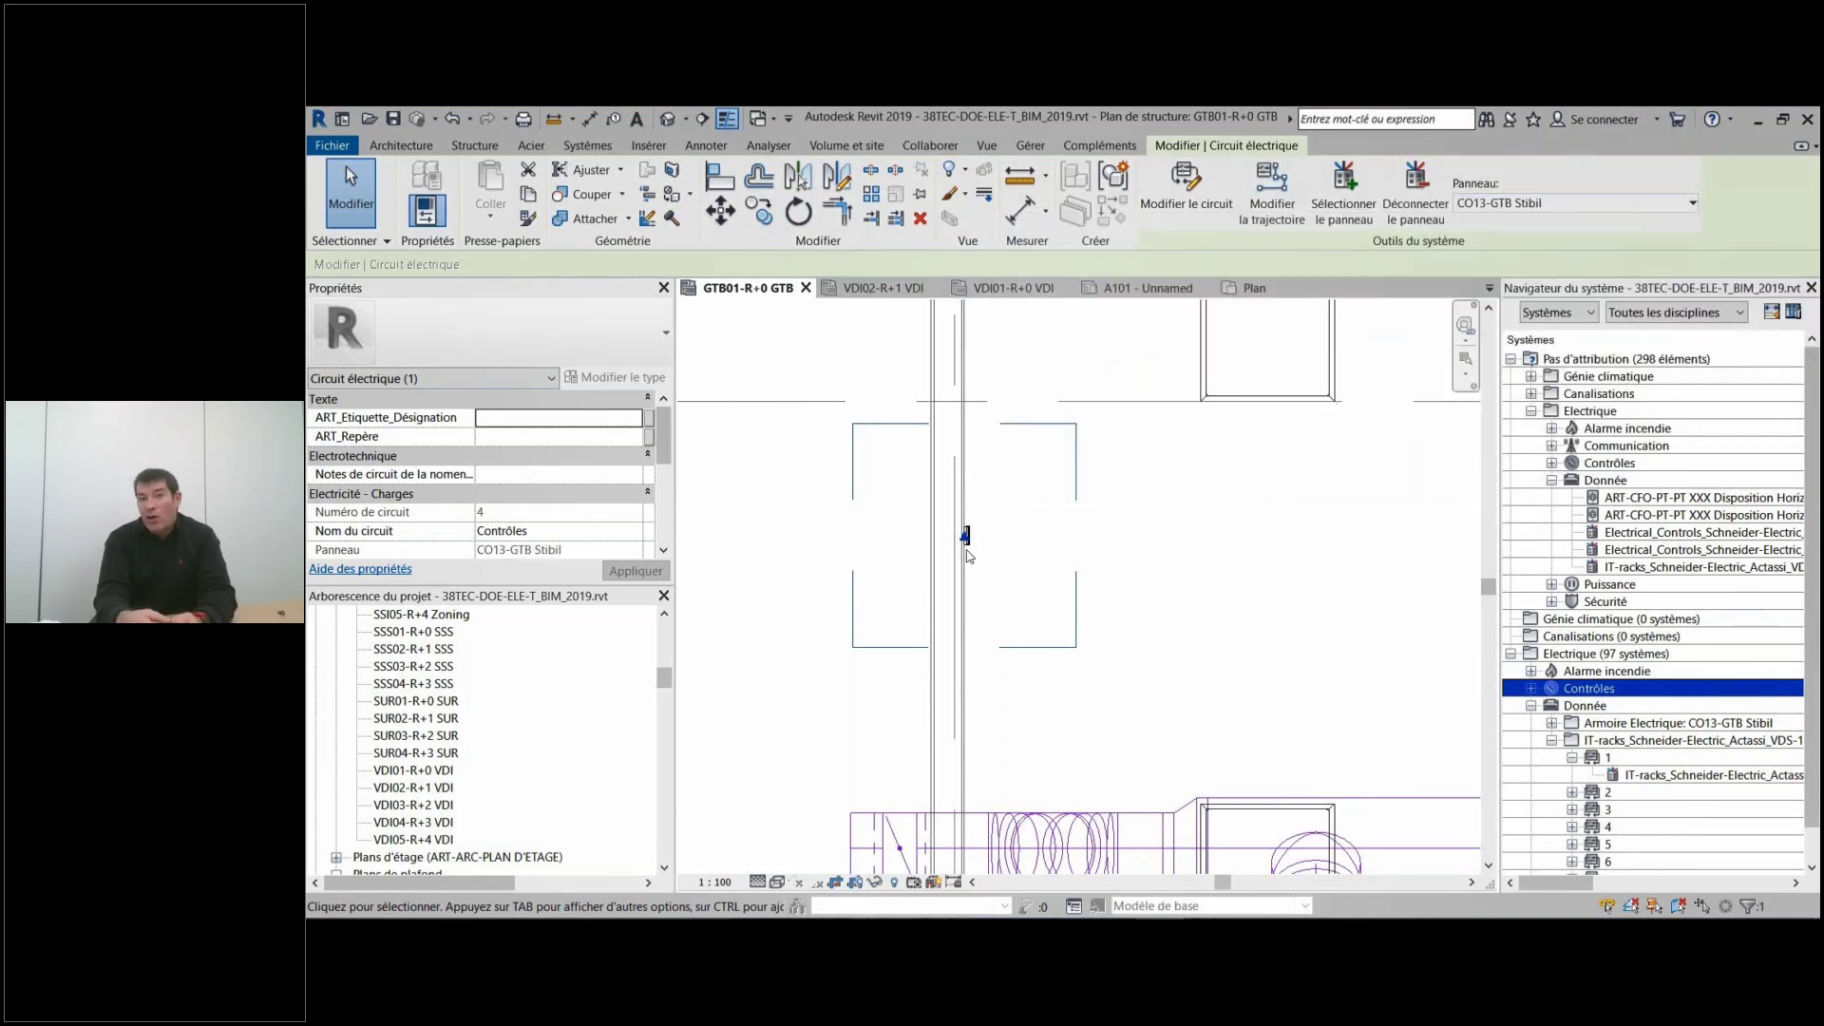
{"action": "left_click", "coordinate": [1194, 568]}
{"action": "scroll", "coordinate": [1106, 560], "scroll_direction": "down", "scroll_amount": 2}
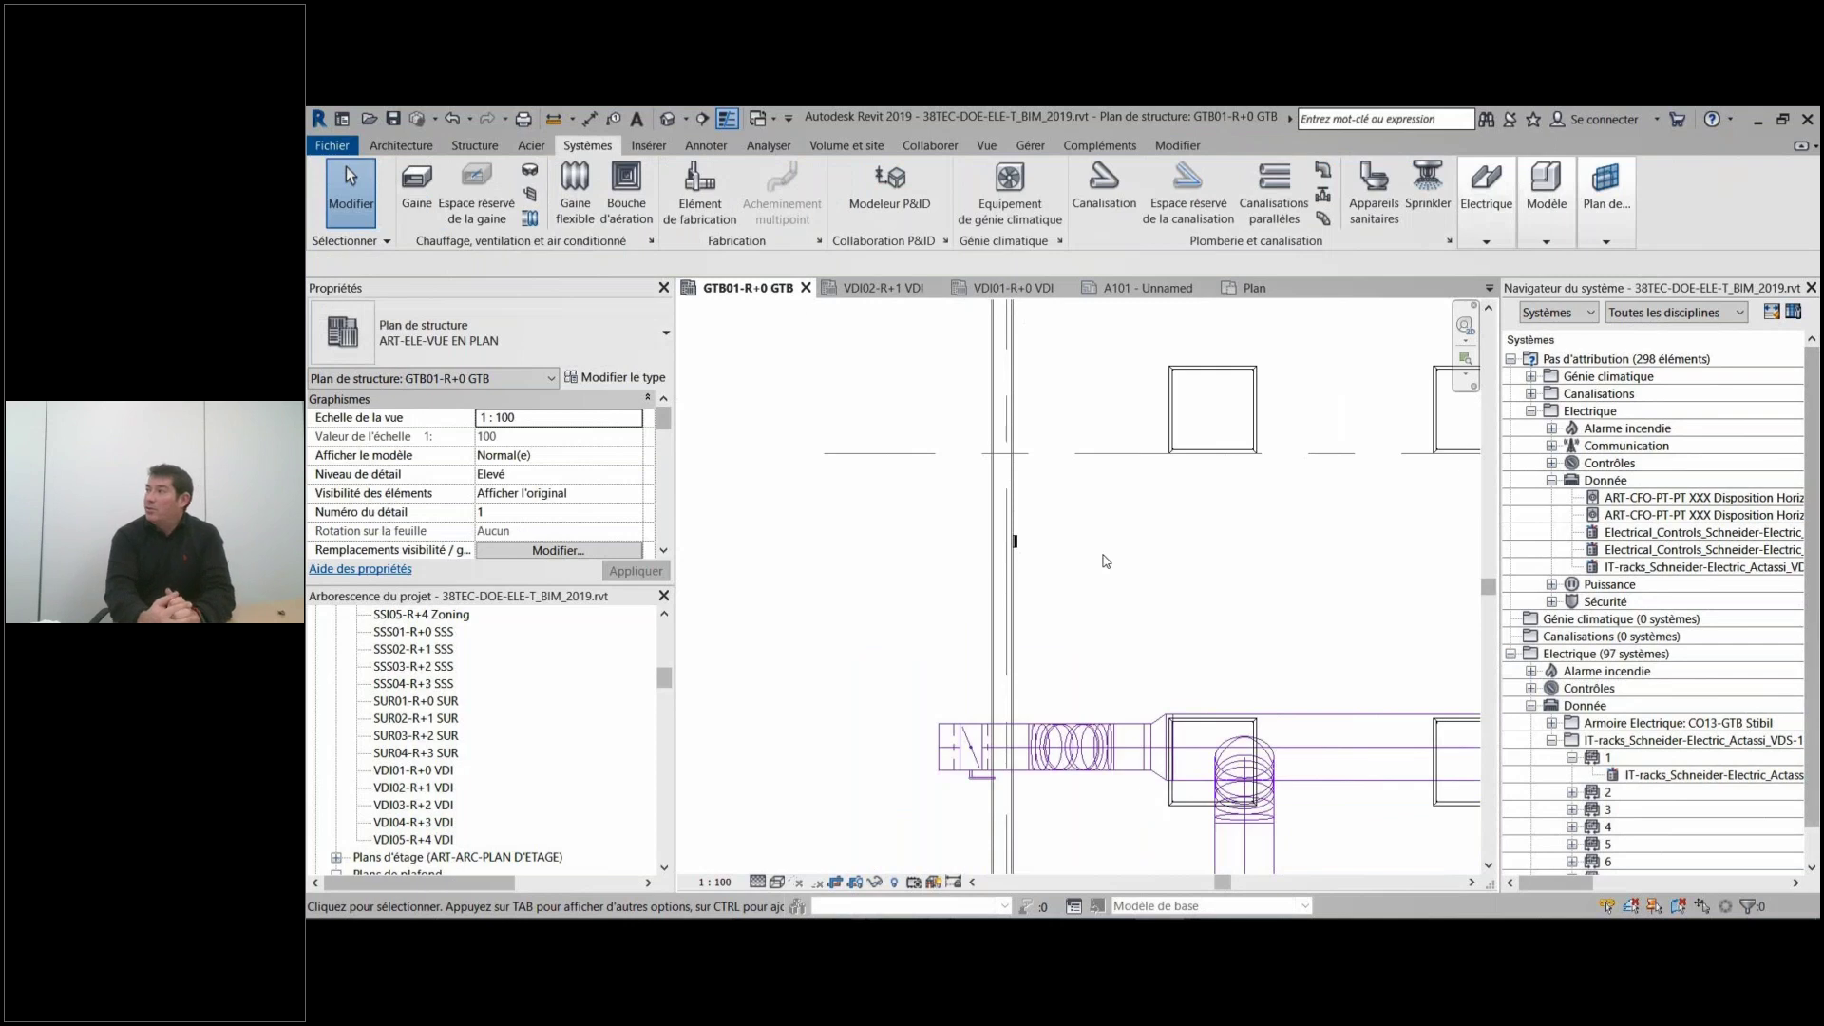
Check the wall sensor's controls circuit by selecting the sensor and panel CO13-GTB Stibil among the electrical systems.
{"action": "scroll", "coordinate": [1105, 560], "scroll_direction": "down", "scroll_amount": 3}
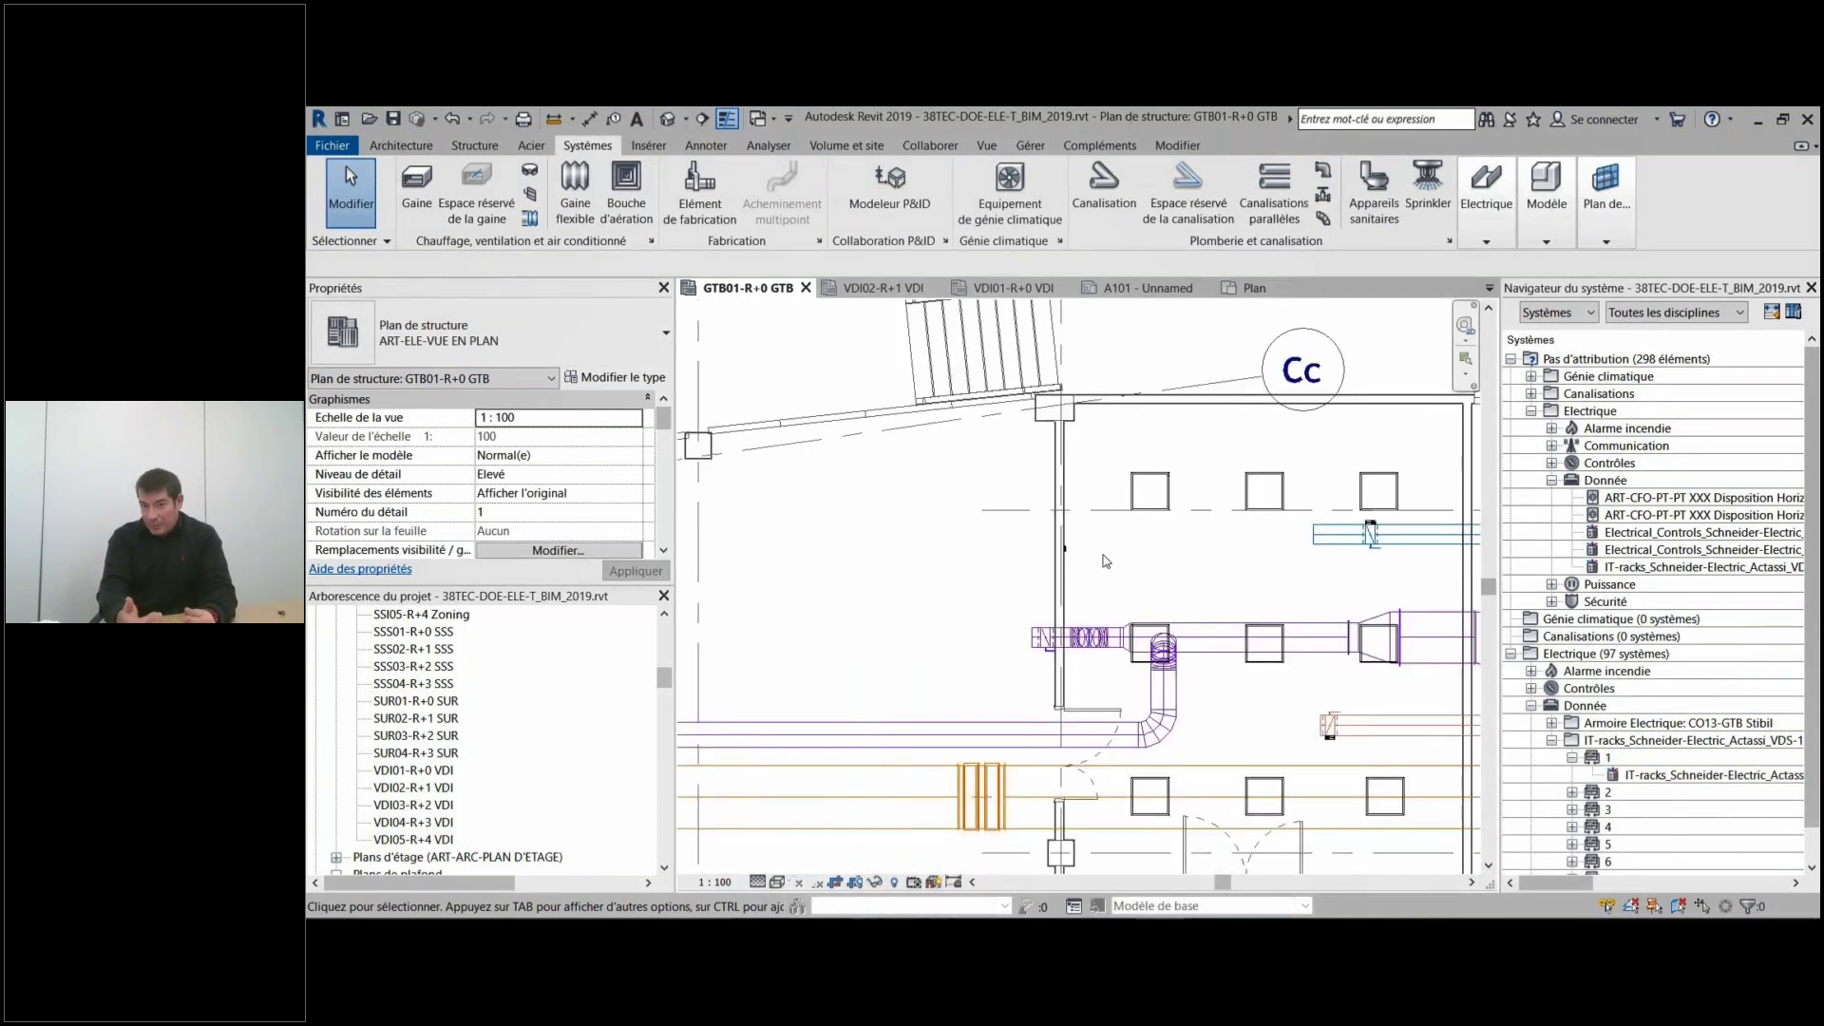
{"action": "scroll", "coordinate": [1060, 556], "scroll_direction": "up", "scroll_amount": 2}
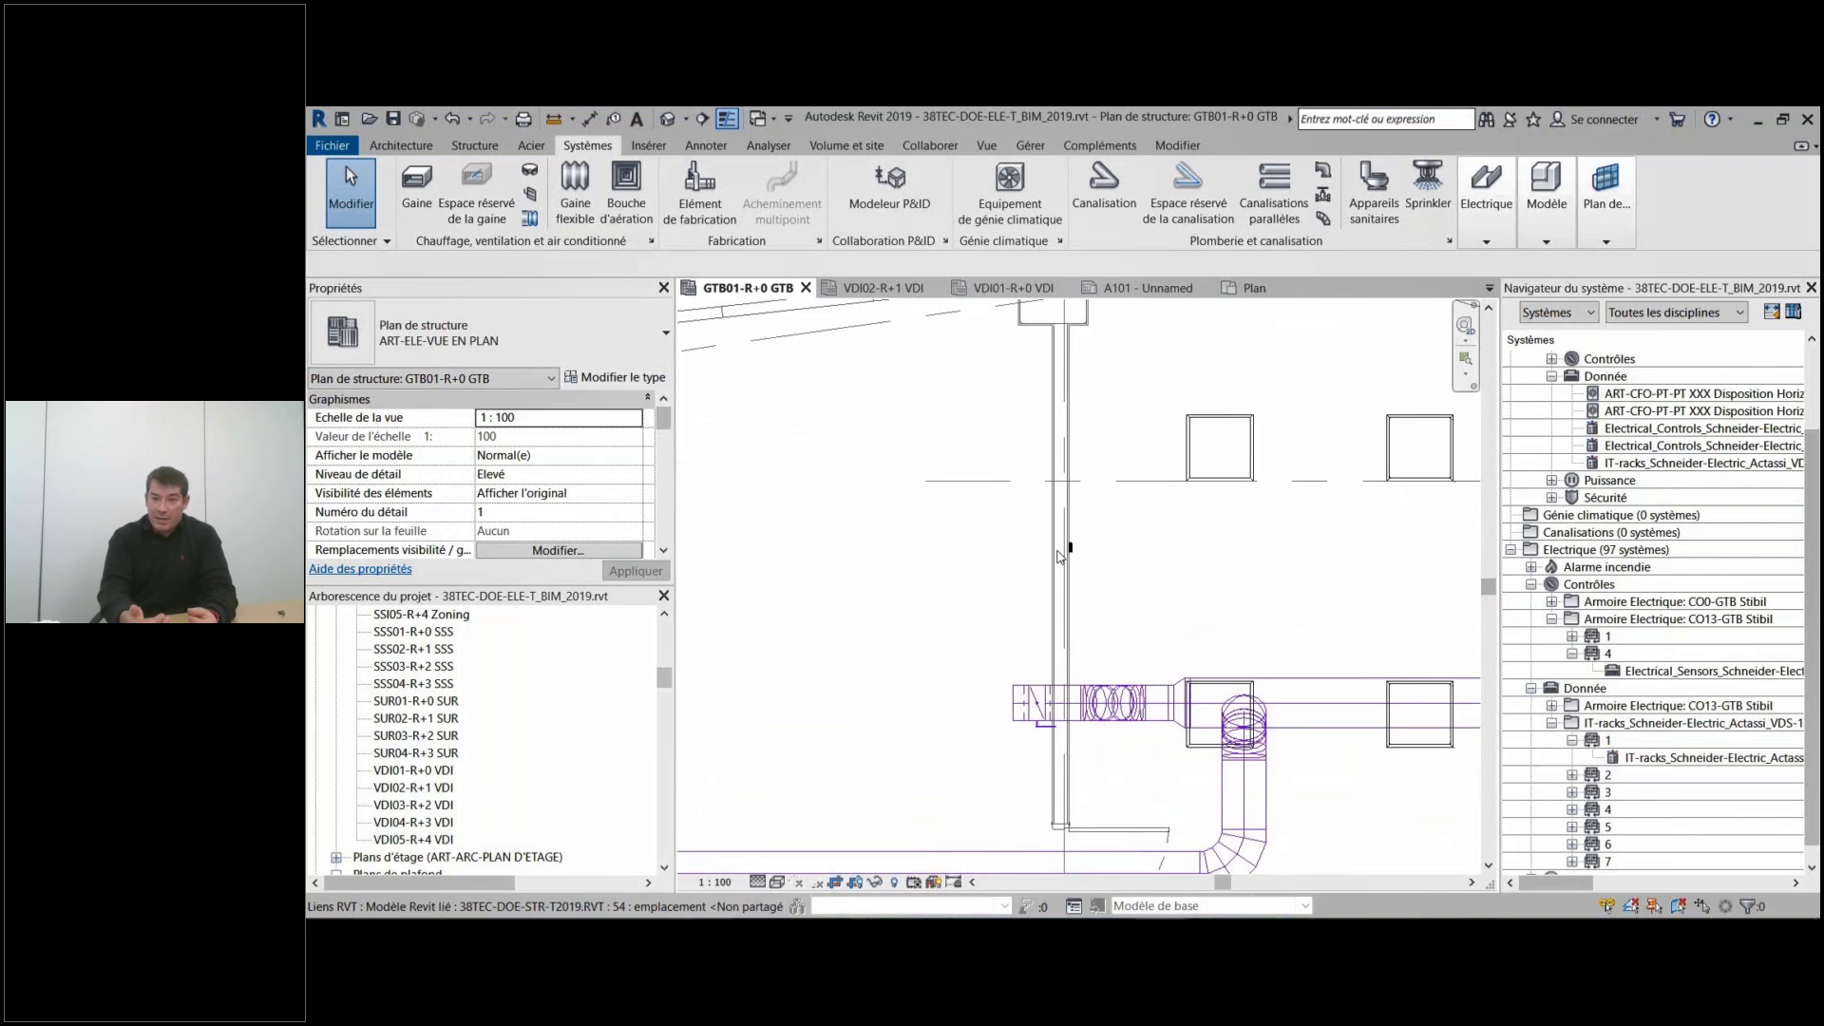
{"action": "left_click", "coordinate": [1672, 670]}
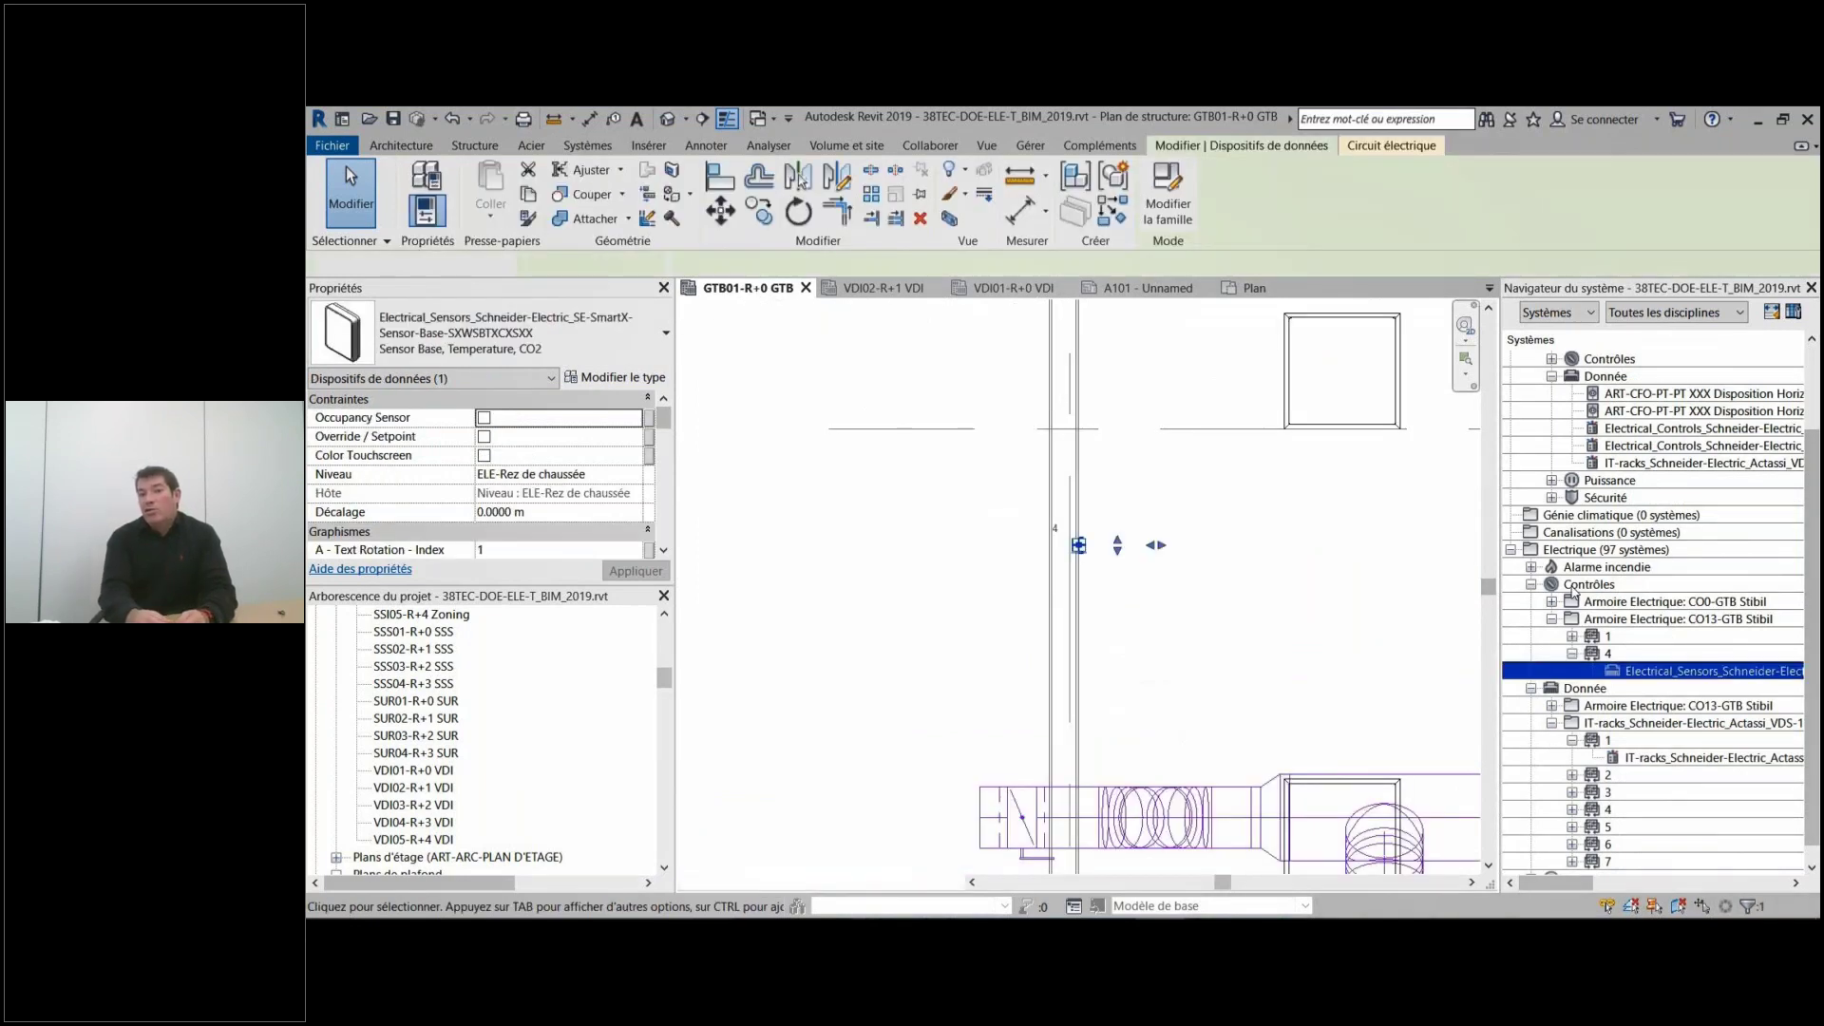
{"action": "left_click", "coordinate": [1604, 619]}
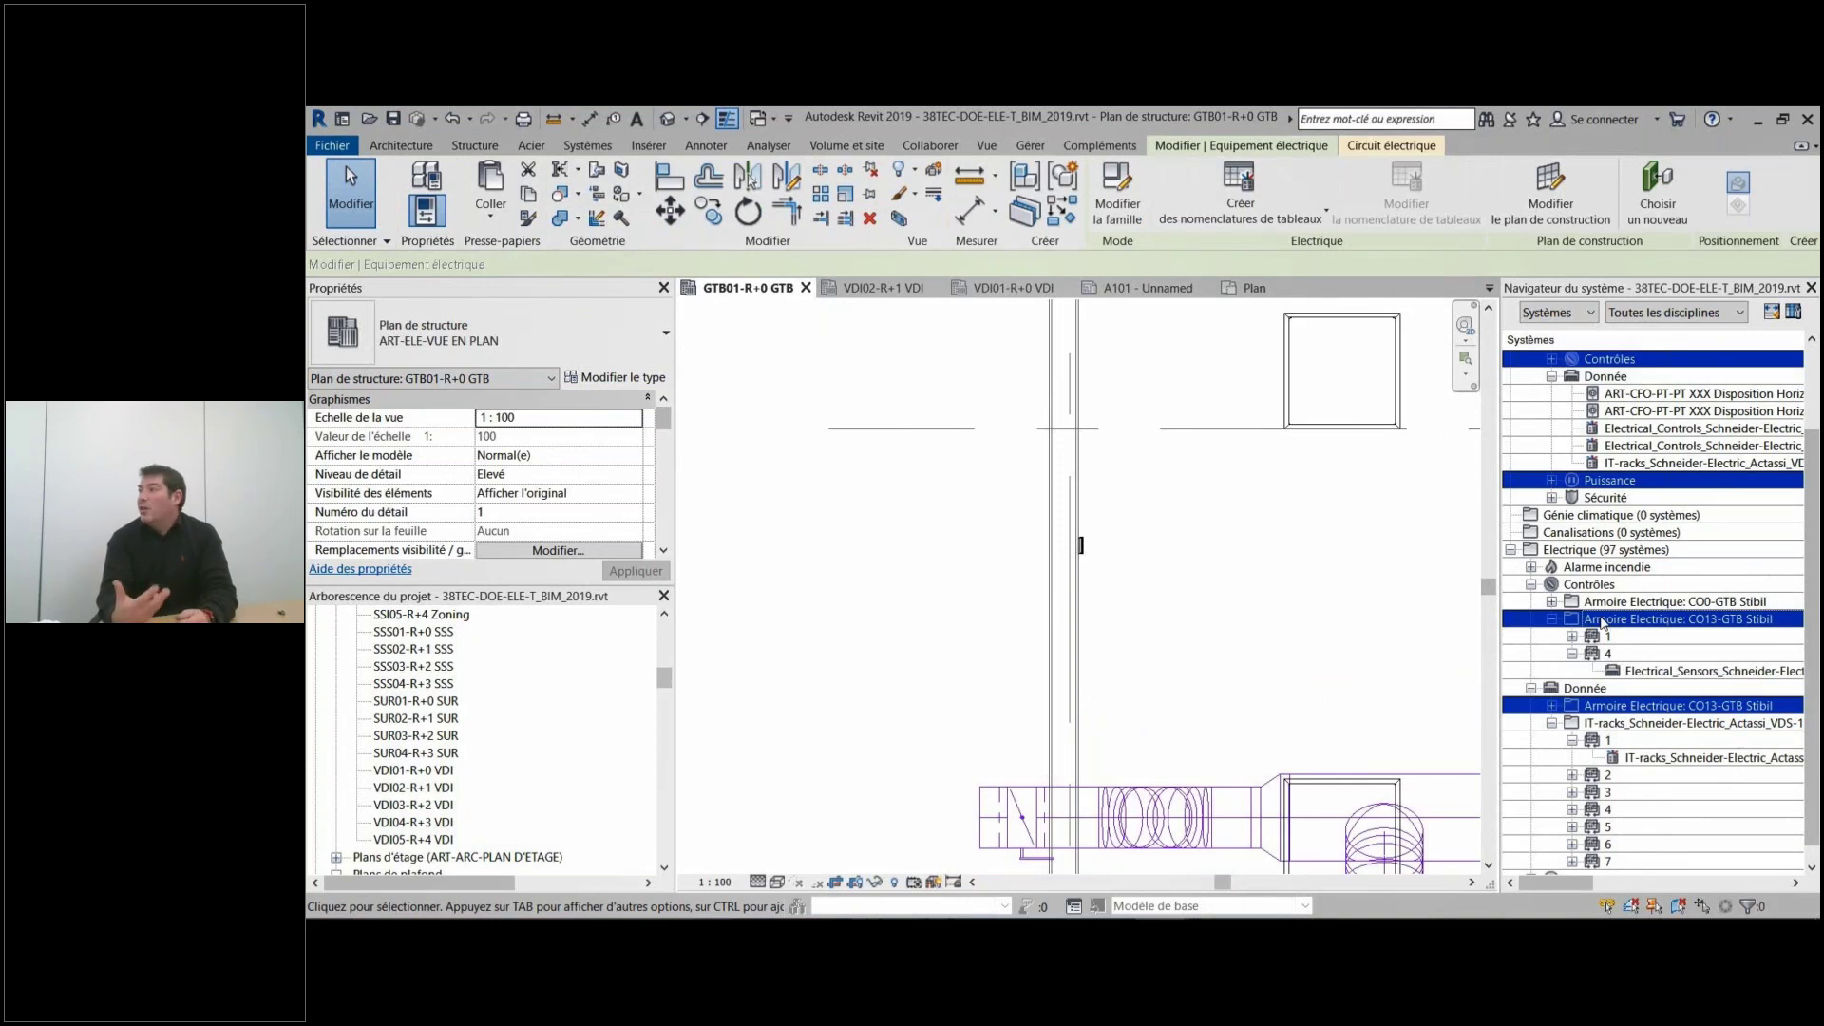
{"action": "left_click", "coordinate": [1672, 671]}
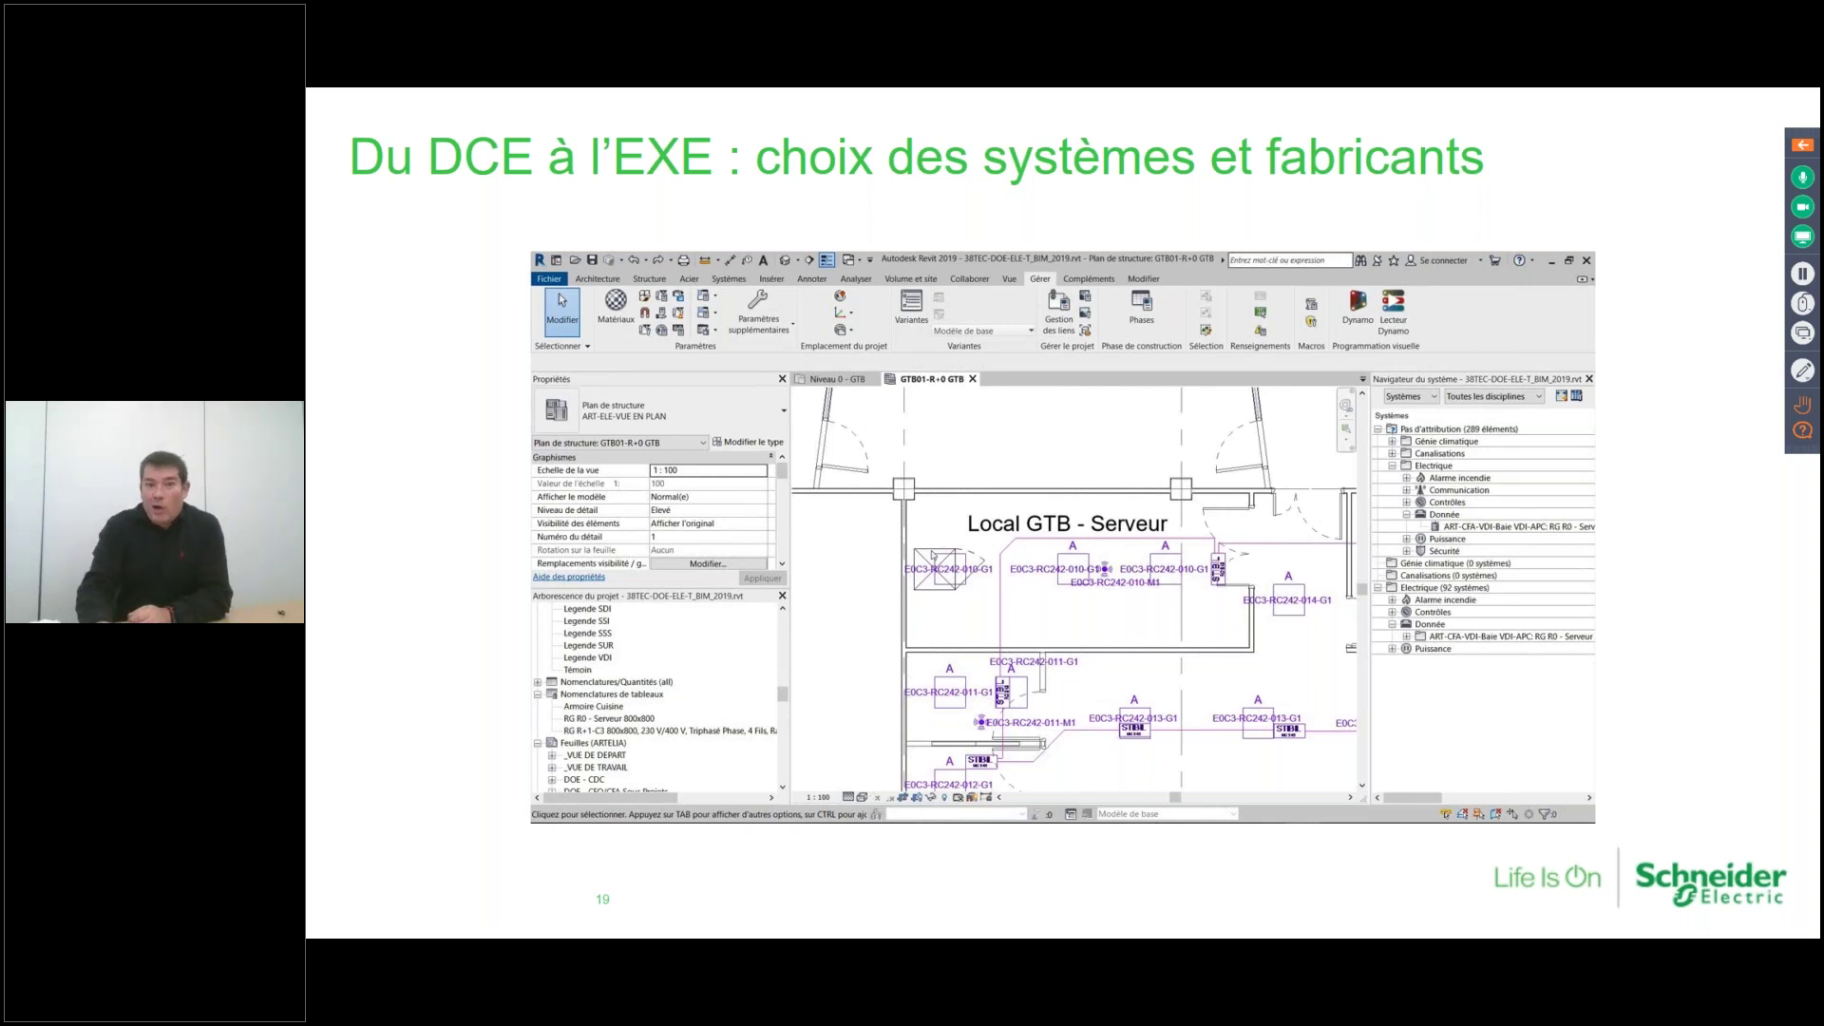
{"action": "mouse_move", "coordinate": [1015, 518]}
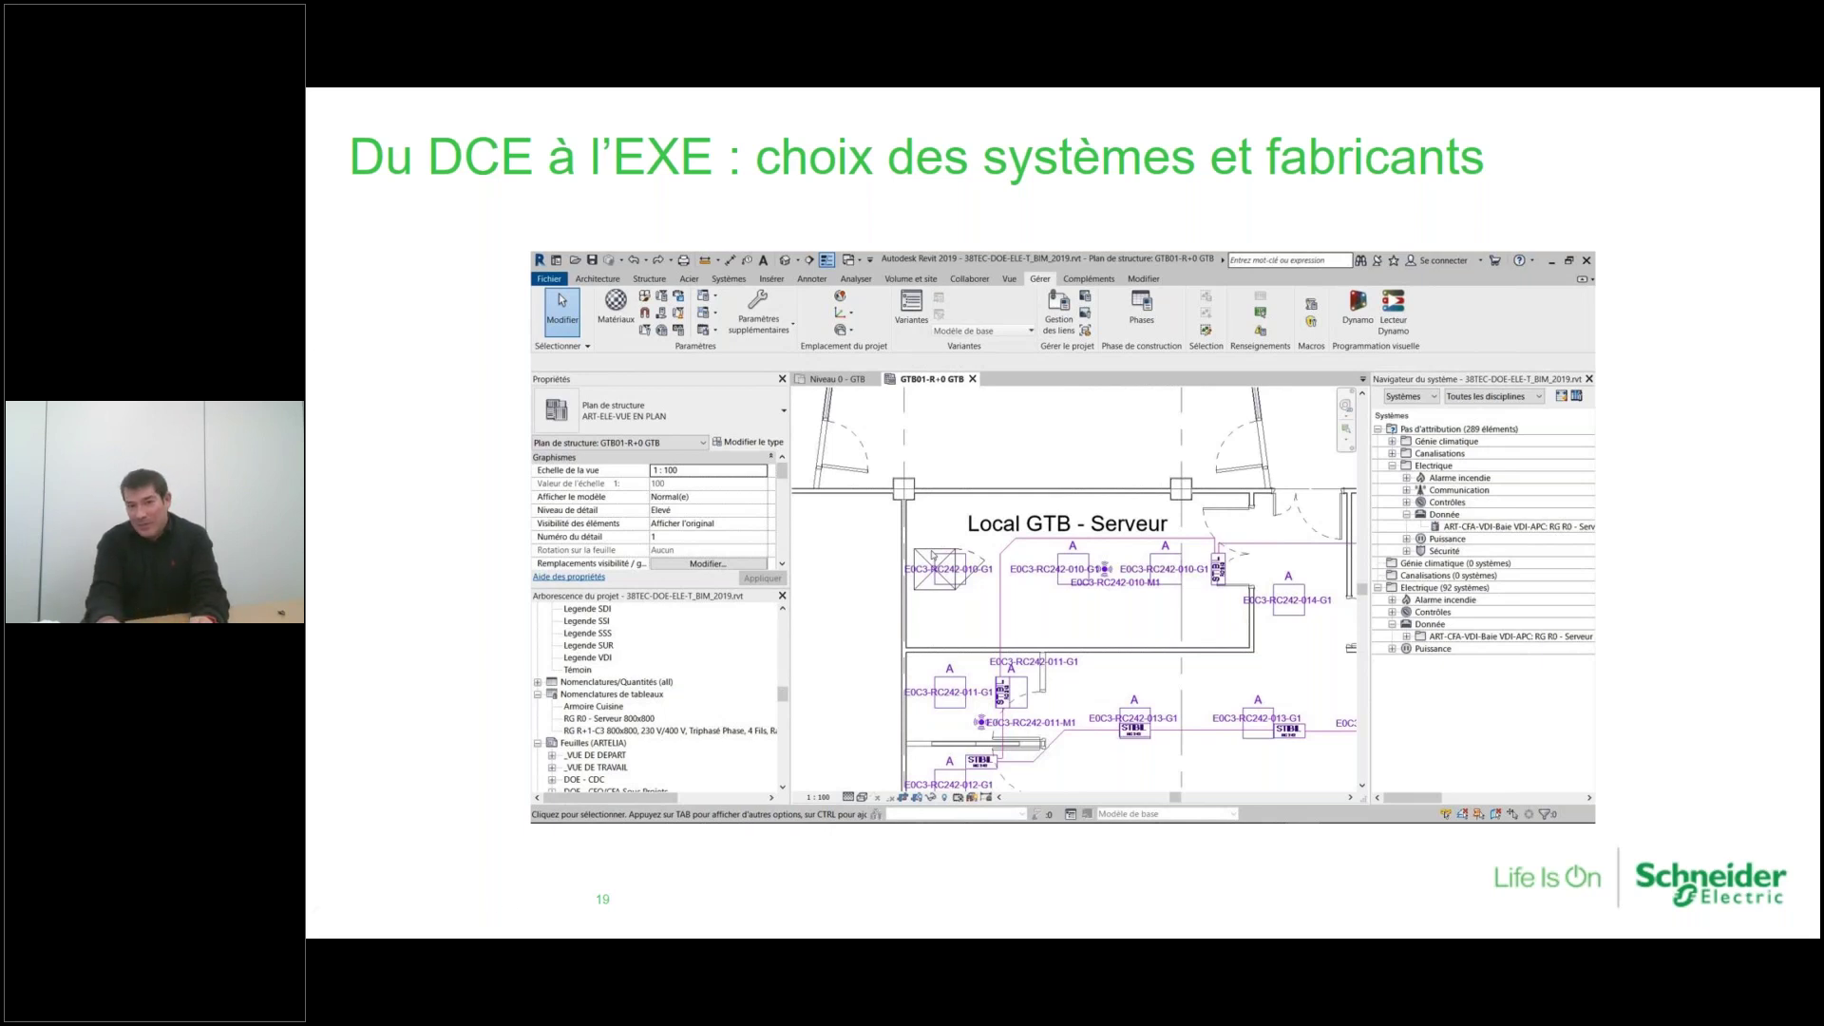
{"action": "mouse_move", "coordinate": [1235, 489]}
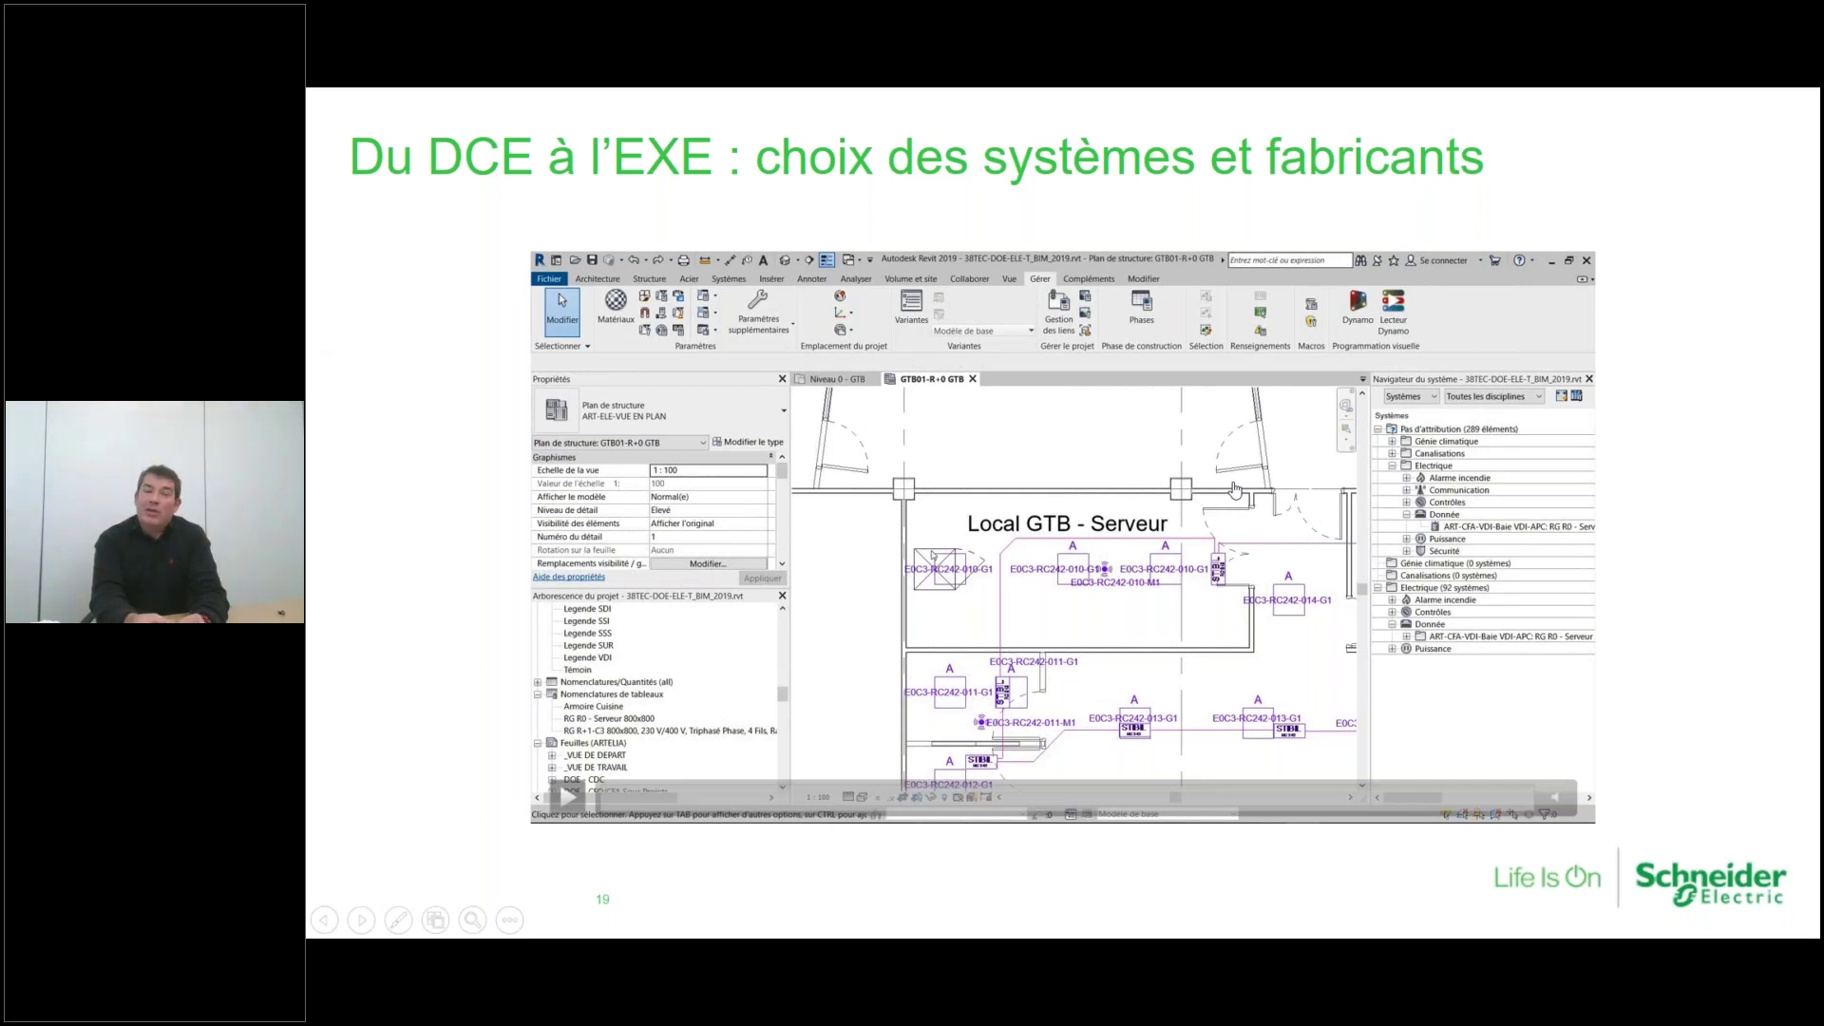
{"action": "left_click", "coordinate": [1235, 489]}
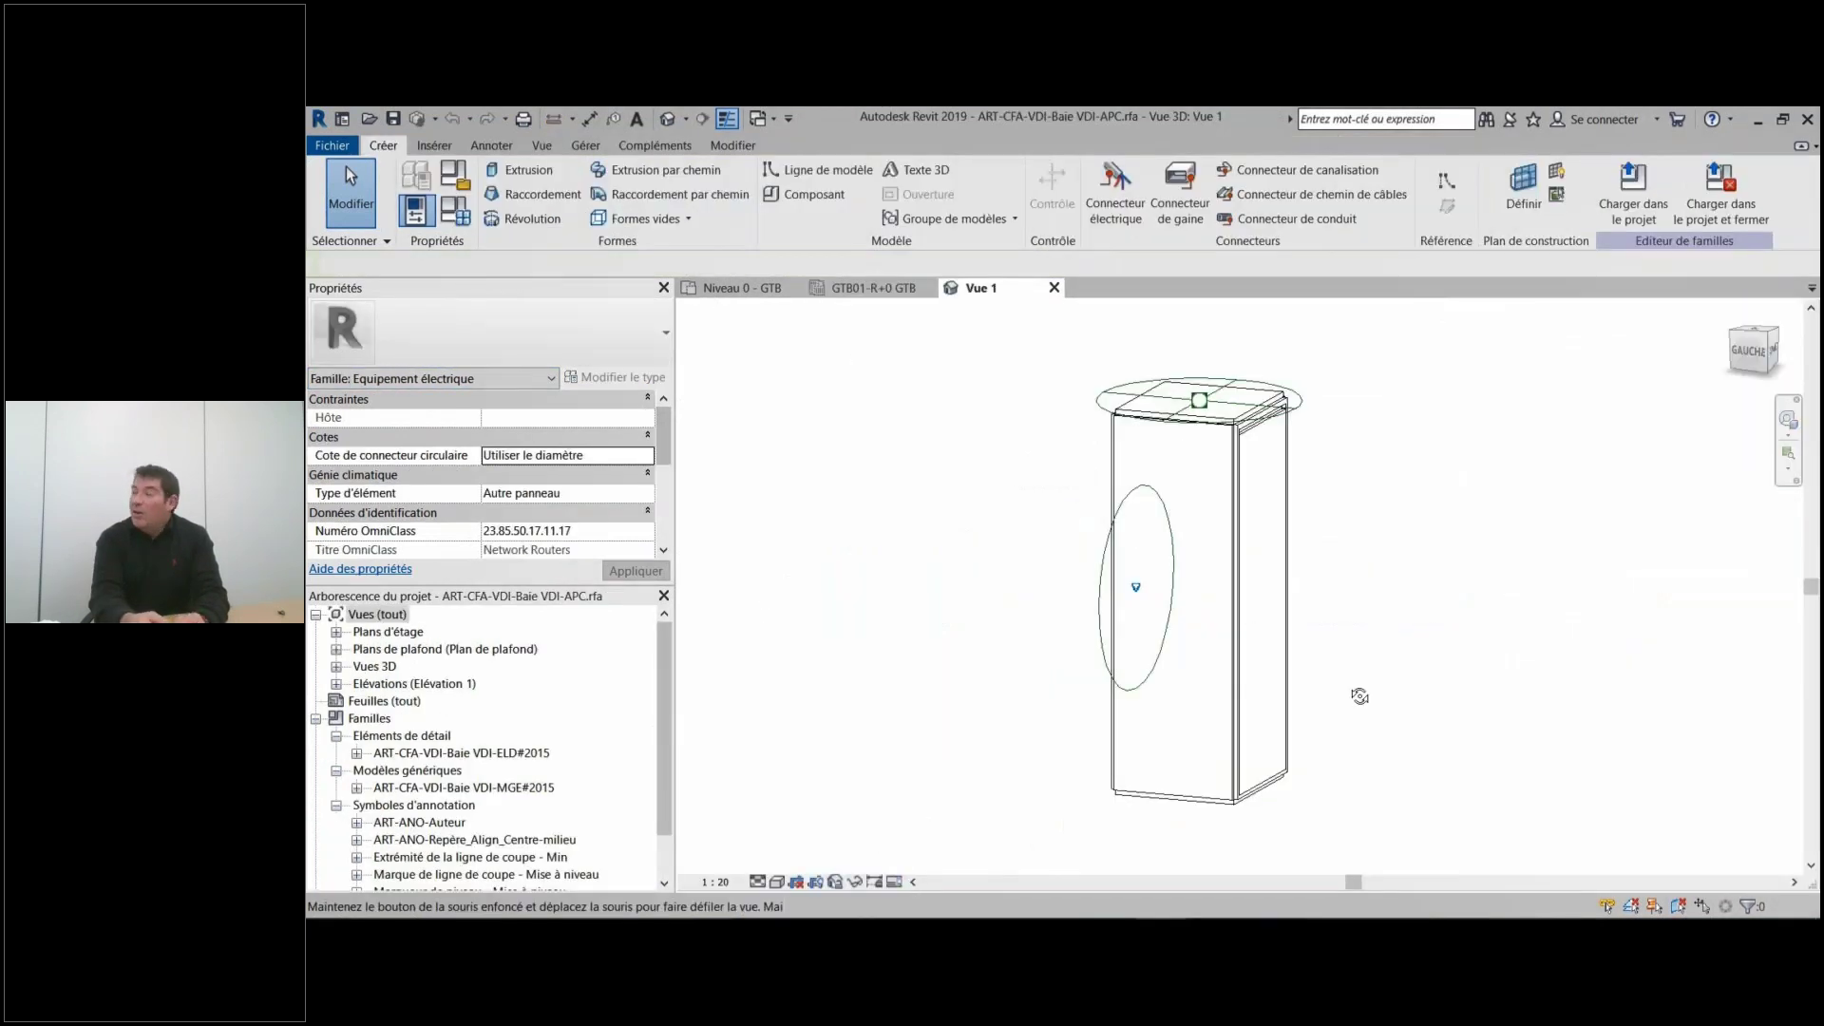
Inspect the connectors and type parameters of the ART-CFA-VDI-Baie VDI-APC rack family, and close it without saving.
{"action": "middle_click_drag", "start_coordinate": [1360, 697], "coordinate": [1267, 685], "text": "shift"}
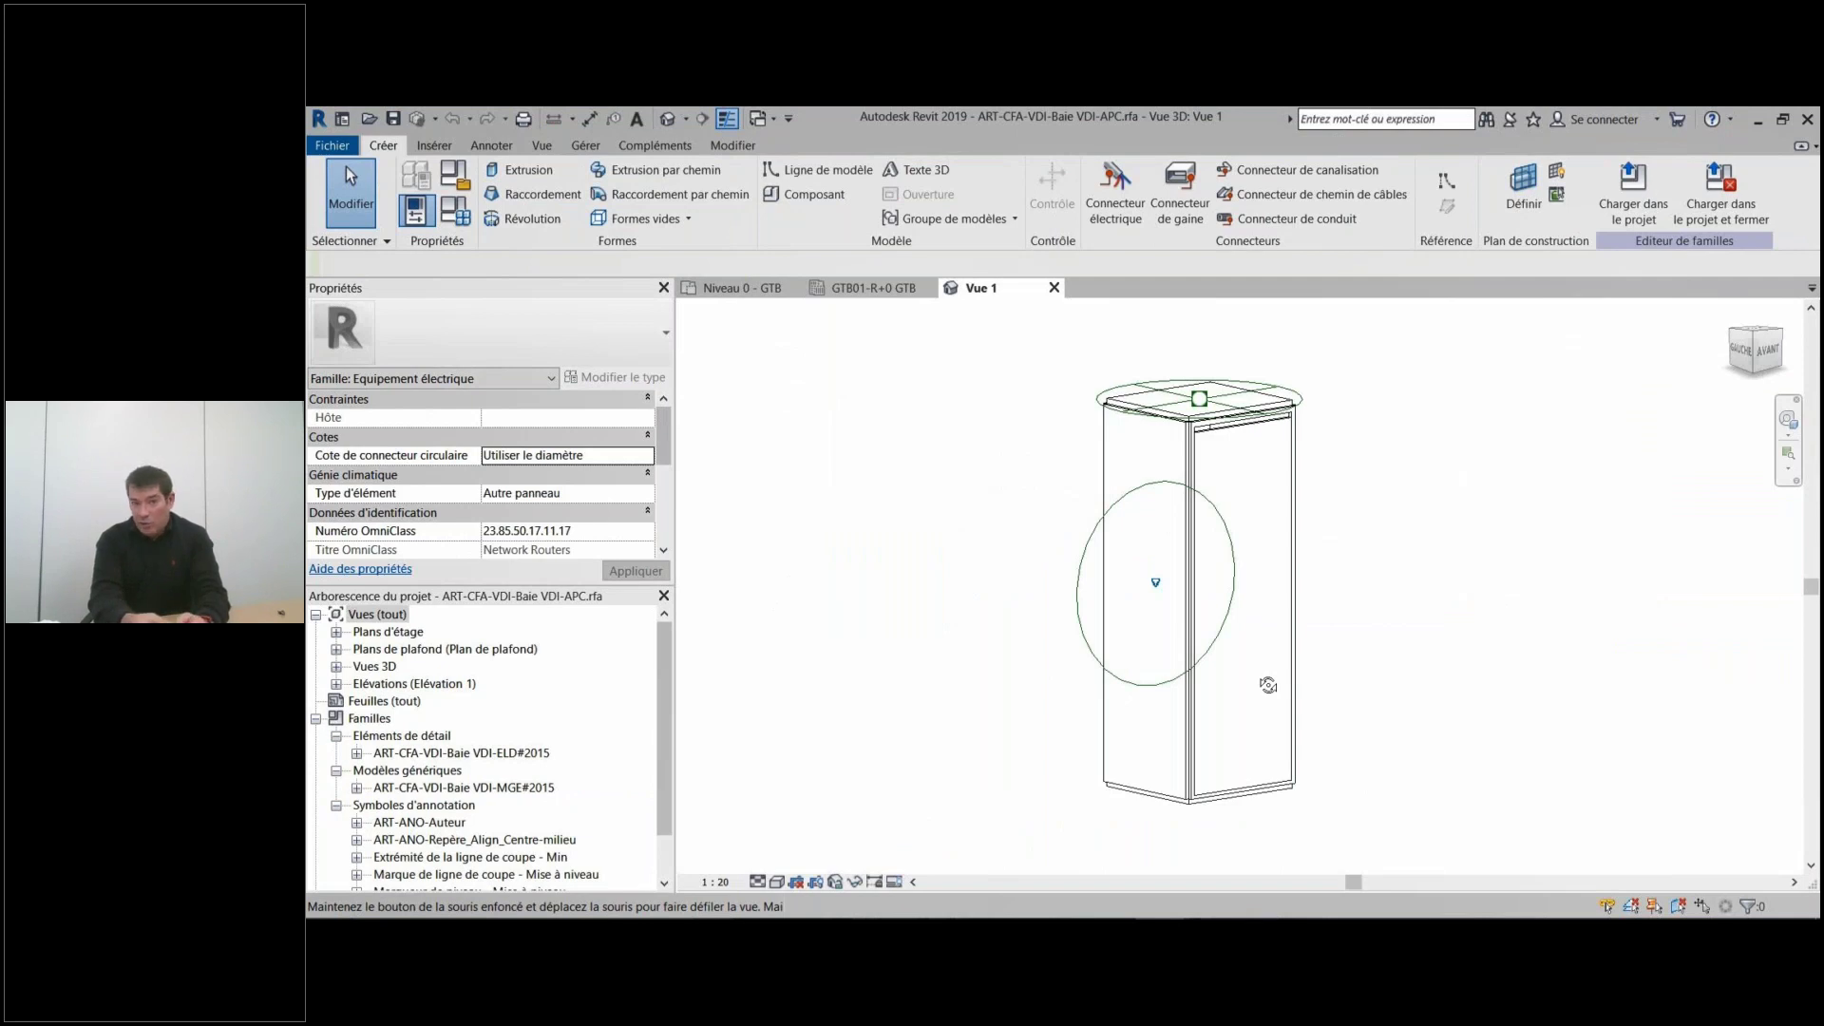
{"action": "left_click", "coordinate": [455, 211]}
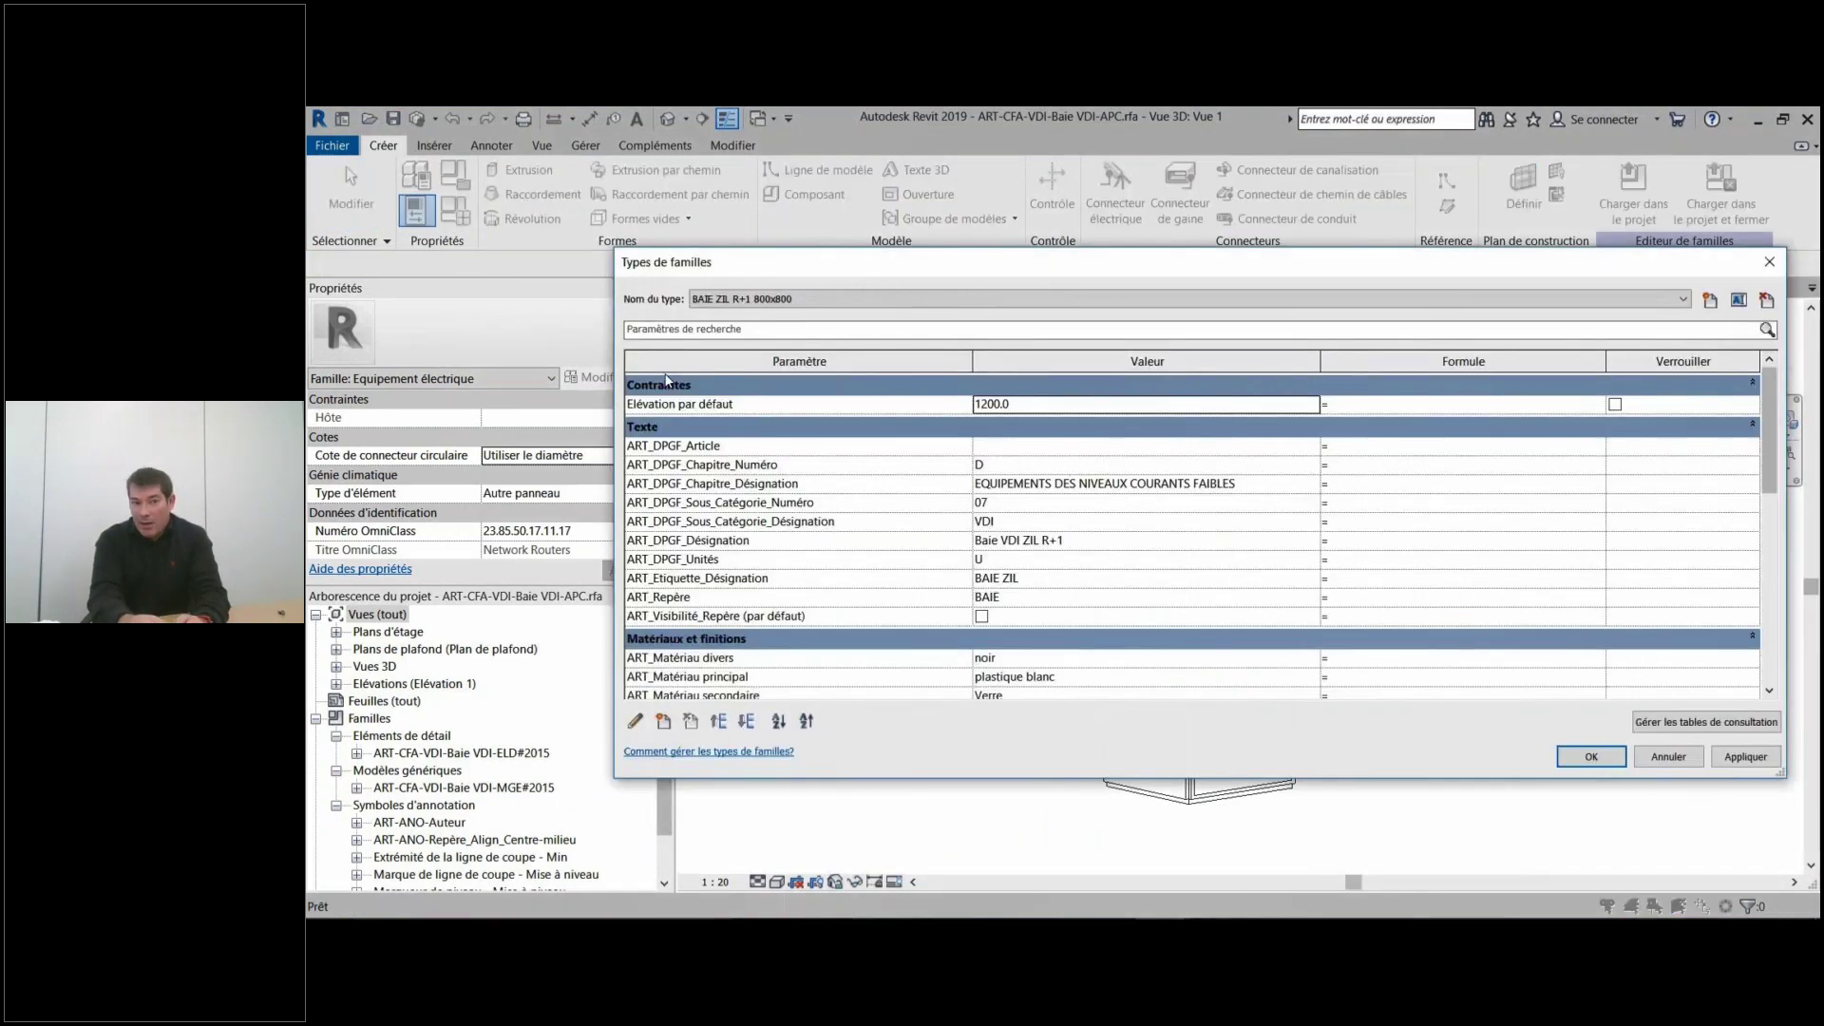
{"action": "scroll", "coordinate": [903, 463], "scroll_direction": "down", "scroll_amount": 5}
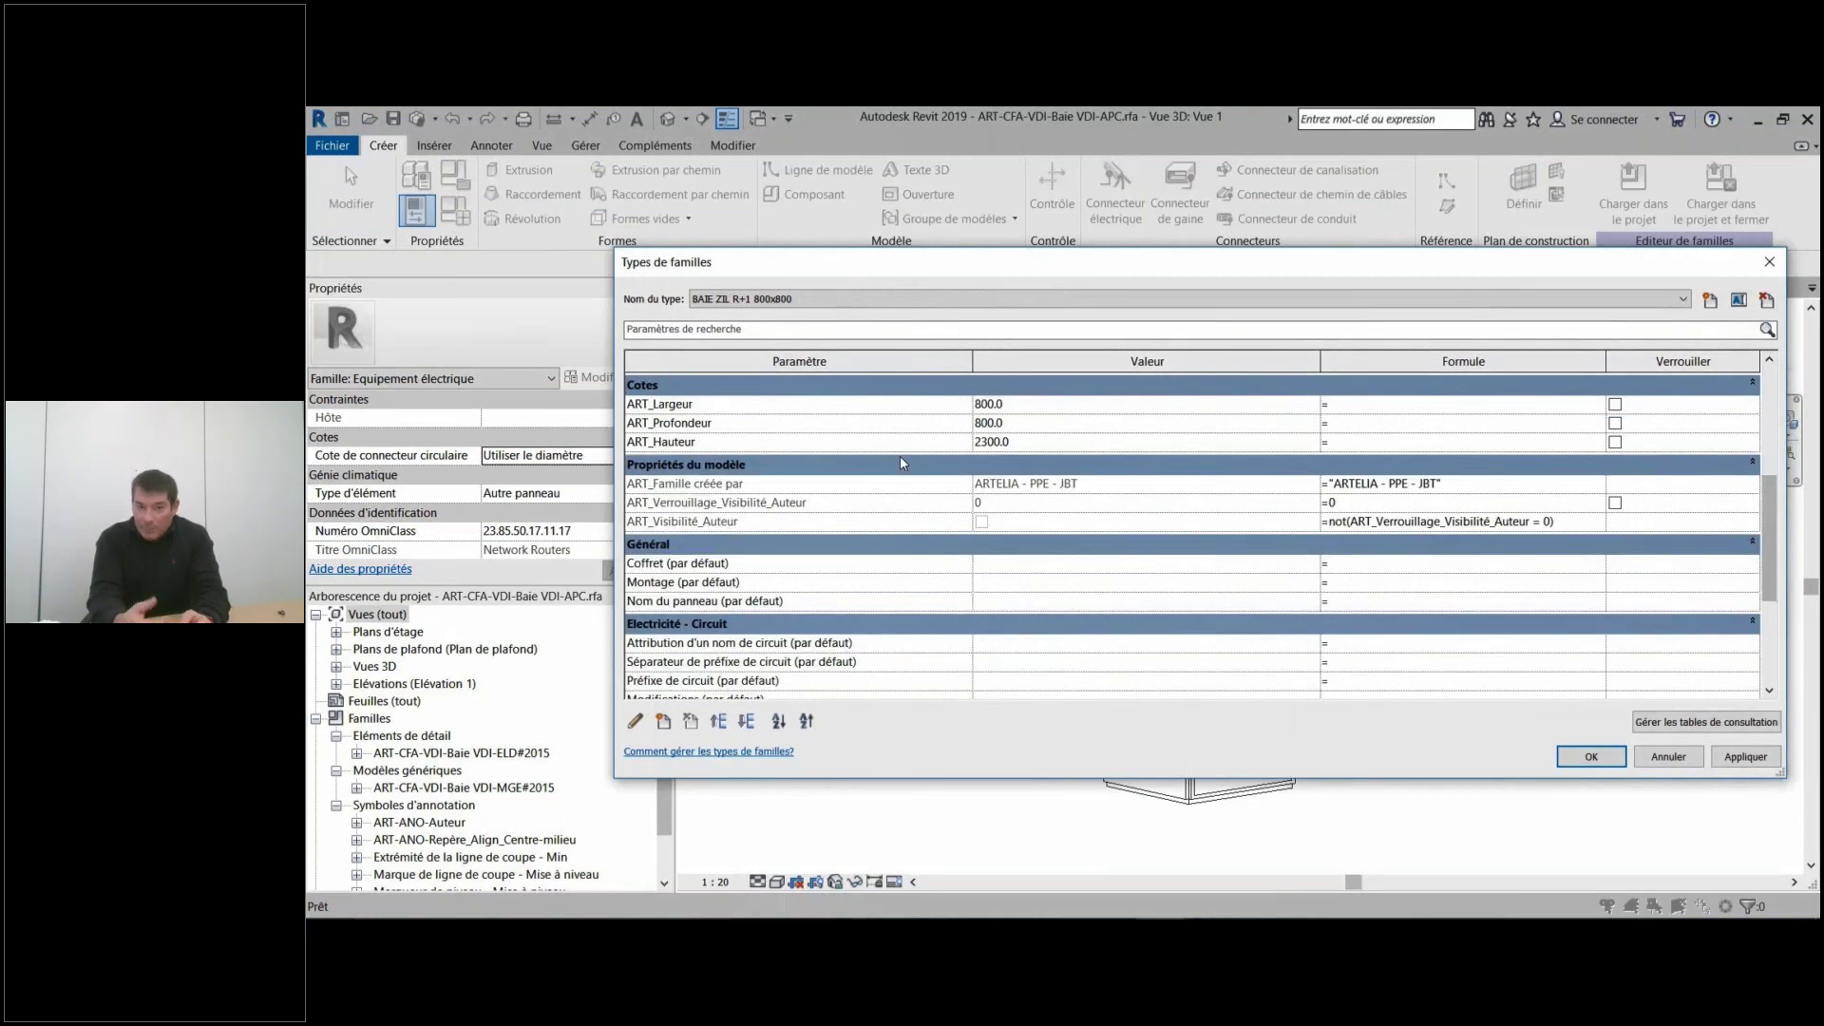
{"action": "scroll", "coordinate": [903, 462], "scroll_direction": "down", "scroll_amount": 5}
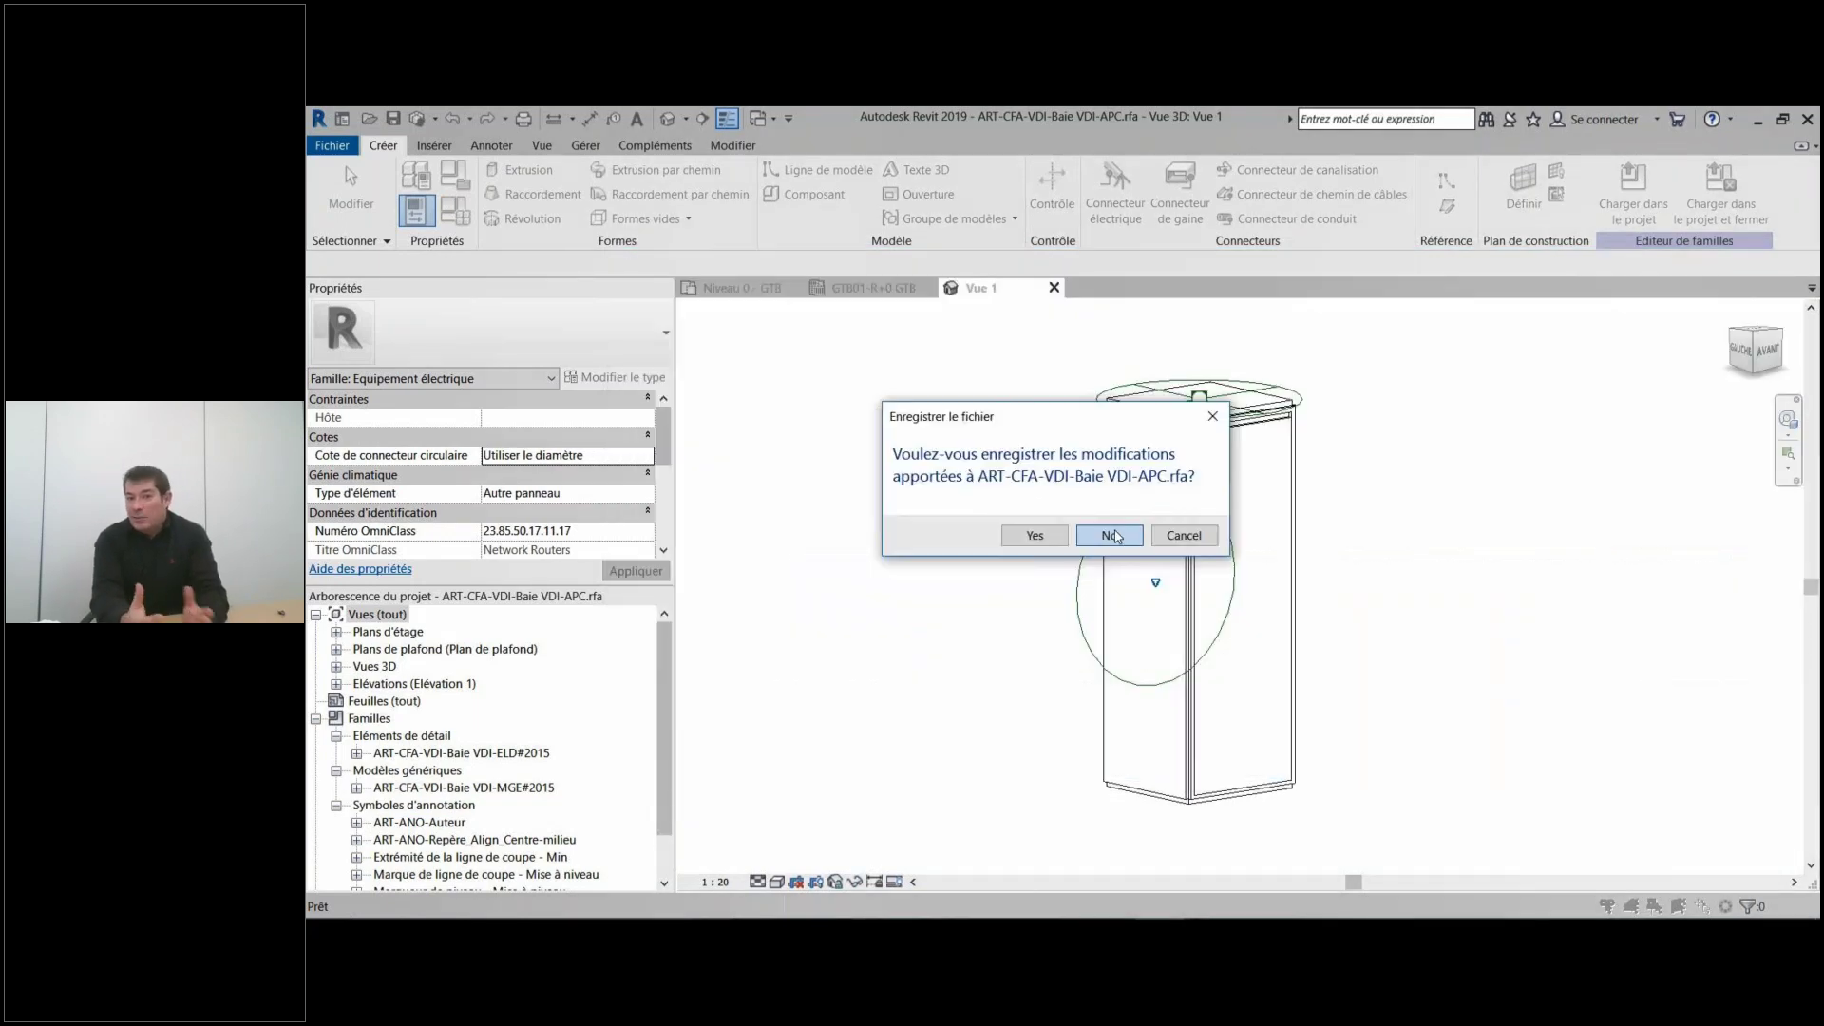
{"action": "left_click", "coordinate": [1110, 535]}
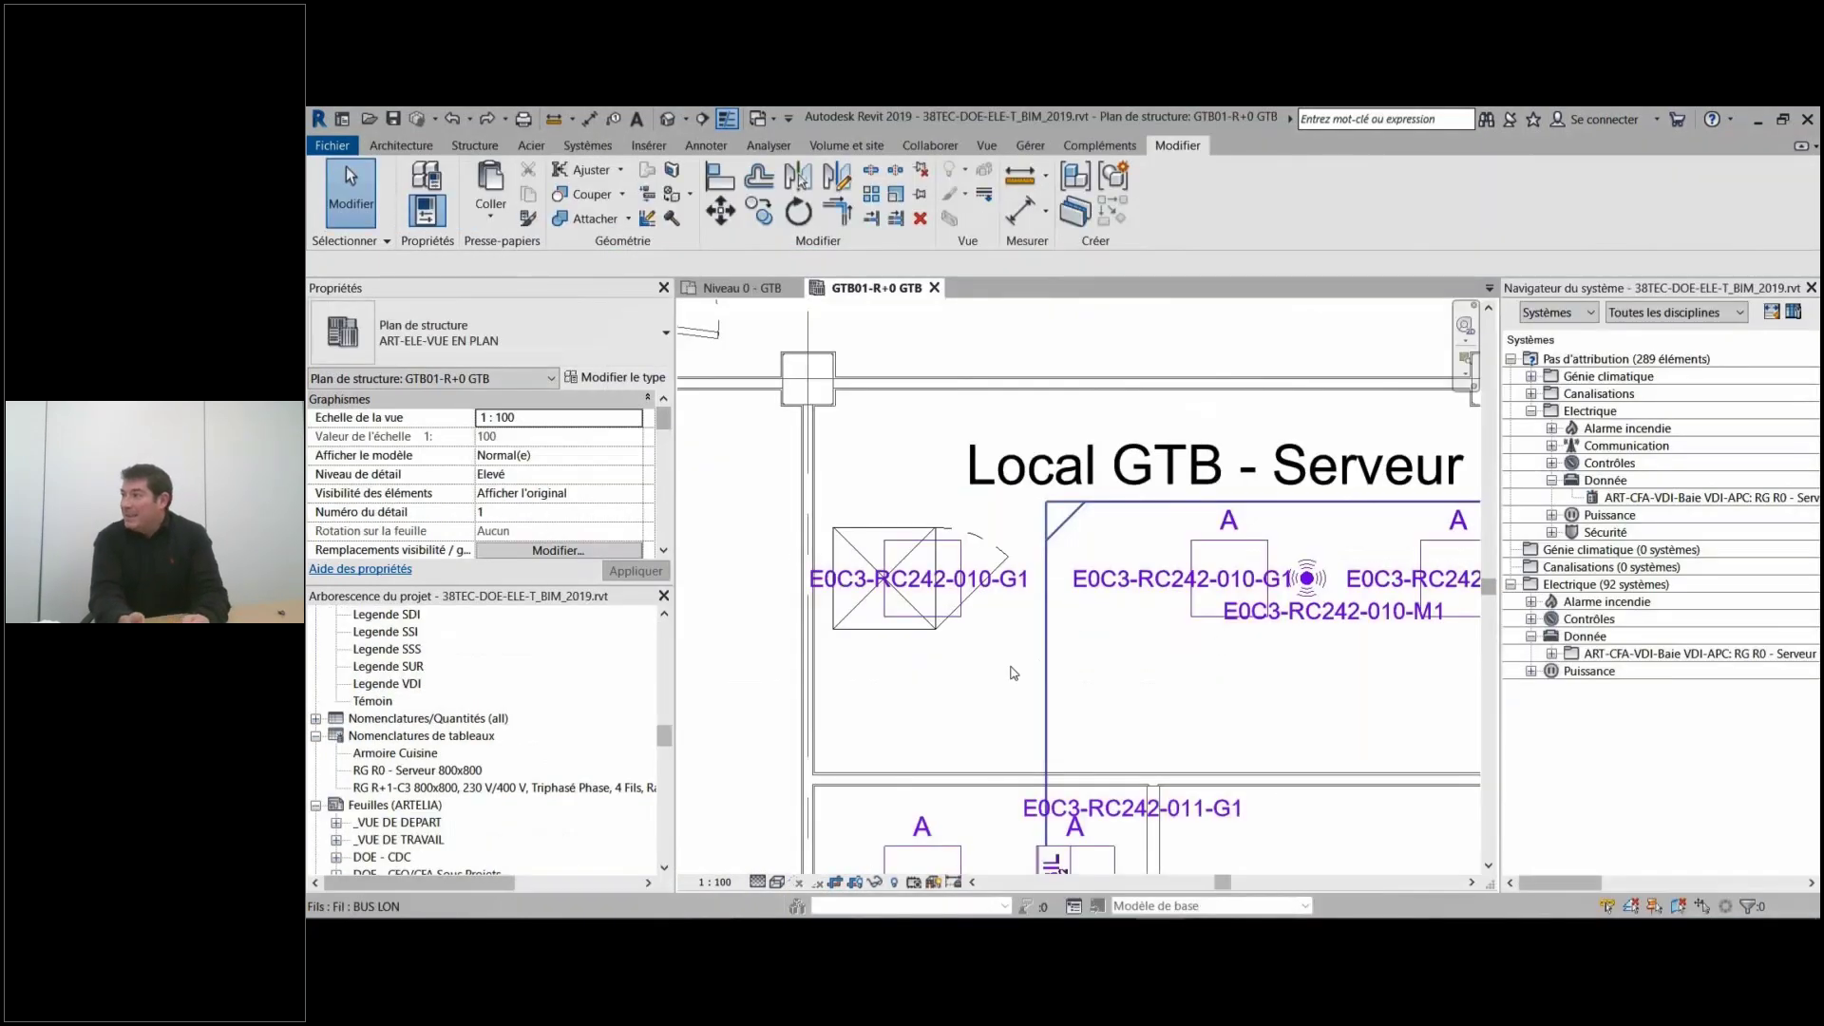
Switch to the Schneider Electric BIM library in the browser, filter the product family to Enclosures and open Actassi - IT racks.
{"action": "key", "text": "alt+Tab"}
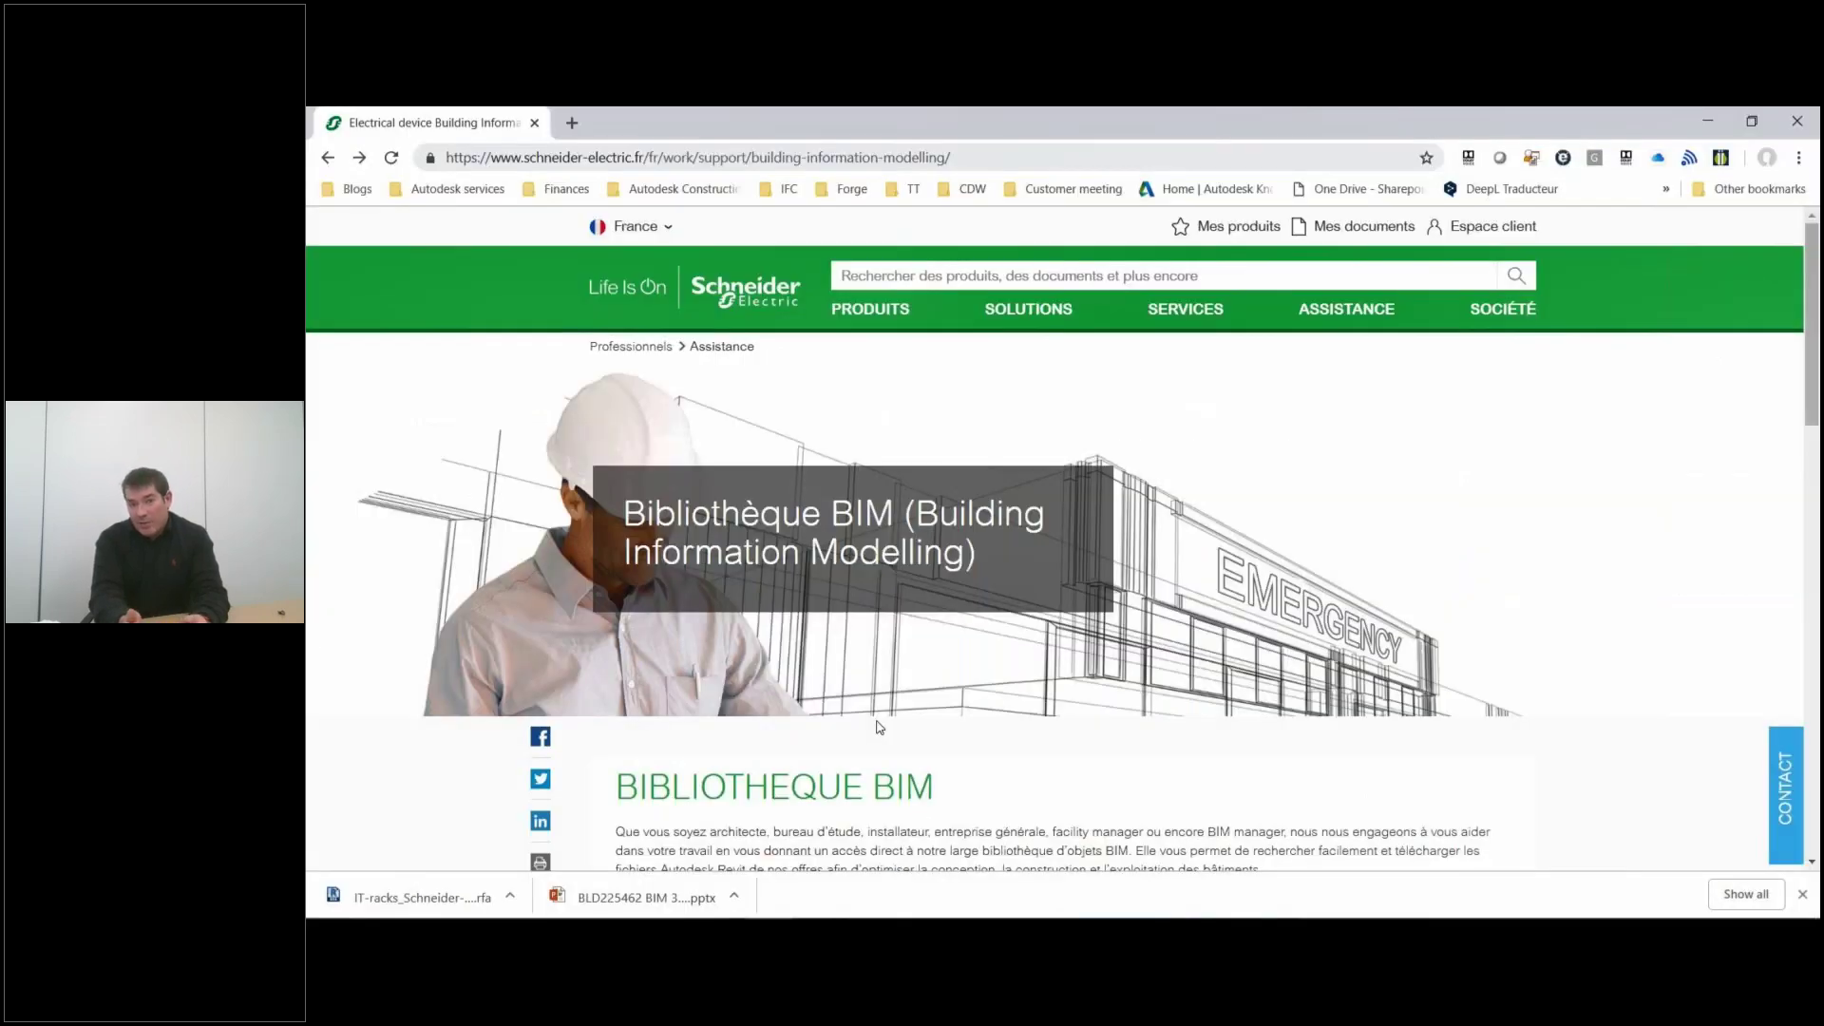
{"action": "scroll", "coordinate": [878, 728], "scroll_direction": "down", "scroll_amount": 3}
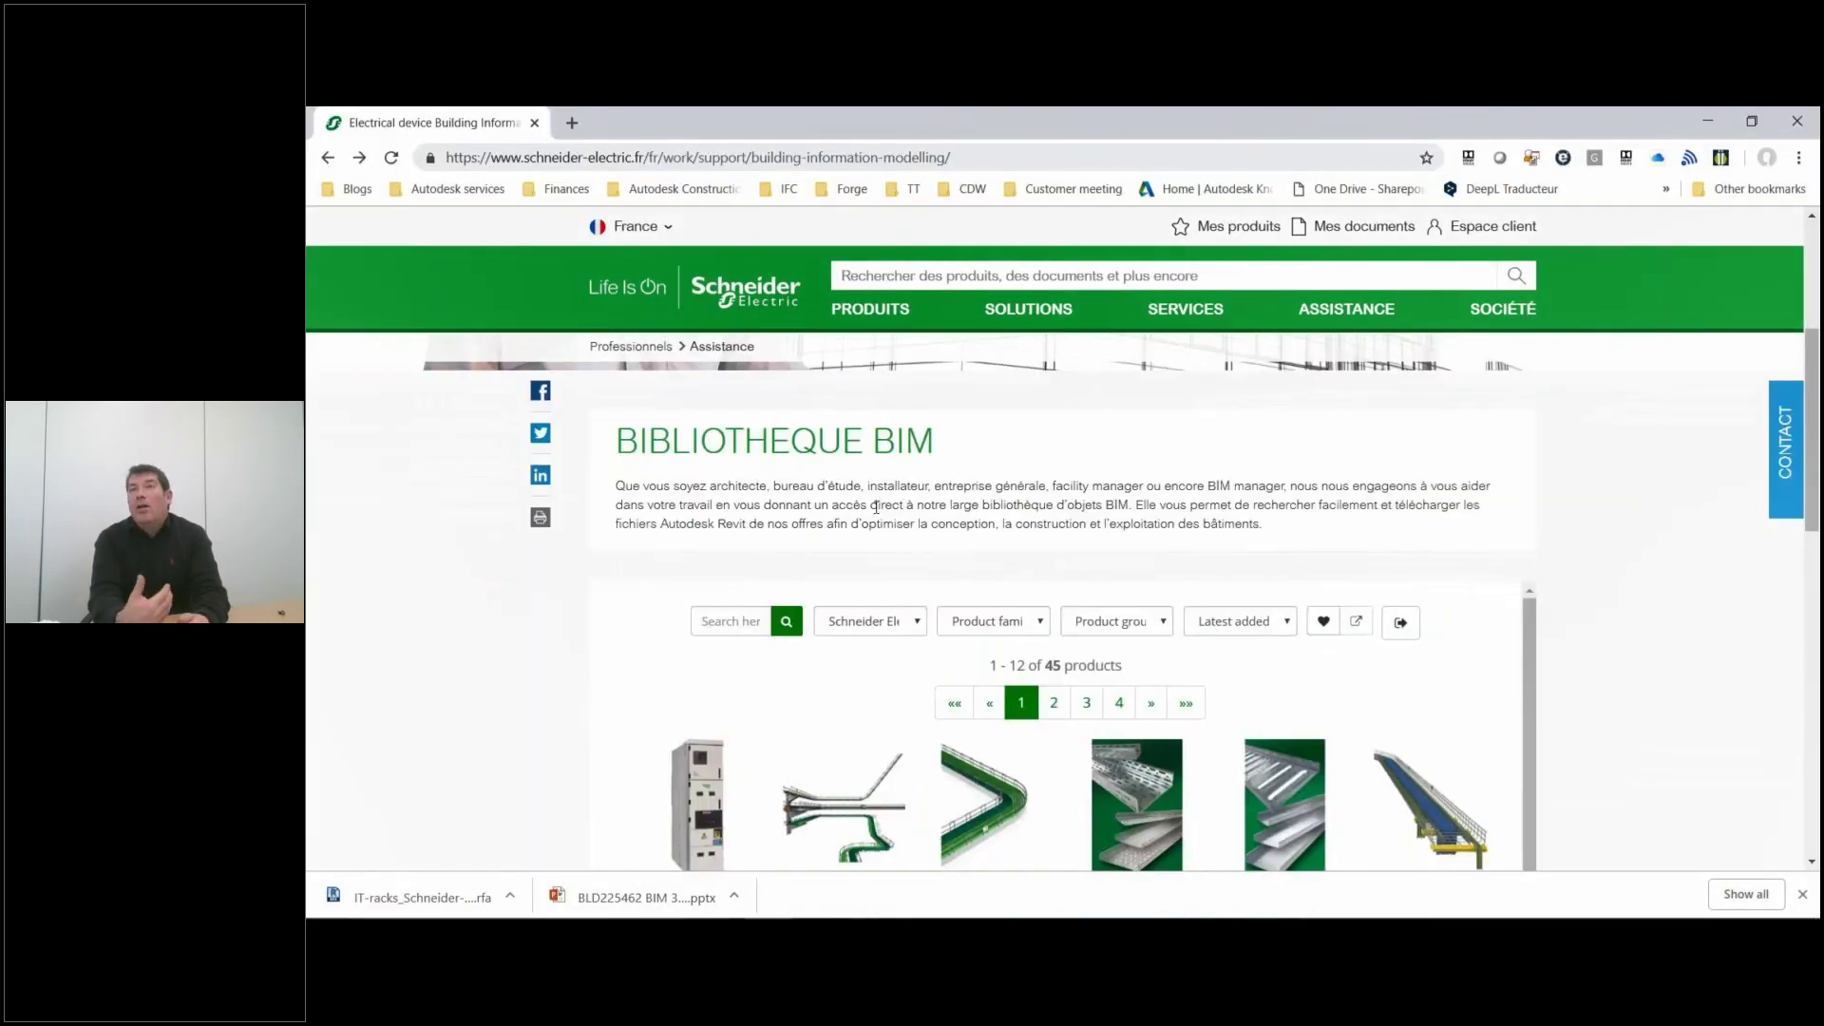
{"action": "scroll", "coordinate": [1034, 486], "scroll_direction": "down", "scroll_amount": 2}
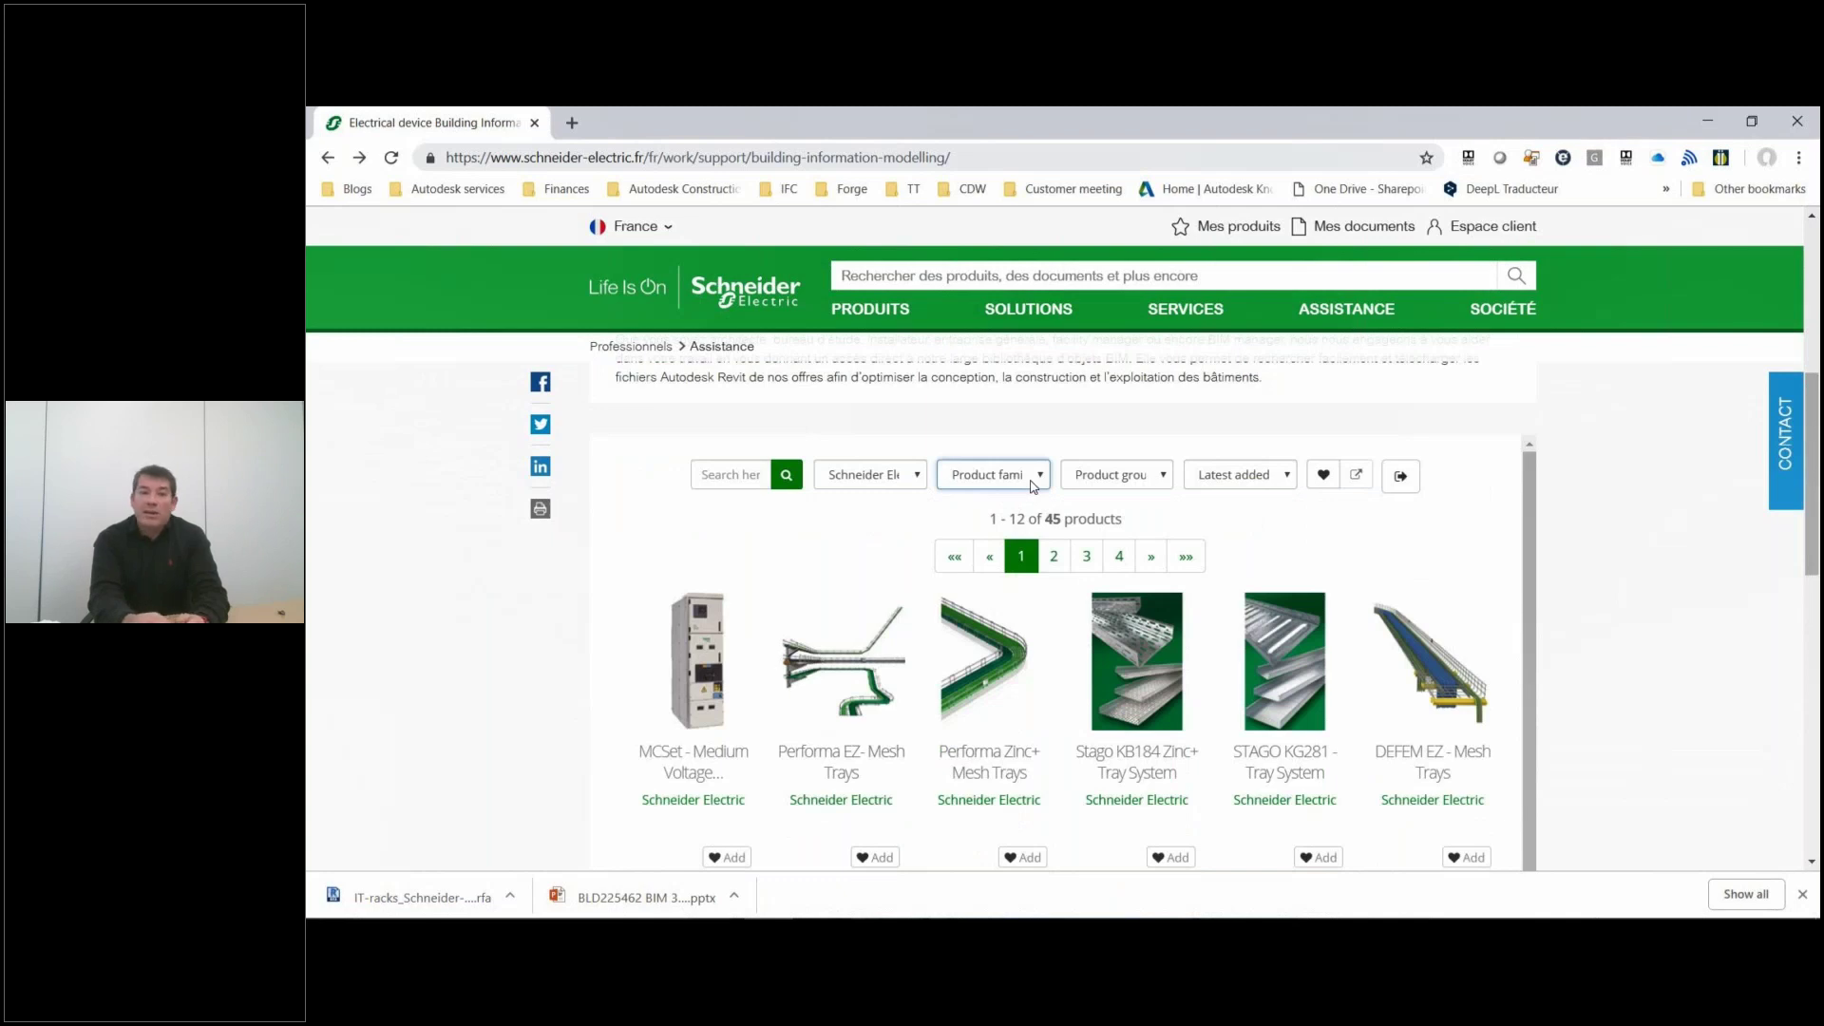
{"action": "left_click", "coordinate": [1034, 480]}
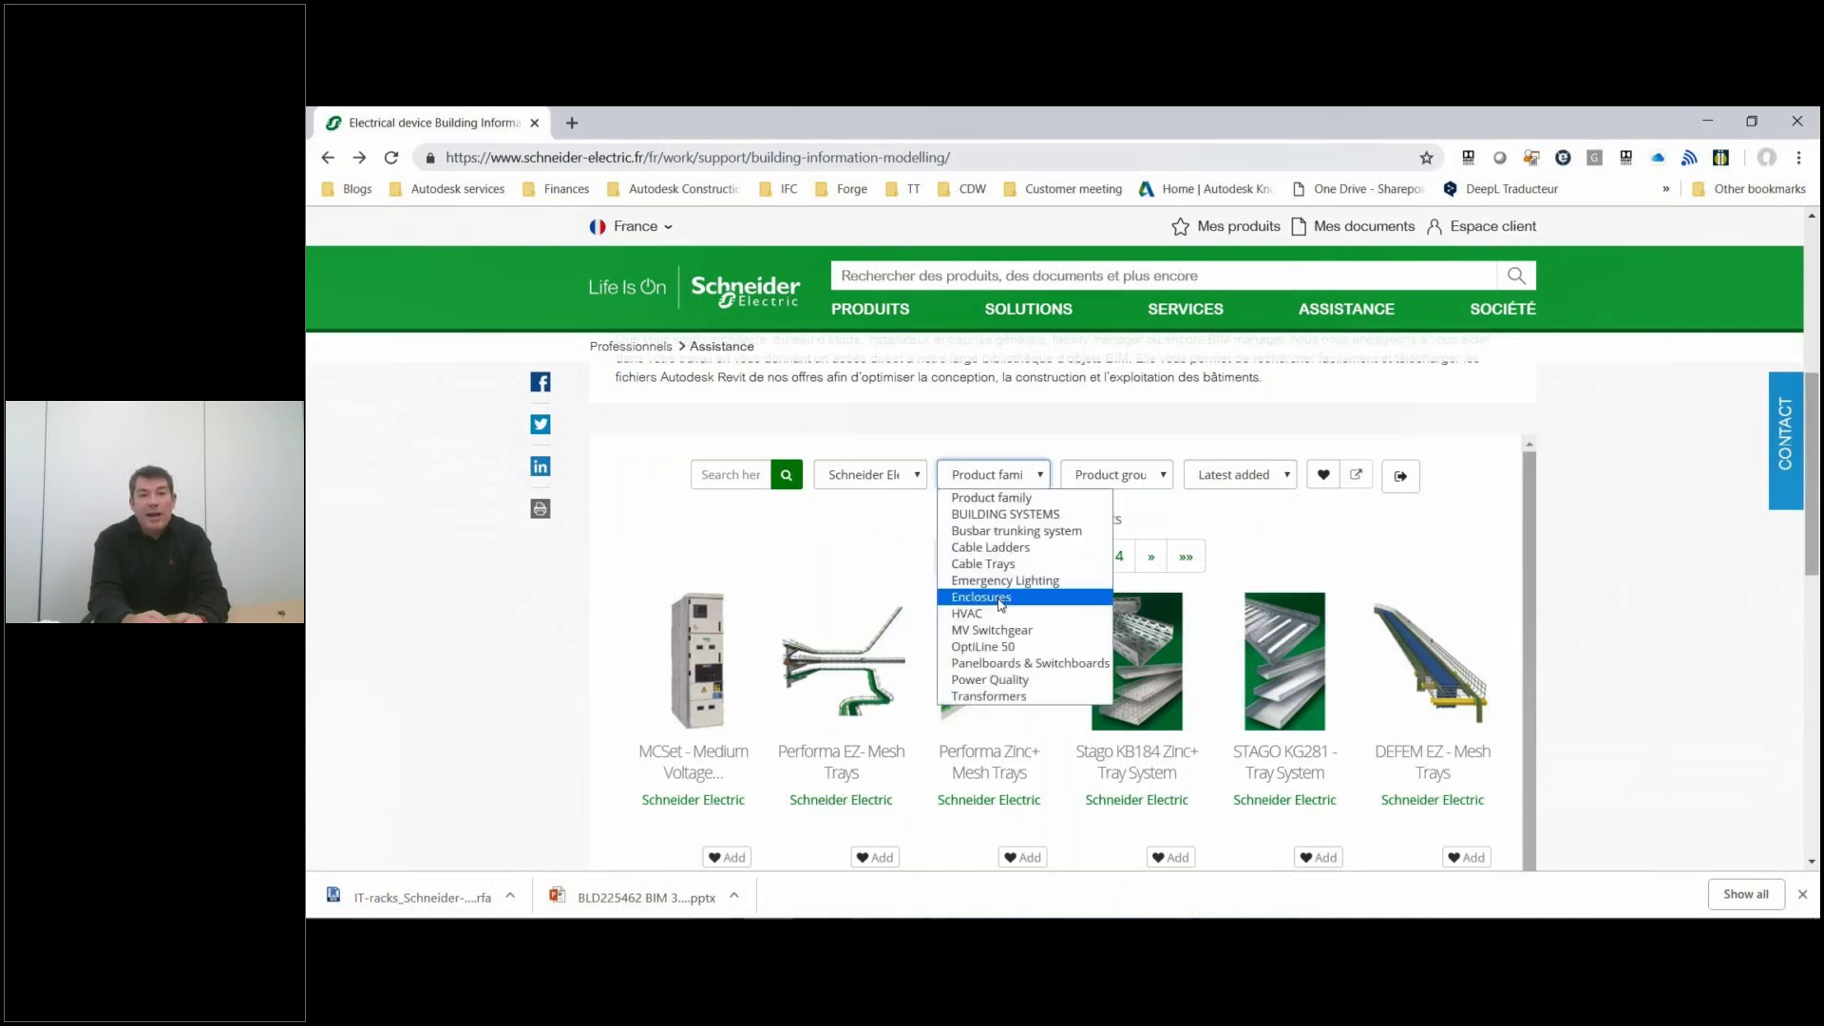
{"action": "left_click", "coordinate": [981, 597]}
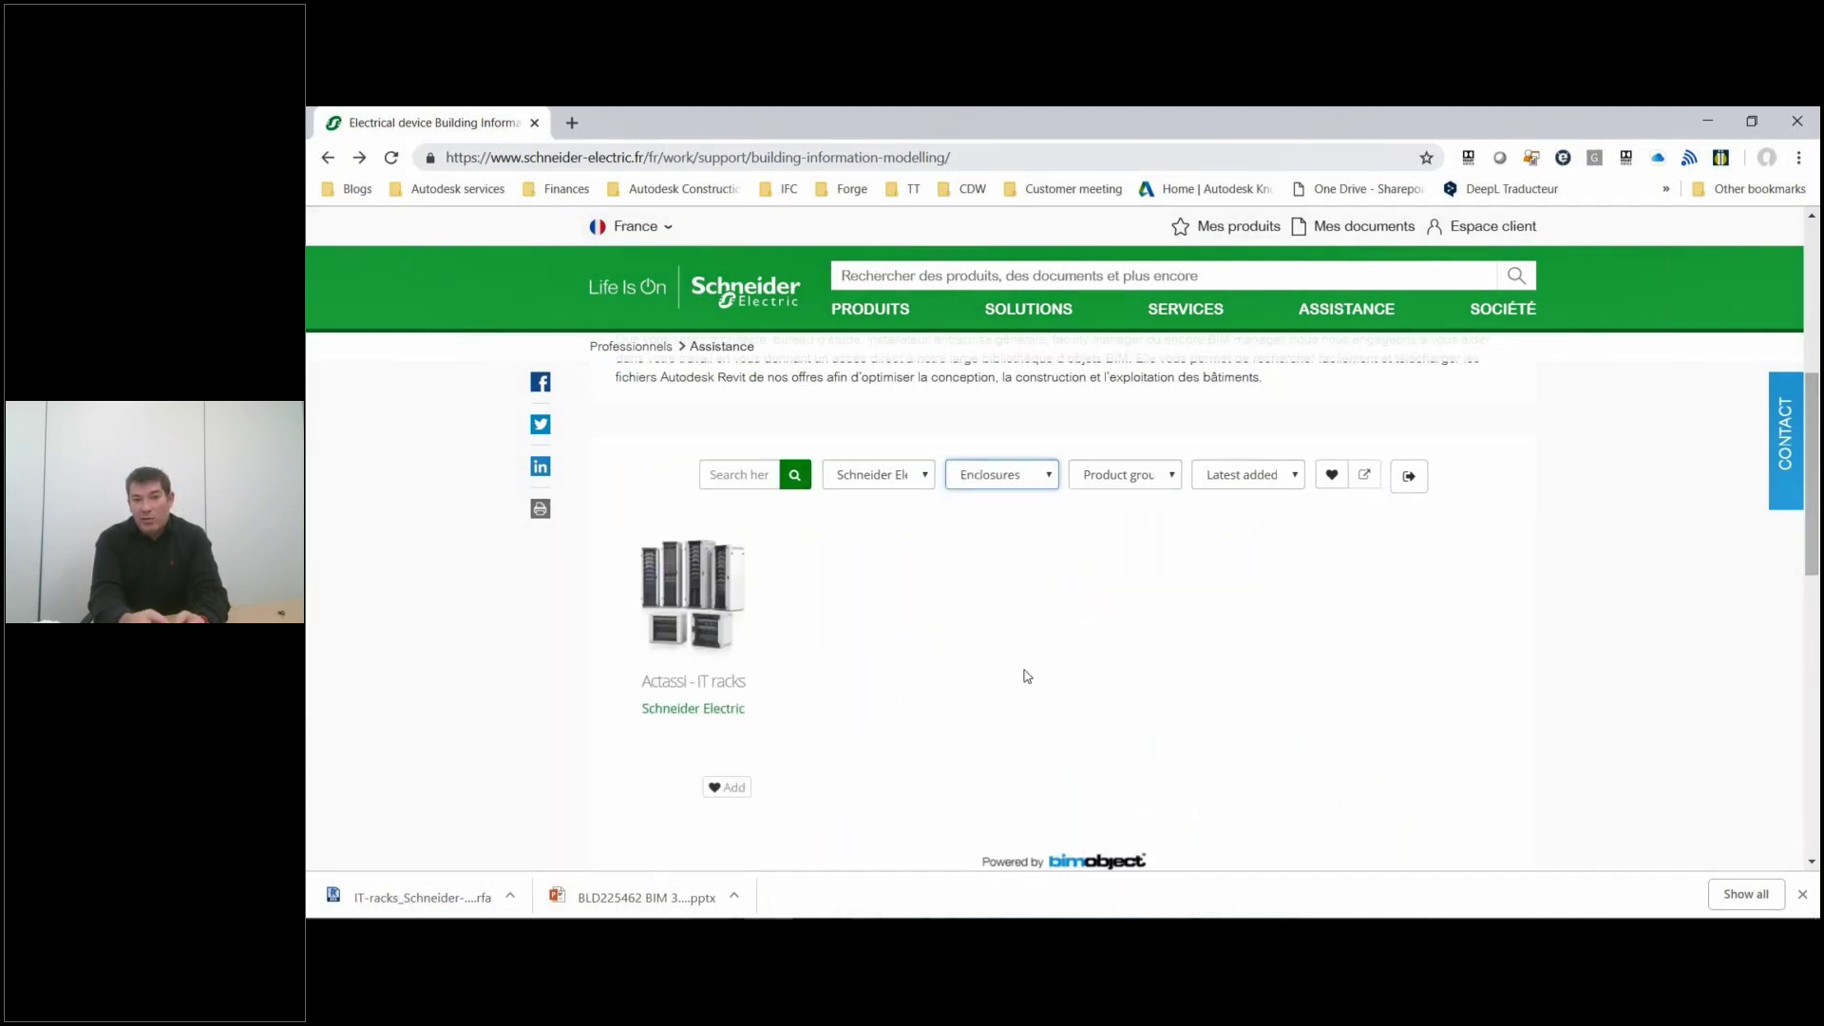
{"action": "scroll", "coordinate": [966, 575], "scroll_direction": "down", "scroll_amount": 1}
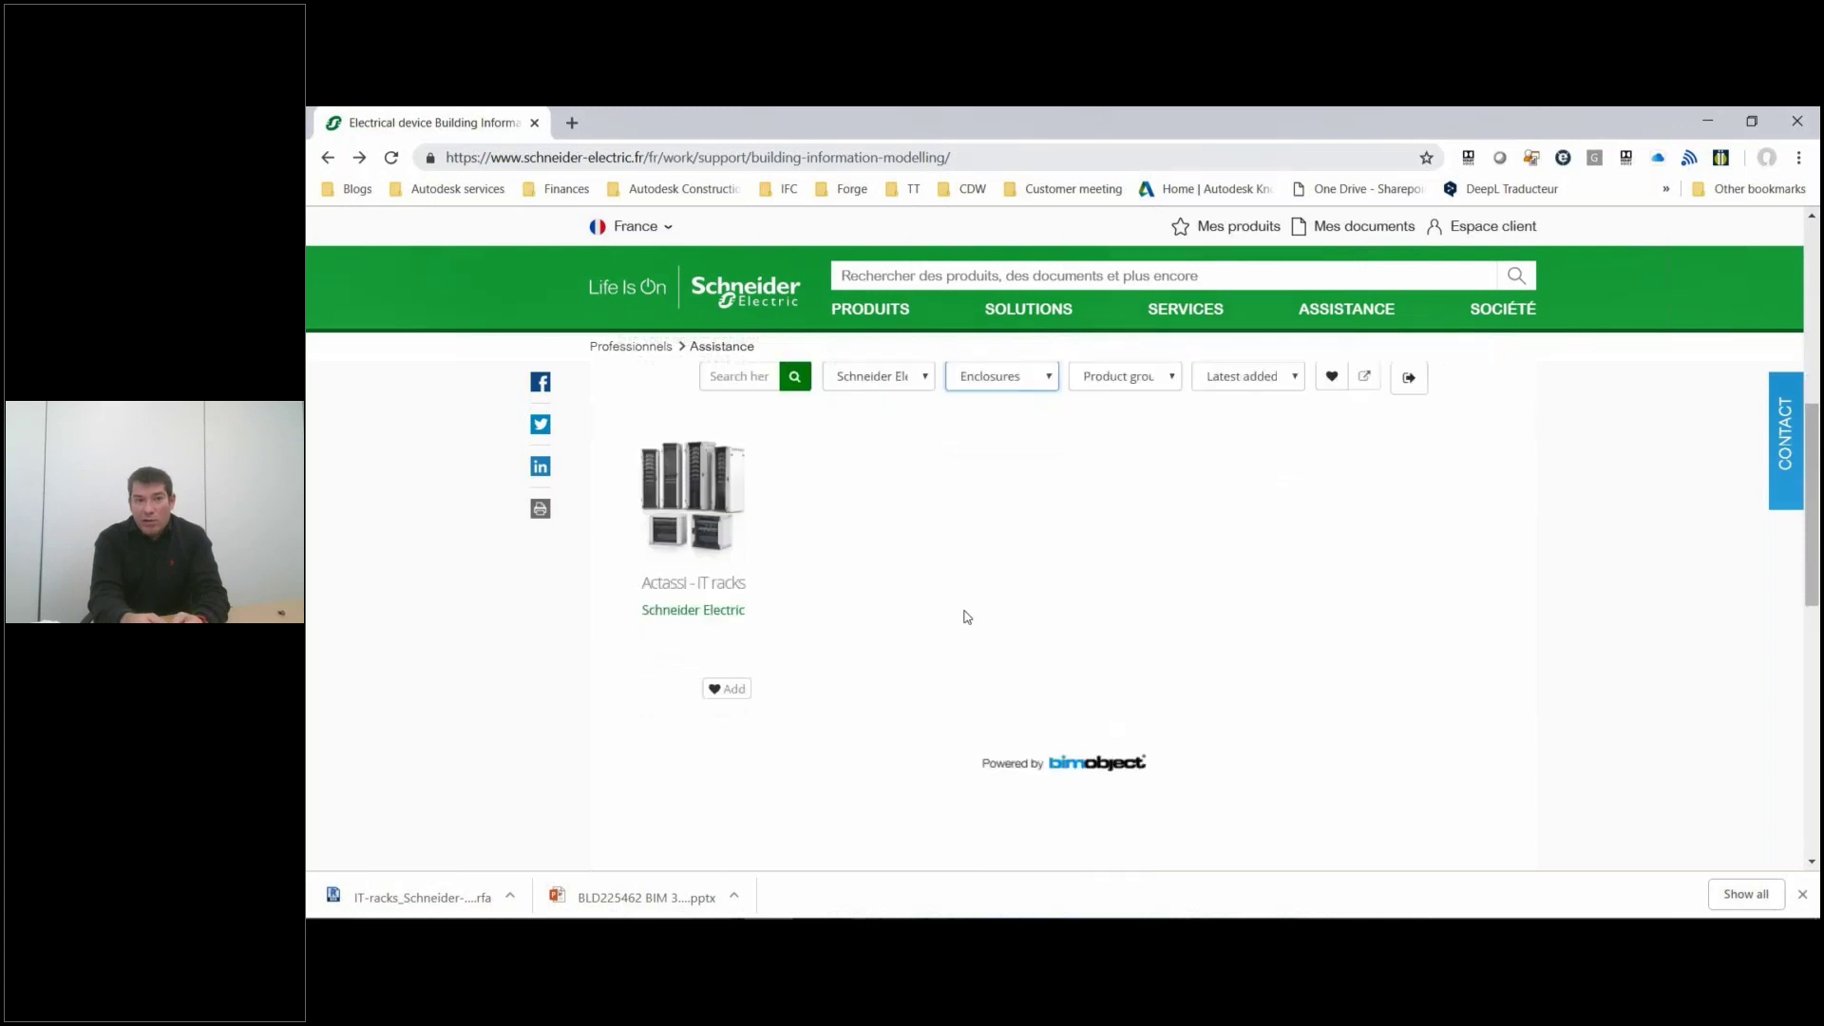
{"action": "scroll", "coordinate": [966, 617], "scroll_direction": "down", "scroll_amount": 1}
{"action": "left_click", "coordinate": [705, 467]}
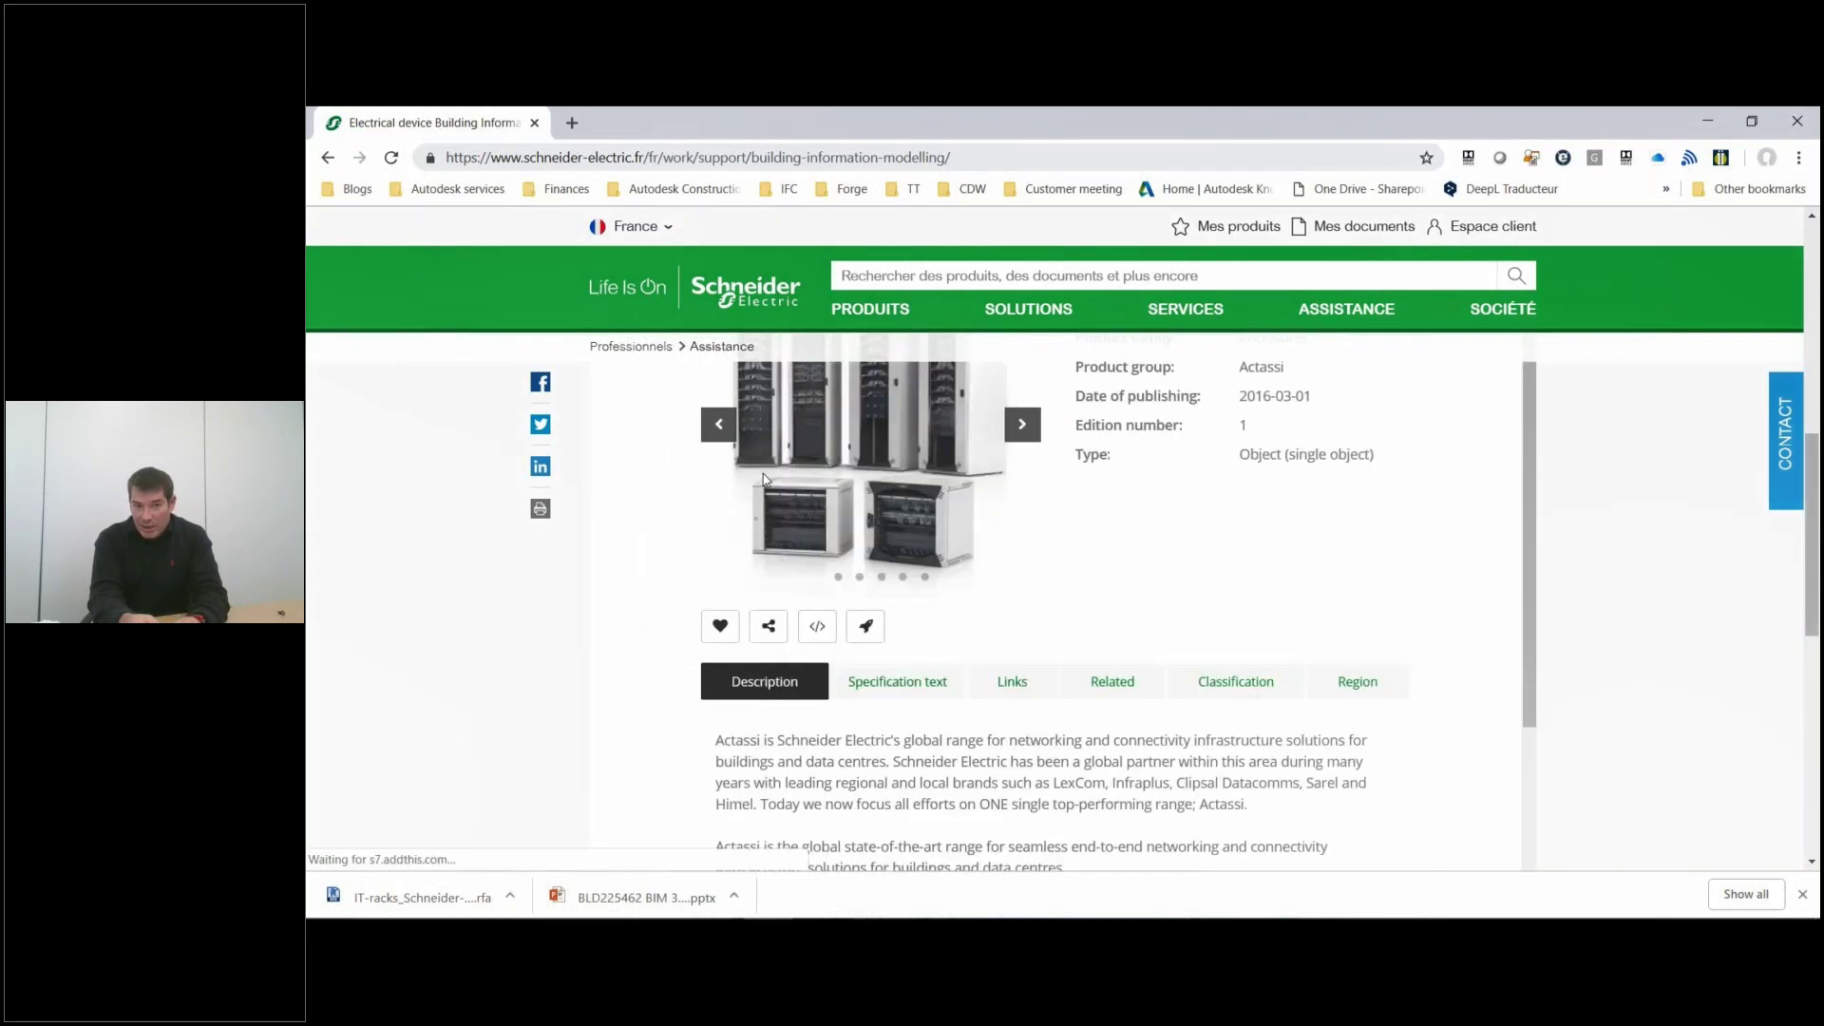
Expand the Actassi description and download the Revit family of the VDS 19" server enclosure.
{"action": "scroll", "coordinate": [941, 589], "scroll_direction": "down", "scroll_amount": 1}
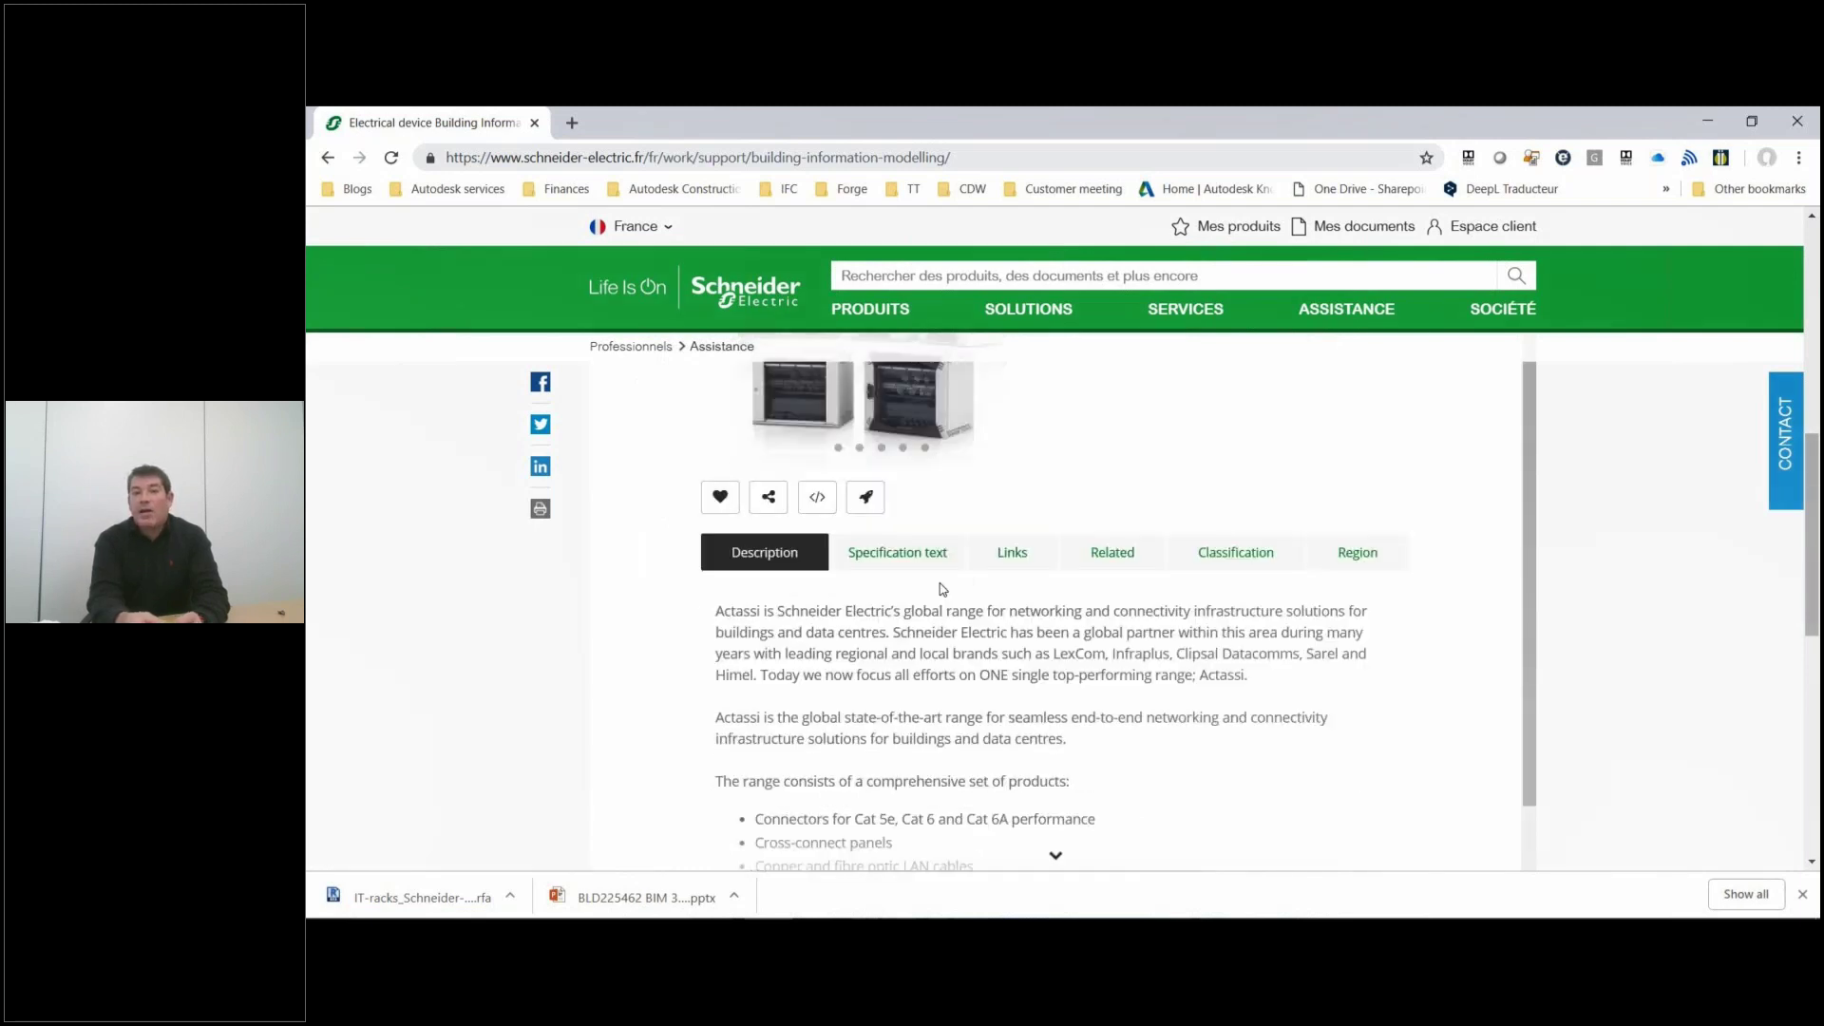
{"action": "scroll", "coordinate": [941, 589], "scroll_direction": "up", "scroll_amount": 1}
{"action": "left_click_drag", "start_coordinate": [1812, 483], "coordinate": [1811, 470]}
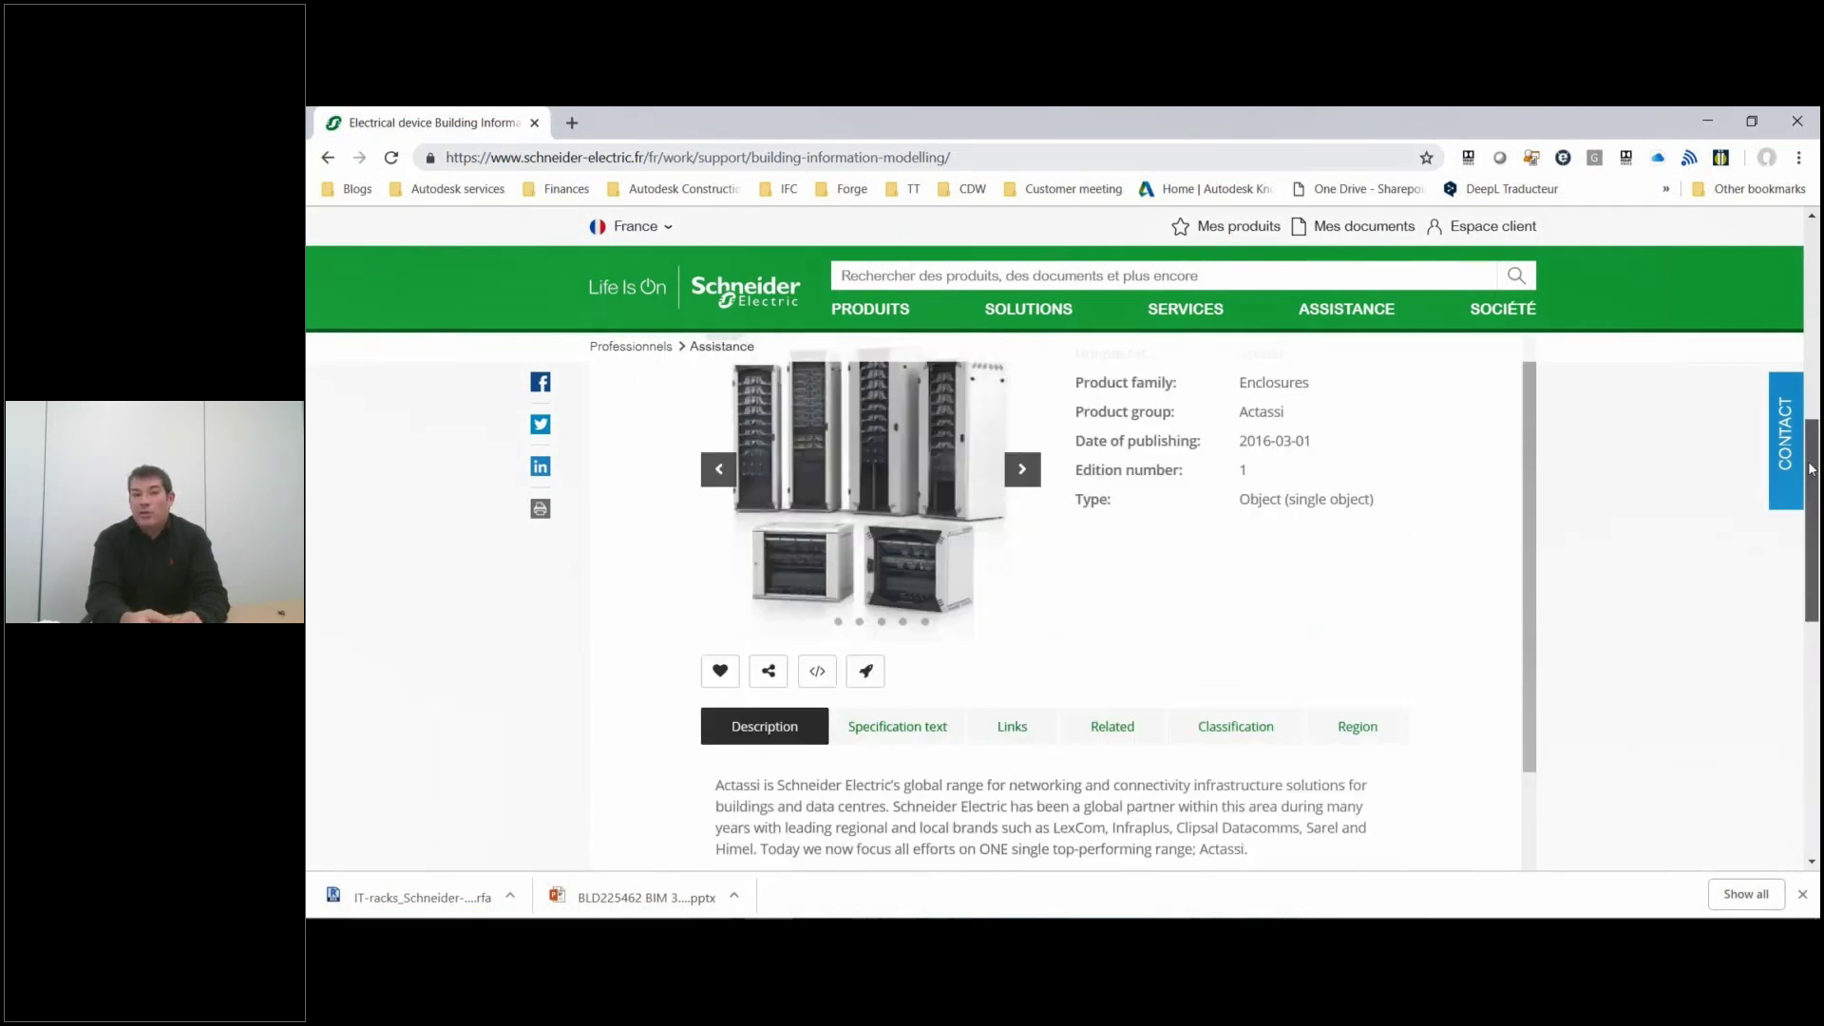
{"action": "scroll", "coordinate": [1812, 471], "scroll_direction": "up", "scroll_amount": 1}
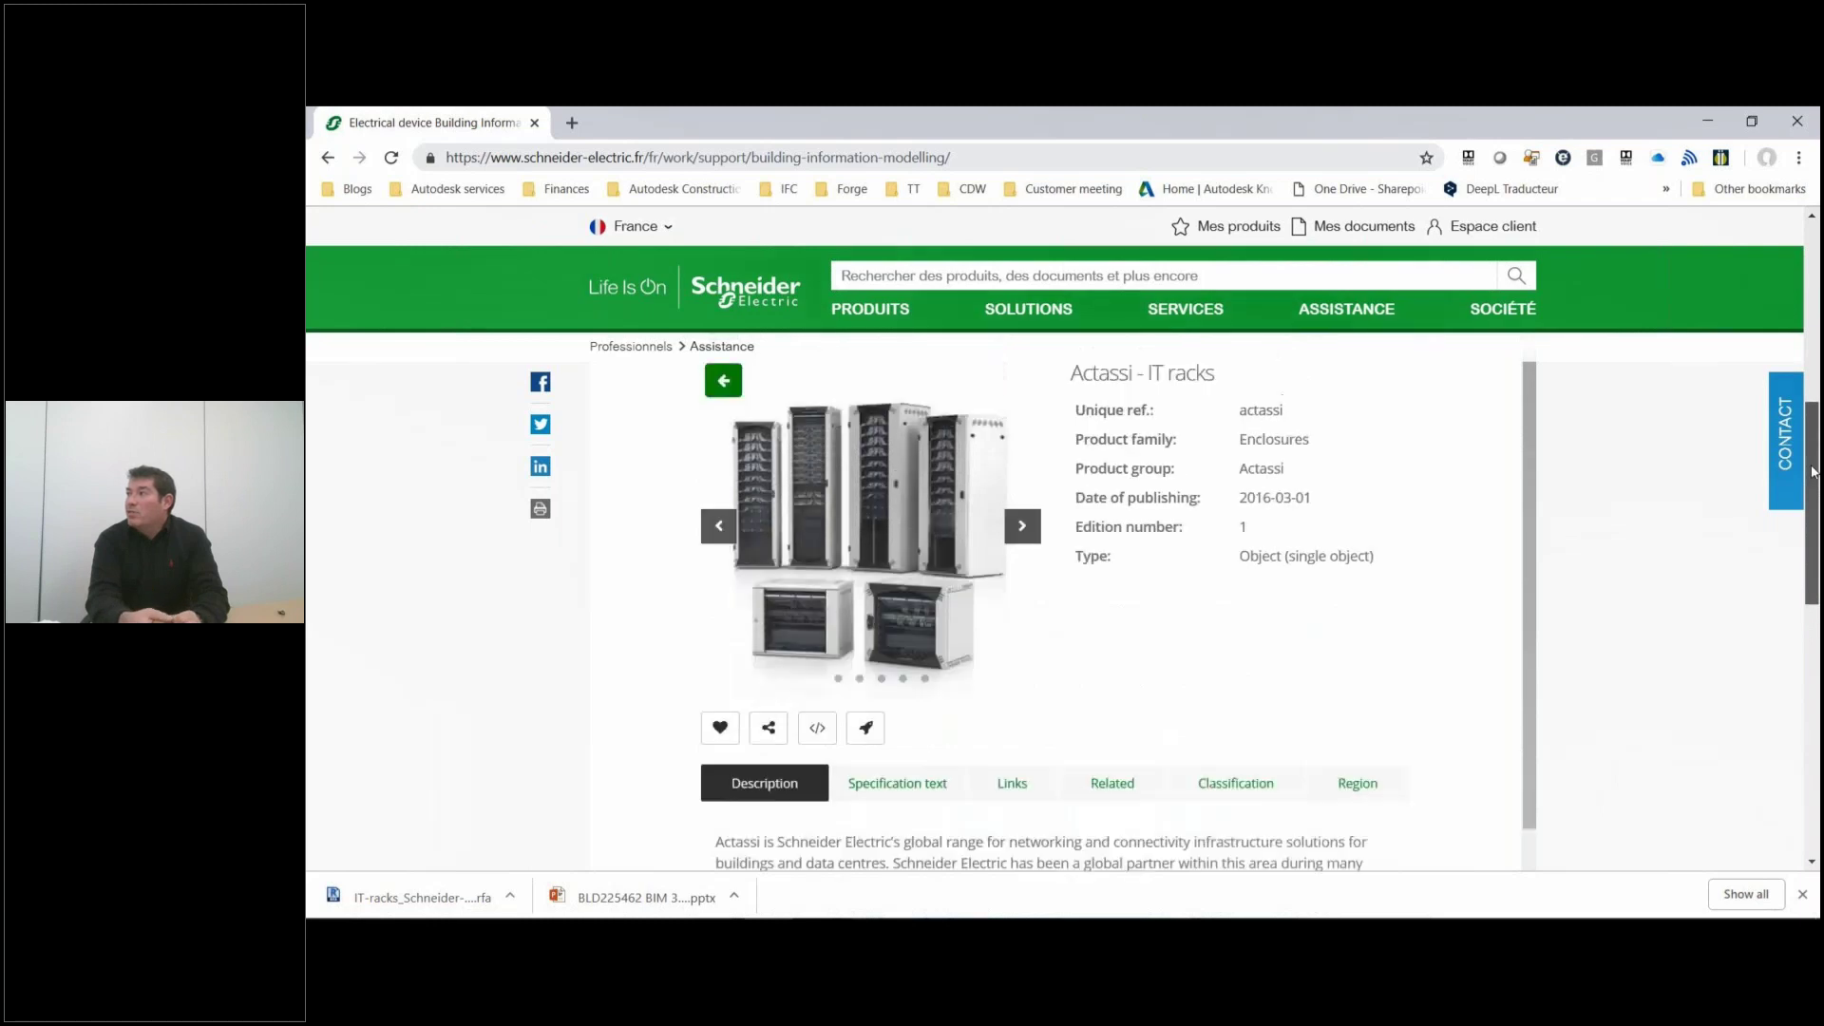
{"action": "left_click_drag", "start_coordinate": [1814, 473], "coordinate": [1816, 580]}
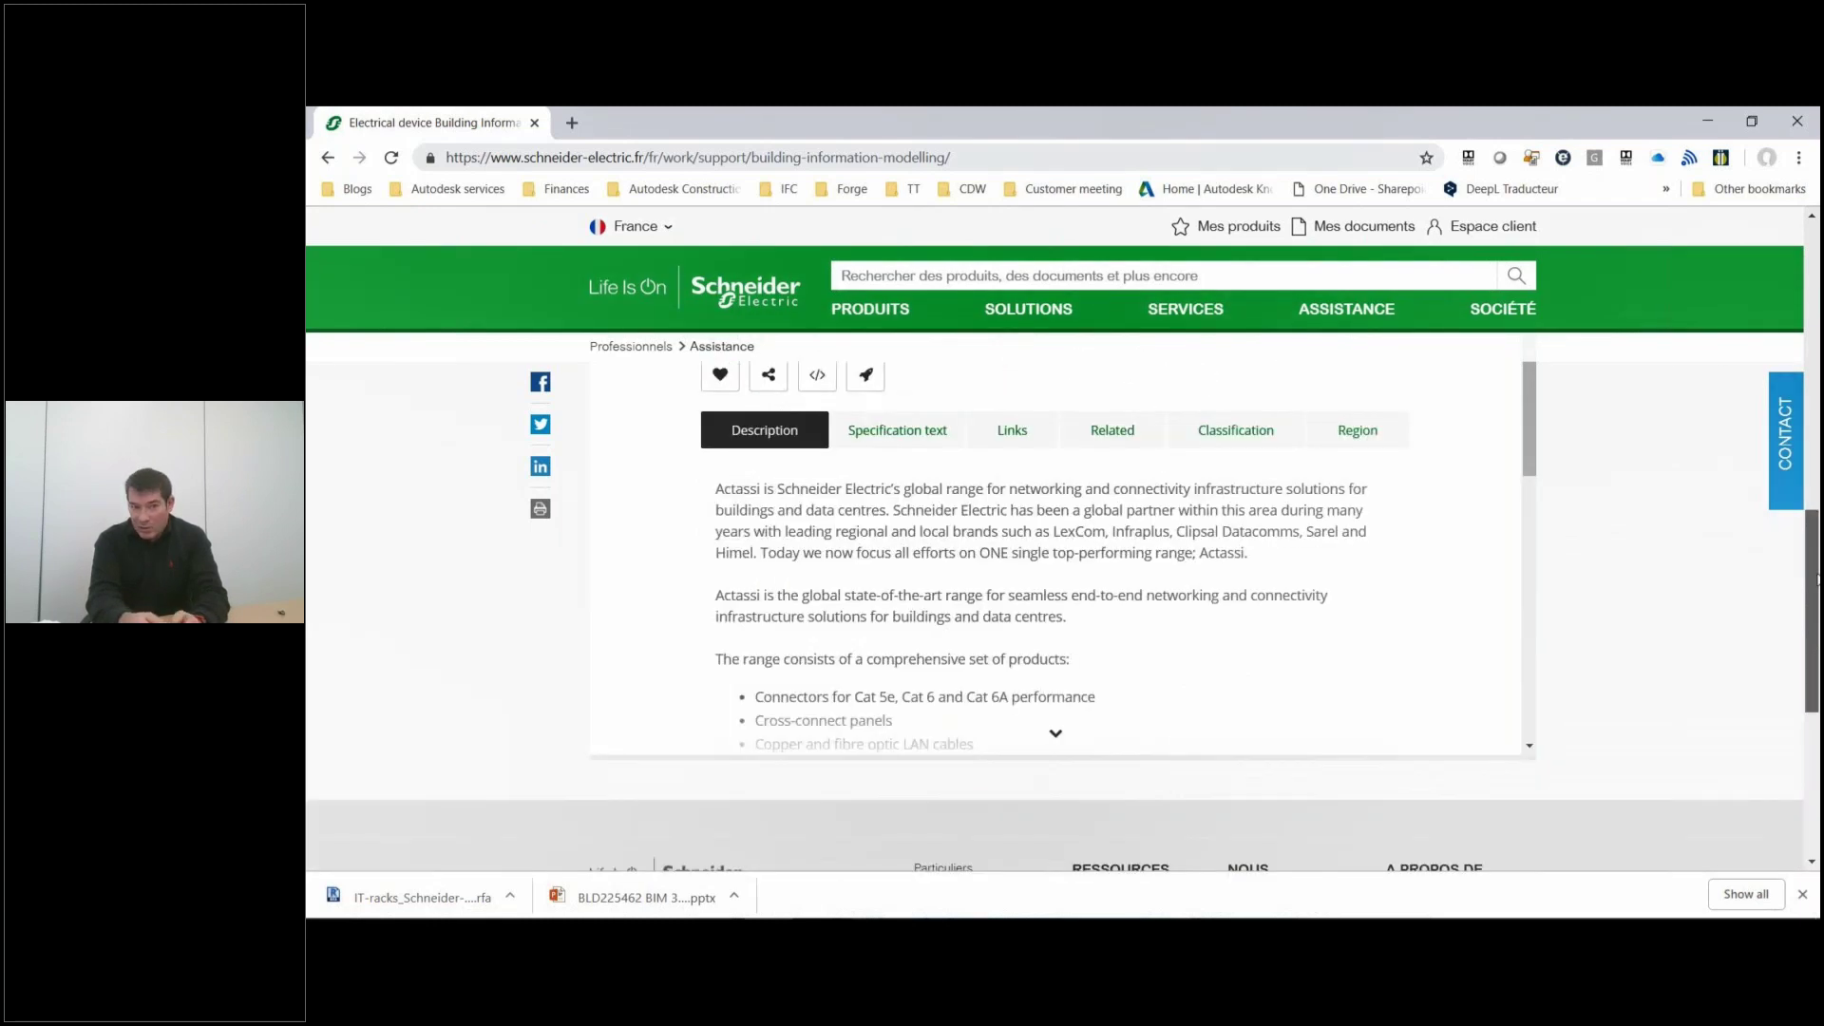
{"action": "left_click", "coordinate": [1055, 734]}
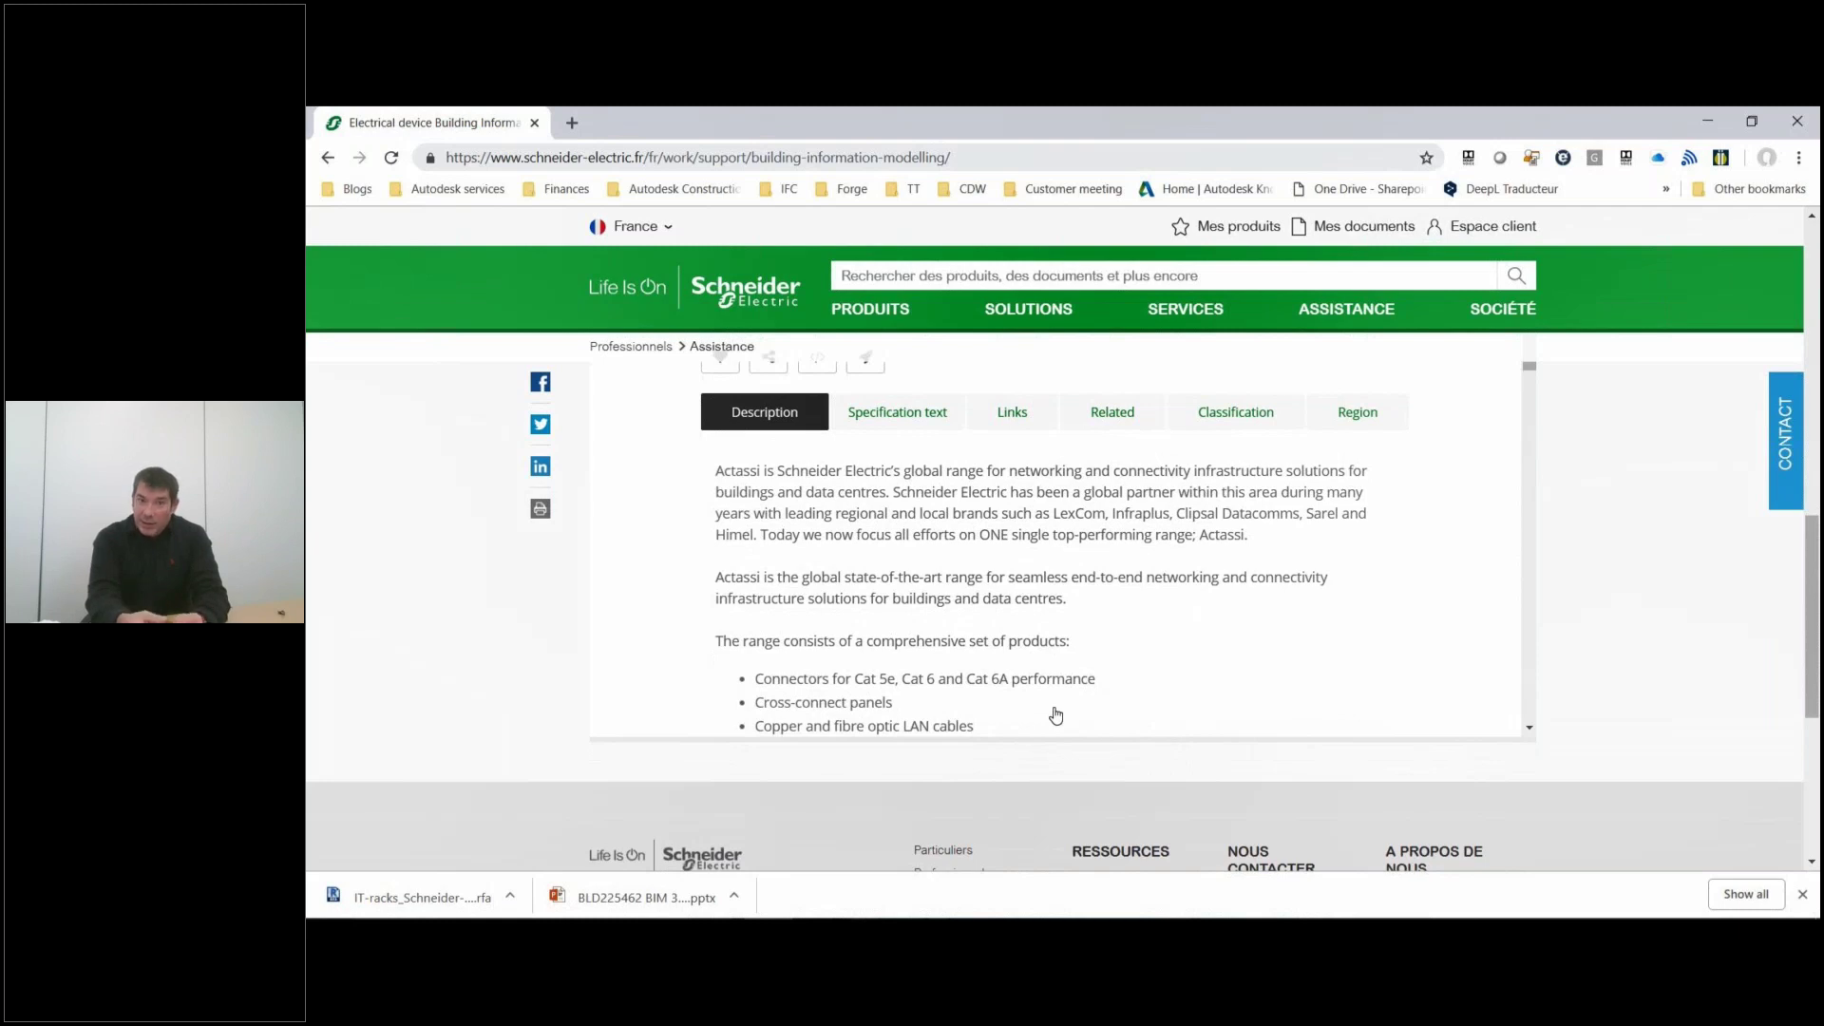
{"action": "scroll", "coordinate": [1056, 715], "scroll_direction": "down", "scroll_amount": 5}
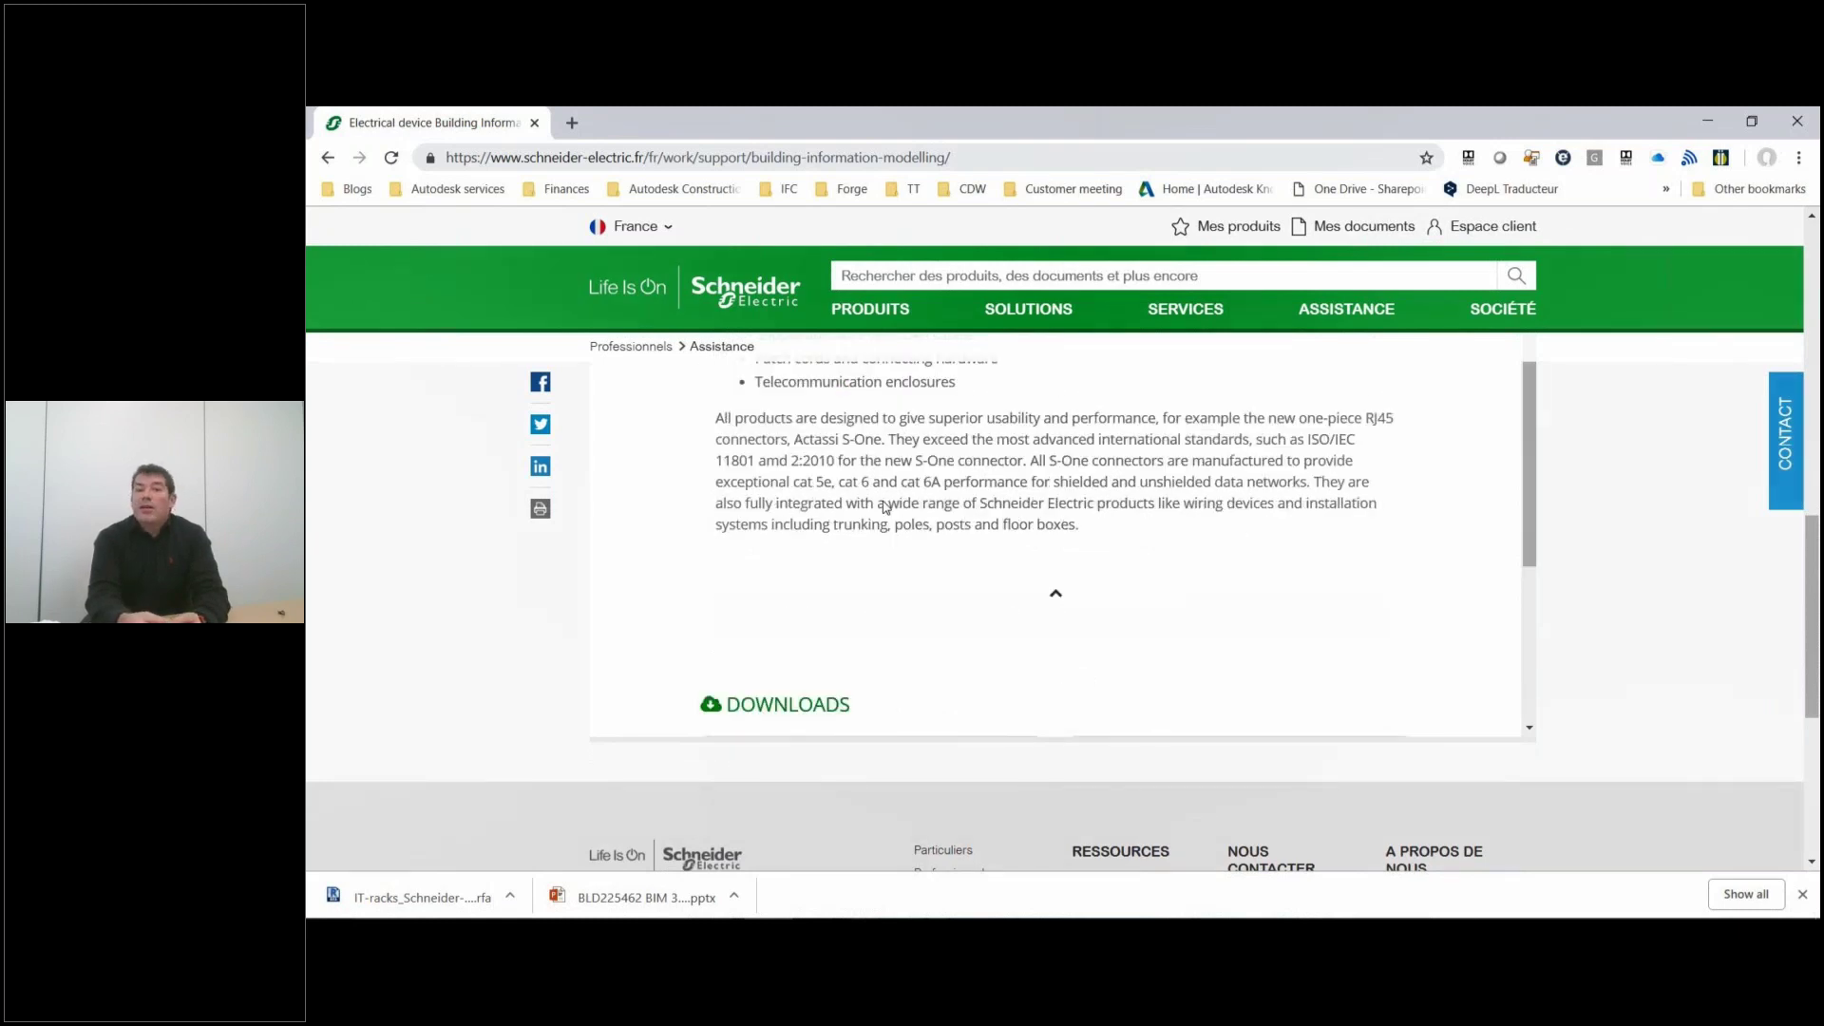
{"action": "scroll", "coordinate": [1214, 497], "scroll_direction": "down", "scroll_amount": 3}
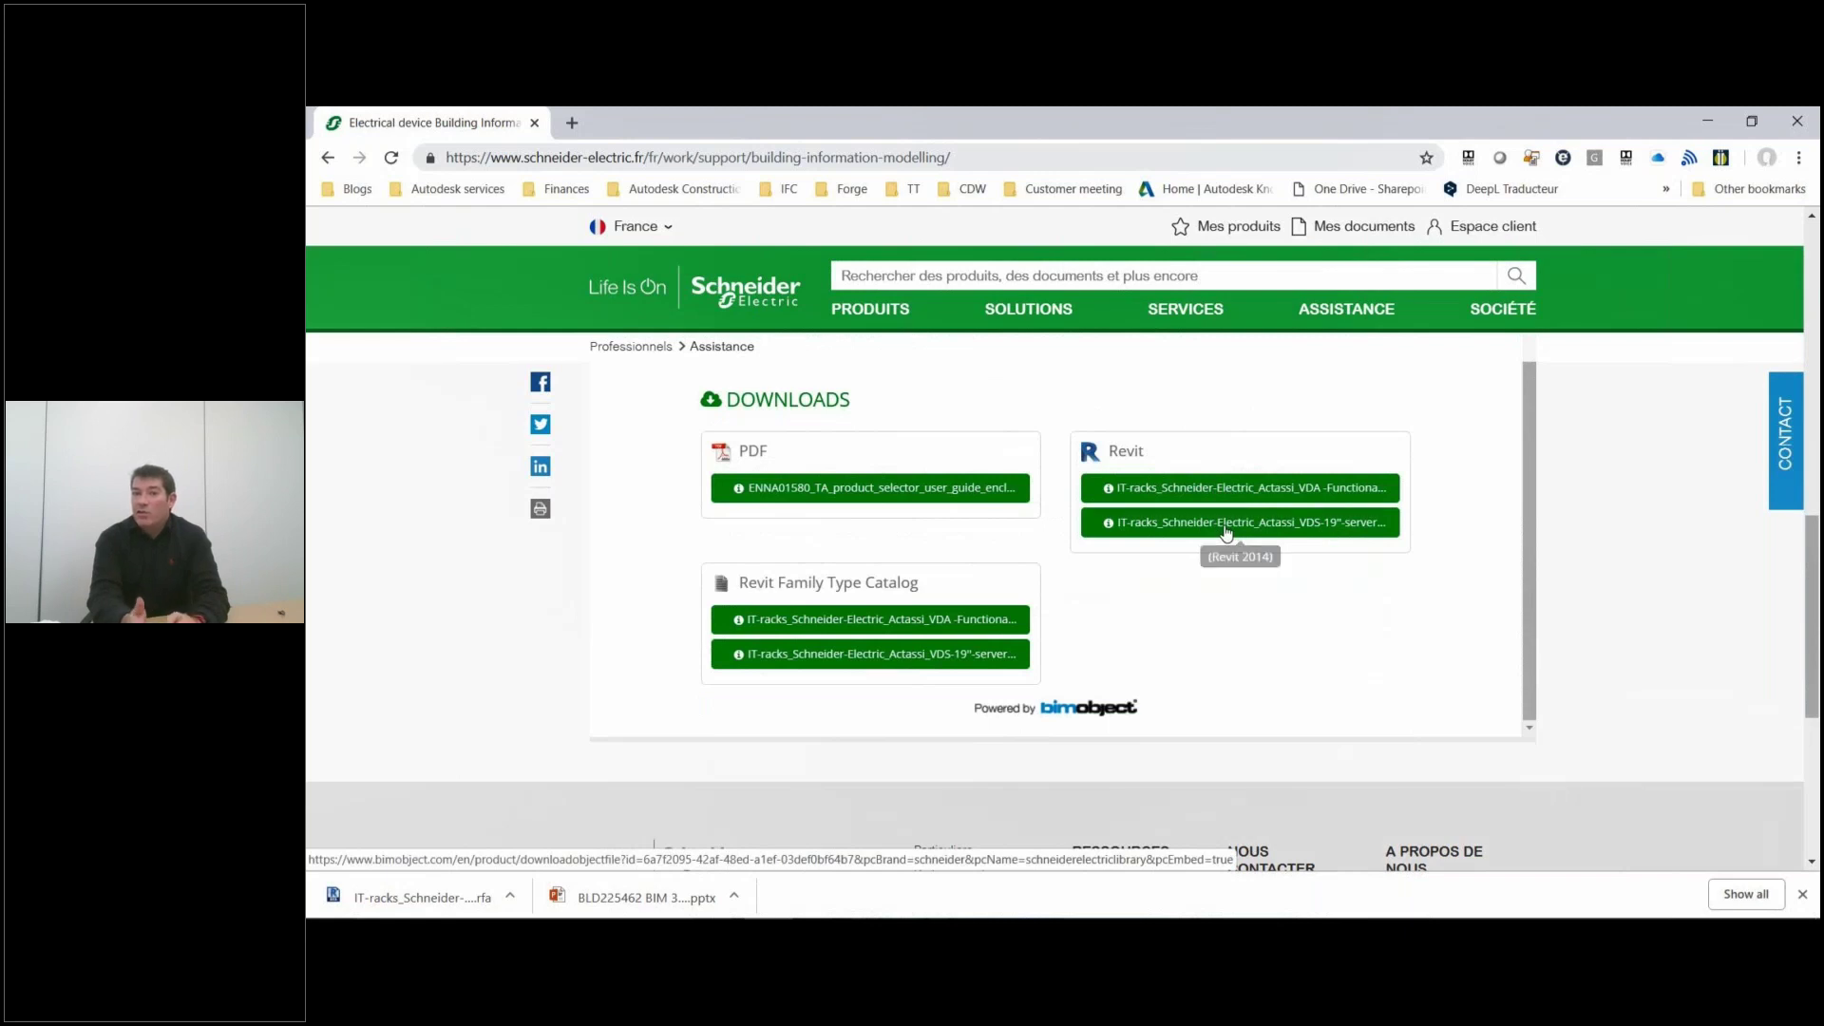
{"action": "left_click", "coordinate": [1226, 524]}
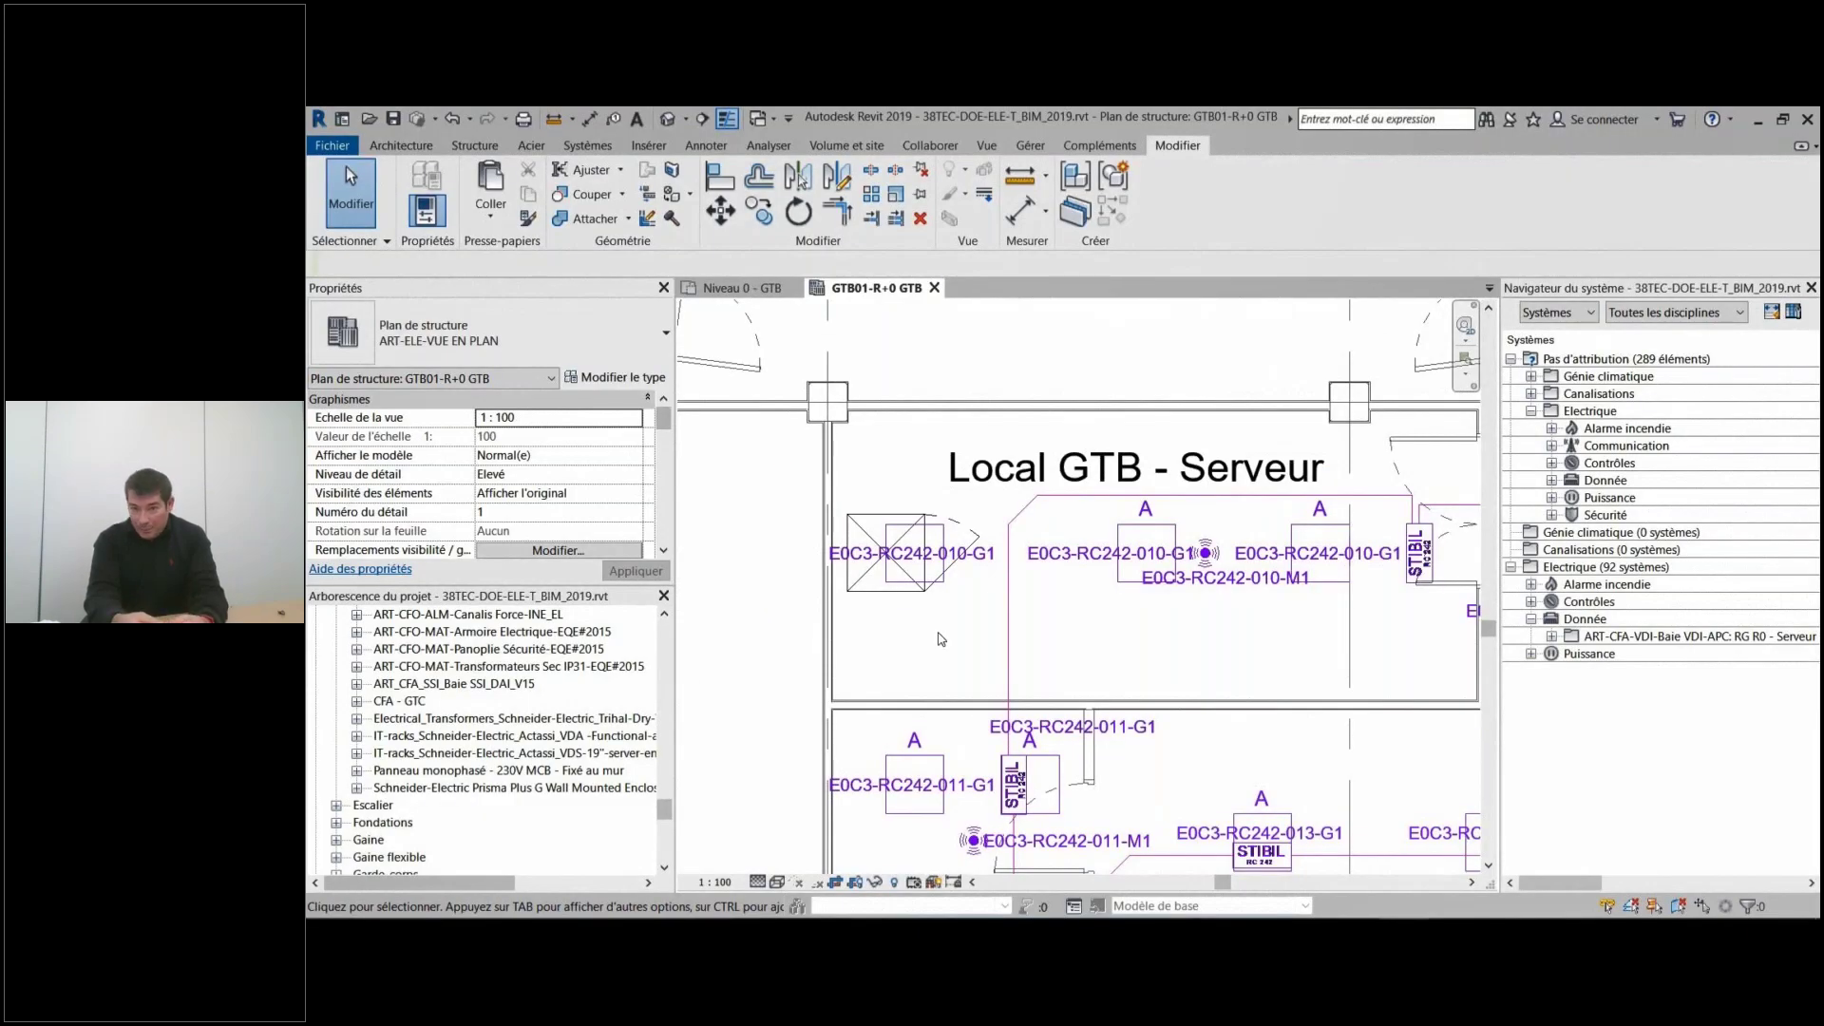
Examine the data circuits of the RG R0 - Serveur rack, expanding circuit 1 and selecting its connected SR CUIS rack.
{"action": "left_click", "coordinate": [1541, 638]}
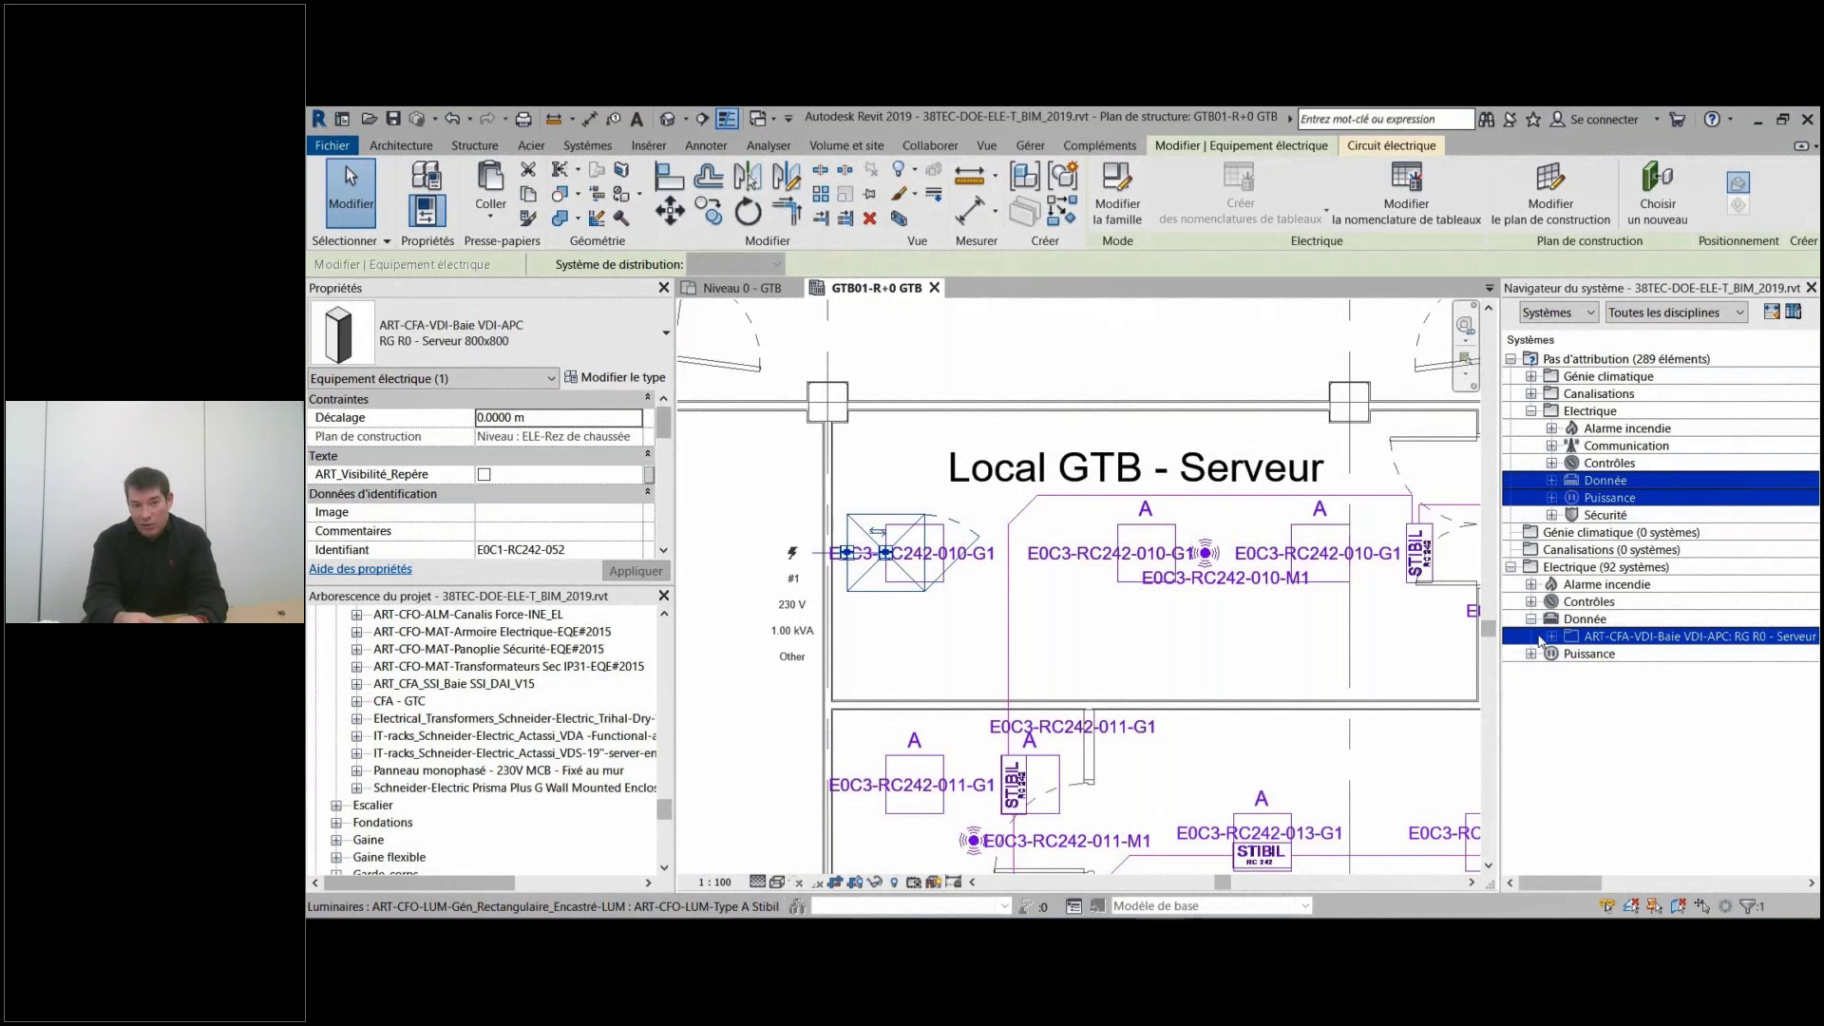
{"action": "left_click", "coordinate": [1551, 637]}
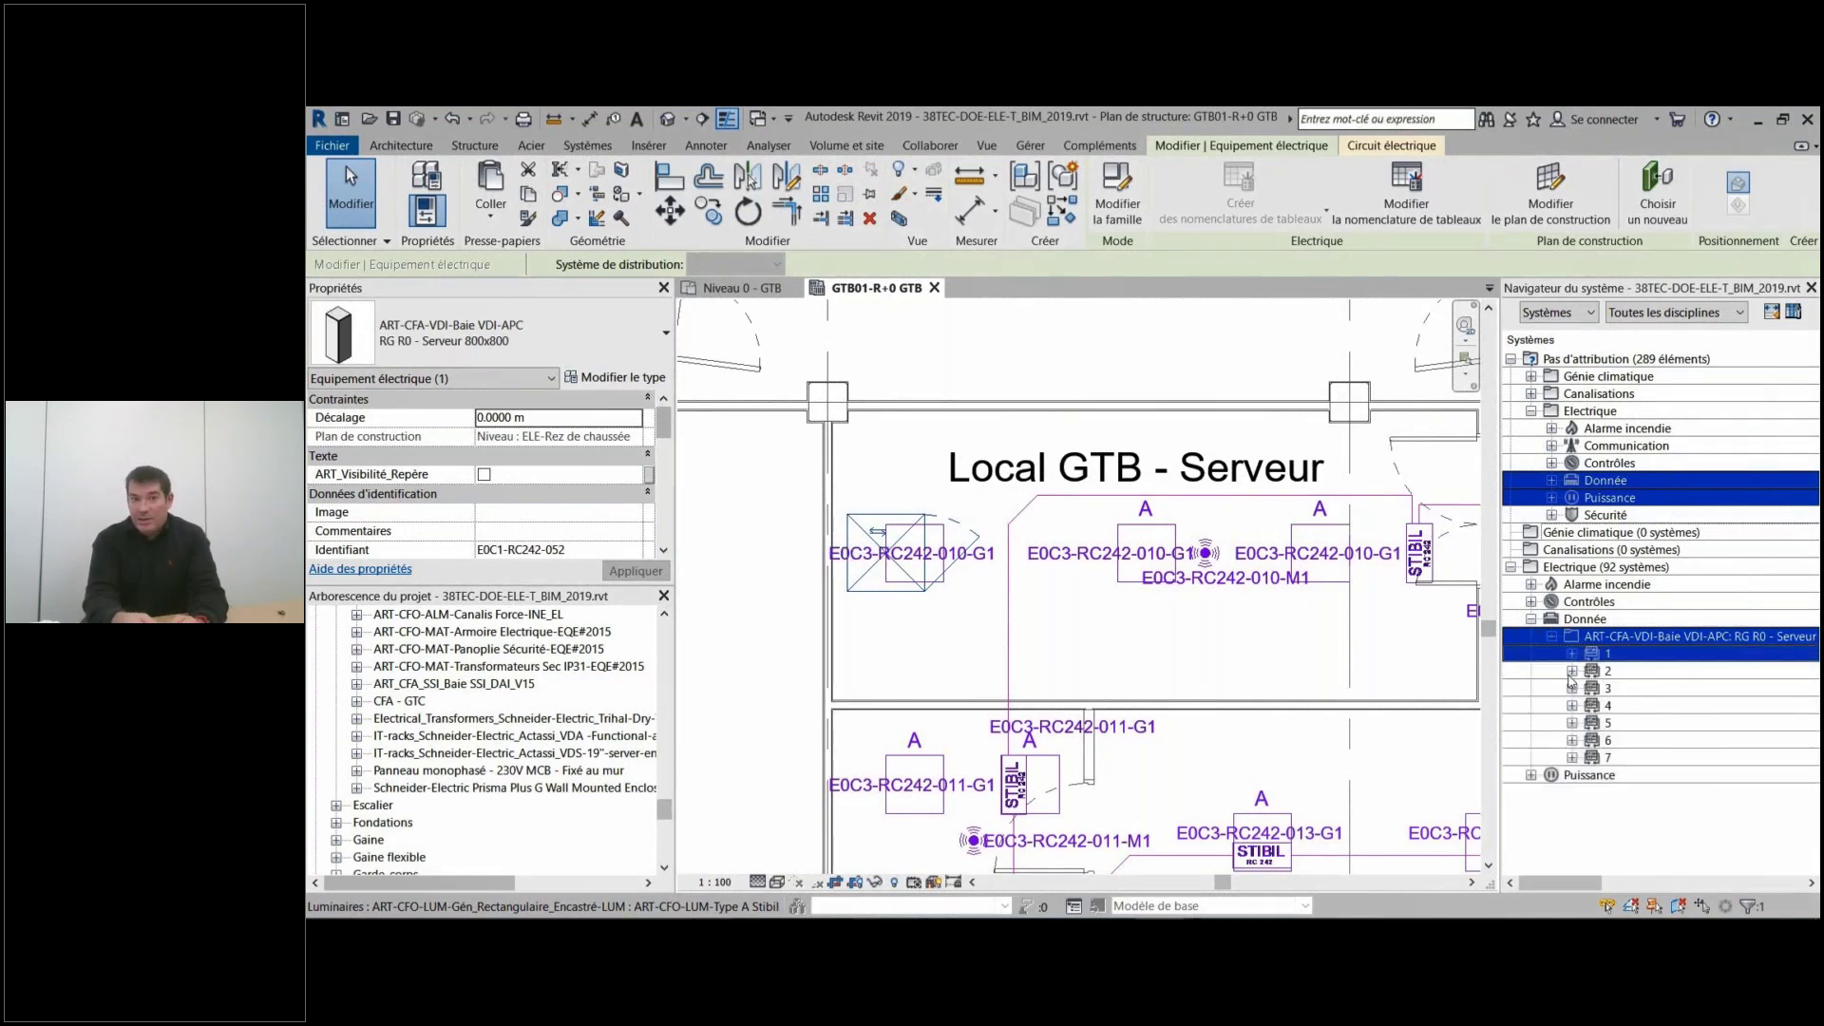
{"action": "left_click", "coordinate": [1573, 654]}
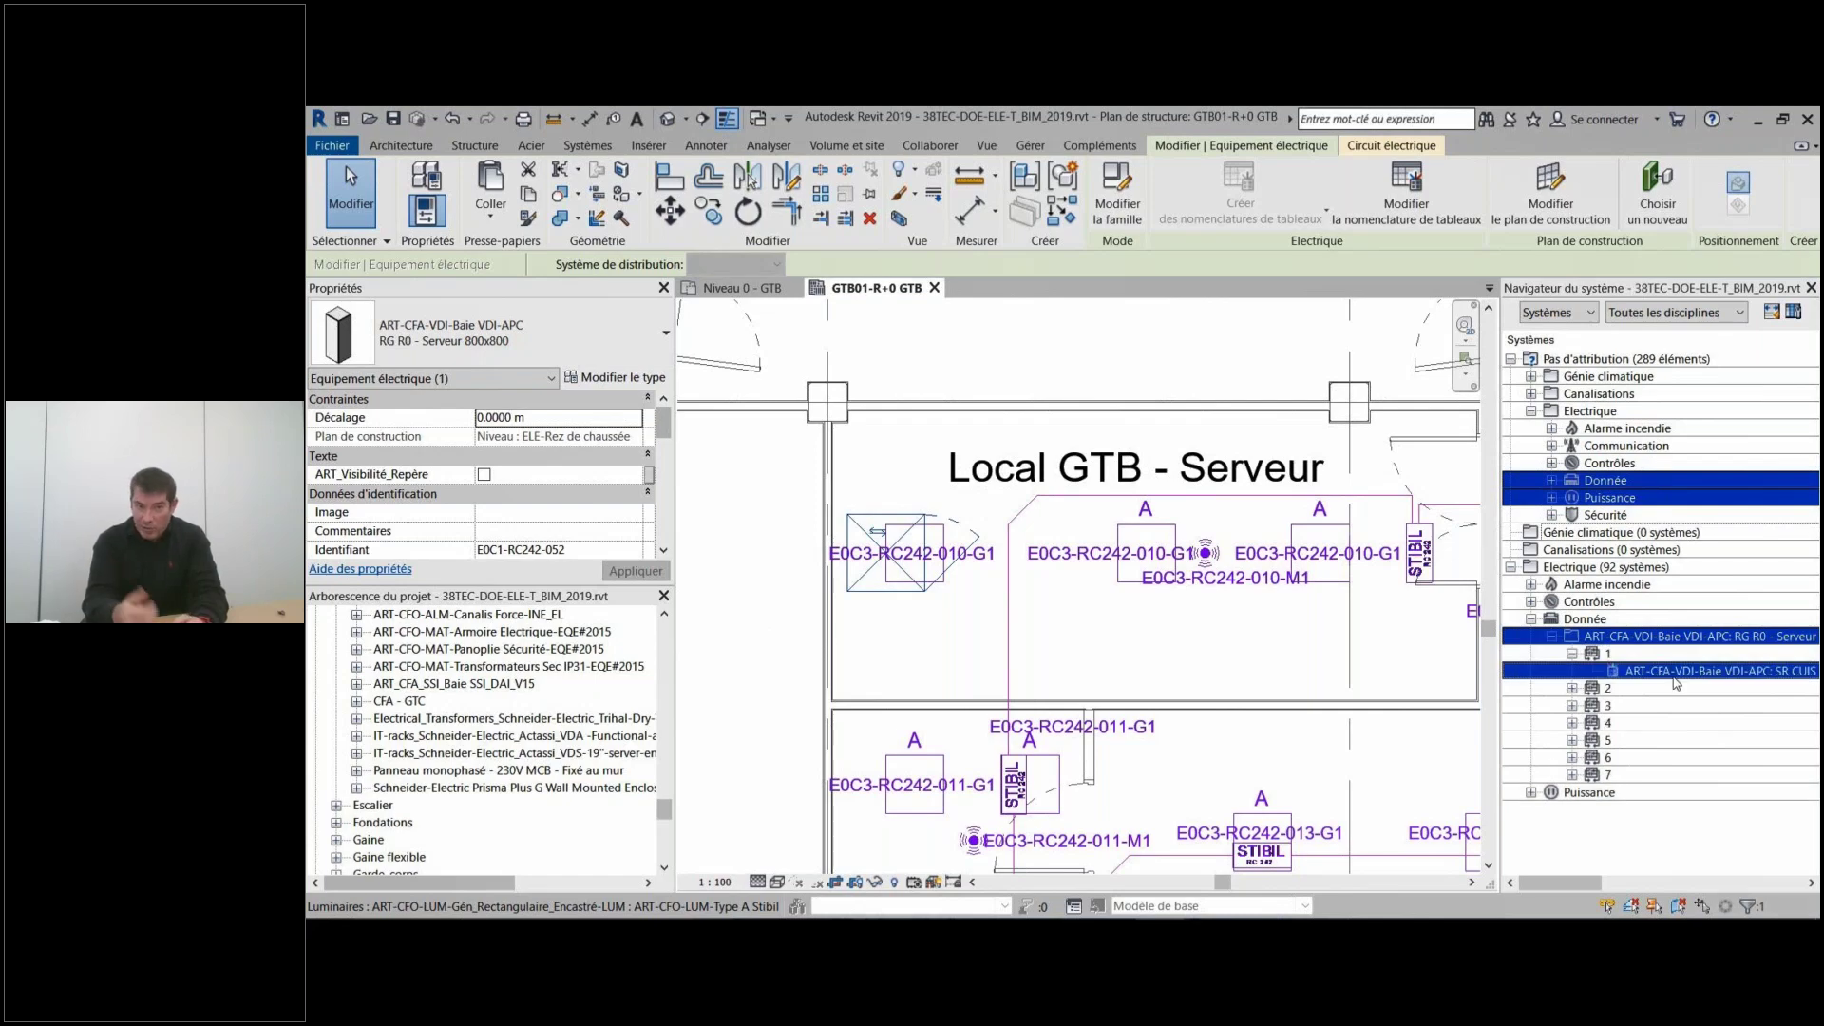
{"action": "left_click", "coordinate": [1676, 675]}
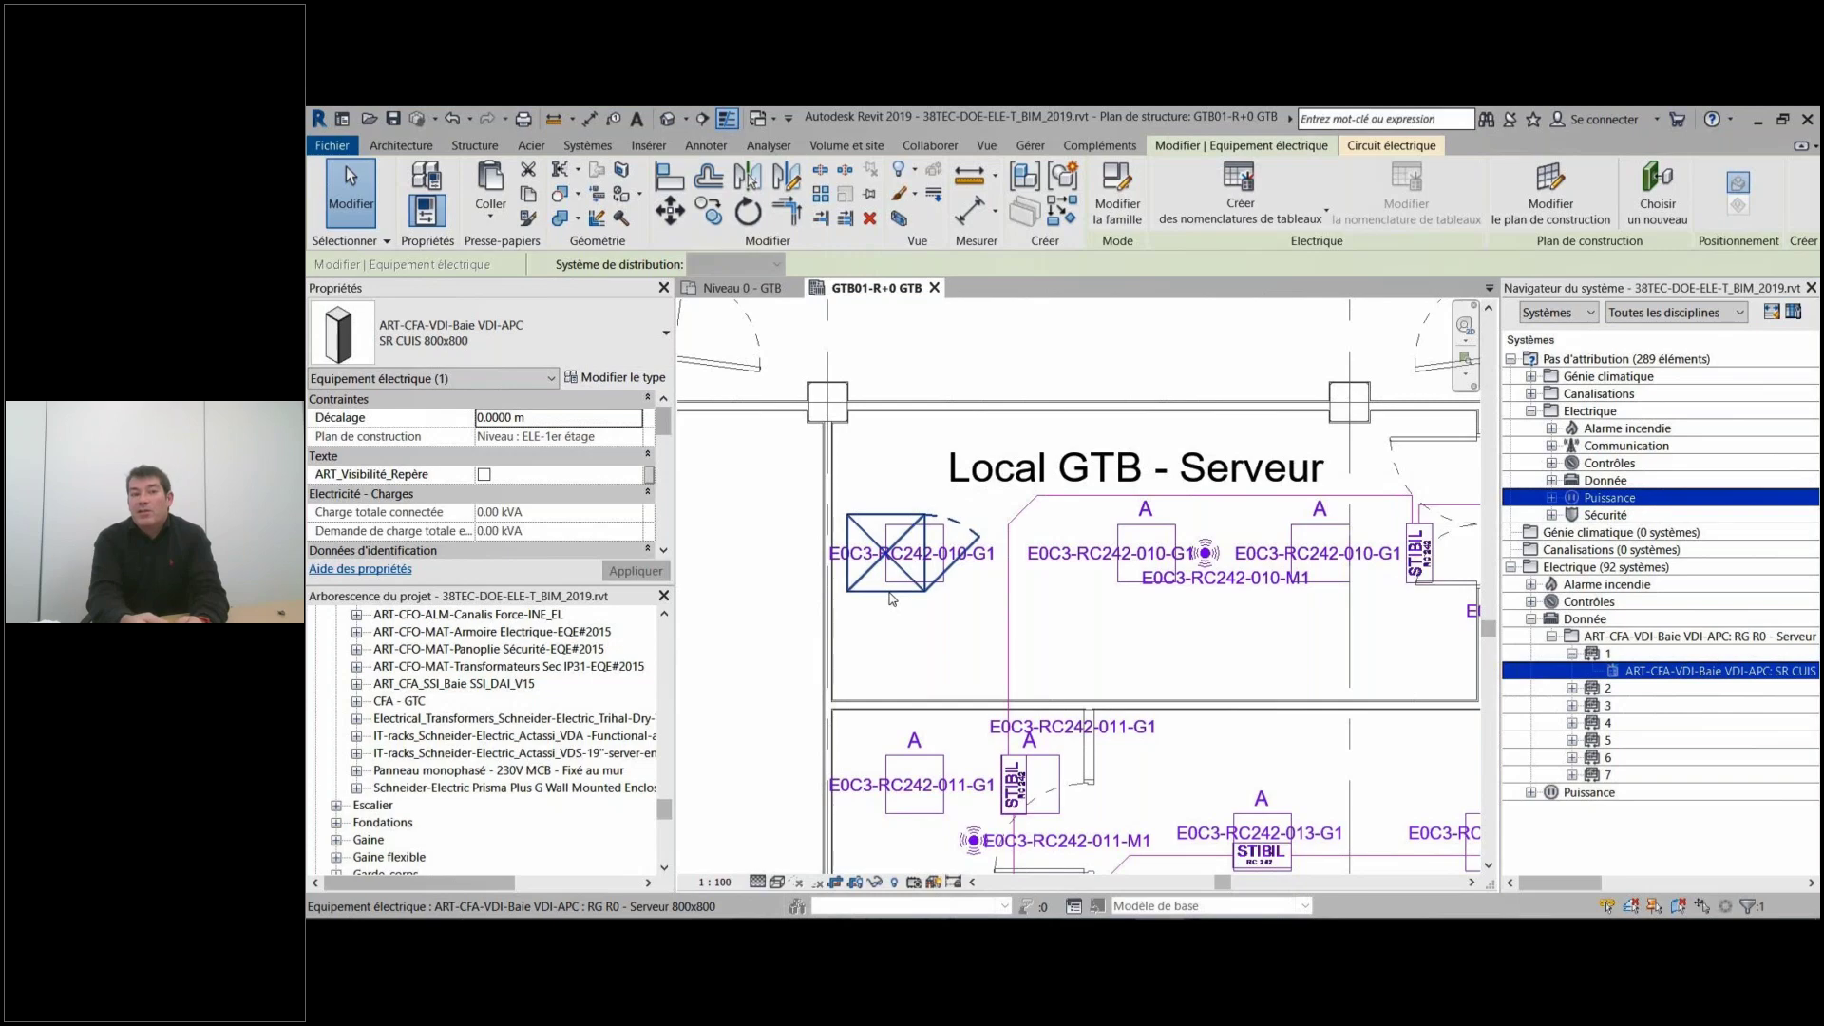
Change the RG R0 - Serveur rack to Actassi type VDS - Serveur enclosure - 42U - 2000x800x800 and turn off its Contact Schneider Electric option.
{"action": "left_click", "coordinate": [891, 597]}
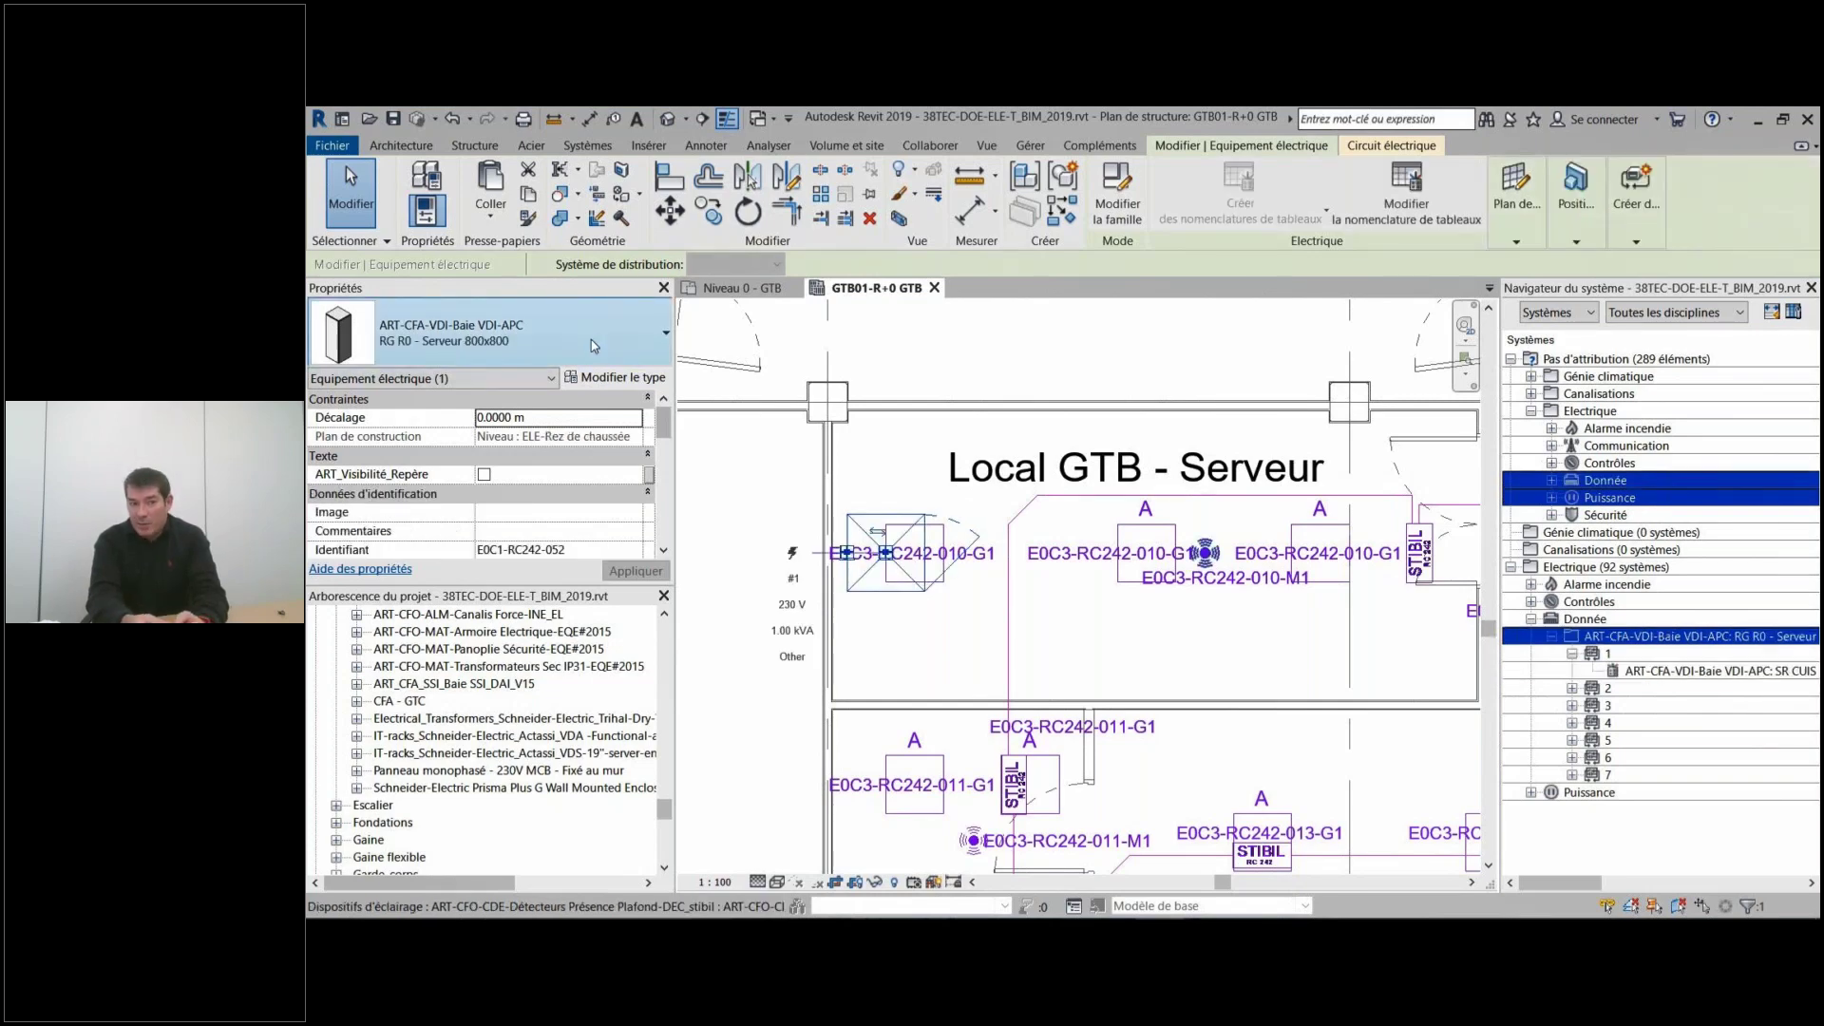
{"action": "left_click", "coordinate": [594, 346]}
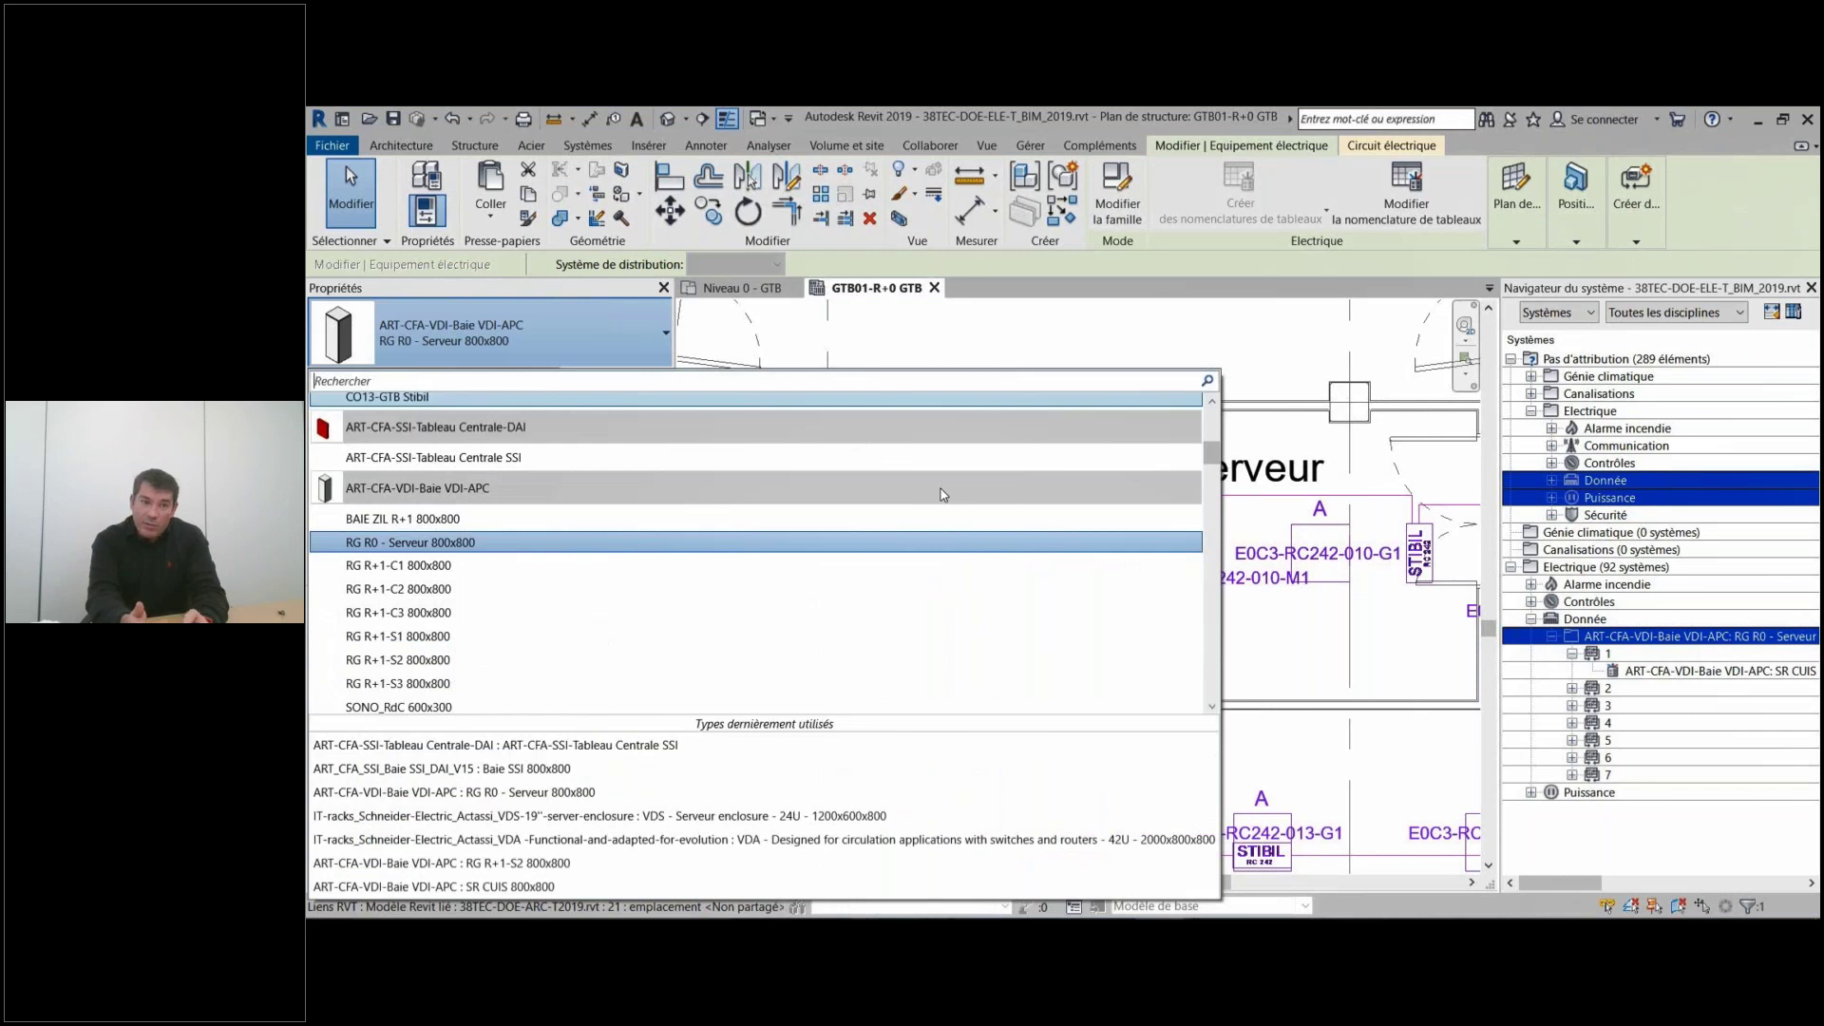
{"action": "left_click_drag", "start_coordinate": [1213, 455], "coordinate": [1228, 650]}
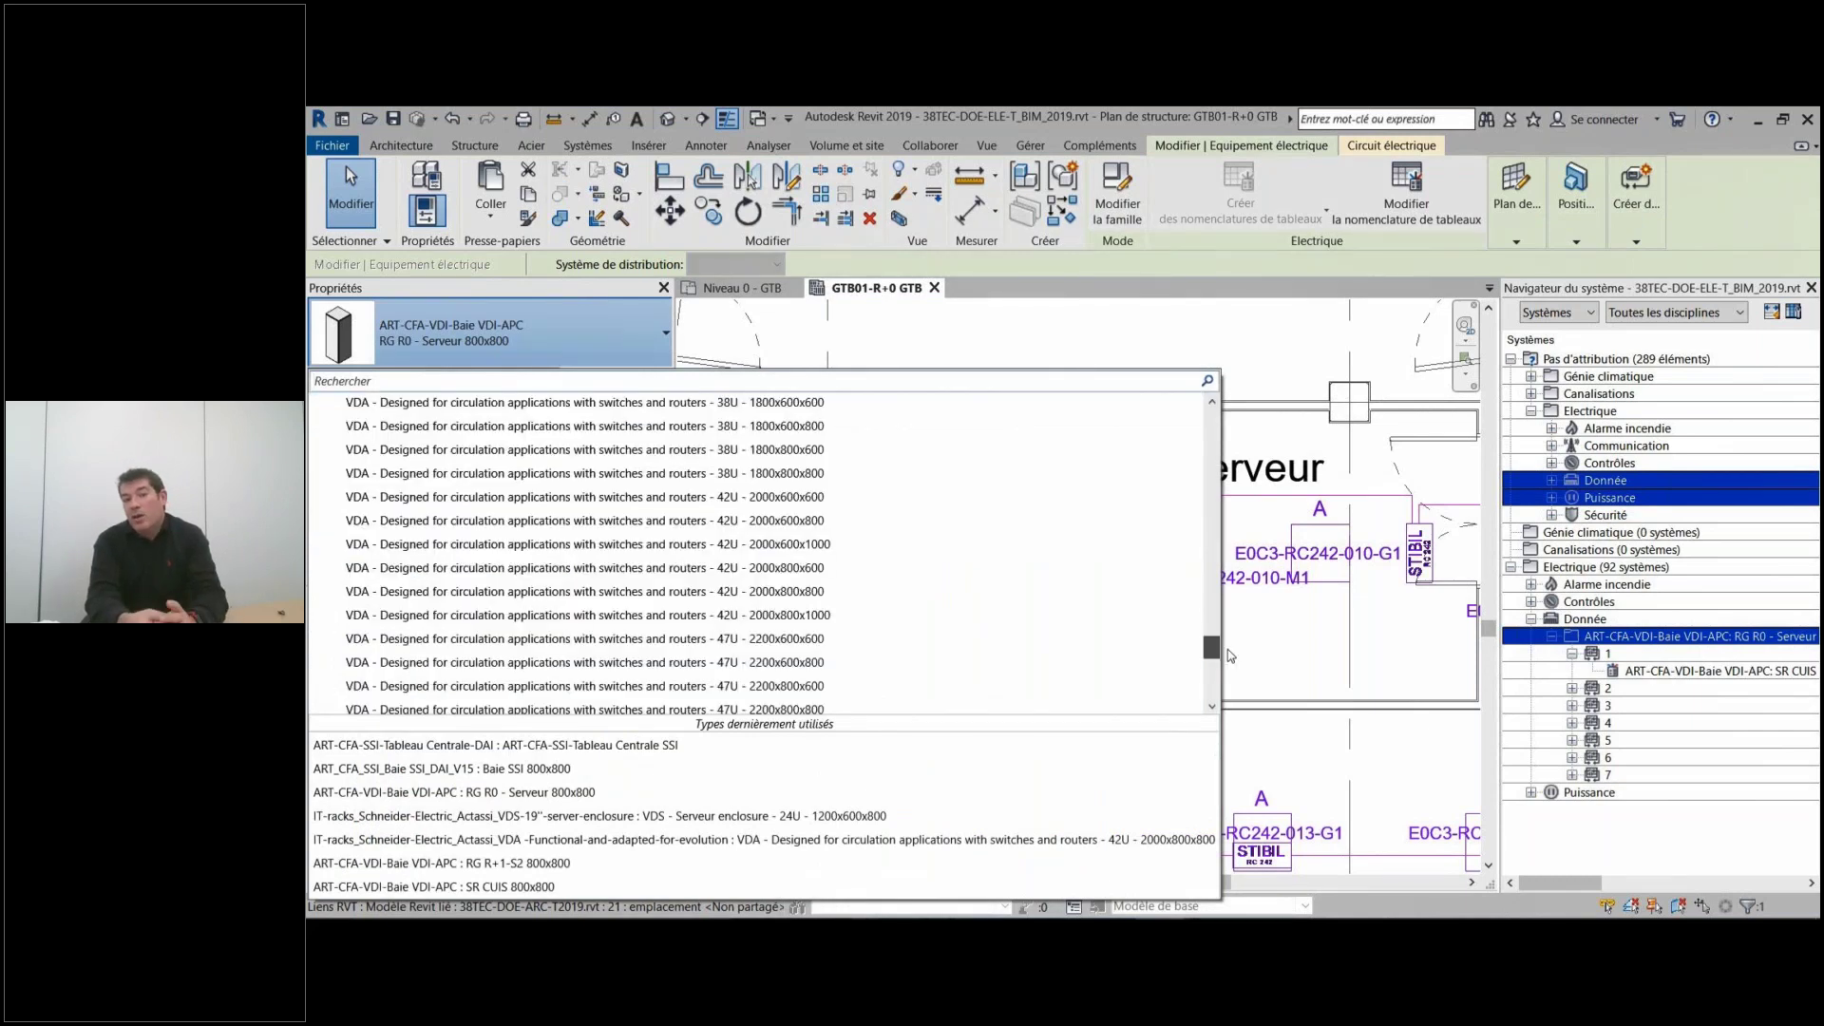
{"action": "left_click", "coordinate": [1227, 648]}
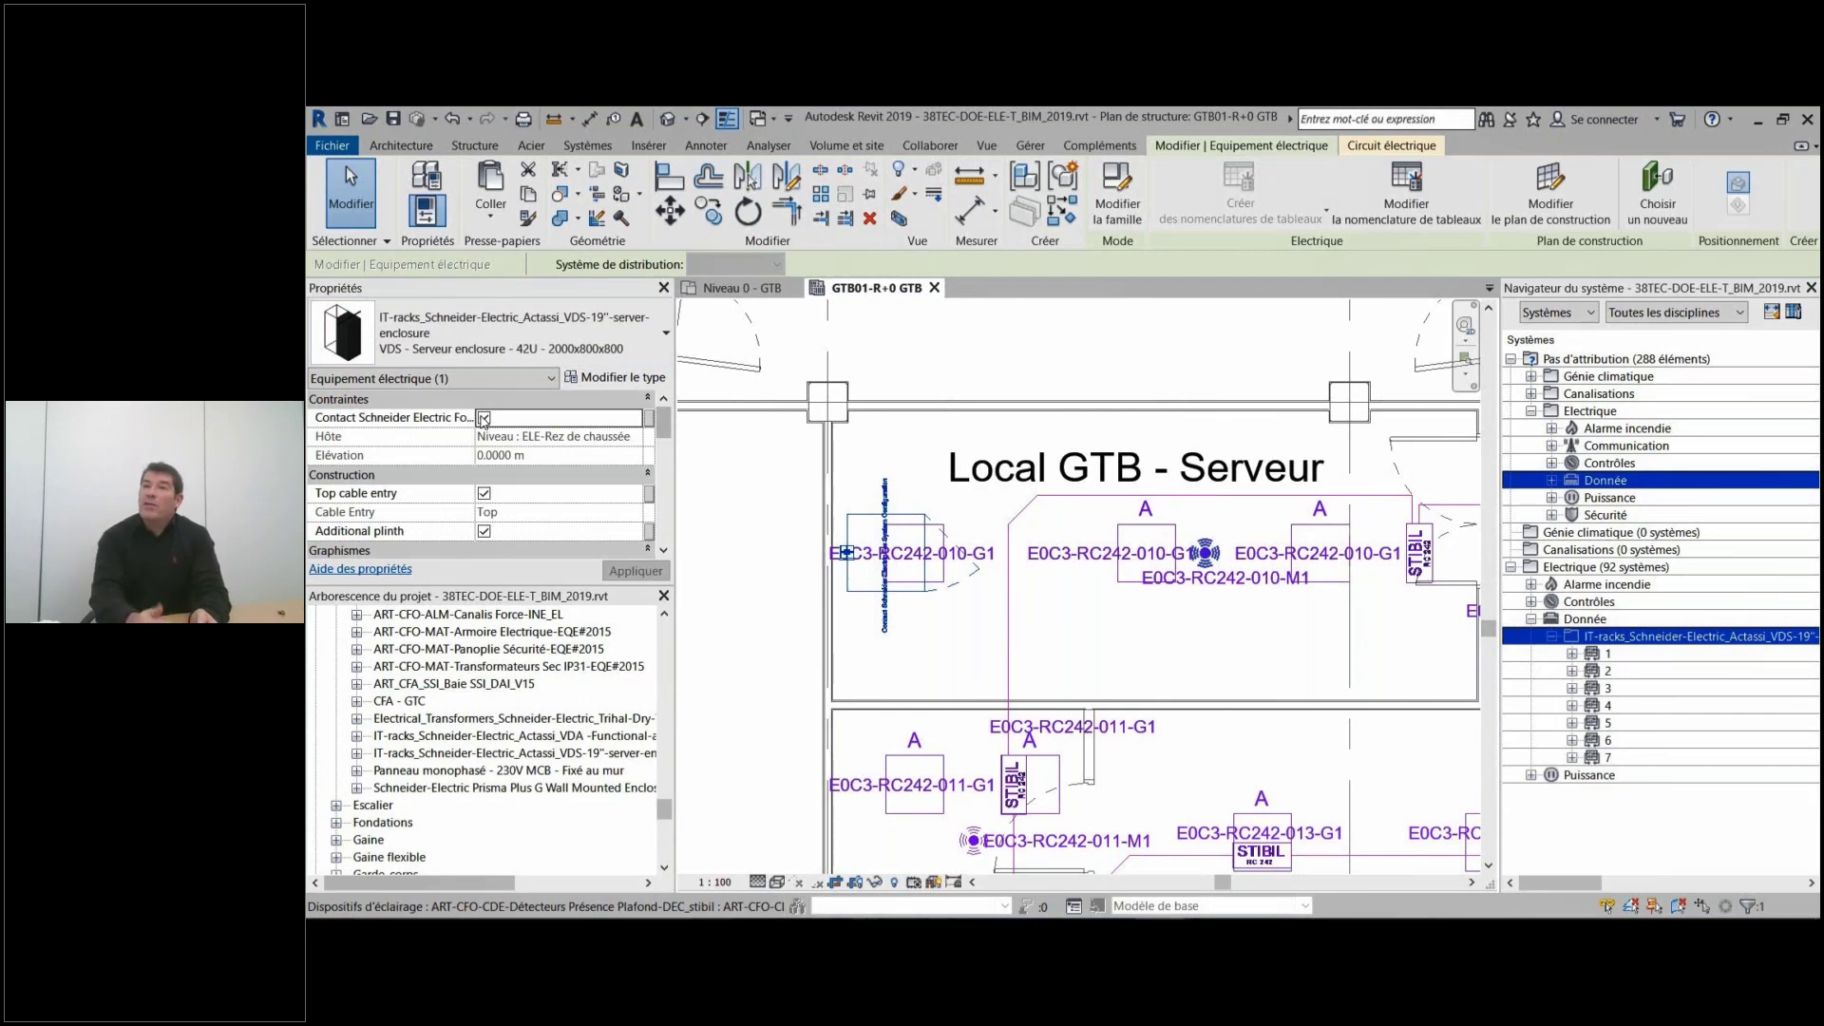
Inspect the Actassi VDS server enclosure family in 3D, close it without saving, and check the enclosure among the data systems.
{"action": "scroll", "coordinate": [891, 586], "scroll_direction": "up", "scroll_amount": 3}
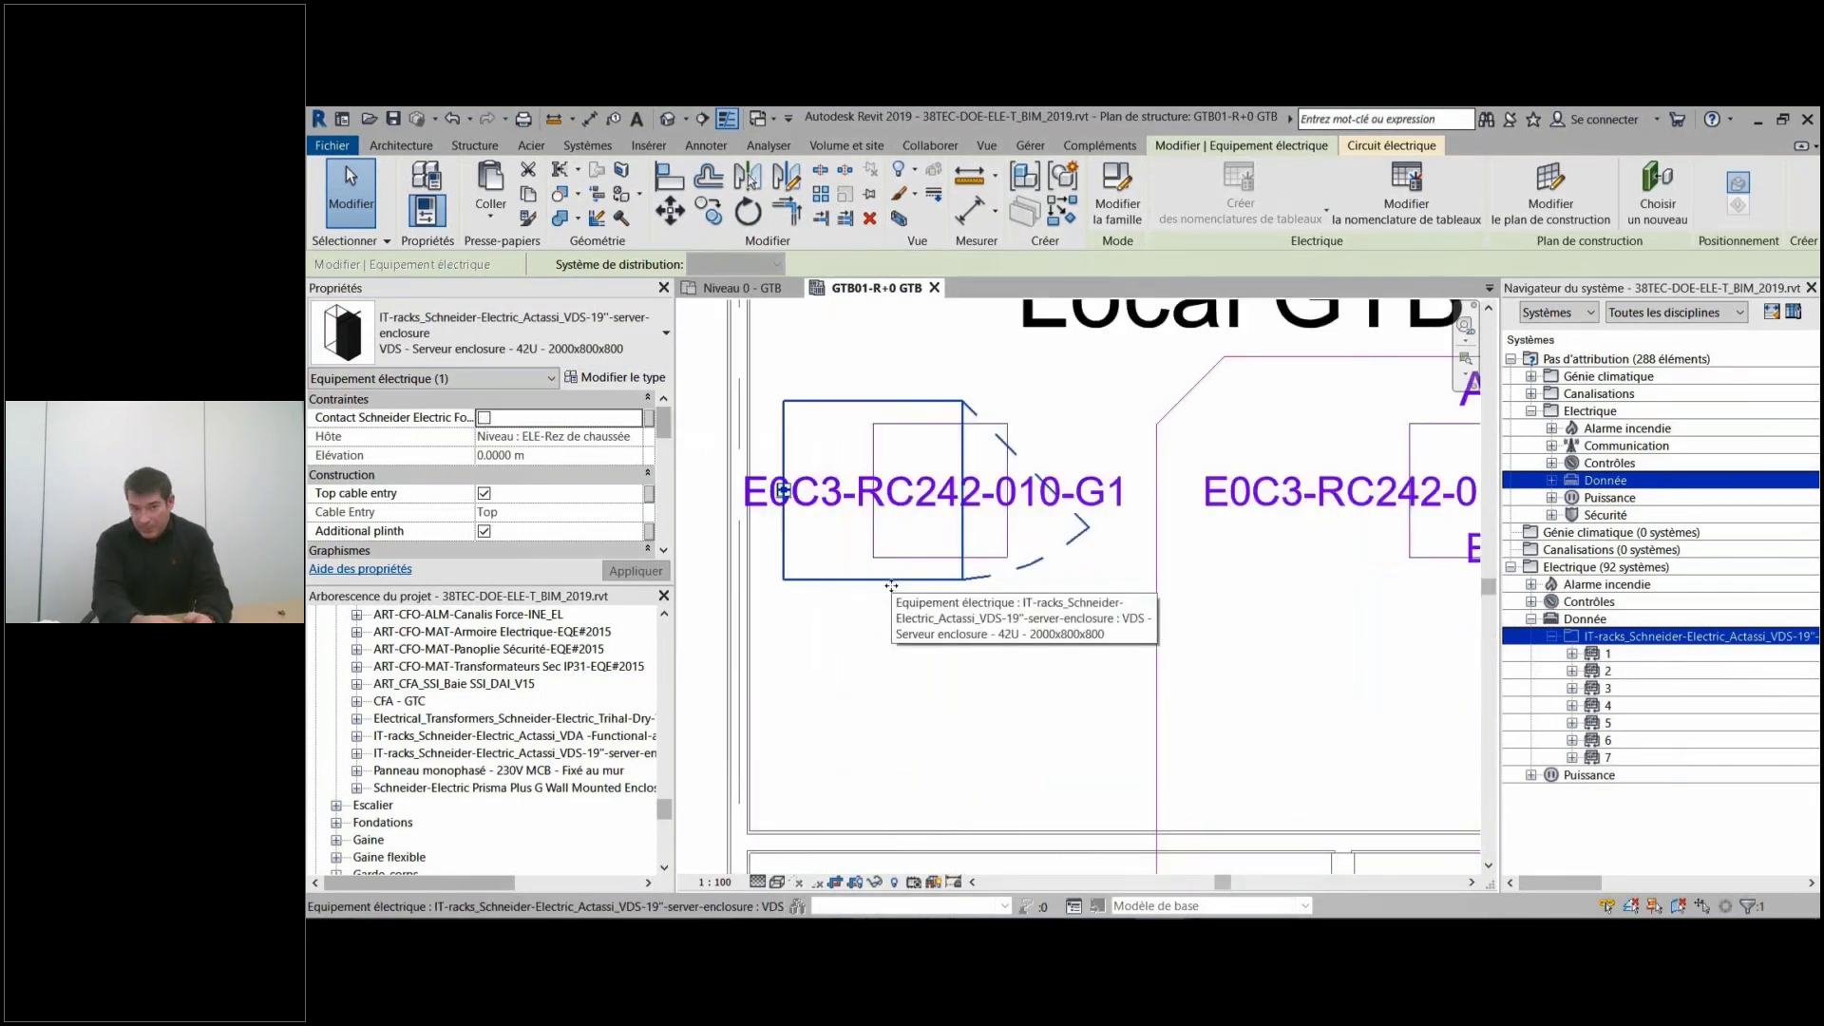
{"action": "double_click", "coordinate": [891, 586]}
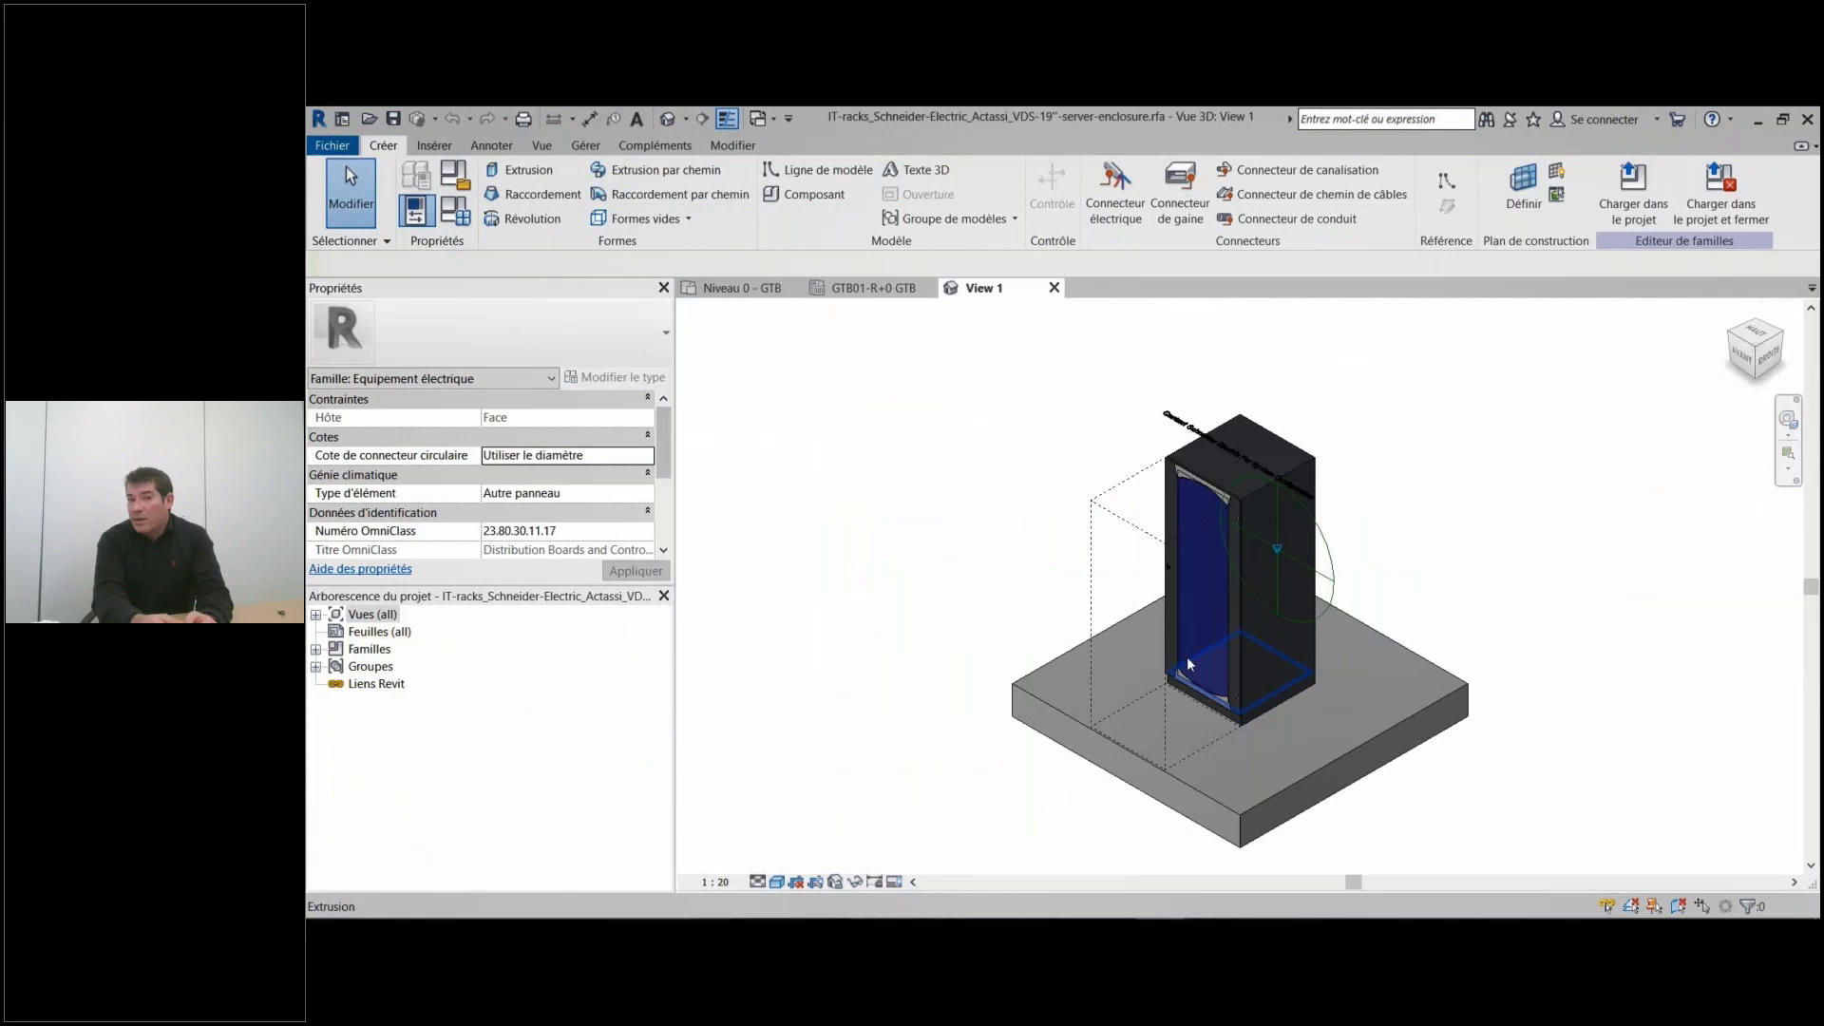
{"action": "middle_click_drag", "start_coordinate": [1188, 657], "coordinate": [1401, 536], "text": "shift"}
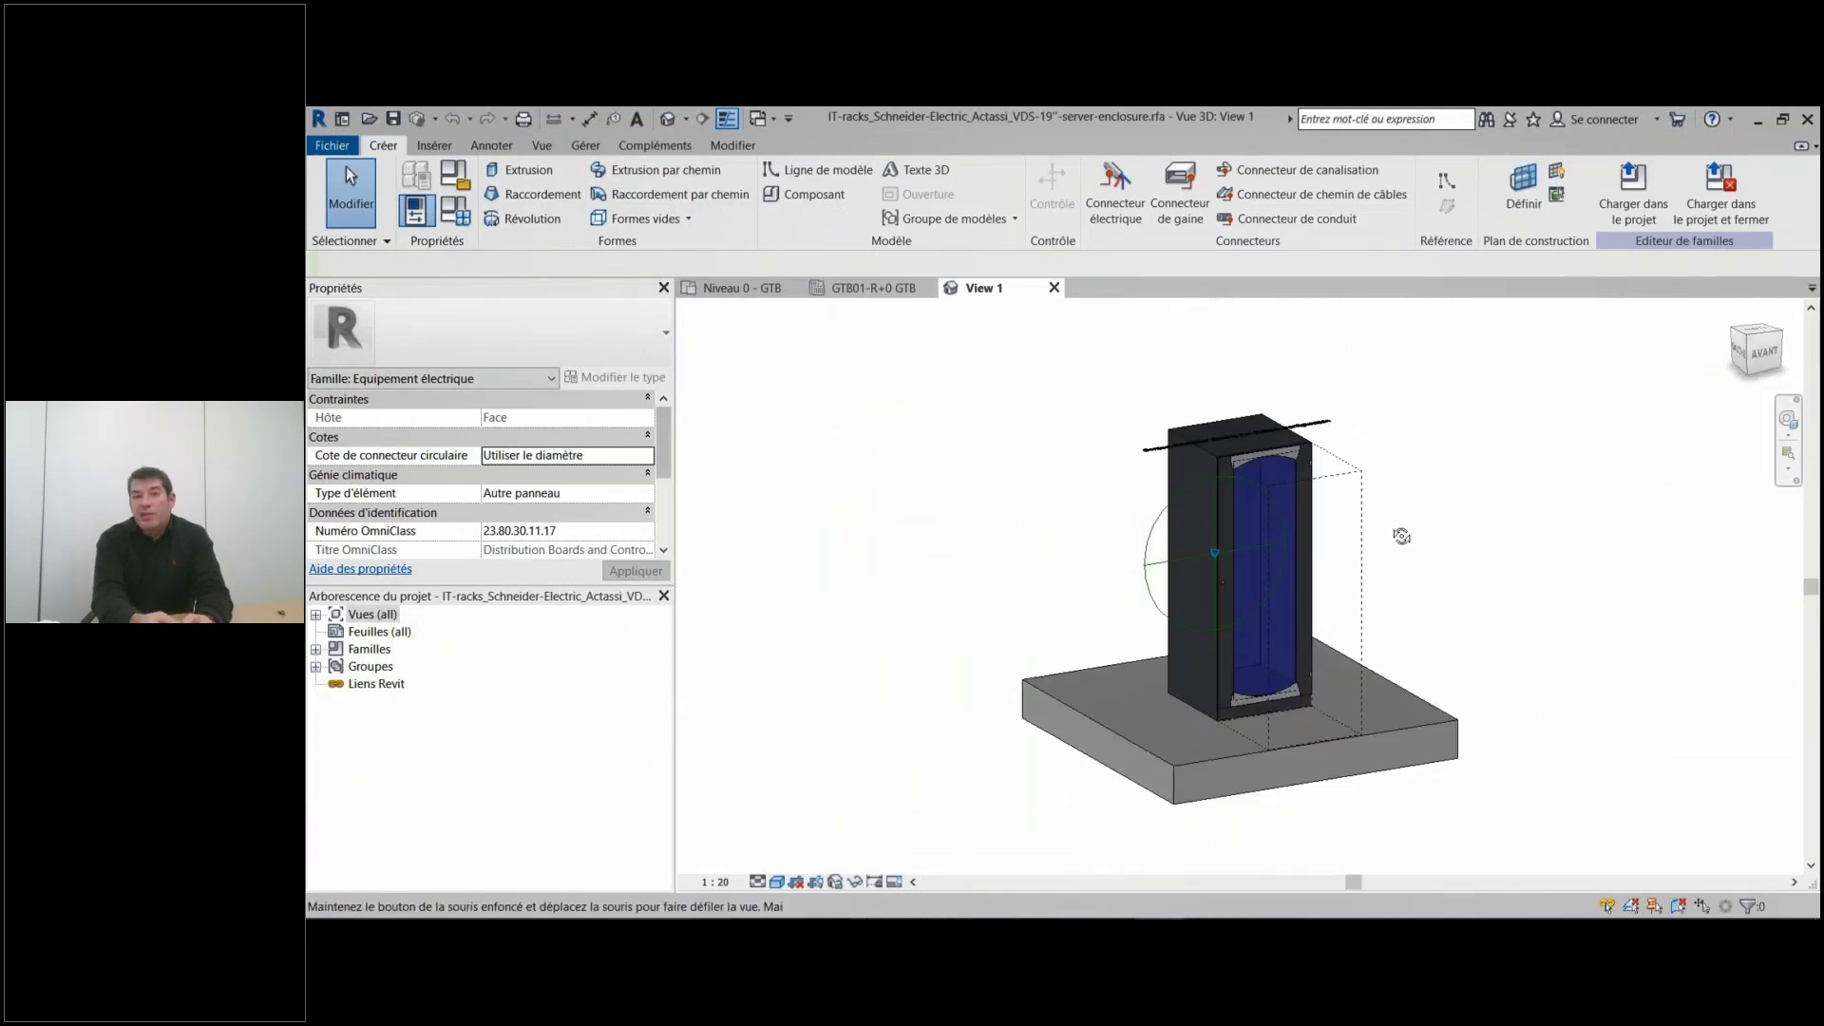
{"action": "scroll", "coordinate": [1270, 494], "scroll_direction": "up", "scroll_amount": 4}
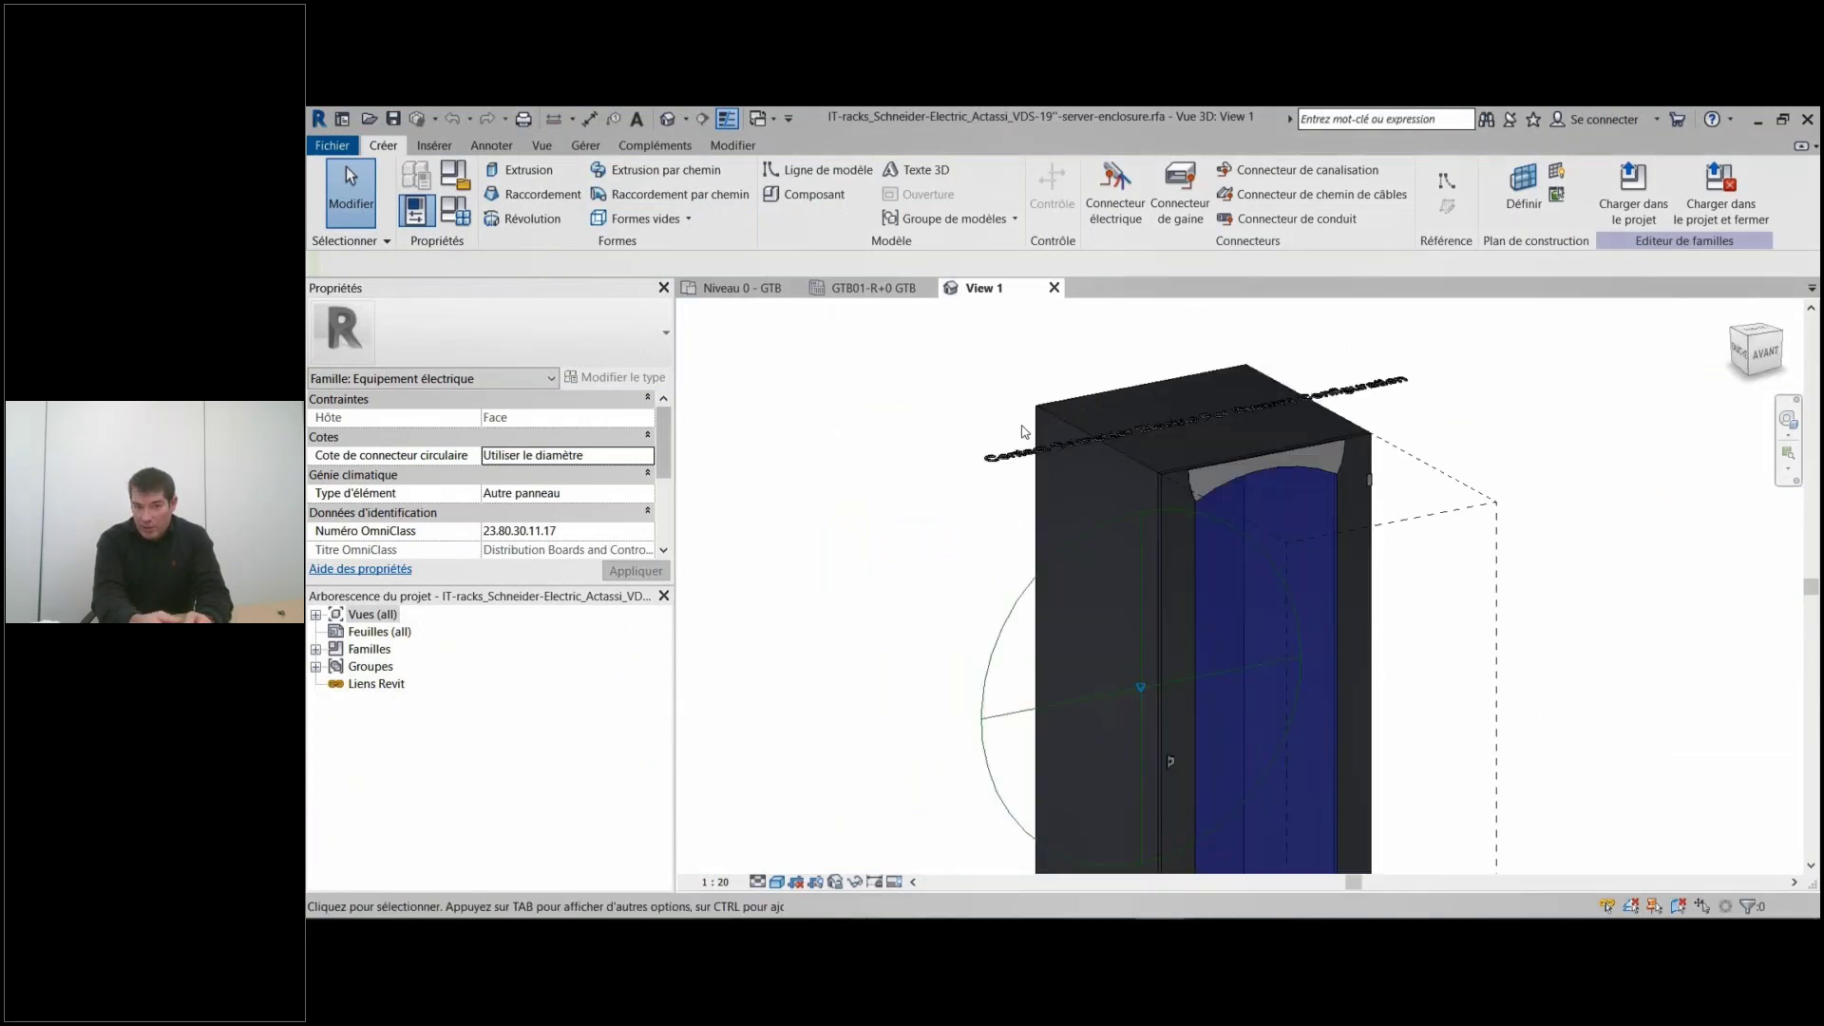
{"action": "scroll", "coordinate": [1023, 433], "scroll_direction": "down", "scroll_amount": 4}
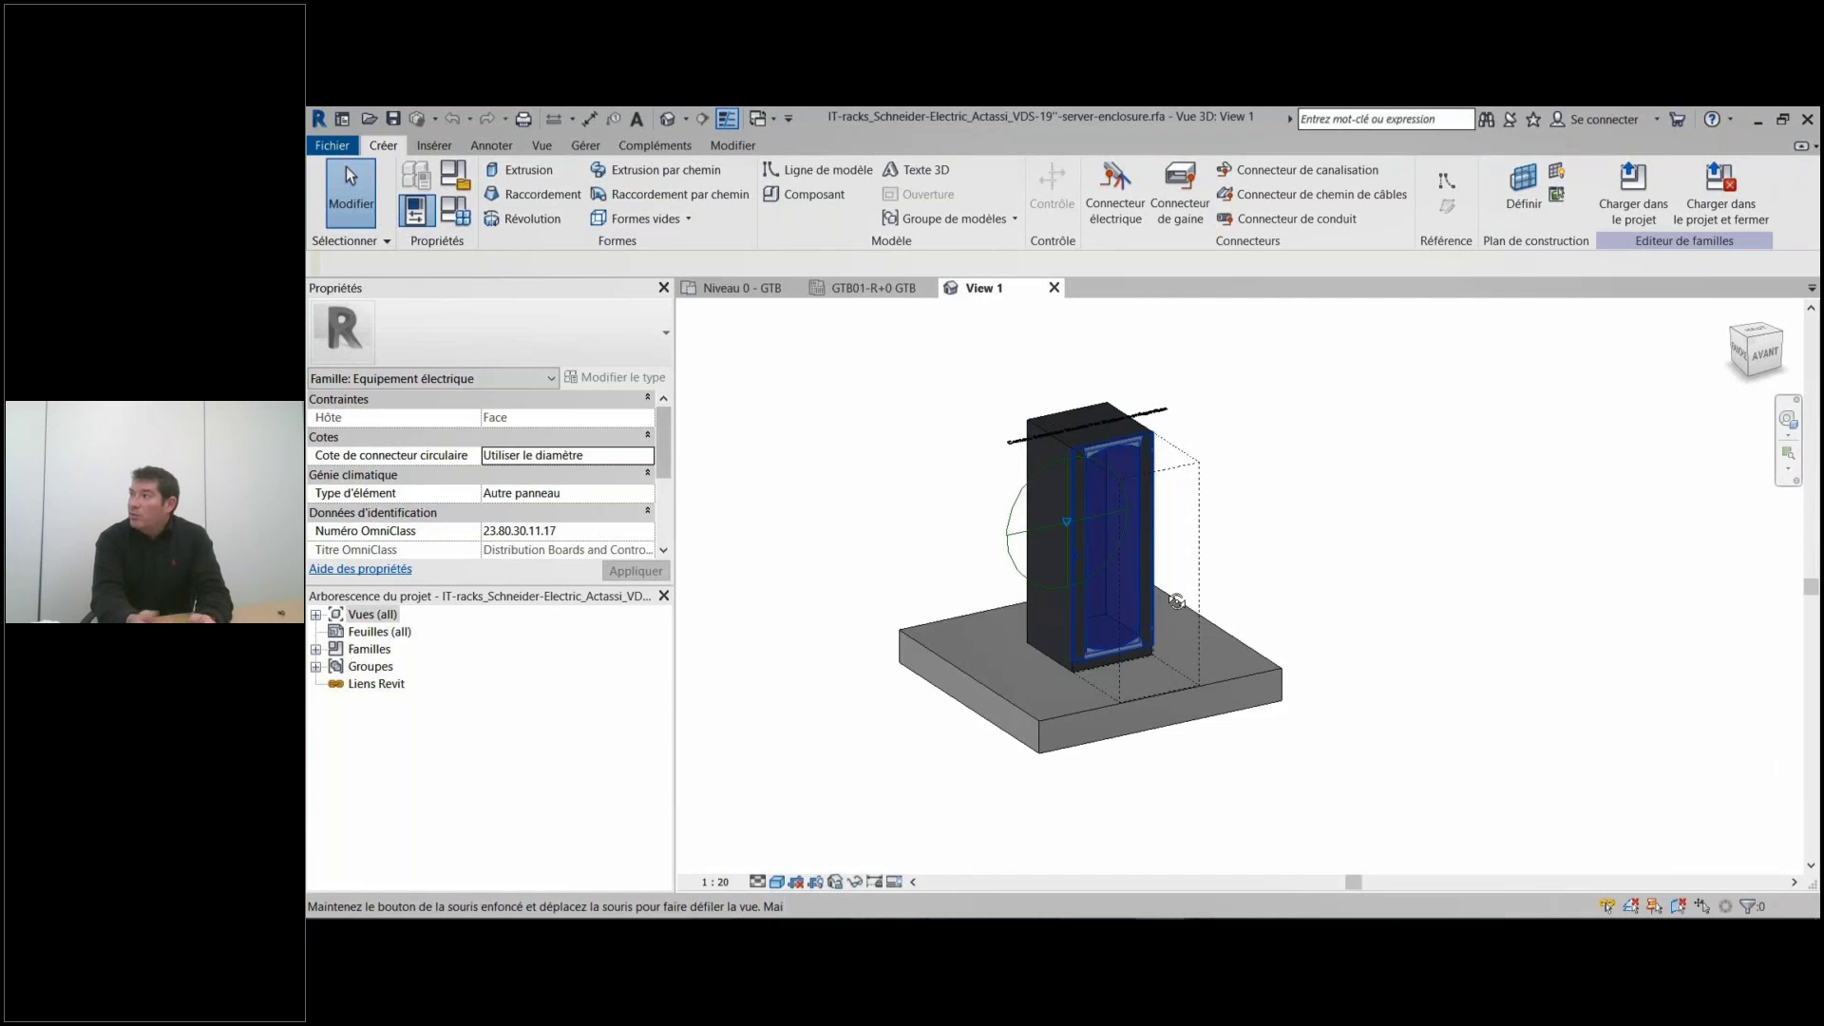
{"action": "middle_click_drag", "start_coordinate": [1177, 602], "coordinate": [1065, 301], "text": "shift"}
{"action": "left_click", "coordinate": [1053, 288]}
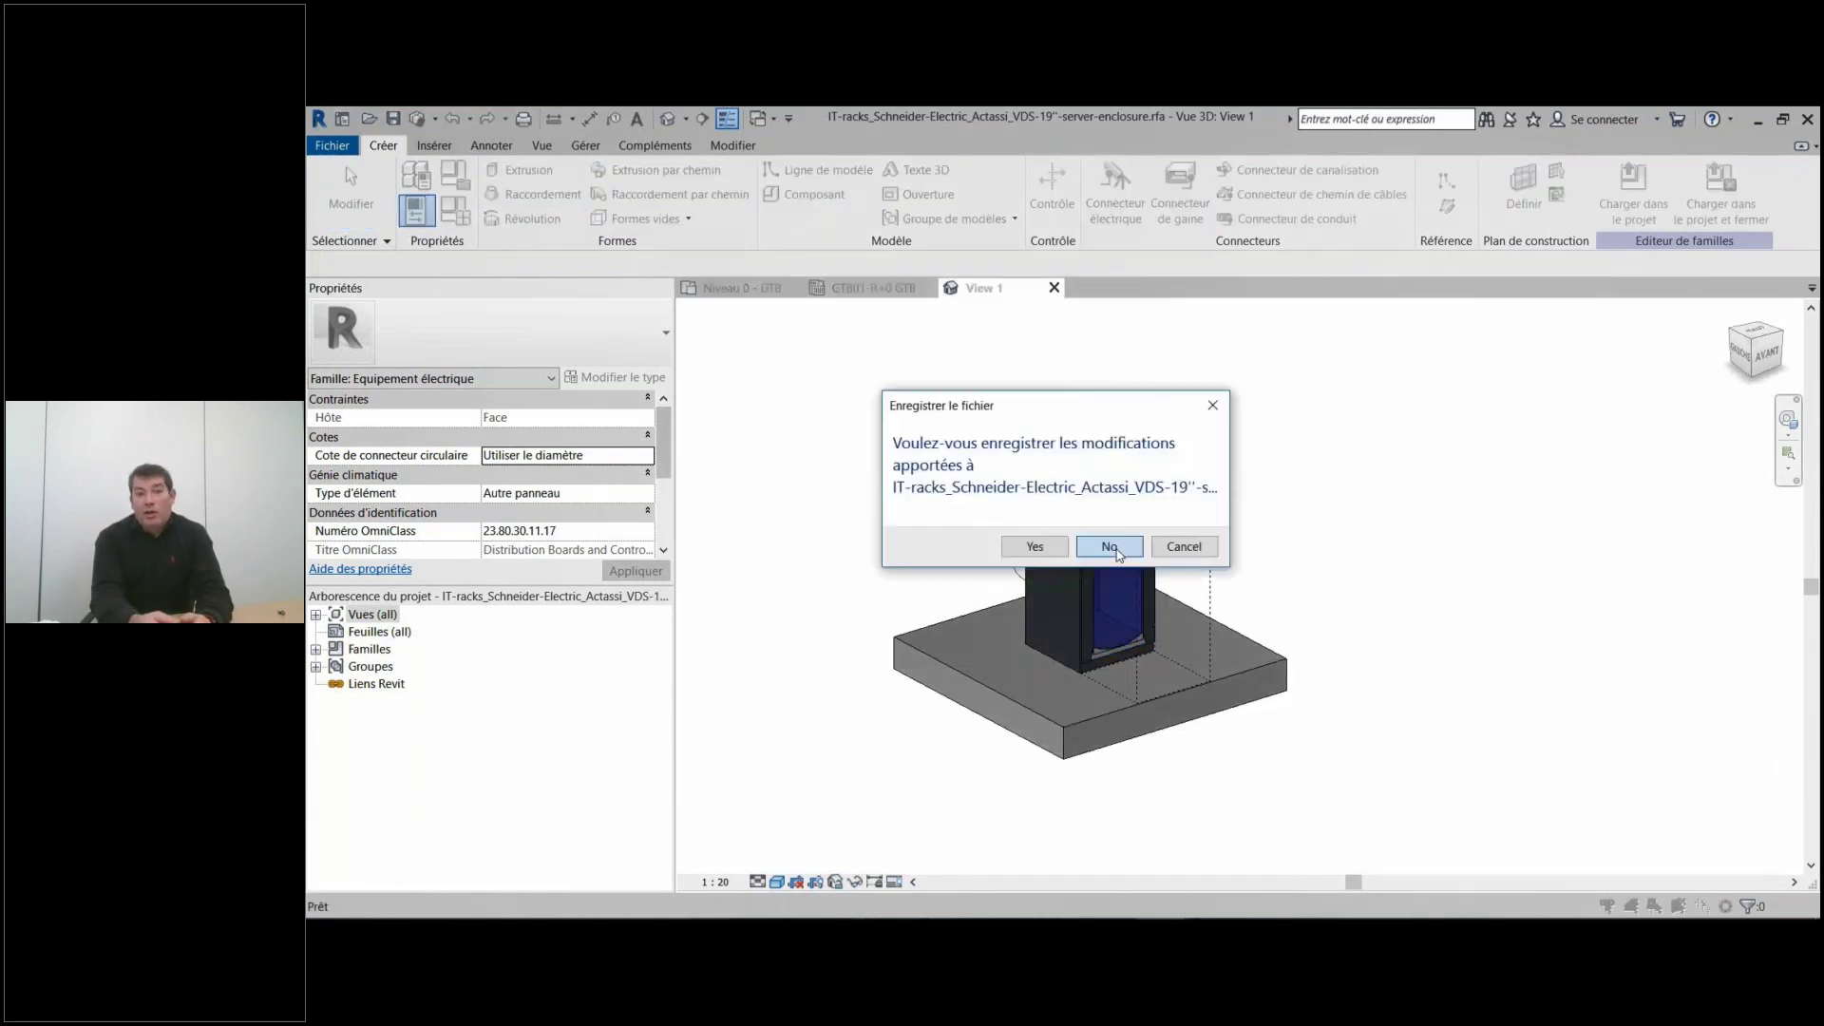
{"action": "left_click", "coordinate": [1108, 547]}
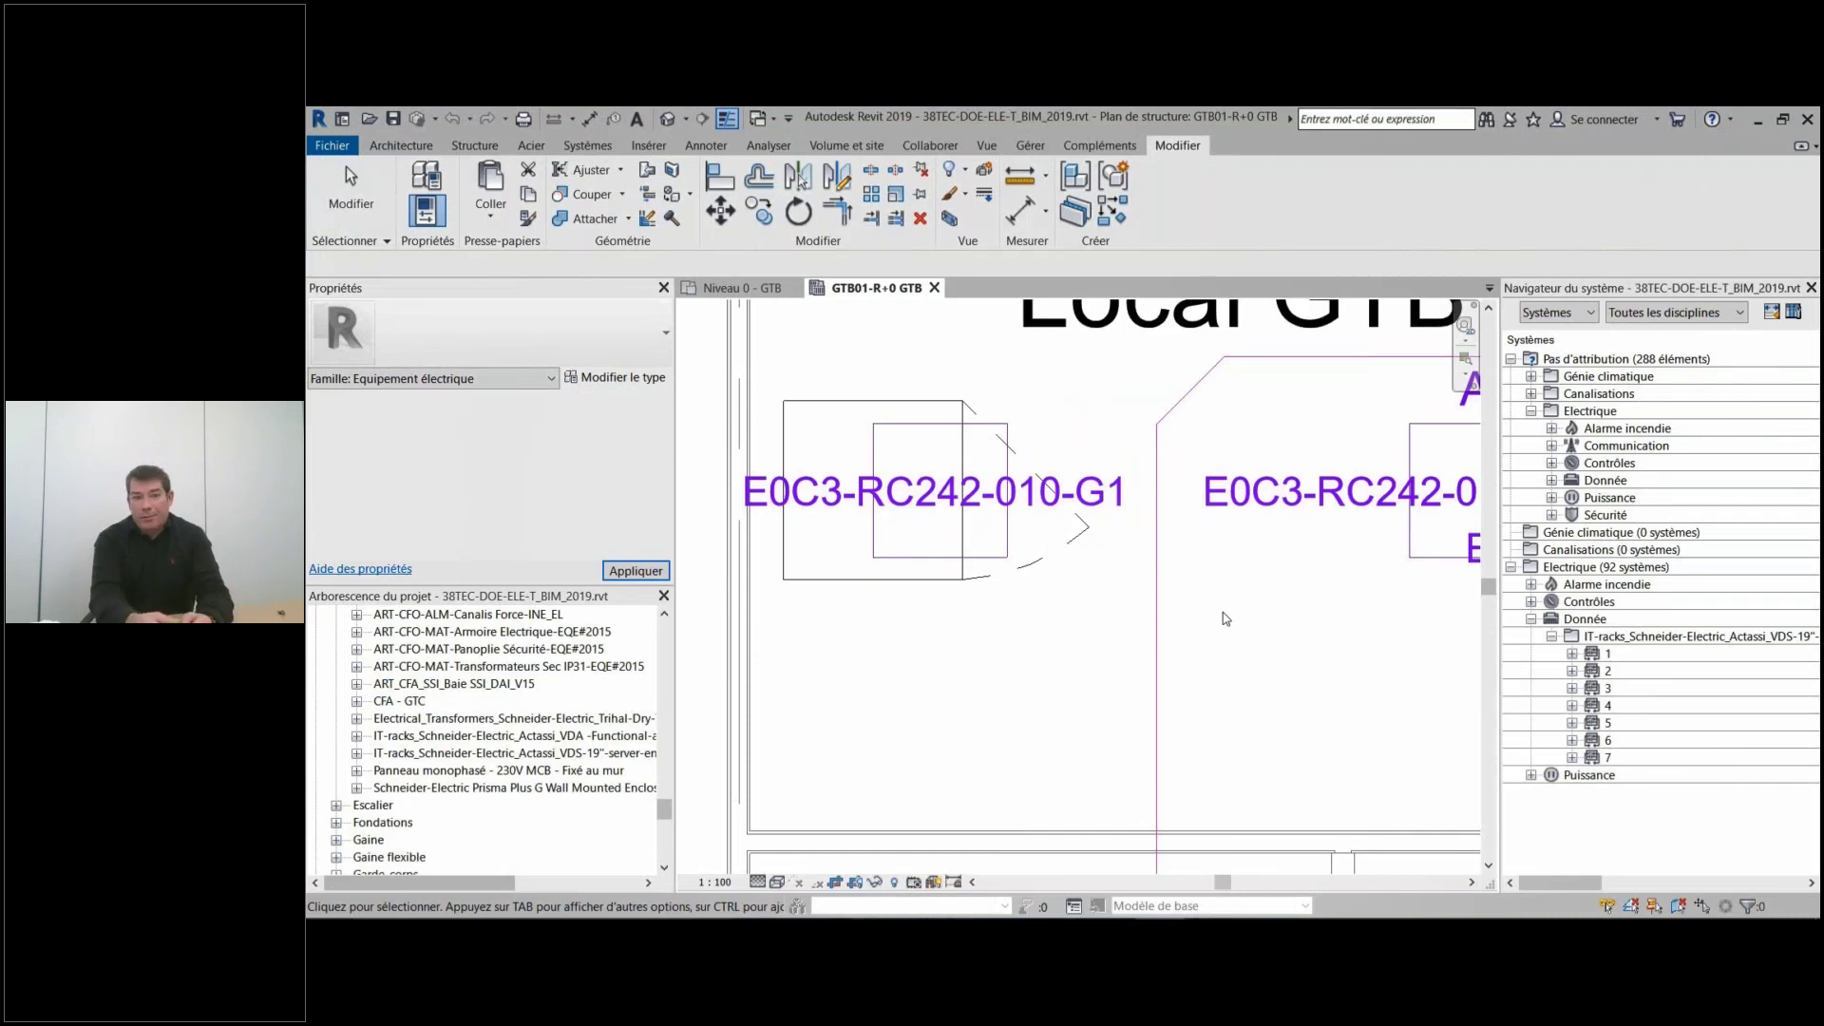
{"action": "left_click", "coordinate": [1615, 635]}
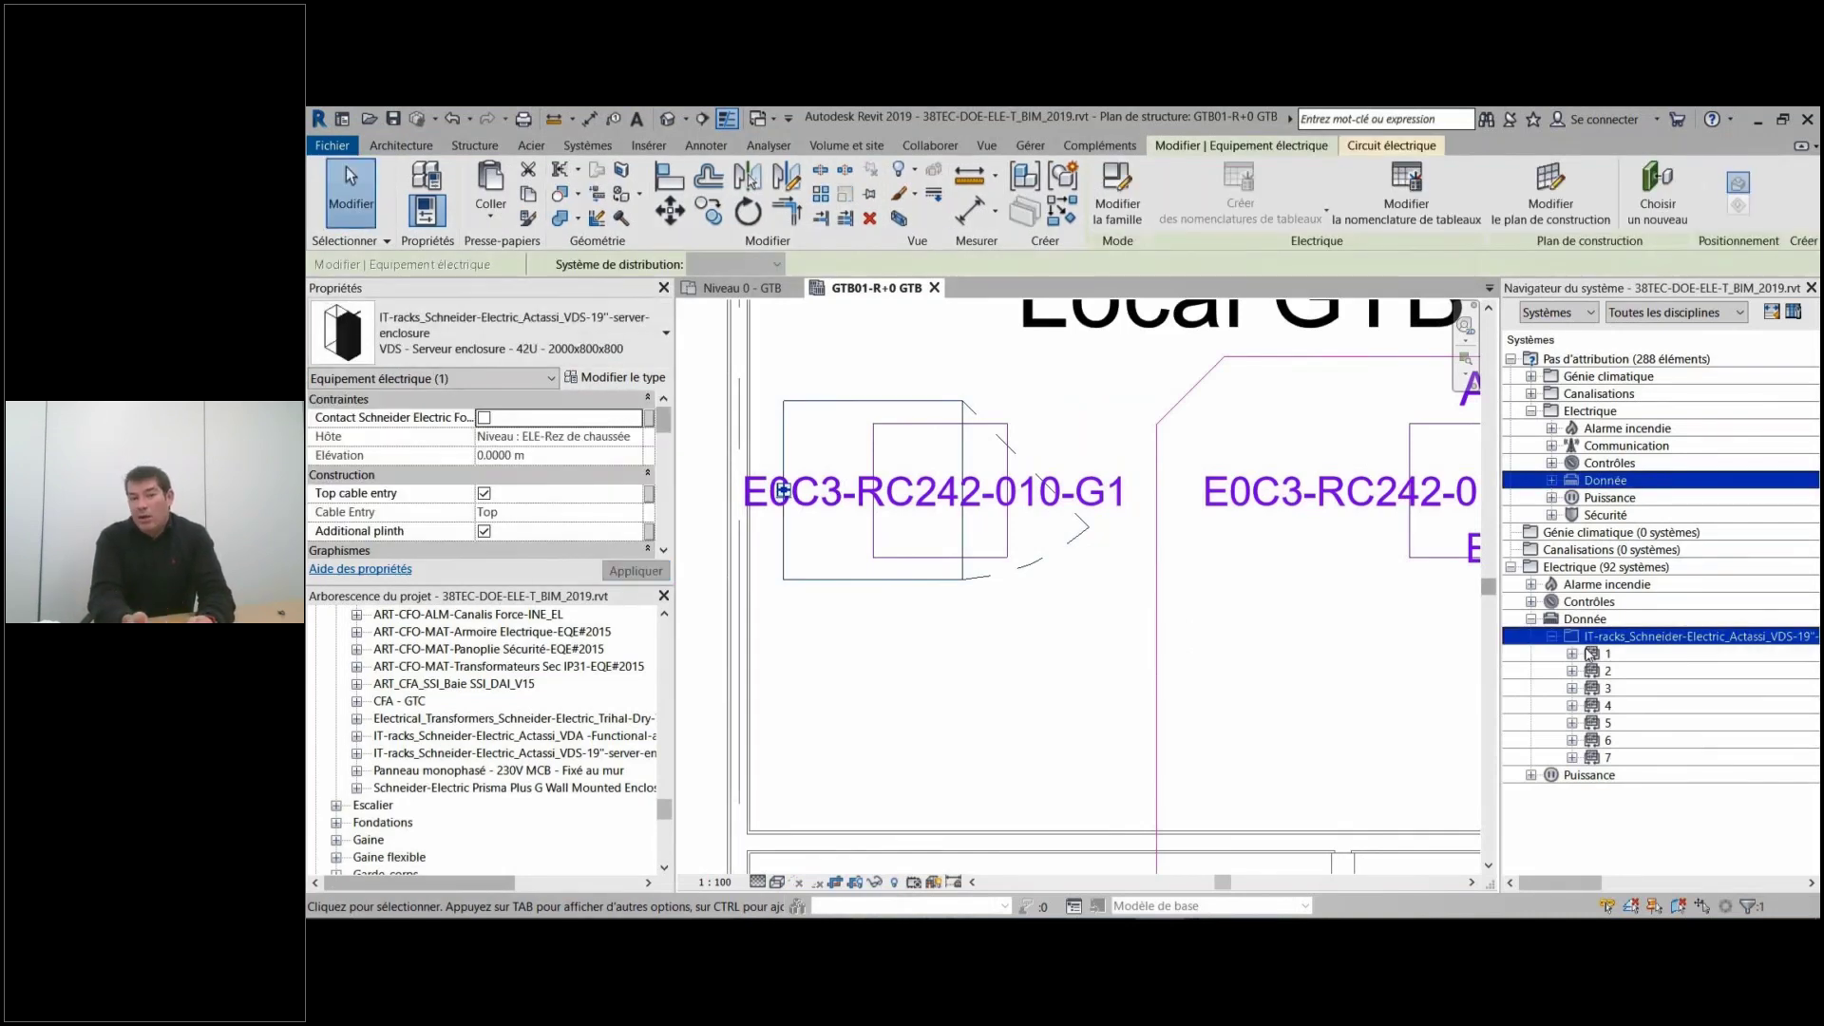
{"action": "left_click", "coordinate": [848, 615]}
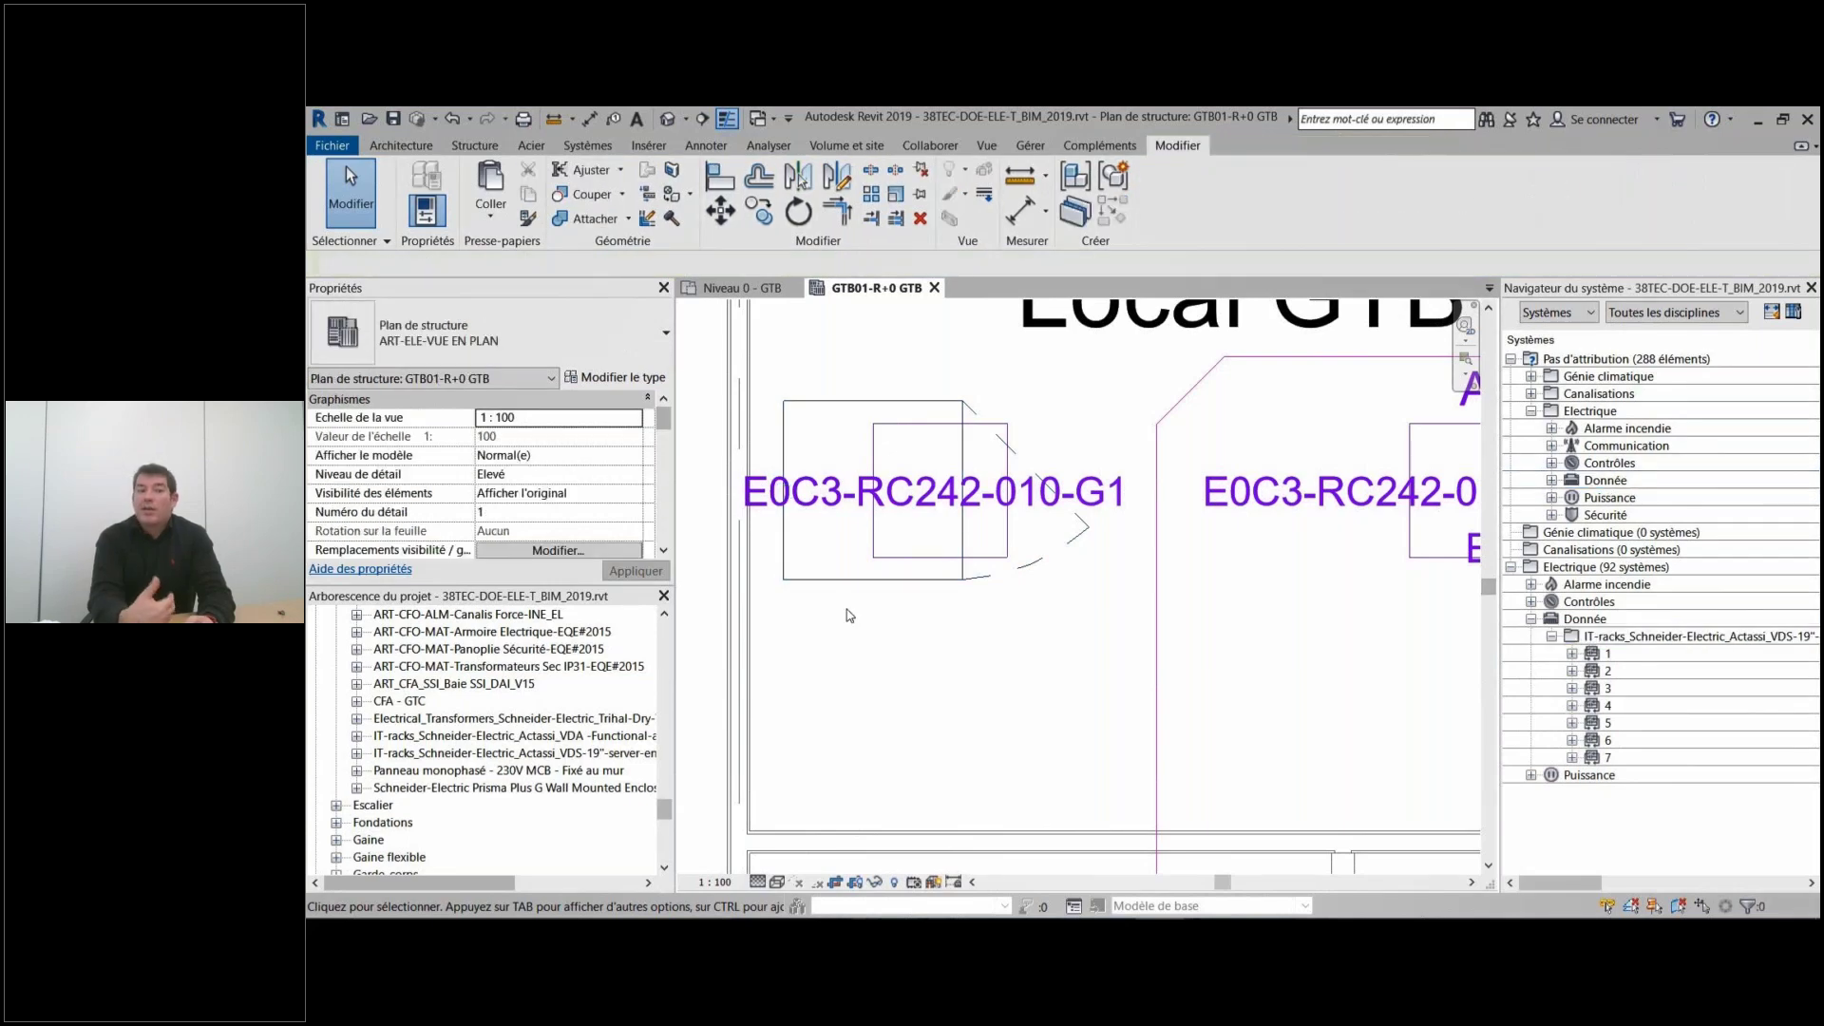
In plan VDI02-R+1 VDI, change the SR CUIS rack in Local technique N°TE1C008 to the Actassi VDA type 42U - 2000x800x800.
{"action": "scroll", "coordinate": [848, 615], "scroll_direction": "down", "scroll_amount": 3}
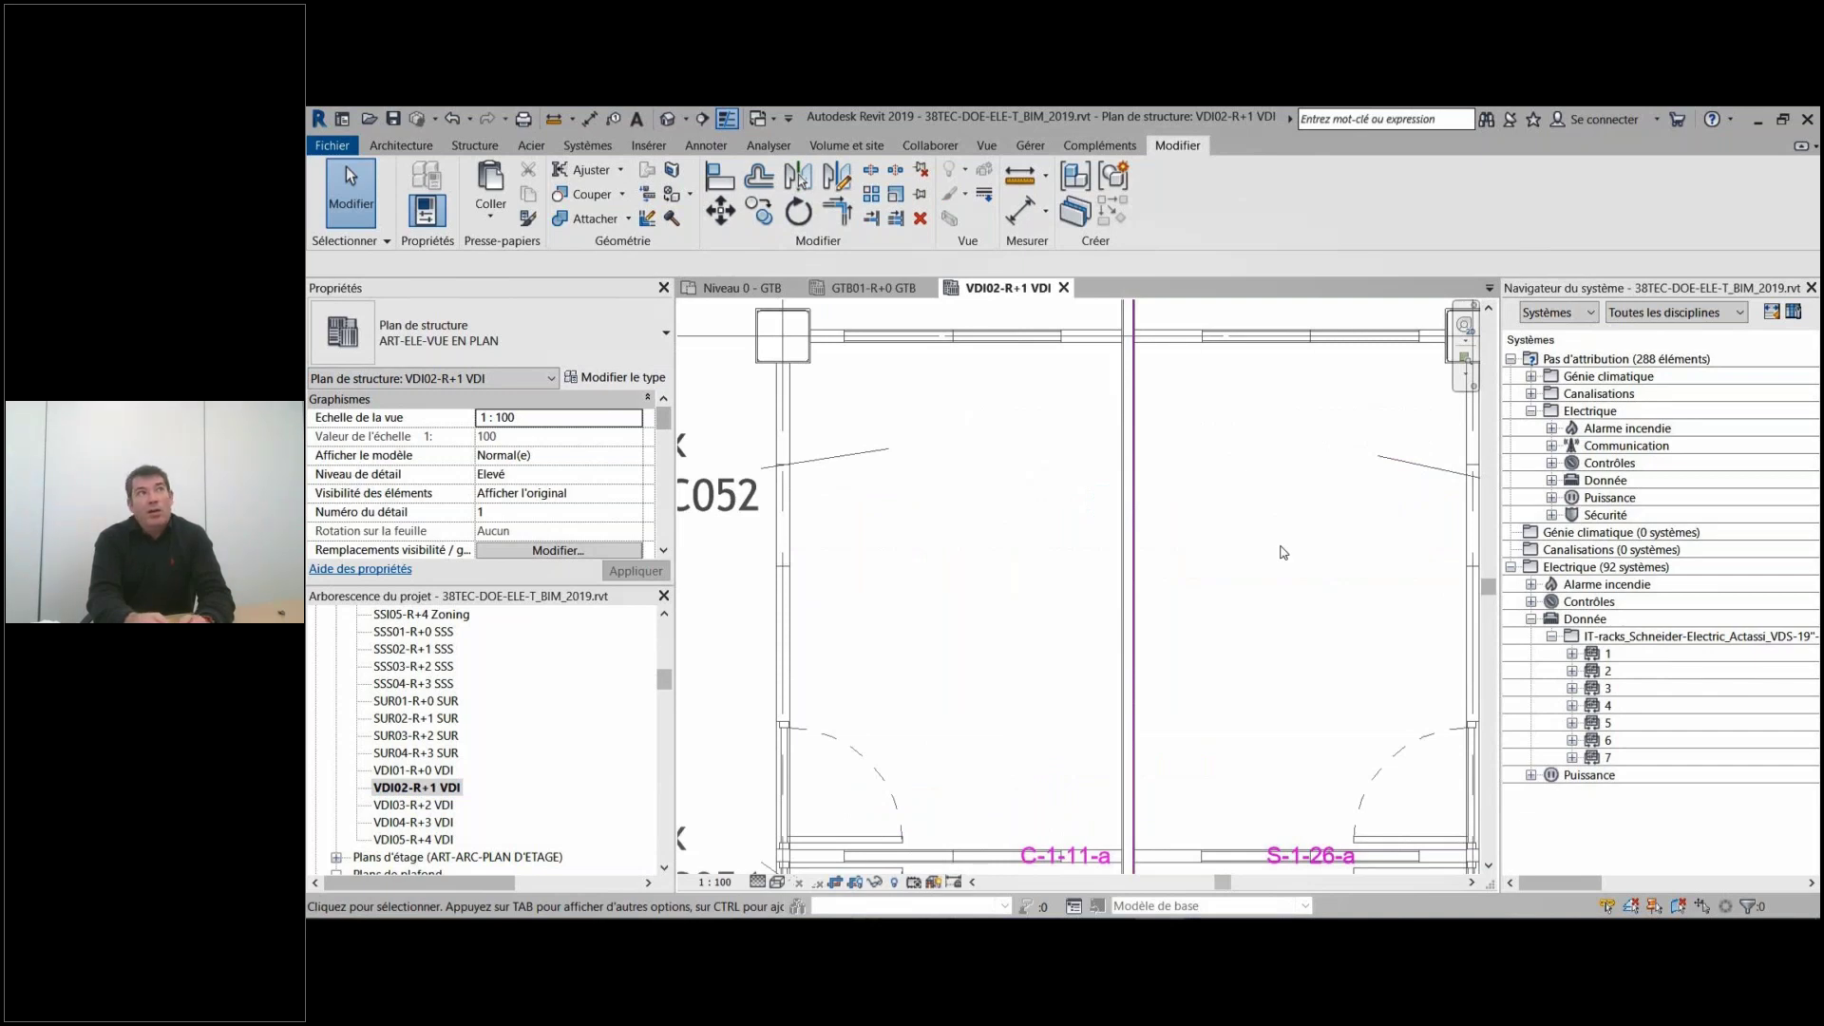
{"action": "scroll", "coordinate": [1282, 552], "scroll_direction": "down", "scroll_amount": 6}
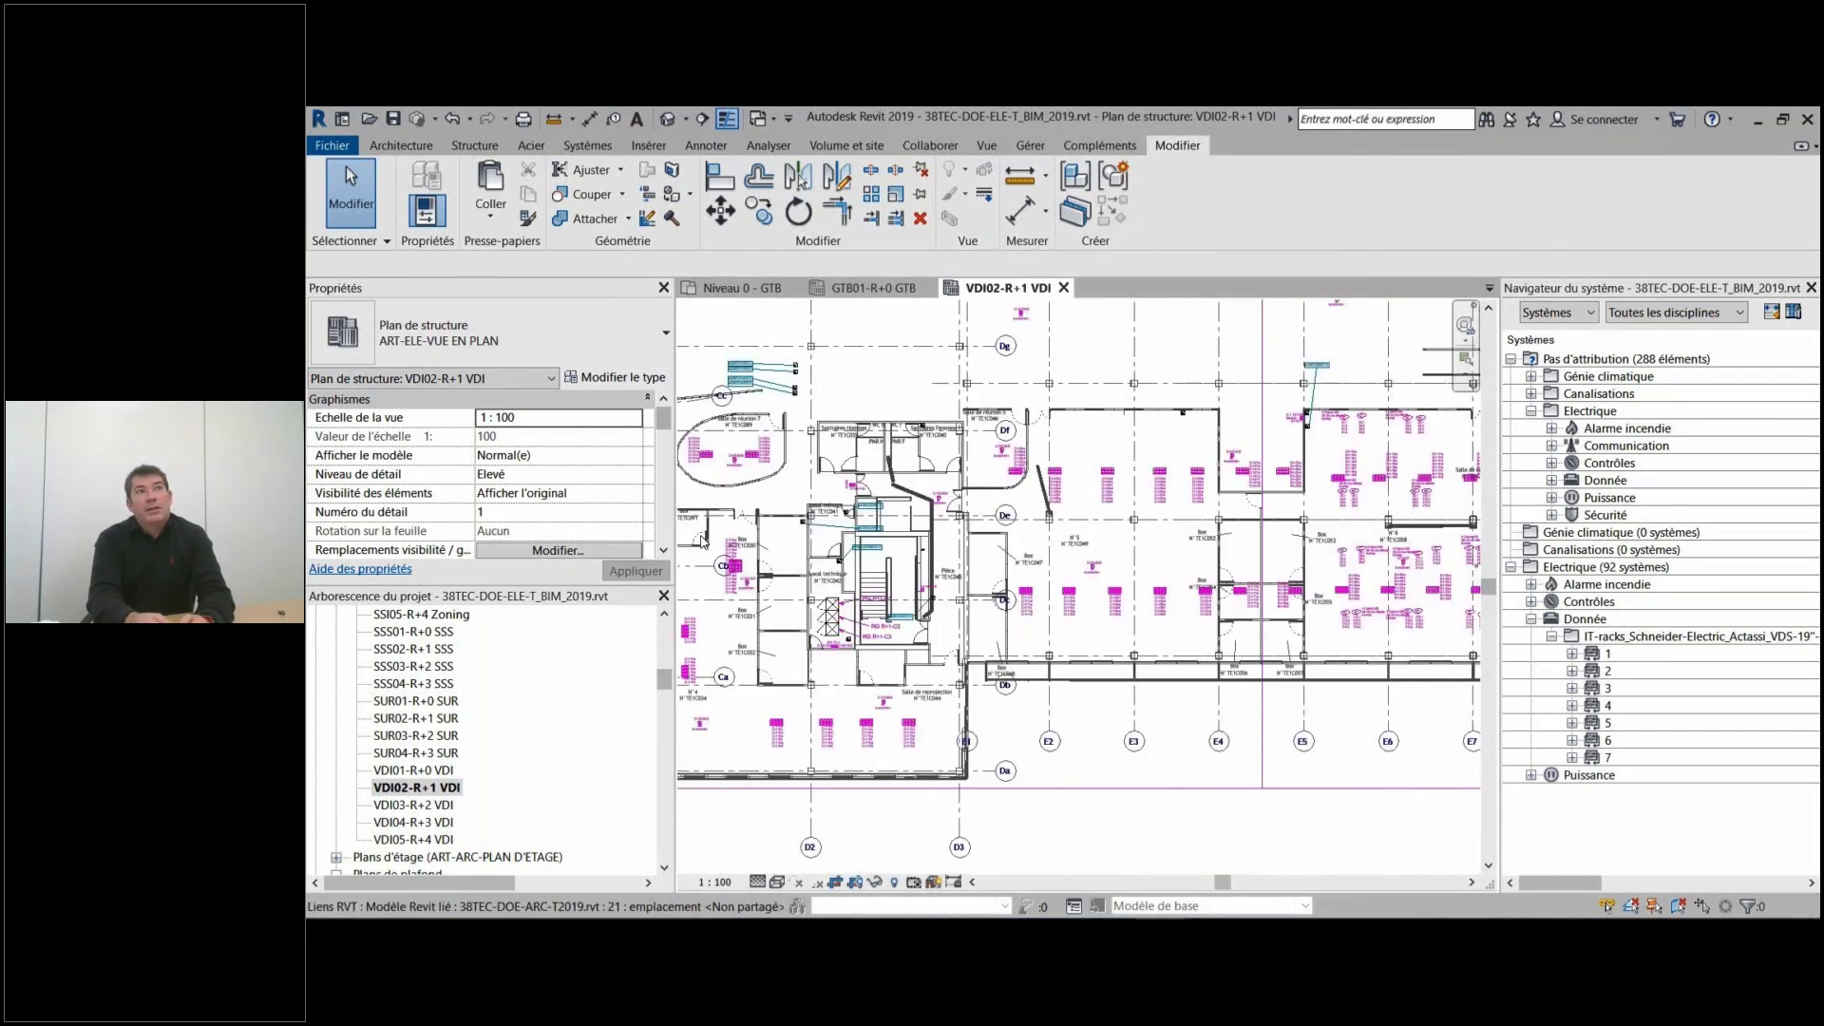
{"action": "middle_click_drag", "start_coordinate": [701, 542], "coordinate": [886, 561]}
{"action": "scroll", "coordinate": [886, 560], "scroll_direction": "up", "scroll_amount": 1}
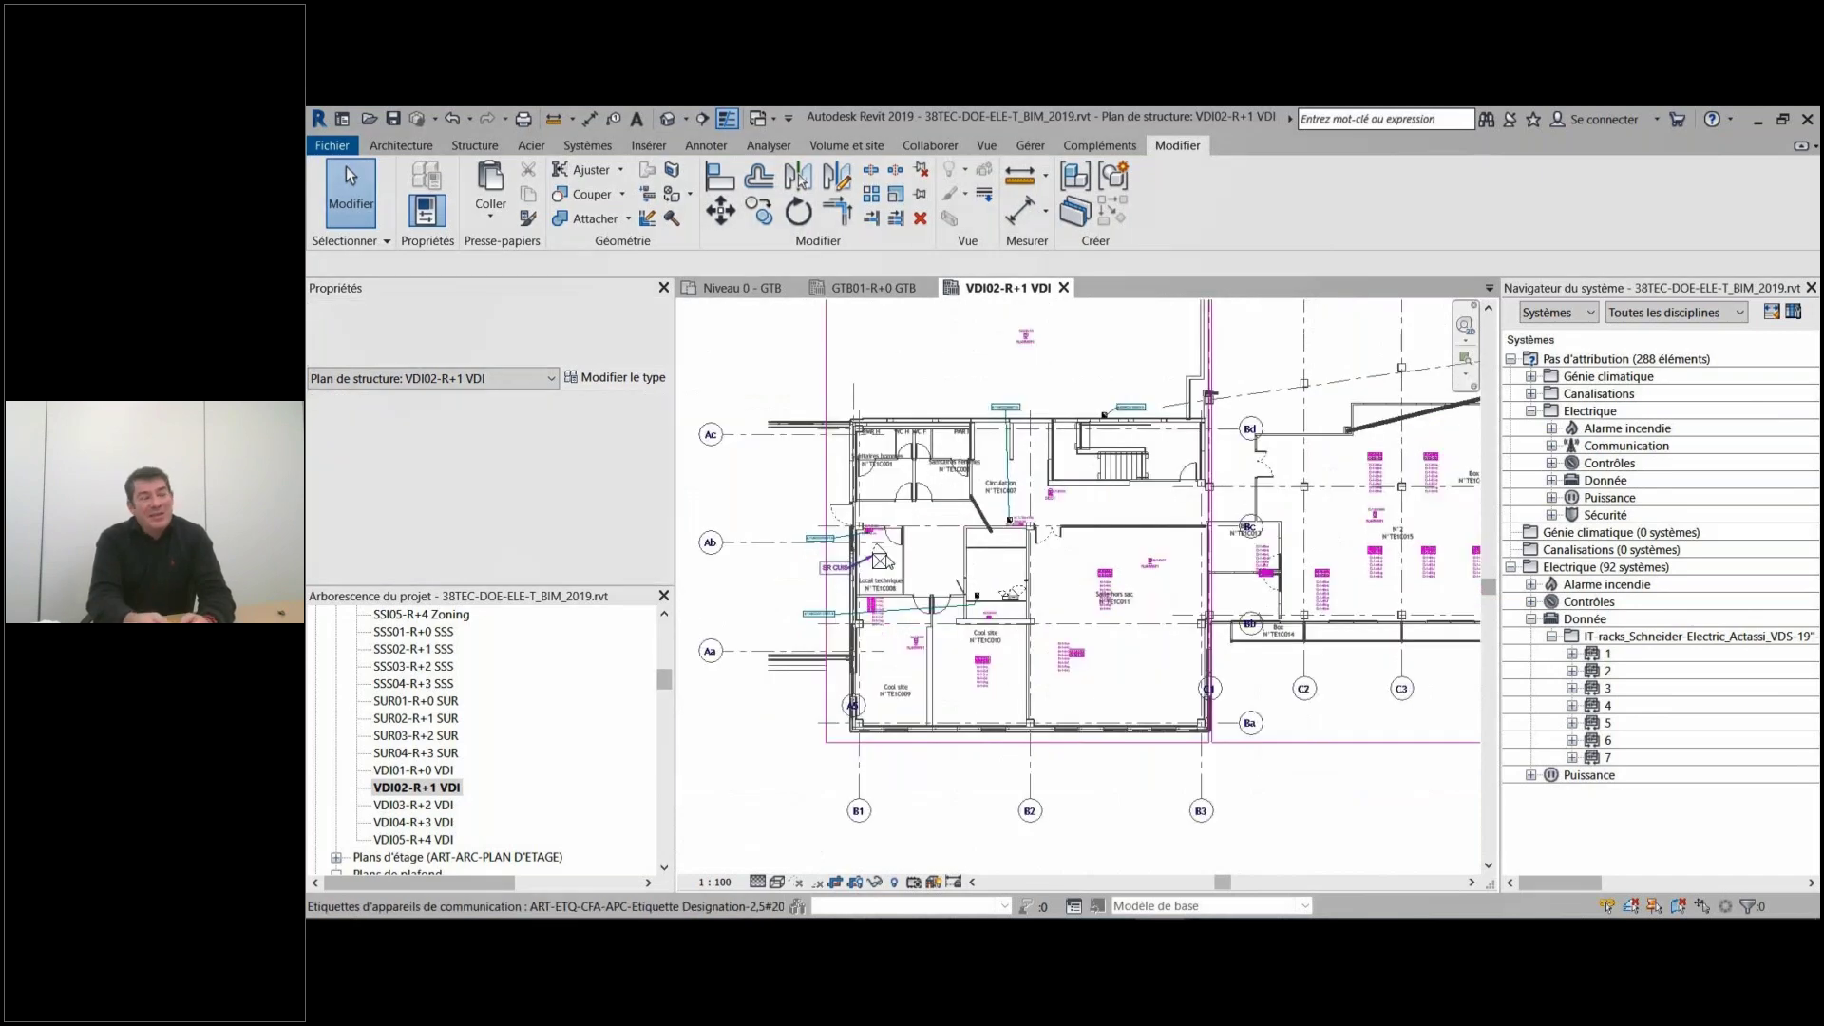
{"action": "left_click", "coordinate": [882, 560]}
{"action": "scroll", "coordinate": [882, 561], "scroll_direction": "up", "scroll_amount": 5}
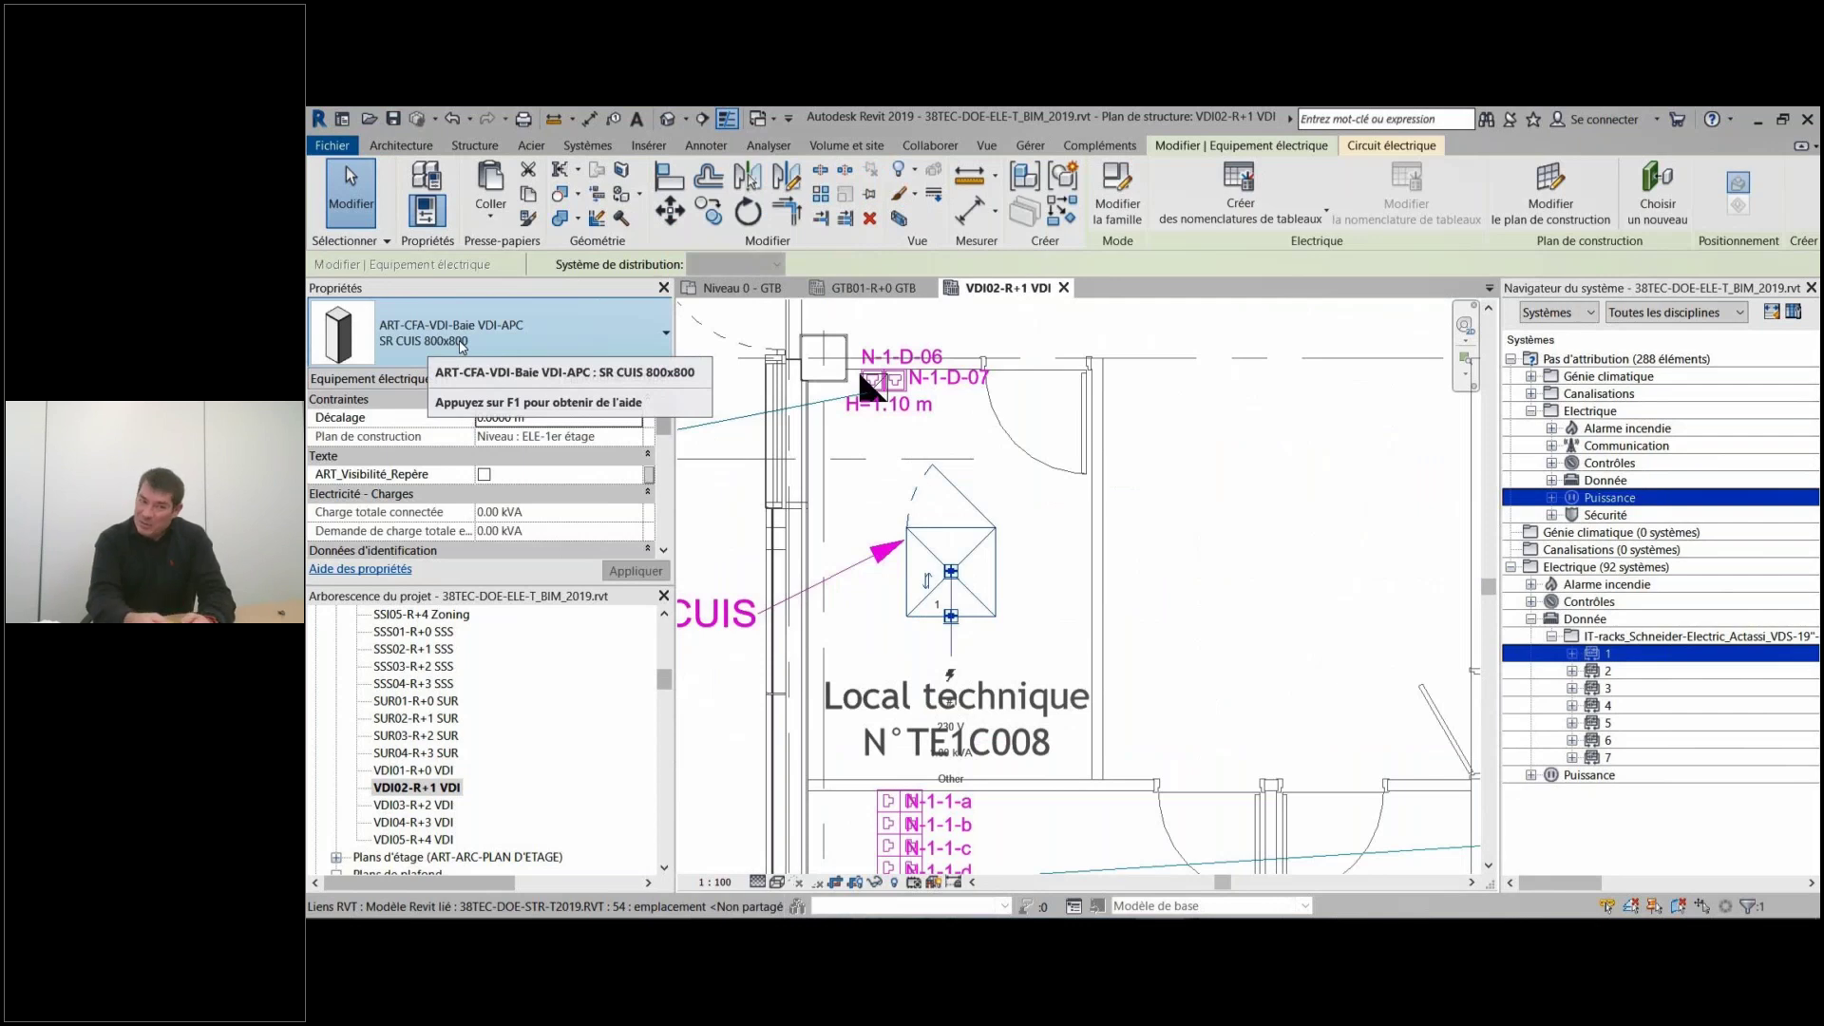
{"action": "left_click", "coordinate": [462, 344]}
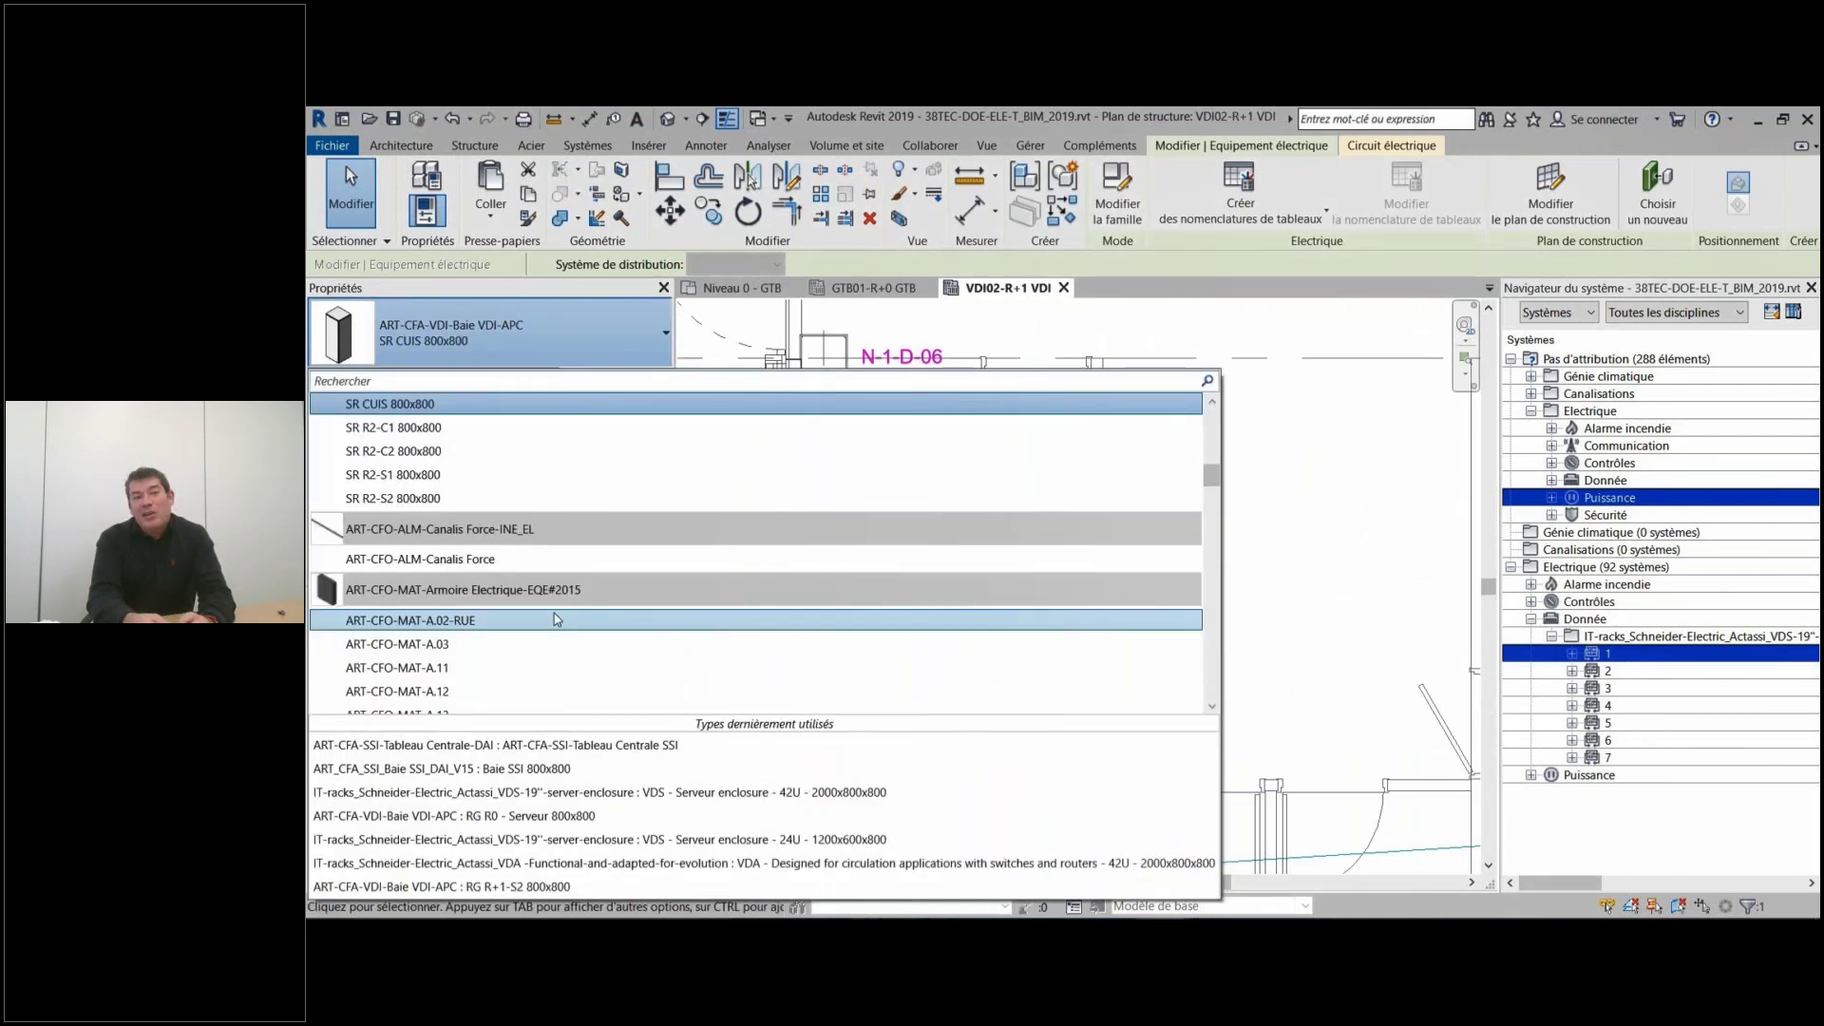
{"action": "scroll", "coordinate": [513, 599], "scroll_direction": "down", "scroll_amount": 10}
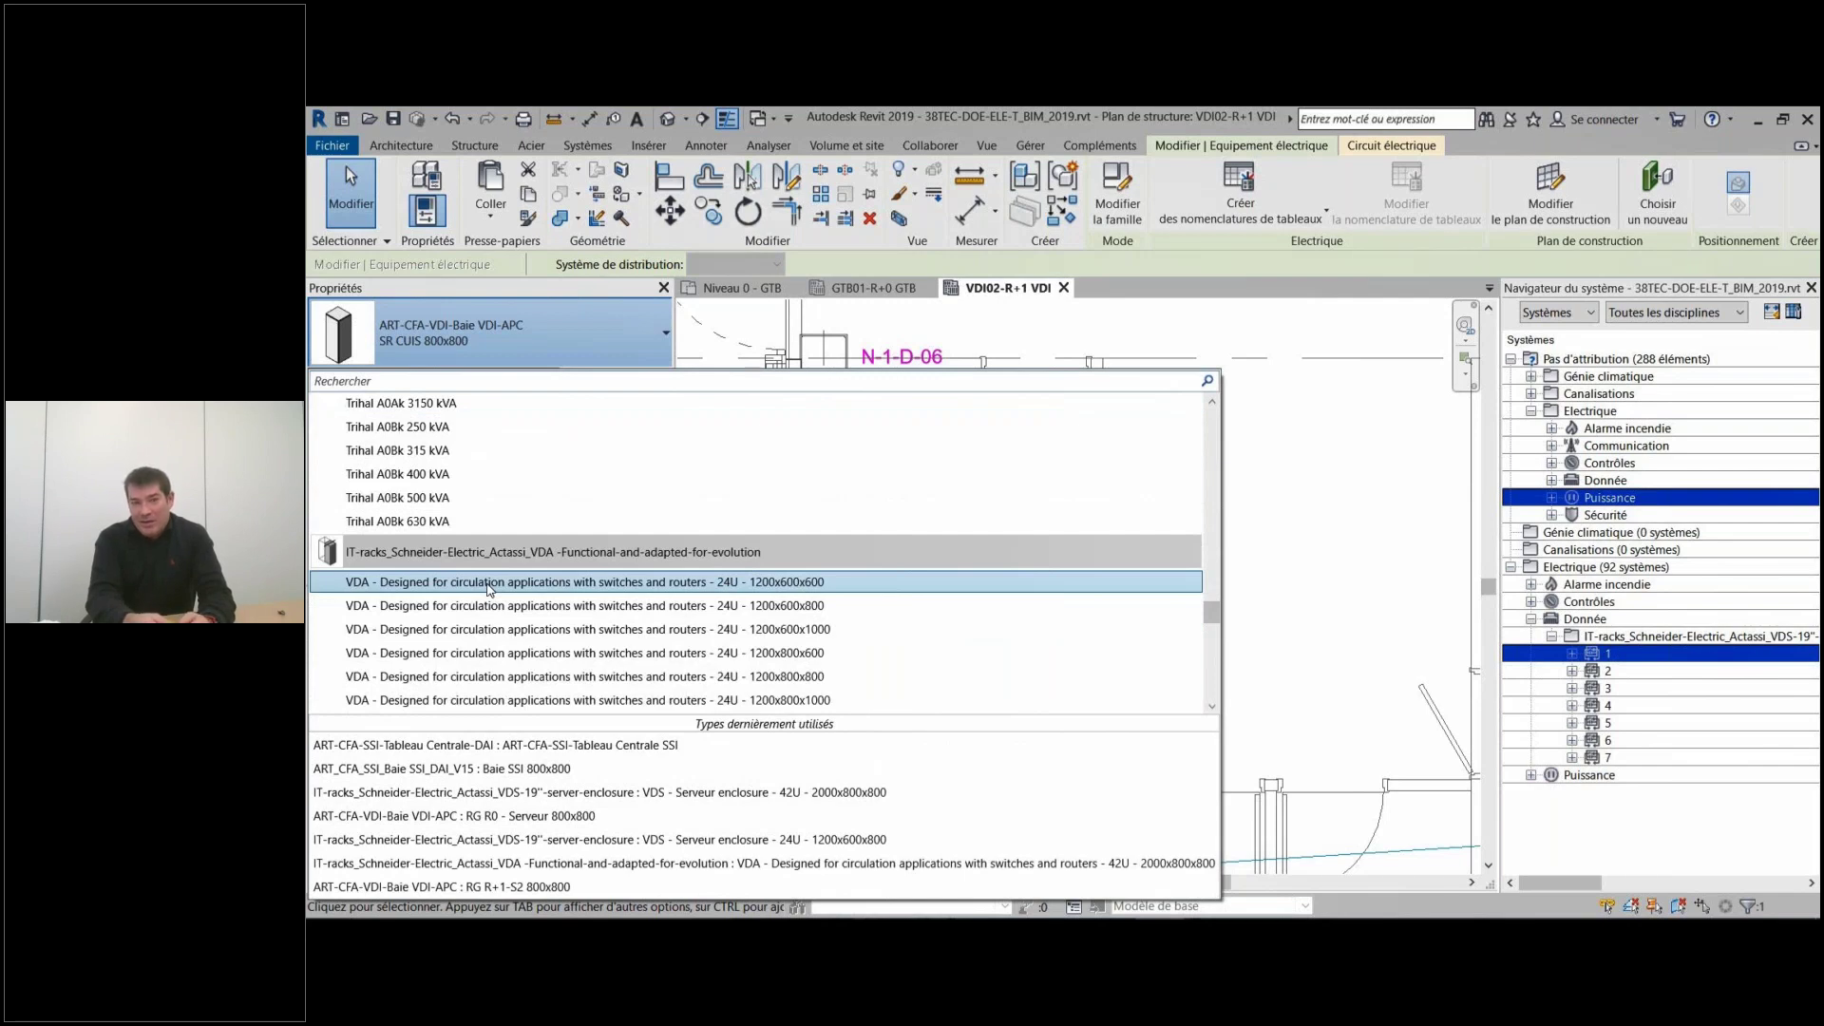
{"action": "scroll", "coordinate": [479, 598], "scroll_direction": "down", "scroll_amount": 5}
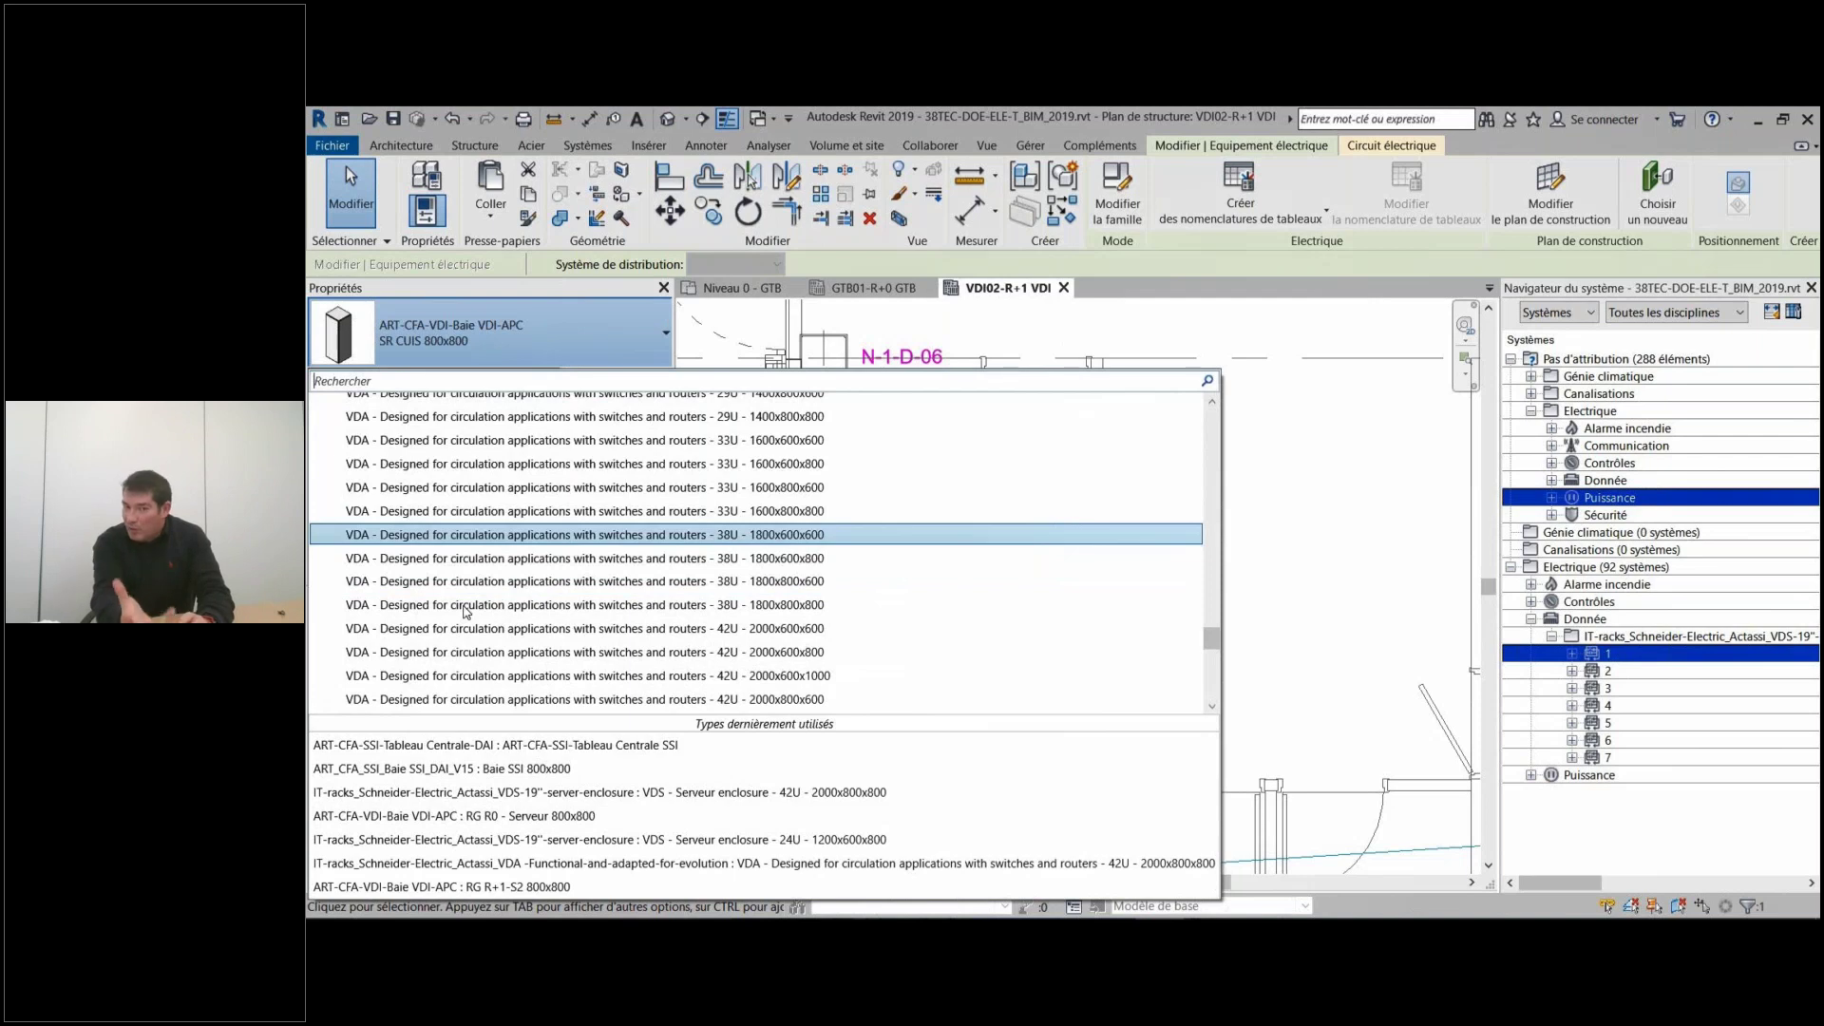
{"action": "left_click", "coordinate": [466, 605]}
{"action": "left_click", "coordinate": [1330, 689]}
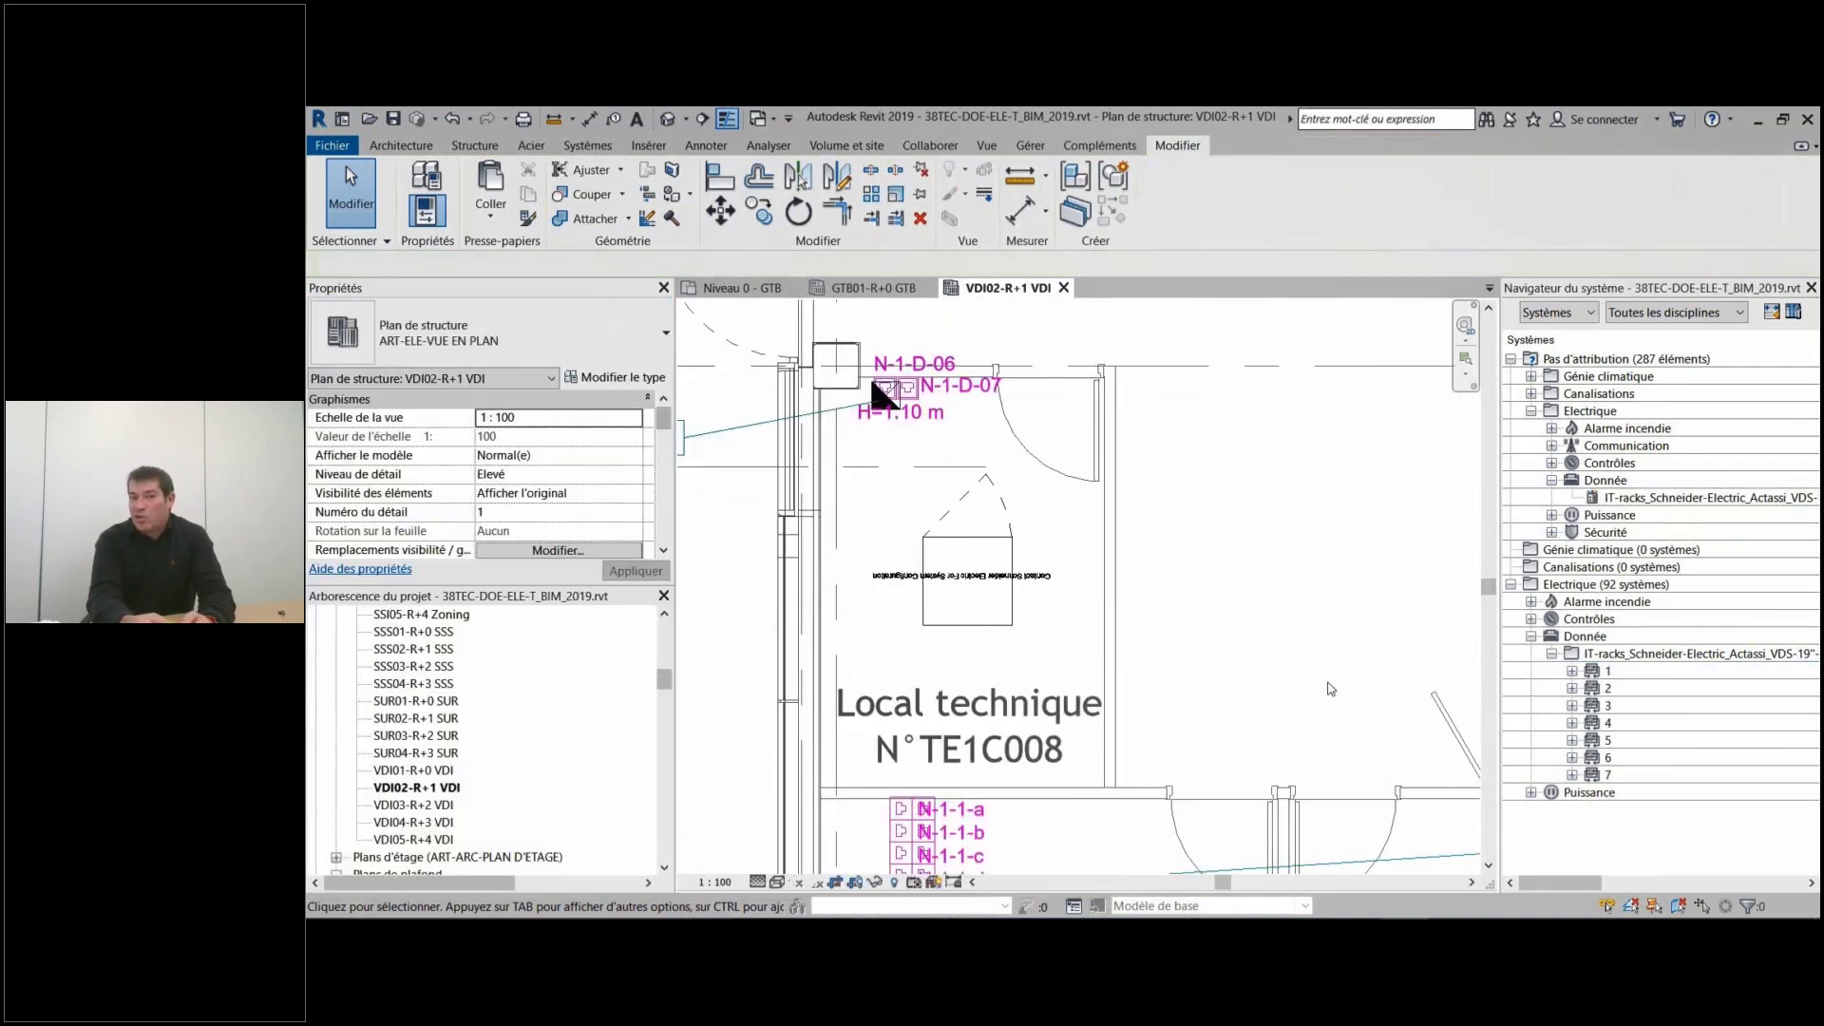
Examine data circuit 1 of the VDS enclosure by expanding it and selecting its connected VDA rack.
{"action": "left_click", "coordinate": [1577, 670]}
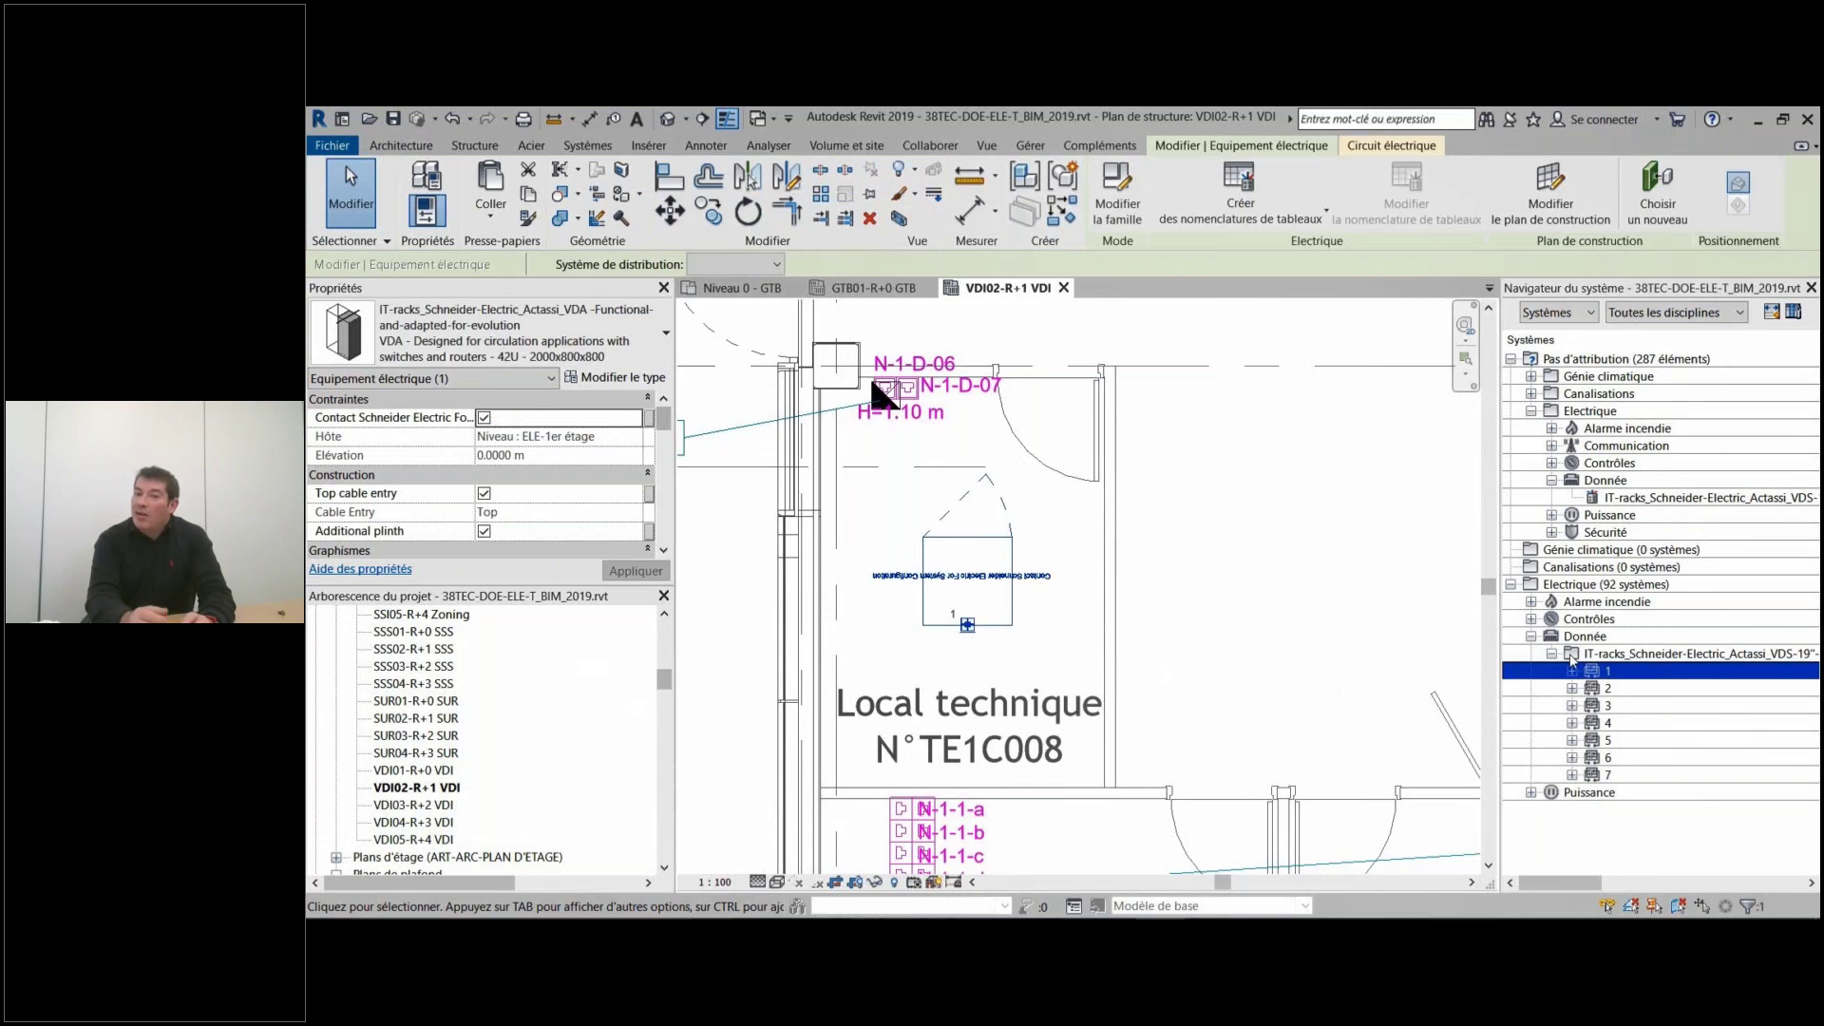
{"action": "left_click", "coordinate": [1573, 670]}
{"action": "left_click", "coordinate": [1667, 689]}
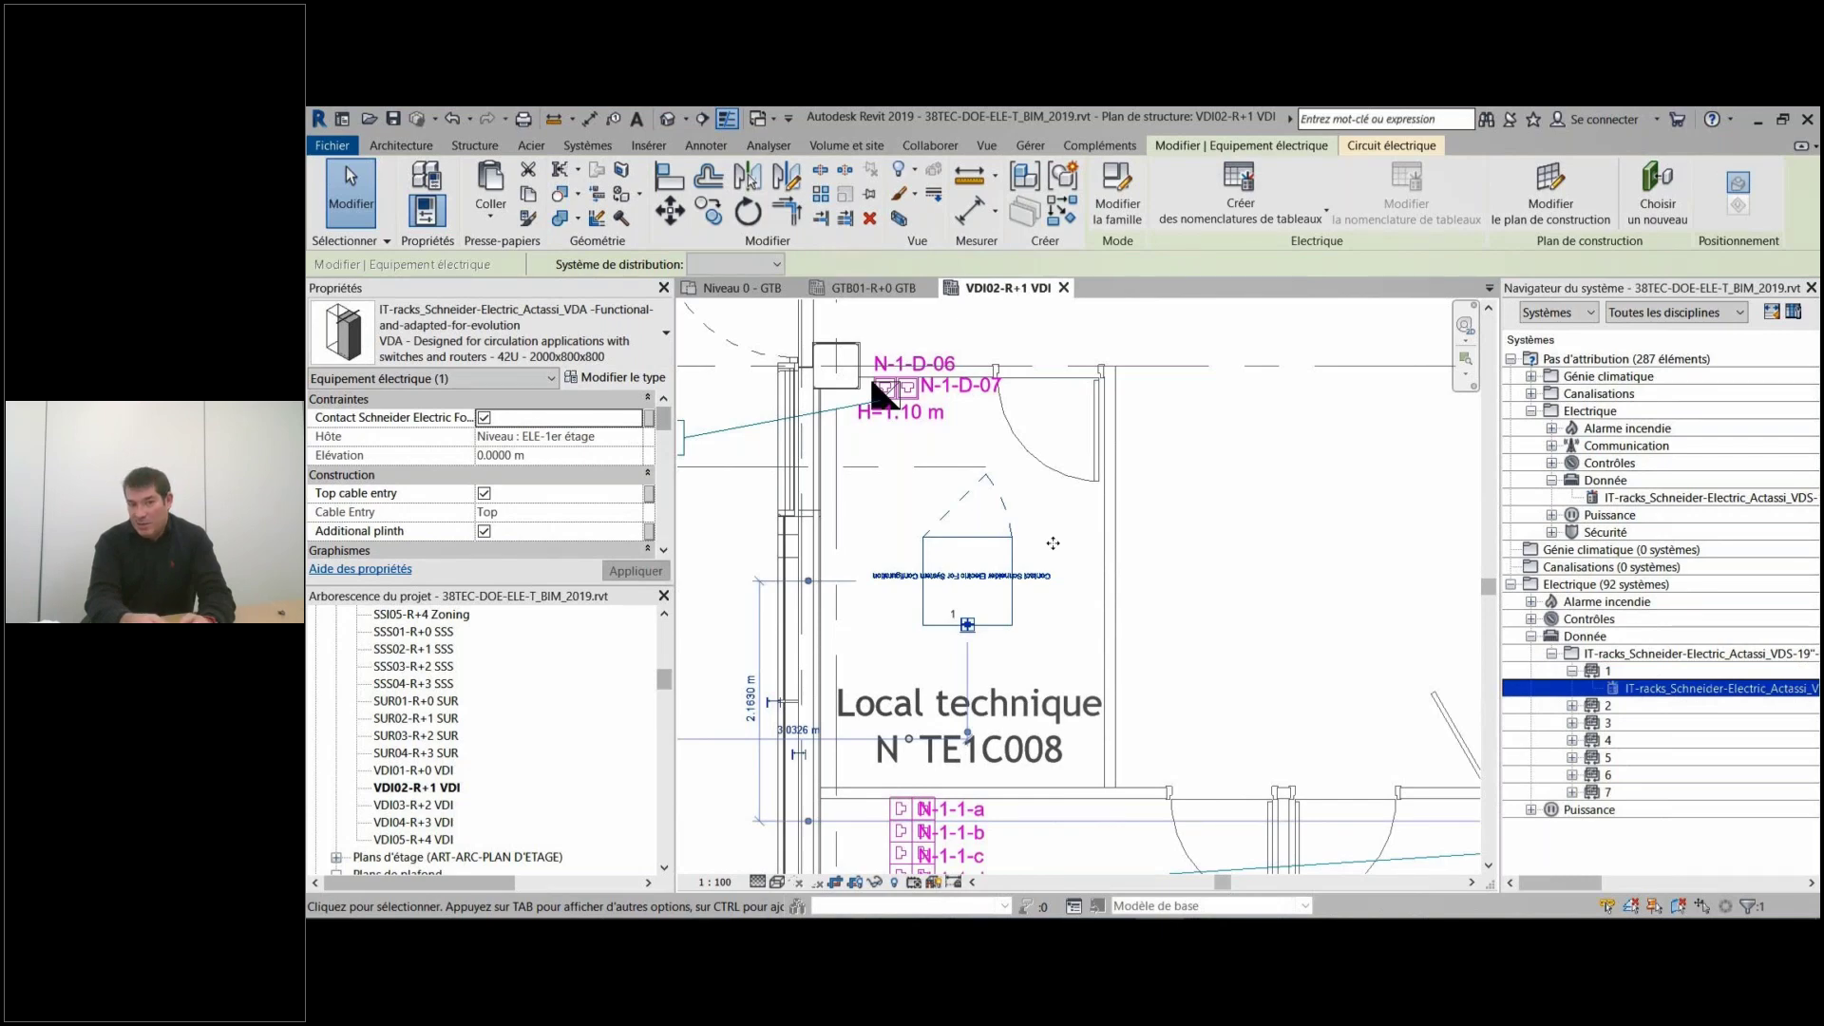
{"action": "key", "text": "Escape"}
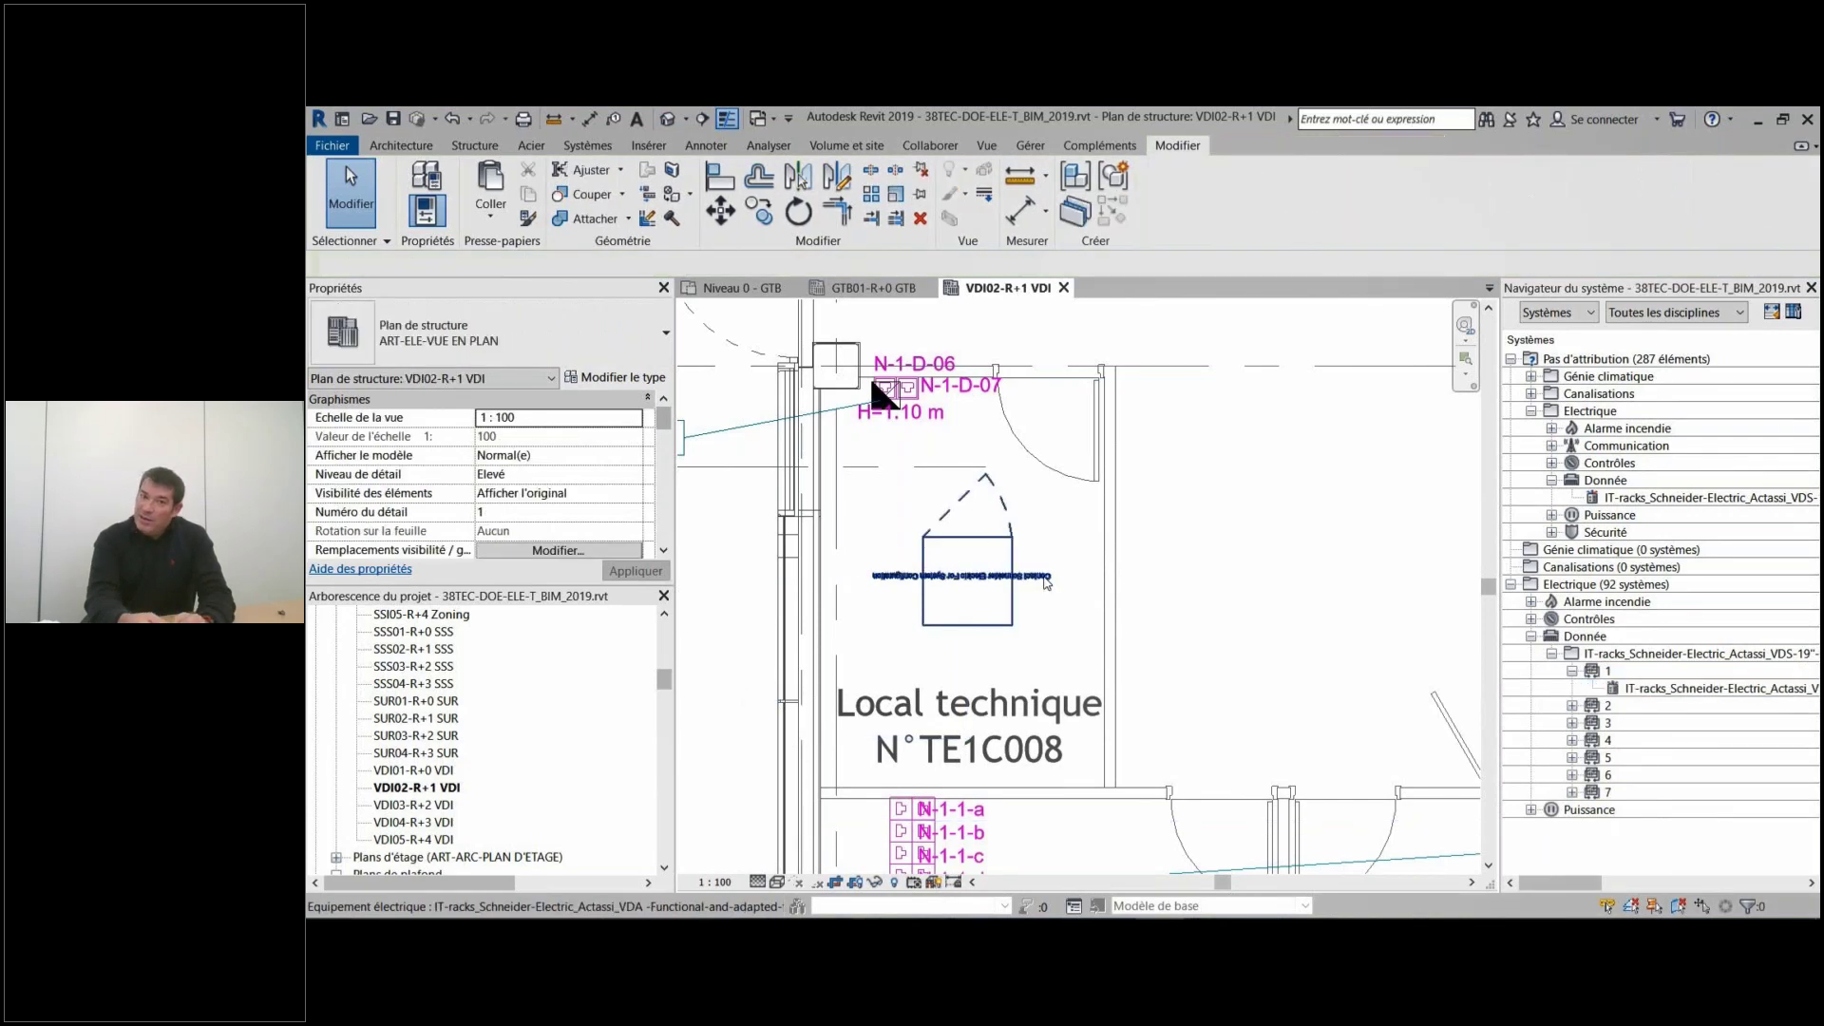
Open the Actassi VDA rack family, orbit its 3D model and review its construction, material, electrical and dimension type parameters.
{"action": "double_click", "coordinate": [1047, 584]}
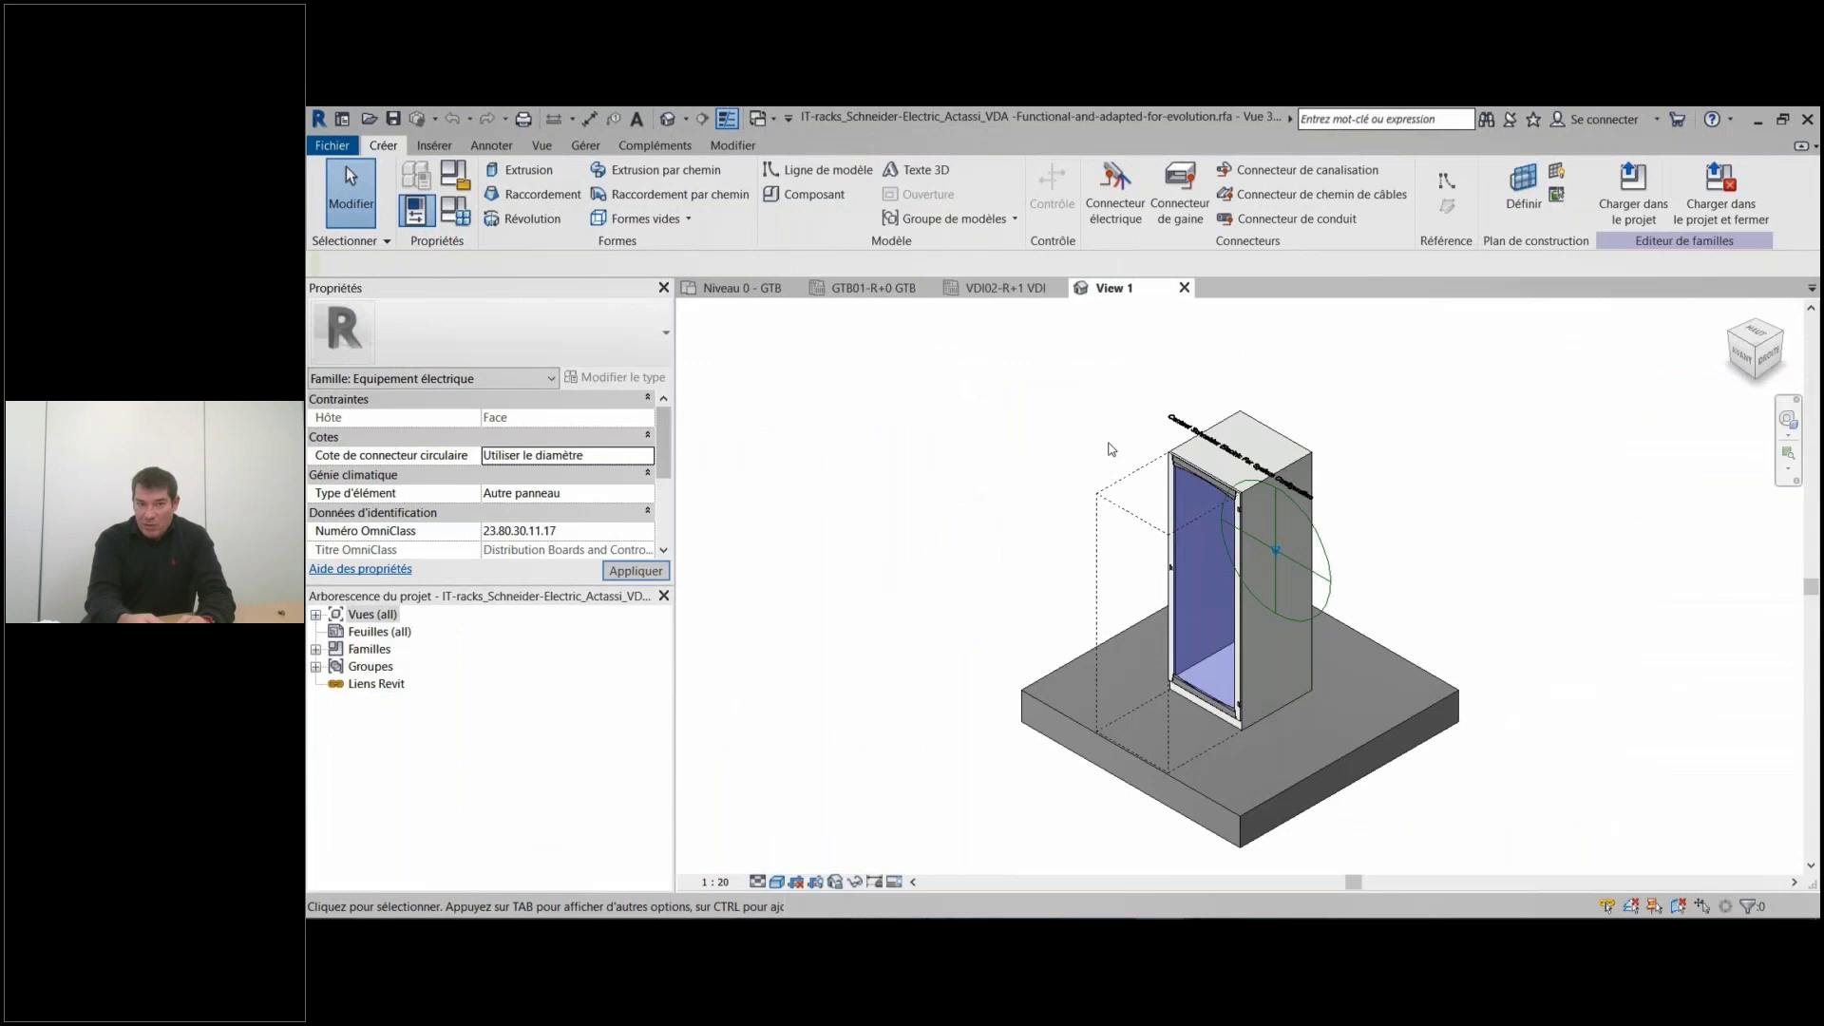
{"action": "middle_click_drag", "start_coordinate": [1112, 450], "coordinate": [1487, 655], "text": "shift"}
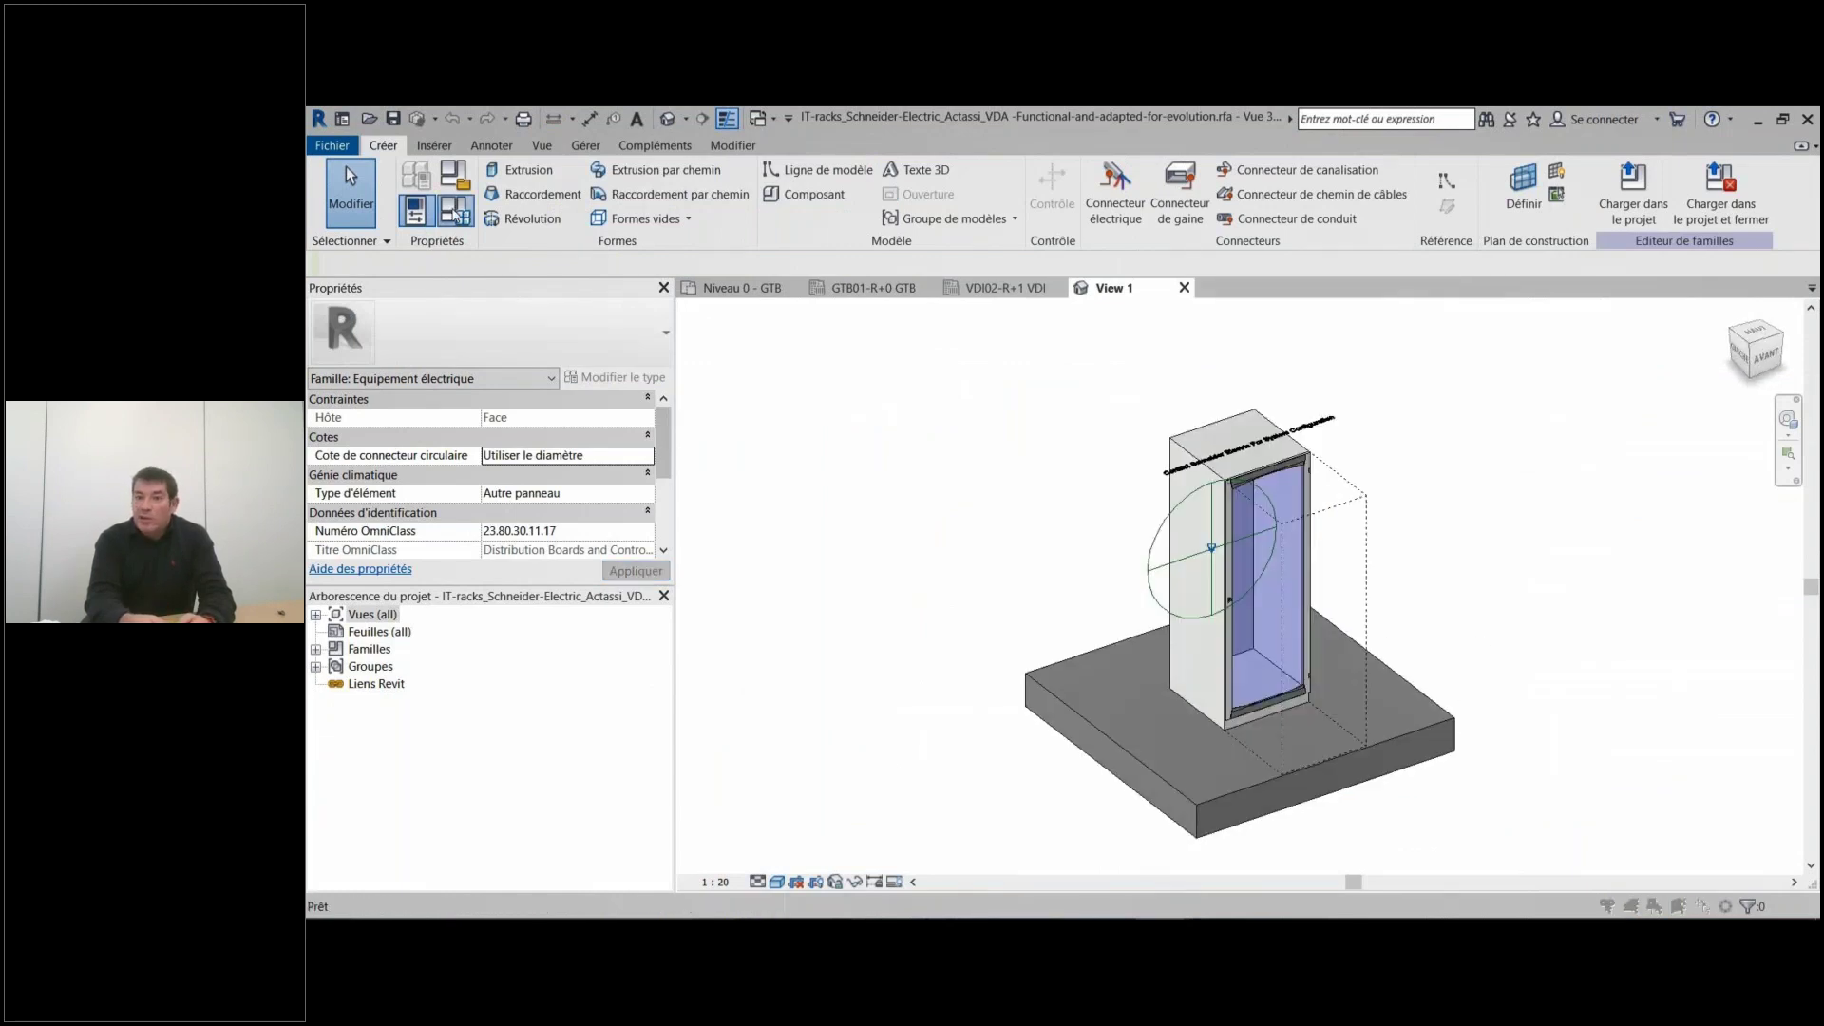
{"action": "left_click", "coordinate": [457, 211]}
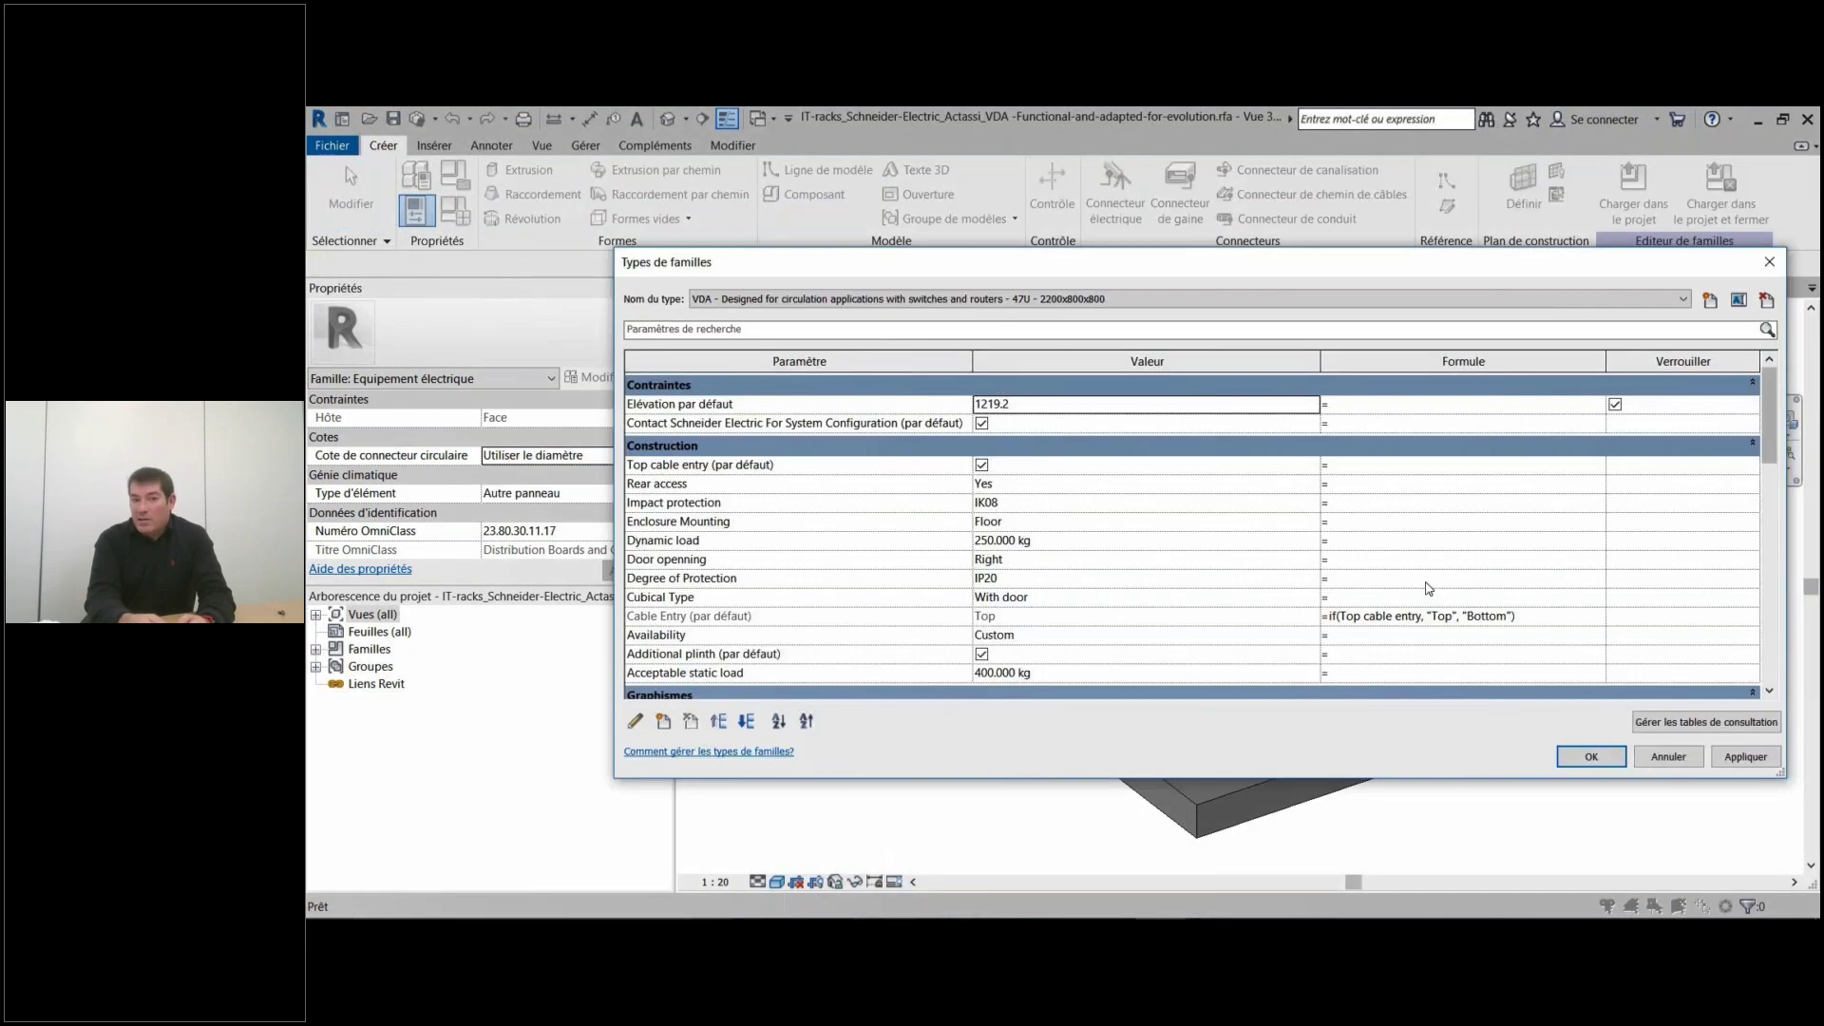
{"action": "left_click_drag", "start_coordinate": [1770, 407], "coordinate": [1789, 465]}
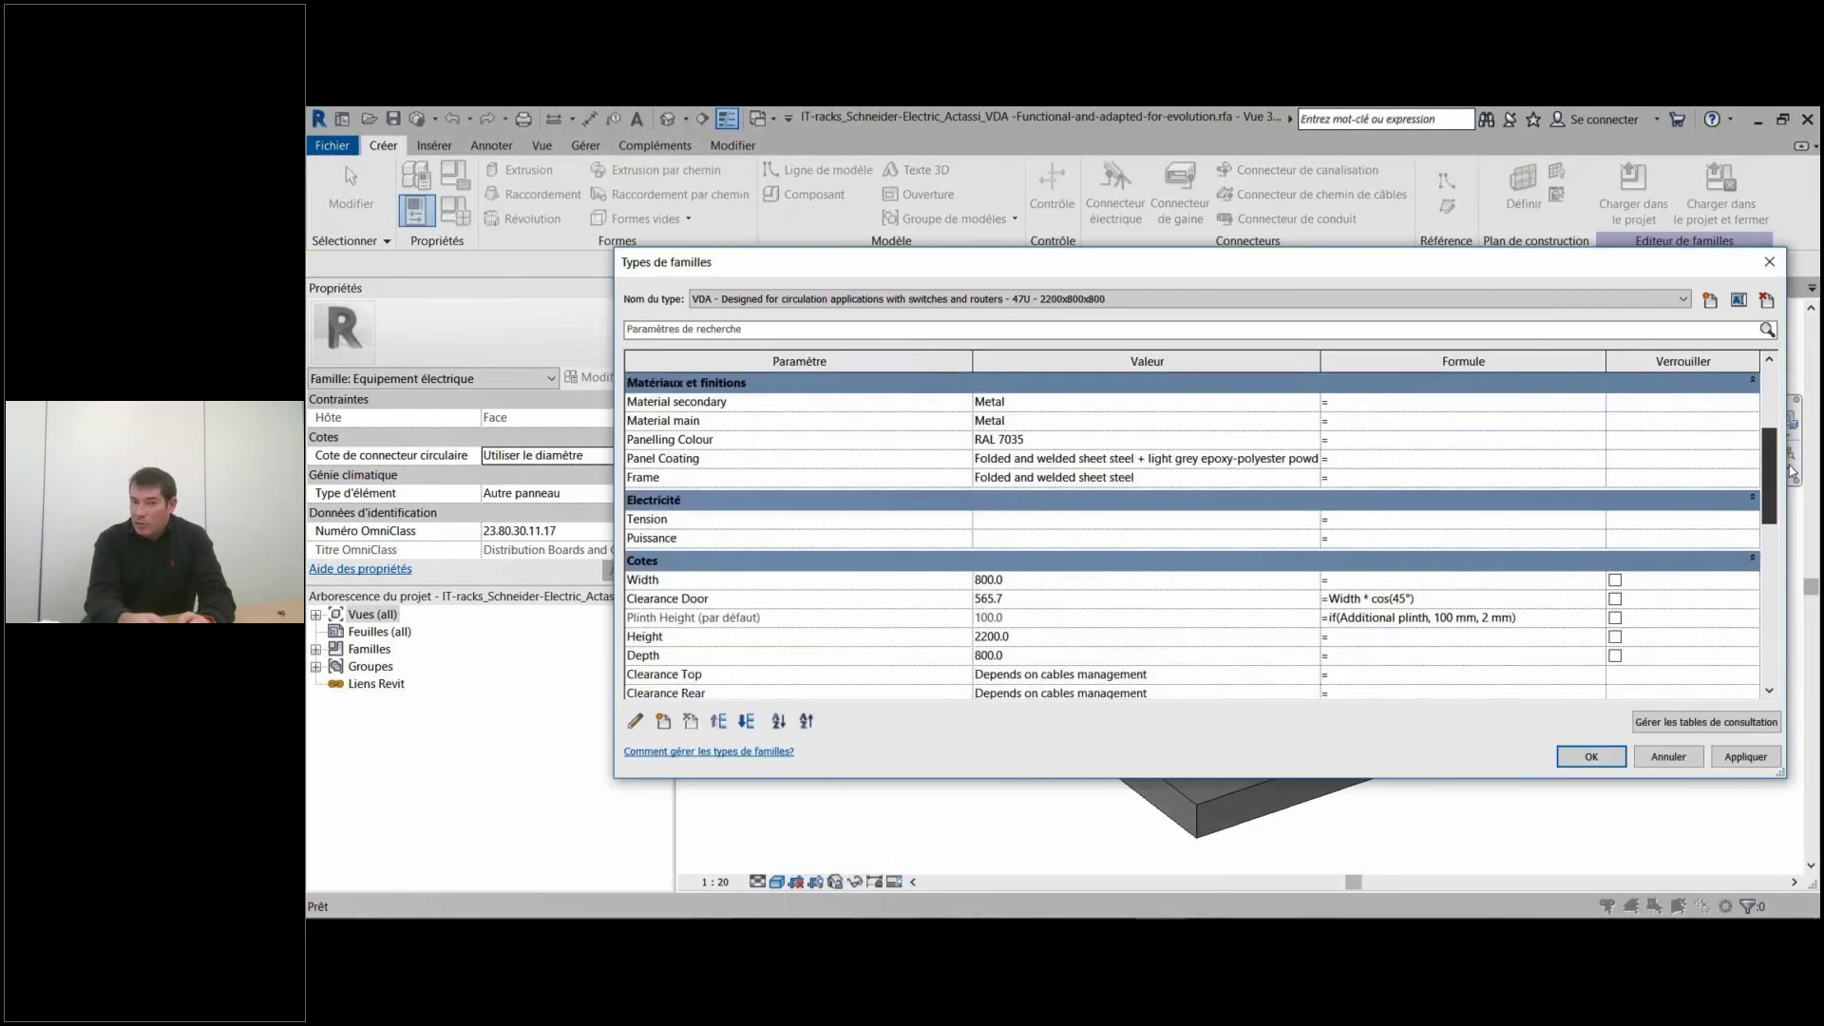
{"action": "left_click_drag", "start_coordinate": [1791, 472], "coordinate": [1621, 741]}
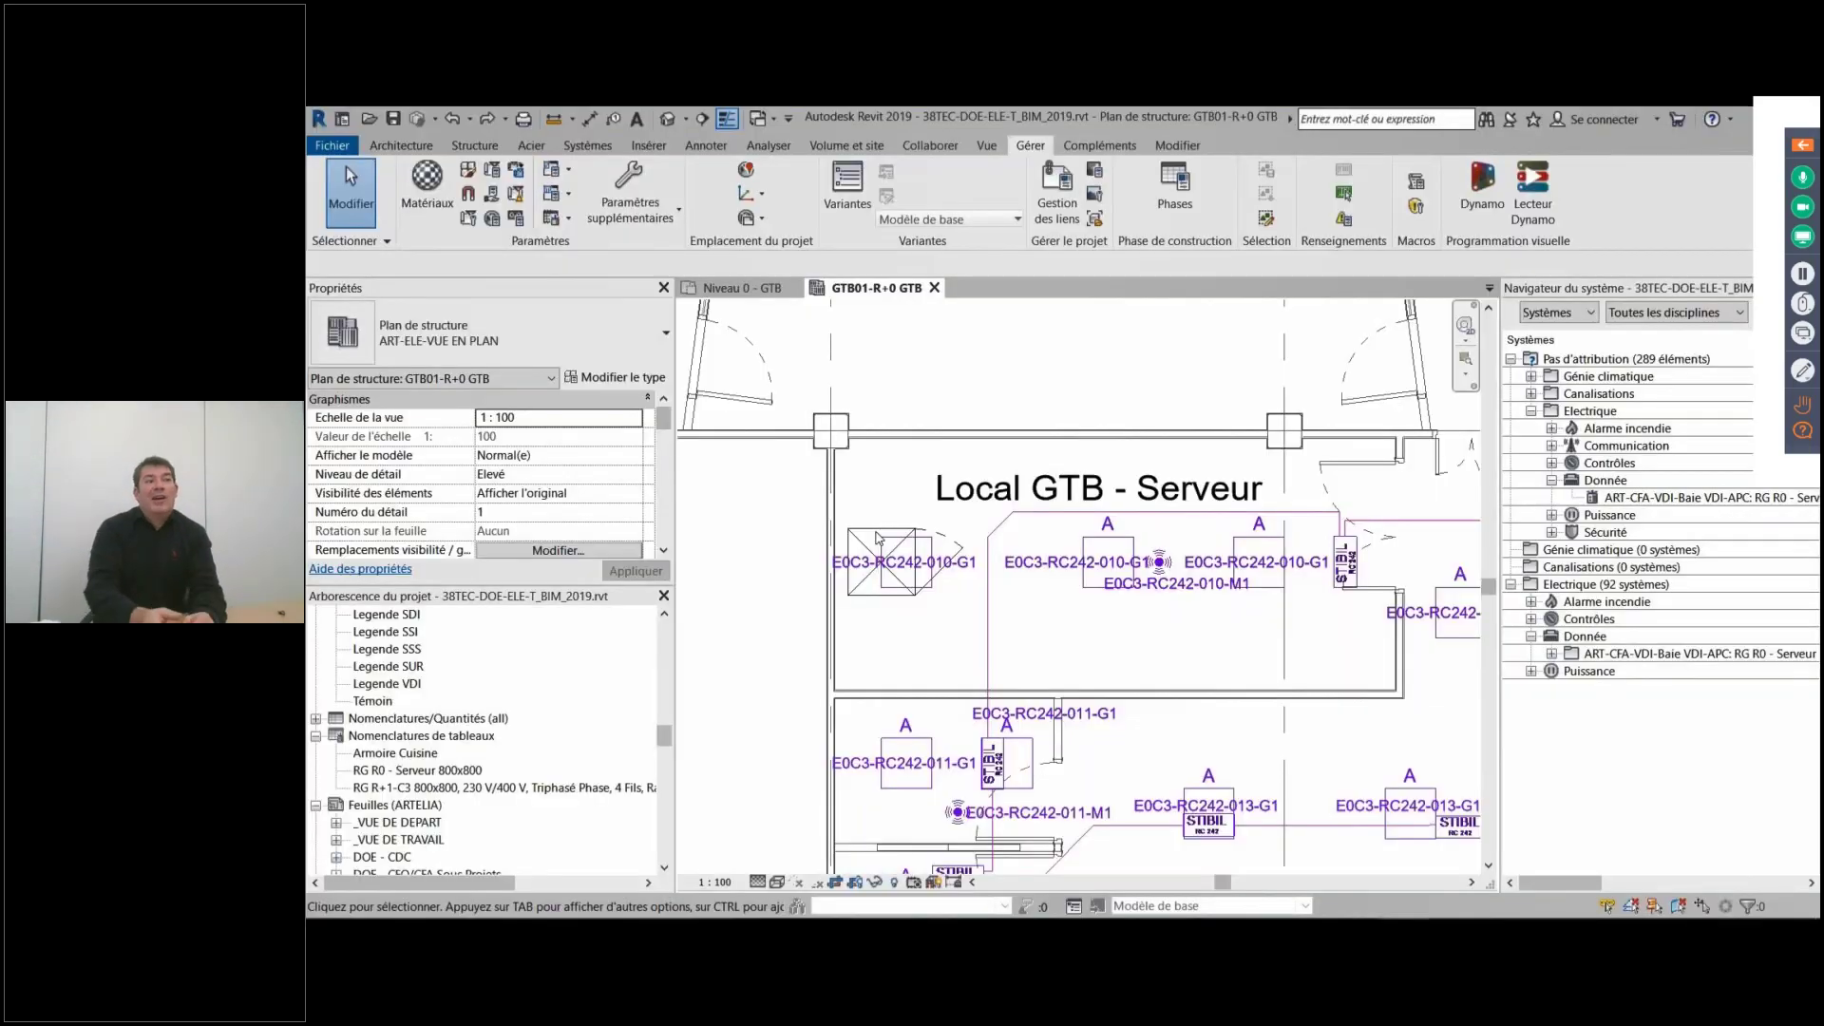
{"action": "key", "text": "Right"}
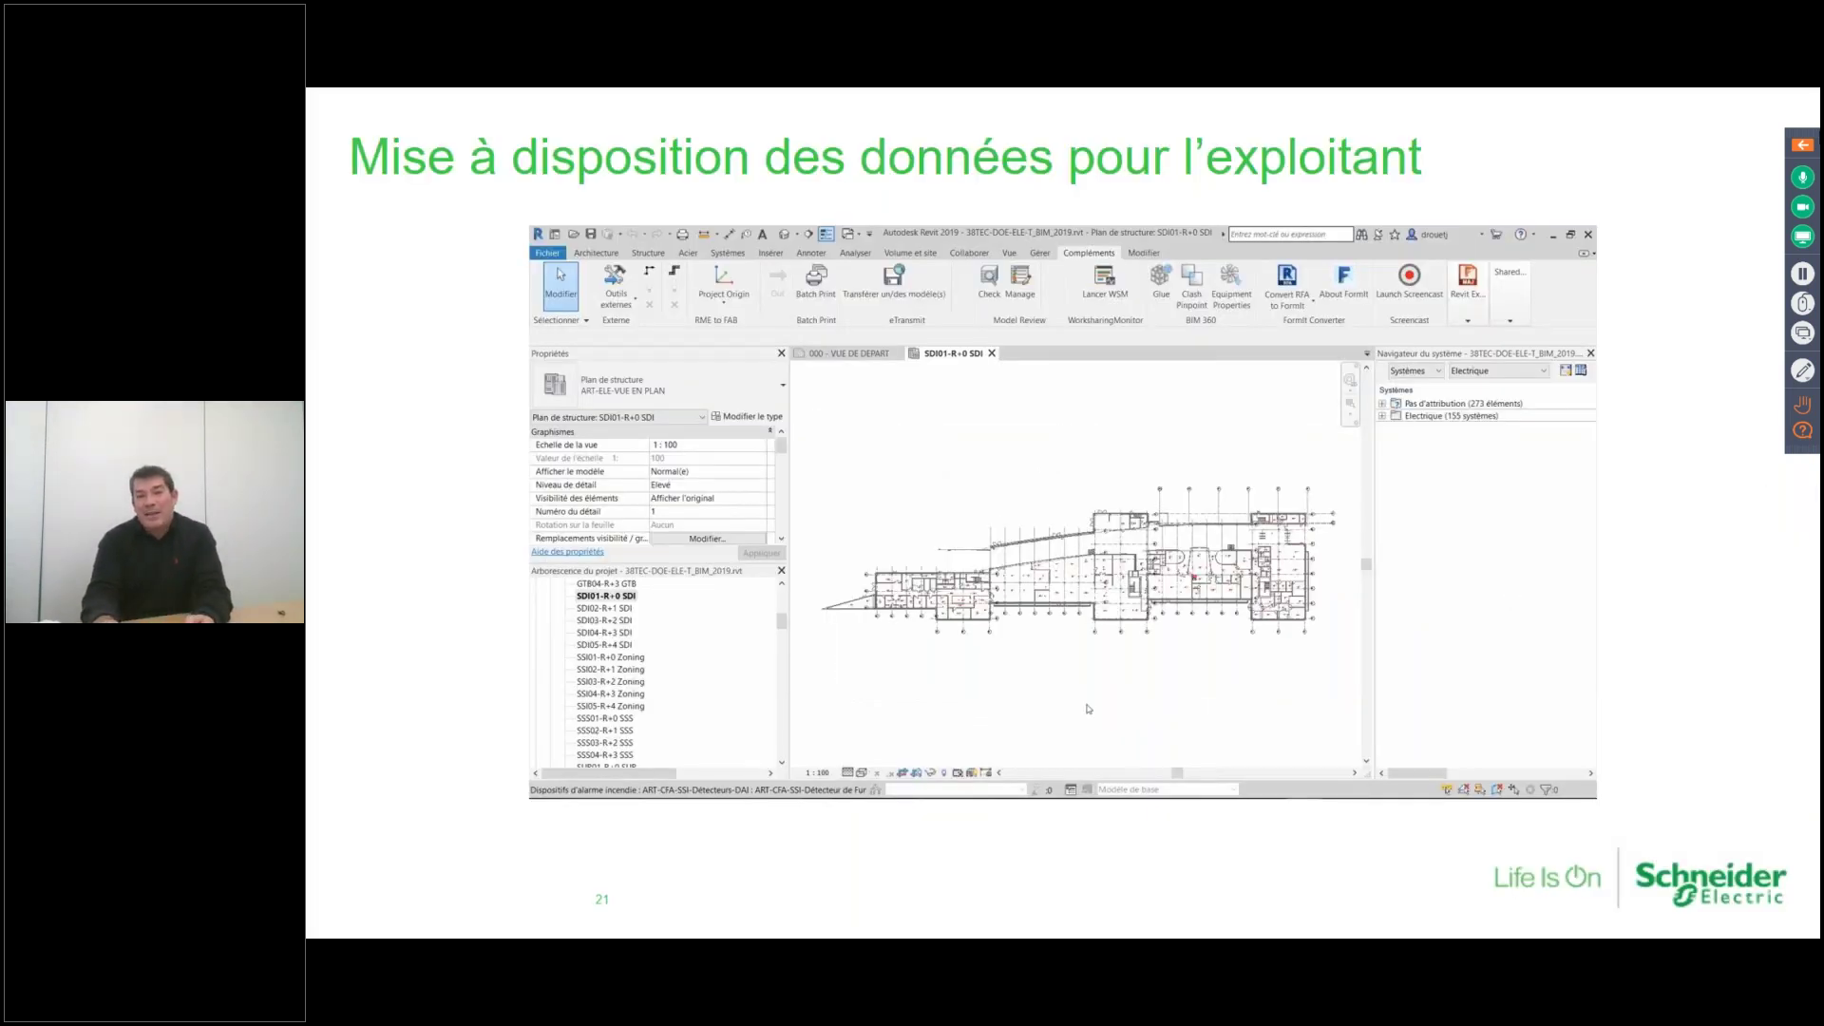
{"action": "mouse_move", "coordinate": [928, 445]}
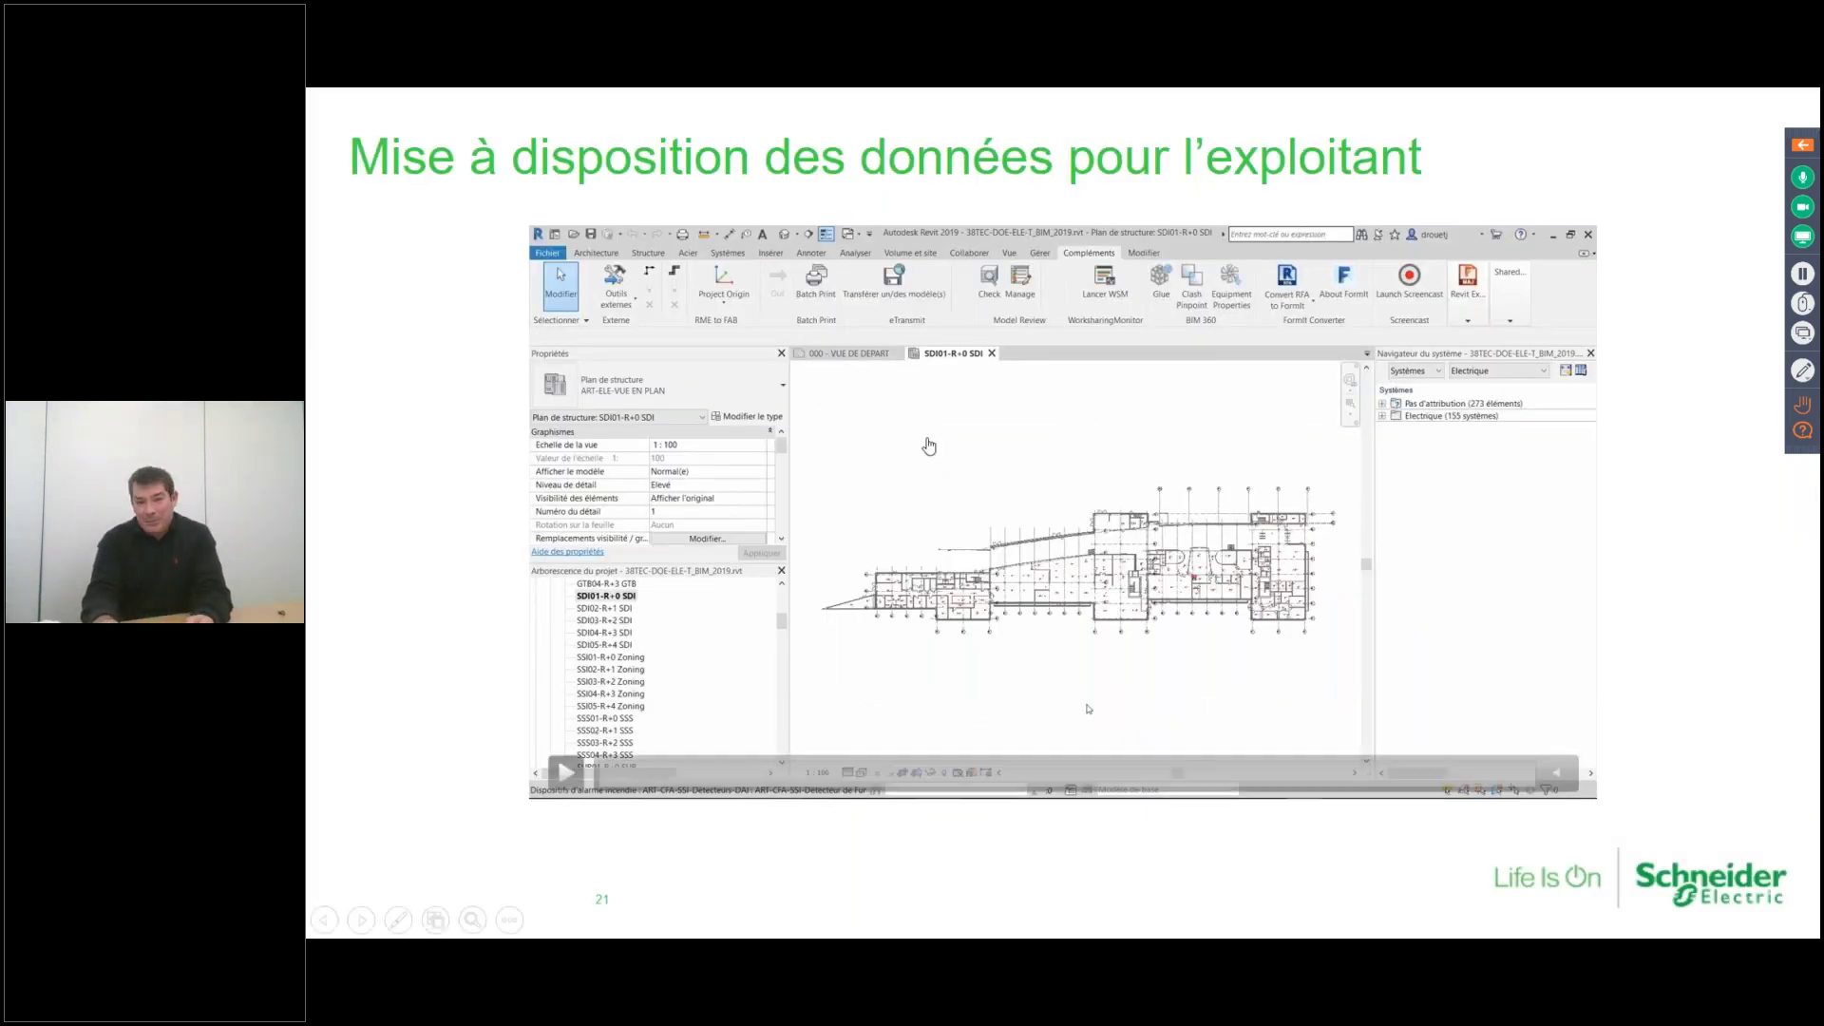
{"action": "left_click", "coordinate": [1022, 473]}
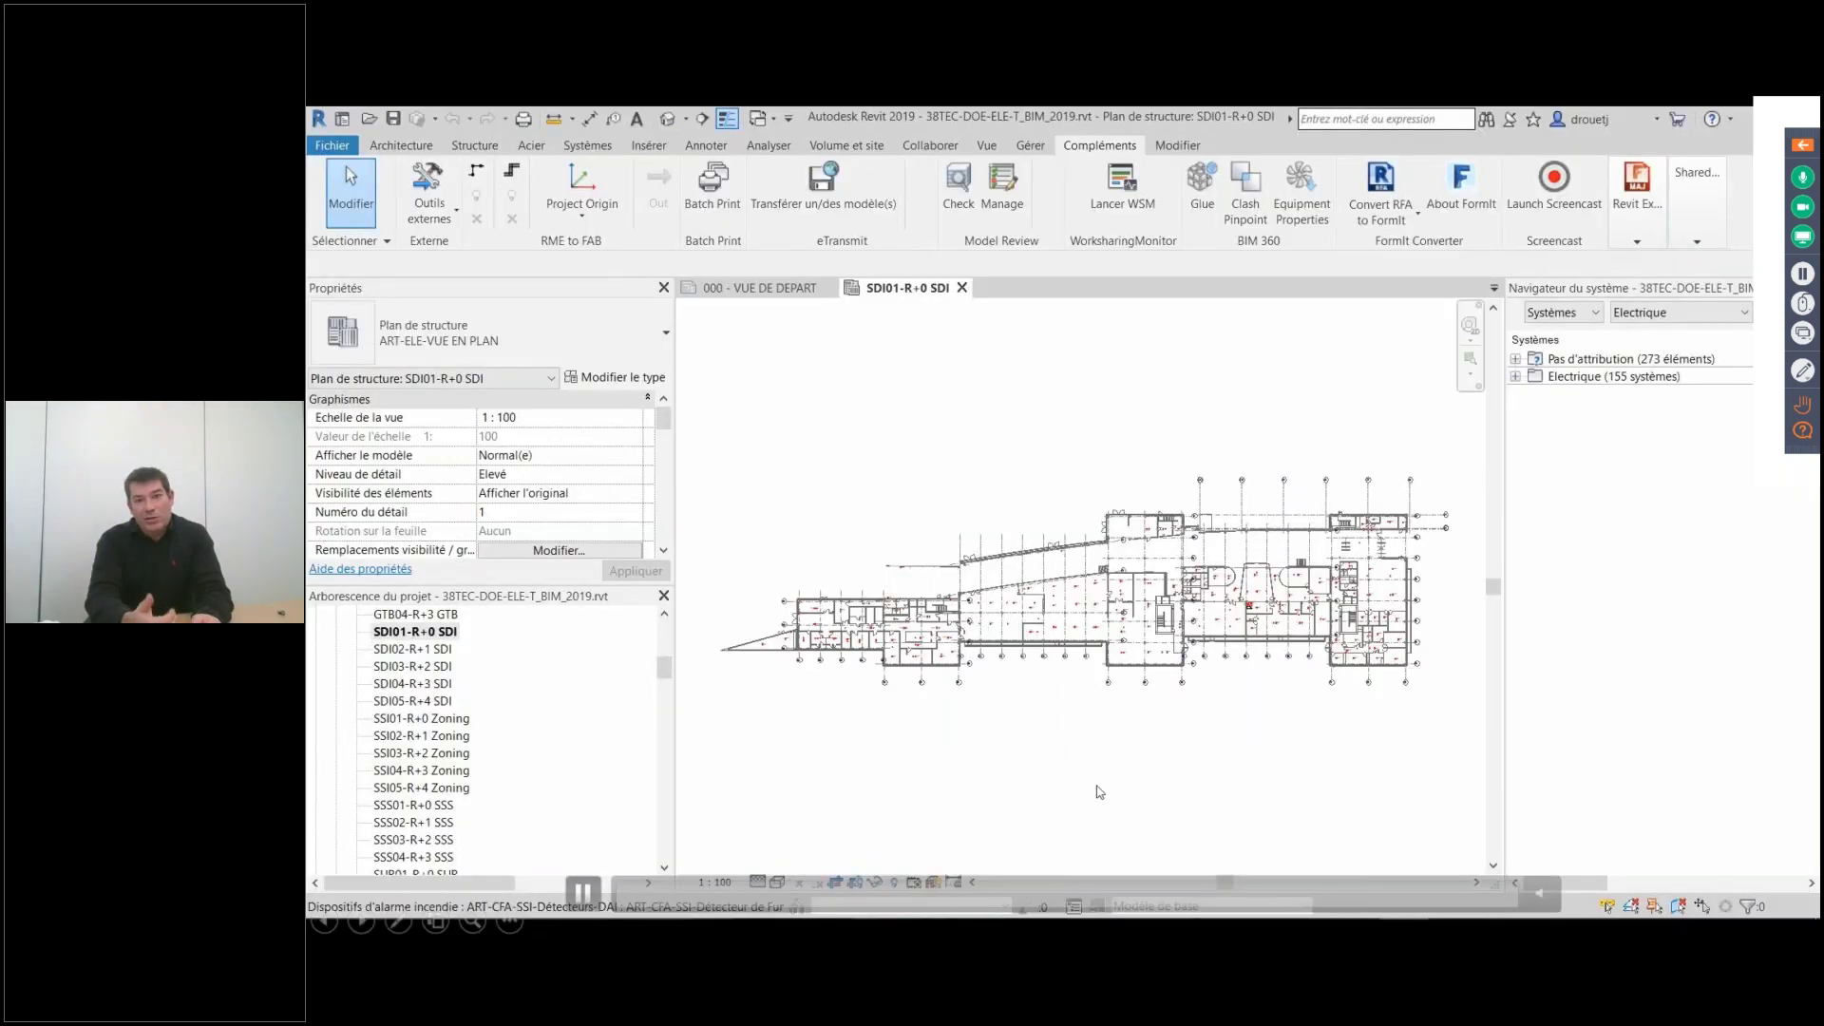
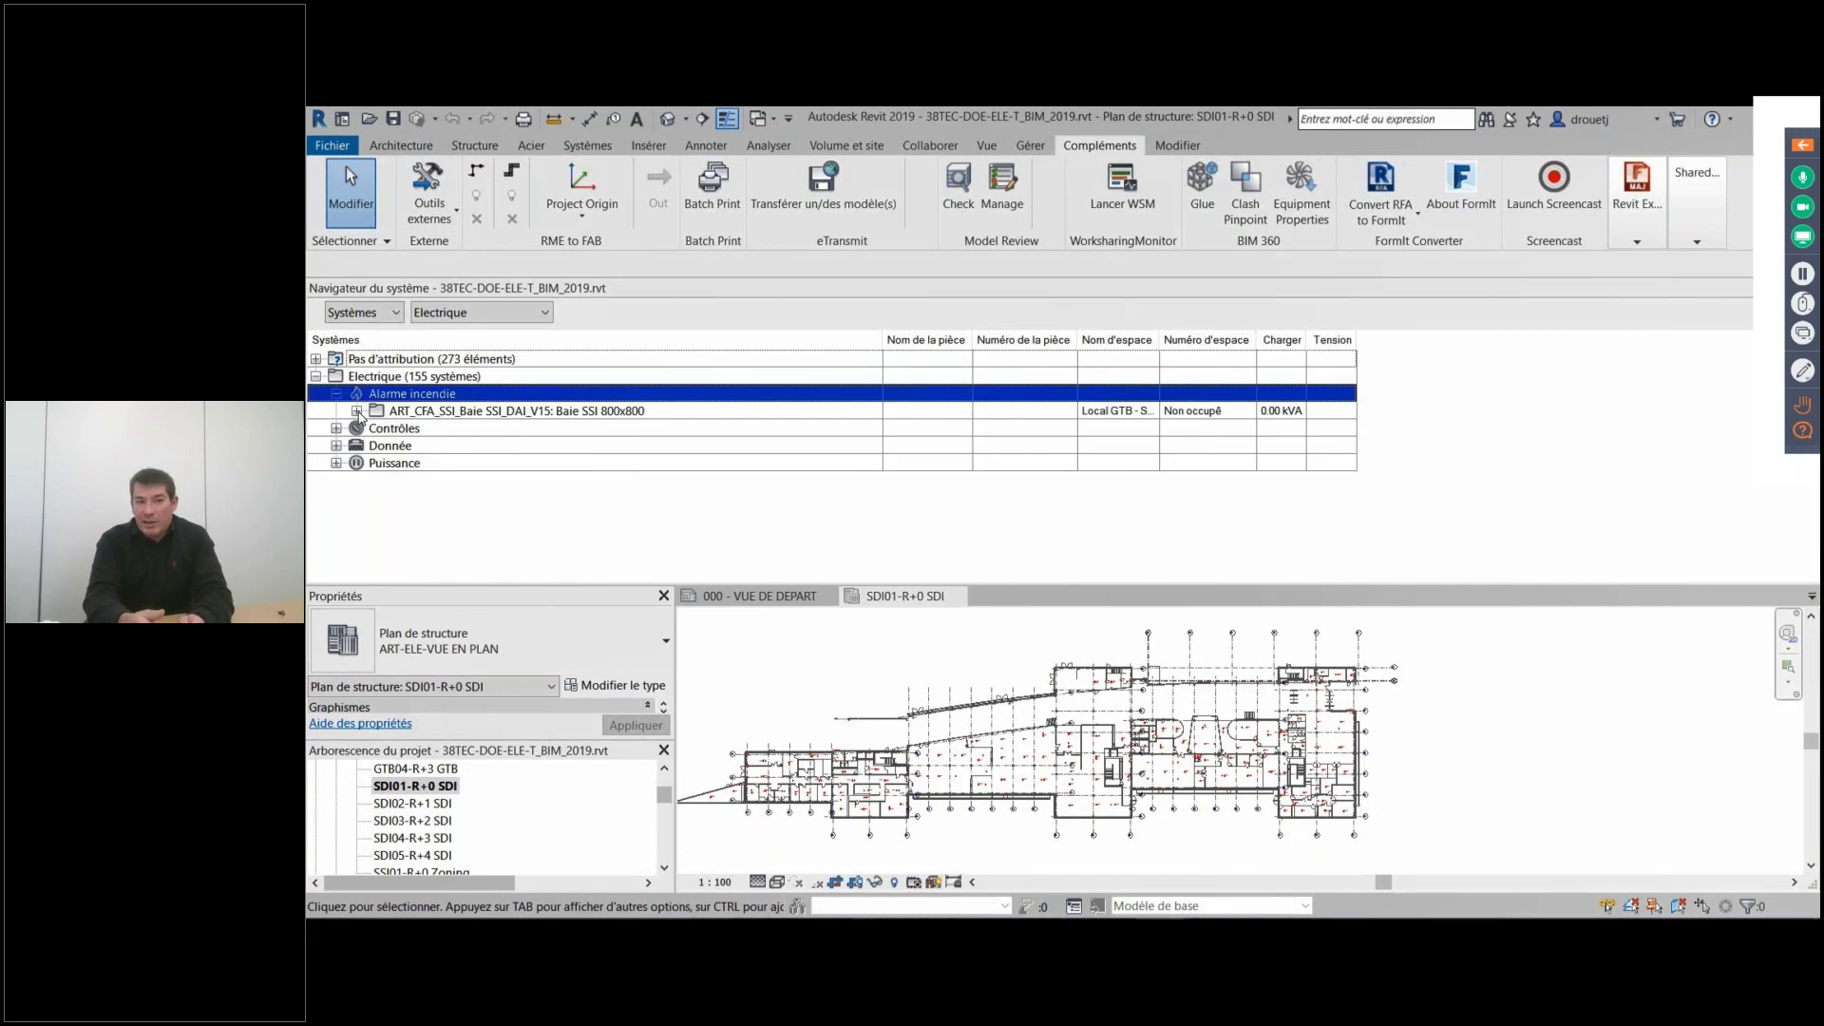
Expand the fire alarm rack Baie SSI 800x800 among the electrical systems and highlight circuits 1 and 3 on the SDI01-R+0 SDI plan.
{"action": "left_click", "coordinate": [357, 411]}
{"action": "left_click", "coordinate": [412, 430]}
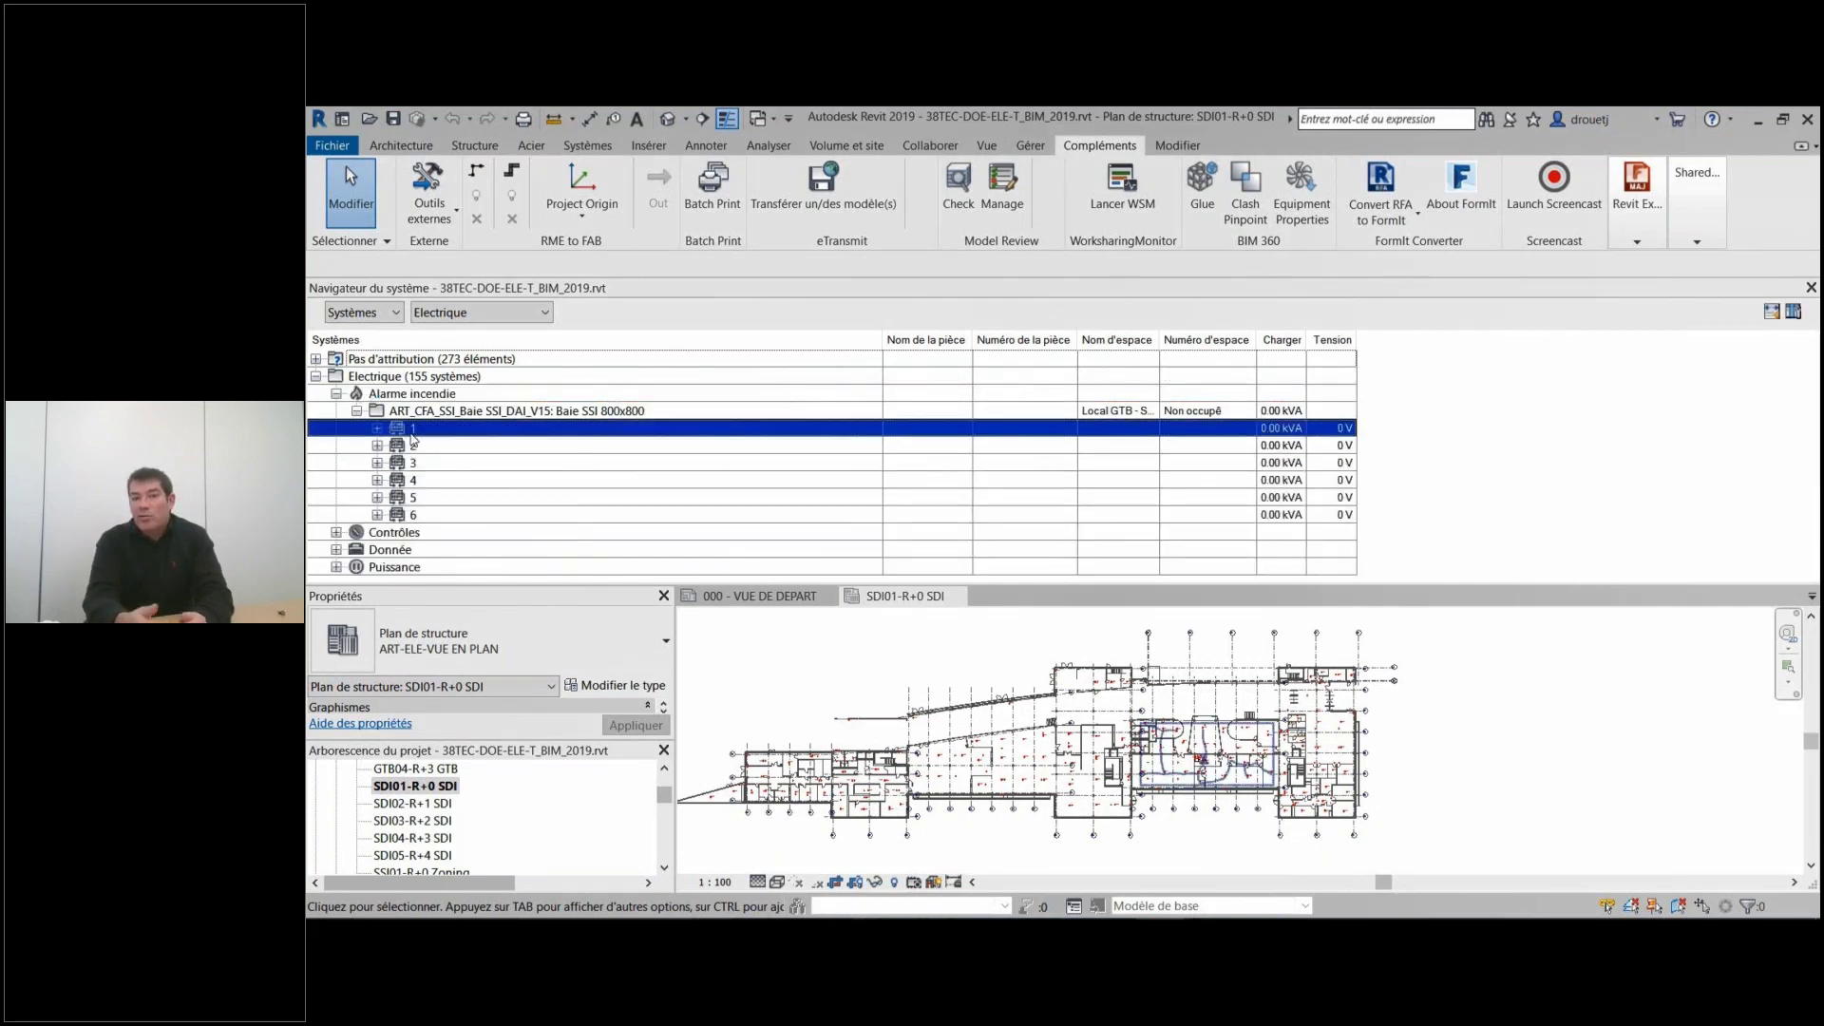
{"action": "left_click", "coordinate": [418, 463]}
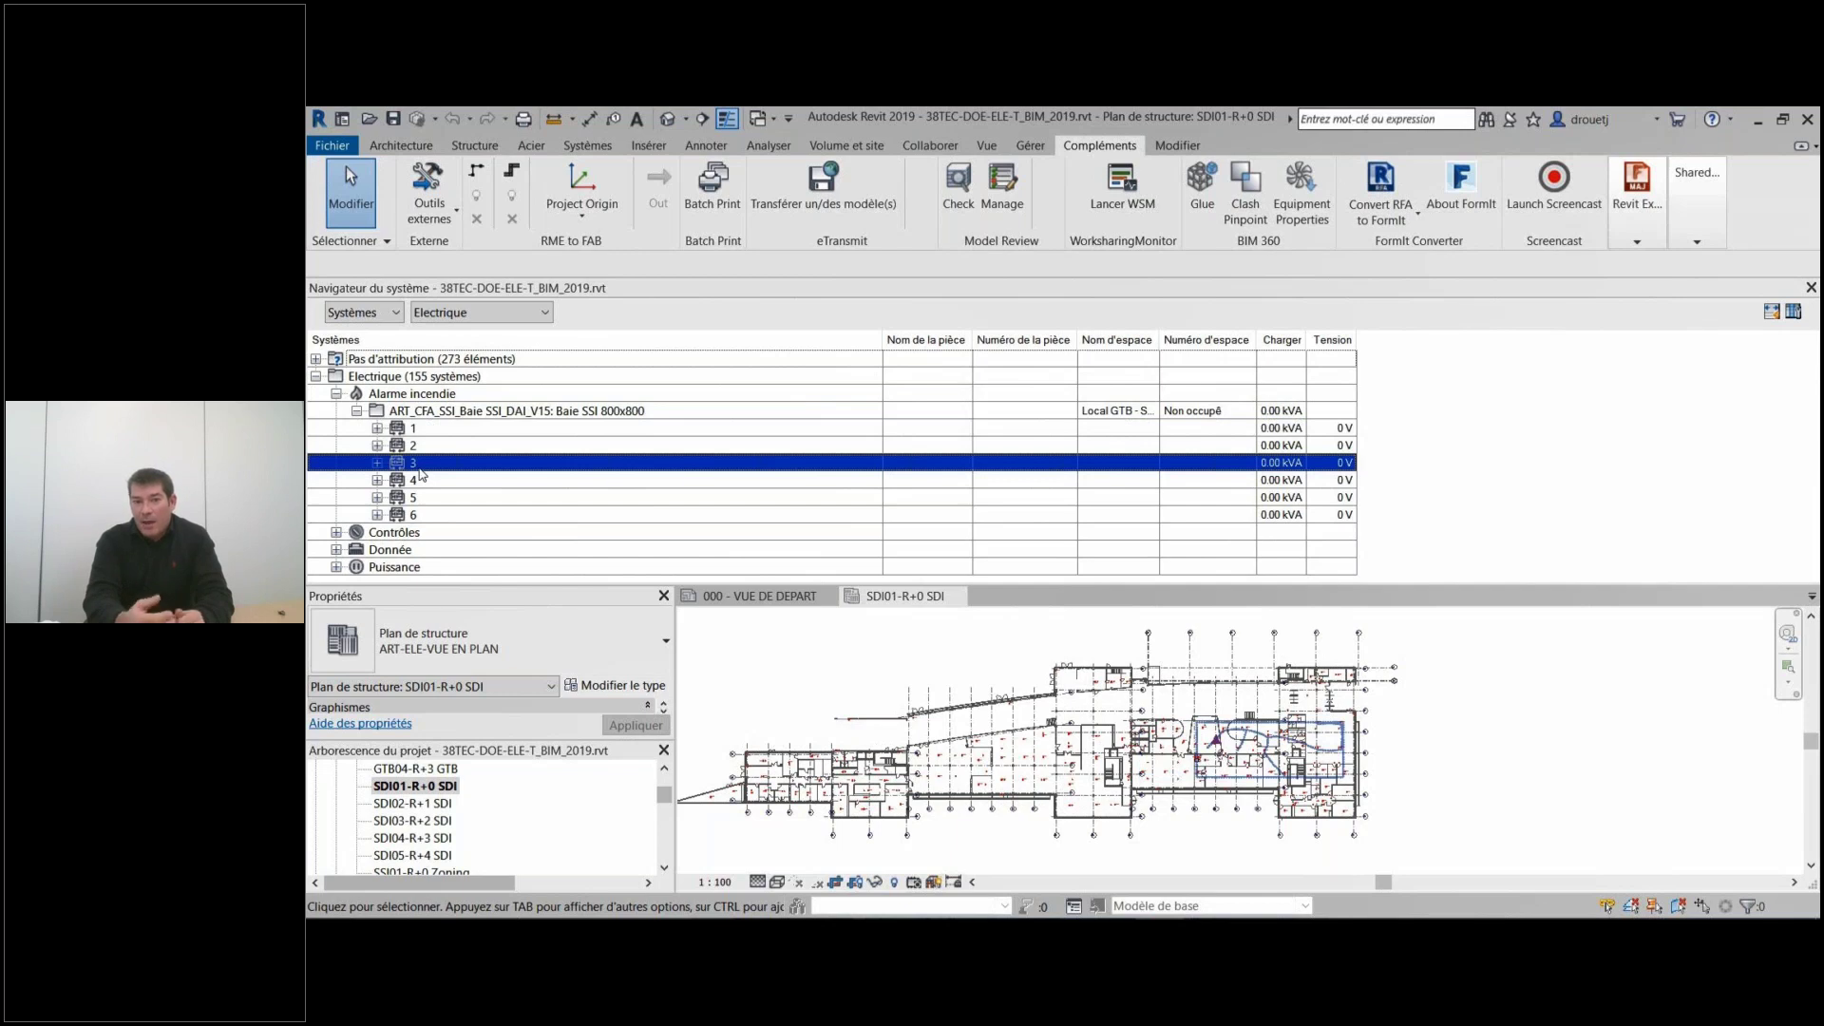
Highlight fire alarm circuits 4 and 5 on the SDI01-R+0 SDI plan, and examine one circuit's cable path through the central zone.
{"action": "left_click", "coordinate": [418, 481]}
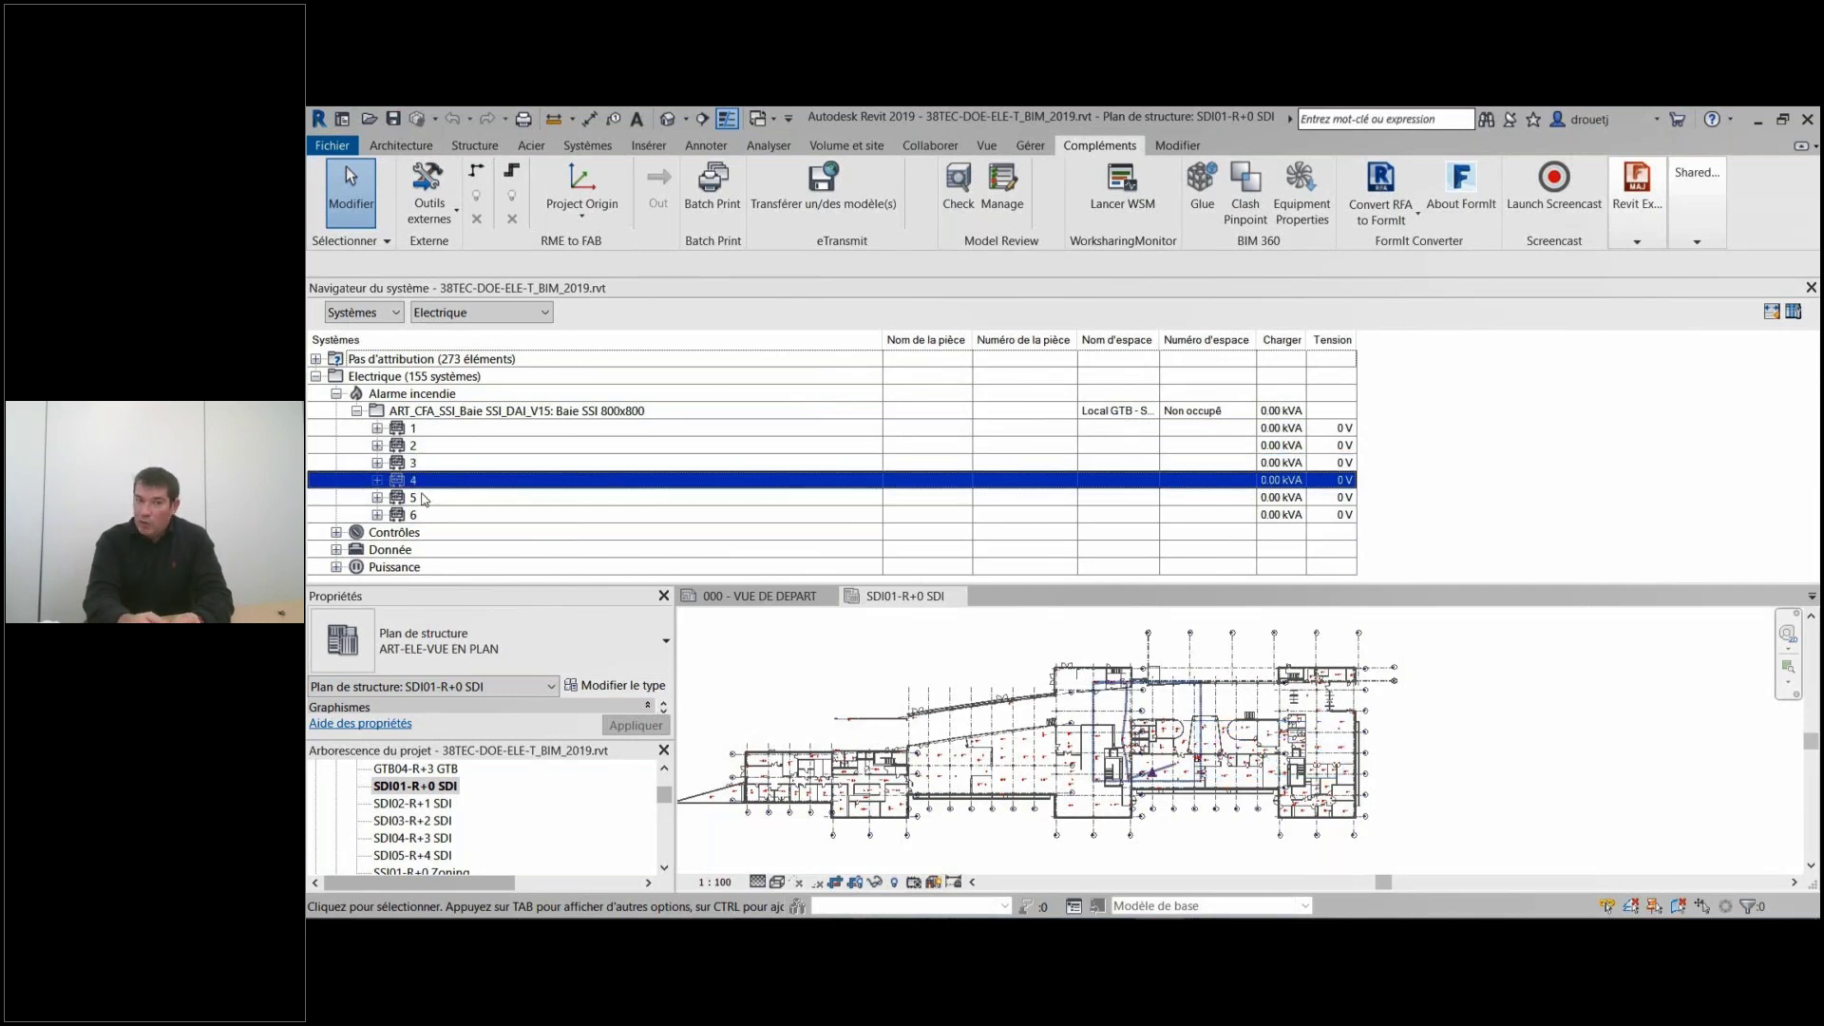
{"action": "left_click", "coordinate": [428, 497]}
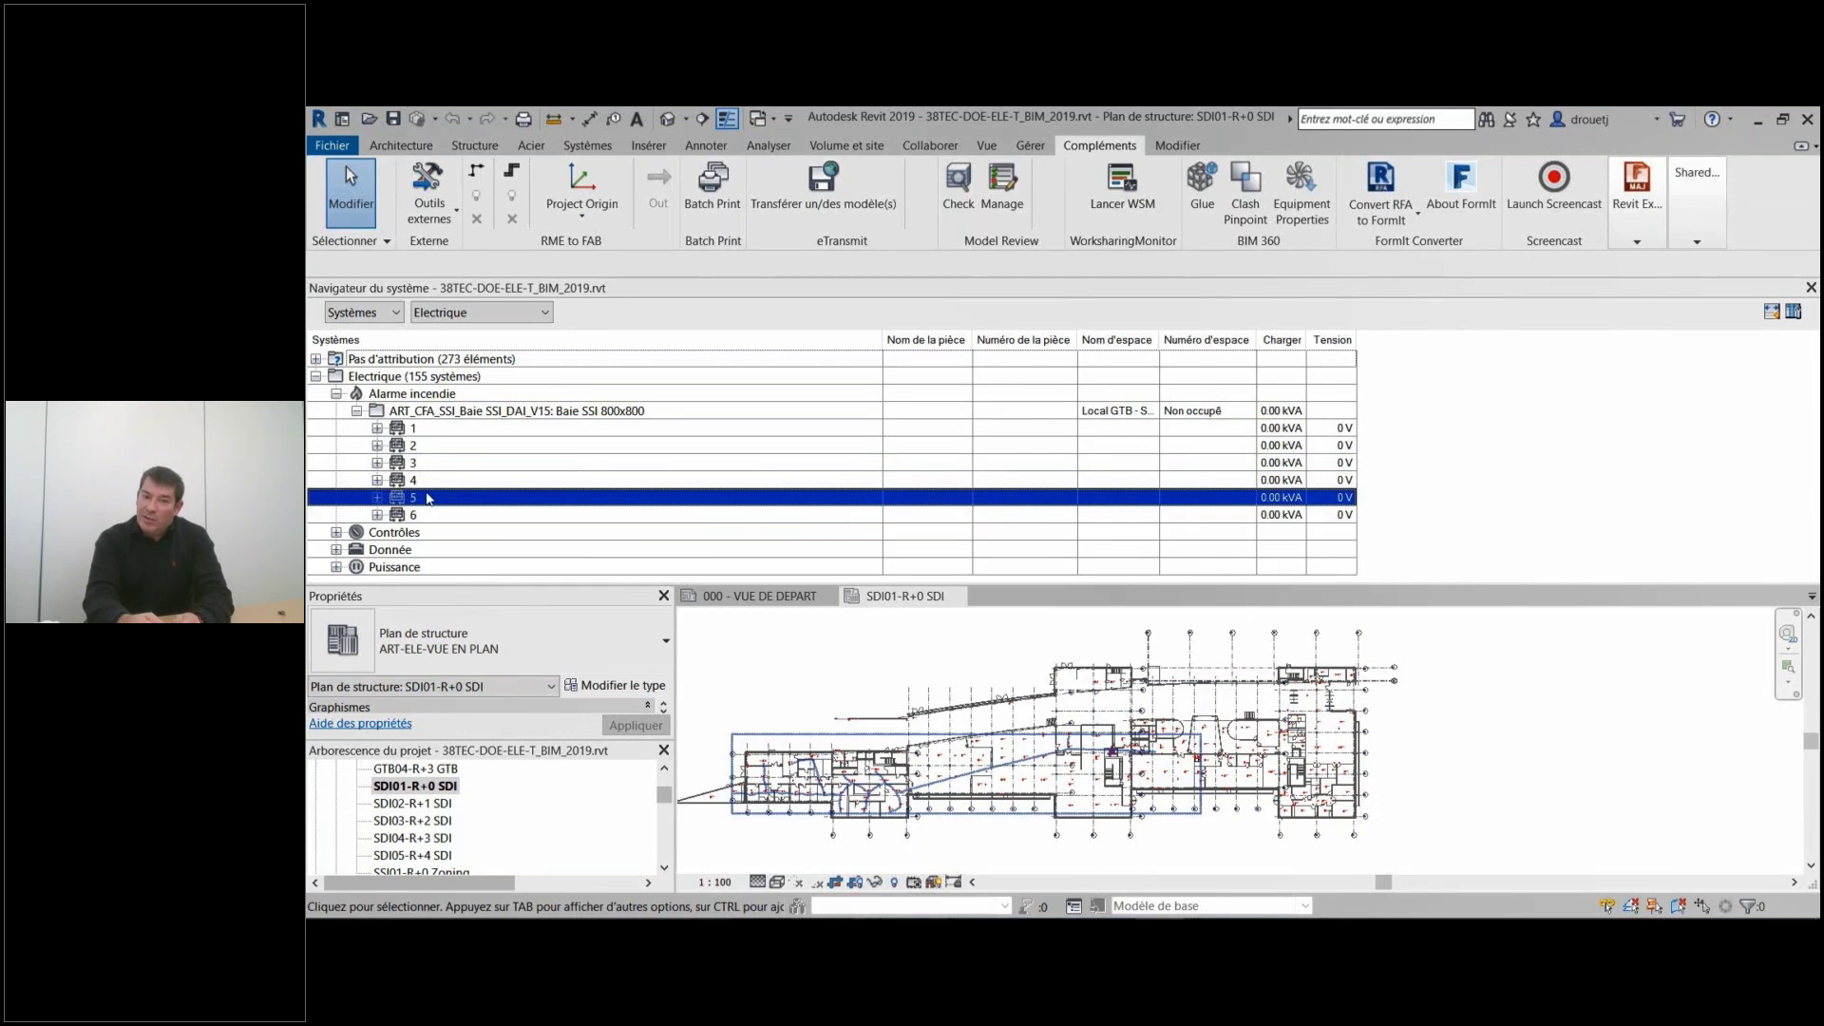
{"action": "scroll", "coordinate": [984, 793], "scroll_direction": "up", "scroll_amount": 2}
{"action": "key", "text": "Tab"}
{"action": "left_click", "coordinate": [914, 778]}
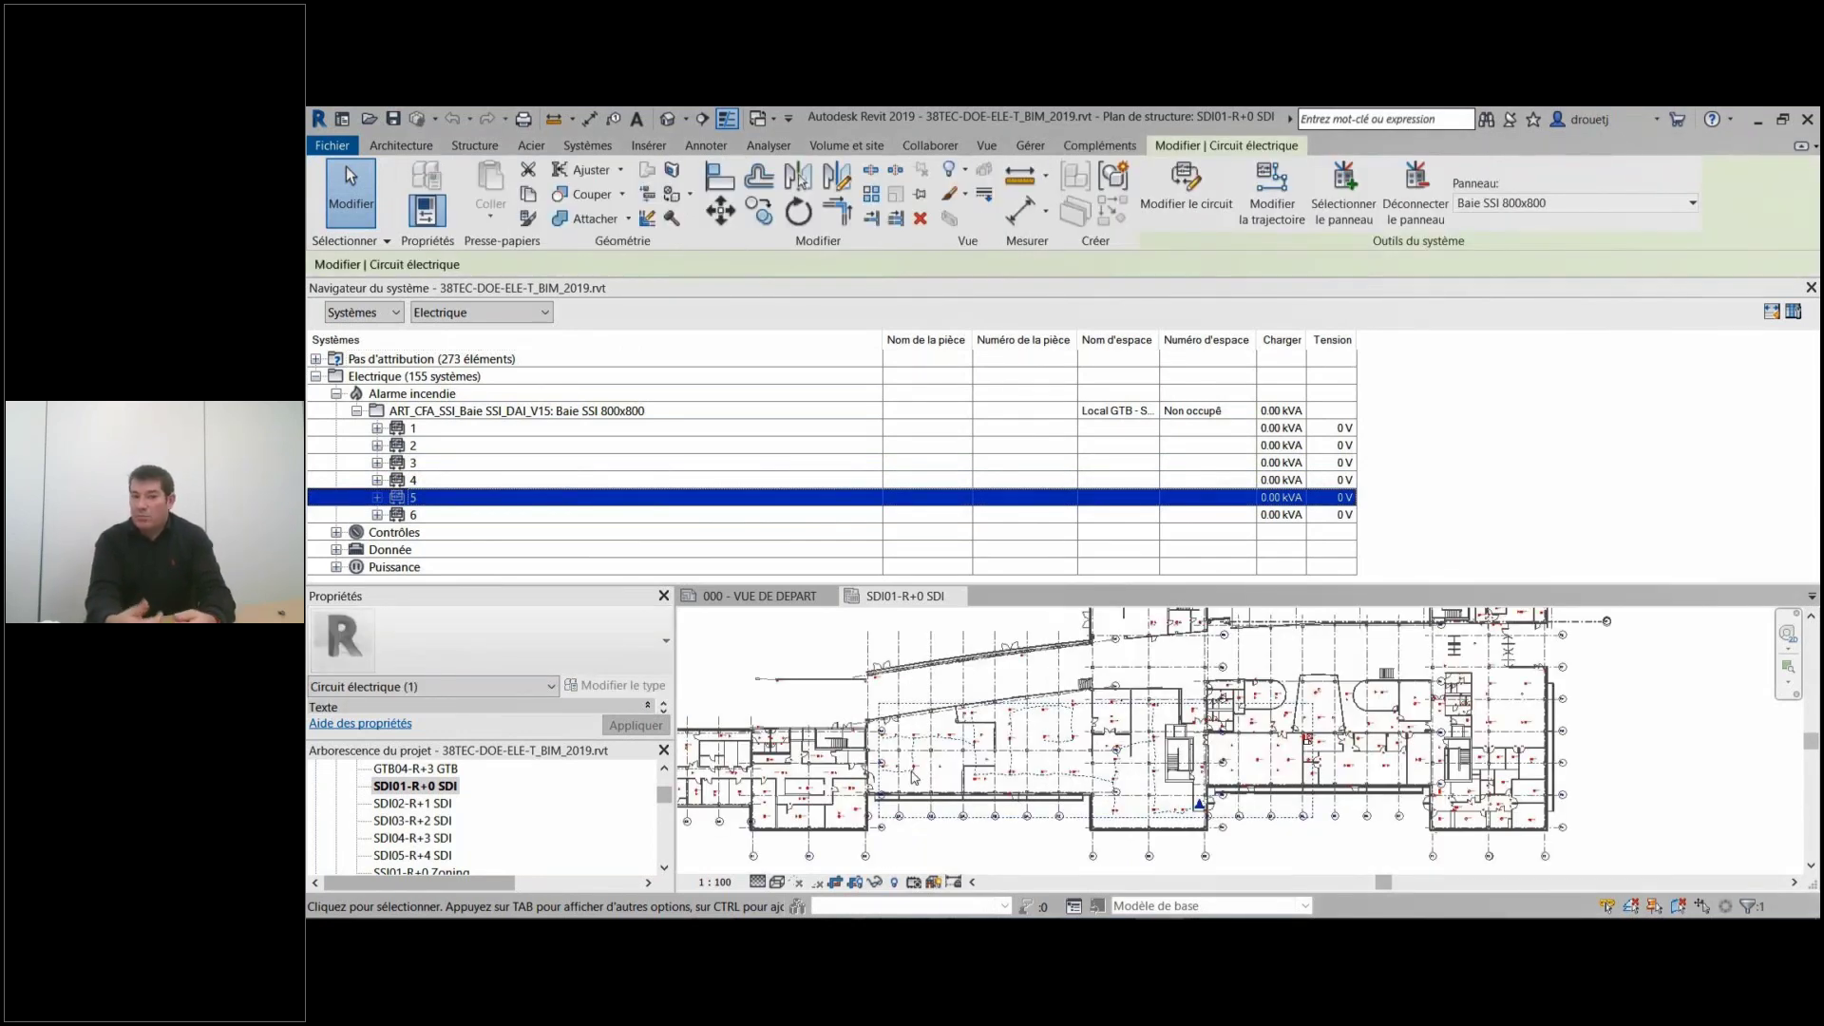
{"action": "scroll", "coordinate": [931, 778], "scroll_direction": "up", "scroll_amount": 2}
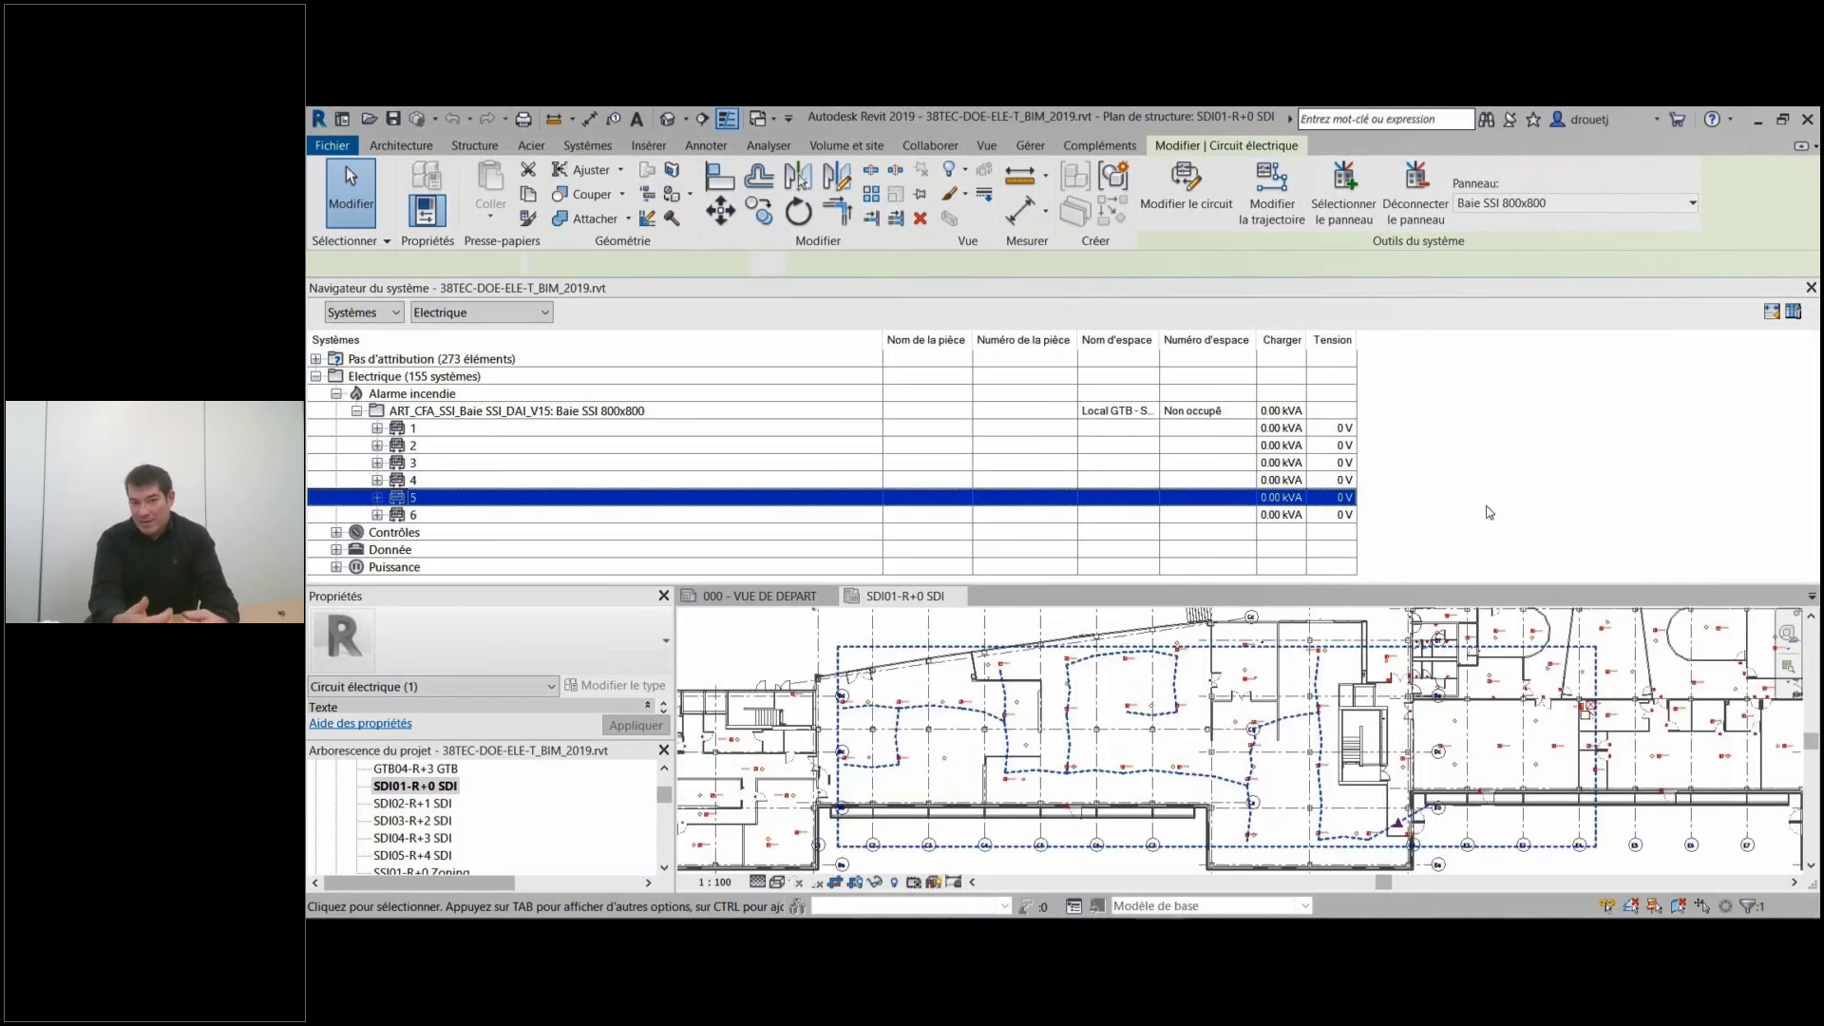
{"action": "left_click", "coordinate": [1489, 512]}
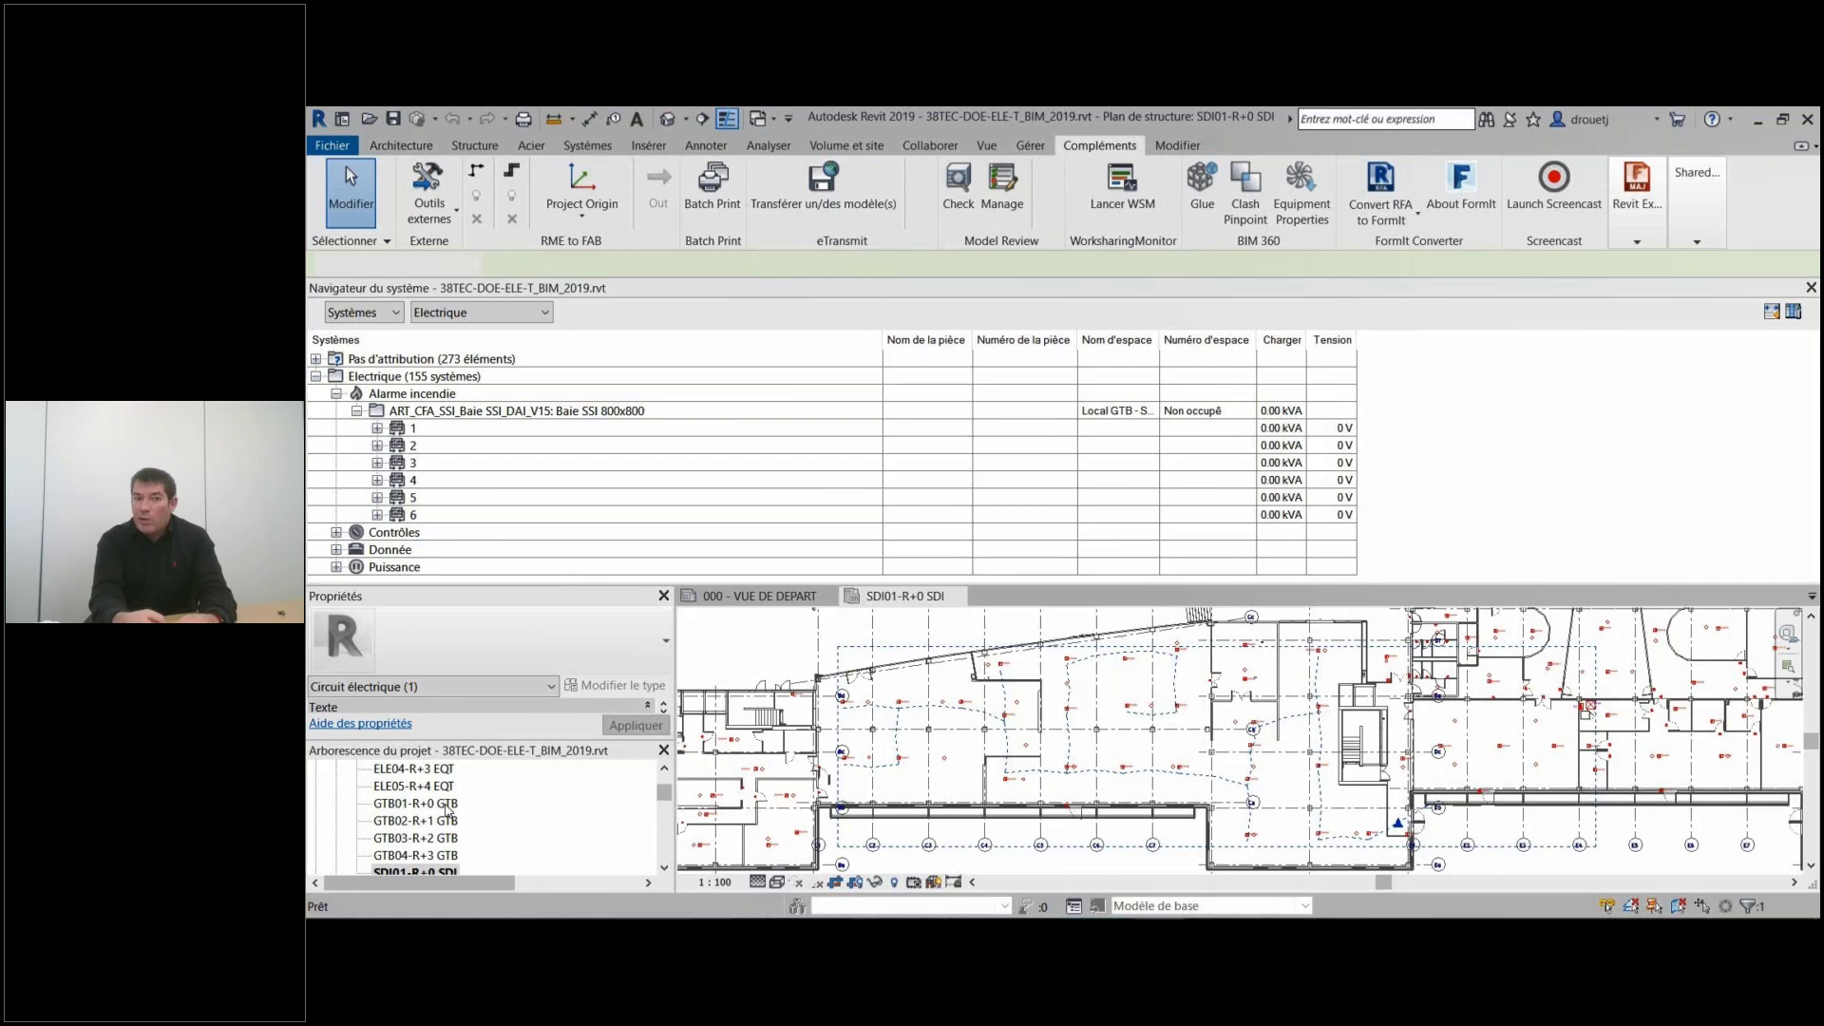
In plan GTB01-R+0 GTB, expand the Contrôles systems down to circuit 1 of Armoire Electrique CO0-GTB Stibil and Boitier STIBIL RC242 001.
{"action": "double_click", "coordinate": [447, 809]}
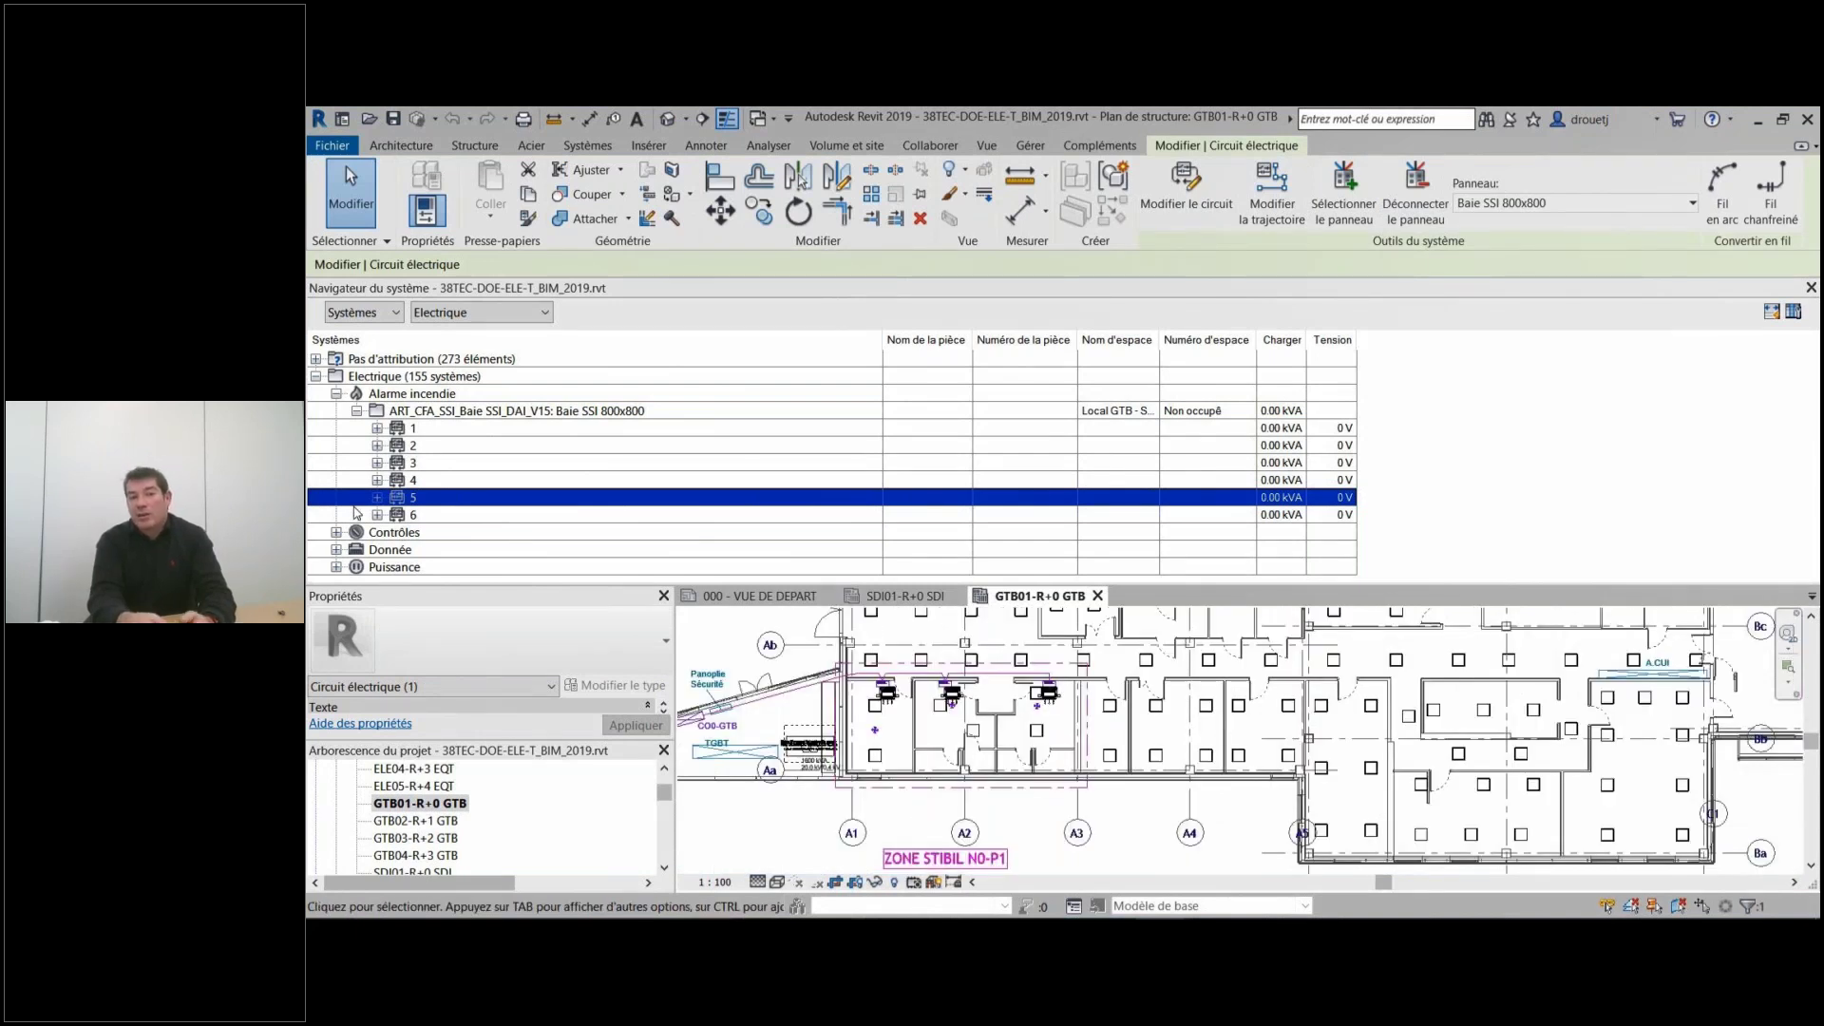
{"action": "left_click", "coordinate": [336, 533]}
{"action": "left_click", "coordinate": [421, 556]}
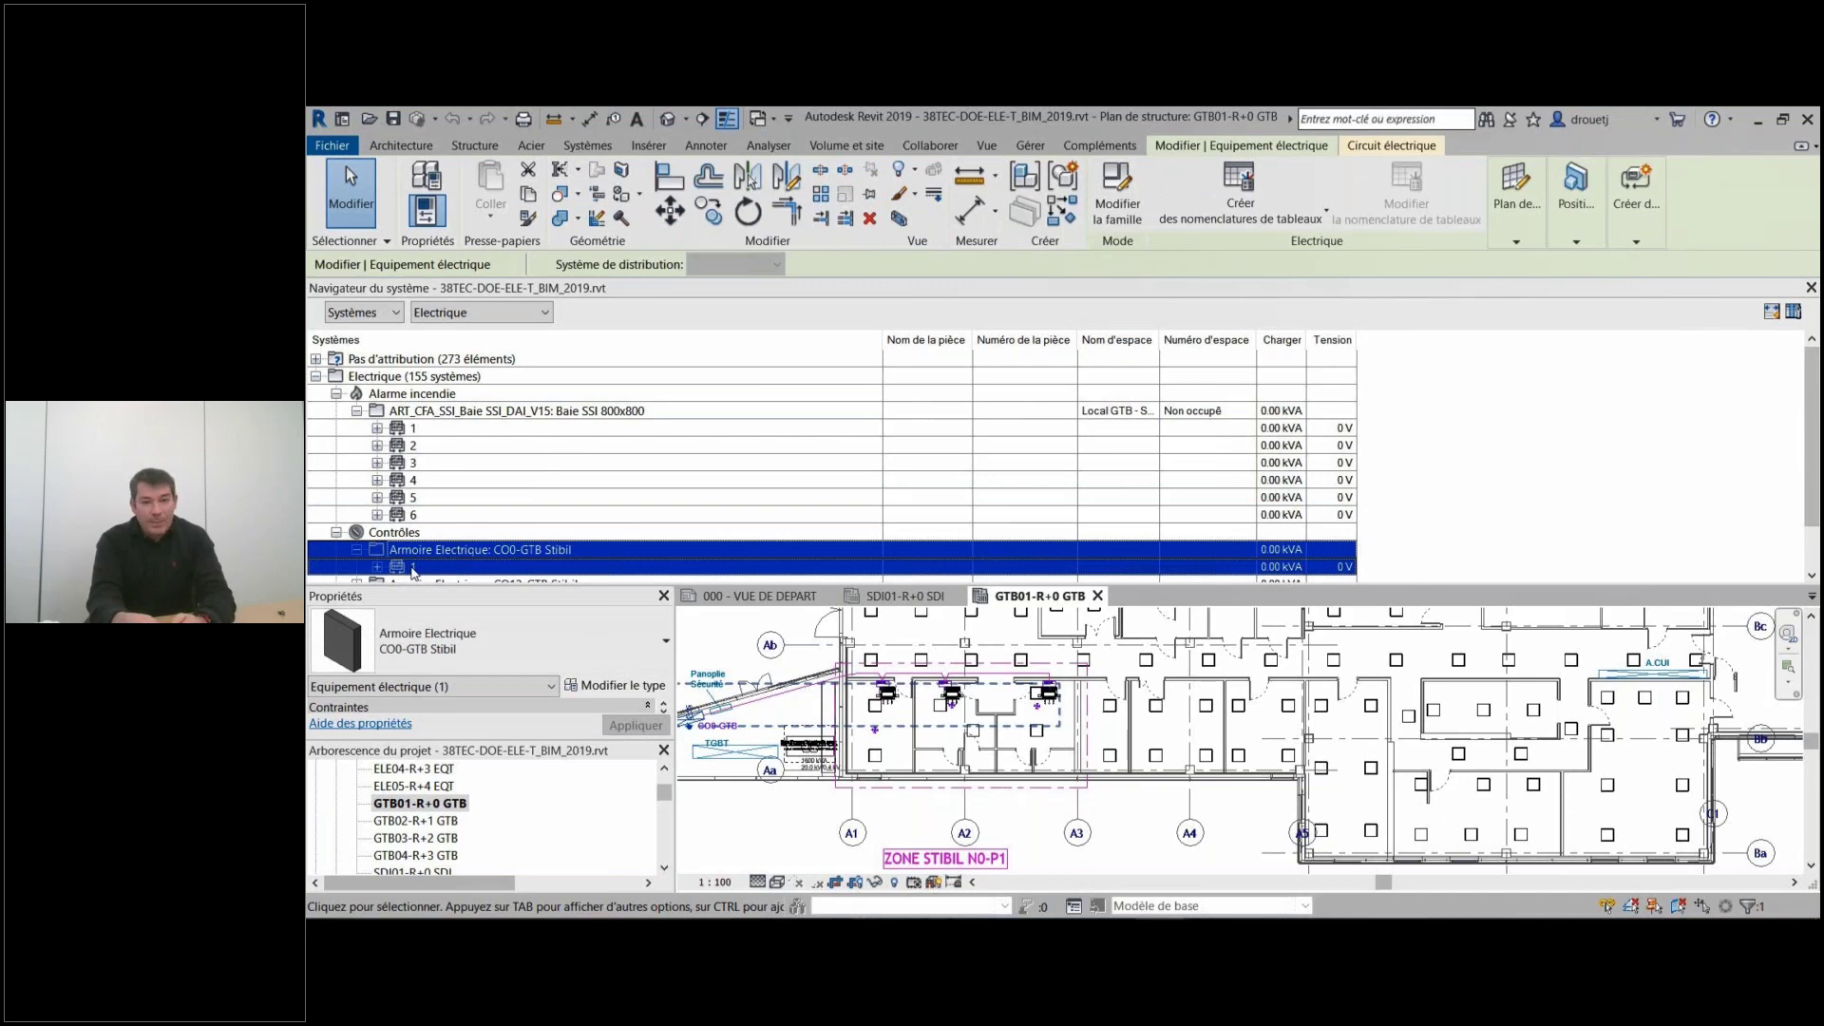
{"action": "left_click", "coordinate": [377, 567]}
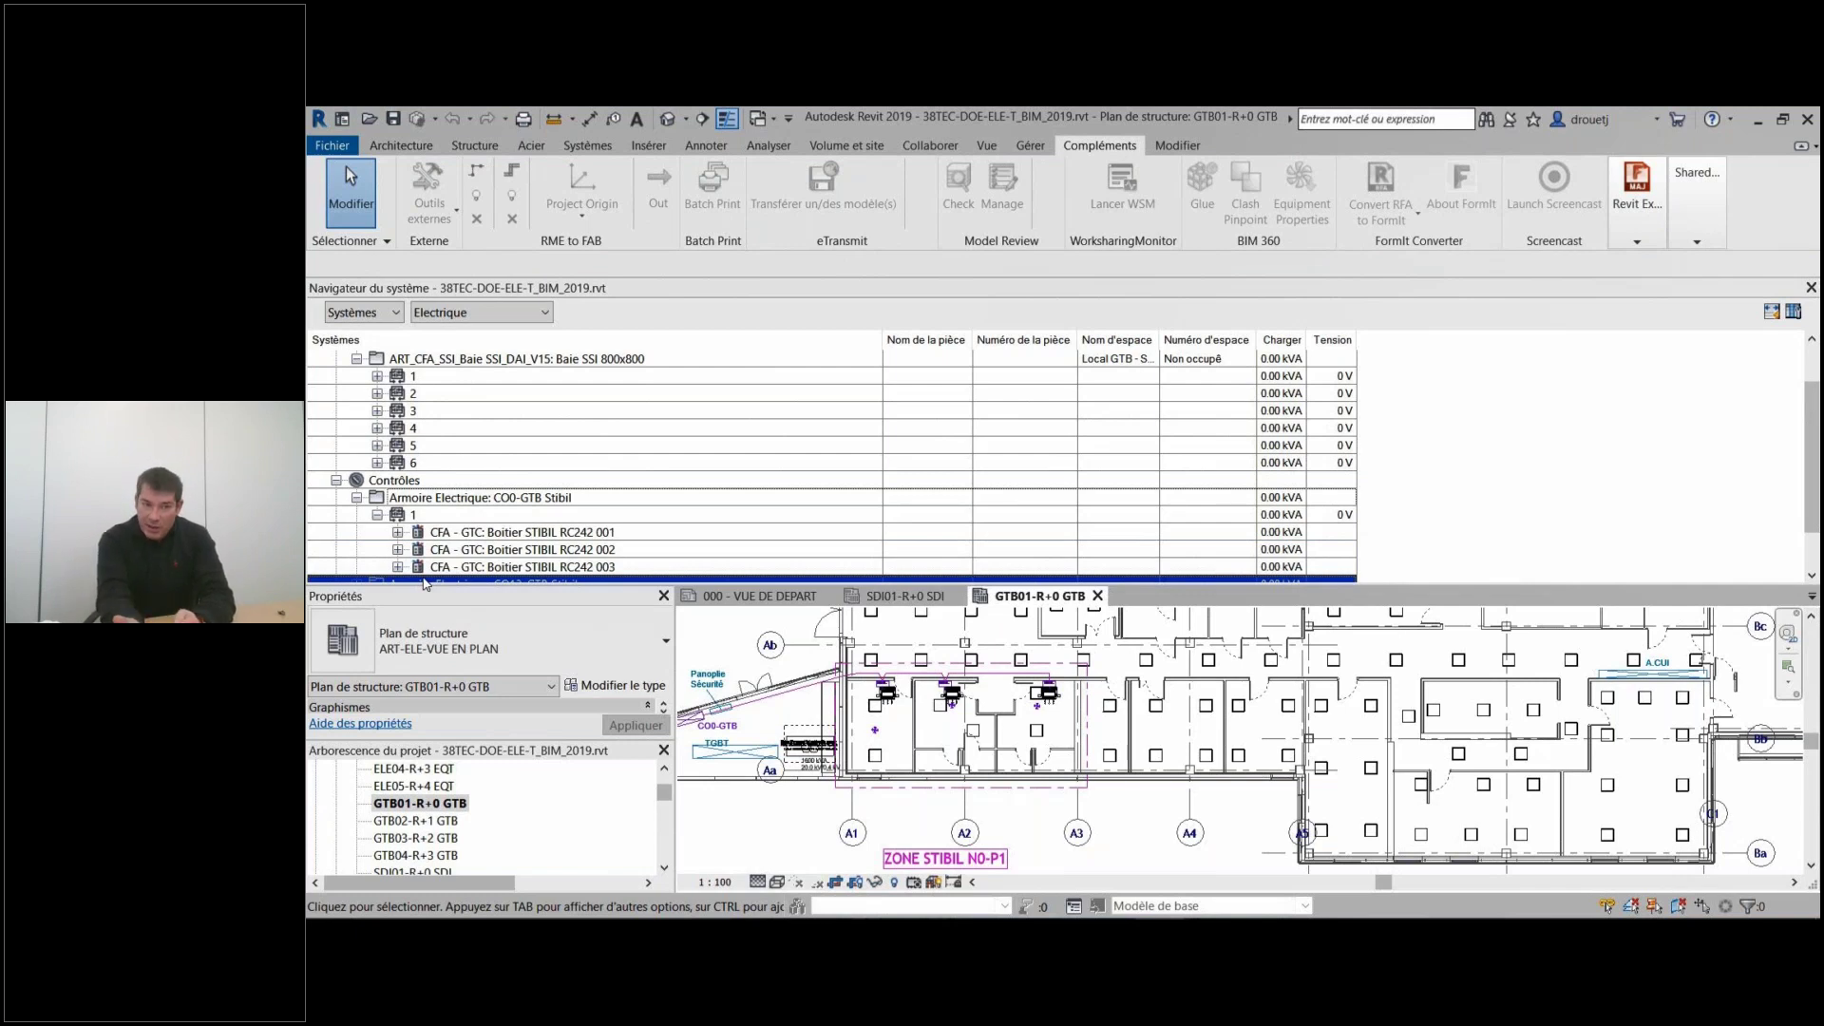
{"action": "left_click", "coordinate": [398, 533]}
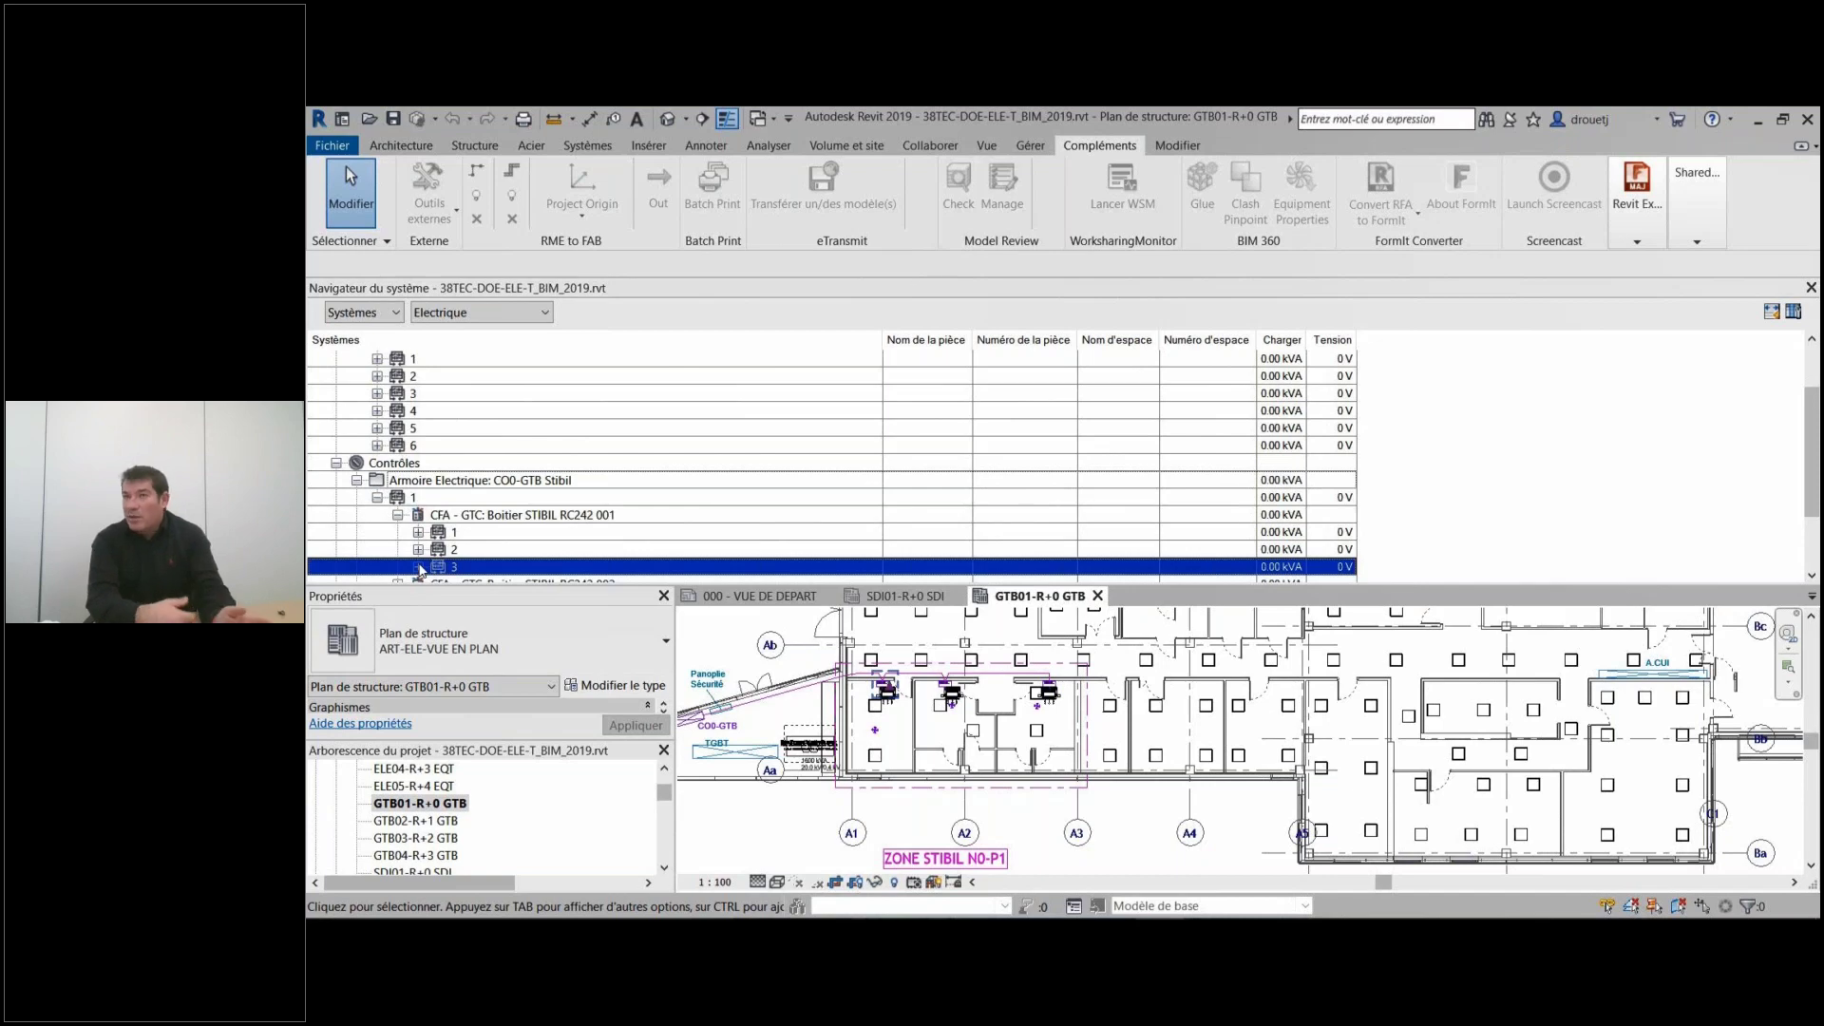
{"action": "scroll", "coordinate": [519, 485], "scroll_direction": "down", "scroll_amount": 2}
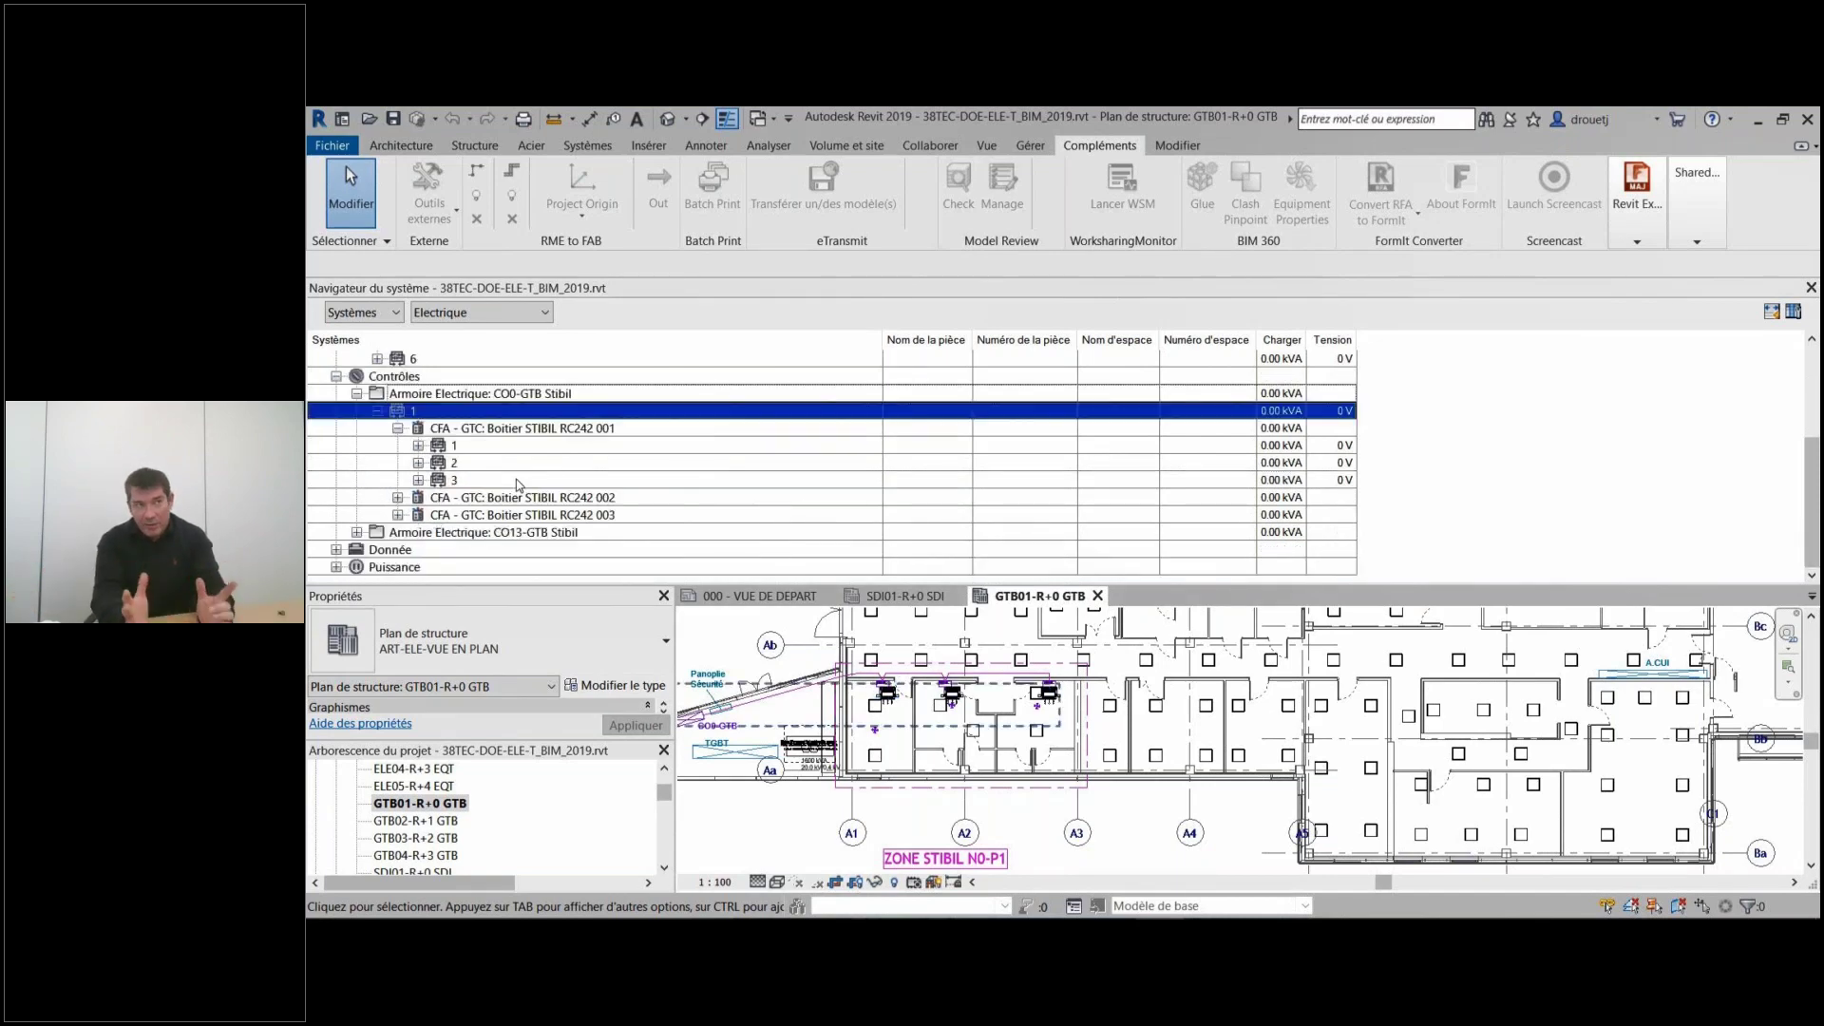
Open plan VDI01-R+0 VDI and locate the CO0-GTB Stibil cabinet on it from the electrical systems.
{"action": "scroll", "coordinate": [501, 819], "scroll_direction": "down", "scroll_amount": 4}
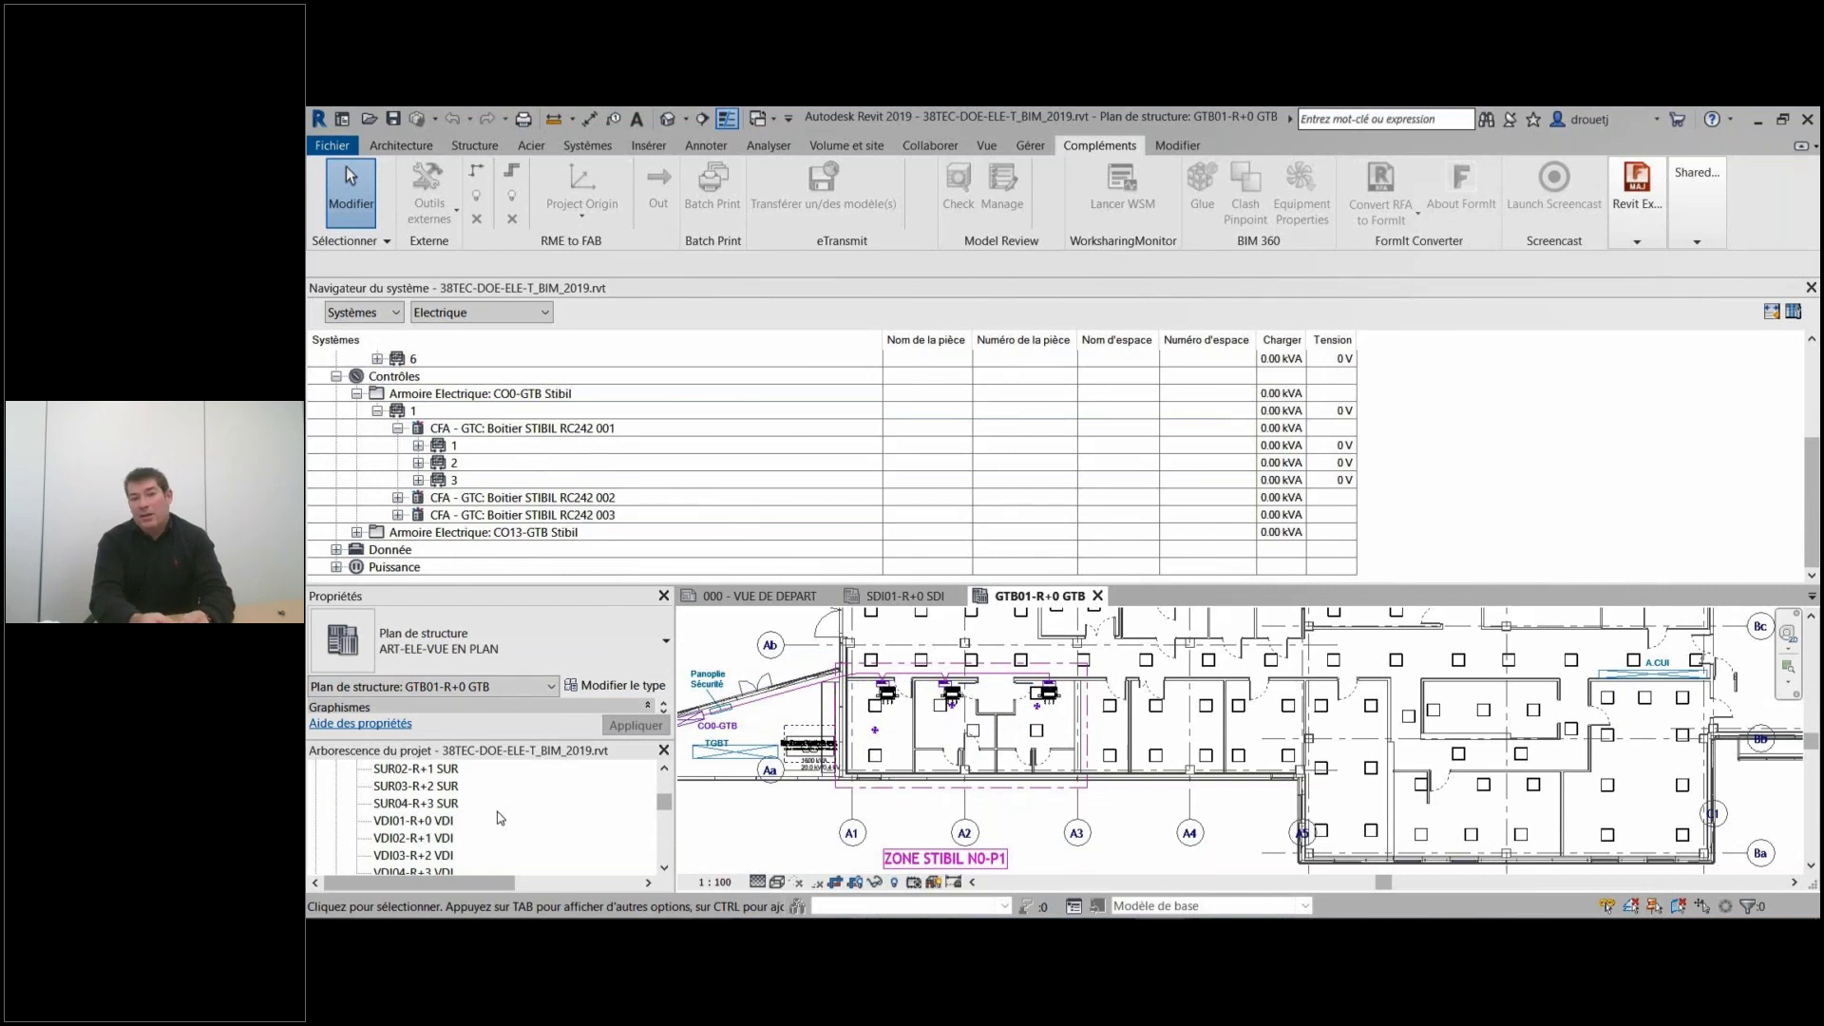
{"action": "scroll", "coordinate": [407, 826], "scroll_direction": "down", "scroll_amount": 1}
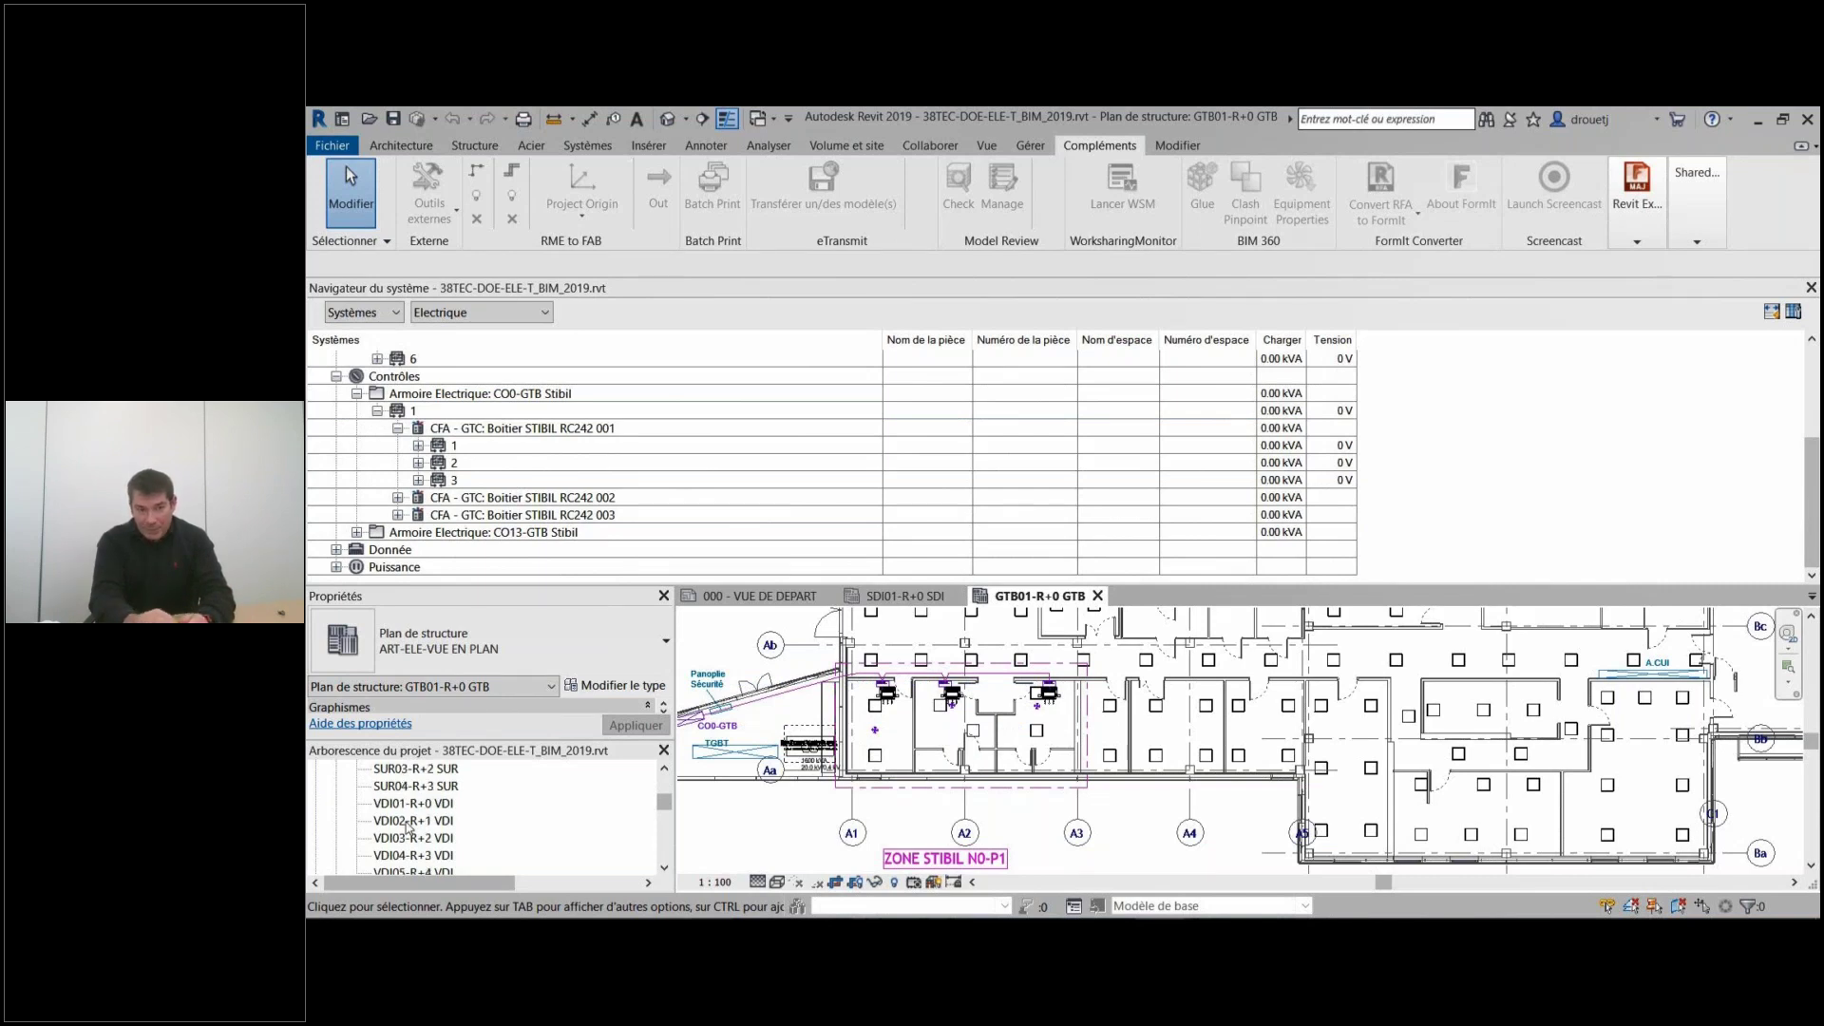
{"action": "double_click", "coordinate": [413, 804]}
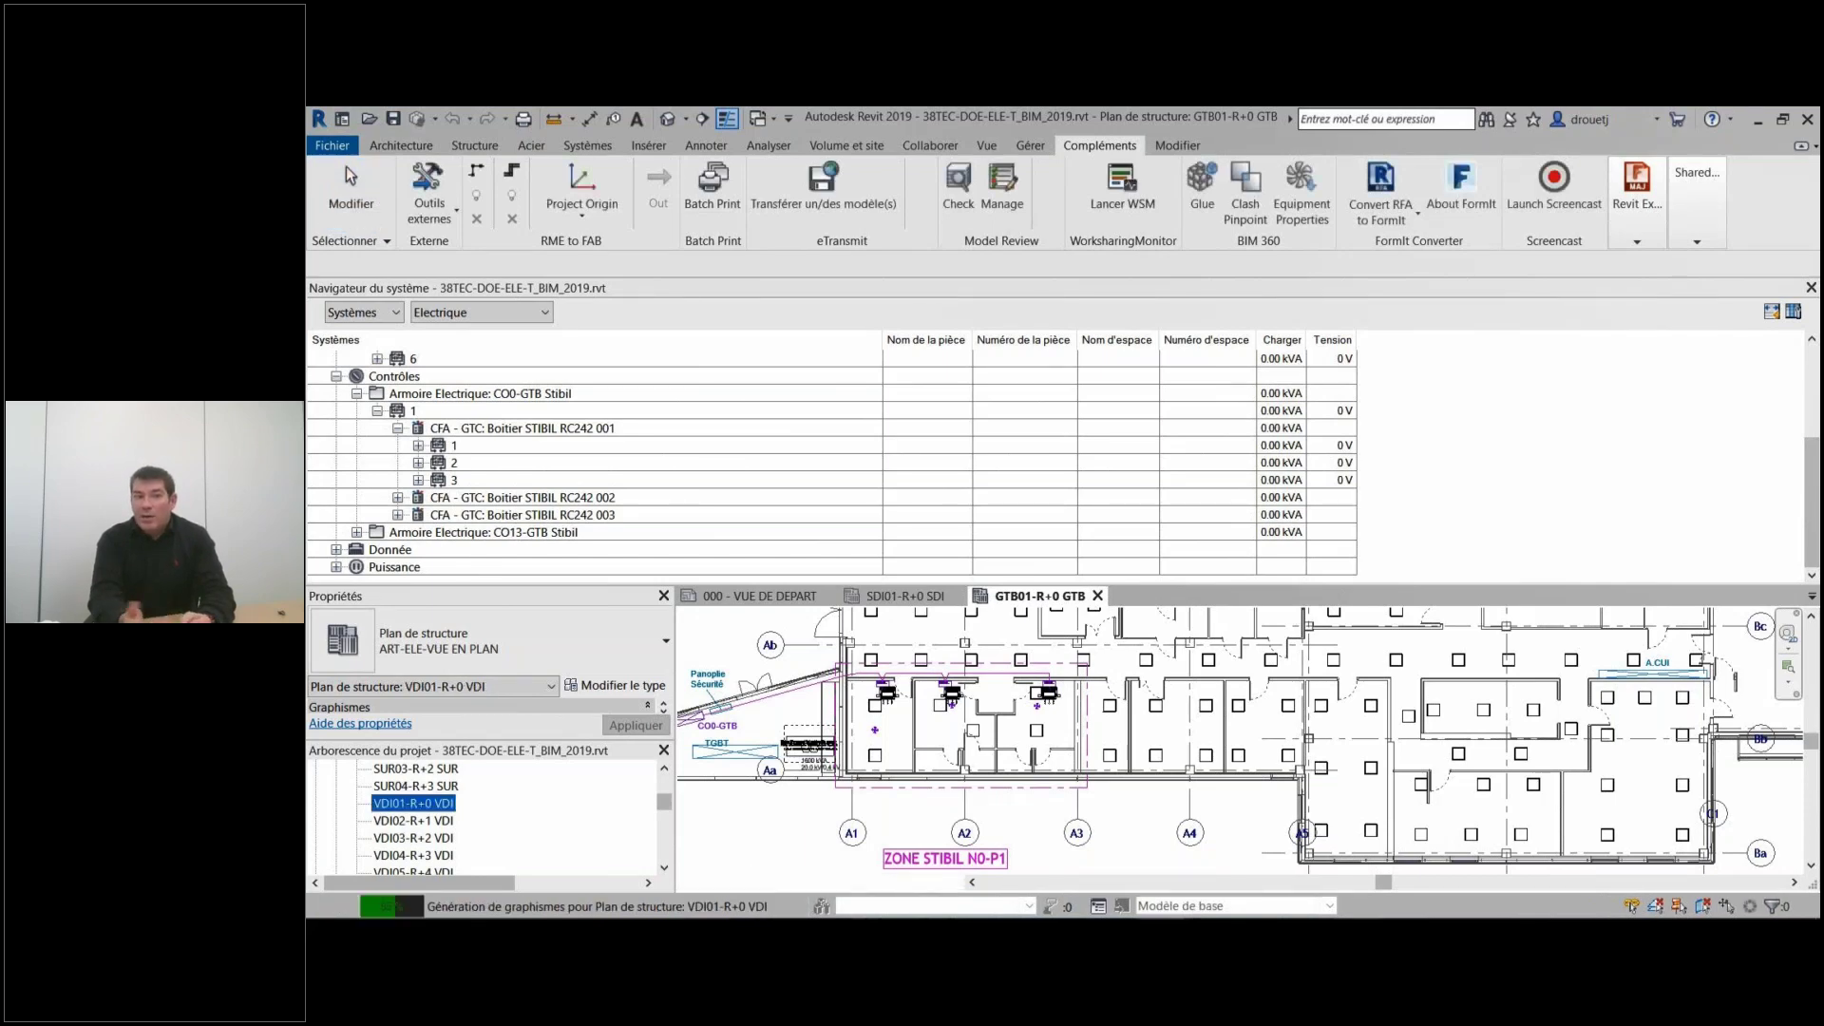
{"action": "left_click", "coordinate": [479, 393]}
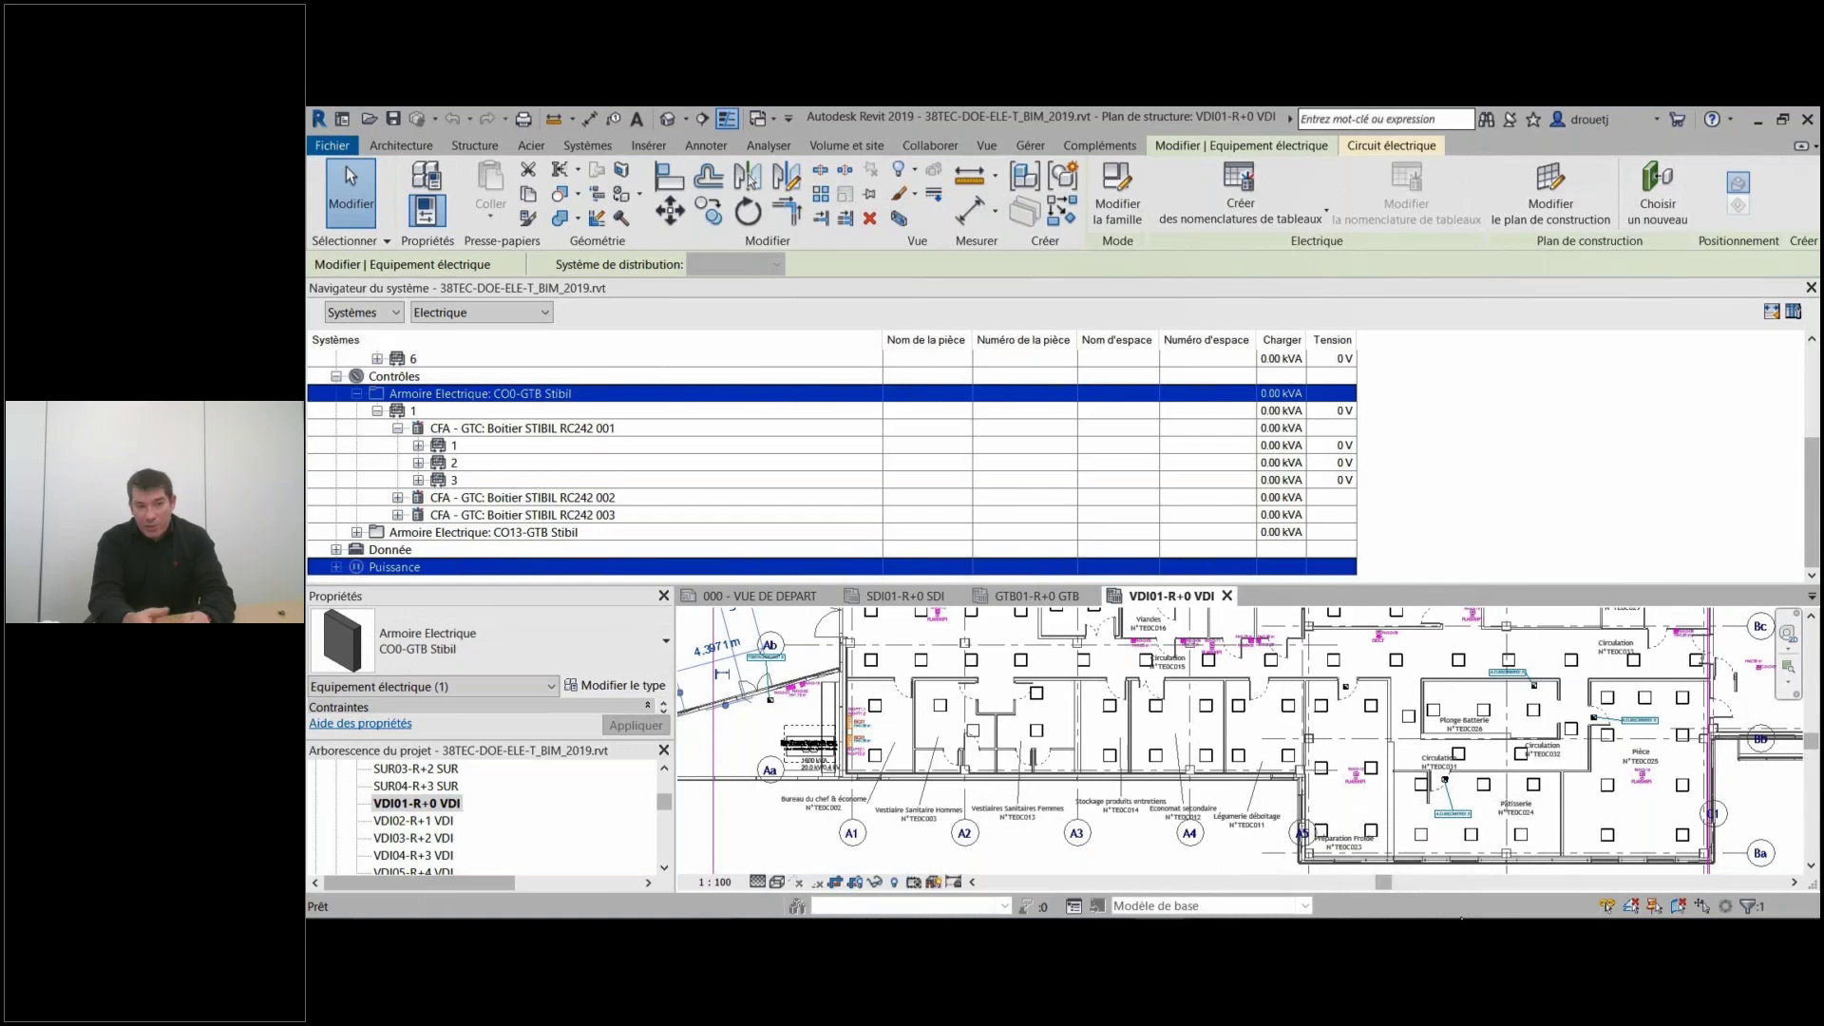
{"action": "scroll", "coordinate": [815, 748], "scroll_direction": "up", "scroll_amount": 2}
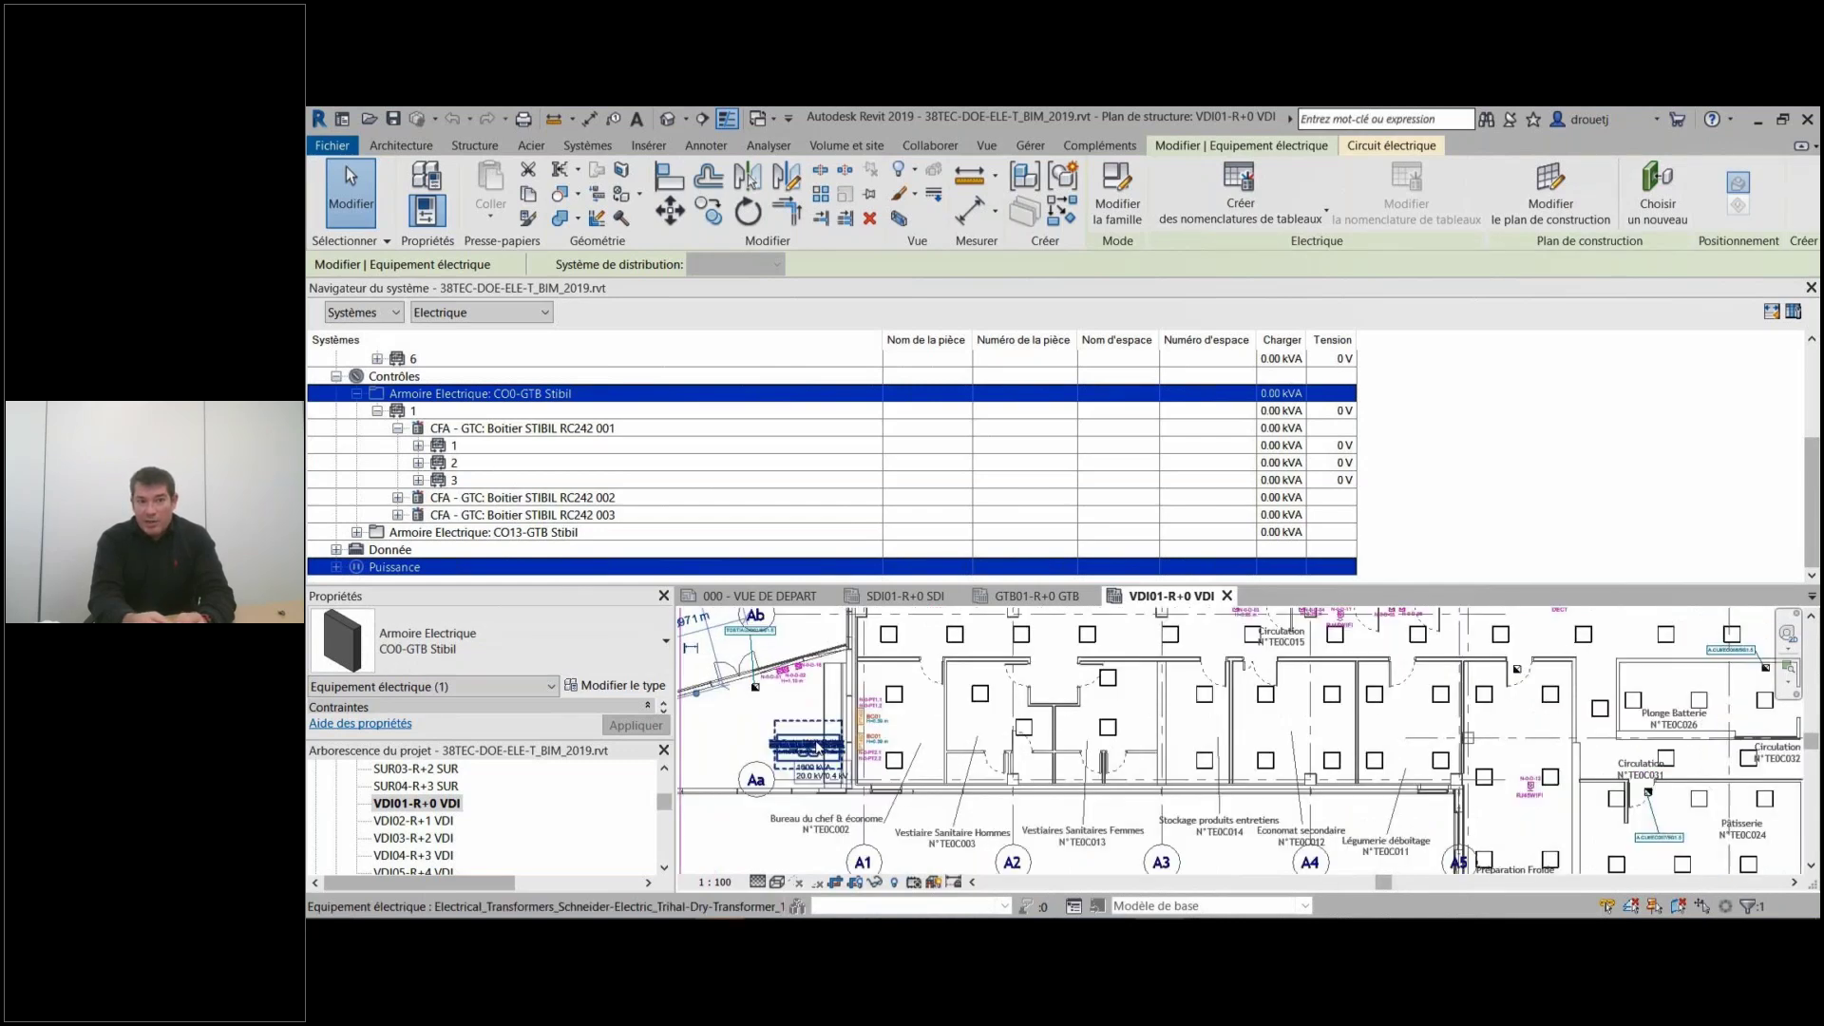
{"action": "scroll", "coordinate": [1004, 766], "scroll_direction": "down", "scroll_amount": 2}
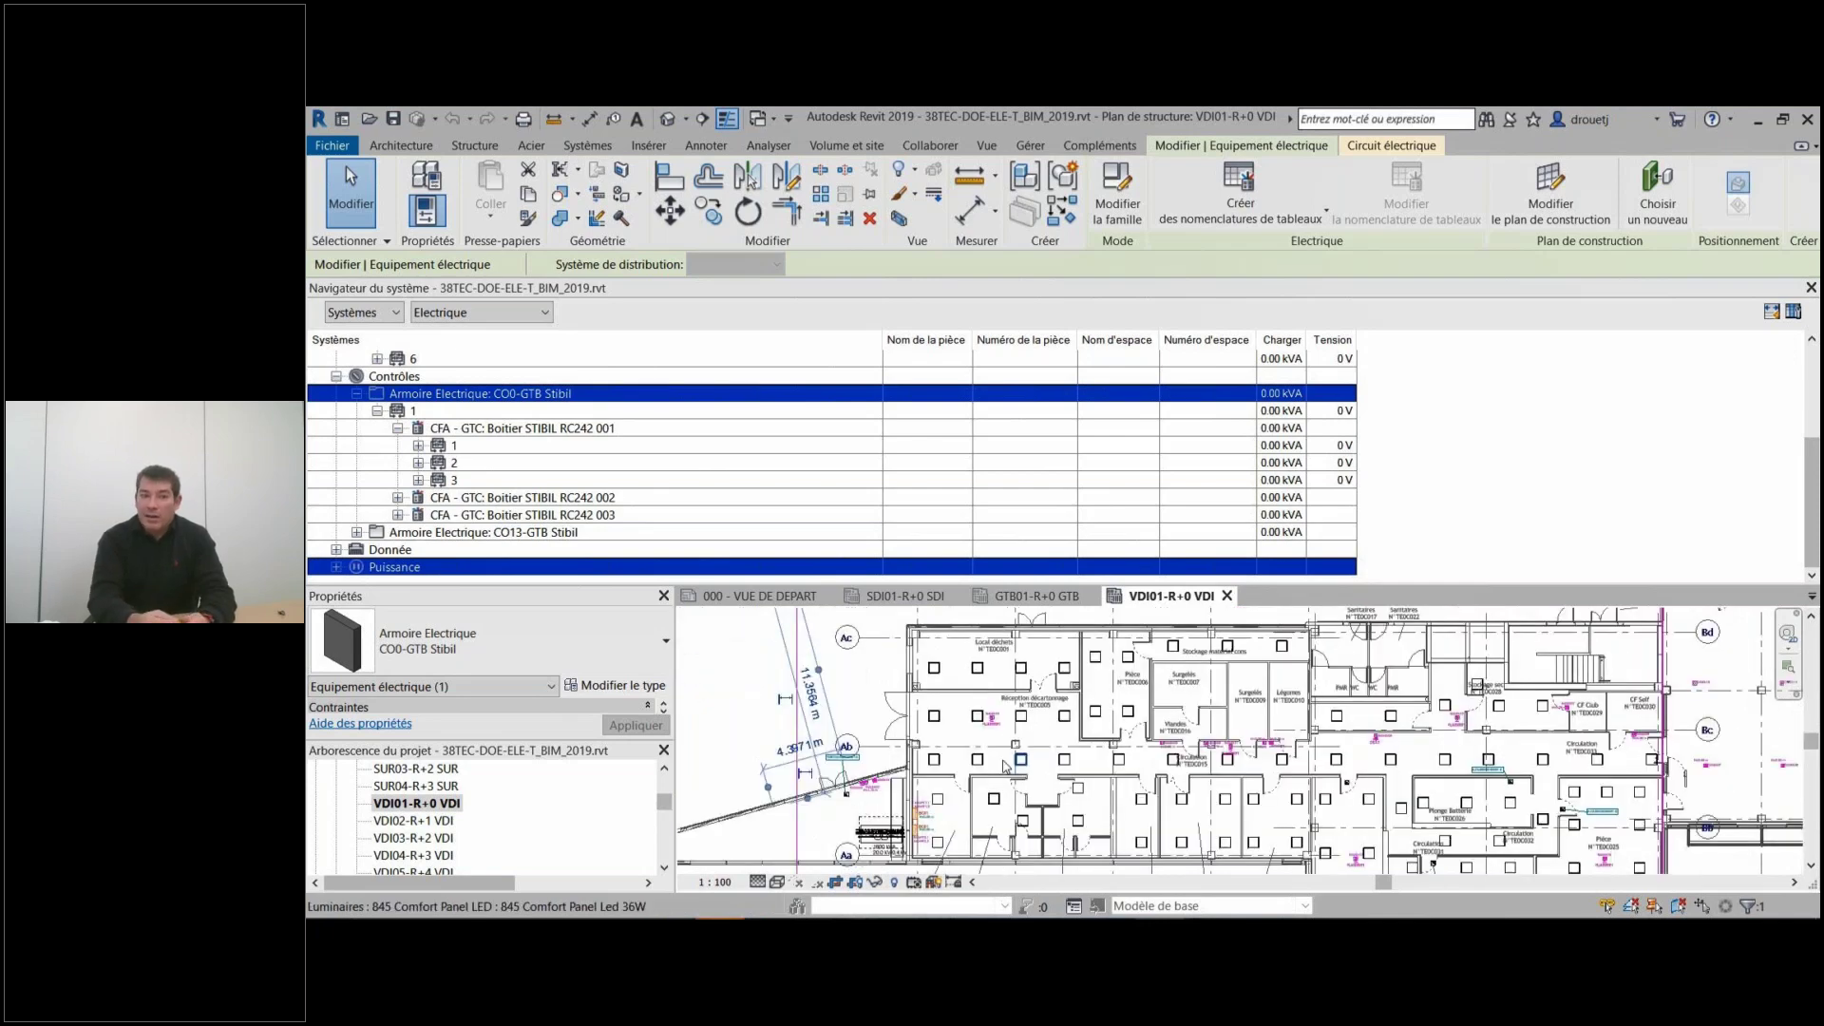
{"action": "key", "text": "Escape"}
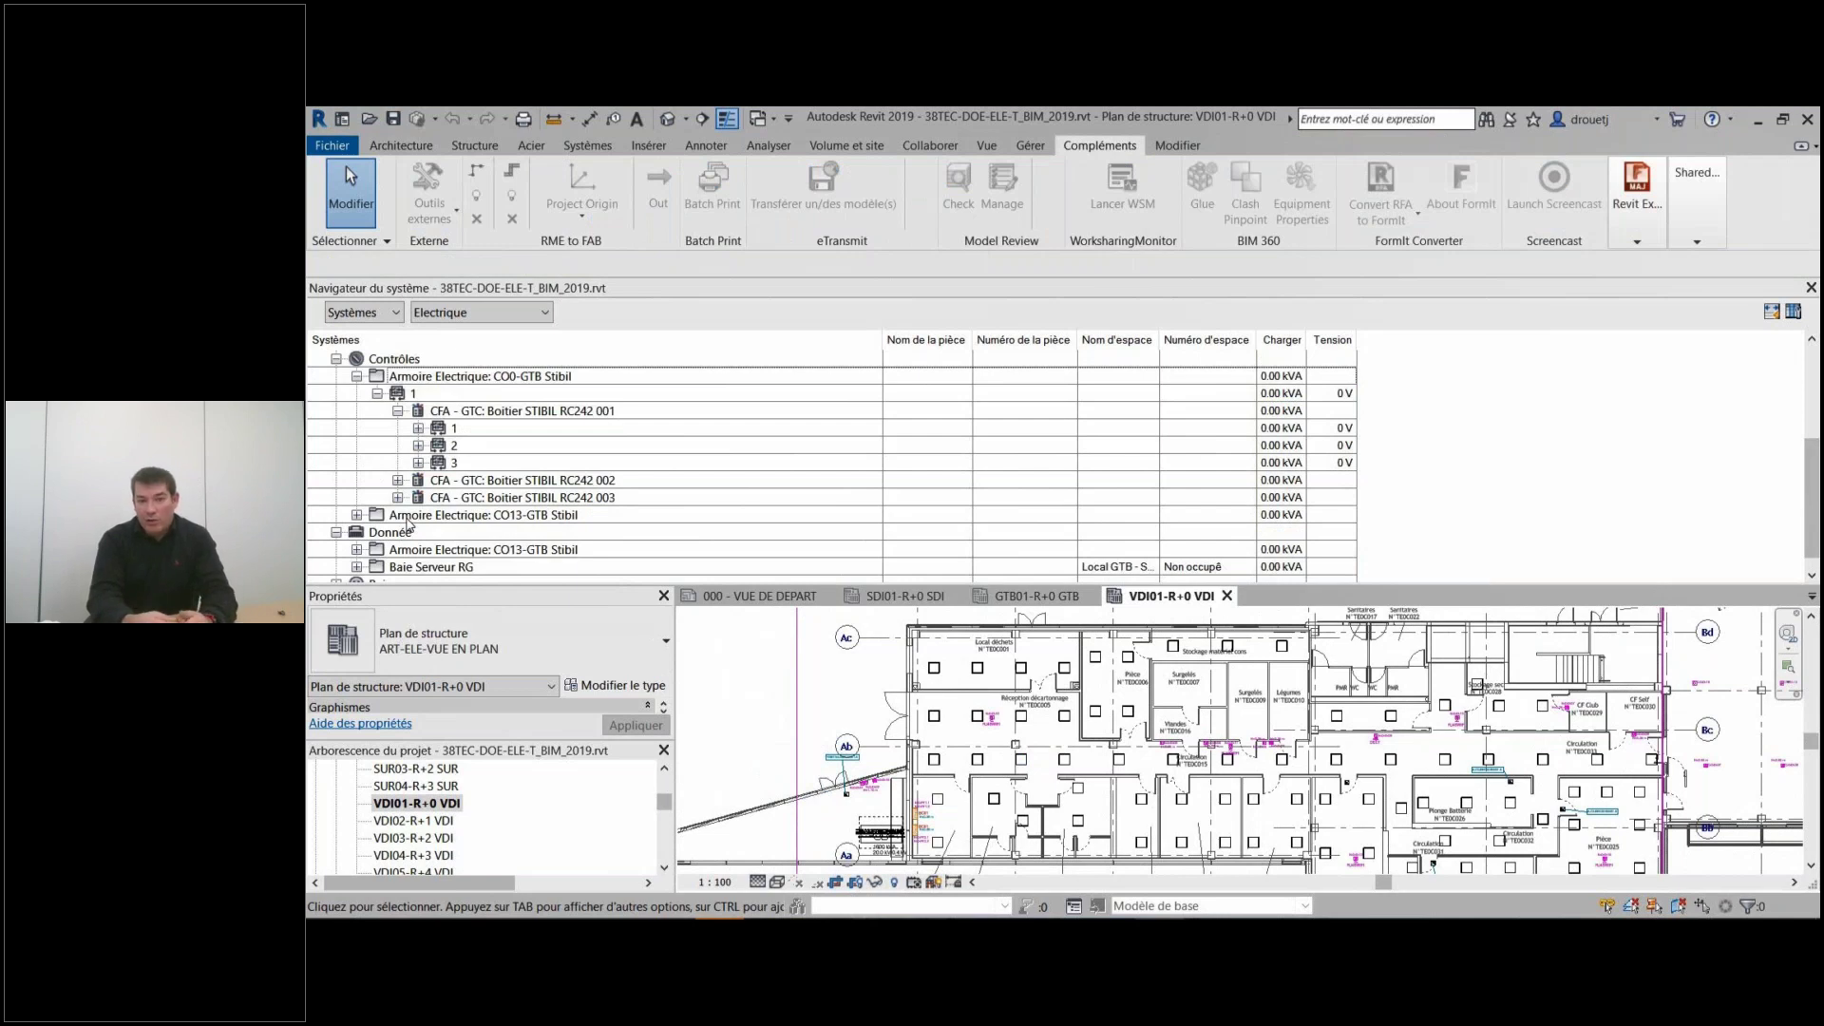
Expand Baie Serveur RG under the Donnée systems, locate it on the plan, and expand its circuit 1 down to rack SR R1 N.
{"action": "left_click", "coordinate": [356, 566]}
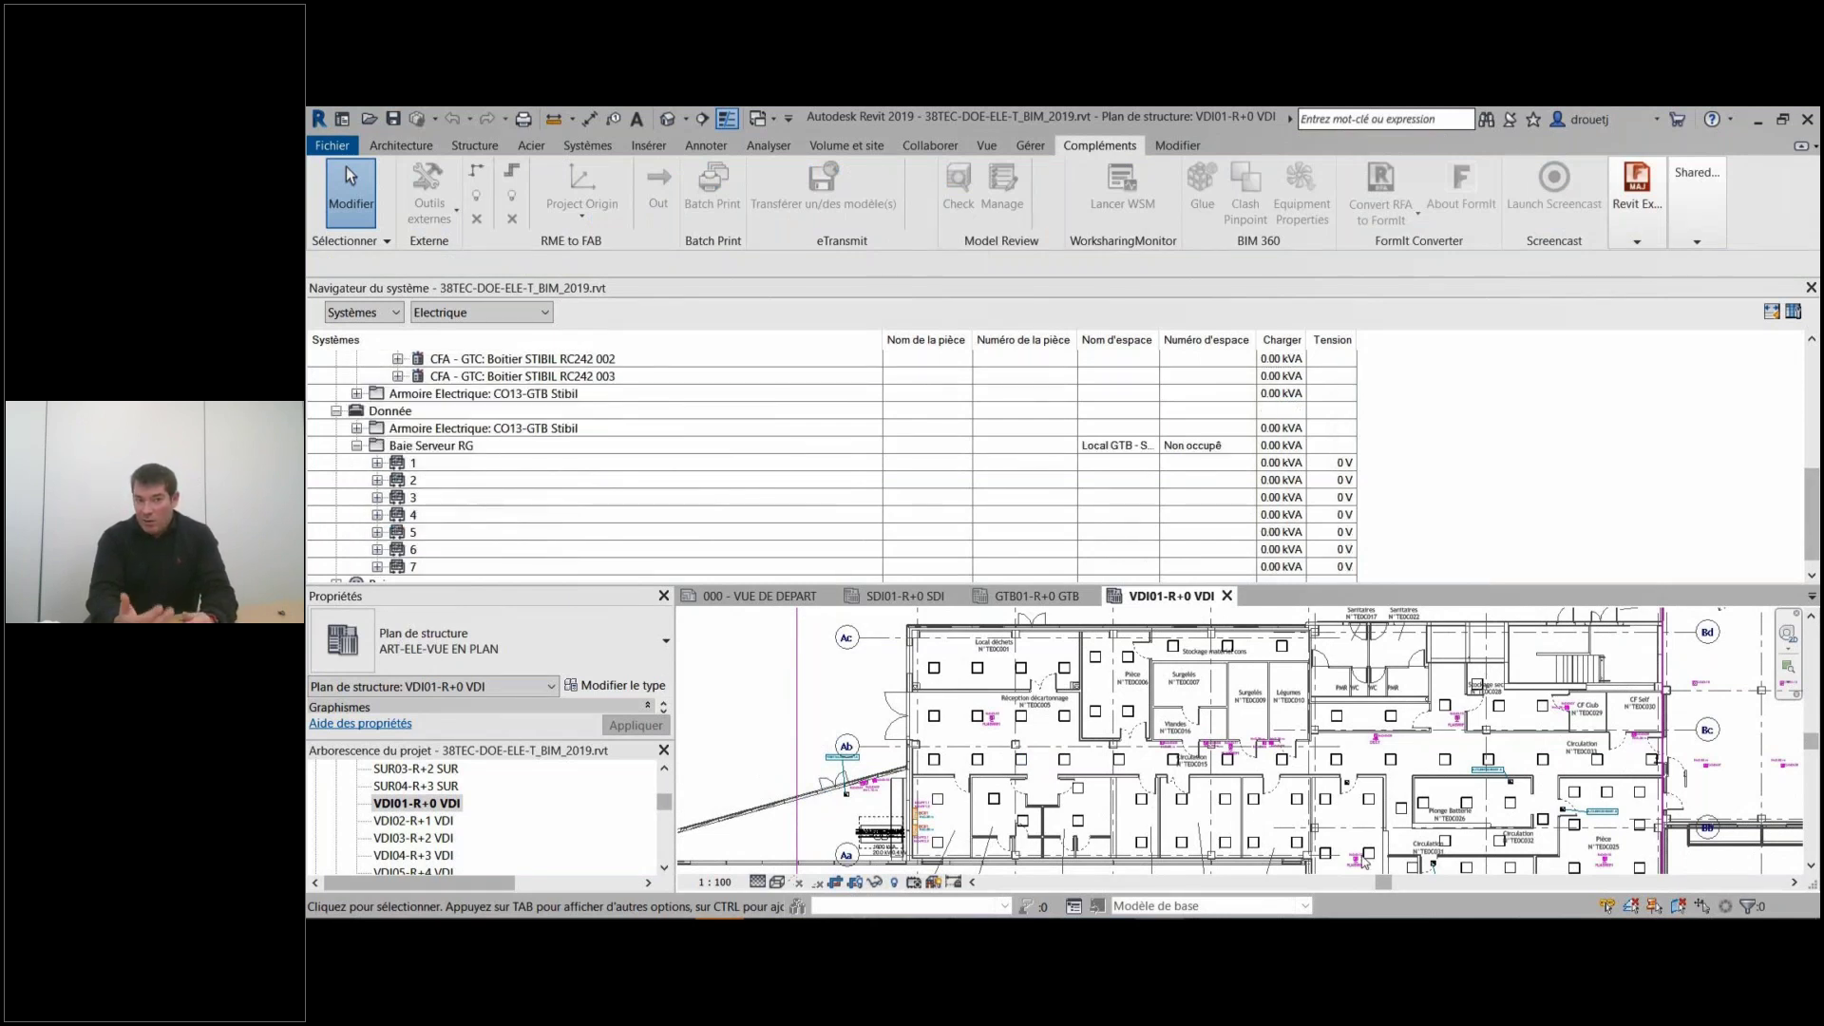
{"action": "middle_click_drag", "start_coordinate": [1364, 859], "coordinate": [1337, 784]}
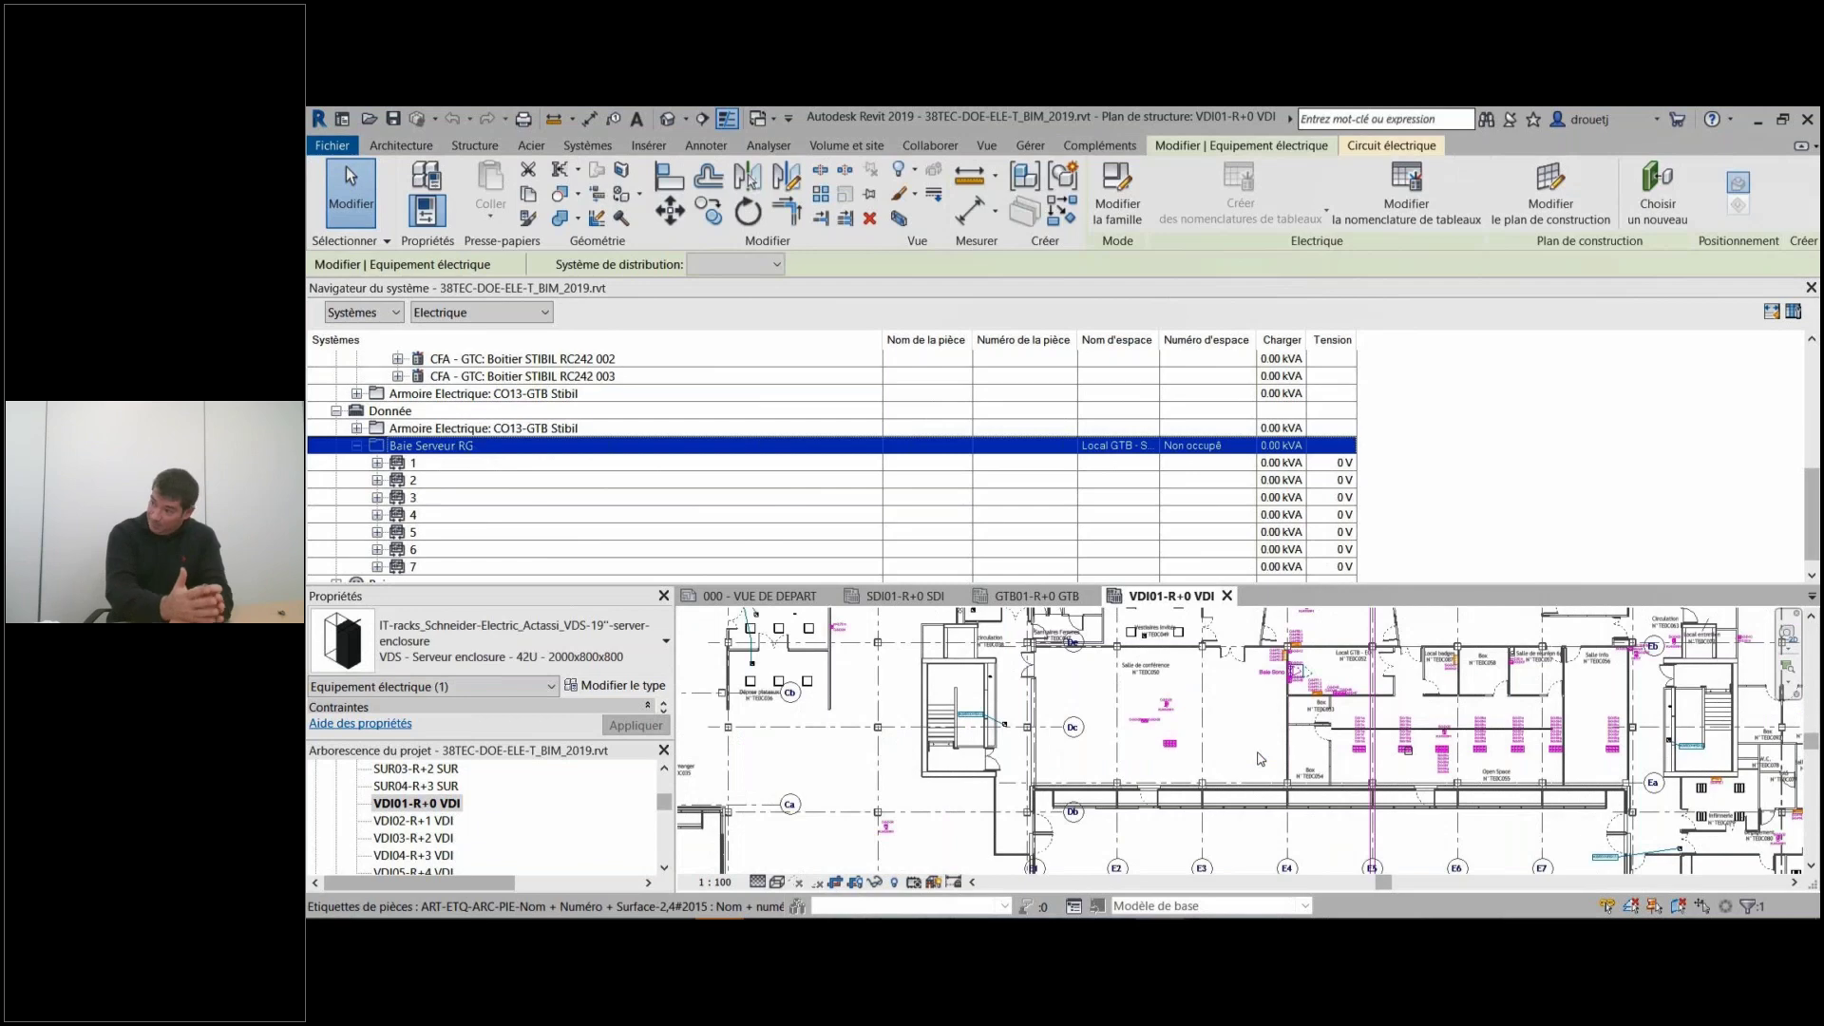
{"action": "left_click", "coordinate": [413, 497]}
{"action": "left_click", "coordinate": [370, 463], "text": "ctrl"}
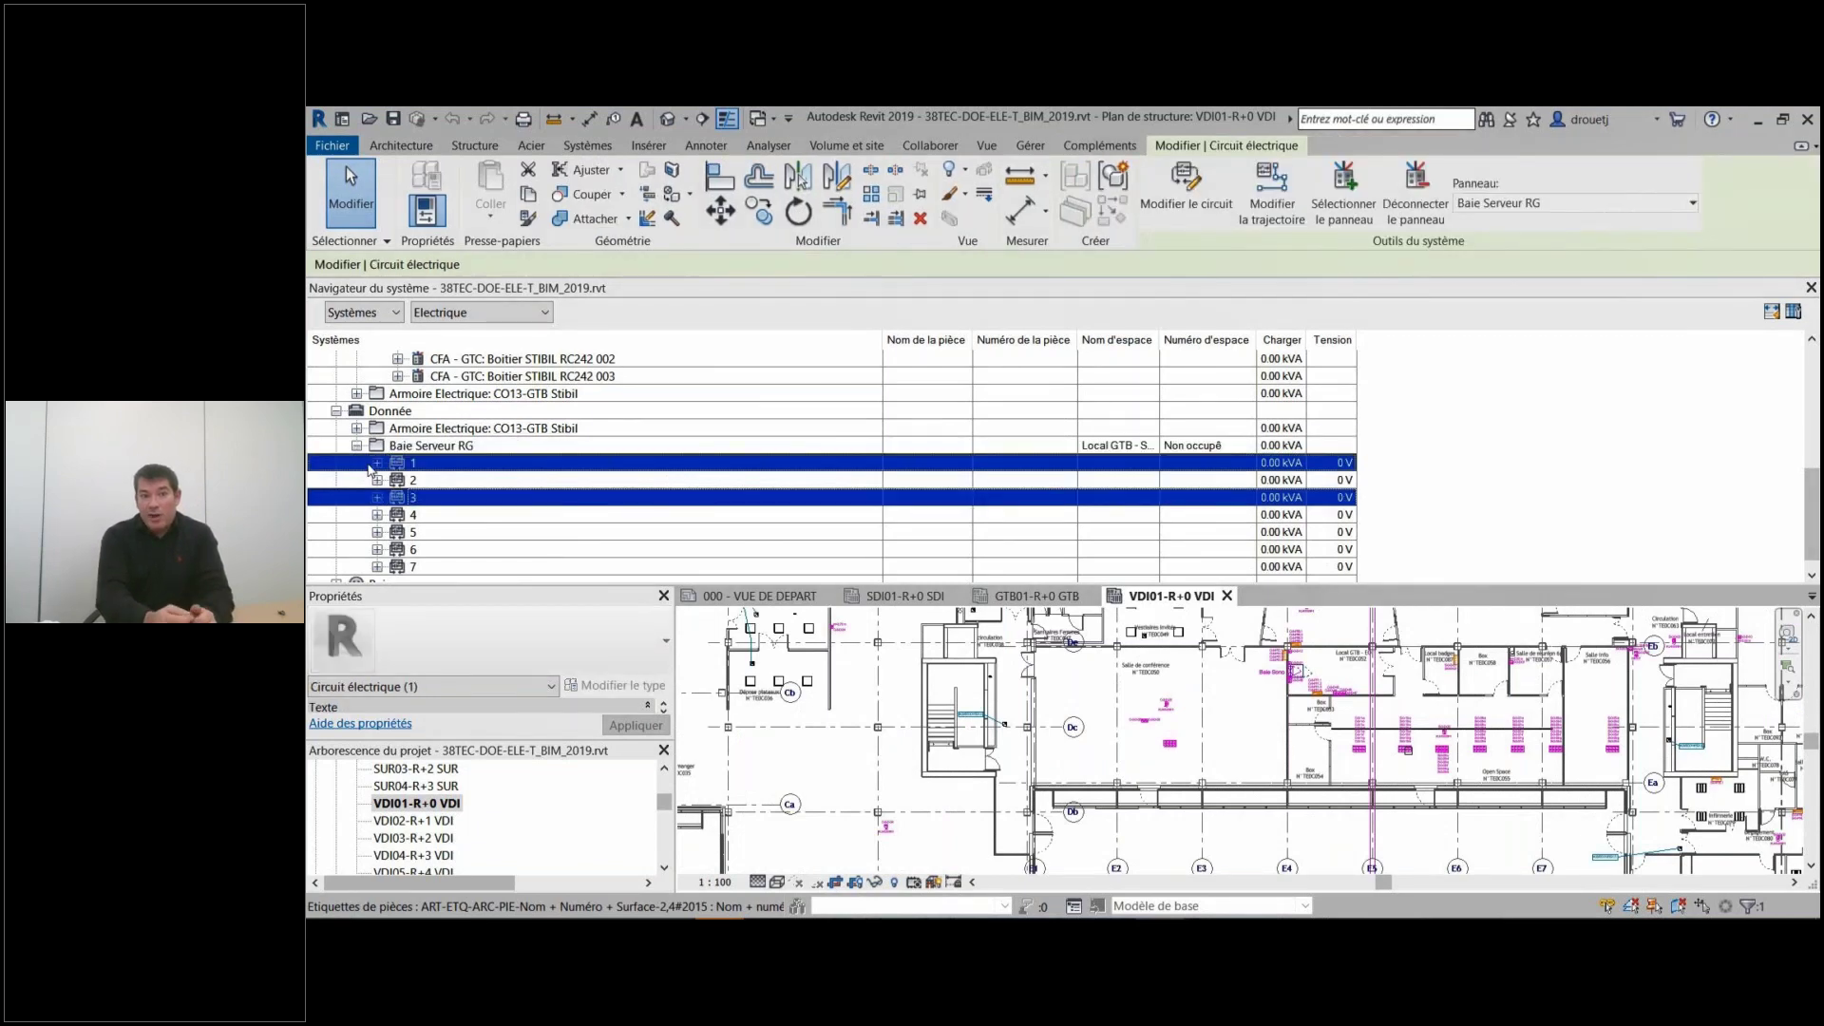
{"action": "left_click", "coordinate": [377, 463]}
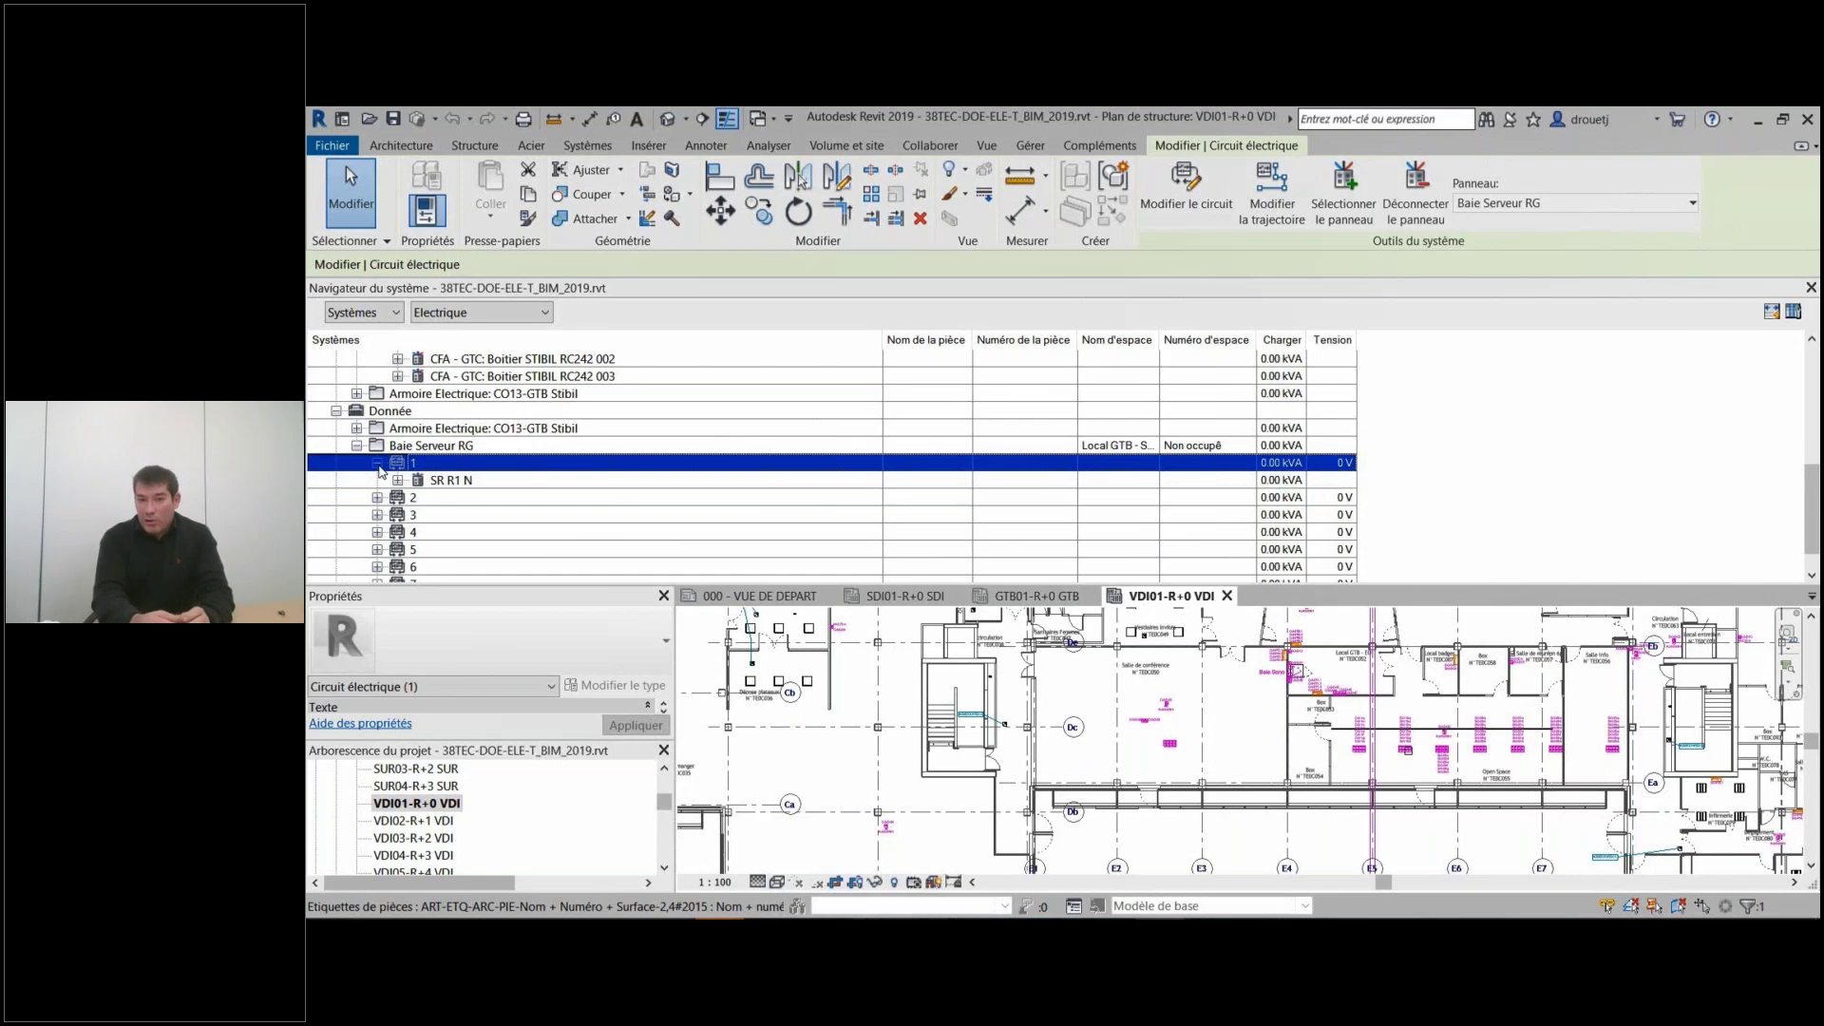
{"action": "left_click", "coordinate": [397, 480]}
Open plan VDI02-R+1 VDI around Local technique N°TE1C008 and highlight circuits 23, 25, 22 and 29 of rack SR R1 N.
{"action": "left_click", "coordinate": [446, 821]}
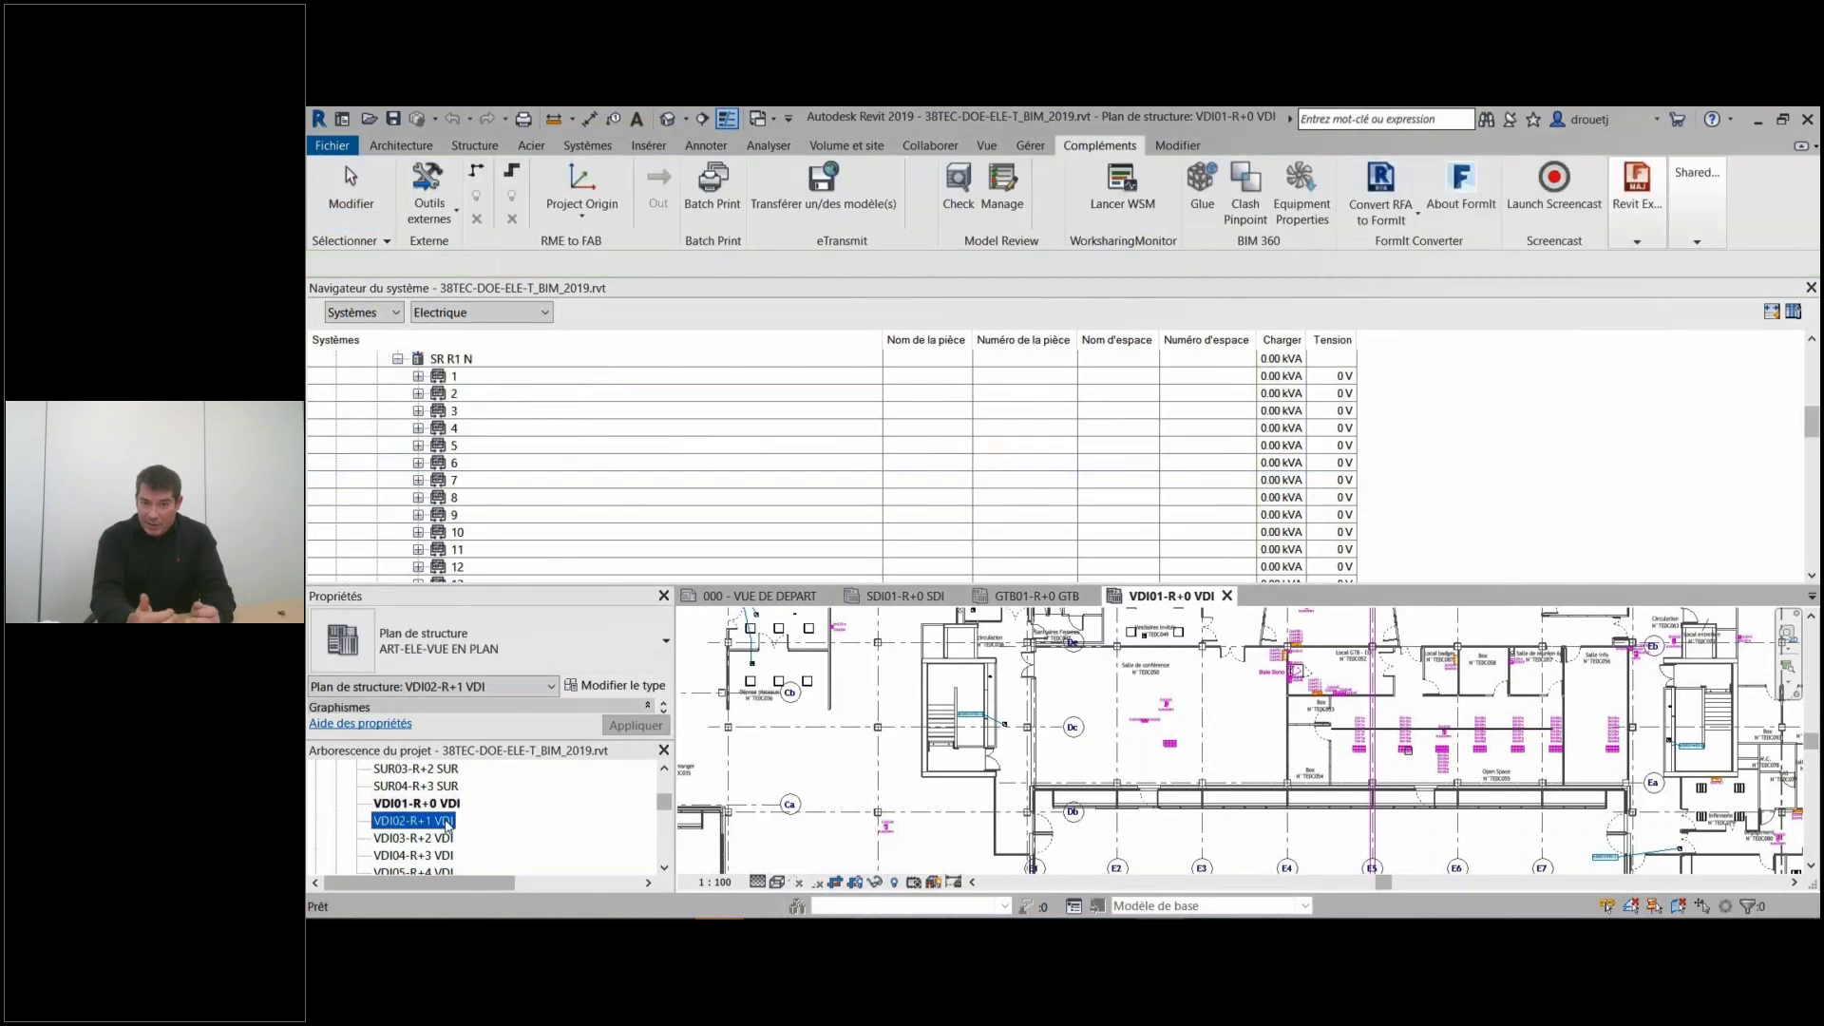
{"action": "double_click", "coordinate": [446, 821]}
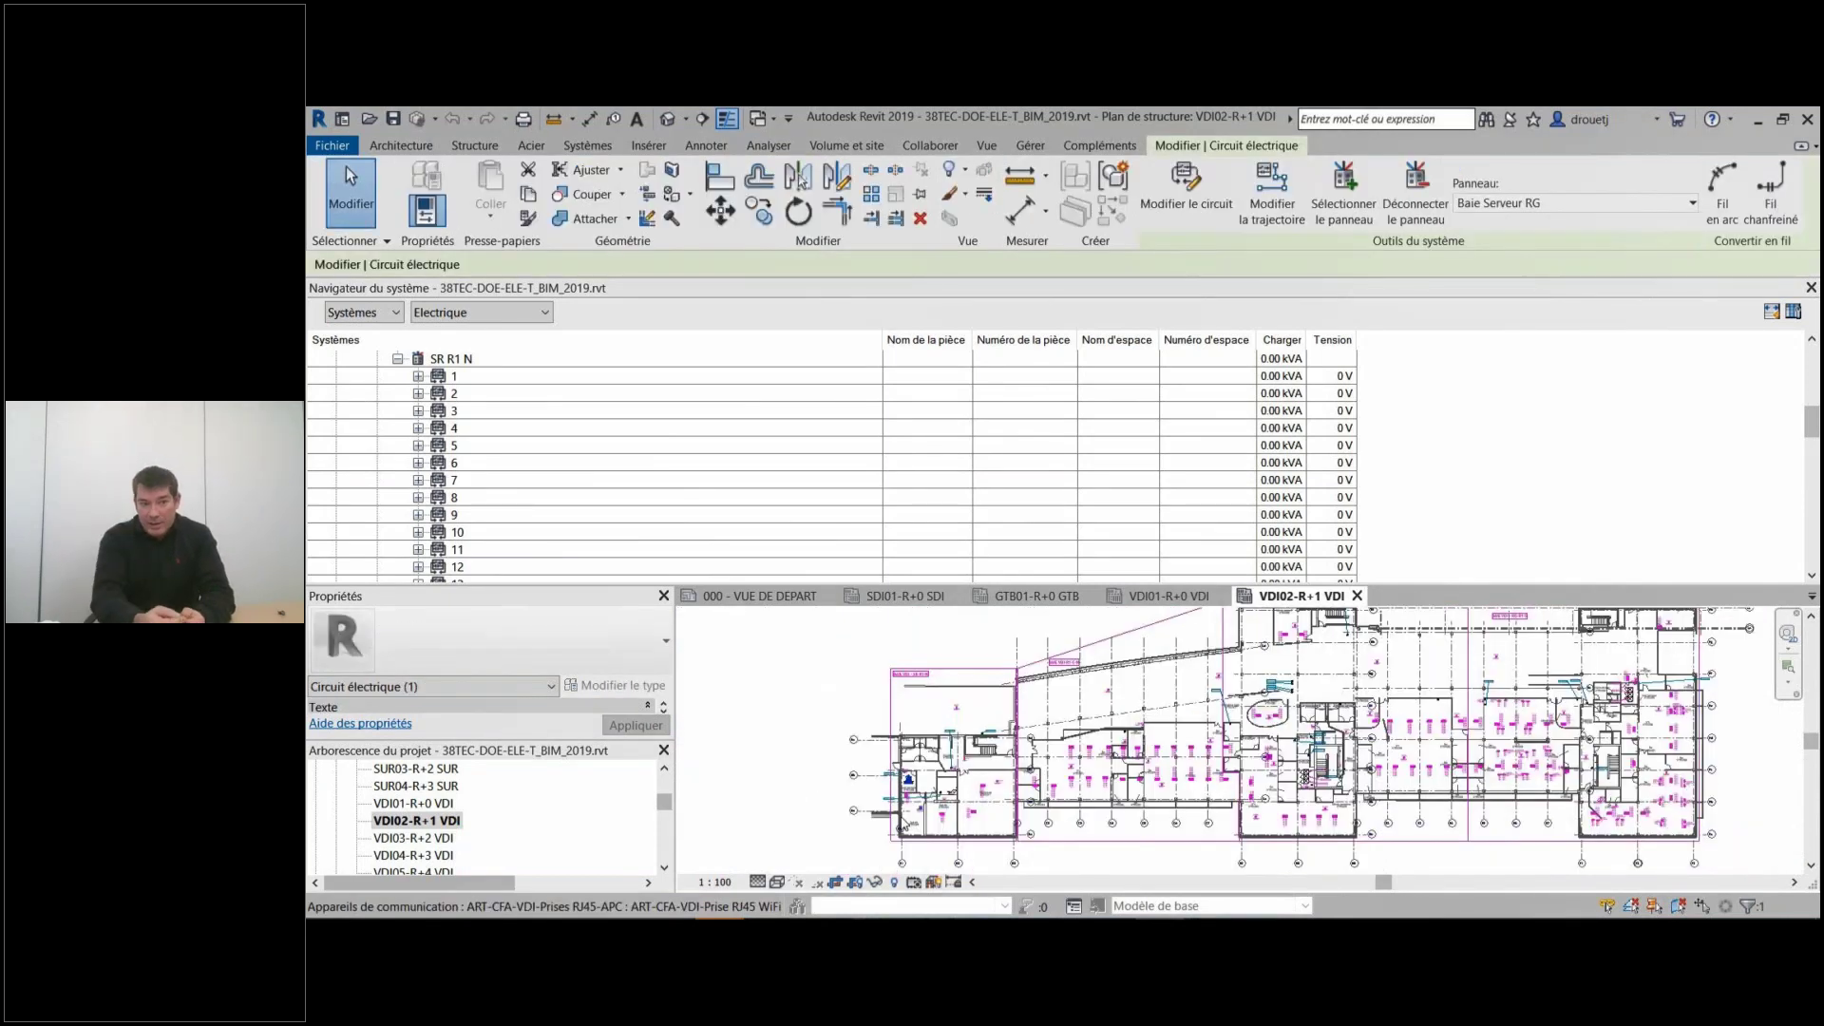
{"action": "scroll", "coordinate": [898, 789], "scroll_direction": "up", "scroll_amount": 8}
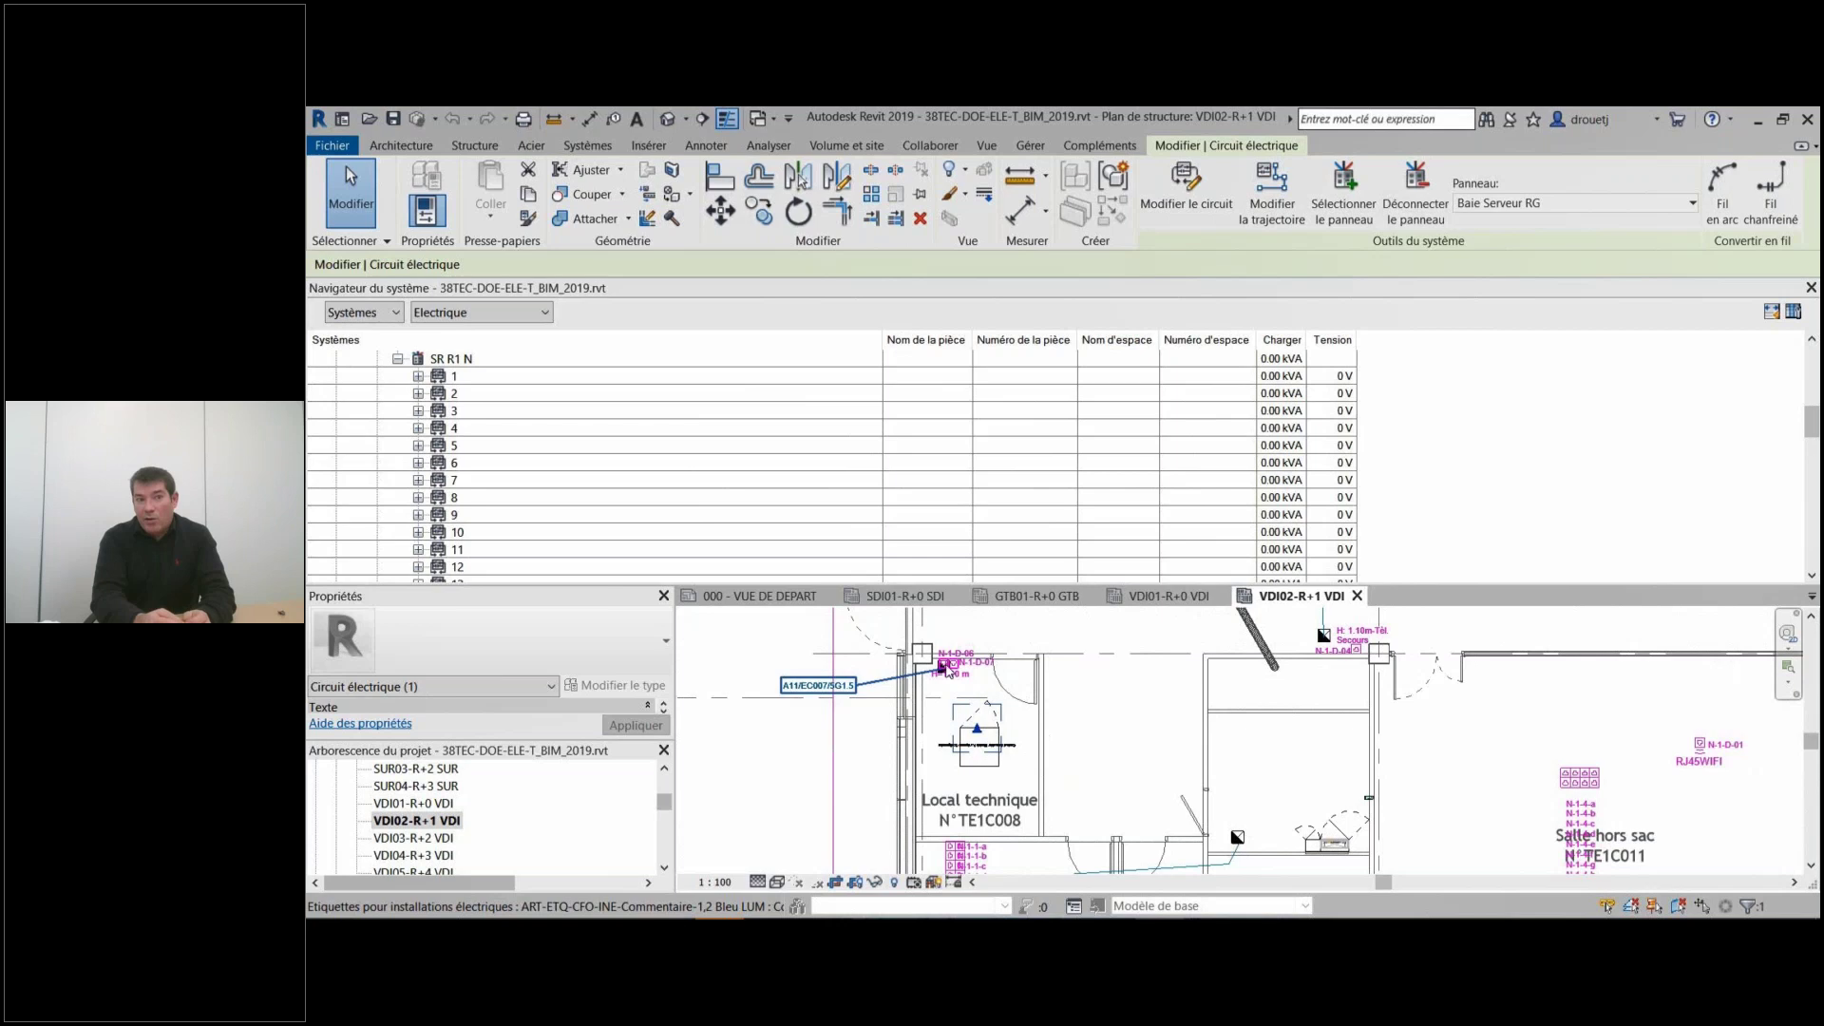
{"action": "left_click", "coordinate": [492, 549]}
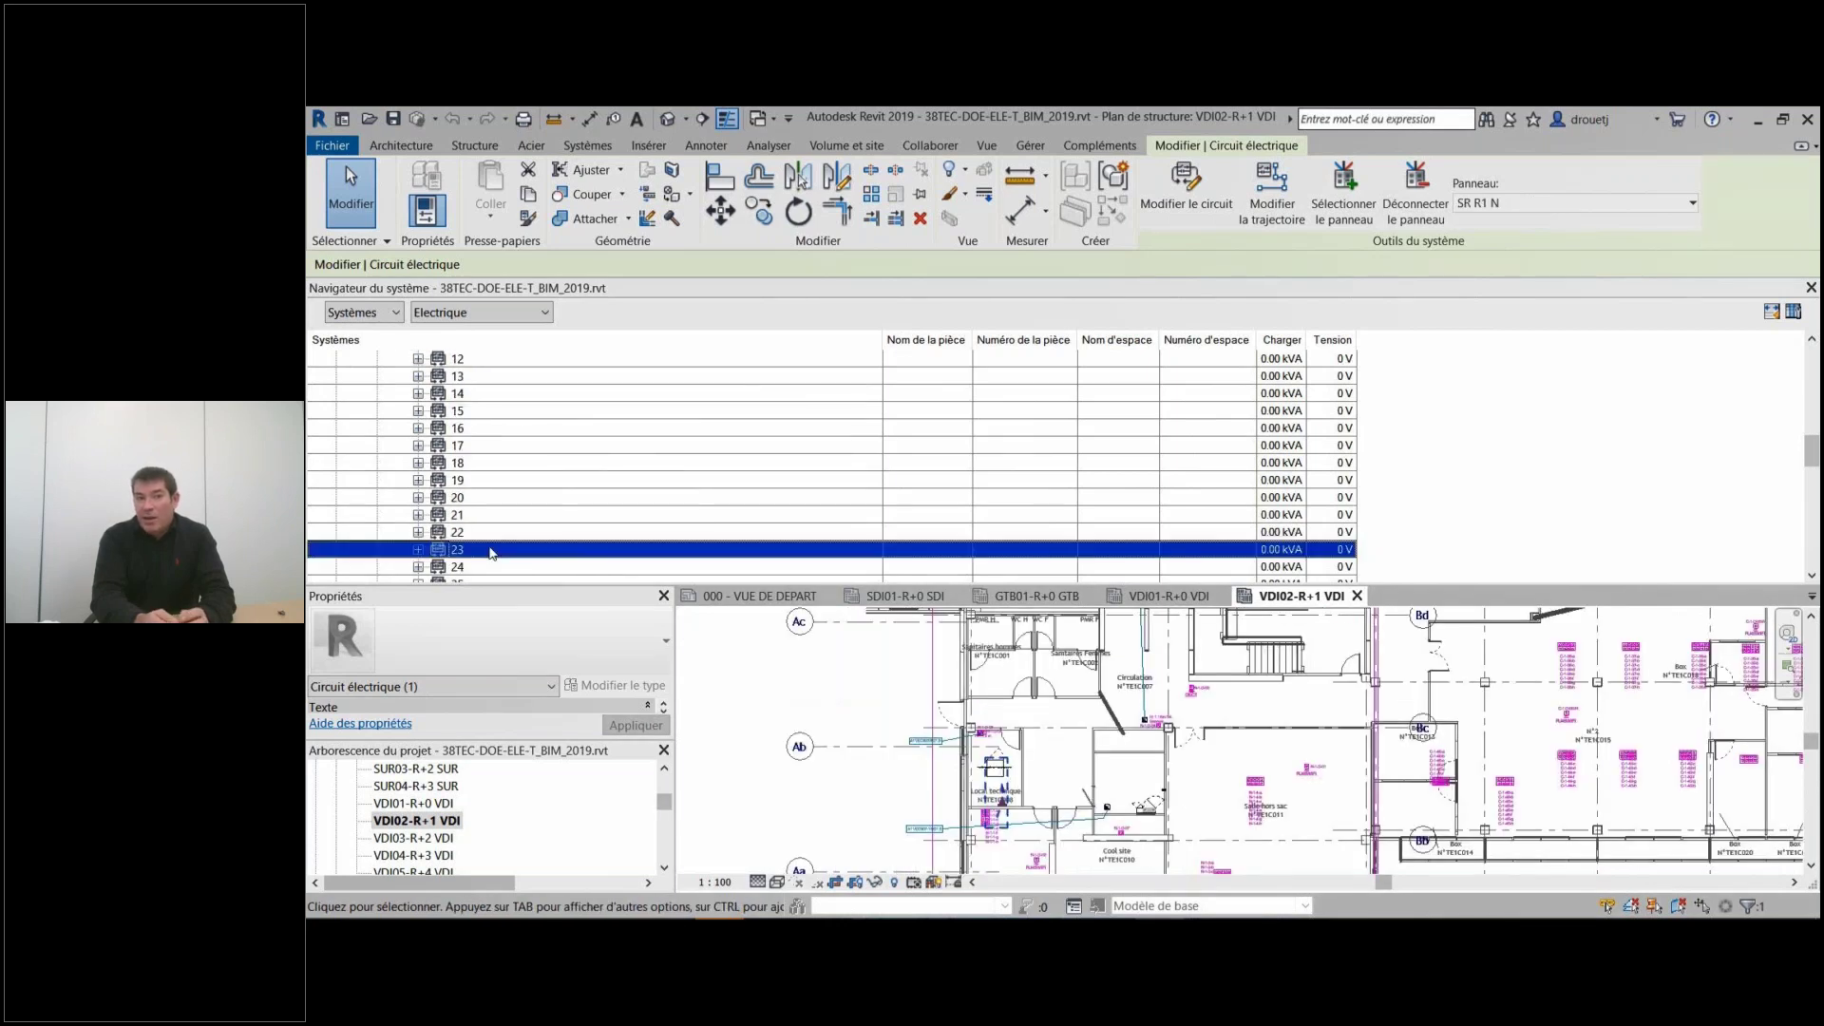
{"action": "scroll", "coordinate": [475, 532], "scroll_direction": "down", "scroll_amount": 2}
{"action": "left_click", "coordinate": [462, 514]}
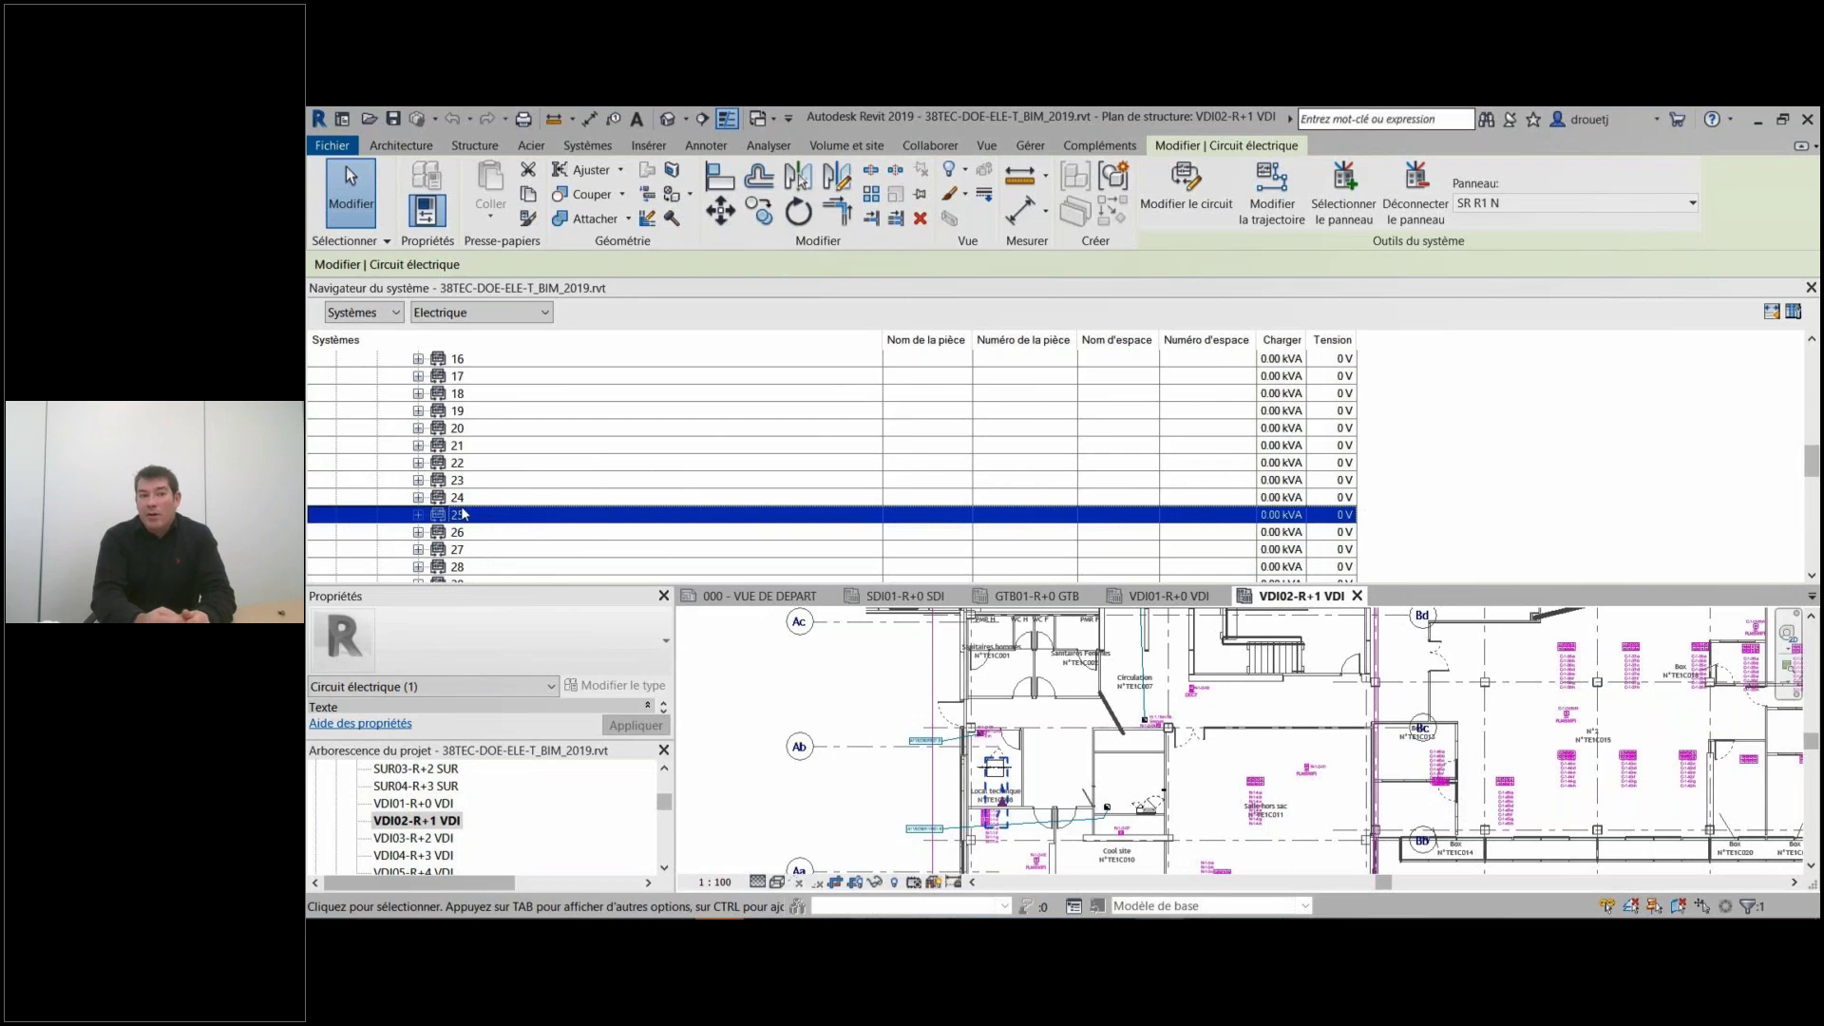
{"action": "left_click", "coordinate": [457, 463]}
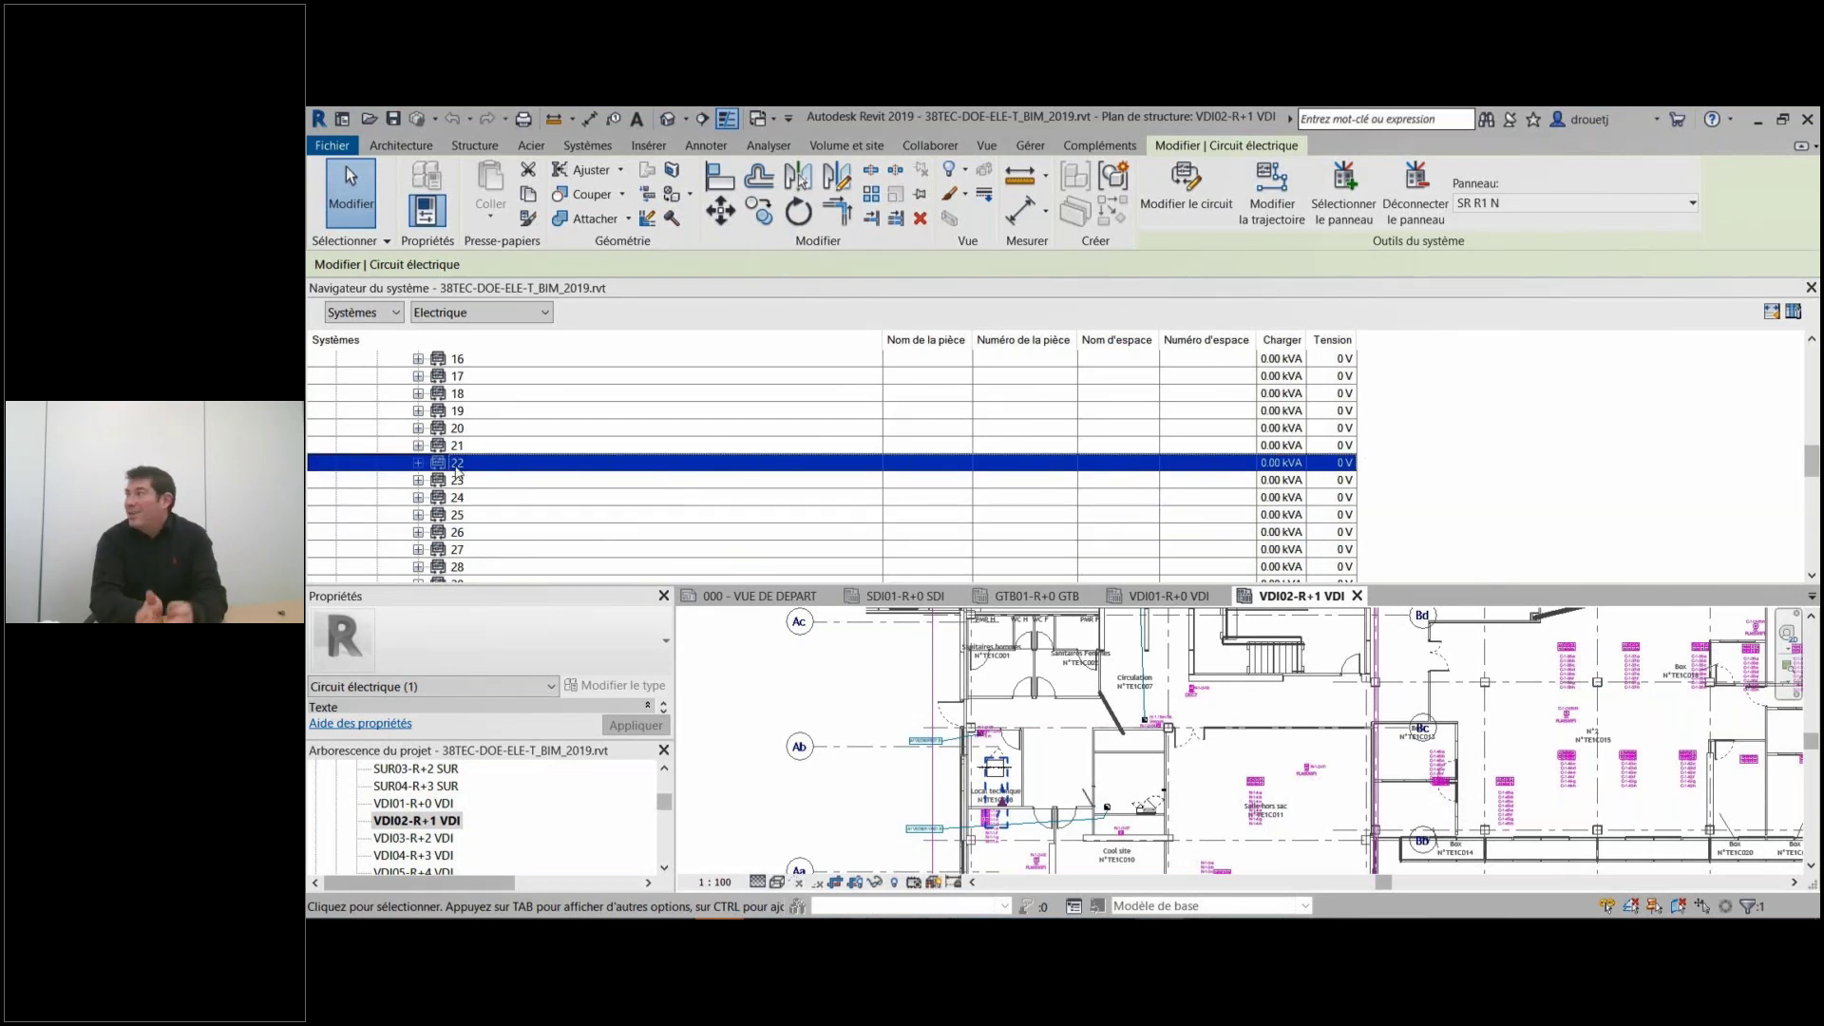
{"action": "scroll", "coordinate": [457, 475], "scroll_direction": "down", "scroll_amount": 2}
{"action": "left_click", "coordinate": [456, 497]}
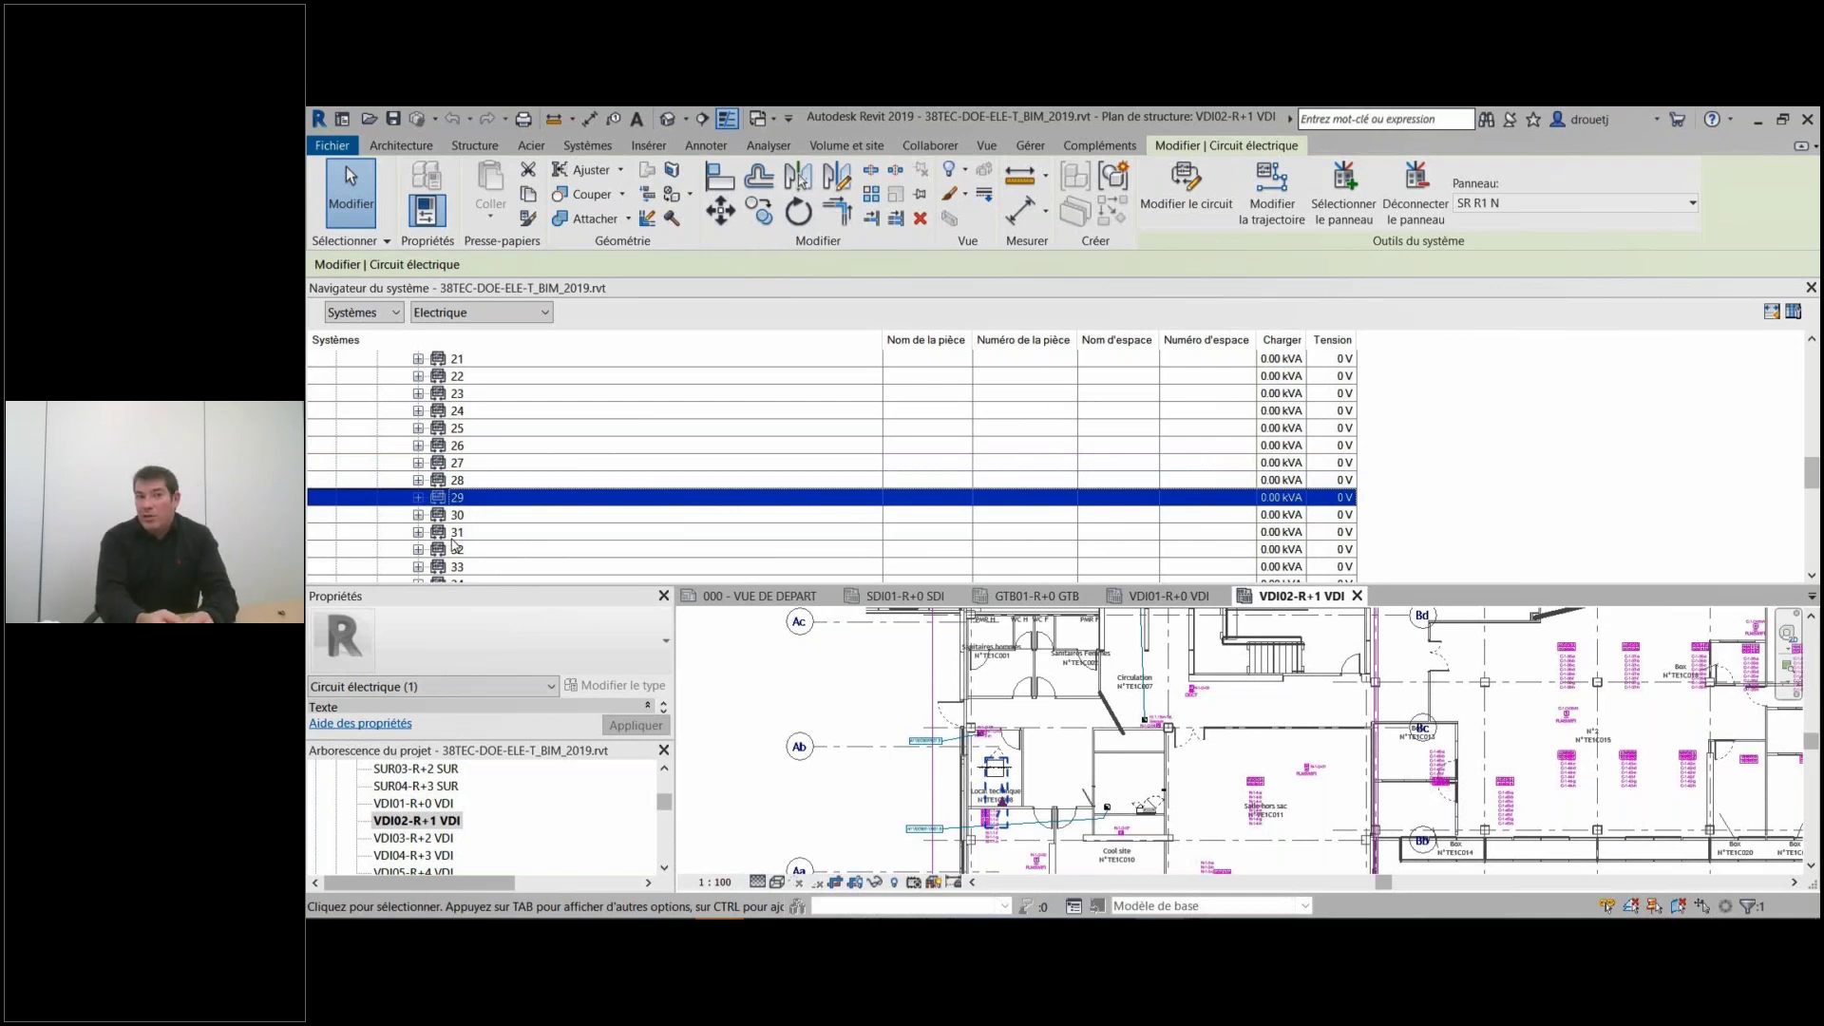
Expand circuit 31 of rack SR R1 N, select its RJ45 Boitier Consolidation outlet, and highlight circuits 40 and 45 on the plan.
{"action": "left_click", "coordinate": [418, 533]}
{"action": "left_click", "coordinate": [574, 551]}
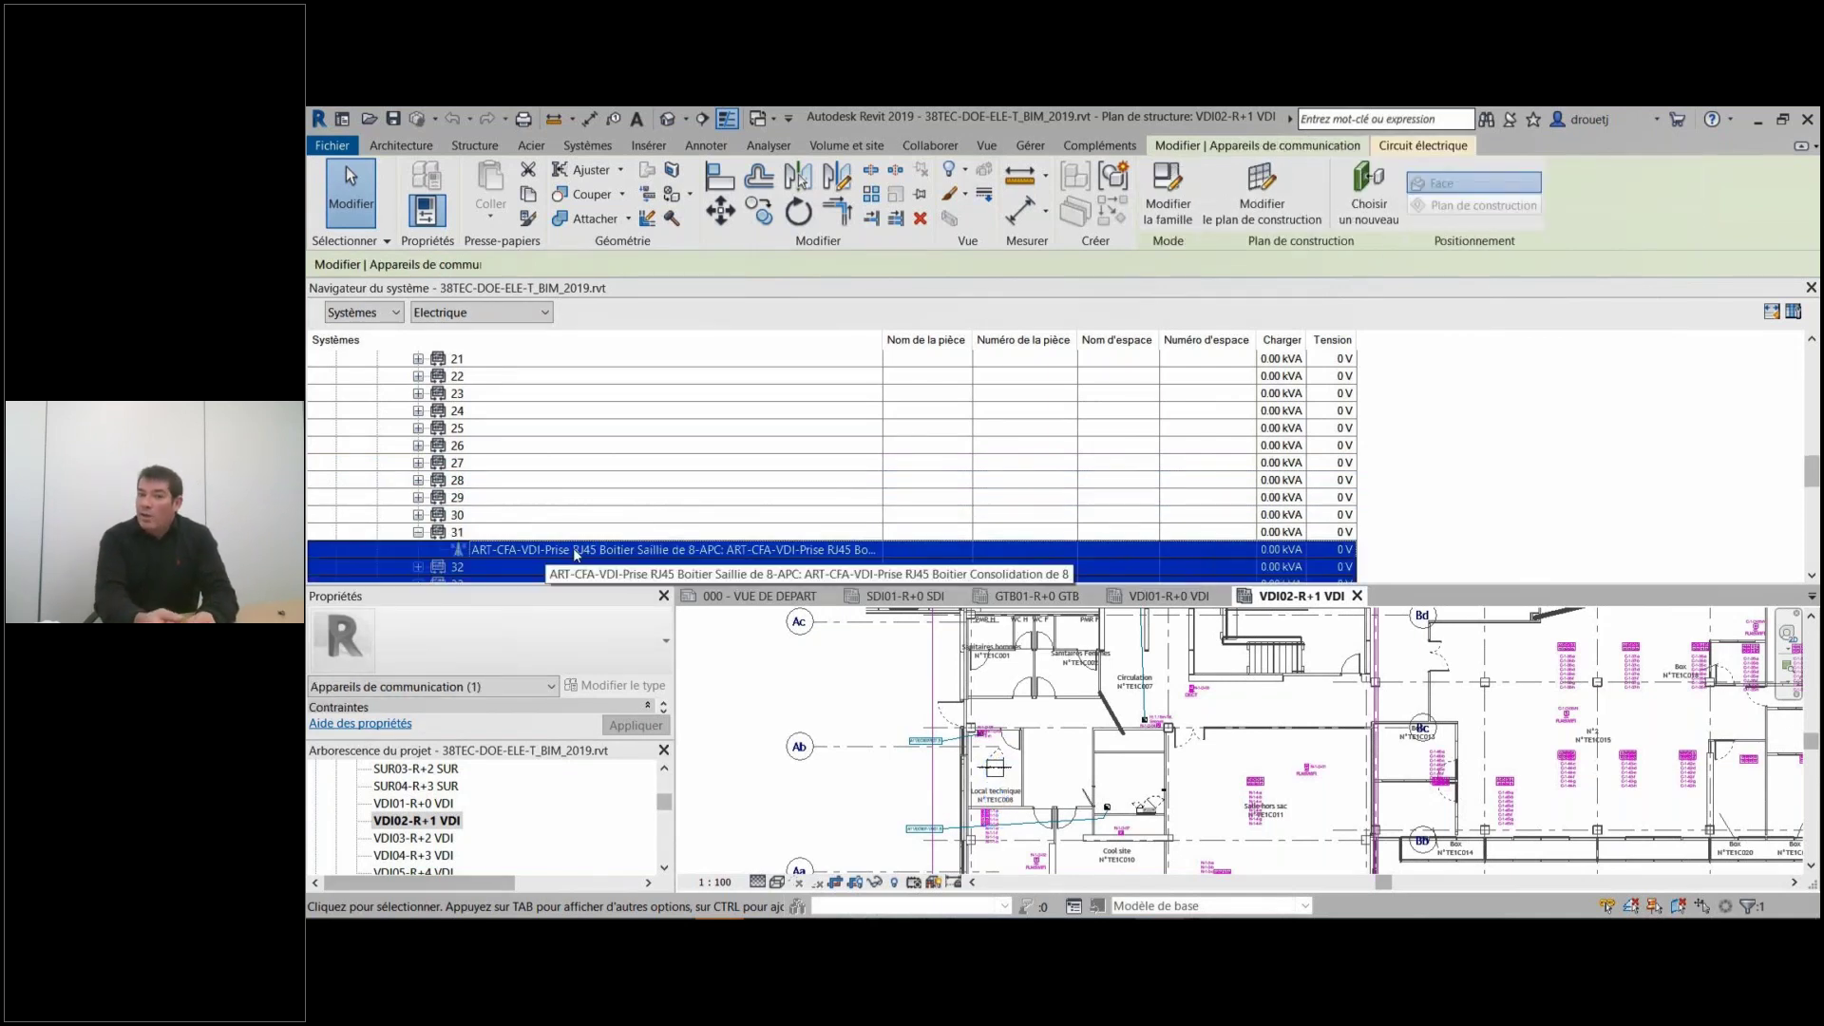
{"action": "scroll", "coordinate": [551, 532], "scroll_direction": "down", "scroll_amount": 1}
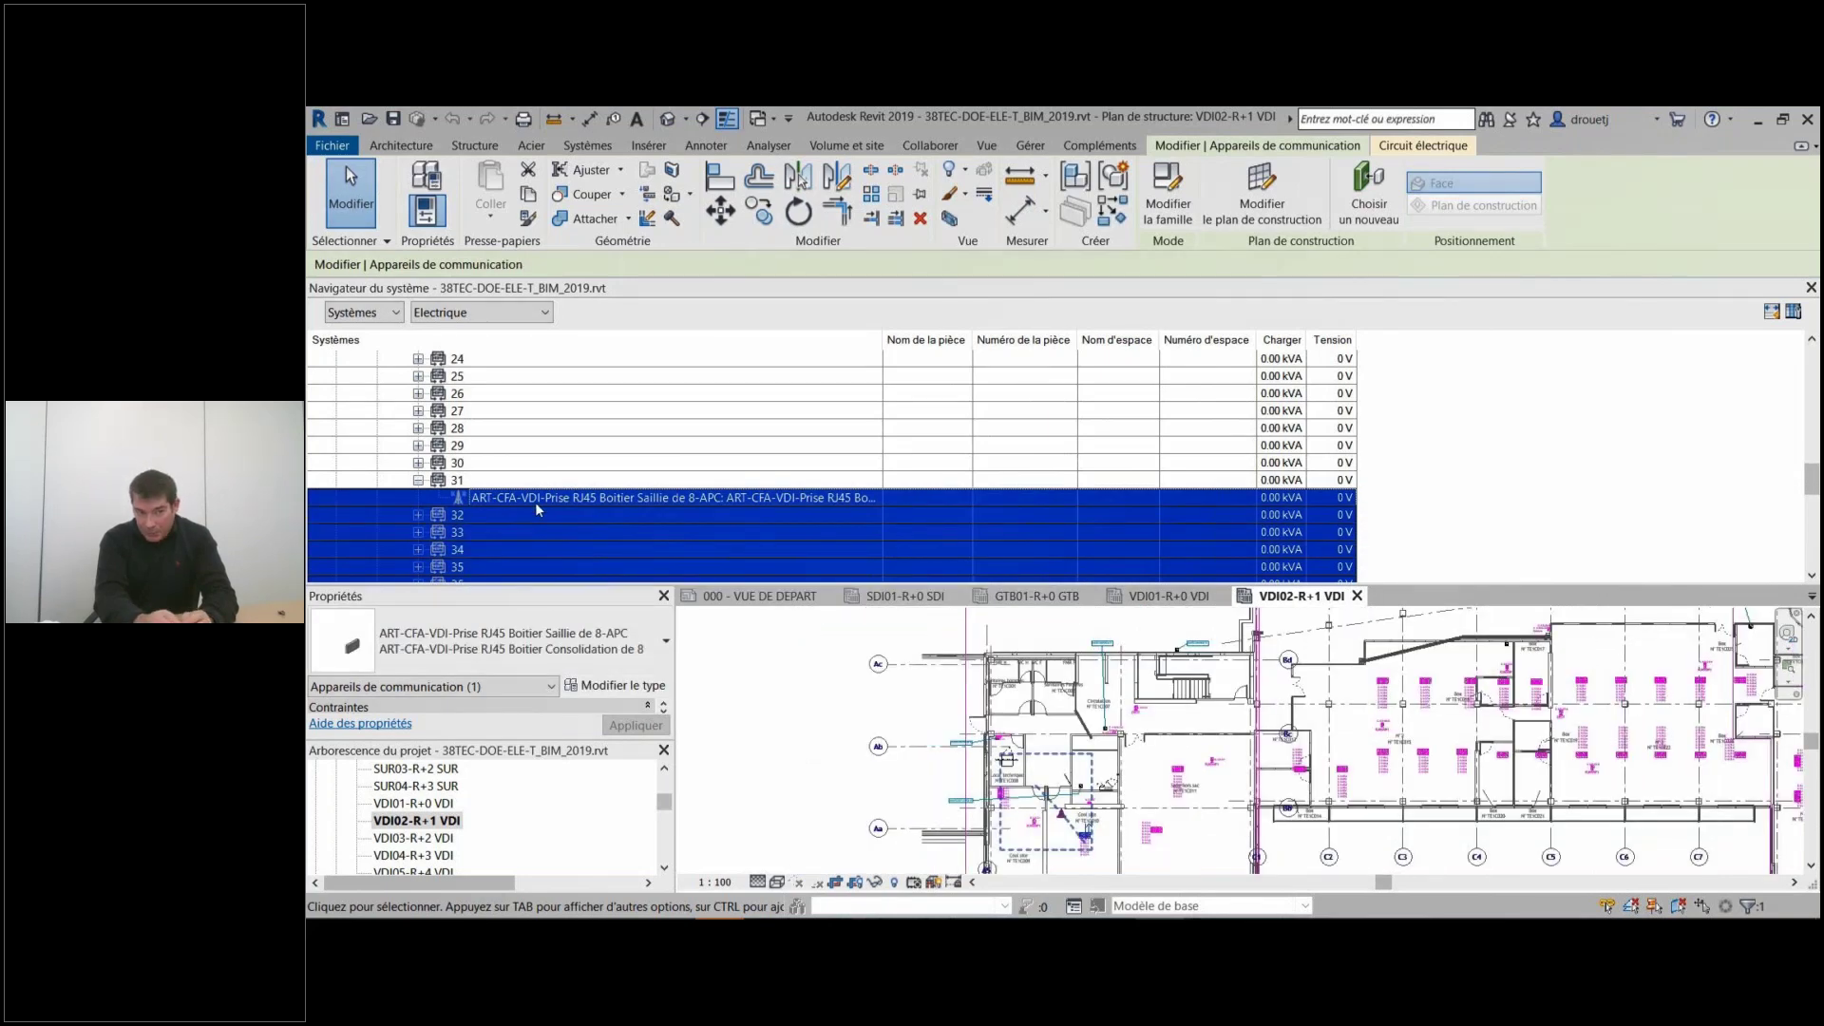
{"action": "scroll", "coordinate": [535, 508], "scroll_direction": "down", "scroll_amount": 2}
{"action": "left_click", "coordinate": [504, 550]}
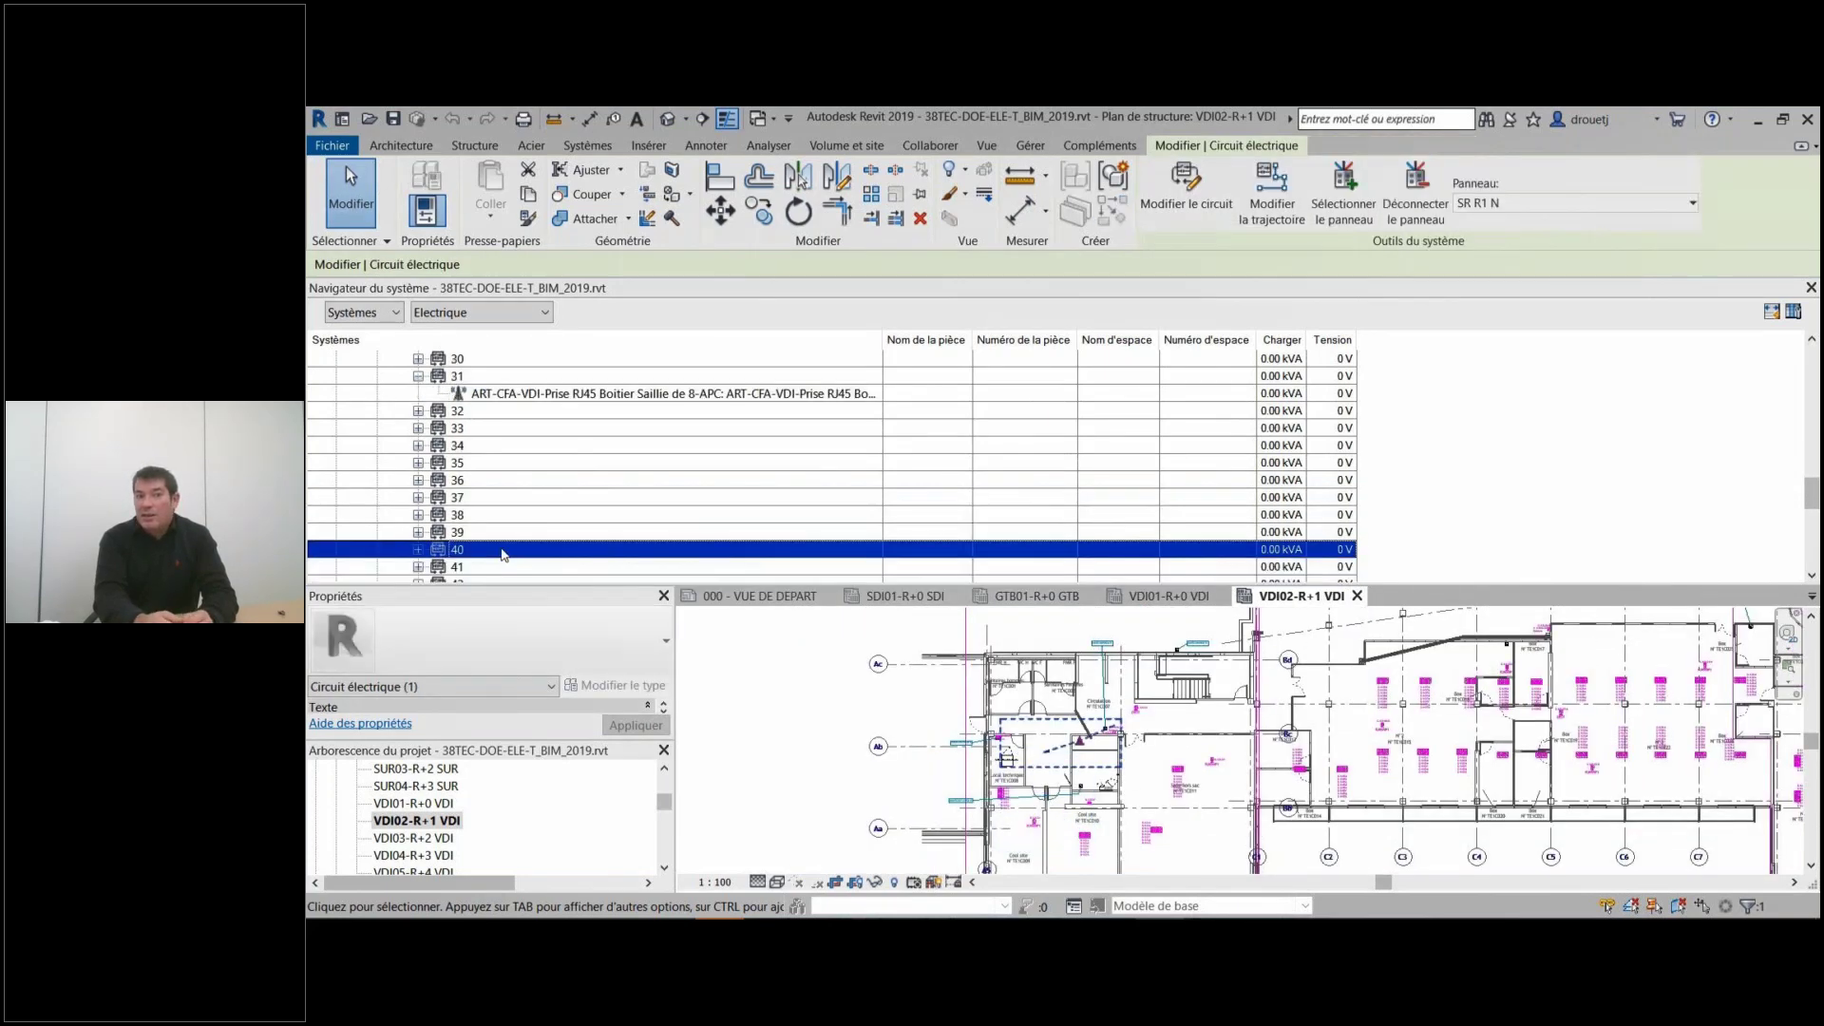
{"action": "scroll", "coordinate": [504, 554], "scroll_direction": "down", "scroll_amount": 2}
{"action": "left_click", "coordinate": [503, 550]}
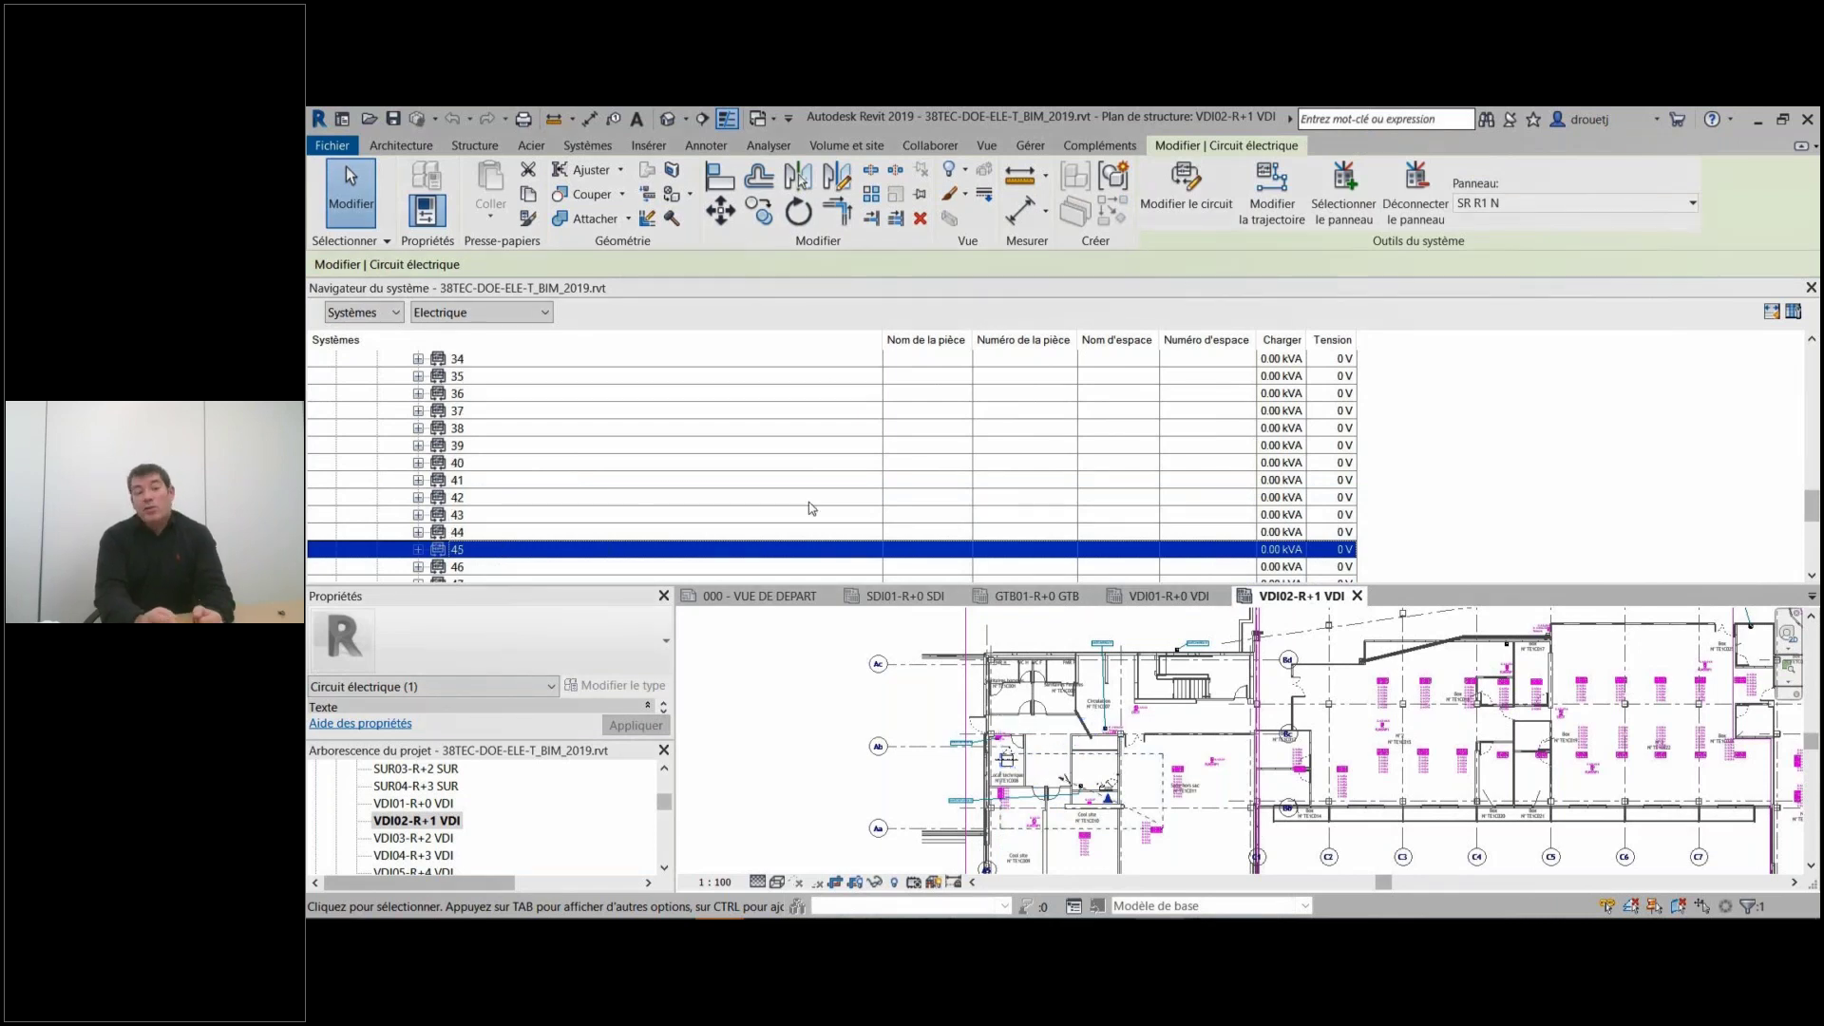
{"action": "scroll", "coordinate": [826, 475], "scroll_direction": "down", "scroll_amount": 4}
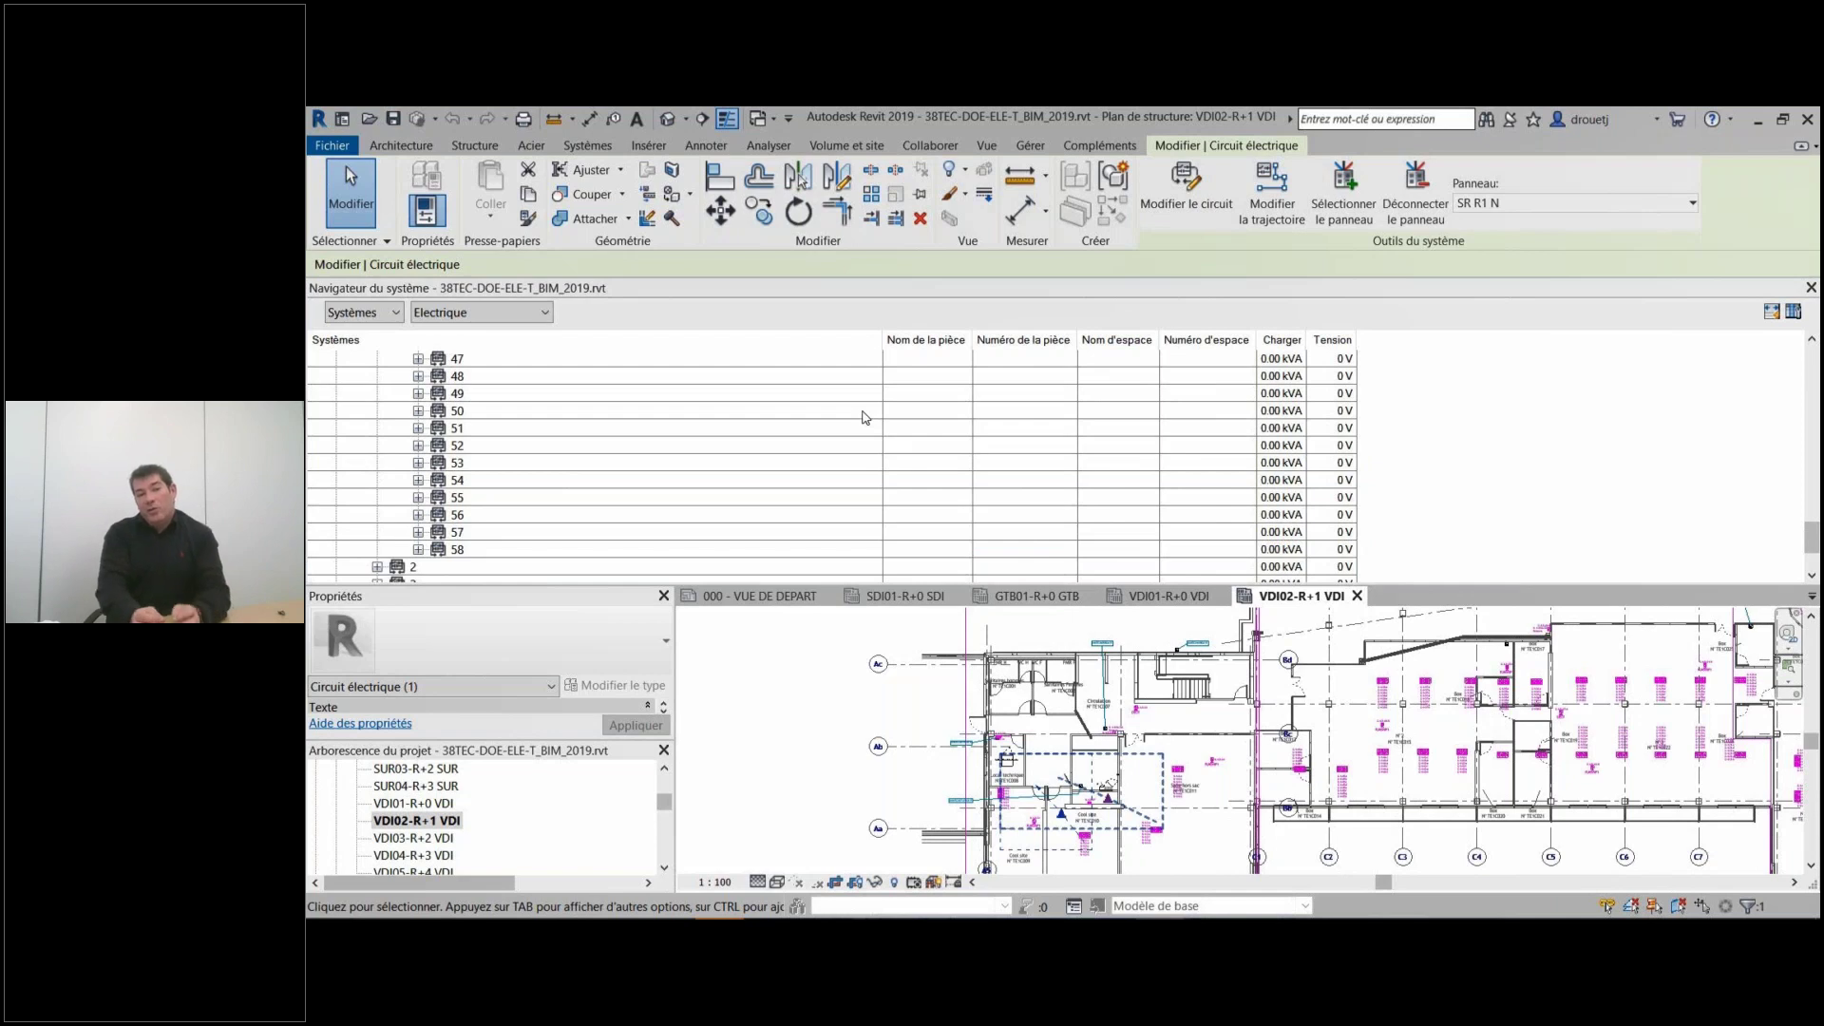
Expand the Puissance systems through the Schneider Electric Trihal transformer and its circuit 1 down to the TGBT circuits.
{"action": "scroll", "coordinate": [865, 418], "scroll_direction": "down", "scroll_amount": 2}
{"action": "left_click", "coordinate": [416, 556]}
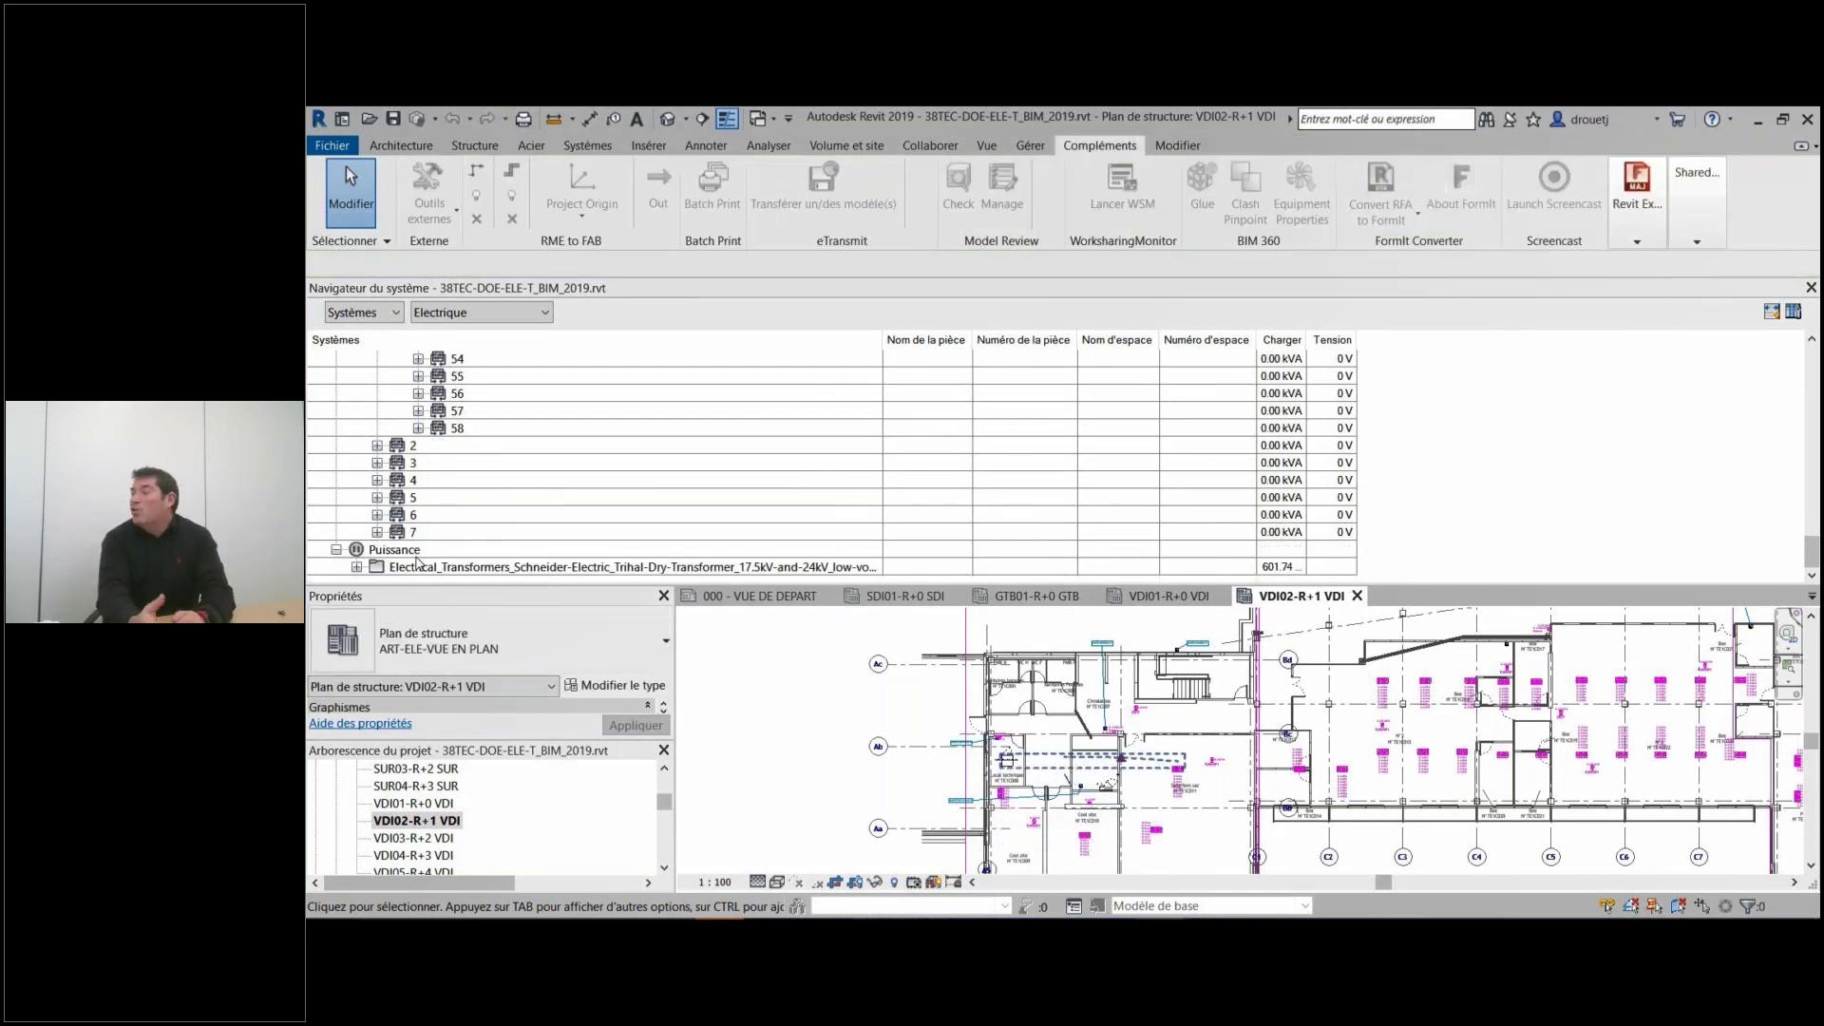
{"action": "left_click", "coordinate": [356, 566]}
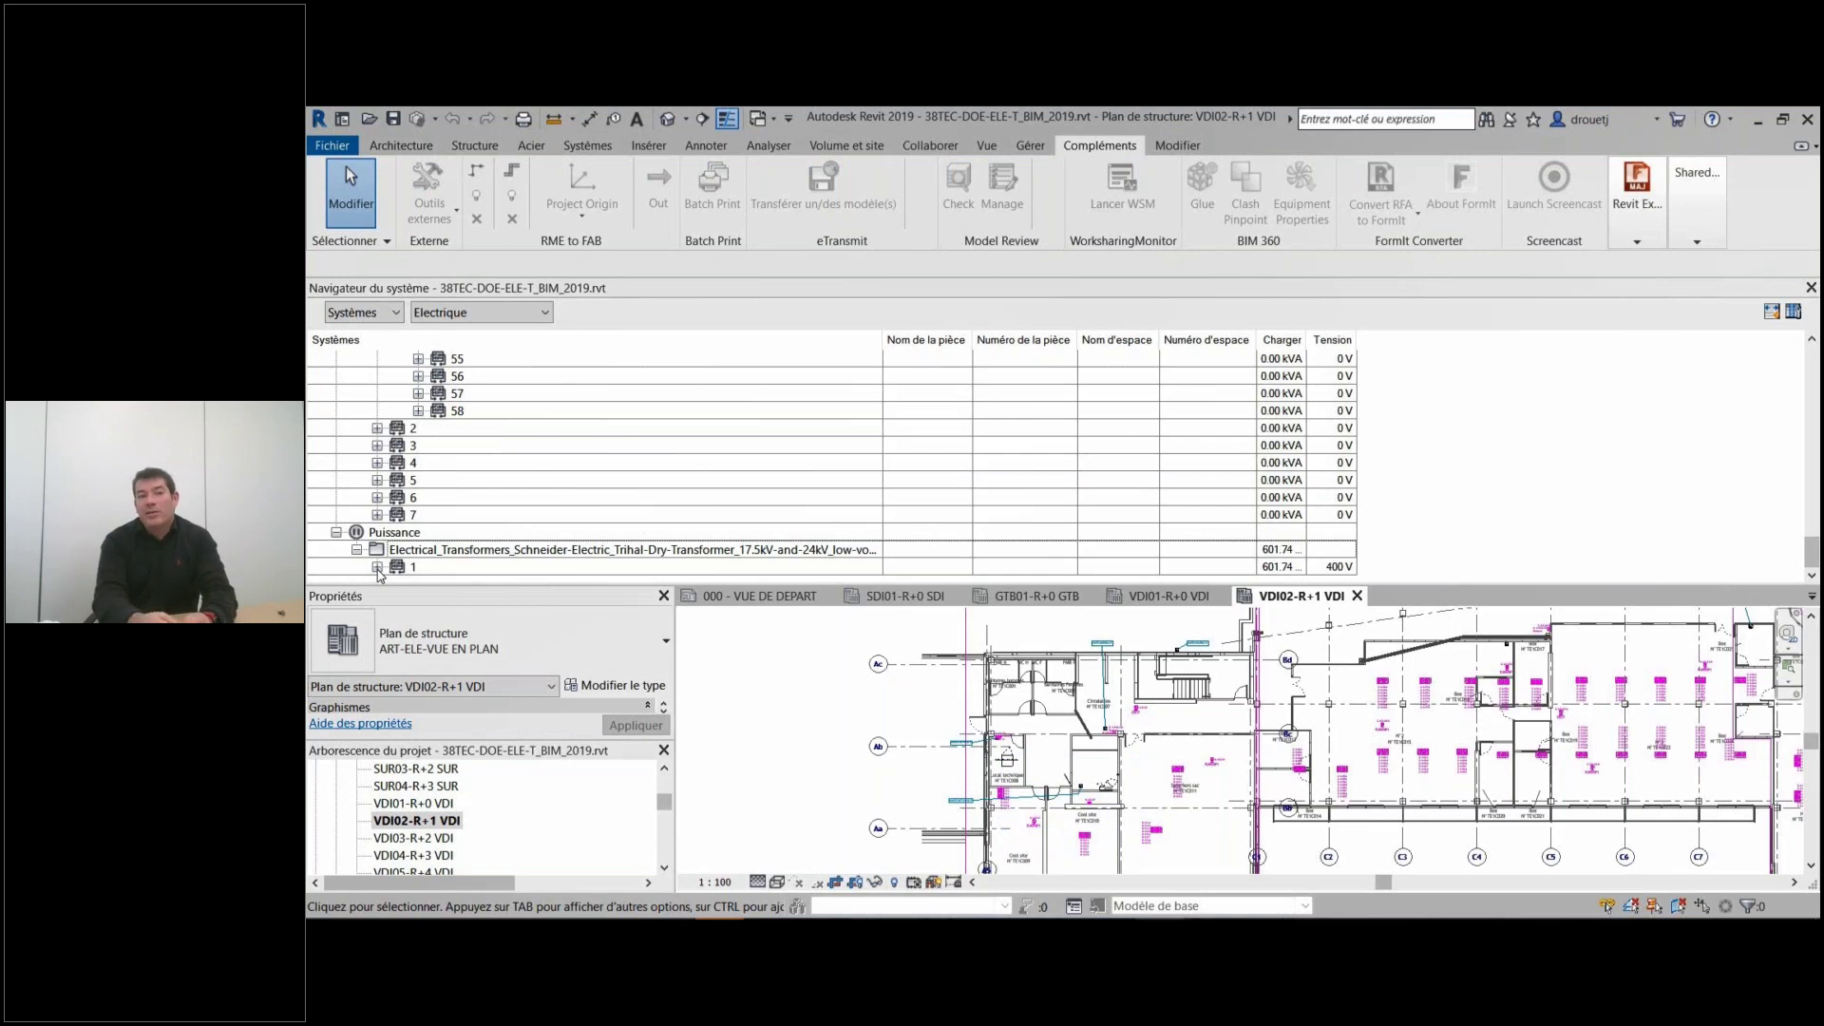
{"action": "left_click", "coordinate": [377, 568]}
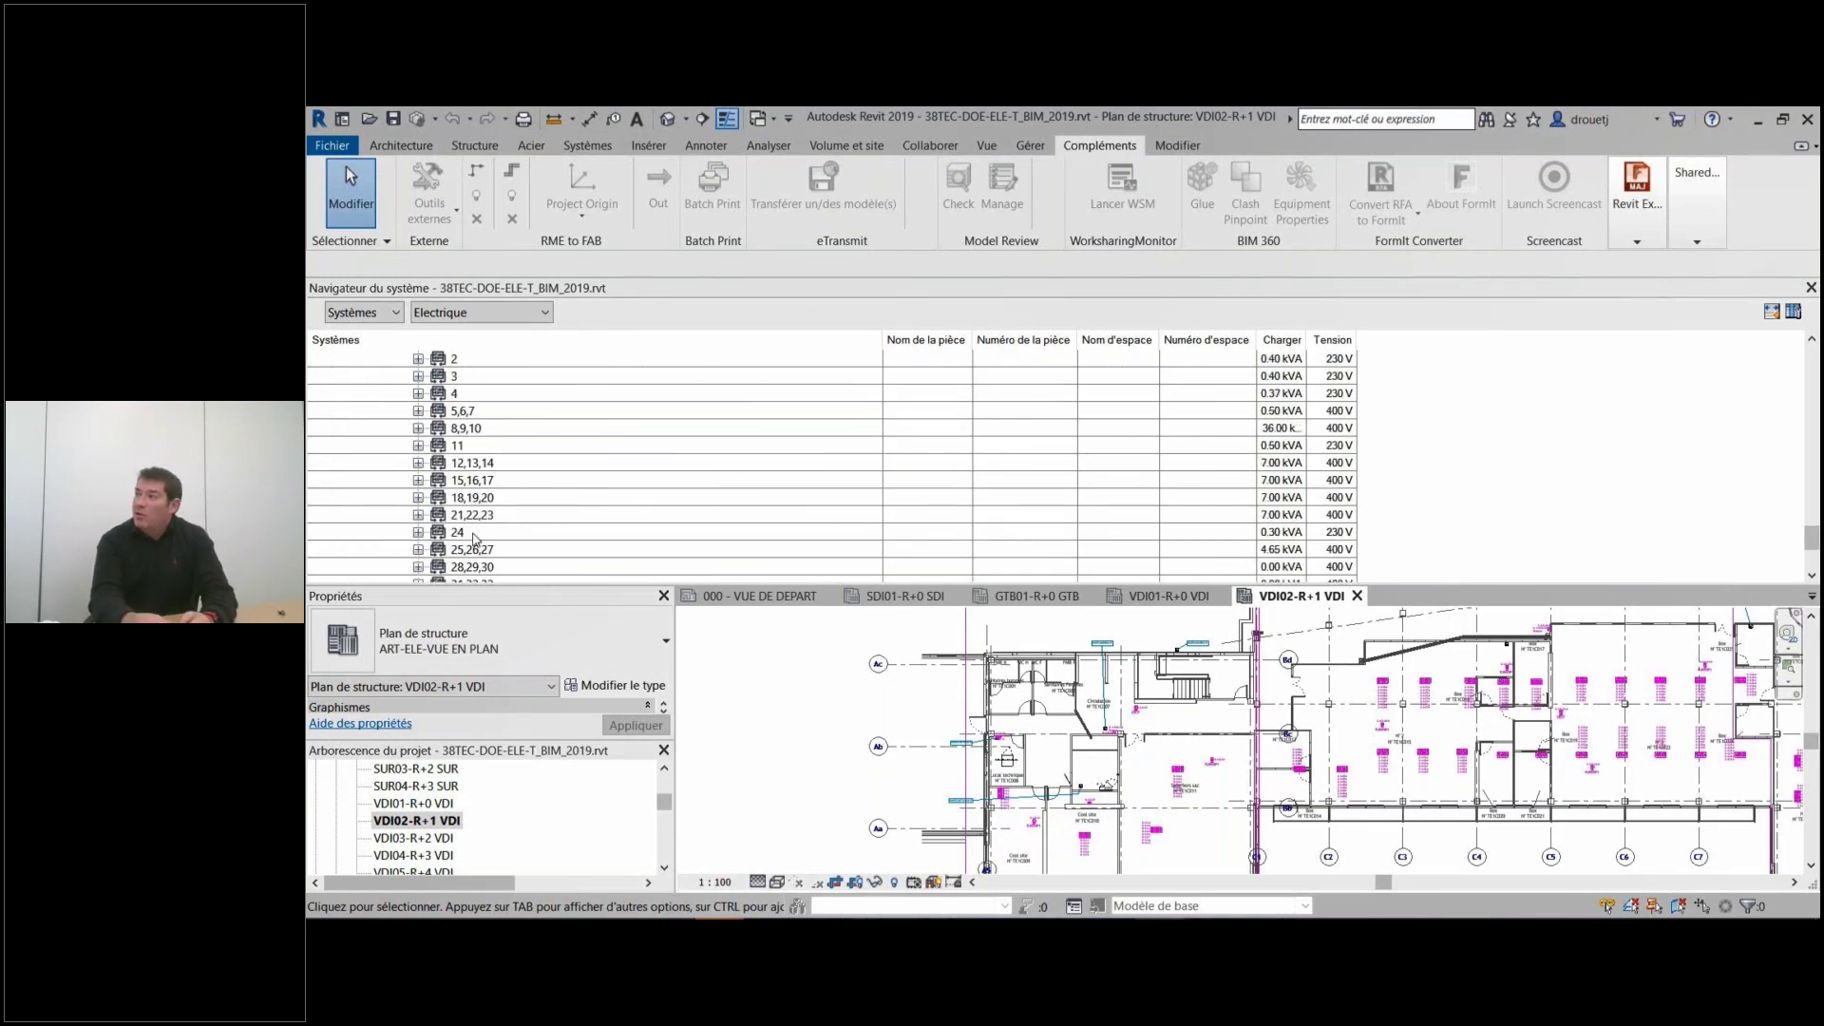
Expand TGBT circuits 28,29,30 and 21,22,23, and select Colonne montante nord 250A to locate it on the plan.
{"action": "scroll", "coordinate": [473, 536], "scroll_direction": "down", "scroll_amount": 3}
{"action": "double_click", "coordinate": [460, 412]}
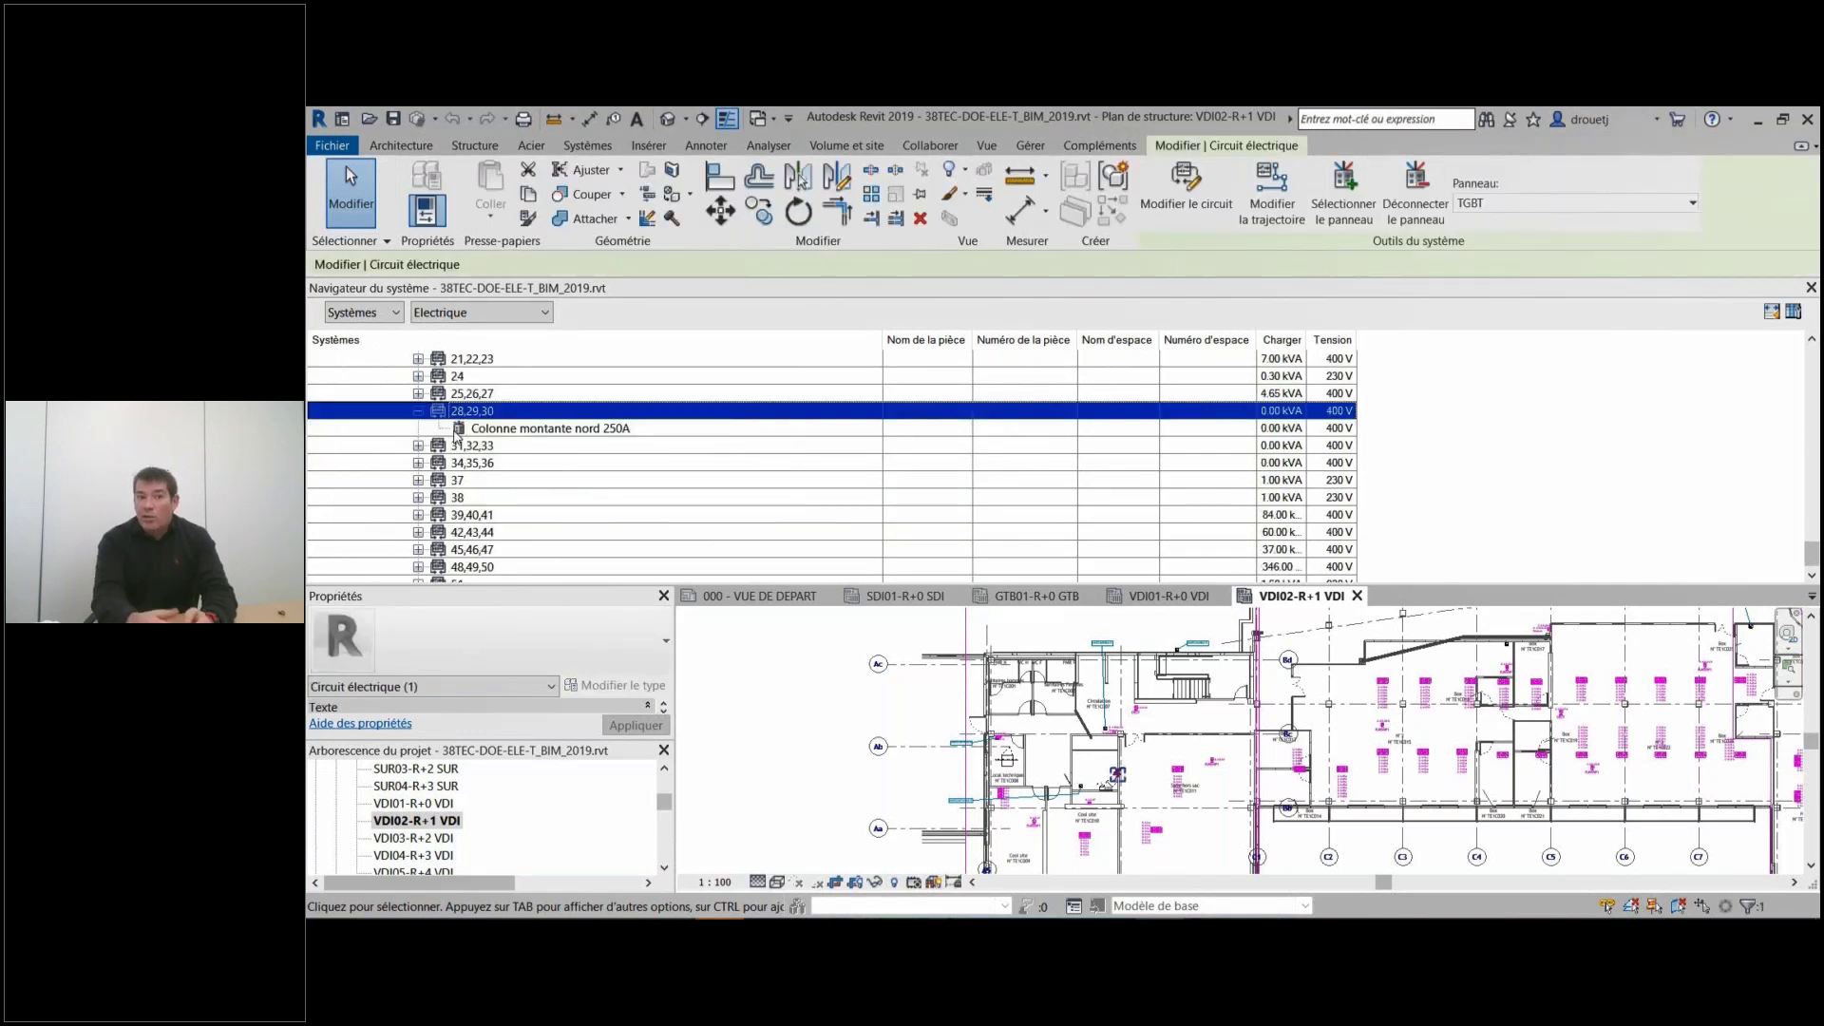
{"action": "left_click", "coordinate": [457, 429]}
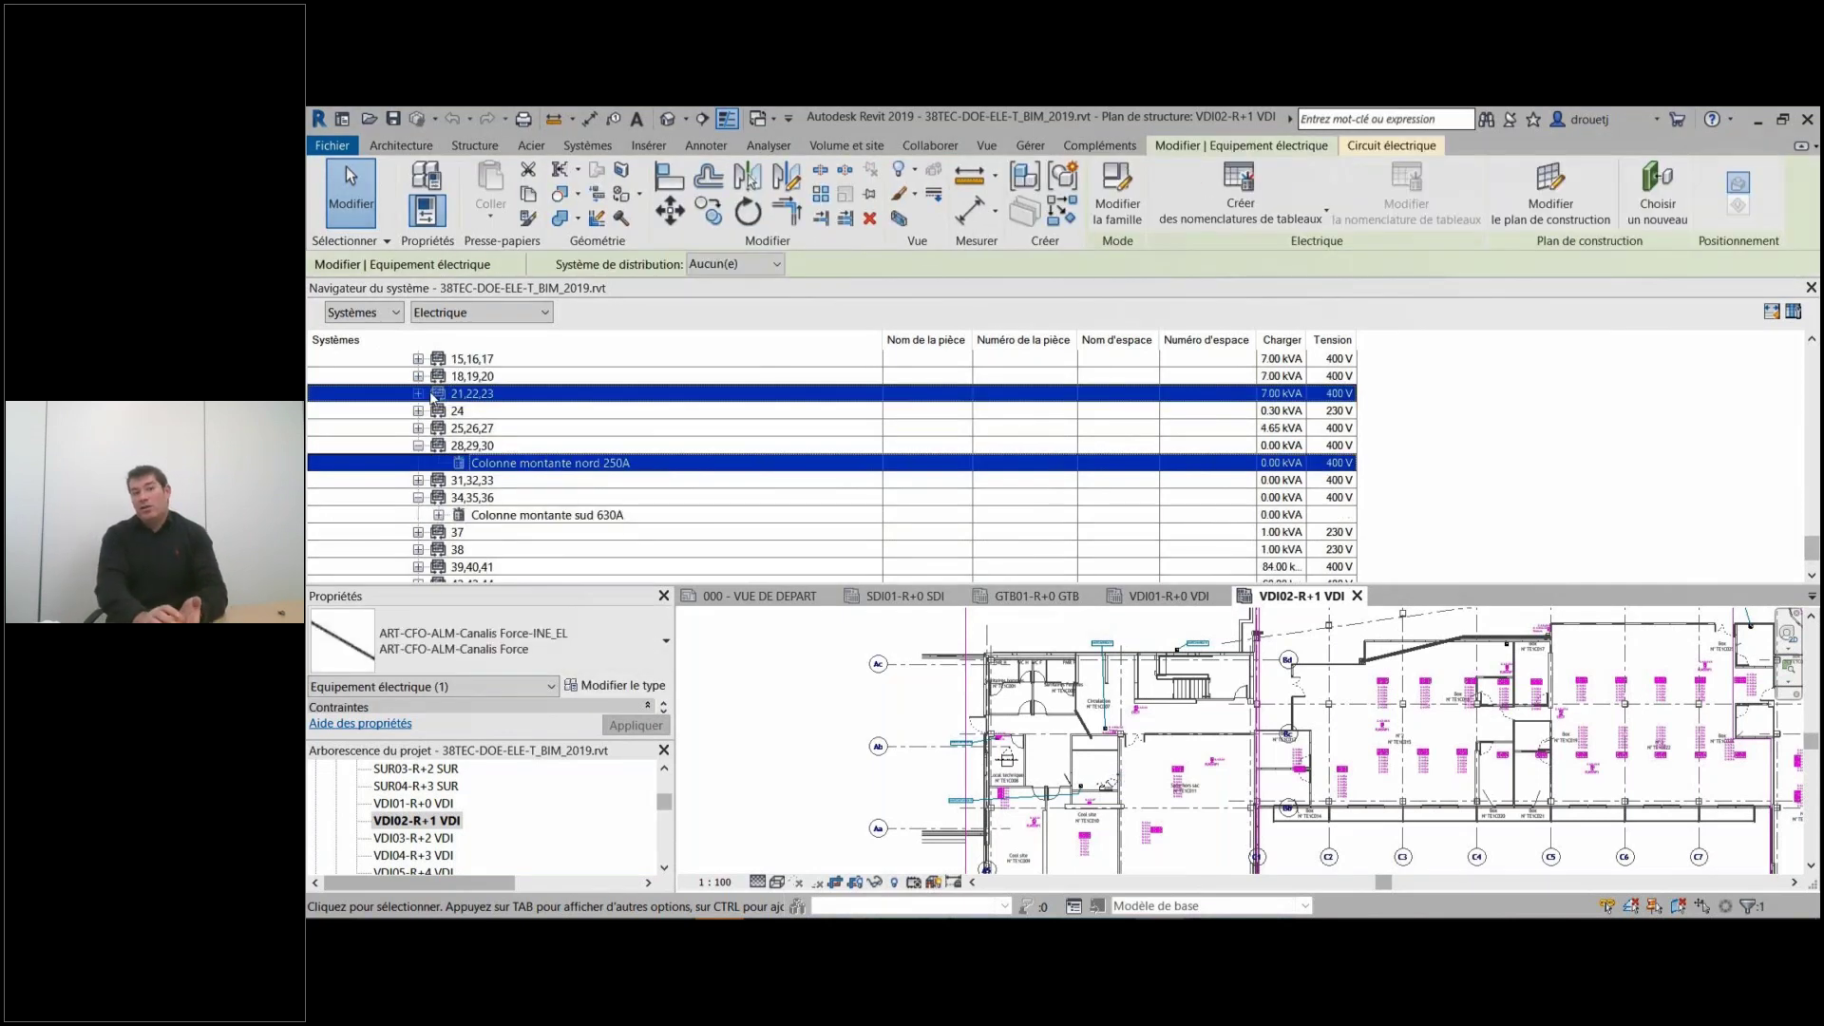
{"action": "left_click", "coordinate": [418, 393]}
{"action": "left_click", "coordinate": [418, 428]}
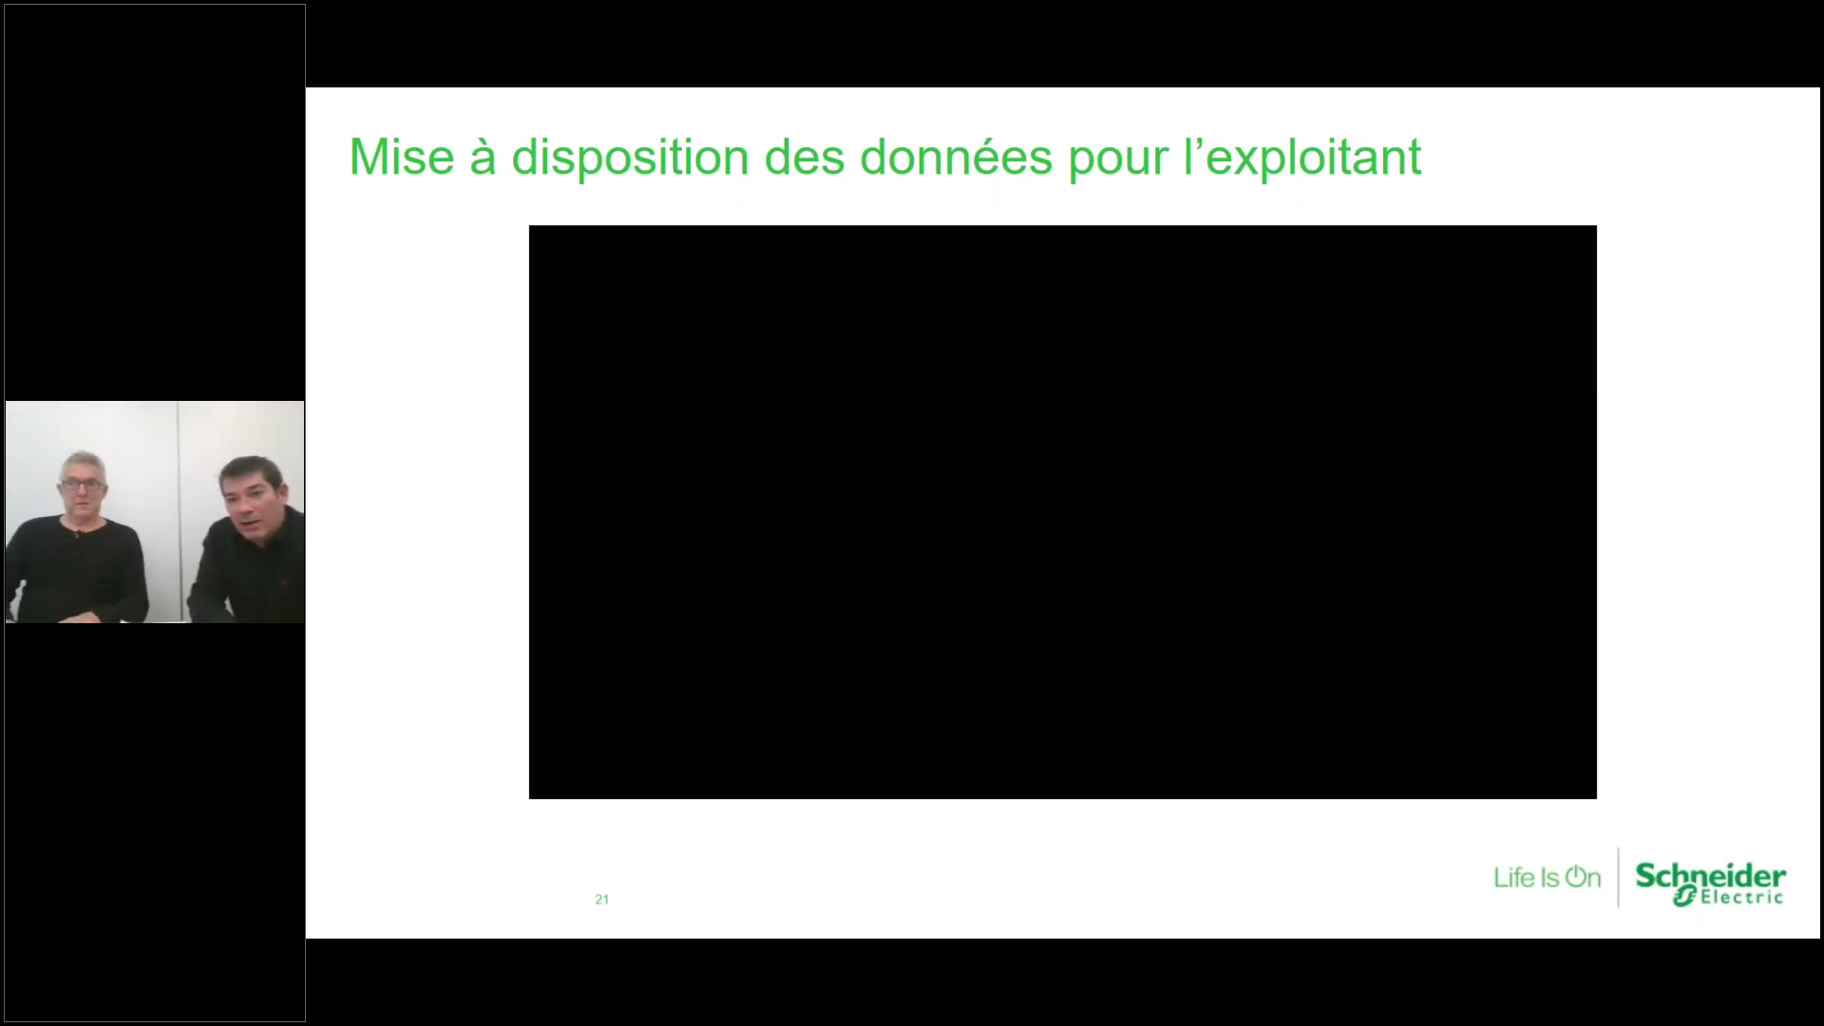
{"action": "left_click", "coordinate": [1694, 636]}
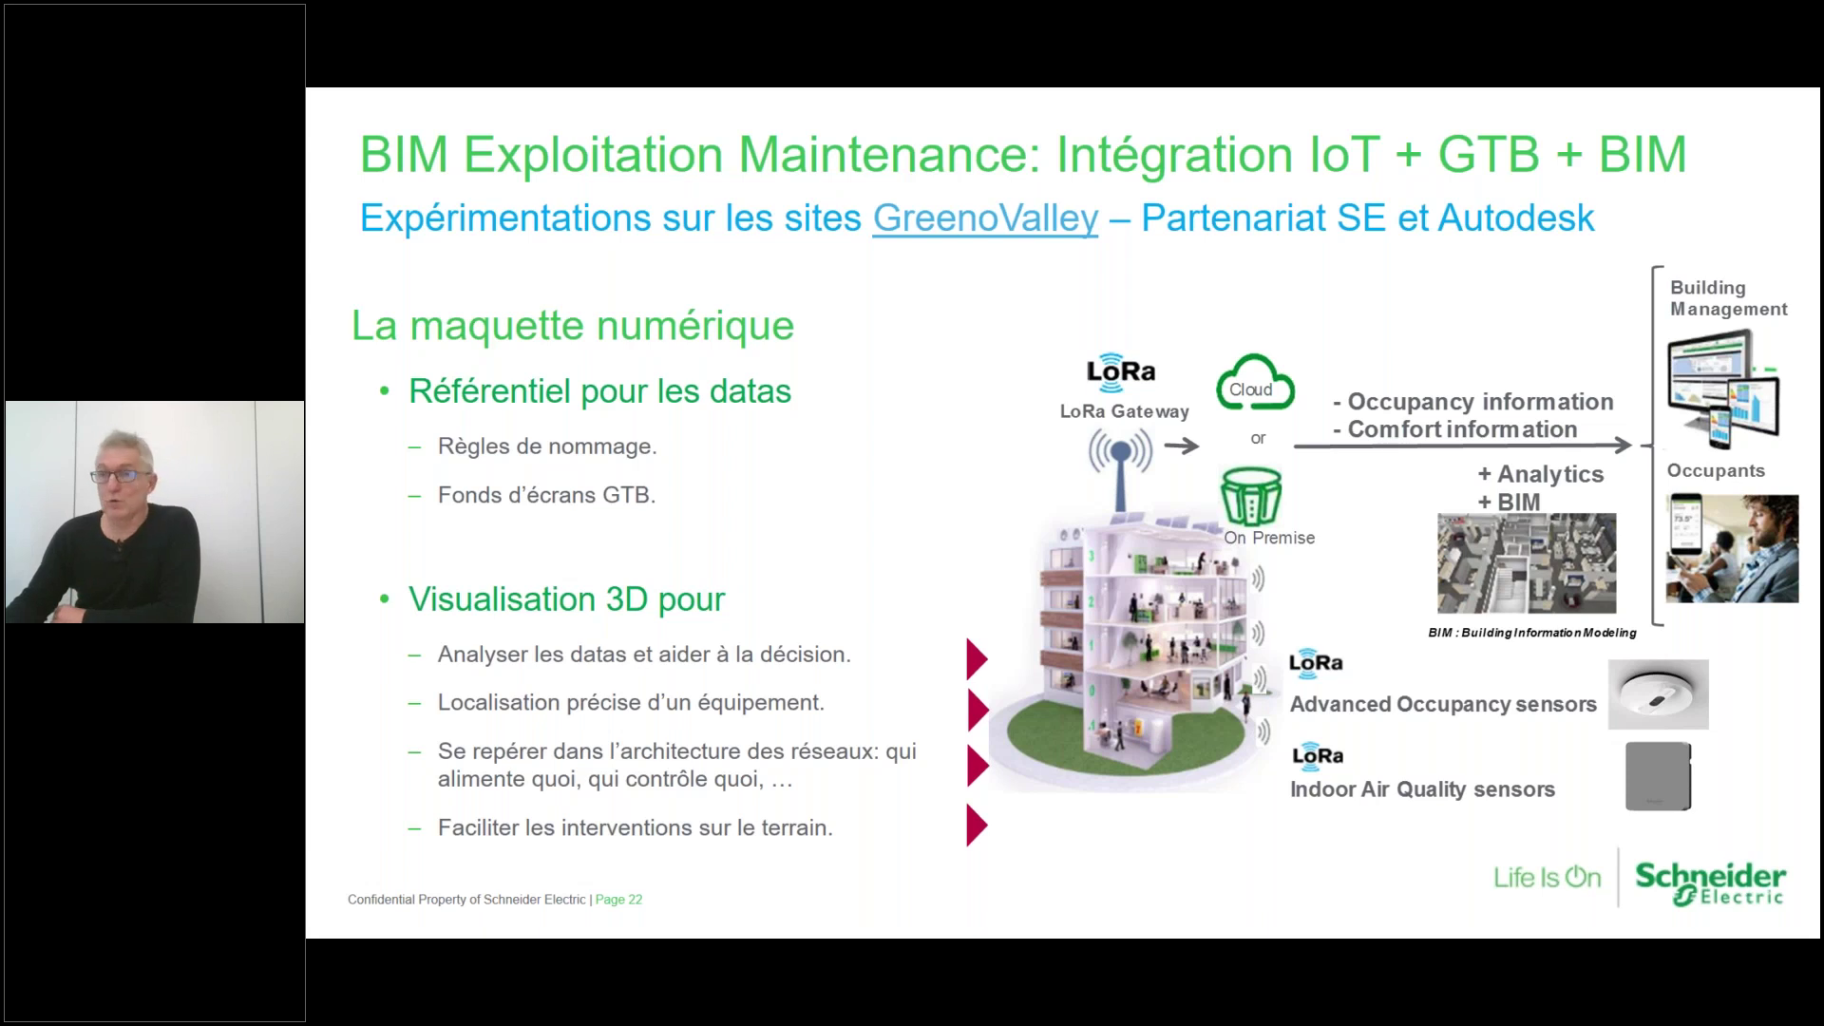
{"action": "key", "text": "Right"}
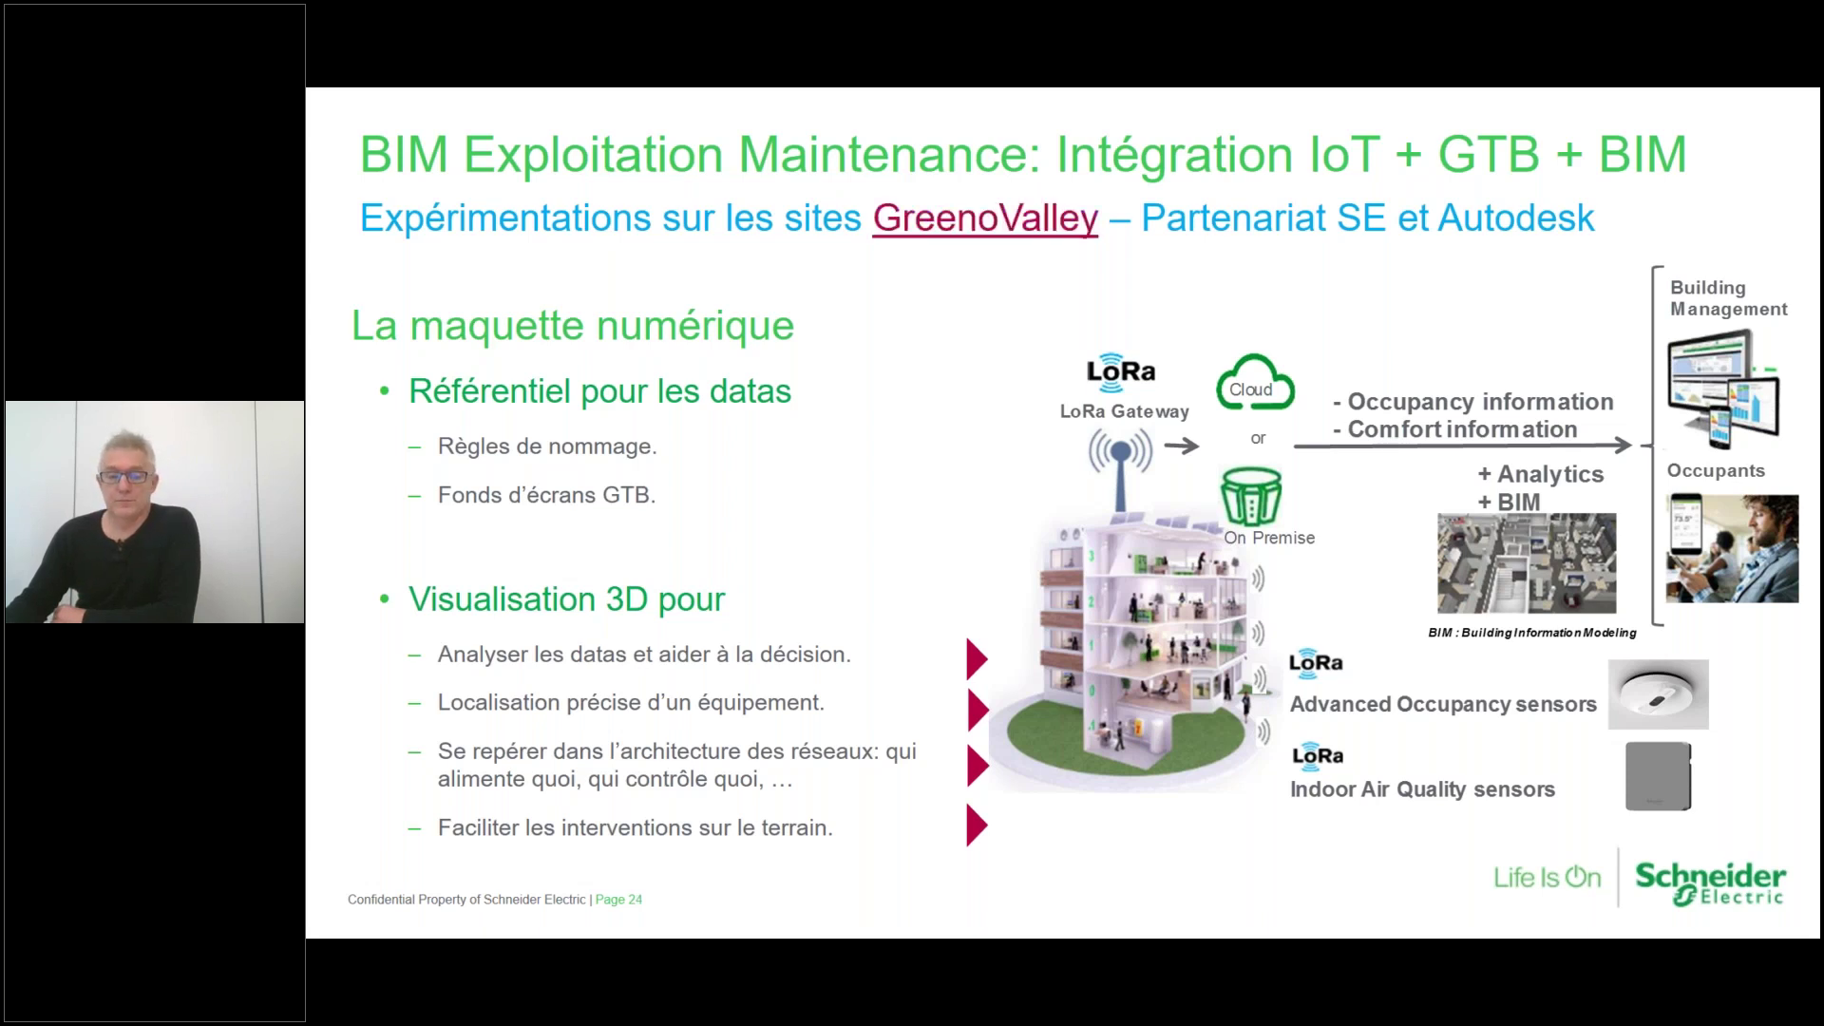
{"action": "left_click", "coordinate": [954, 225]}
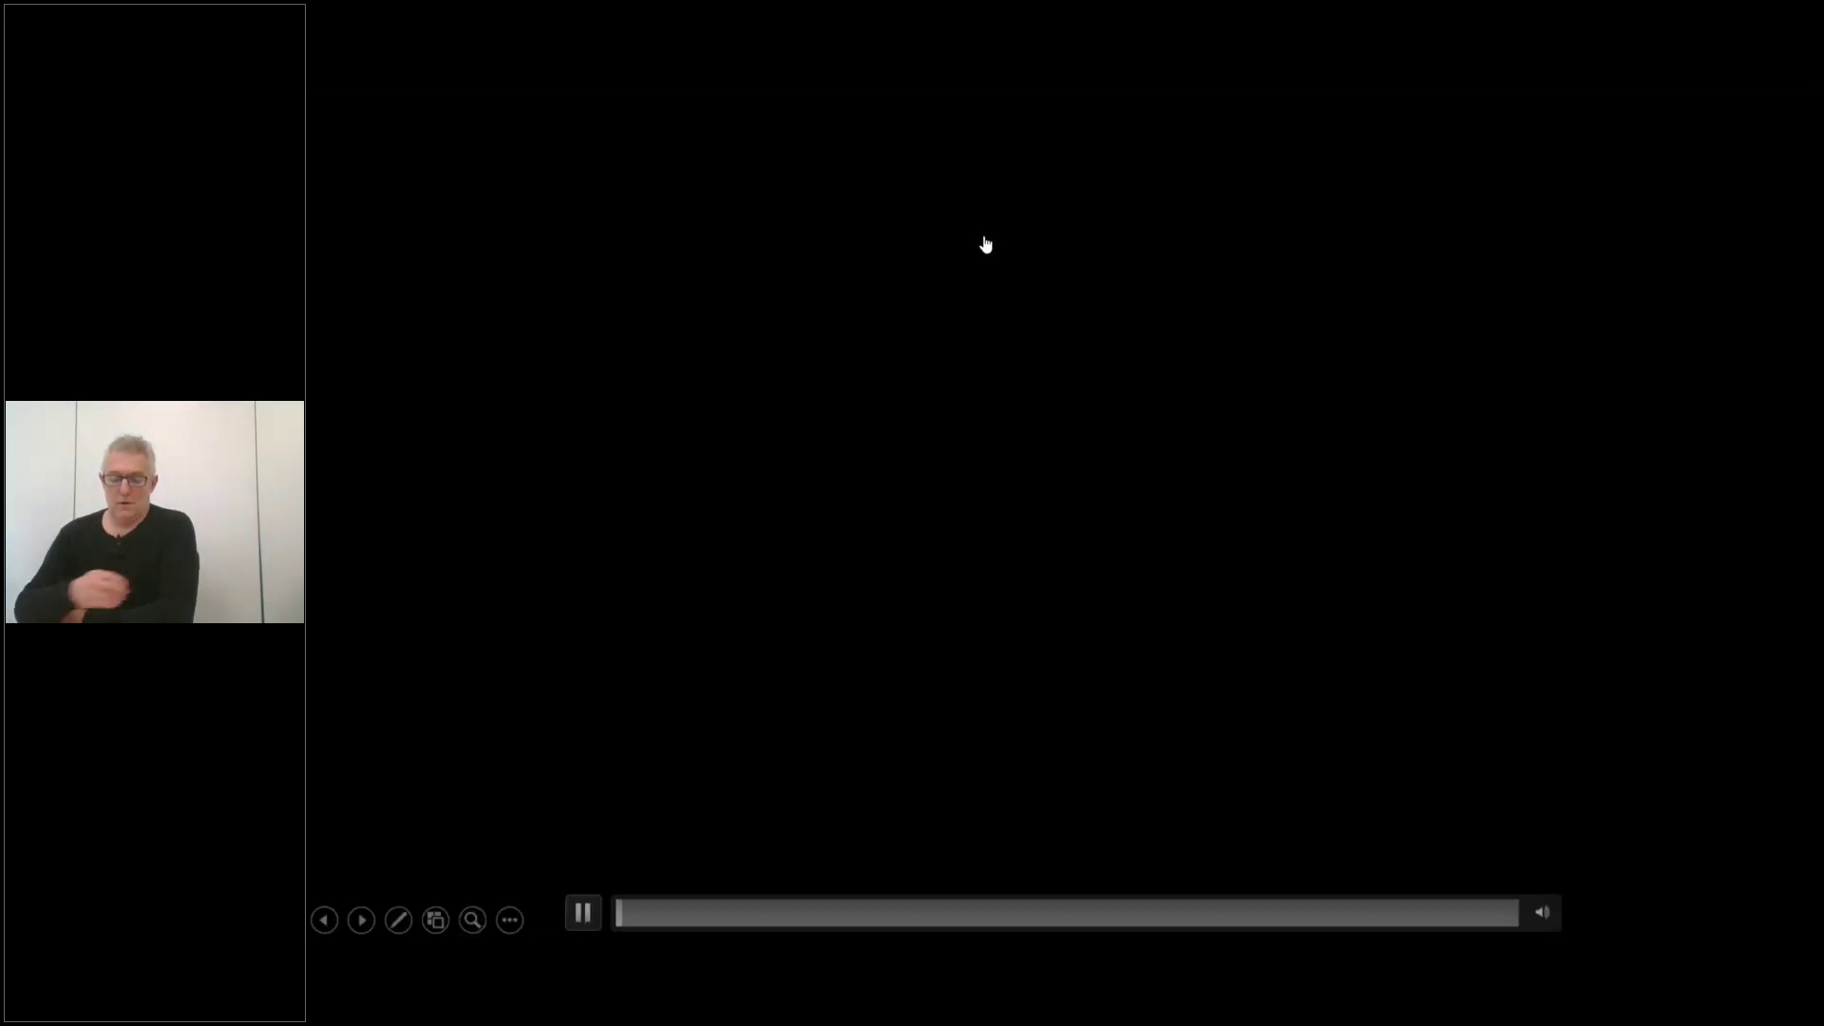